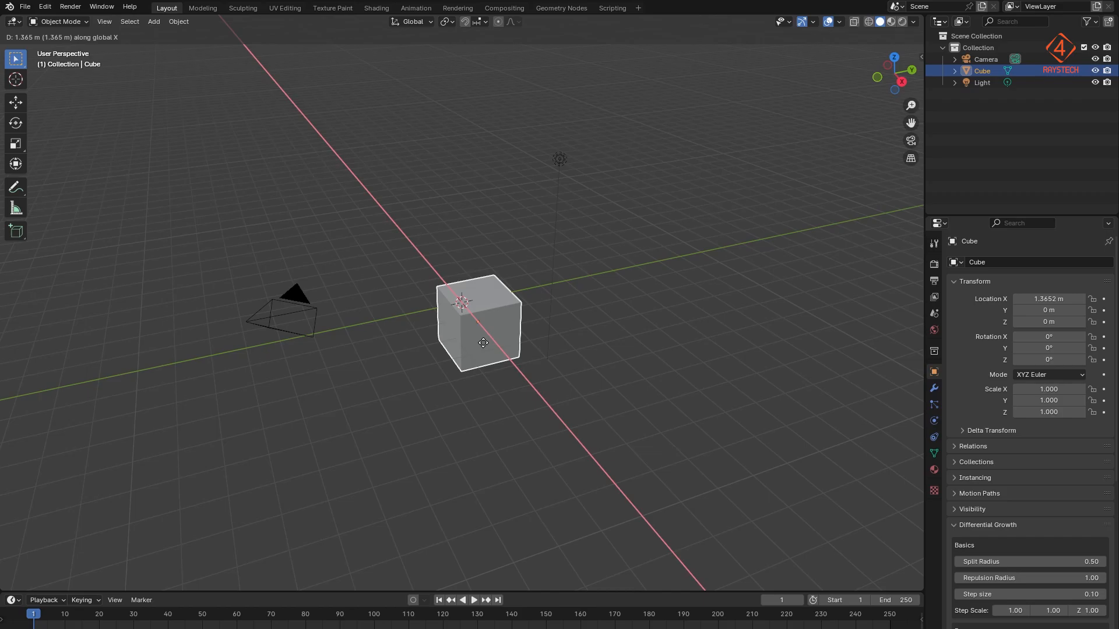
# Step: Move the cube 3 m along the global X axis and clear its location
pyautogui.press('3')
pyautogui.click(483, 343)
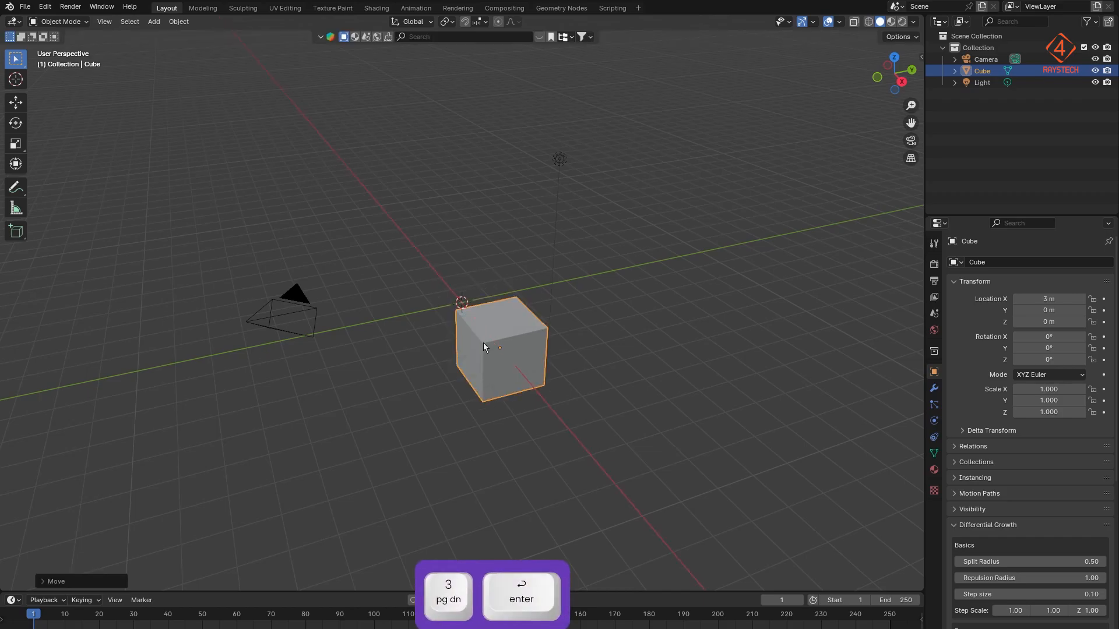
pyautogui.hotkey('alt', 'g')
# Step: Rotate the cube 30° about the global X axis
pyautogui.press('r')
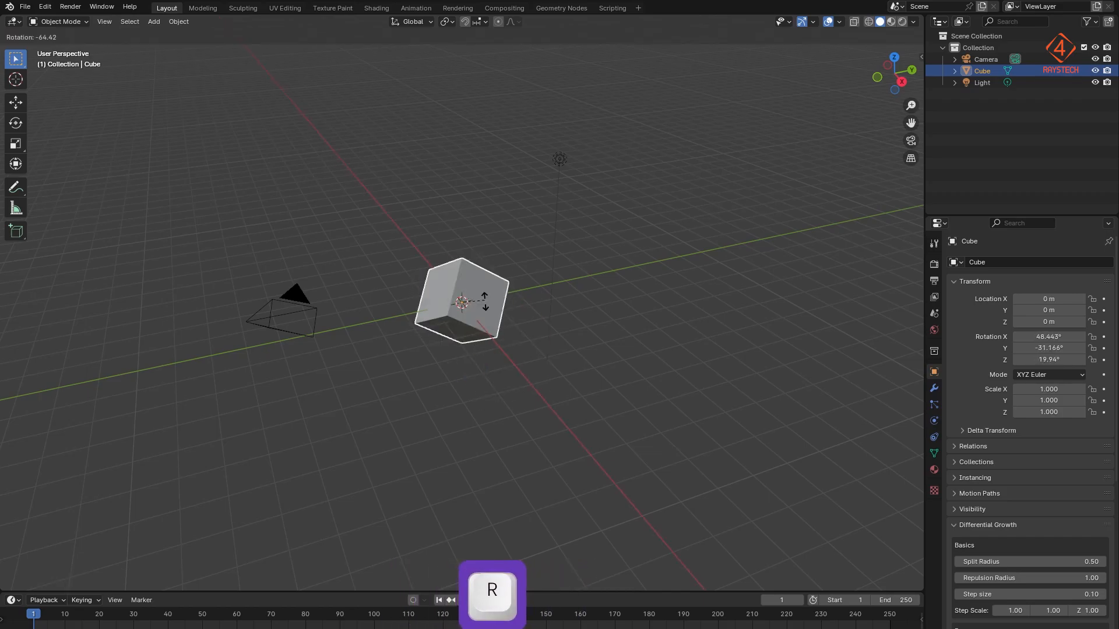
pyautogui.press('x')
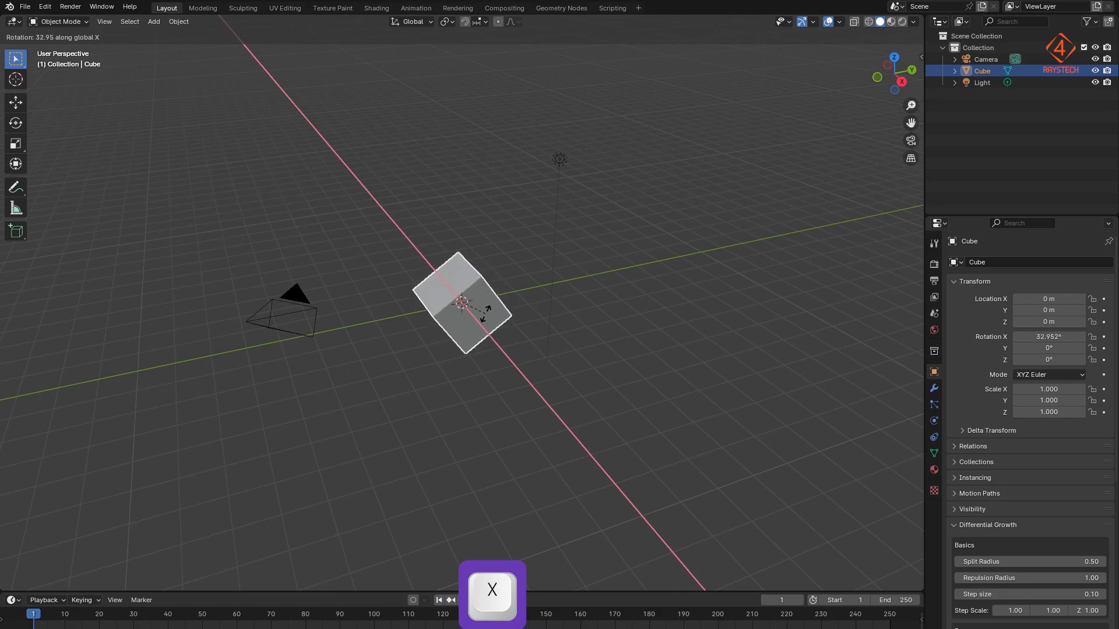
pyautogui.press('3')
pyautogui.press('0')
pyautogui.press('Return')
# Step: Scale the cube by a factor of 5 along the global Z axis
pyautogui.press('s')
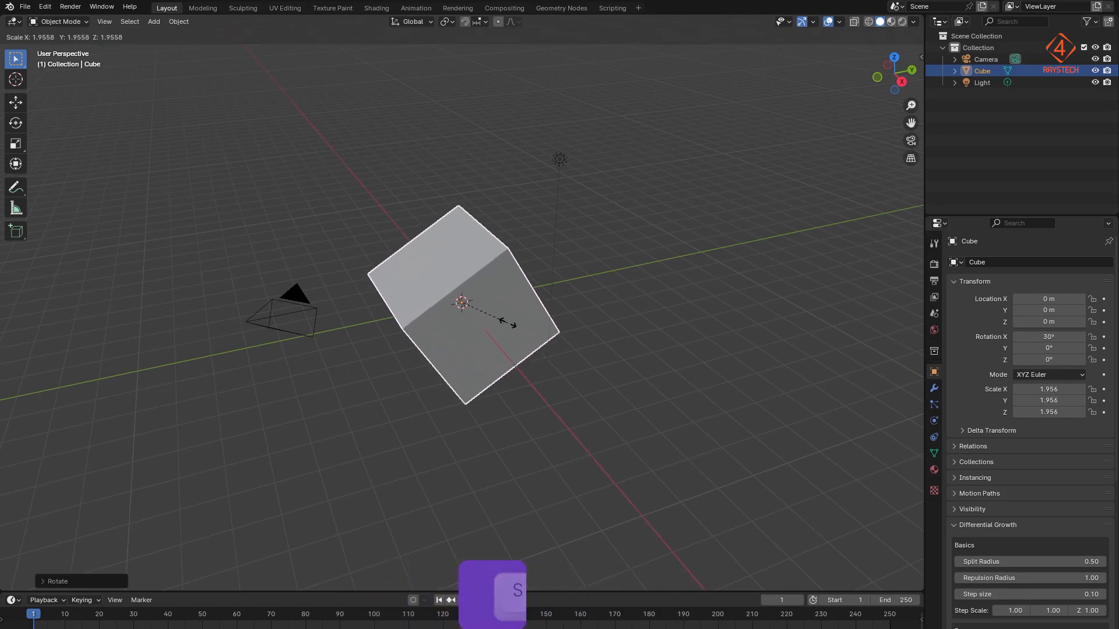
pyautogui.press('z')
pyautogui.press('5')
pyautogui.press('Return')
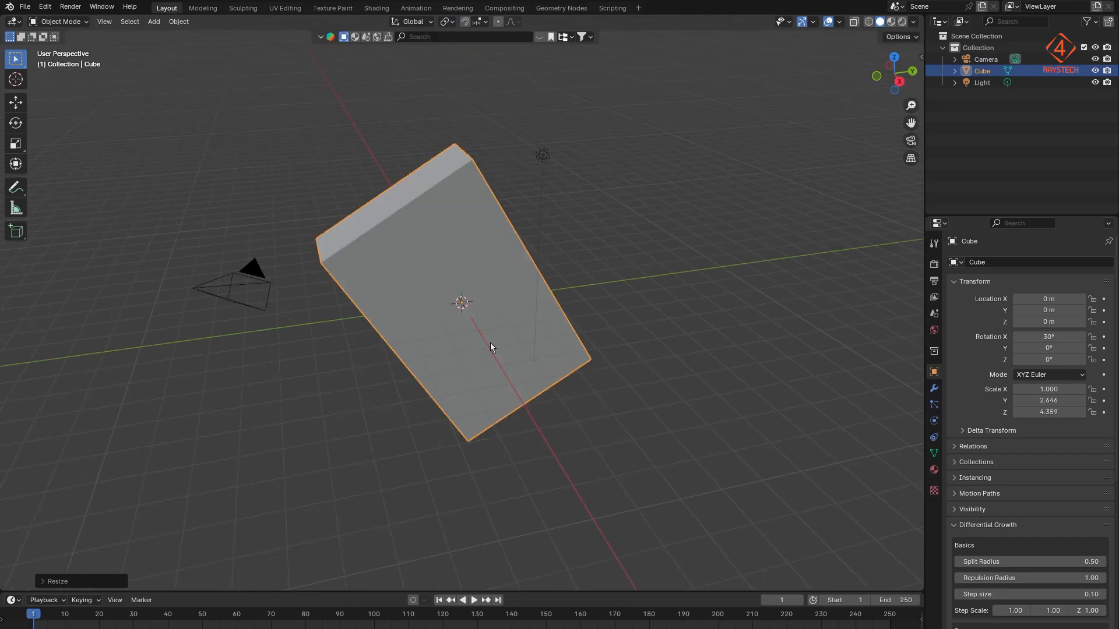
# Step: Preview the cube in Edit Mode with the different viewport shadings, and return to Solid shading and Object Mode
pyautogui.press('Tab')
pyautogui.moveTo(491, 345); pyautogui.dragTo(478, 336, button='middle')
pyautogui.press('z')
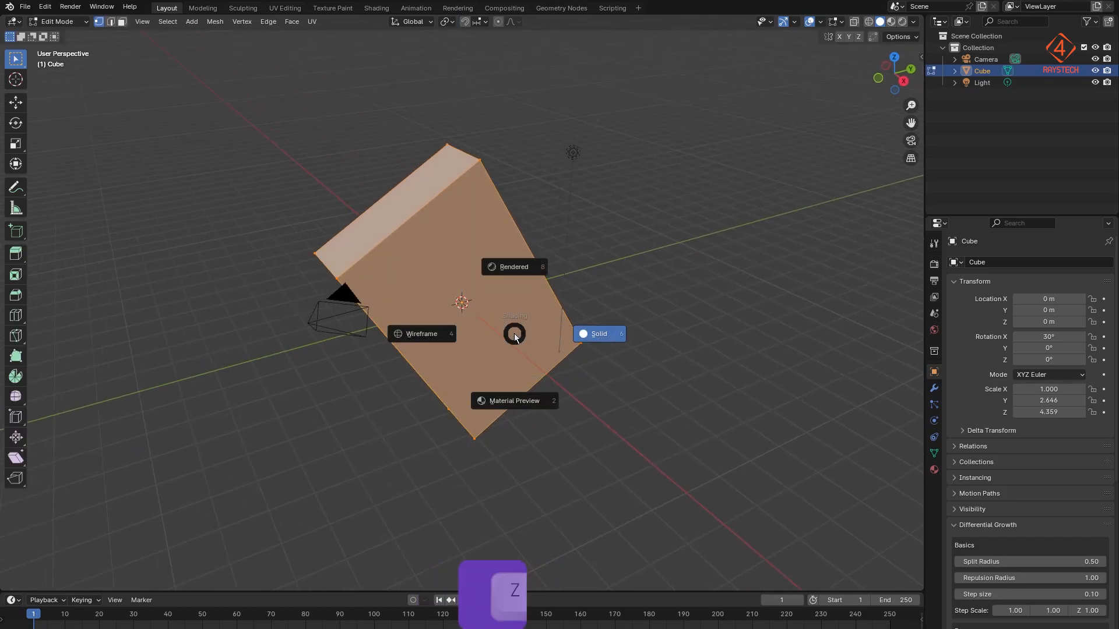
pyautogui.click(434, 334)
pyautogui.press('z')
pyautogui.click(546, 344)
pyautogui.press('z')
pyautogui.click(495, 399)
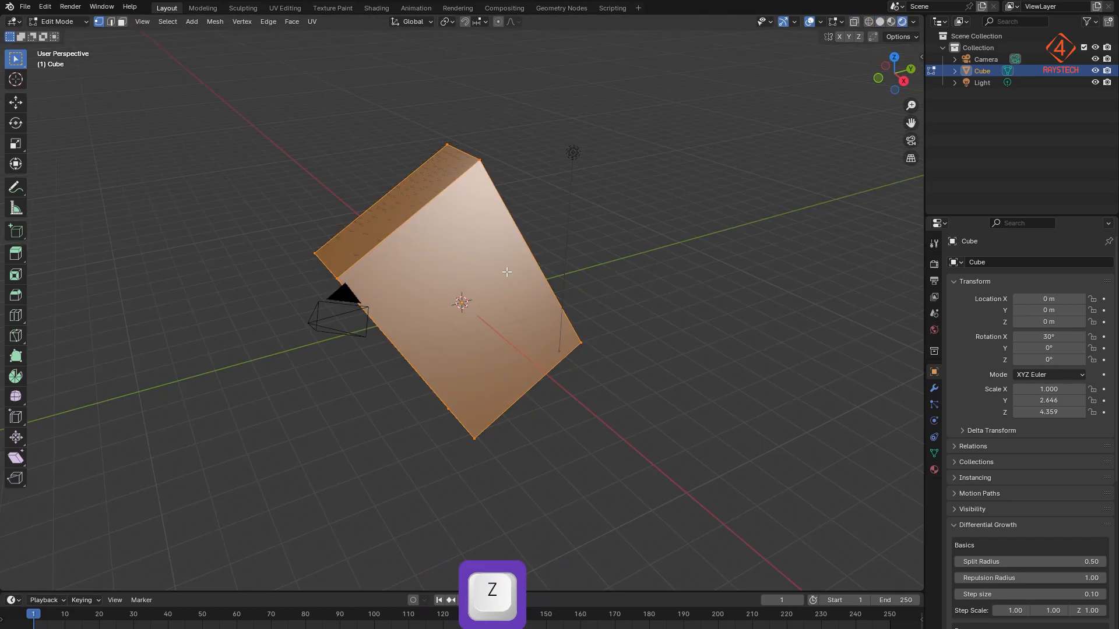
pyautogui.press('z')
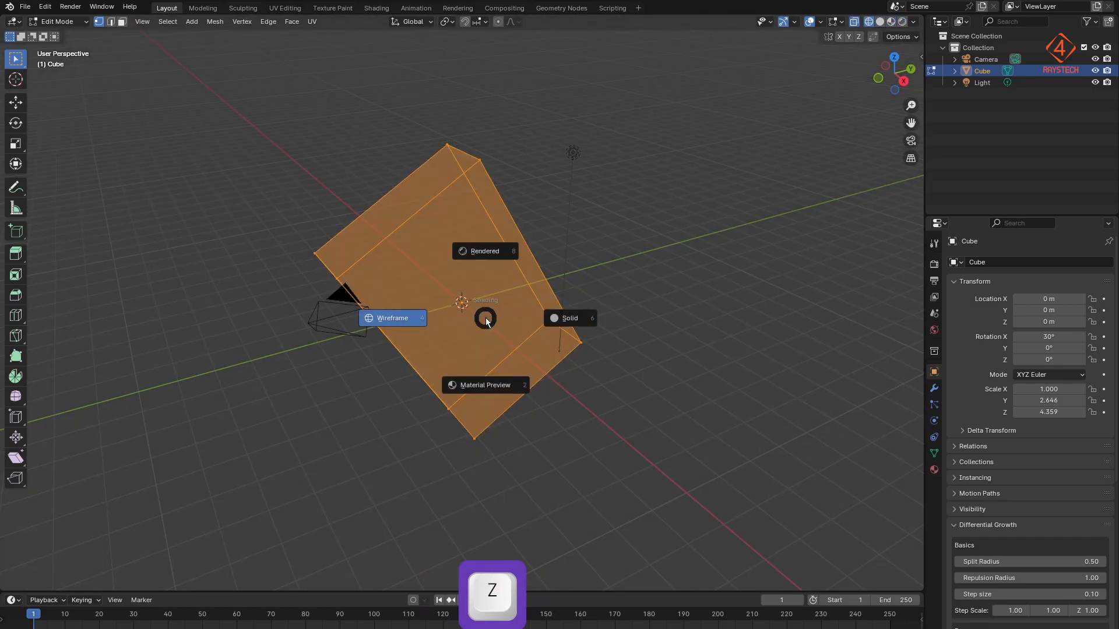
pyautogui.click(514, 320)
pyautogui.press('Tab')
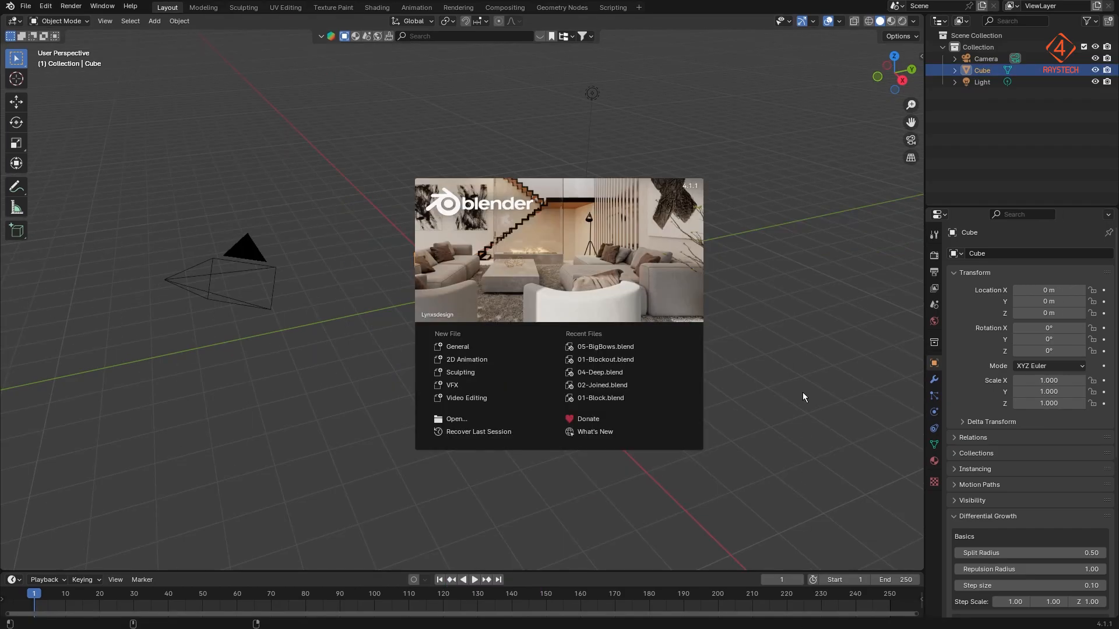
# Step: Add a VFX Motion Tracking workspace and open the movie clip Windmill.mp4 in it
pyautogui.click(710, 316)
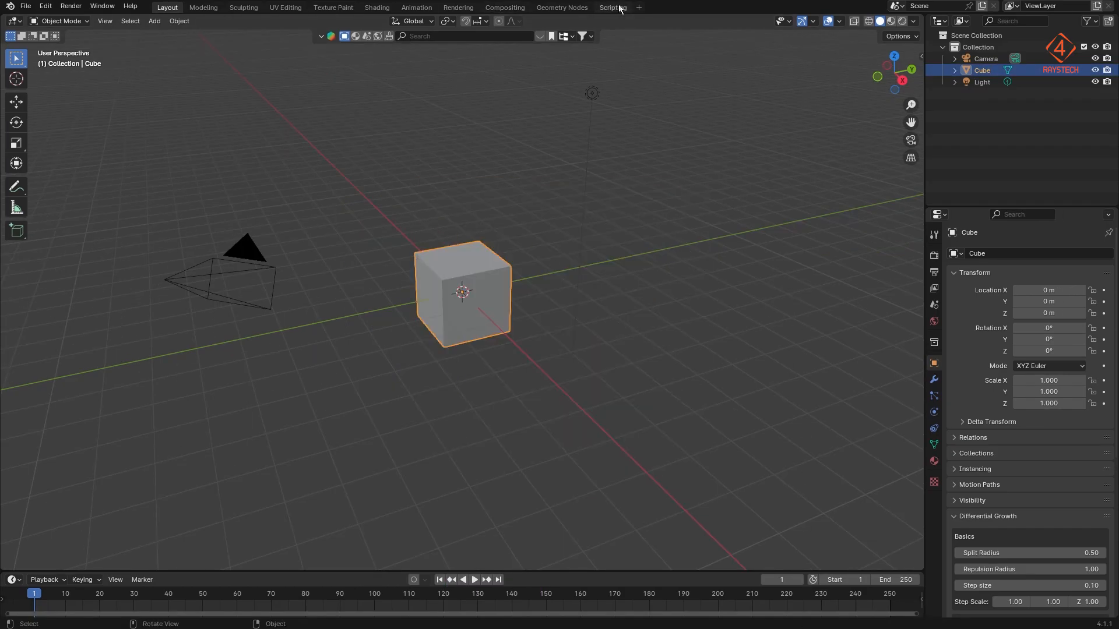
pyautogui.click(640, 8)
pyautogui.moveTo(633, 64)
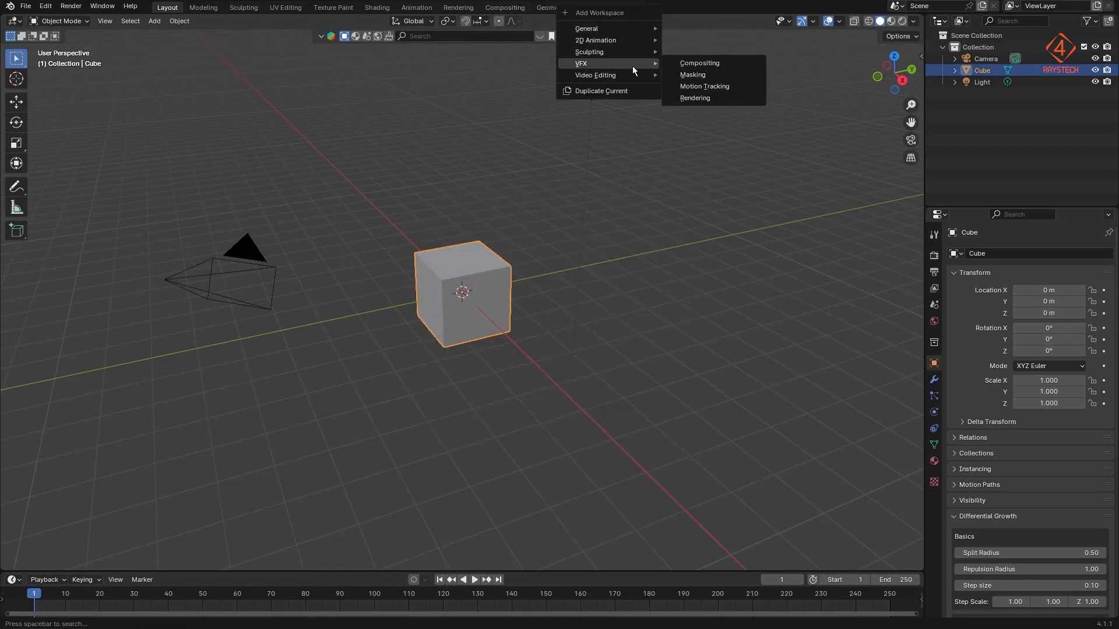
pyautogui.click(712, 85)
pyautogui.click(473, 201)
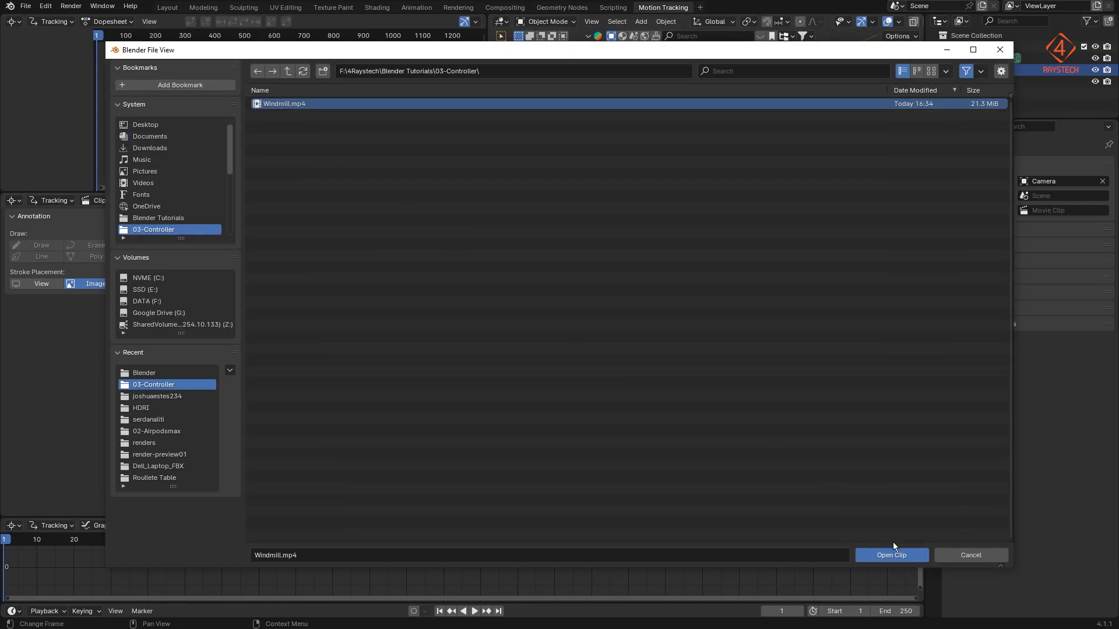
pyautogui.click(912, 556)
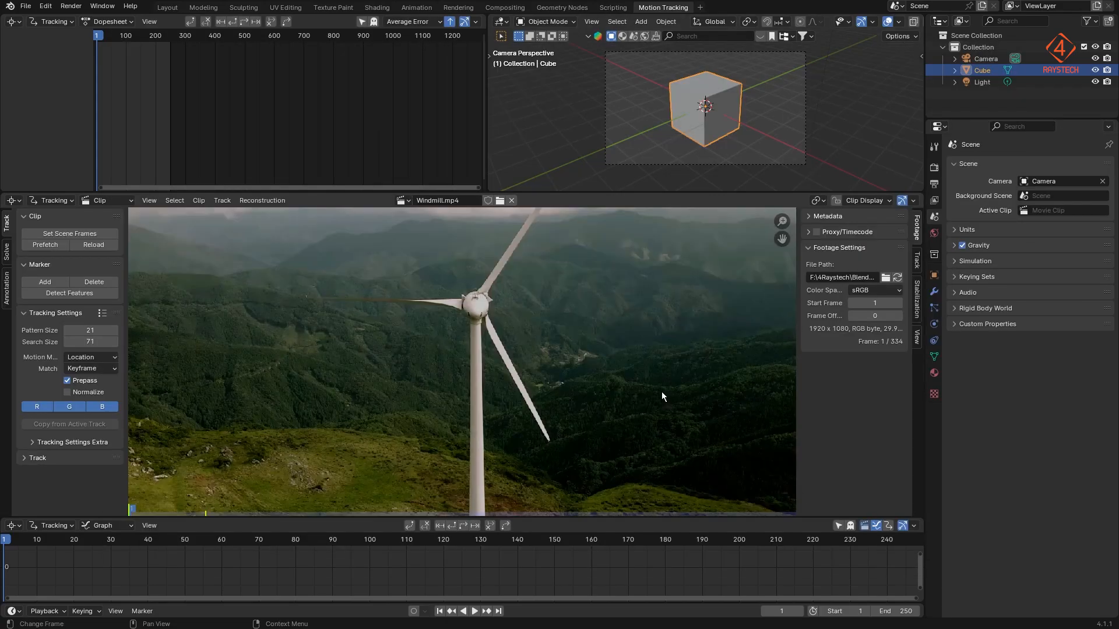
# Step: Prefetch the windmill clip's frames and detect trackable features at frame 125
pyautogui.moveTo(26, 543); pyautogui.dragTo(120, 542)
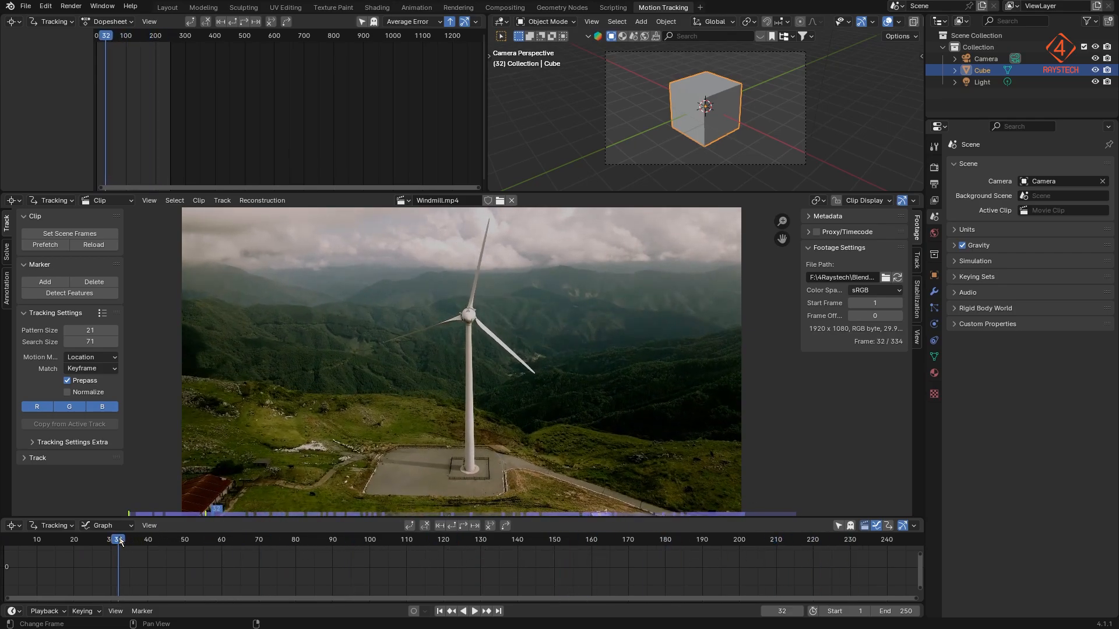
pyautogui.click(51, 250)
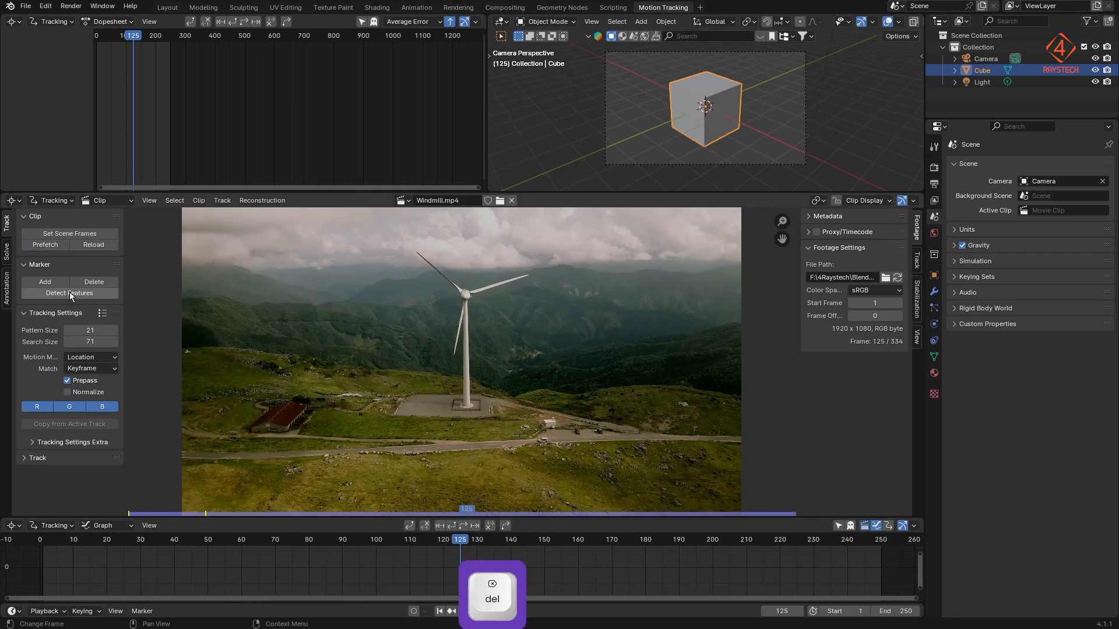
pyautogui.click(70, 294)
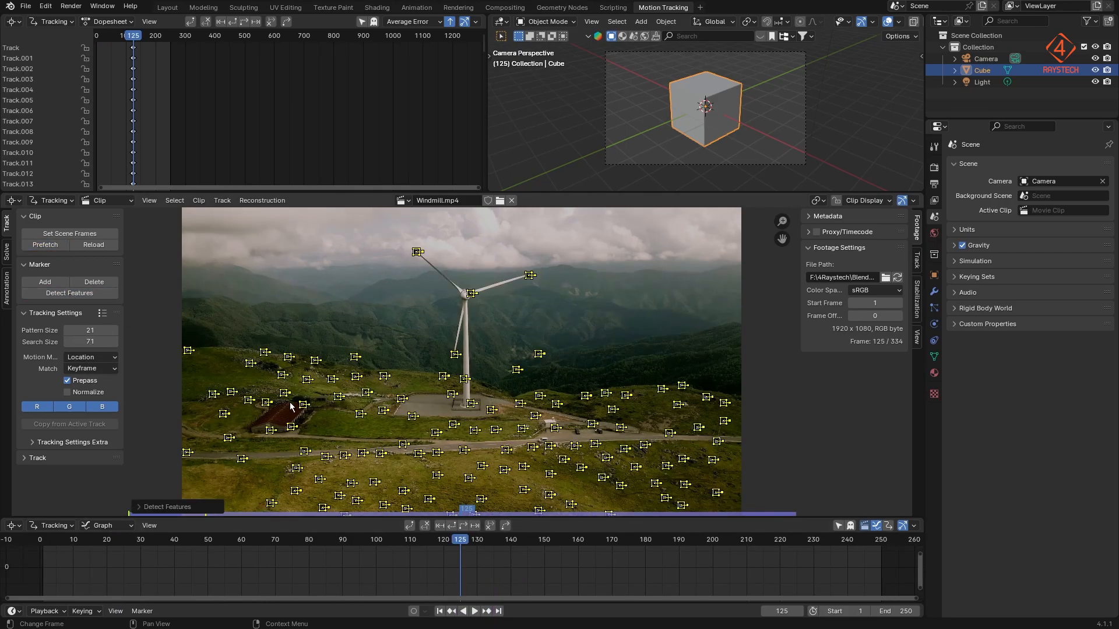
# Step: Set the motion model to Perspective with Normalize enabled, and track the detected markers forwards and backwards from frame 125
pyautogui.click(116, 357)
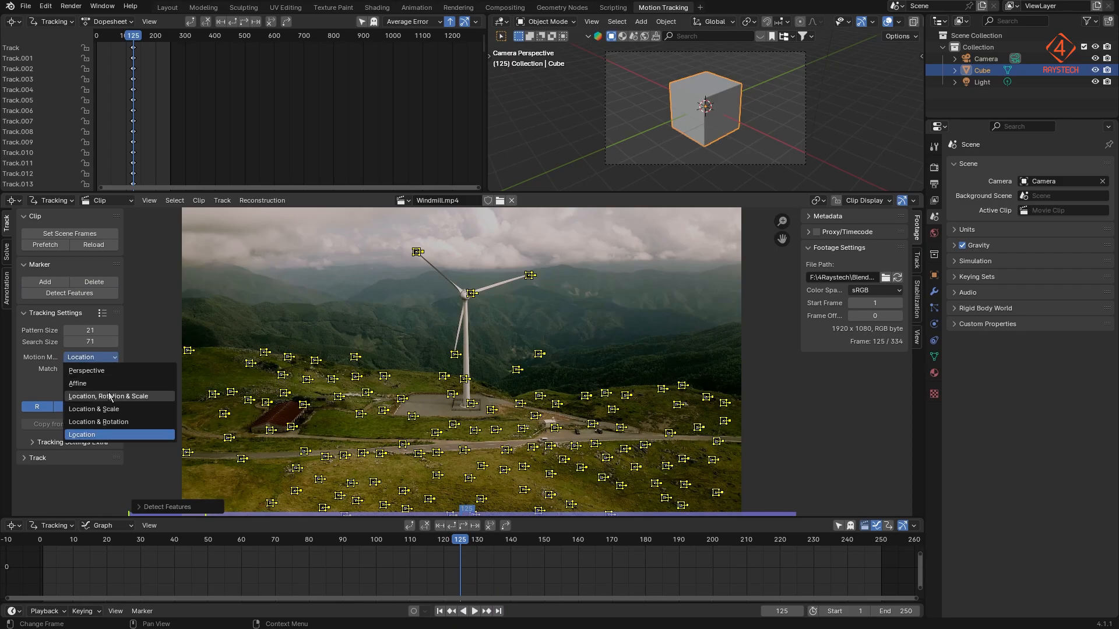
pyautogui.click(117, 368)
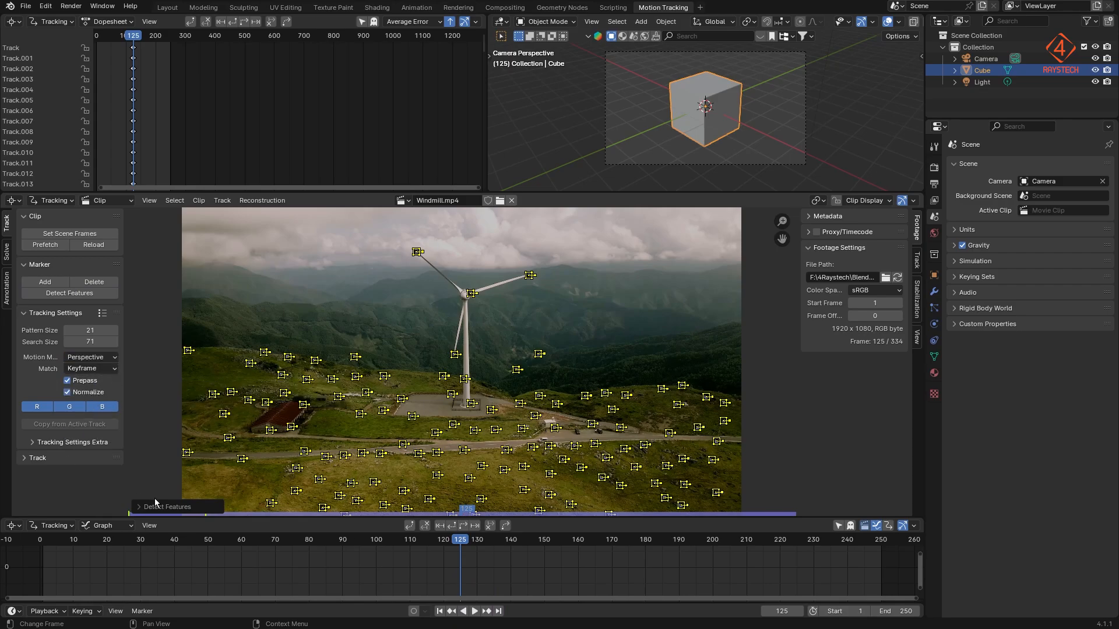
pyautogui.hotkey('ctrl', 't')
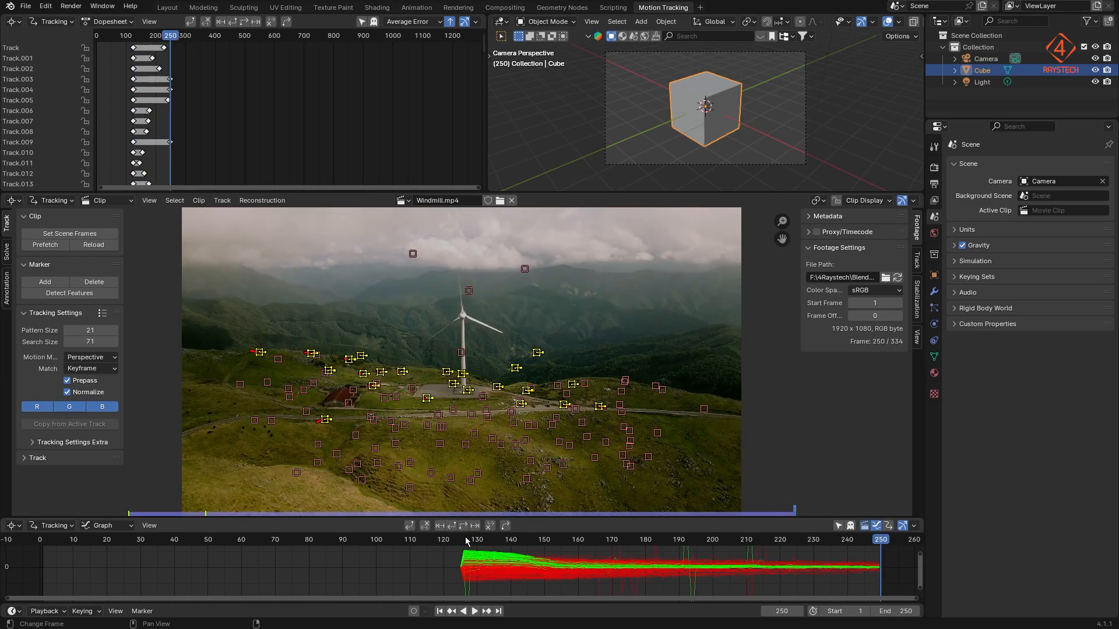
pyautogui.moveTo(466, 541); pyautogui.dragTo(463, 542)
pyautogui.click(454, 526)
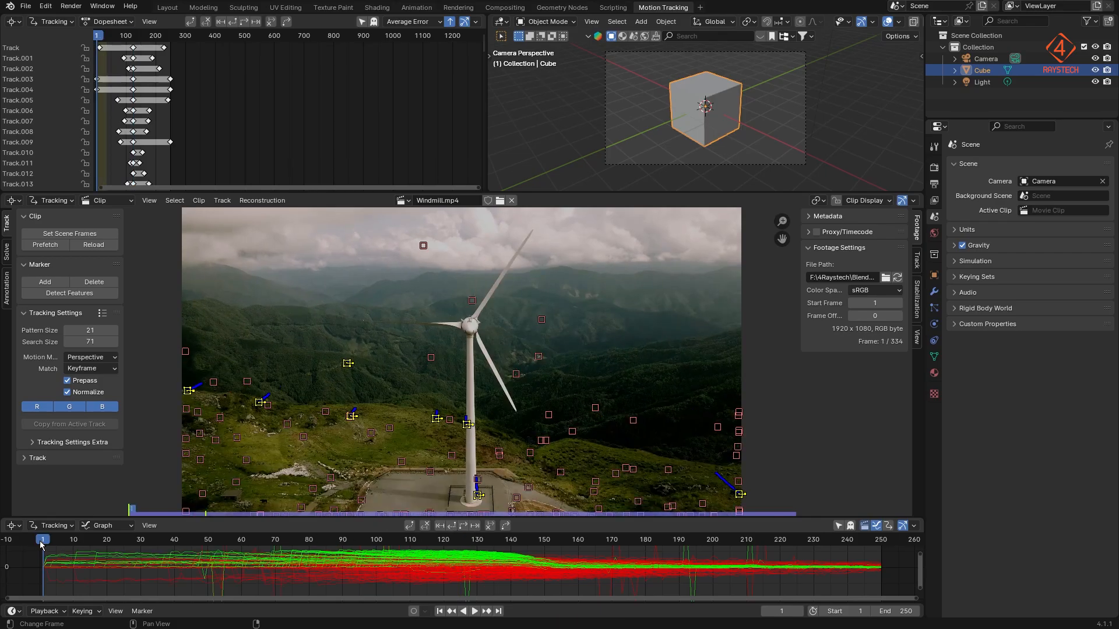
# Step: Detect features at frame 1 and track all markers forwards to frame 250
pyautogui.moveTo(42, 545)
pyautogui.mouseDown()
pyautogui.moveTo(848, 557)
pyautogui.moveTo(42, 553)
pyautogui.mouseUp()
pyautogui.click(70, 293)
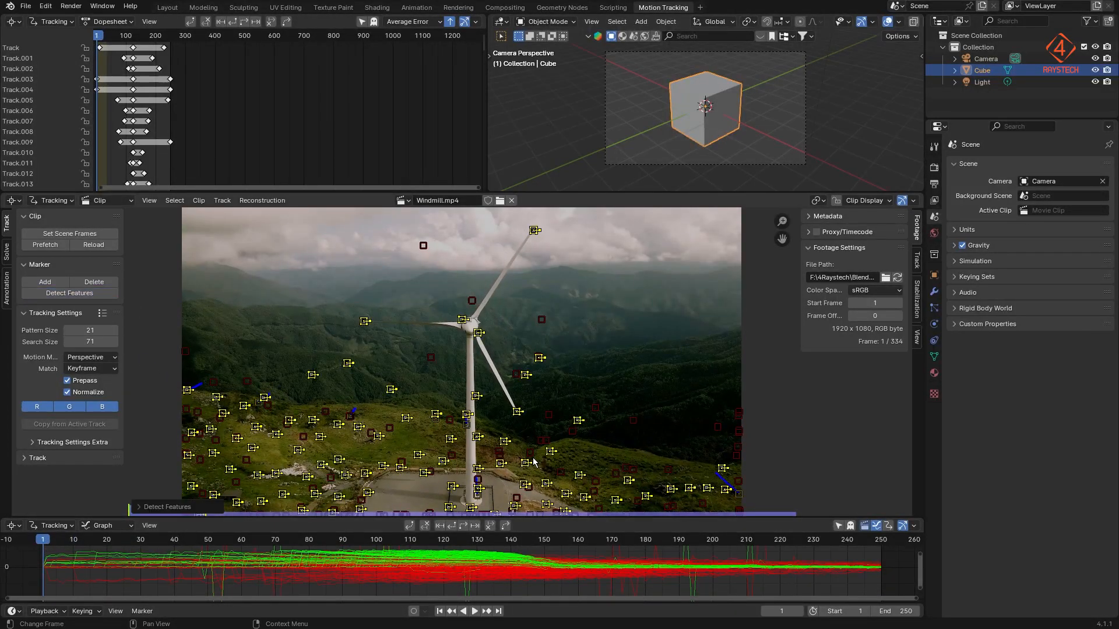
pyautogui.press('a')
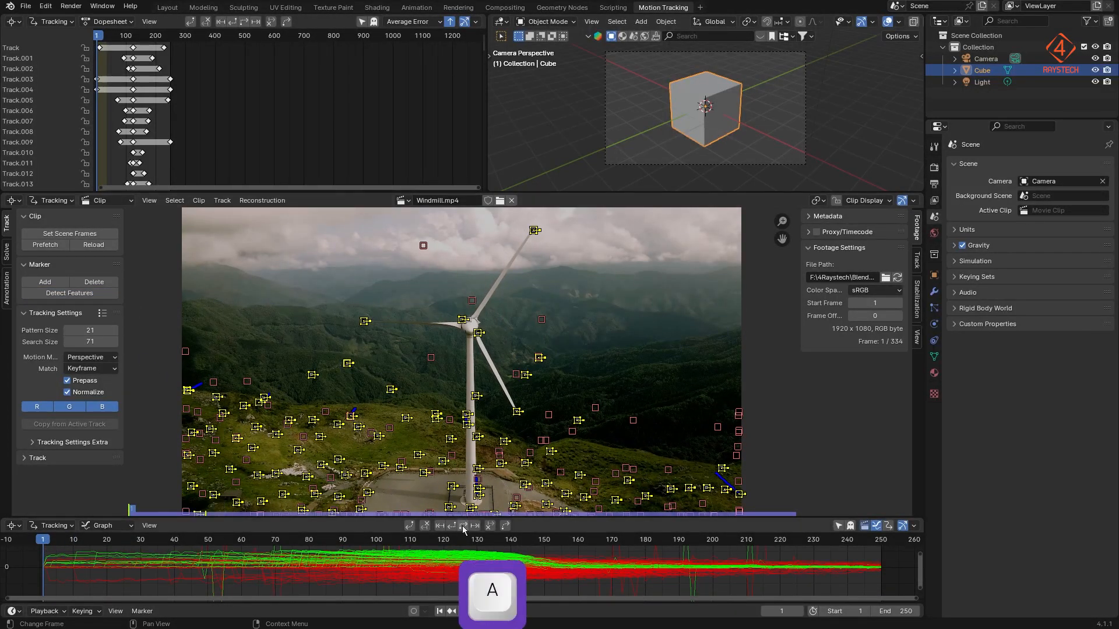
pyautogui.click(463, 526)
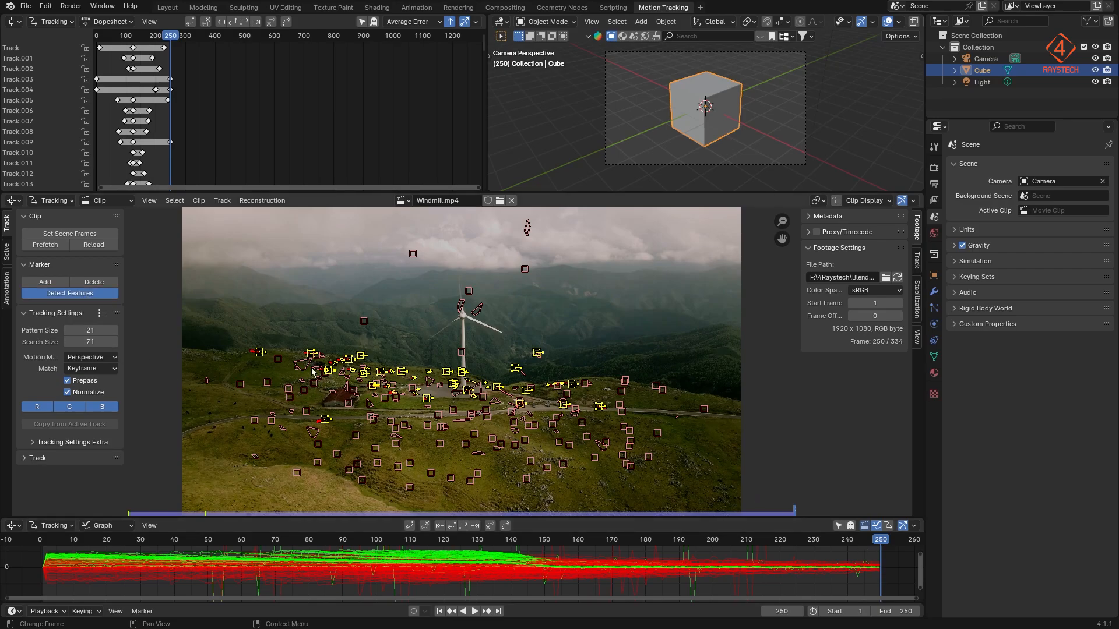
# Step: Detect features at frame 250 and track all markers backwards to frame 1
pyautogui.click(86, 295)
pyautogui.press('a')
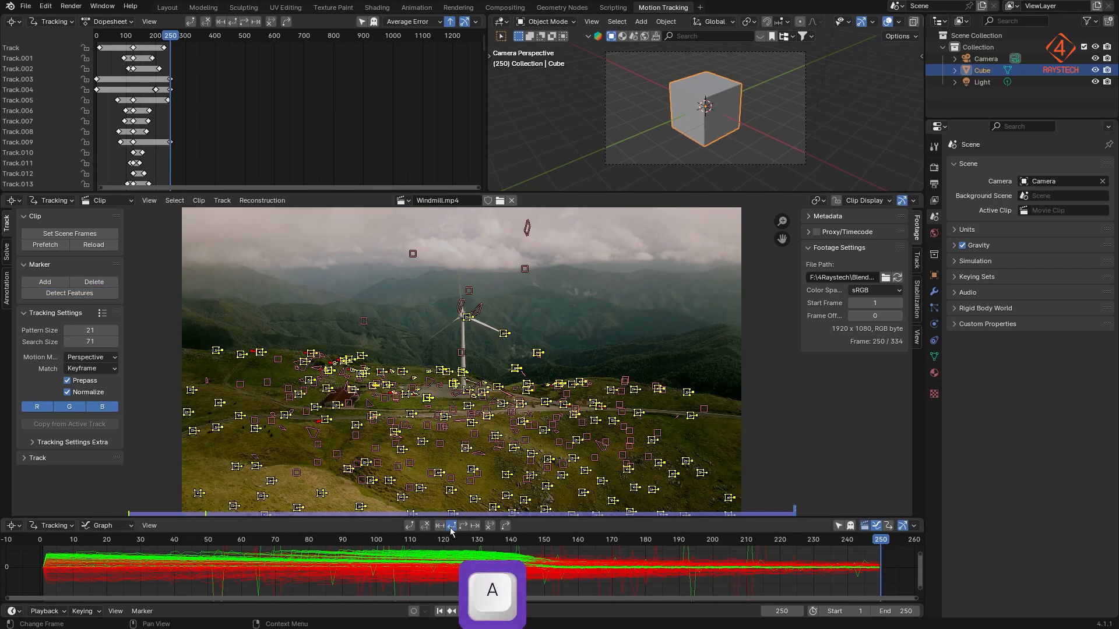
pyautogui.hotkey('ctrl', 'shift', 't')
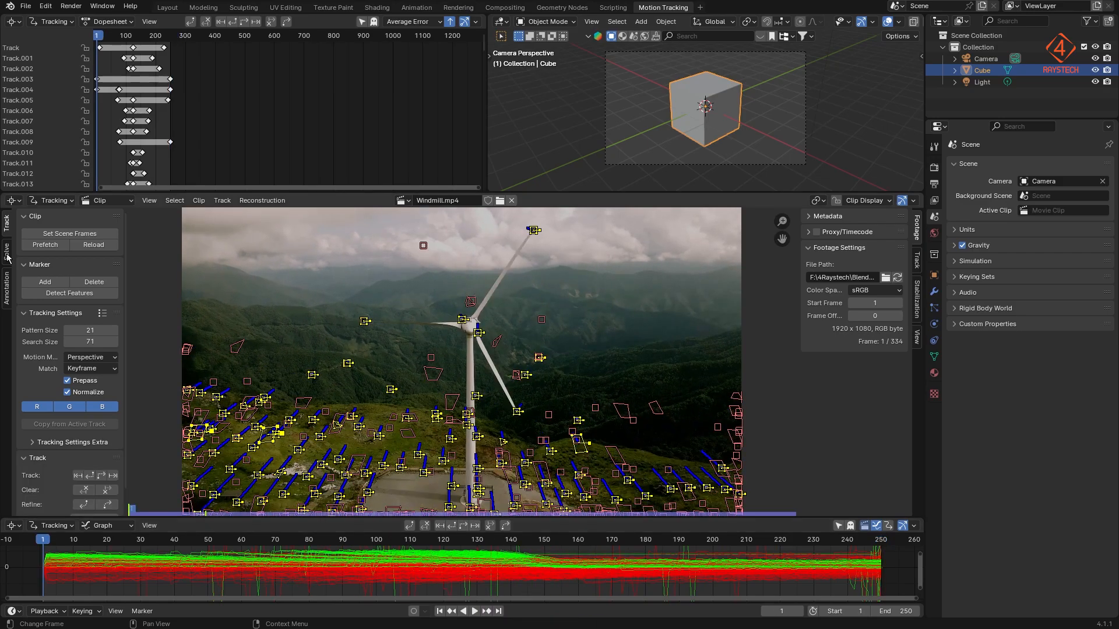
# Step: Solve the clip's camera motion and run Filter Tracks to select the problematic tracks
pyautogui.click(7, 252)
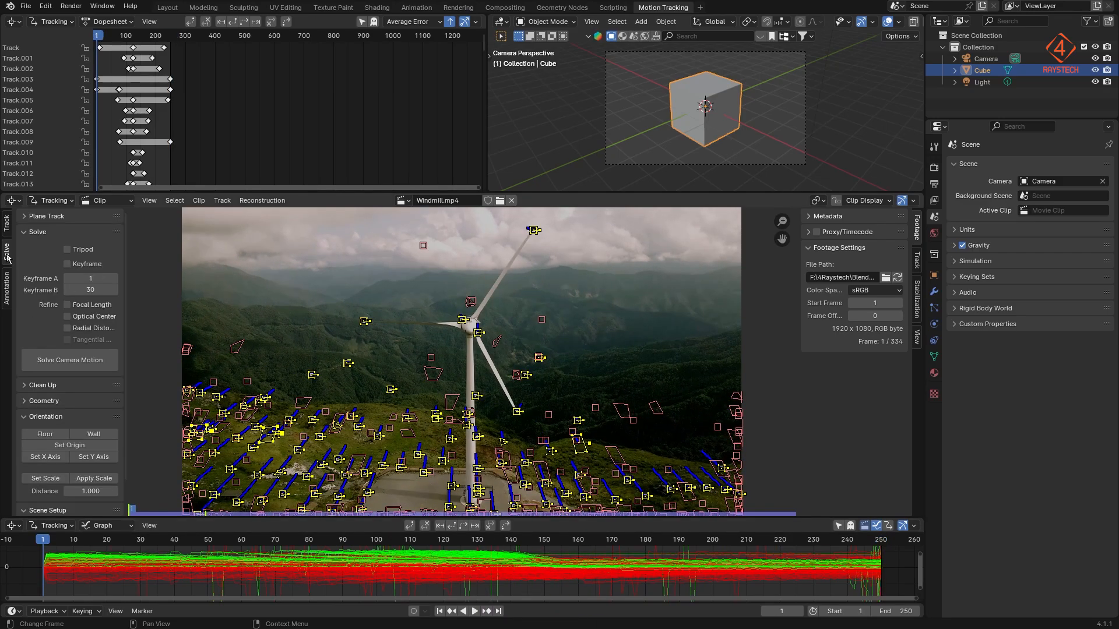
pyautogui.click(26, 388)
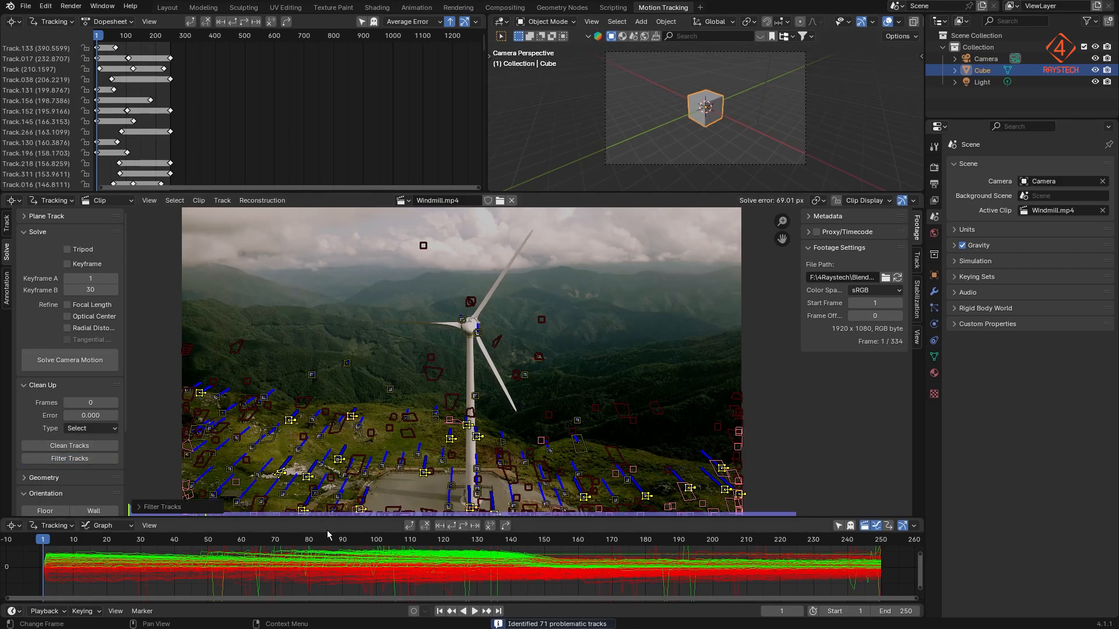
# Step: Set the Filter Tracks threshold to 2 and delete the problematic tracks it selects
pyautogui.click(138, 508)
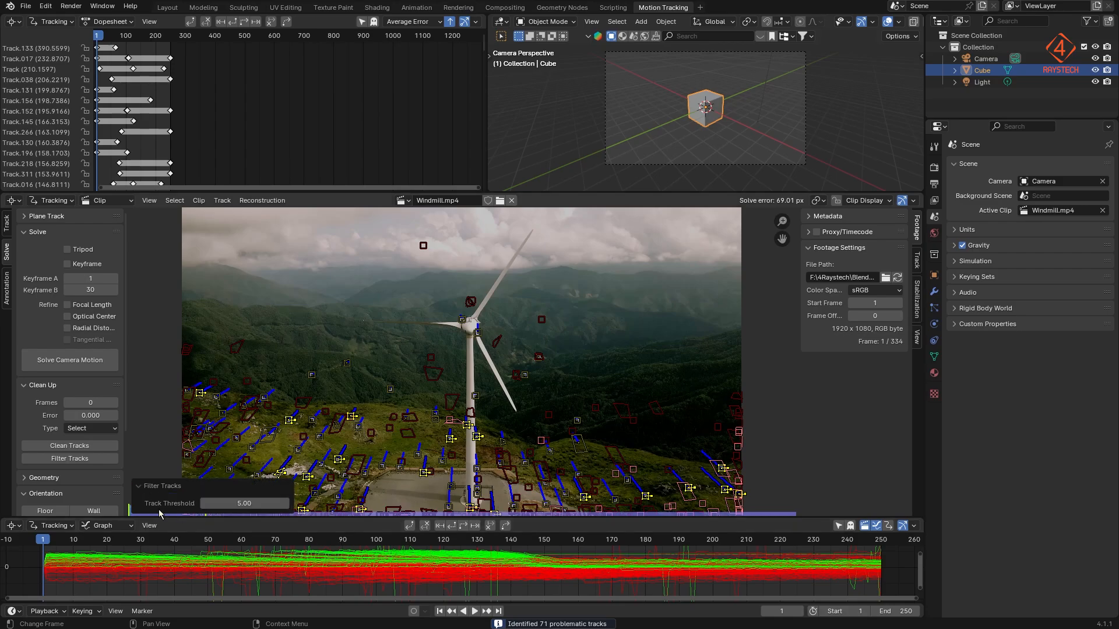
pyautogui.click(245, 504)
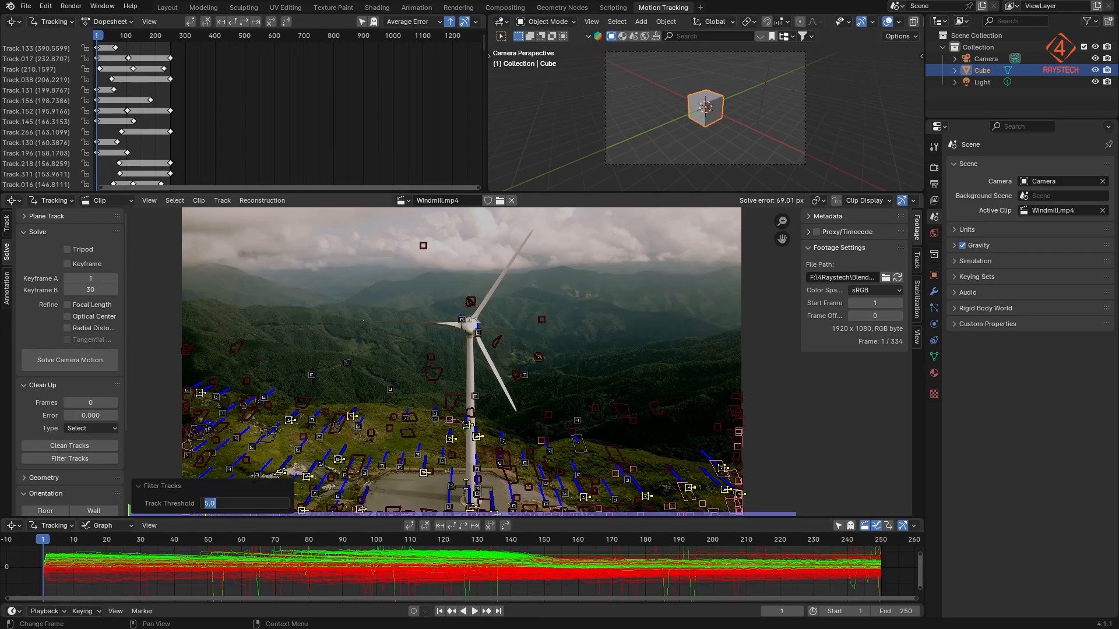
pyautogui.write('2')
pyautogui.press('Return')
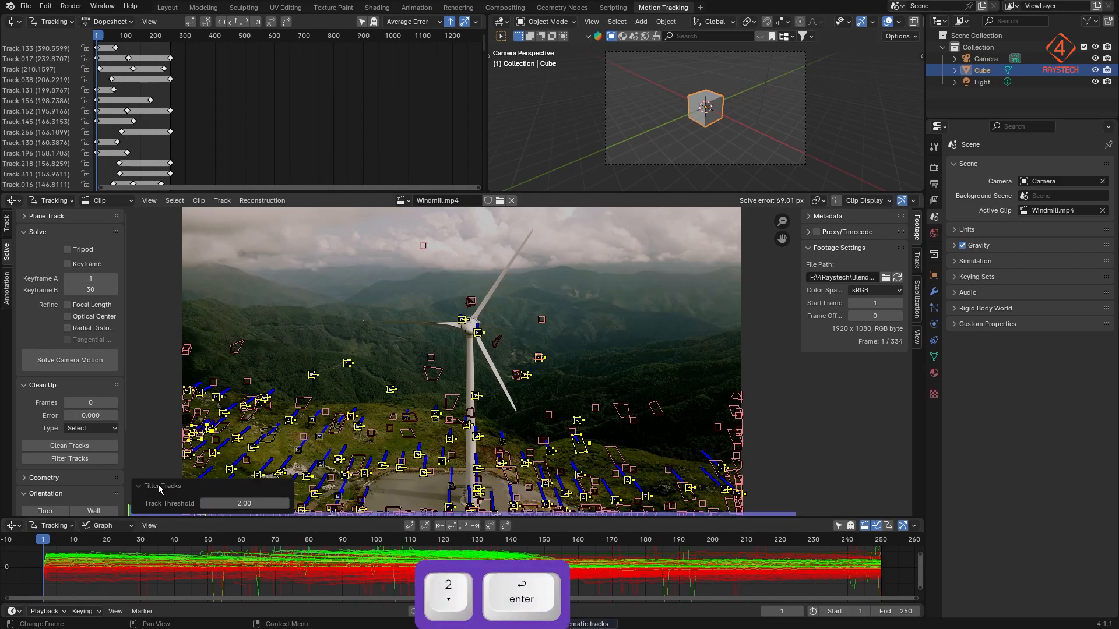
pyautogui.click(160, 489)
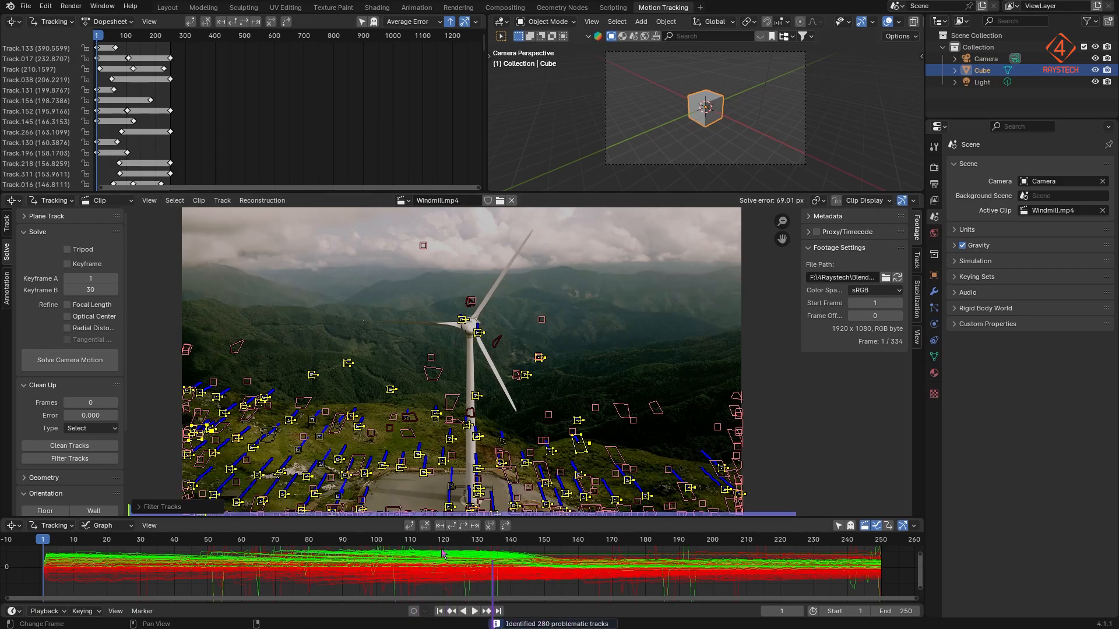
pyautogui.press('x')
pyautogui.click(543, 452)
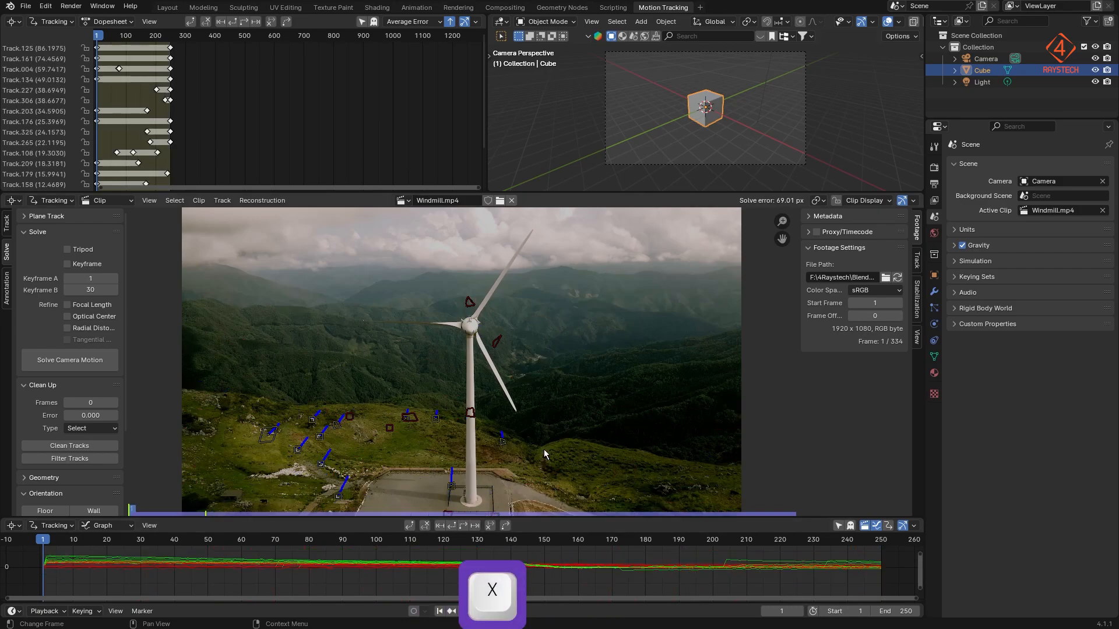
# Step: Scrub through the clip to check the remaining tracks and solve the camera motion again from frame 1
pyautogui.moveTo(233, 540); pyautogui.dragTo(42, 549)
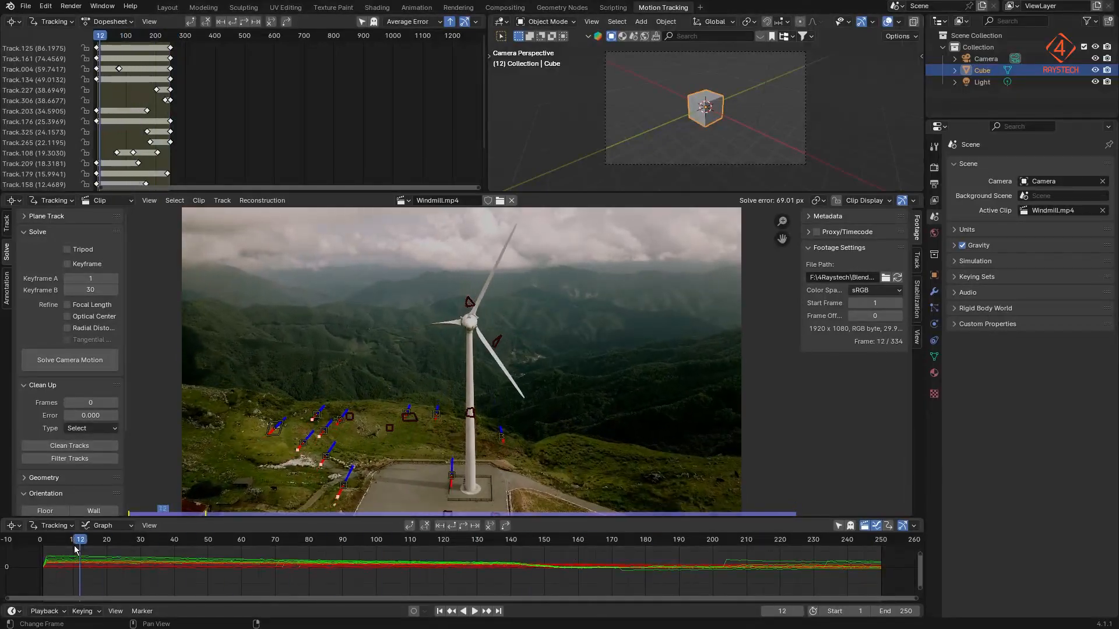
pyautogui.click(68, 361)
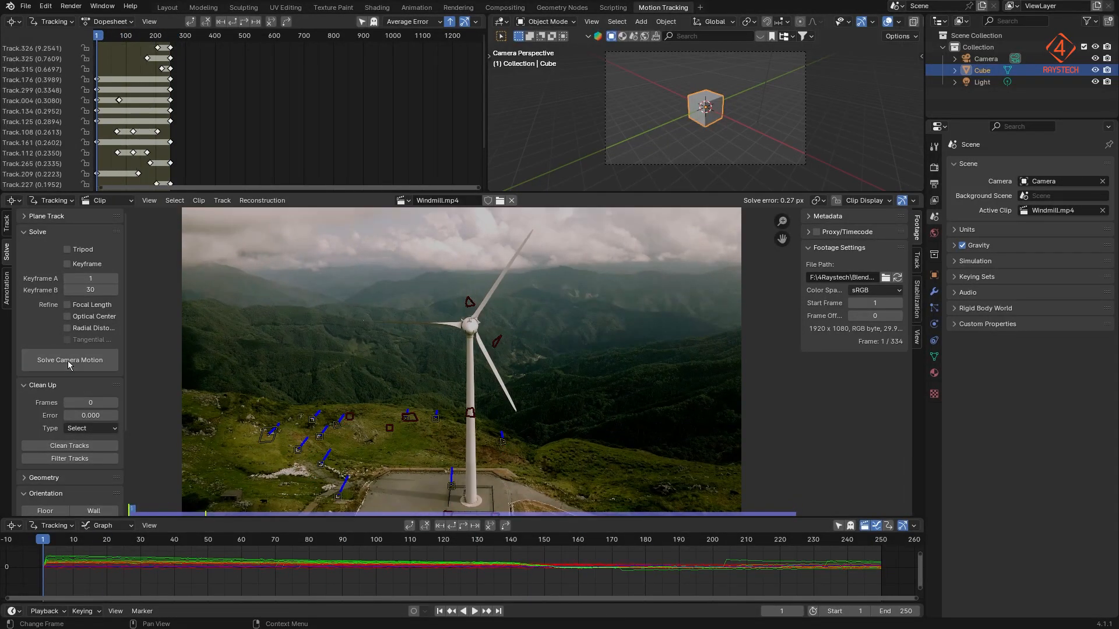
# Step: Set the scene origin at the track on the concrete pad beside the windmill's base
pyautogui.scroll(-5, 67, 361)
pyautogui.click(452, 488)
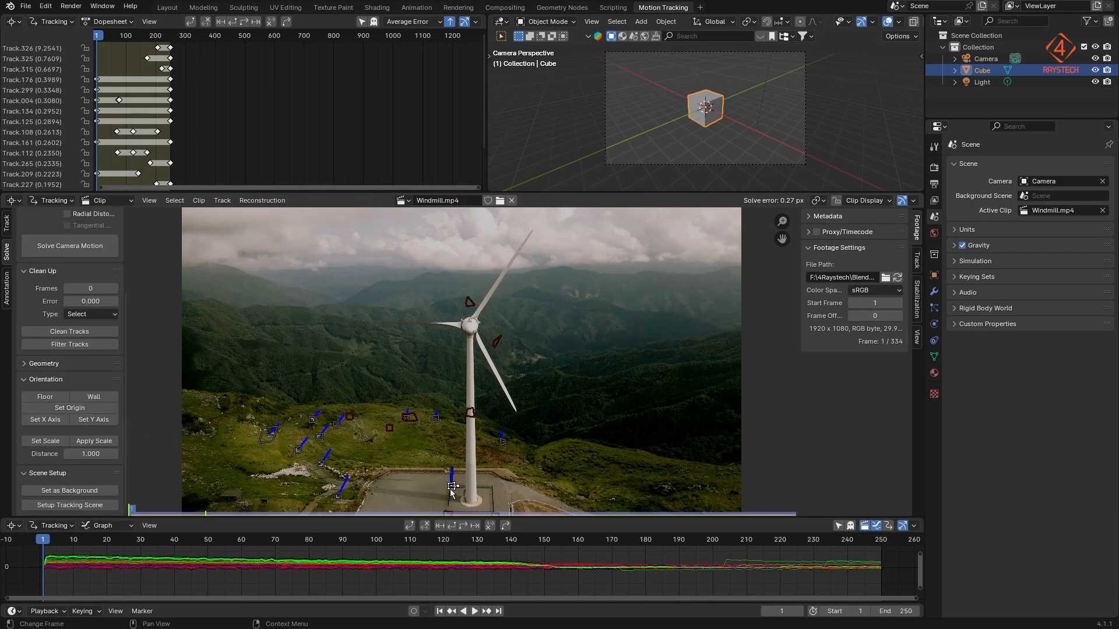
pyautogui.click(84, 411)
# Step: Define the floor plane from three ground tracks: left of the pad, beside the windmill's base and on the hillside behind
pyautogui.click(372, 454)
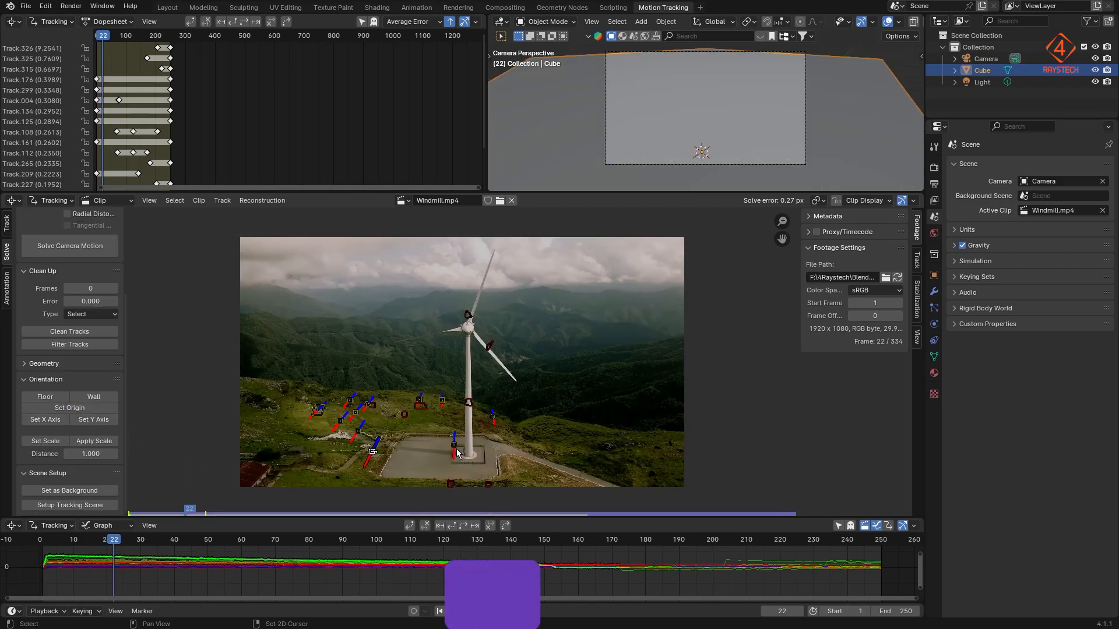
pyautogui.keyDown('shift'); pyautogui.click(455, 447); pyautogui.keyUp('shift')
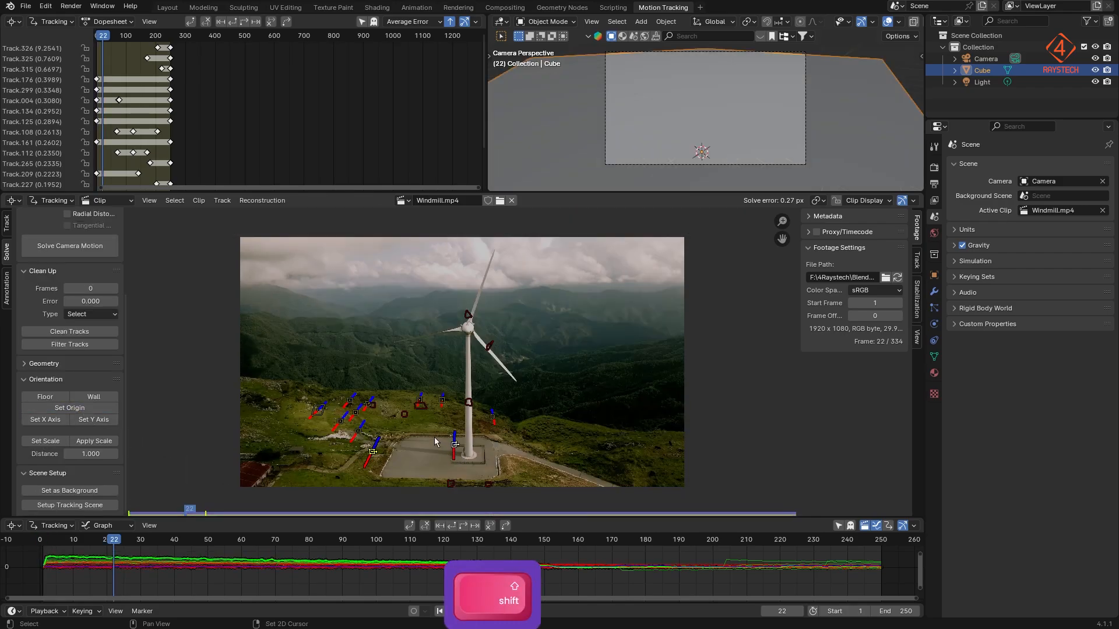
pyautogui.keyDown('shift'); pyautogui.click(418, 402); pyautogui.keyUp('shift')
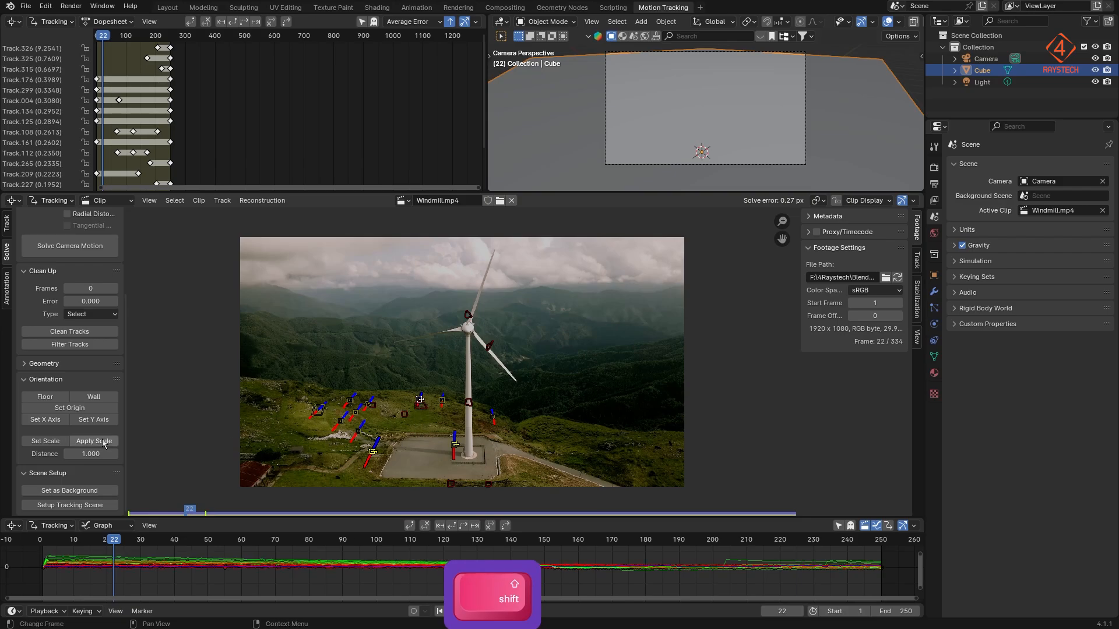
pyautogui.click(51, 402)
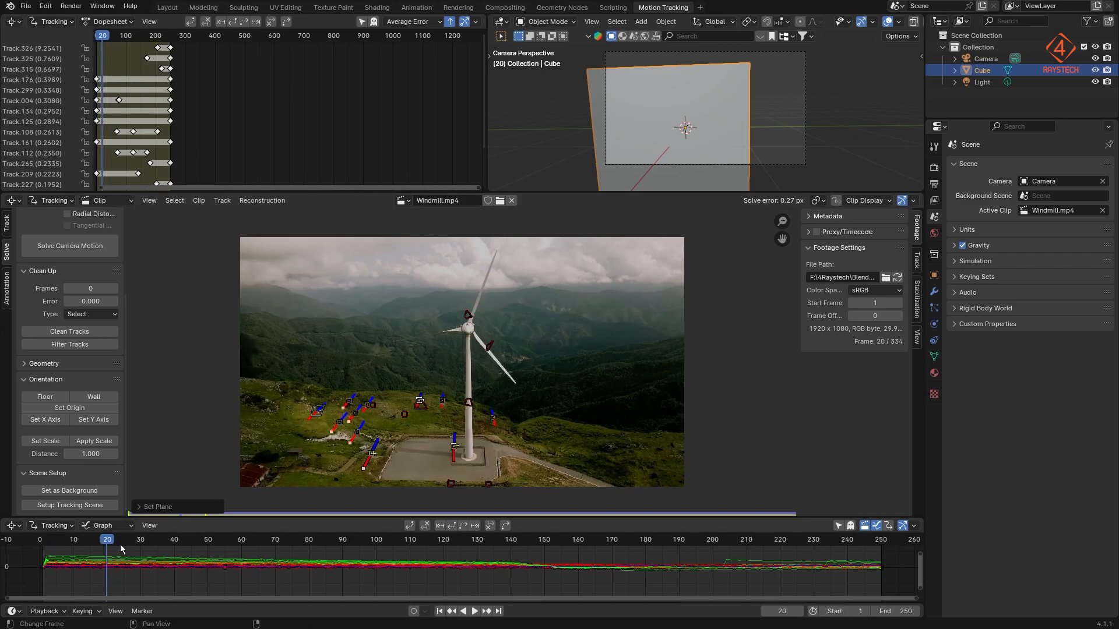
# Step: Scrub to frame 127, use the clip as the camera background and set up the tracking scene
pyautogui.moveTo(120, 545); pyautogui.dragTo(467, 542)
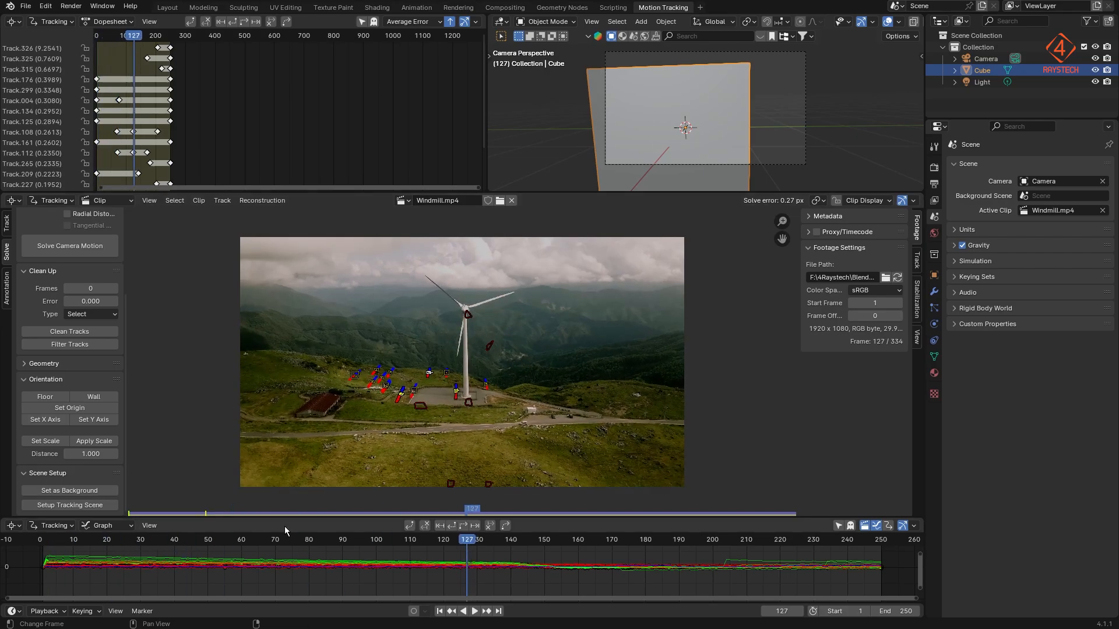
pyautogui.click(97, 493)
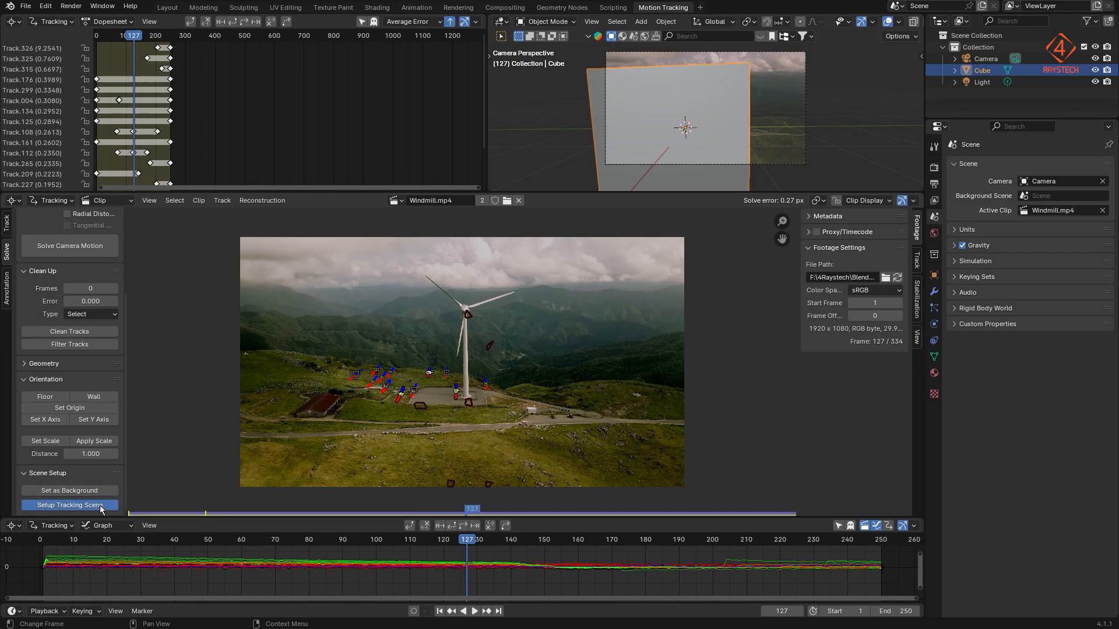
pyautogui.click(93, 505)
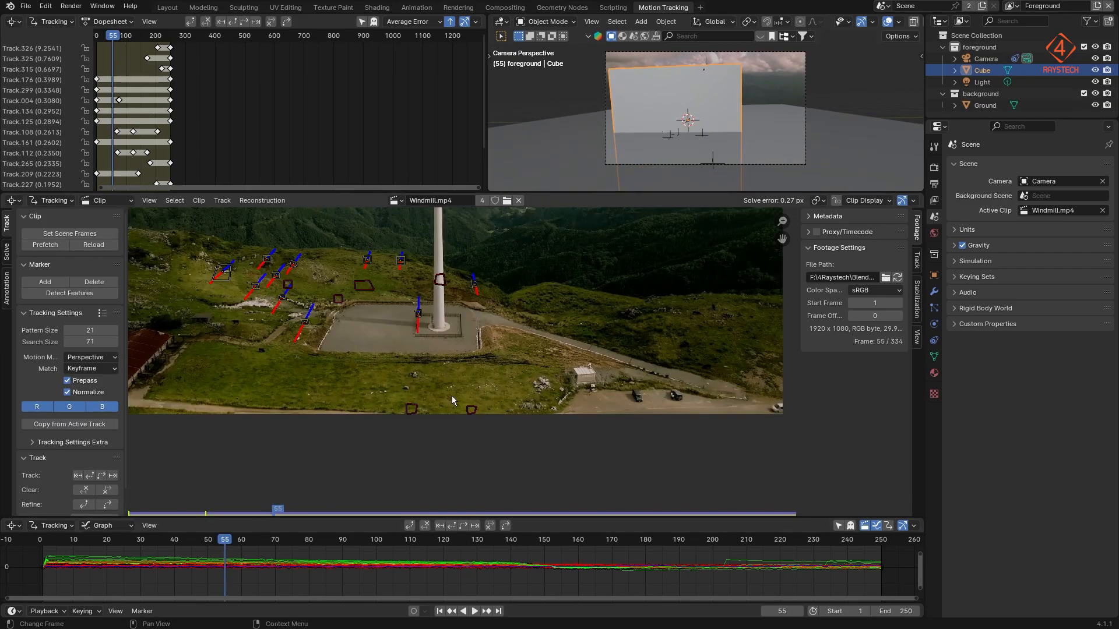
# Step: Add four markers at frame 55: two on the fence's front corners, one on the pad and one on the grass below
pyautogui.keyDown('ctrl'); pyautogui.click(463, 345); pyautogui.keyUp('ctrl')
pyautogui.scroll(3, 463, 351)
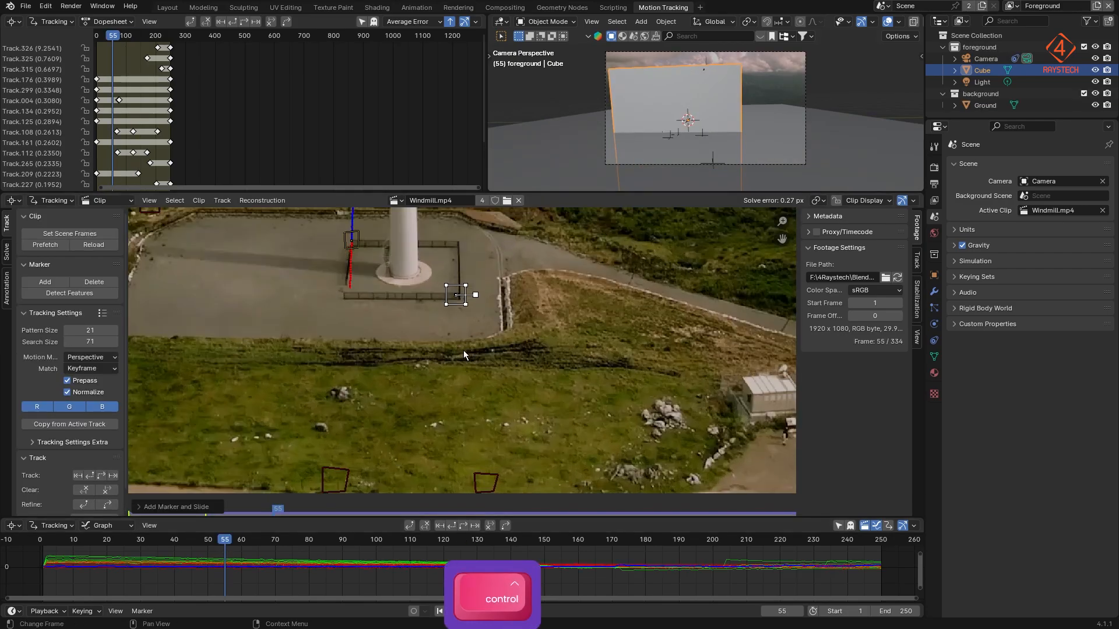
pyautogui.scroll(-3, 425, 347)
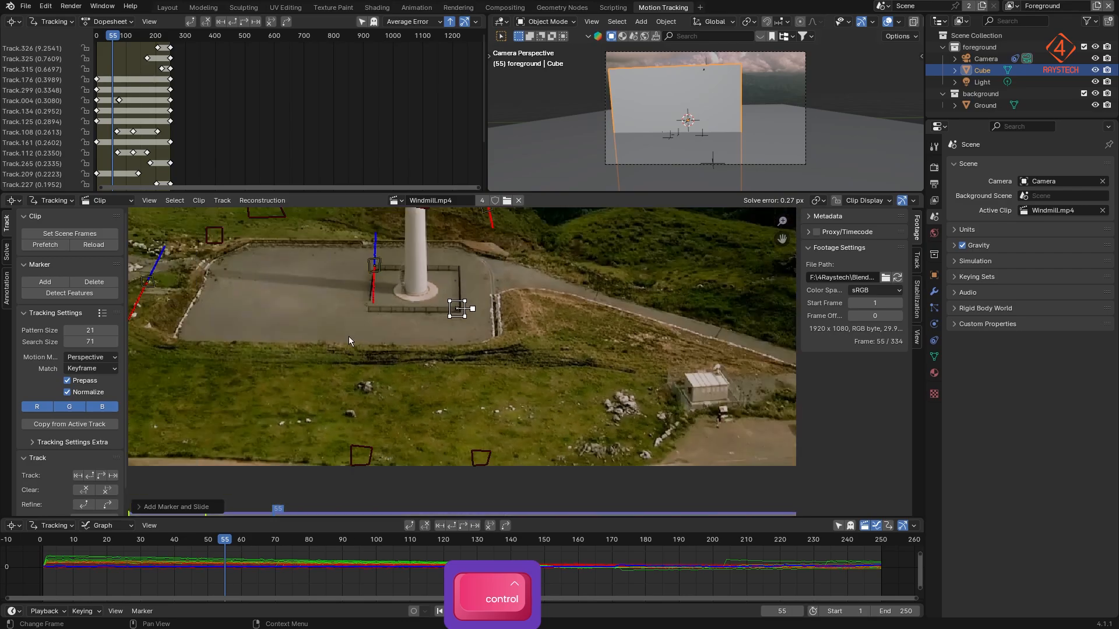
pyautogui.keyDown('ctrl'); pyautogui.click(369, 310); pyautogui.keyUp('ctrl')
pyautogui.keyDown('ctrl'); pyautogui.click(217, 281); pyautogui.keyUp('ctrl')
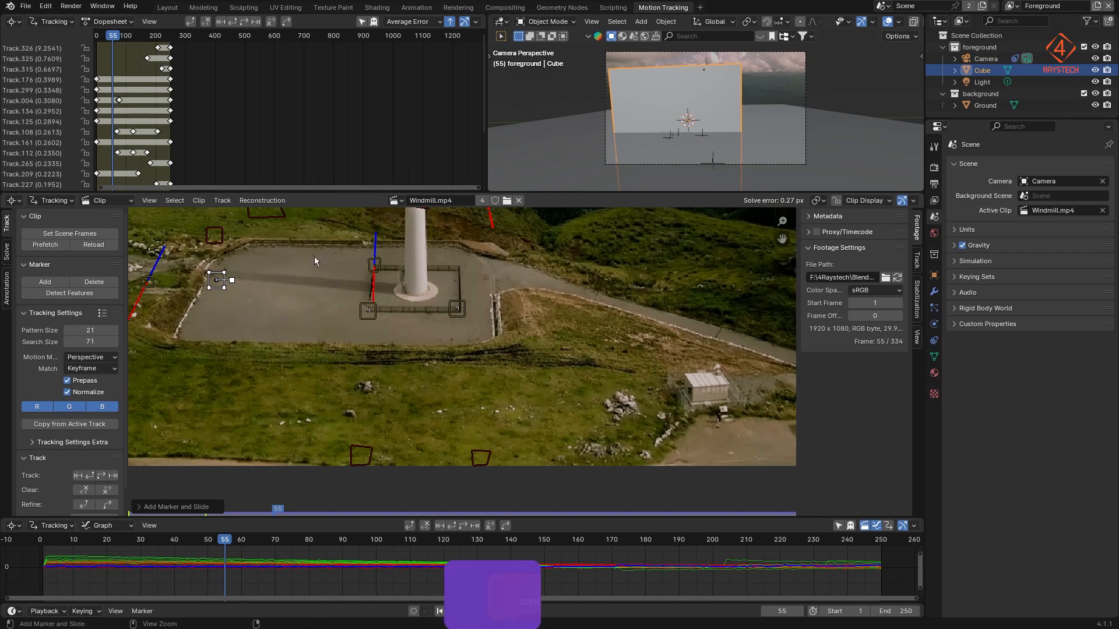
pyautogui.keyDown('ctrl'); pyautogui.click(363, 386); pyautogui.keyUp('ctrl')
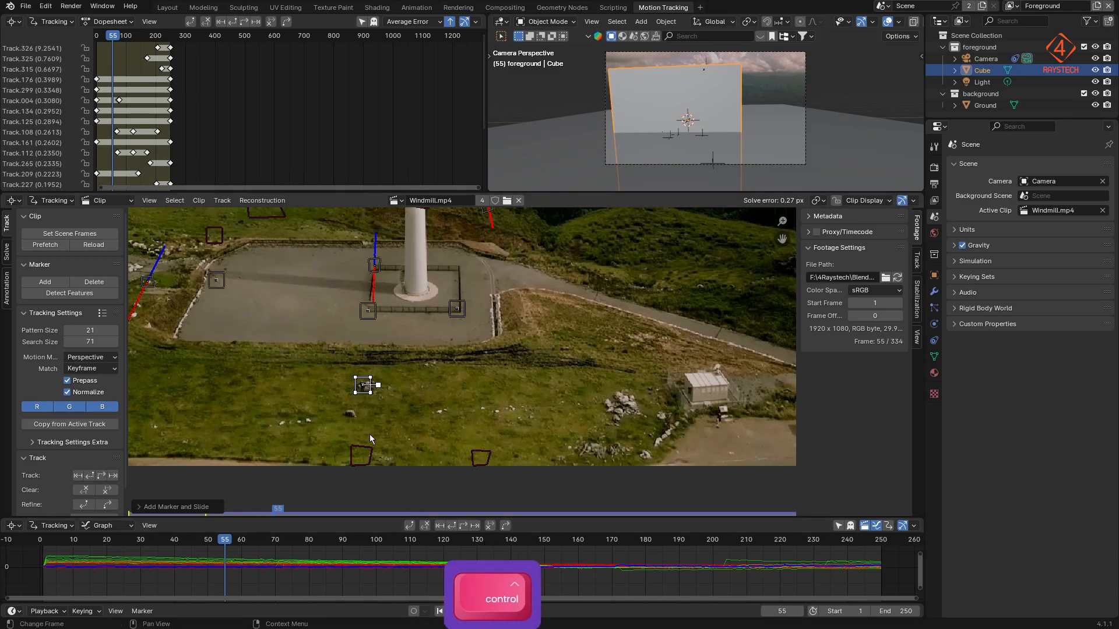
# Step: Select the four new markers and track them backwards from frame 55
pyautogui.moveTo(303, 404); pyautogui.dragTo(379, 403, button='middle')
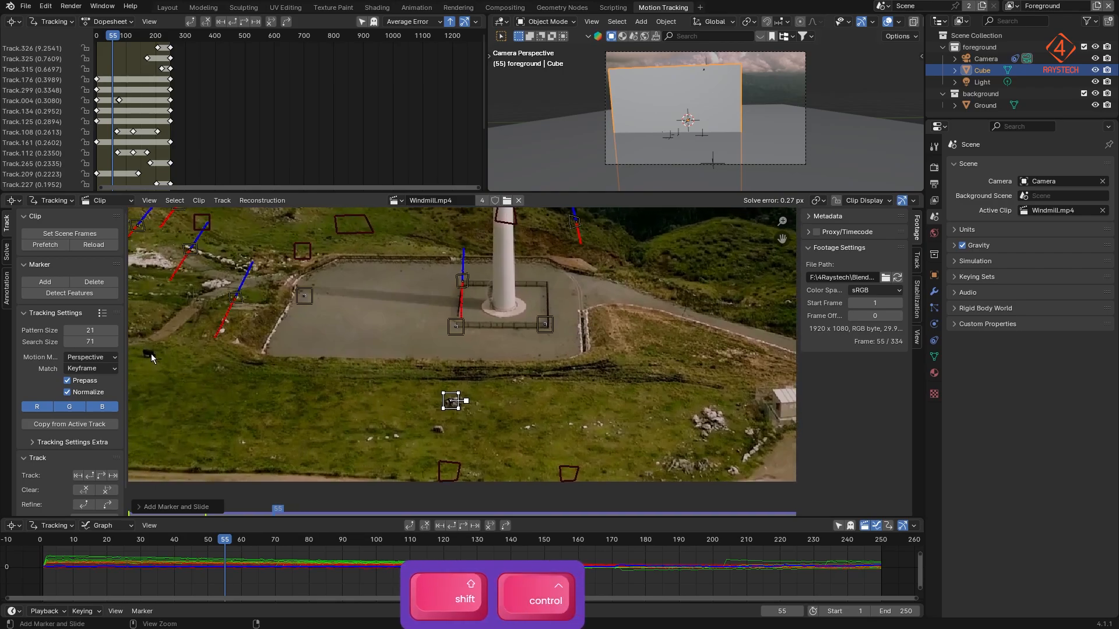
pyautogui.keyDown('shift'); pyautogui.click(547, 327); pyautogui.keyUp('shift')
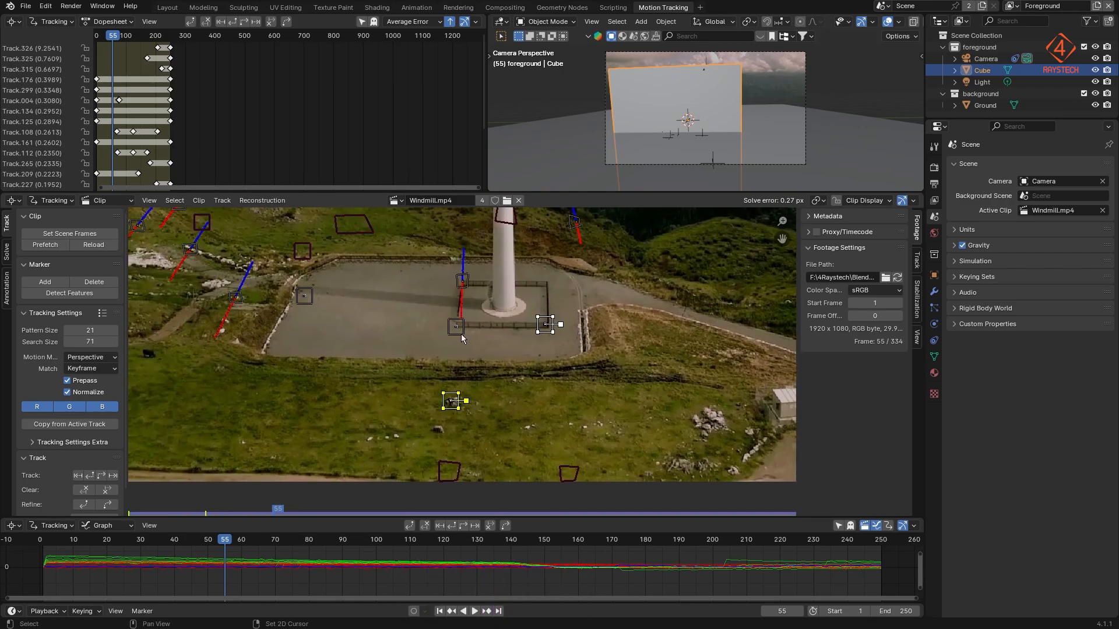
pyautogui.keyDown('shift'); pyautogui.click(308, 308); pyautogui.keyUp('shift')
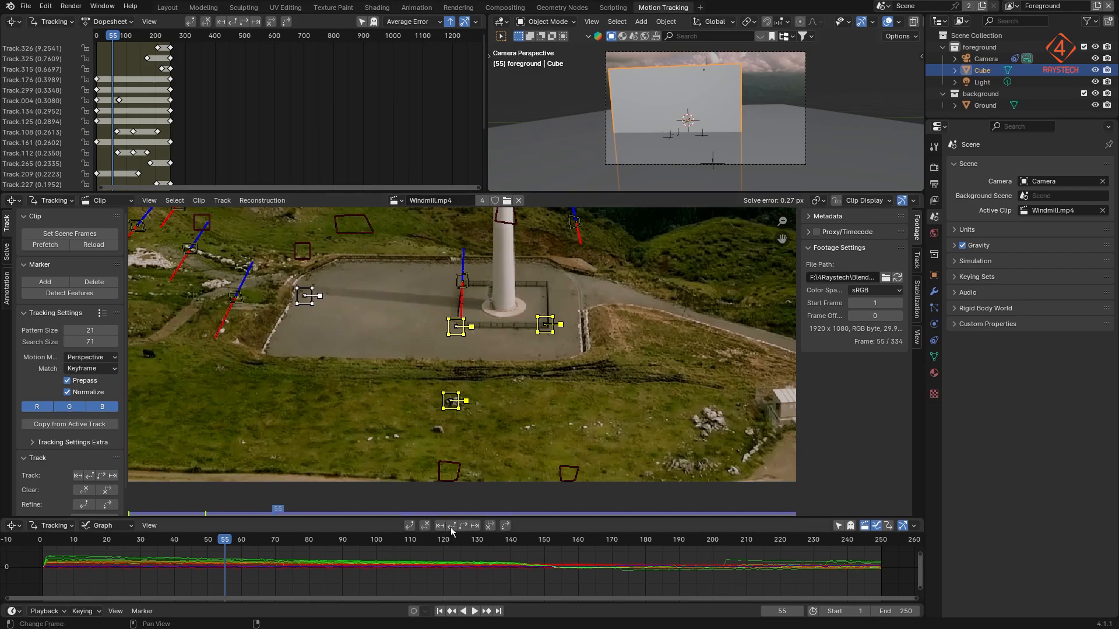
pyautogui.hotkey('shift', 'Left')
pyautogui.click(225, 547)
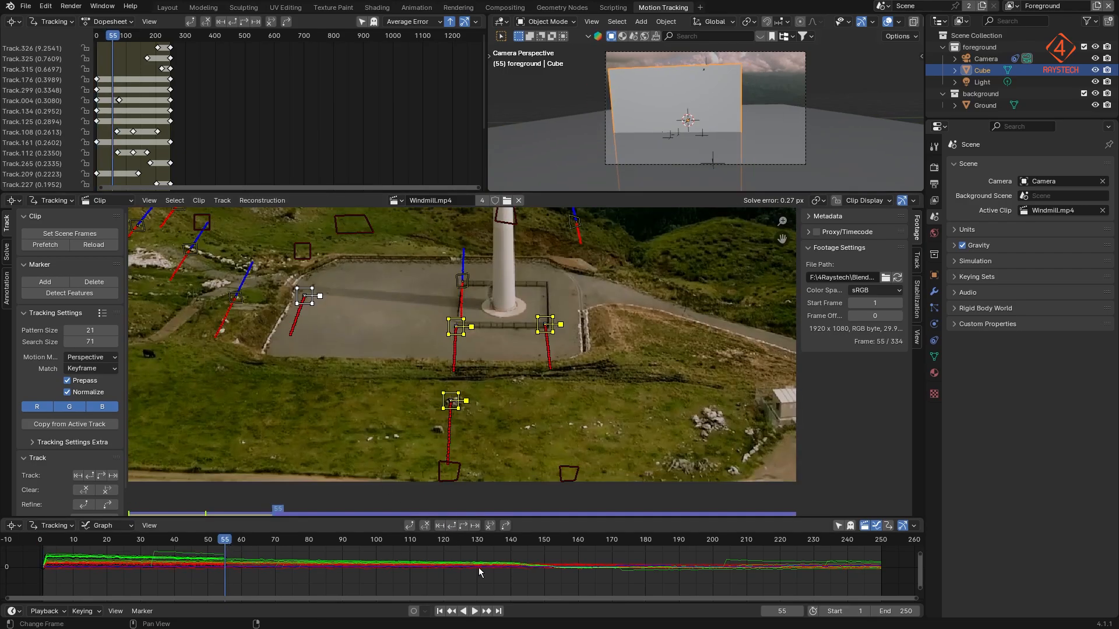
# Step: Track the four new markers forwards from frame 55 to frame 250 and scrub back to check them
pyautogui.scroll(-4, 506, 429)
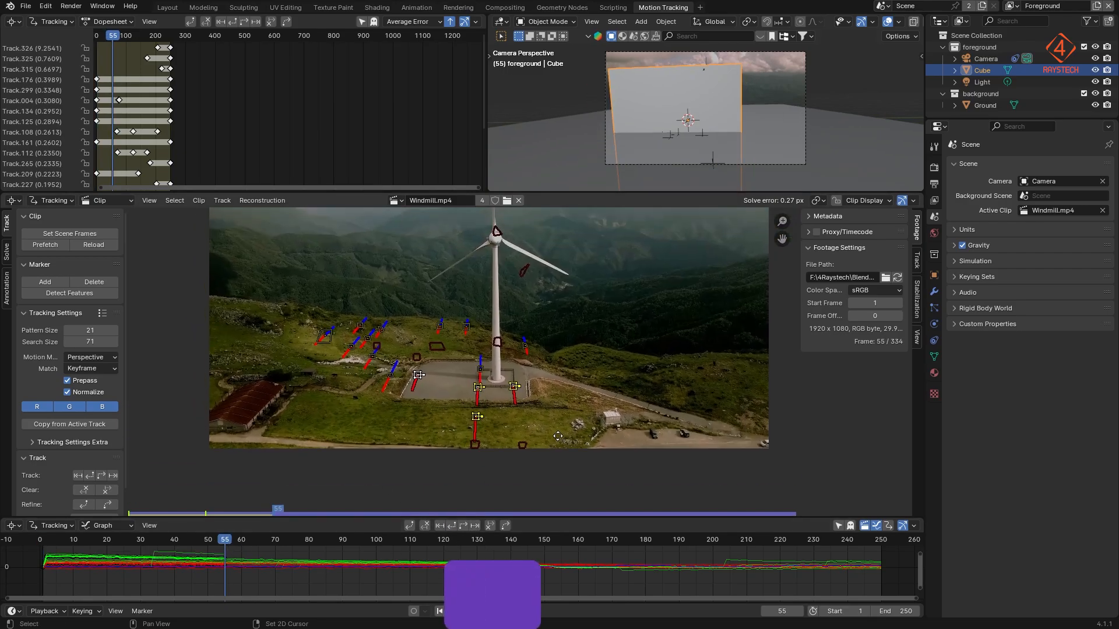
pyautogui.keyDown('shift'); pyautogui.scroll(3, 552, 474); pyautogui.keyUp('shift')
pyautogui.hotkey('shift', 'Right')
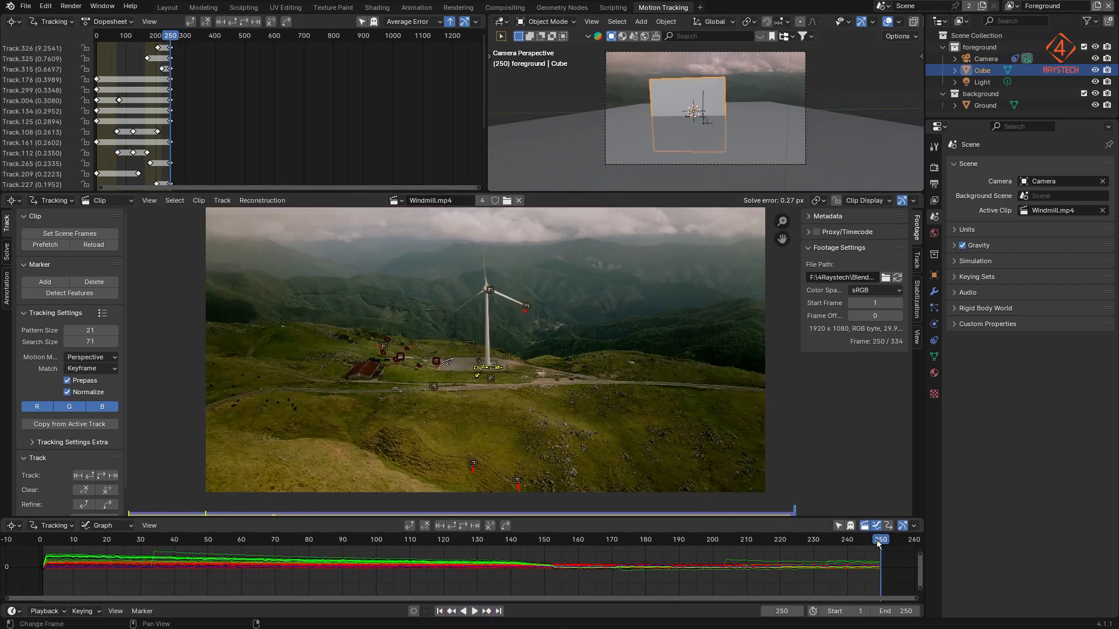
pyautogui.moveTo(878, 544); pyautogui.dragTo(647, 583)
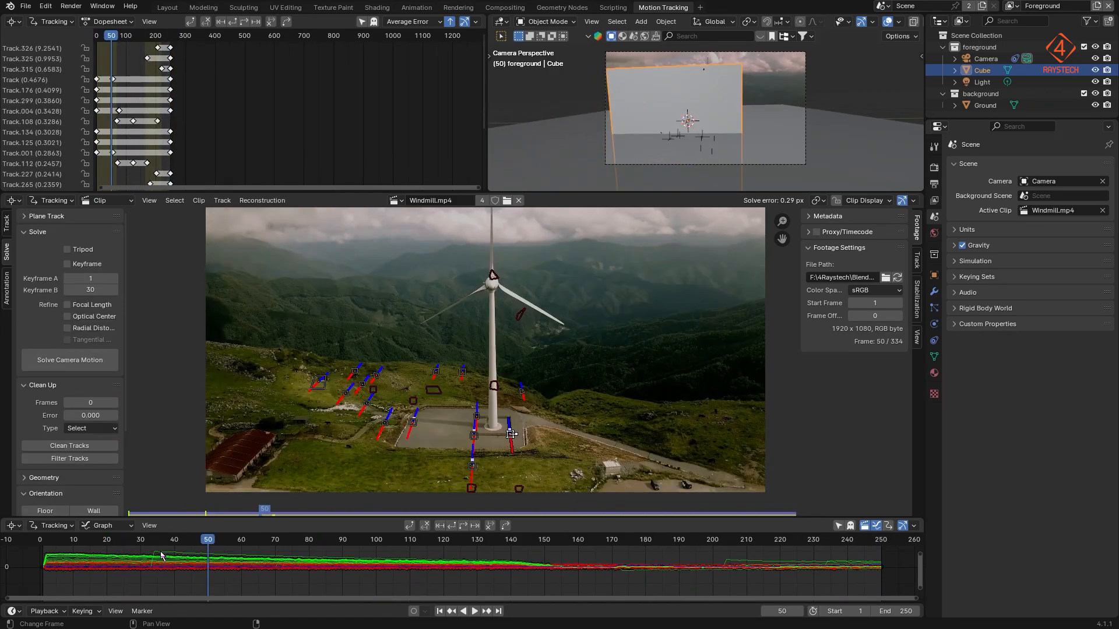
# Step: Delete the track whose graph curve jumps abruptly near frame 34
pyautogui.click(169, 555)
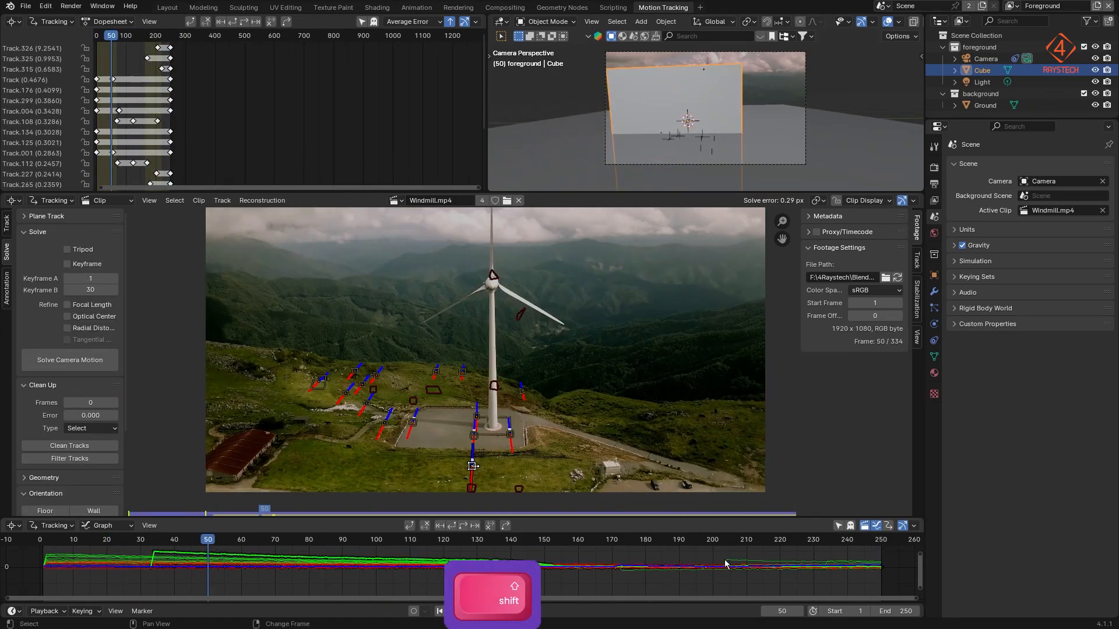
pyautogui.press('x')
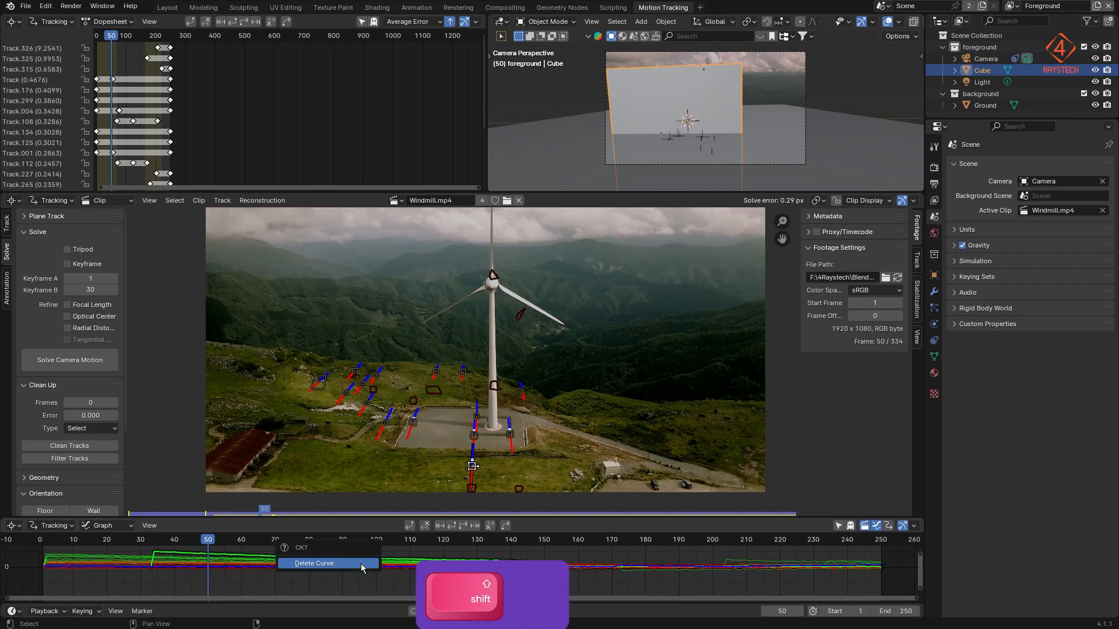
pyautogui.click(361, 564)
# Step: Detect features at frame 118 and track all the new markers forwards to frame 250 and backwards to frame 1
pyautogui.moveTo(132, 545); pyautogui.dragTo(427, 543)
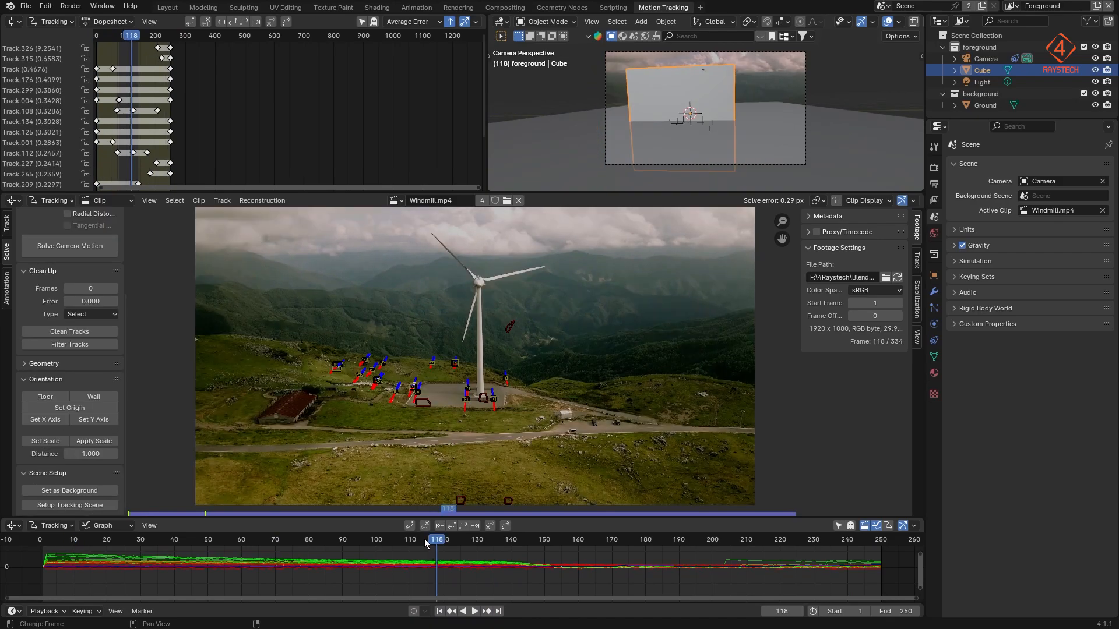
pyautogui.click(7, 223)
pyautogui.click(90, 293)
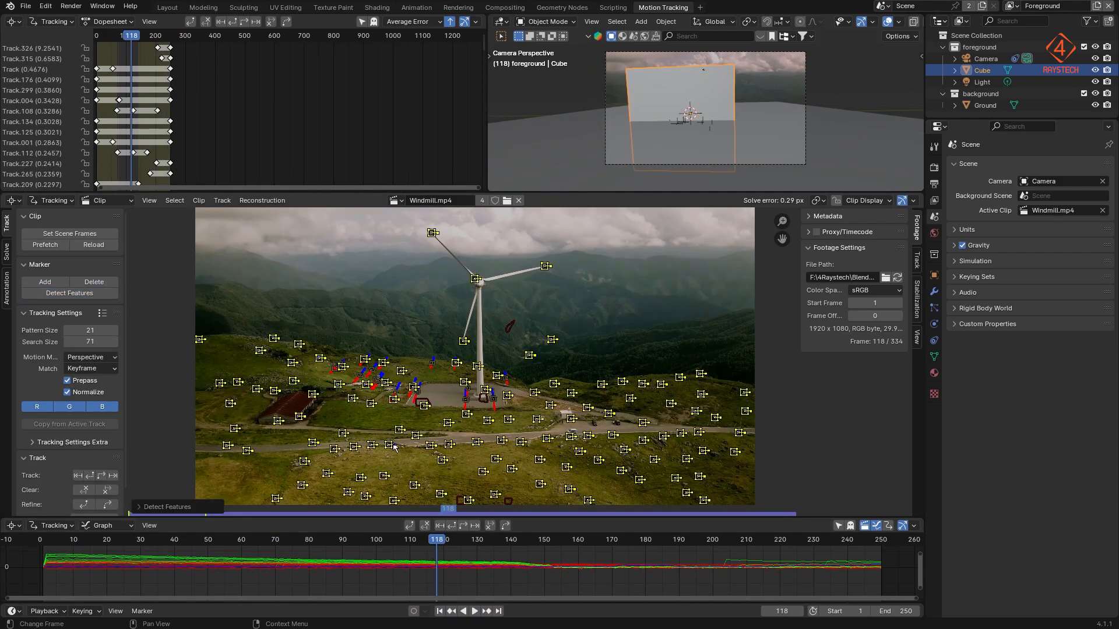
pyautogui.click(463, 527)
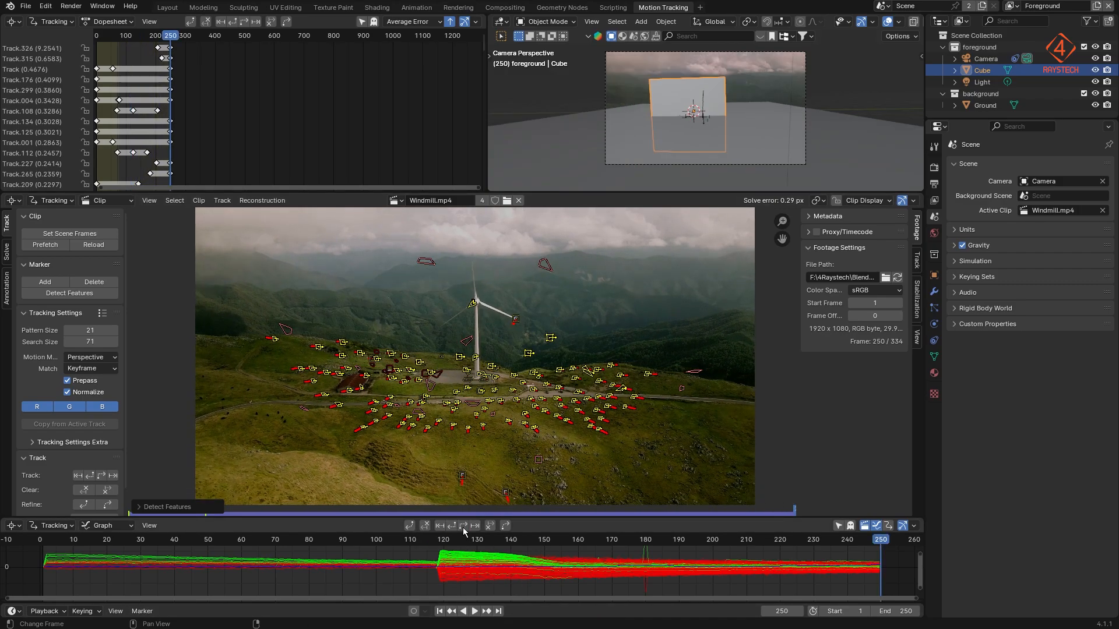
pyautogui.click(437, 541)
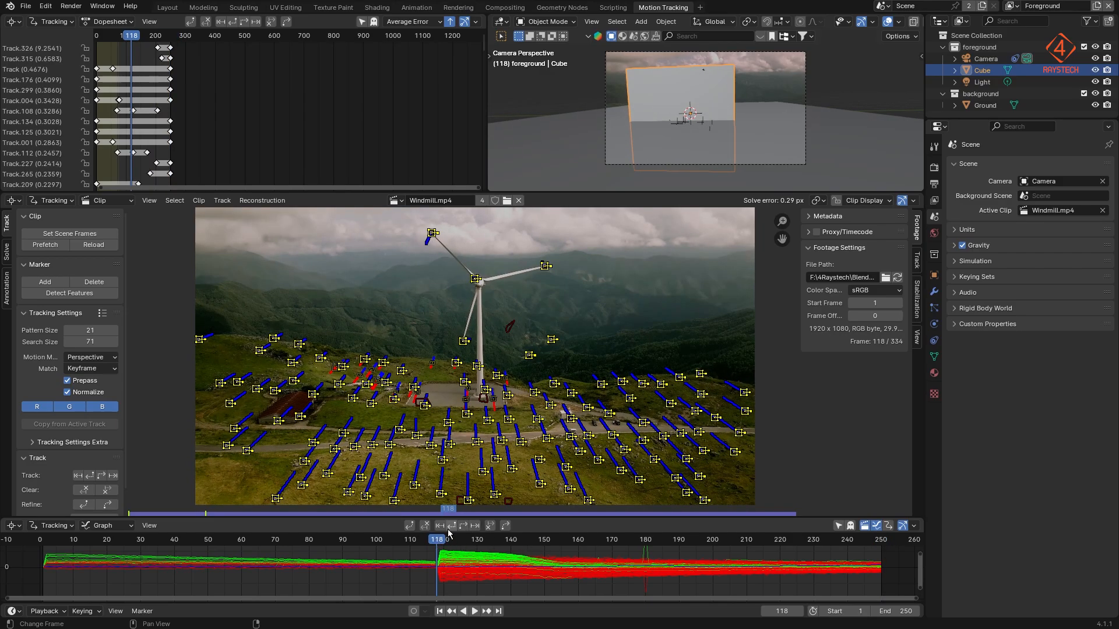
pyautogui.click(450, 527)
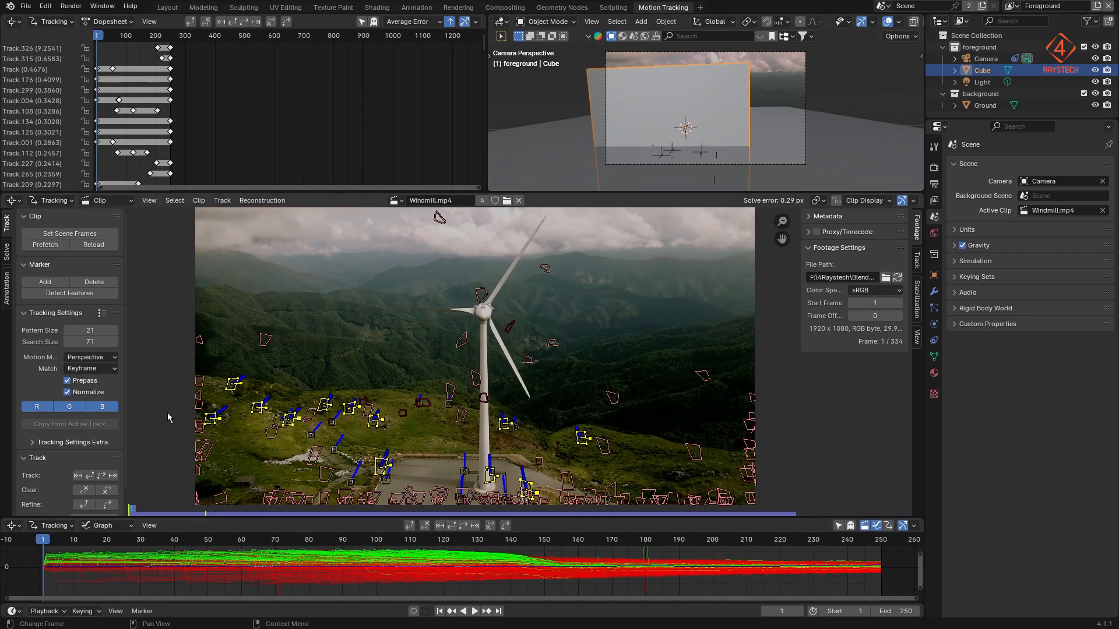
# Step: Delete the problematic tracks selected by Filter Tracks and solve the camera motion again
pyautogui.click(7, 255)
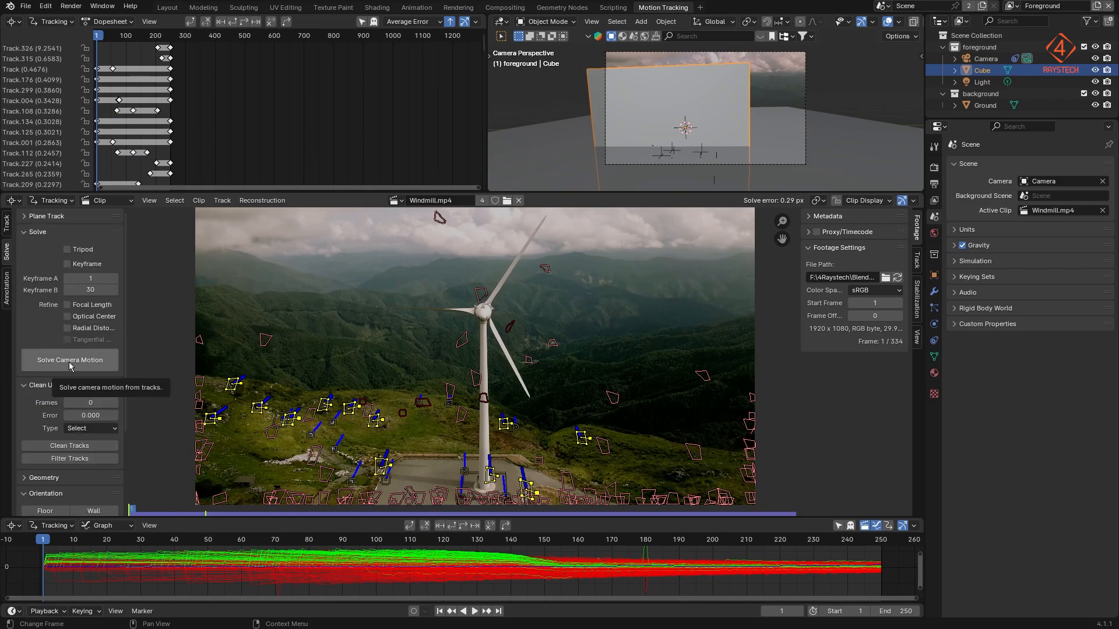
pyautogui.click(82, 459)
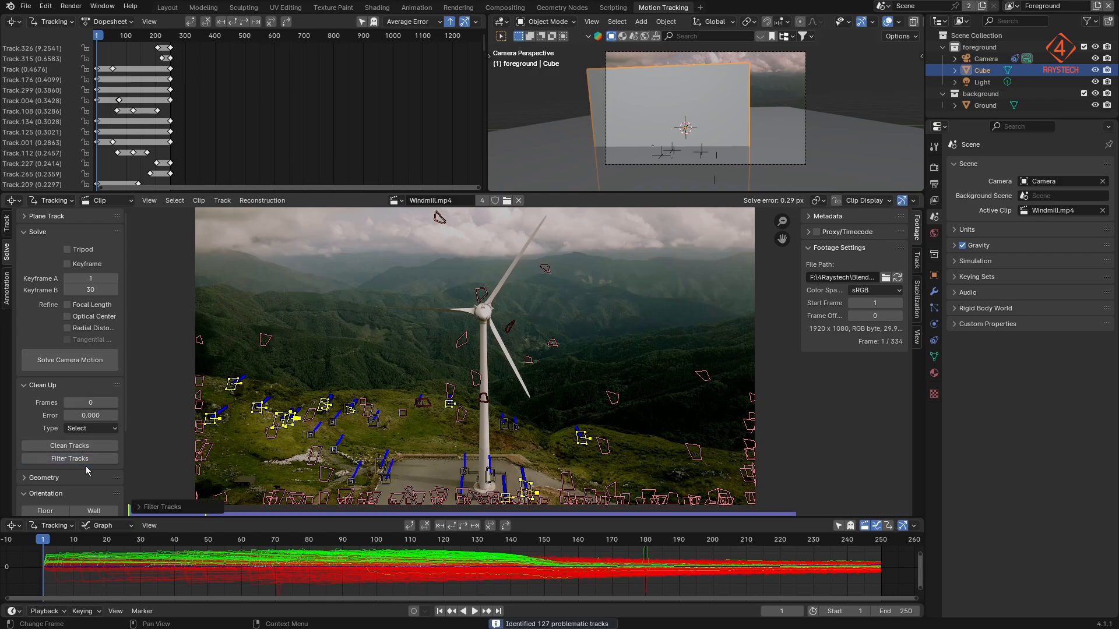
pyautogui.click(138, 508)
pyautogui.click(137, 491)
pyautogui.press('x')
pyautogui.click(538, 426)
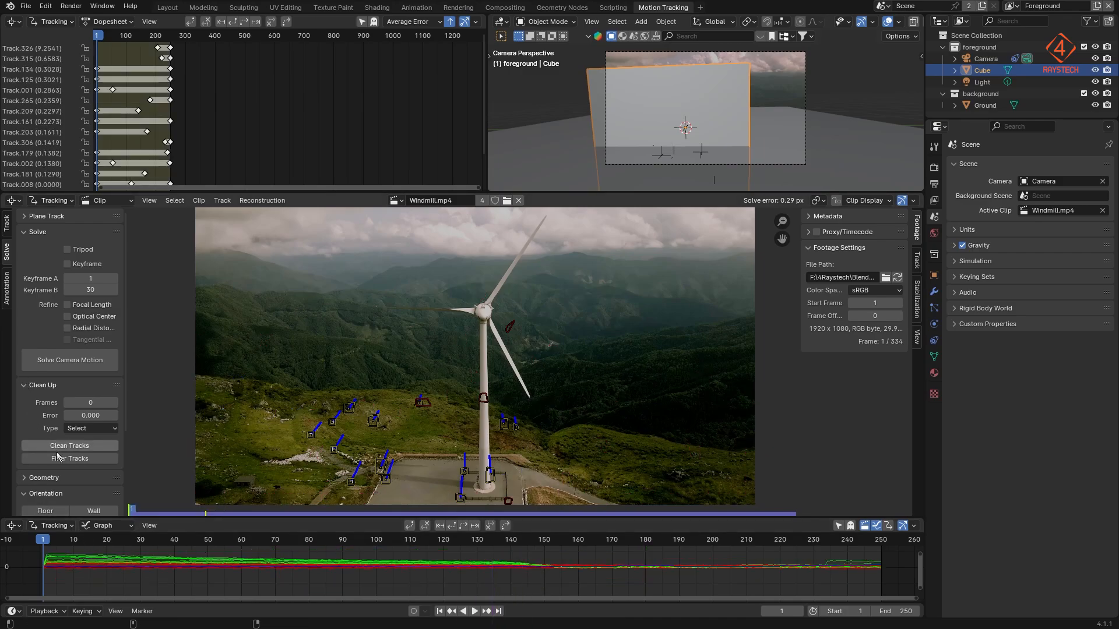
pyautogui.click(59, 363)
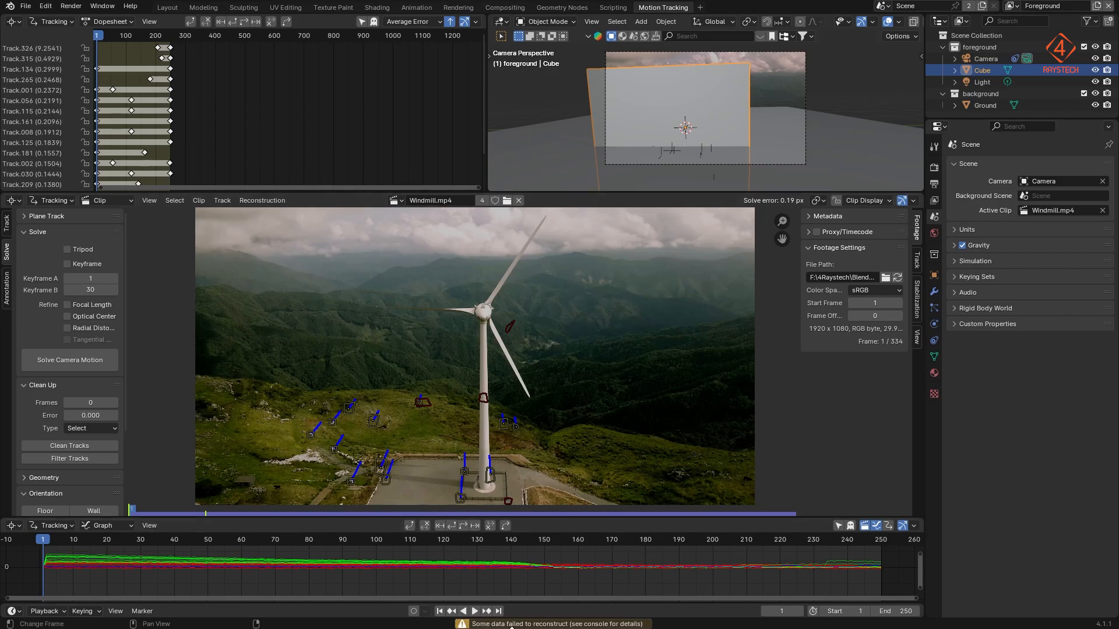
# Step: Delete the leftover stray tracks on the hillside, tower and blade, and the one on the grass at frame 108
pyautogui.click(511, 625)
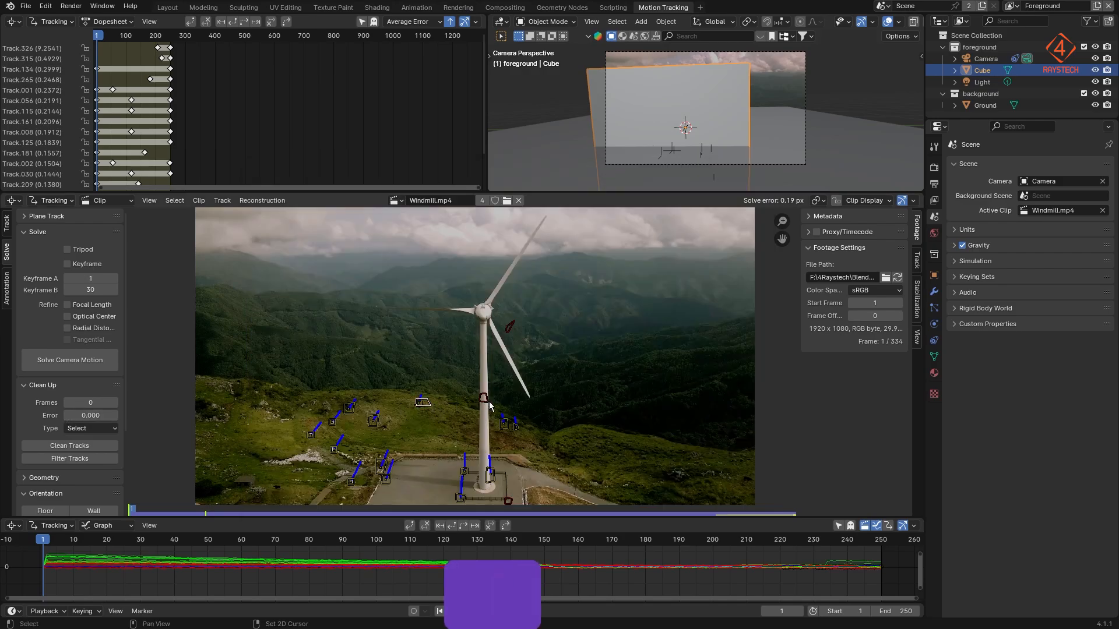
pyautogui.hotkey('shift', 'x')
pyautogui.click(508, 324)
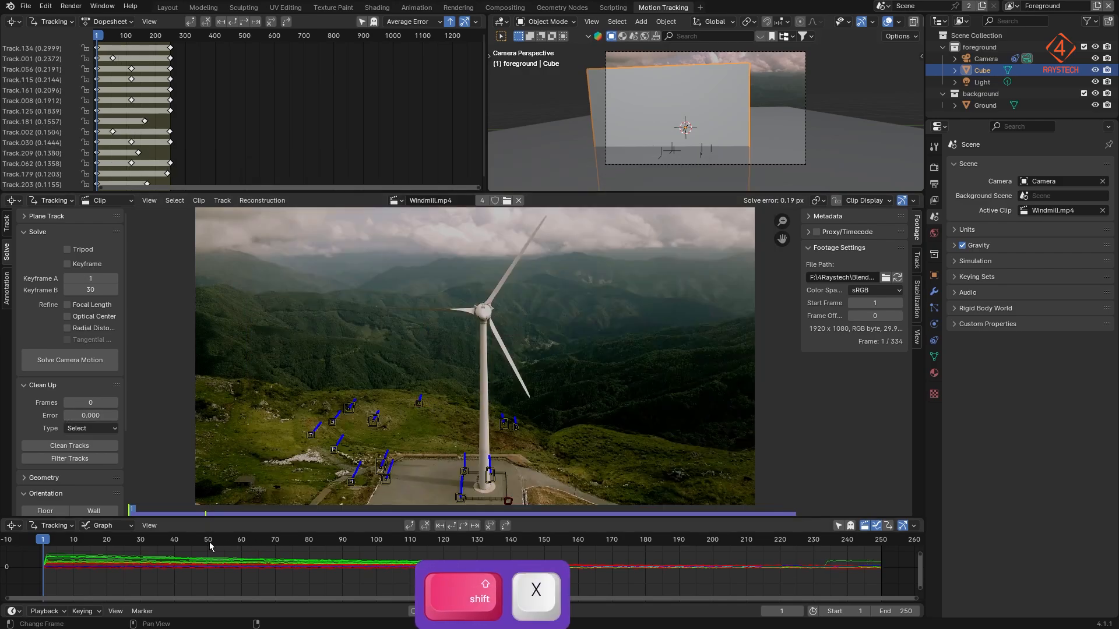
pyautogui.moveTo(66, 546); pyautogui.dragTo(403, 554)
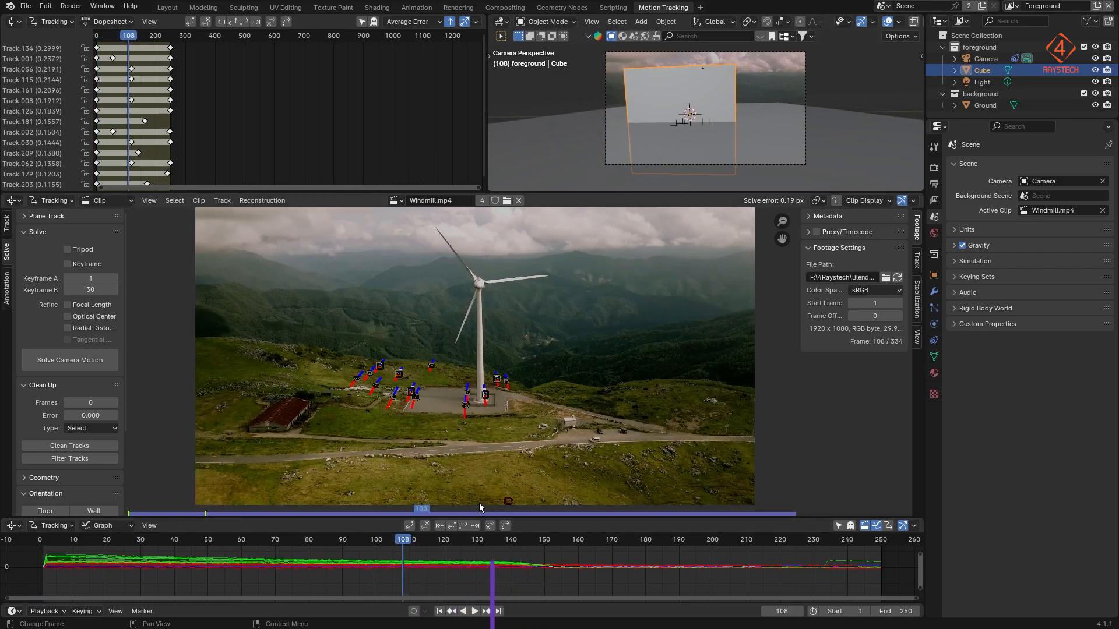
pyautogui.press('x')
pyautogui.click(509, 505)
# Step: Scrub back to frame 38 and solve the camera motion again with the cleaned-up tracks
pyautogui.moveTo(530, 541); pyautogui.dragTo(168, 536)
pyautogui.click(76, 362)
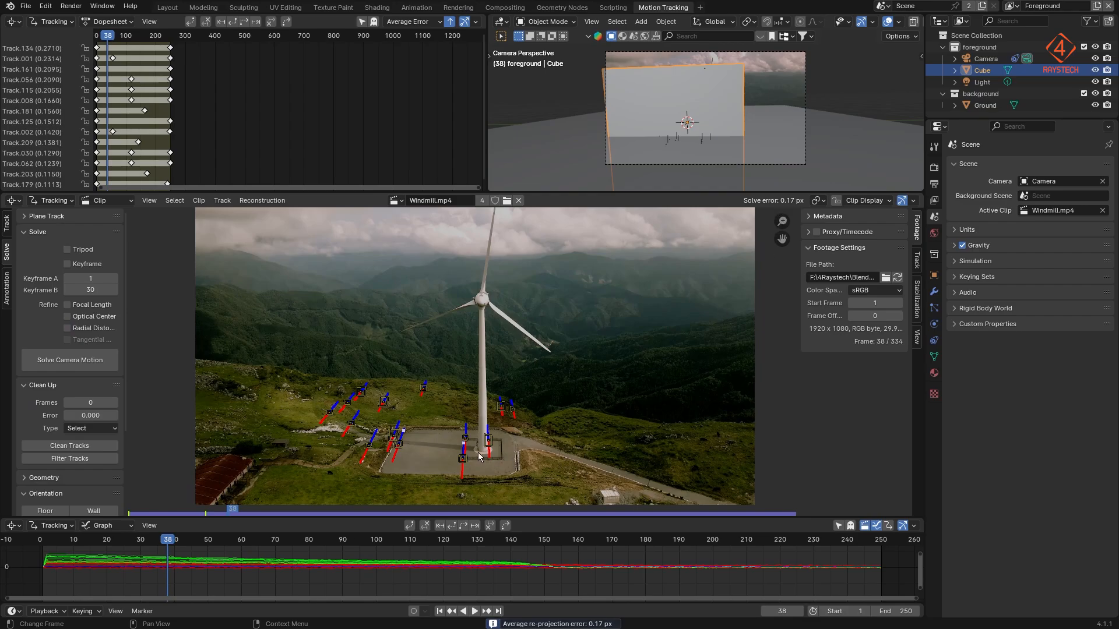
pyautogui.scroll(-5, 57, 456)
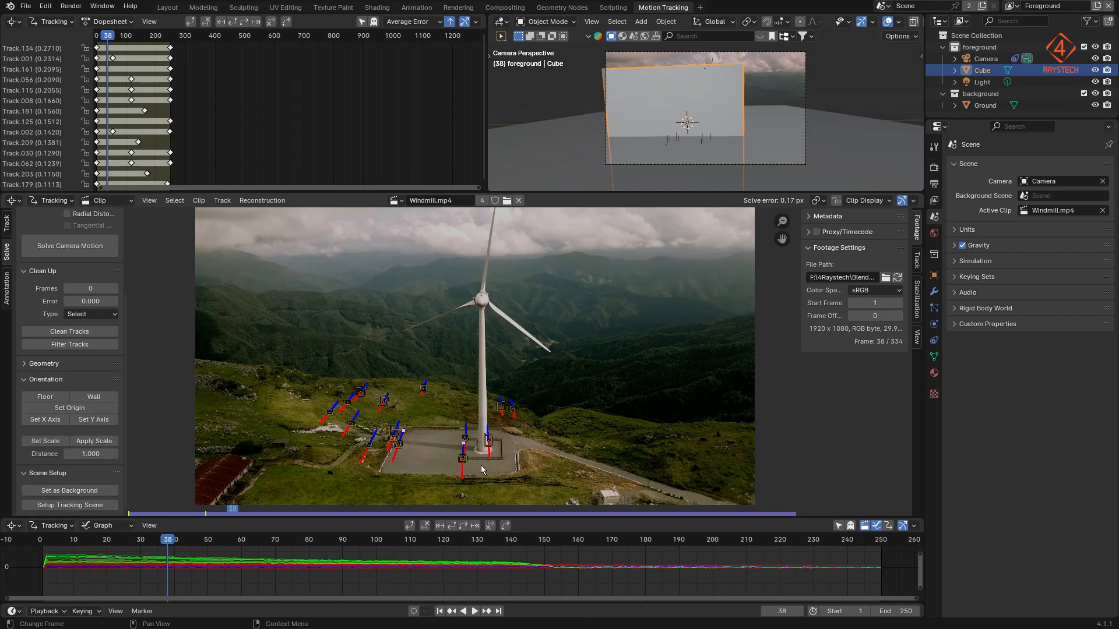
# Step: Set the scene origin at the track beside the tower base and define the floor from three concrete-pad tracks at frame 43
pyautogui.click(466, 440)
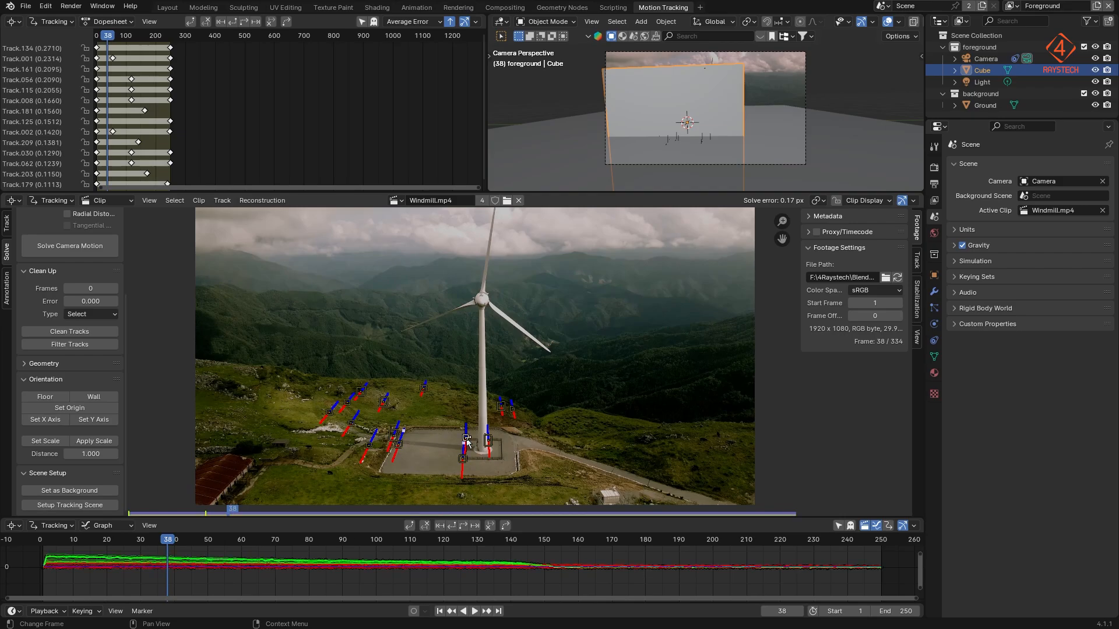
pyautogui.click(98, 410)
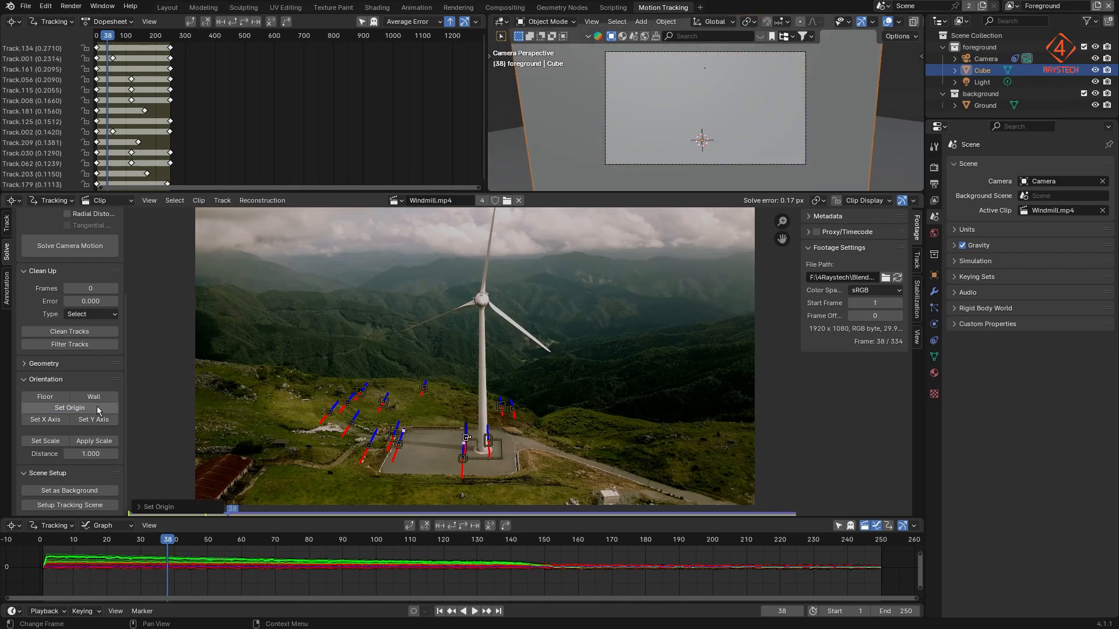
pyautogui.moveTo(179, 541)
pyautogui.mouseDown()
pyautogui.moveTo(391, 548)
pyautogui.moveTo(184, 542)
pyautogui.mouseUp()
pyautogui.keyDown('shift'); pyautogui.click(488, 436); pyautogui.keyUp('shift')
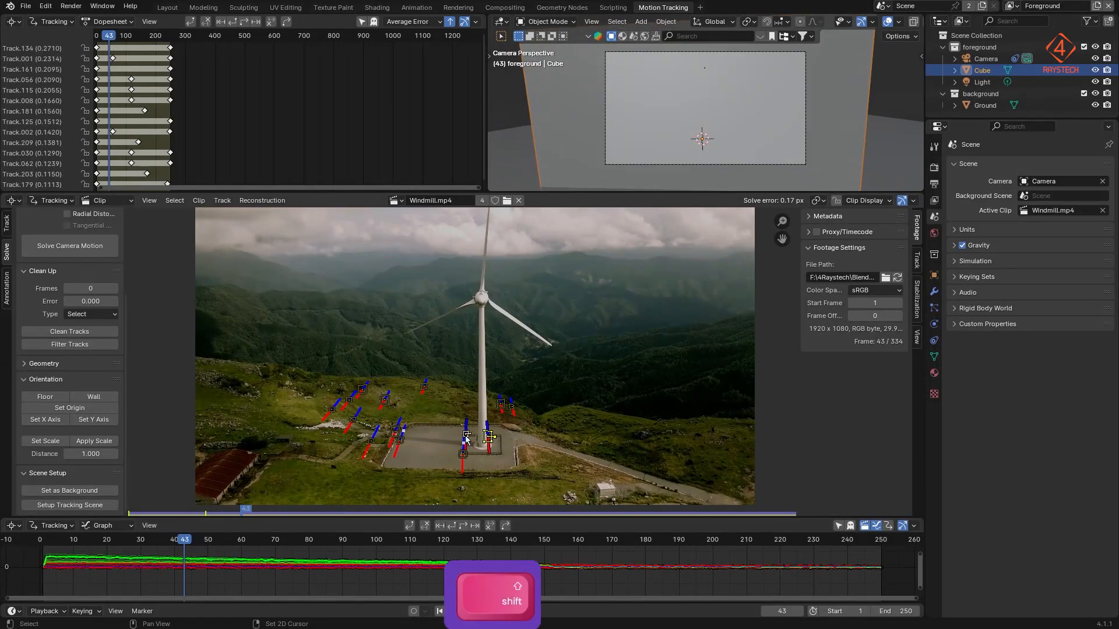
pyautogui.click(52, 398)
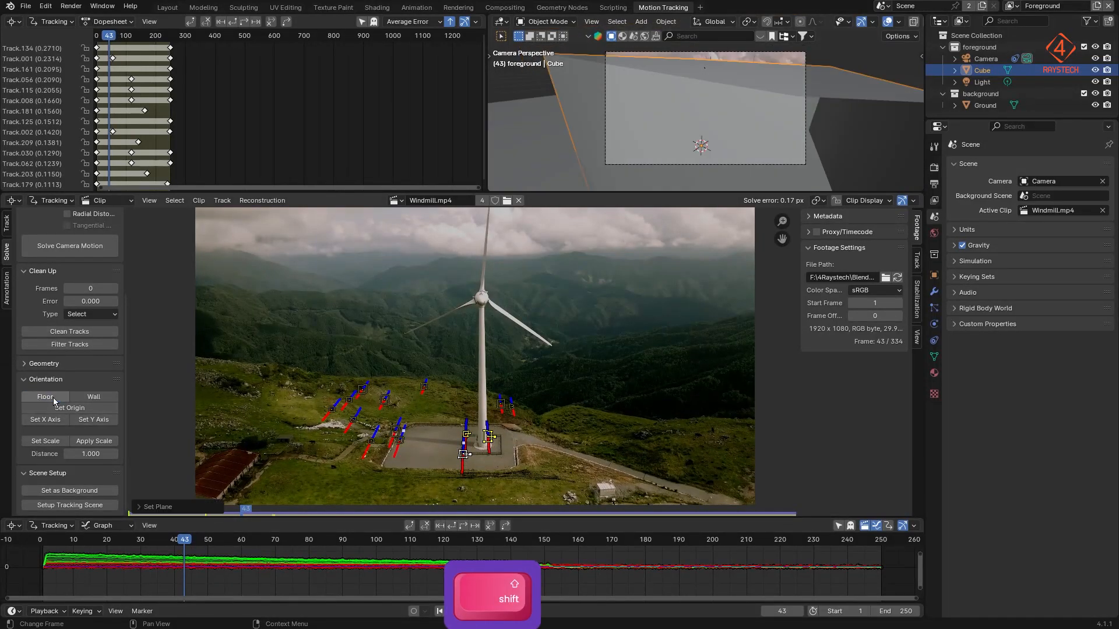
# Step: Go to frame 232 and redefine the floor using tracks spread across the concrete pad
pyautogui.click(269, 540)
pyautogui.moveTo(279, 538); pyautogui.dragTo(820, 544)
pyautogui.scroll(5, 464, 364)
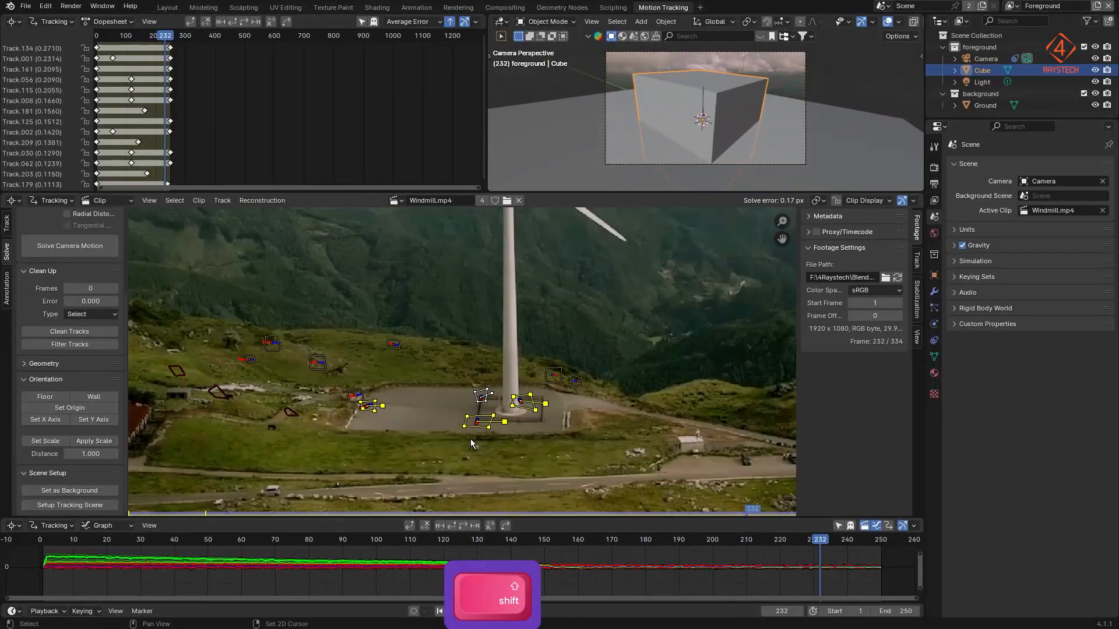
pyautogui.keyDown('shift'); pyautogui.click(481, 396); pyautogui.keyUp('shift')
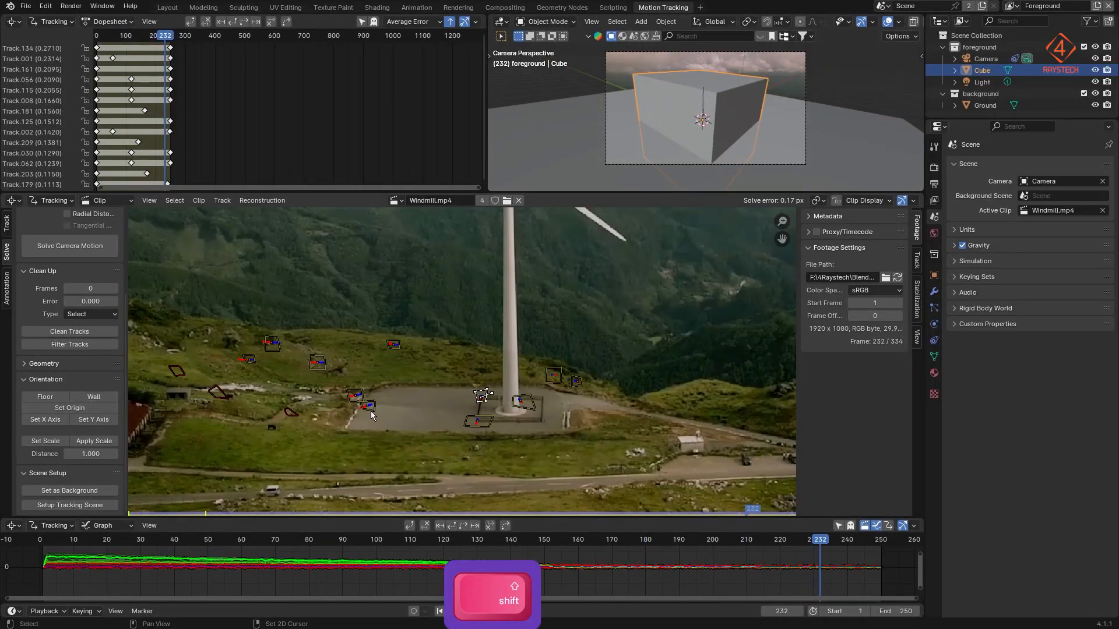
pyautogui.click(58, 400)
# Step: Return to frame 48, switch to the Layout workspace and scale the cube down in the camera view
pyautogui.moveTo(103, 543); pyautogui.dragTo(201, 551)
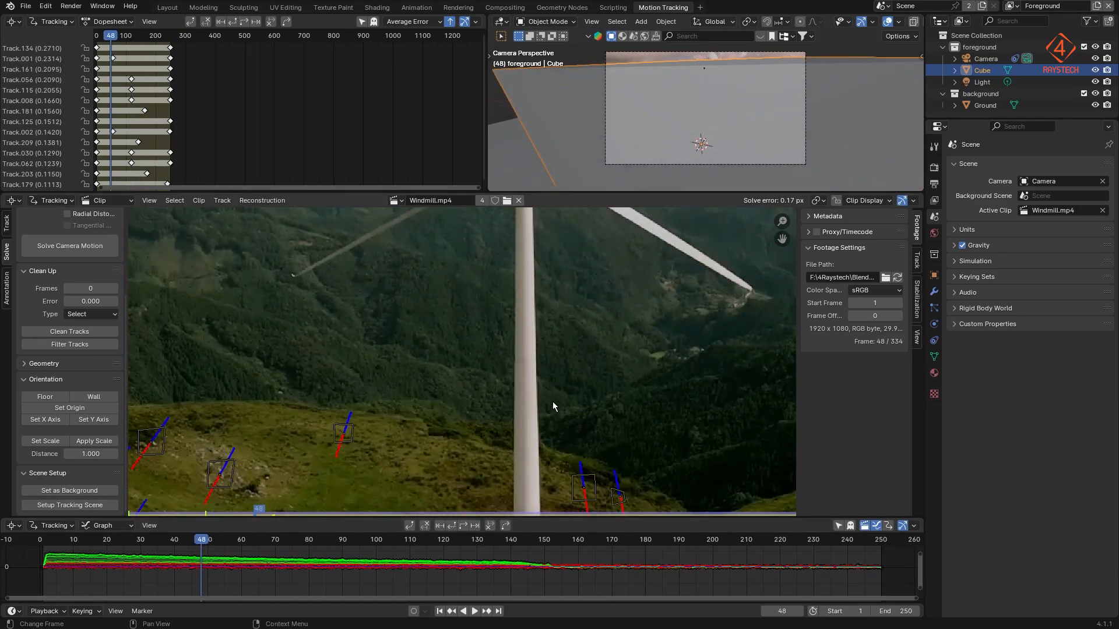
pyautogui.scroll(-5, 552, 401)
pyautogui.click(168, 7)
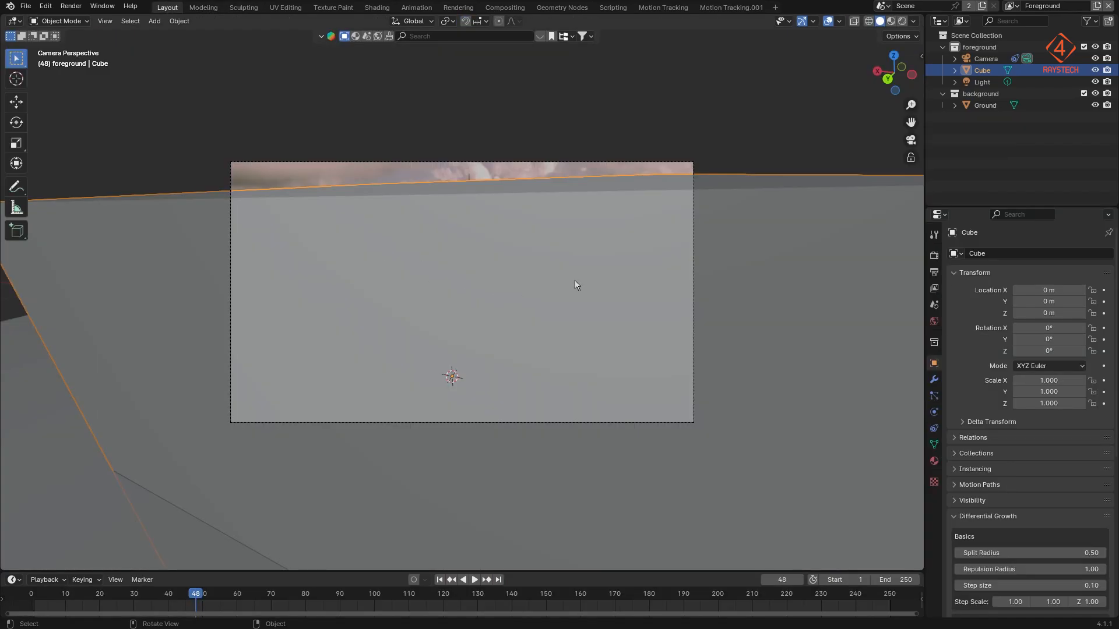
pyautogui.press('s')
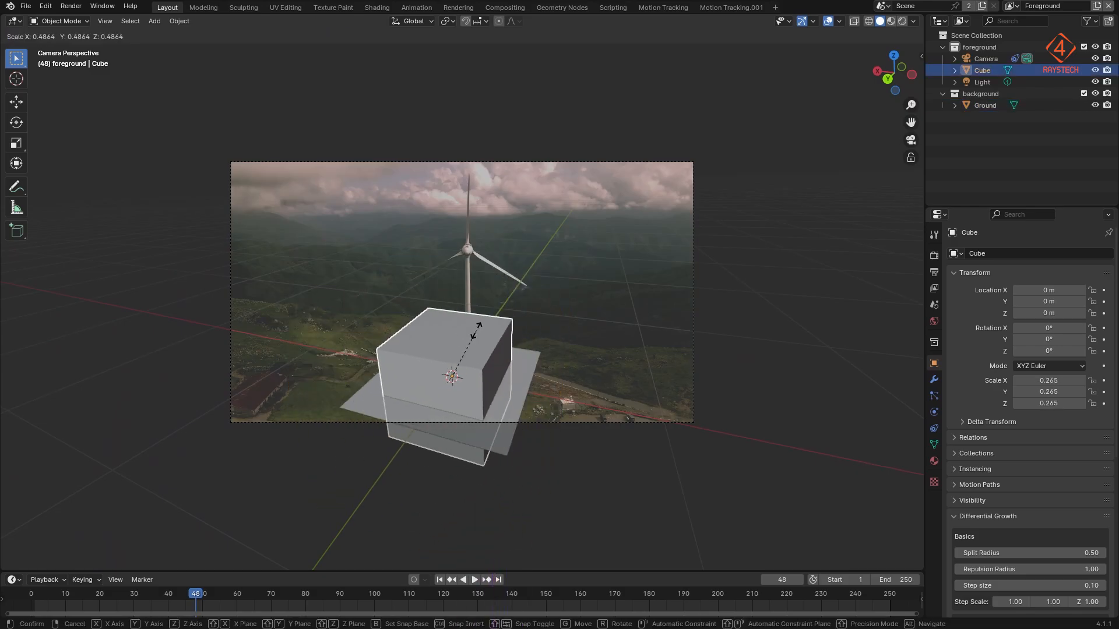
pyautogui.click(470, 352)
# Step: Scale the Ground plane to about -0.051 and rotate it to about 17.3° around Z to match the concrete pad
pyautogui.click(511, 380)
pyautogui.press('s')
pyautogui.click(476, 378)
pyautogui.press('r')
pyautogui.press('z')
pyautogui.click(526, 394)
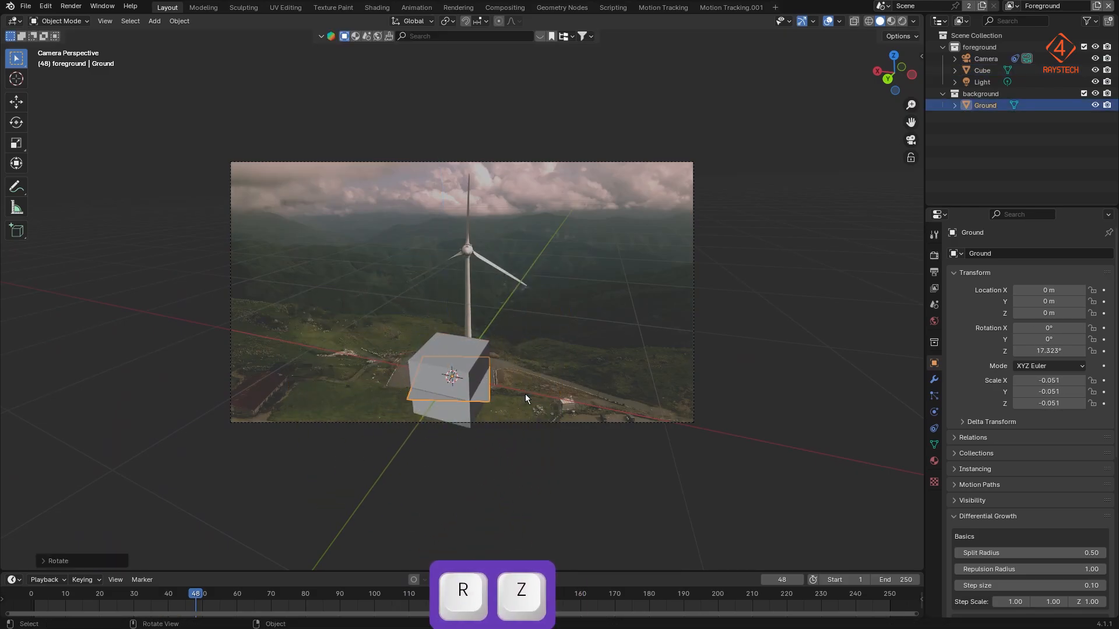
# Step: Rotate the cube to about 17.5° around Z and scale it to about 0.082
pyautogui.click(480, 373)
pyautogui.press('r')
pyautogui.press('z')
pyautogui.click(493, 349)
pyautogui.press('s')
pyautogui.click(482, 352)
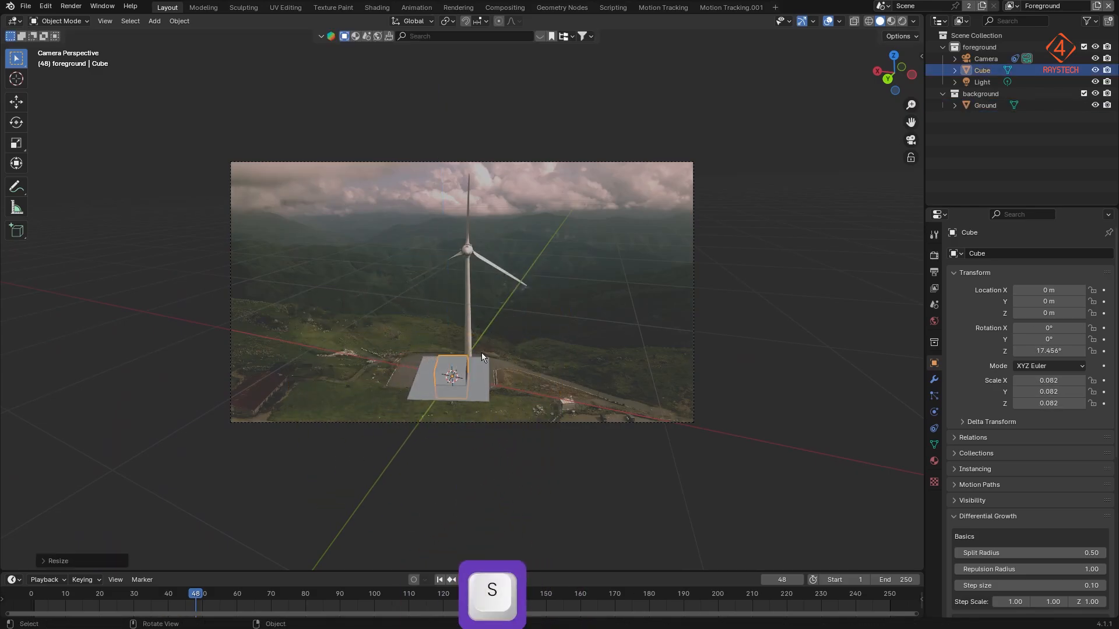
# Step: Raise the cube along Z to about 0.67 m, near the height of the turbine hub
pyautogui.press('g')
pyautogui.press('z')
pyautogui.click(488, 233)
pyautogui.press('g')
pyautogui.press('x')
pyautogui.press('Escape')
# Step: Switch to Local orientation, move the cube along X onto the turbine hub and scale it to about 0.033
pyautogui.click(413, 21)
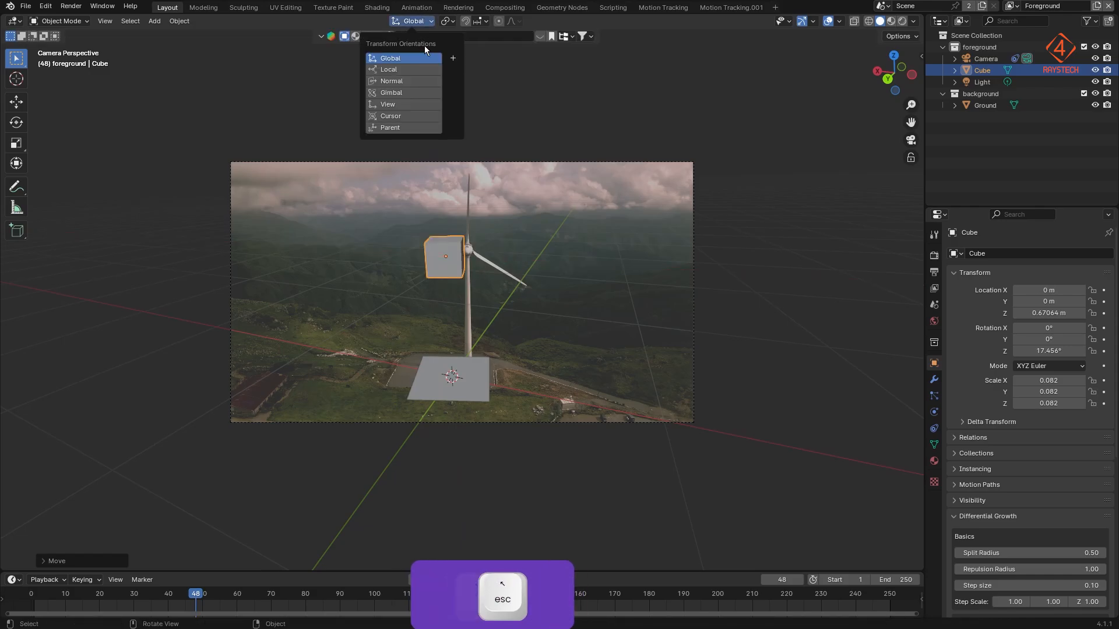
pyautogui.click(389, 69)
pyautogui.press('g')
pyautogui.press('x')
pyautogui.press('s')
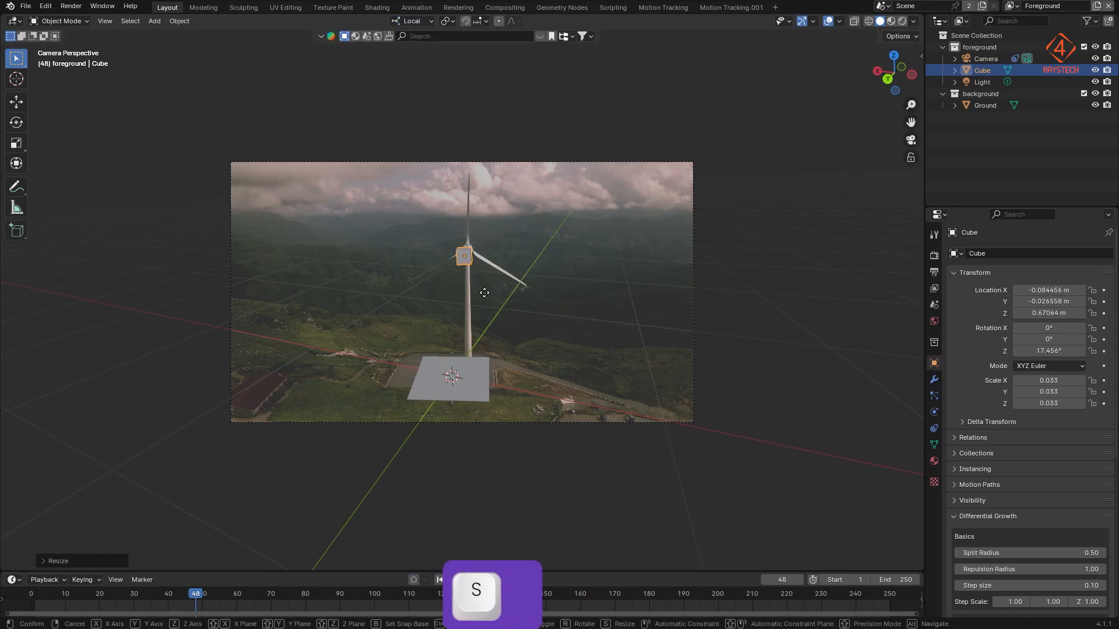
# Step: Nudge the cube along Z to about 0.695 m and along local X onto the hub, and play the footage
pyautogui.press('z')
pyautogui.click(488, 287)
pyautogui.press('g')
pyautogui.press('x')
pyautogui.click(492, 290)
pyautogui.click(470, 579)
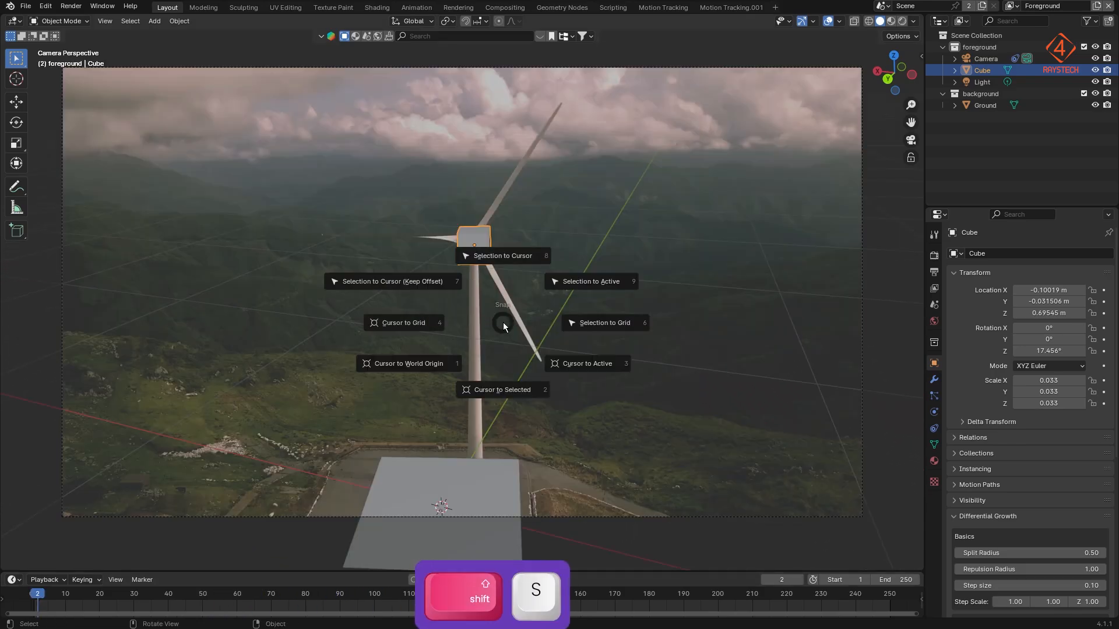
# Step: Snap the 3D cursor to the cube and add a cylinder mesh there
pyautogui.click(506, 380)
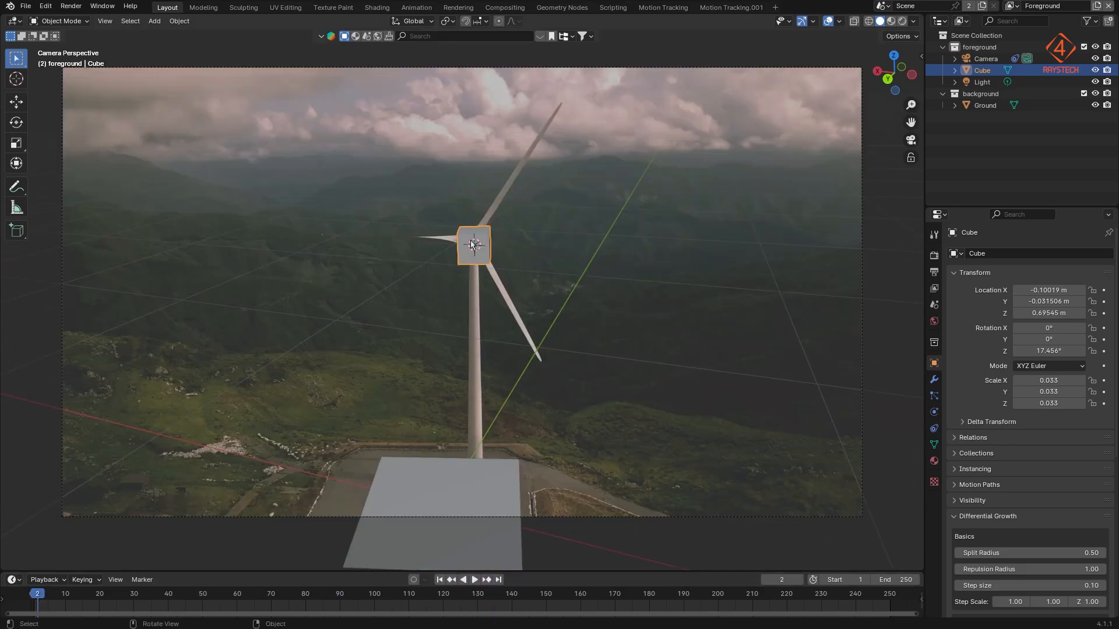
pyautogui.hotkey('shift', 'a')
pyautogui.moveTo(515, 297)
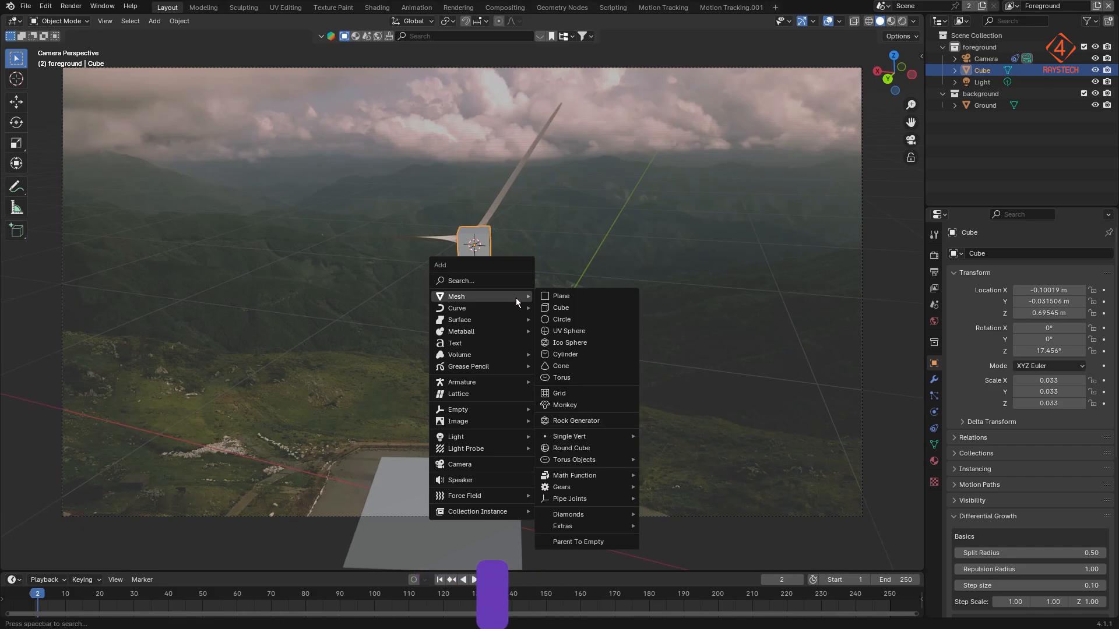
pyautogui.click(563, 354)
# Step: Set the new cylinder's radius to 0.1 m and its depth to 0.1 m
pyautogui.click(76, 560)
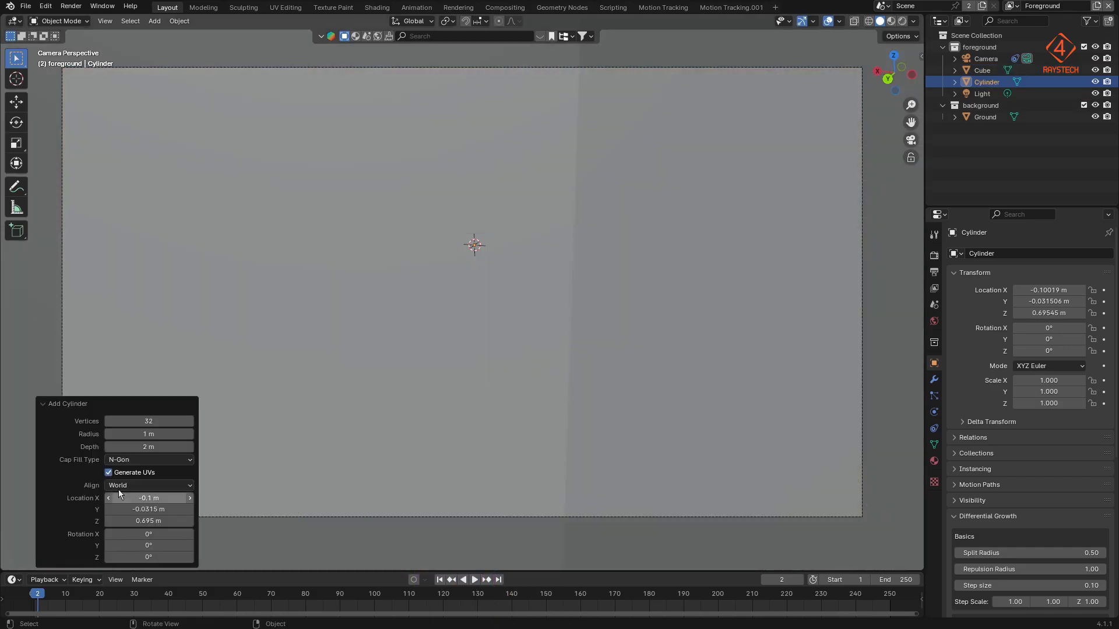
pyautogui.click(151, 434)
pyautogui.write('0.1')
pyautogui.press('Return')
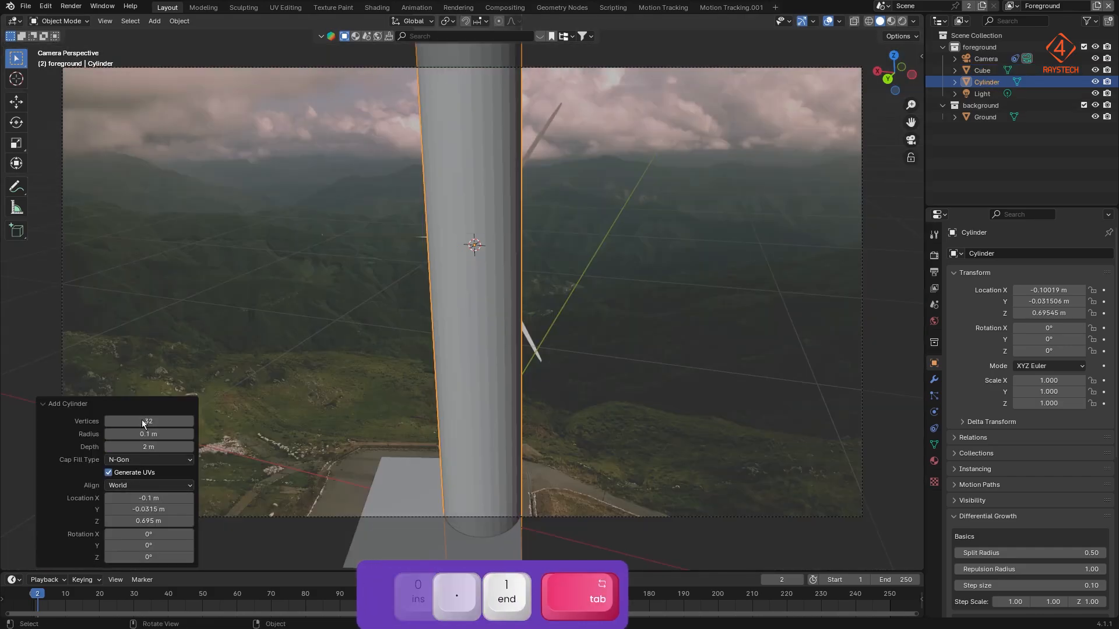
pyautogui.click(144, 447)
pyautogui.write('0.1')
pyautogui.press('Return')
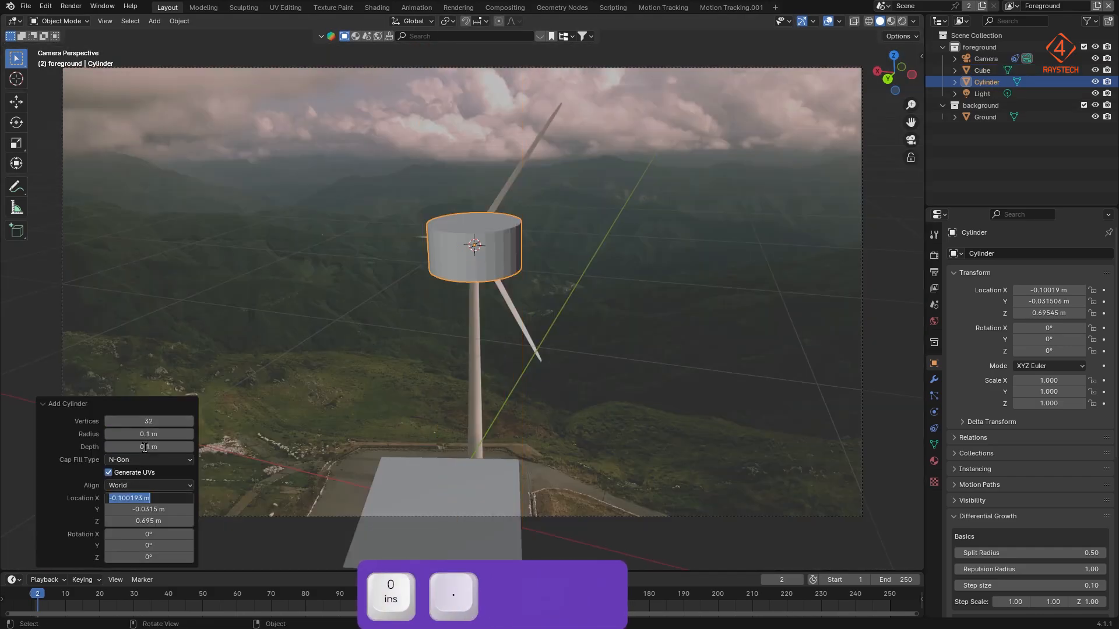
# Step: Set the cylinder's X rotation to 90°
pyautogui.moveTo(149, 534); pyautogui.dragTo(675, 466)
pyautogui.click(150, 534)
pyautogui.write('90')
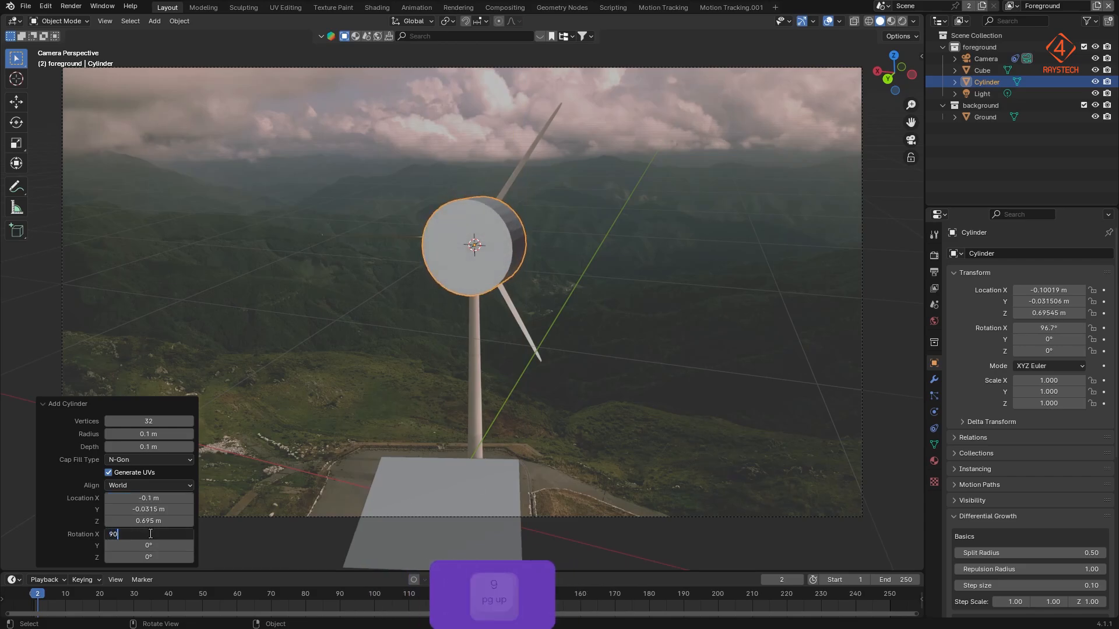
pyautogui.press('Tab')
pyautogui.click(73, 532)
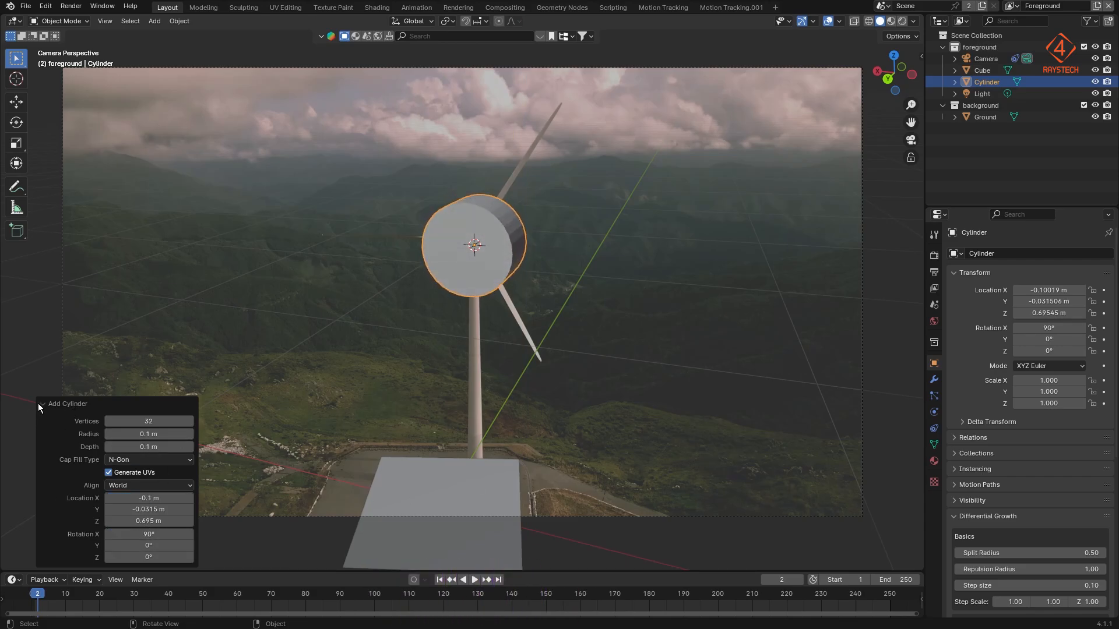
# Step: Using Local orientation, rotate the cylinder around its X axis and about 20.6° around its Y axis so its flat end faces the camera
pyautogui.click(414, 21)
pyautogui.click(416, 68)
pyautogui.press('r')
pyautogui.press('z')
pyautogui.press('Escape')
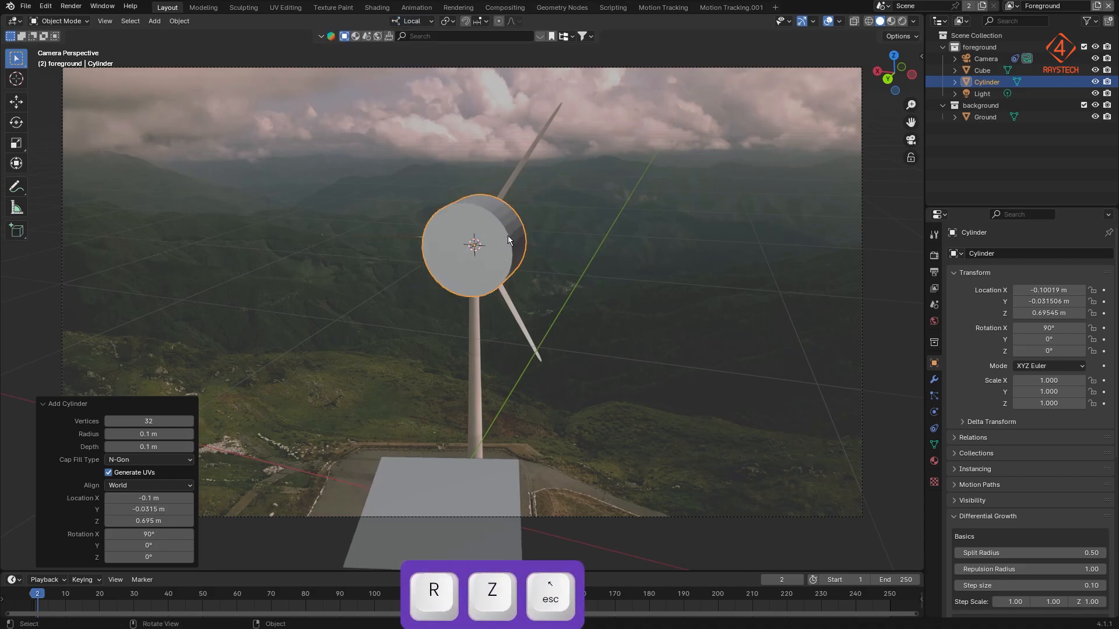
pyautogui.press('r')
pyautogui.press('x')
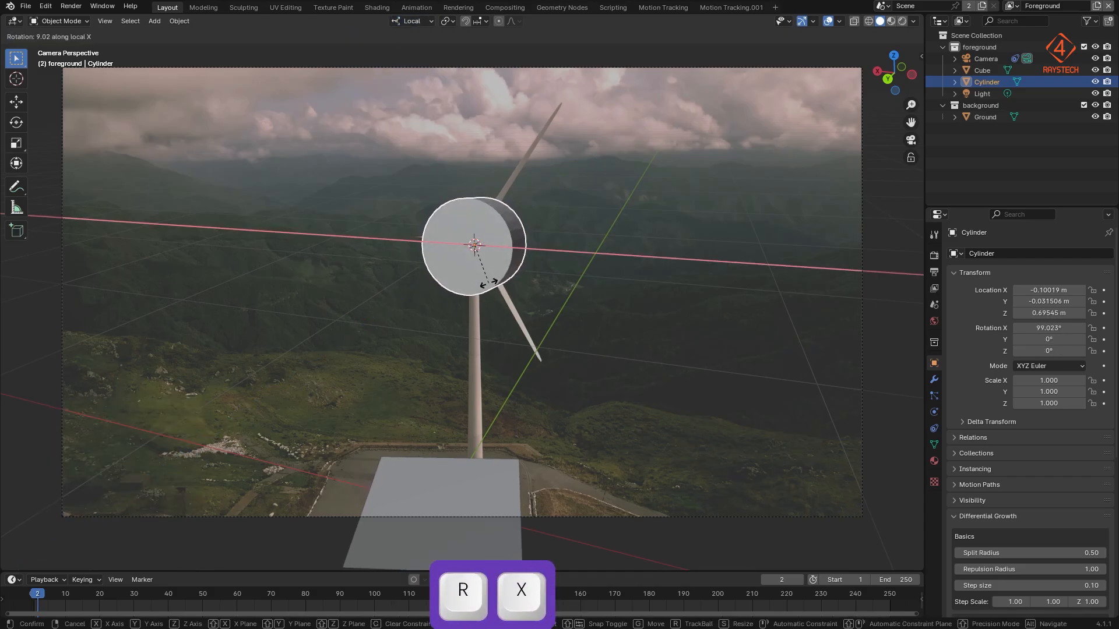
pyautogui.click(501, 282)
pyautogui.press('r')
pyautogui.press('y')
pyautogui.click(506, 281)
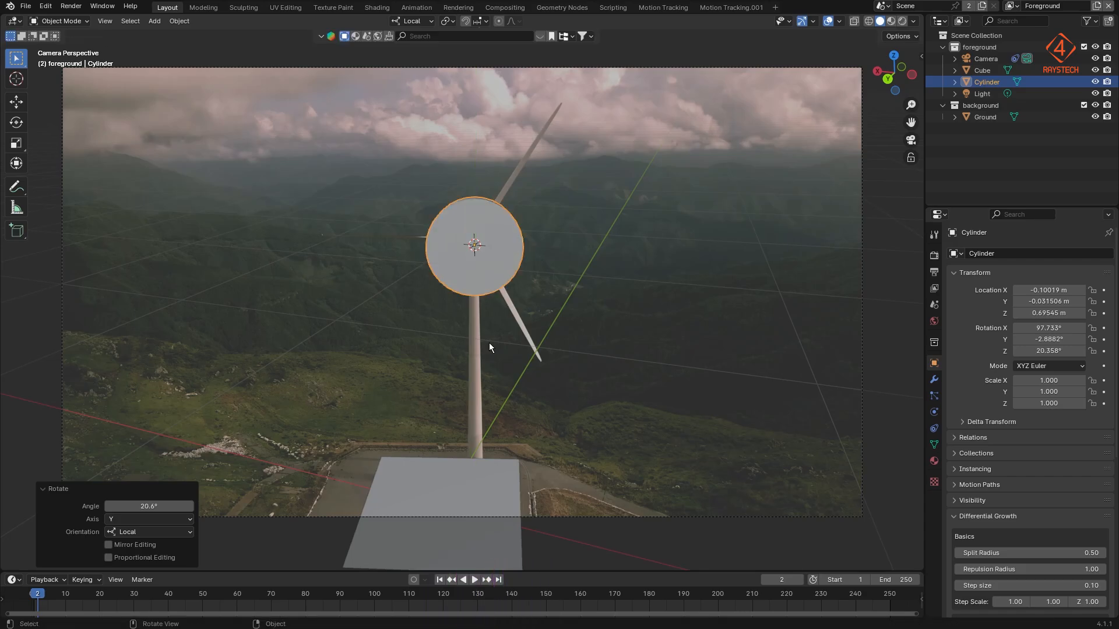
# Step: At frame 29, hide the cube and scale the cylinder to about 0.262 to fit the turbine hub
pyautogui.moveTo(39, 599); pyautogui.dragTo(131, 594)
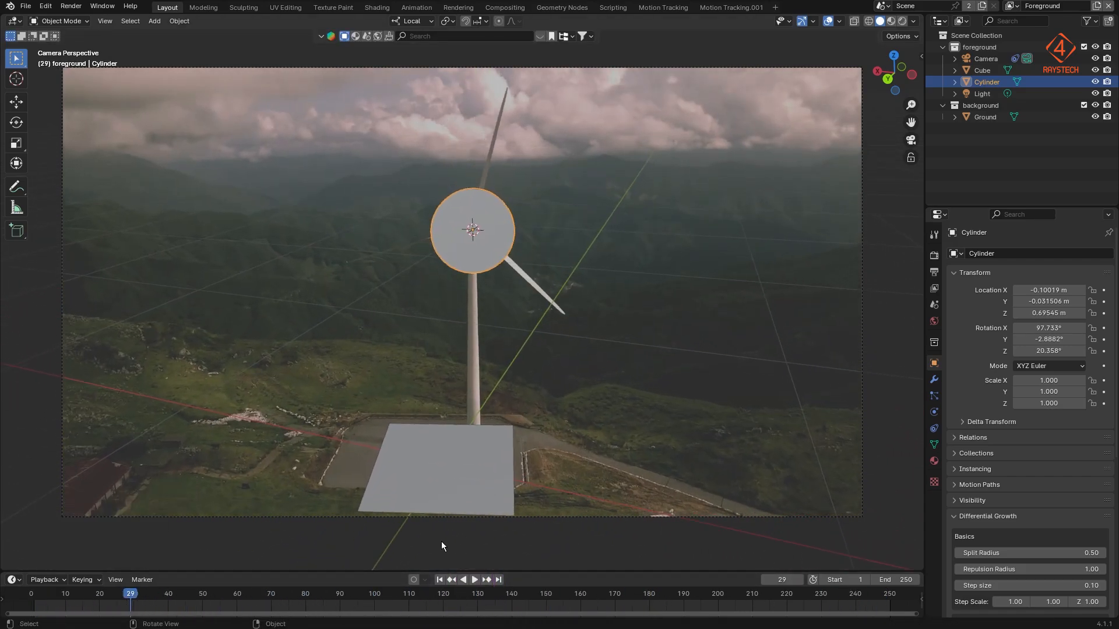
pyautogui.press('s')
pyautogui.click(474, 235)
pyautogui.click(1078, 75)
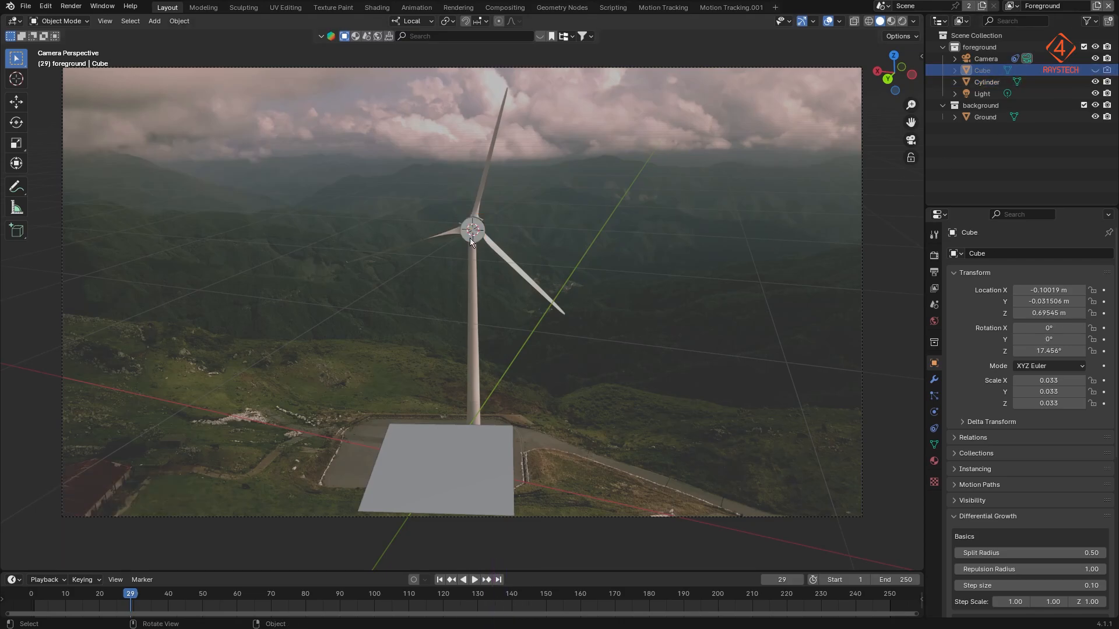
pyautogui.click(471, 239)
pyautogui.press('s')
pyautogui.click(473, 236)
# Step: Shift the cylinder about 0.003 m along its local Y to centre it on the hub, and scrub the timeline to check alignment
pyautogui.press('g')
pyautogui.press('z')
pyautogui.press('Escape')
pyautogui.press('g')
pyautogui.press('y')
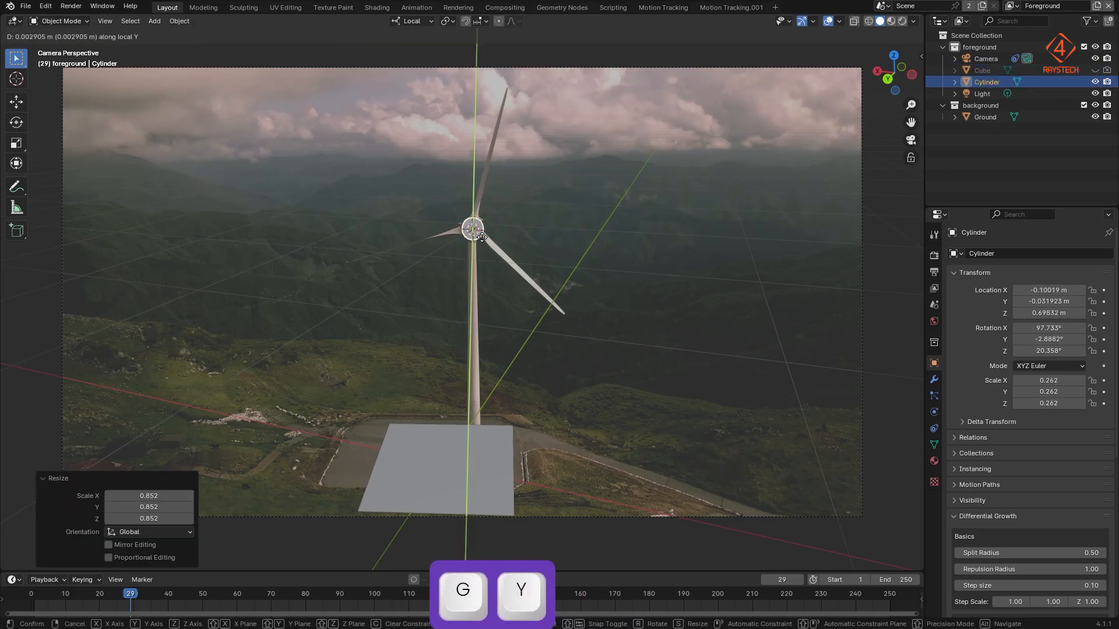
pyautogui.click(481, 236)
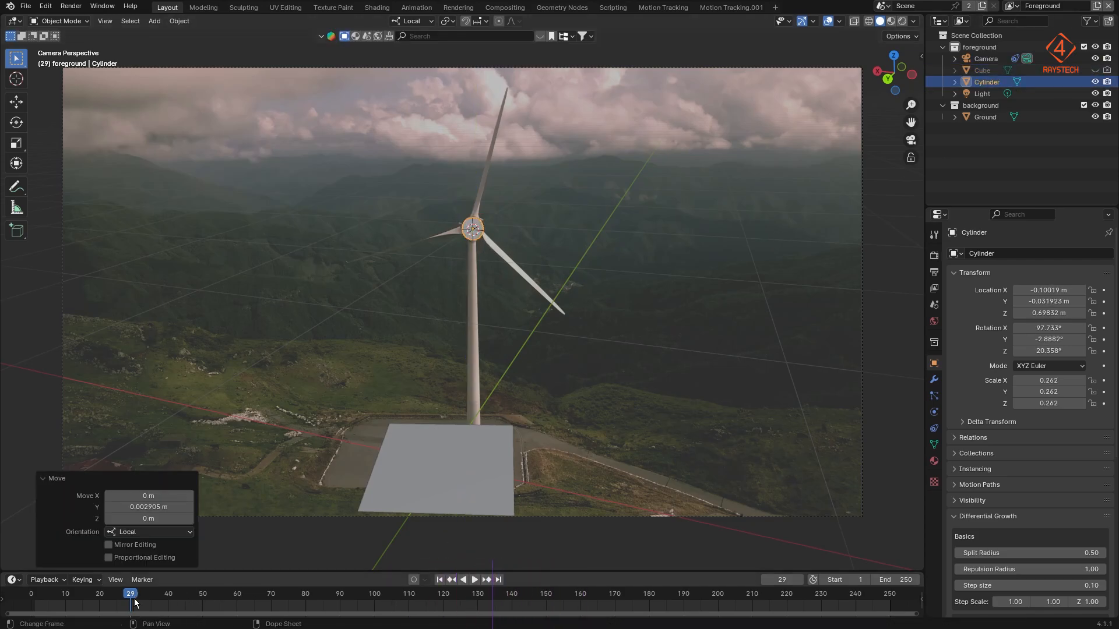
pyautogui.moveTo(133, 597); pyautogui.dragTo(174, 595)
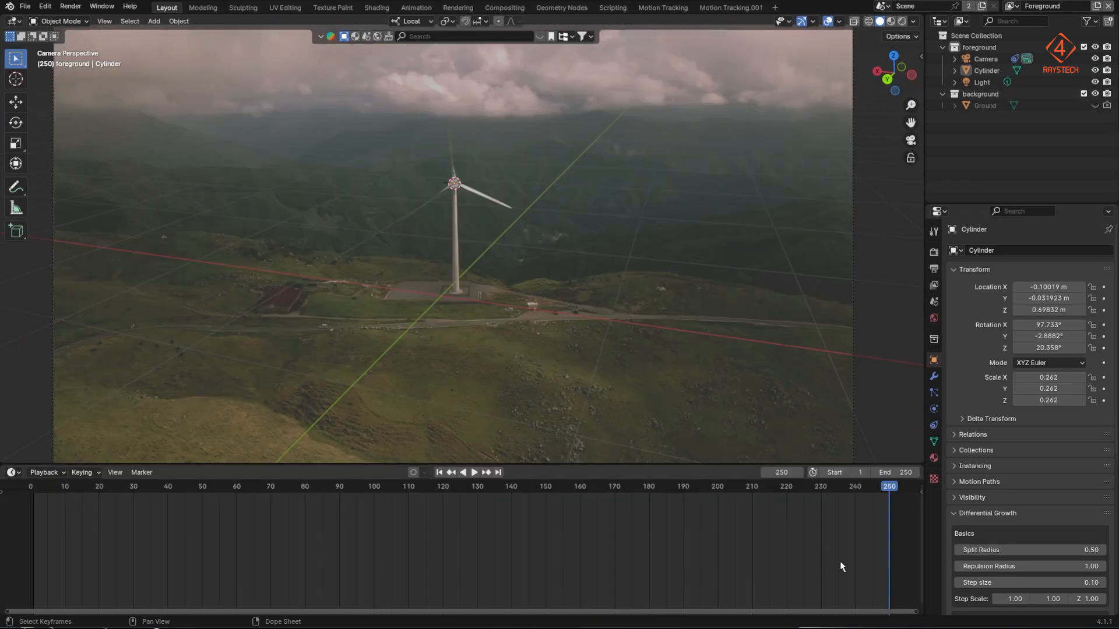
# Step: Duplicate the hub cylinder and move the copy about -0.56 m along local Y to the lower part of the tower
pyautogui.click(981, 73)
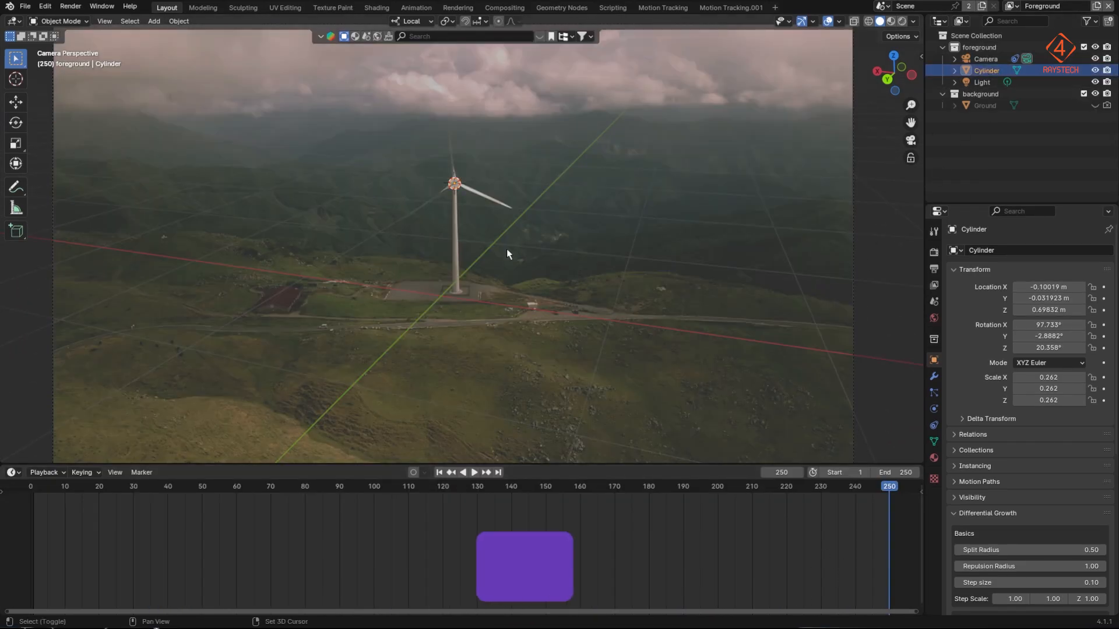
pyautogui.hotkey('shift', 'd')
pyautogui.press('z')
pyautogui.press('Escape')
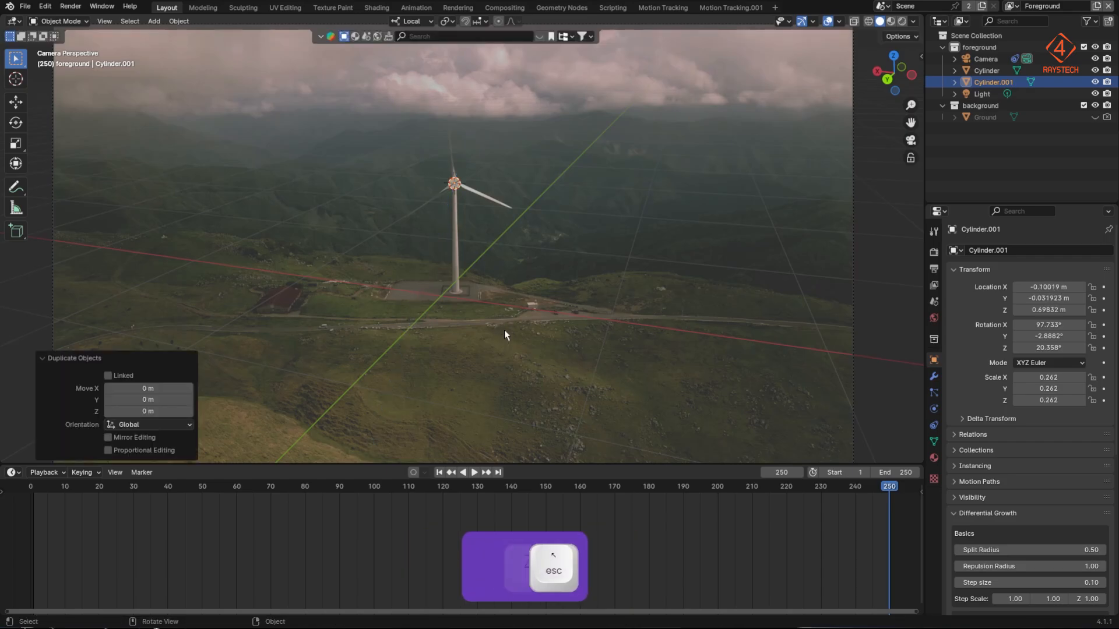
pyautogui.press('g')
pyautogui.press('y')
pyautogui.click(516, 426)
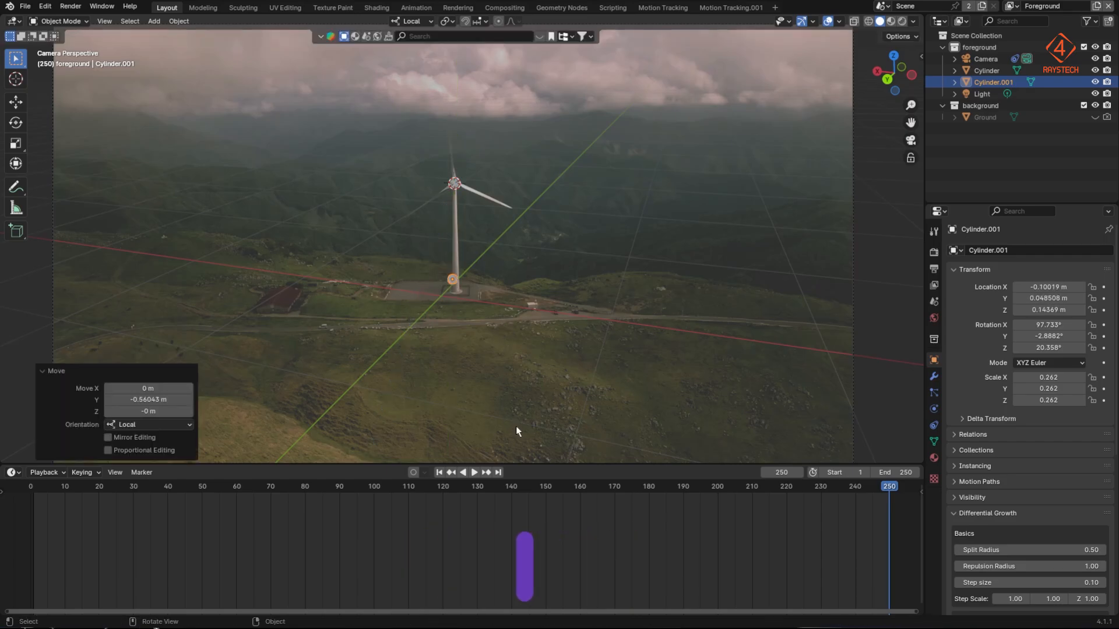
pyautogui.hotkey('ctrl', 'z')
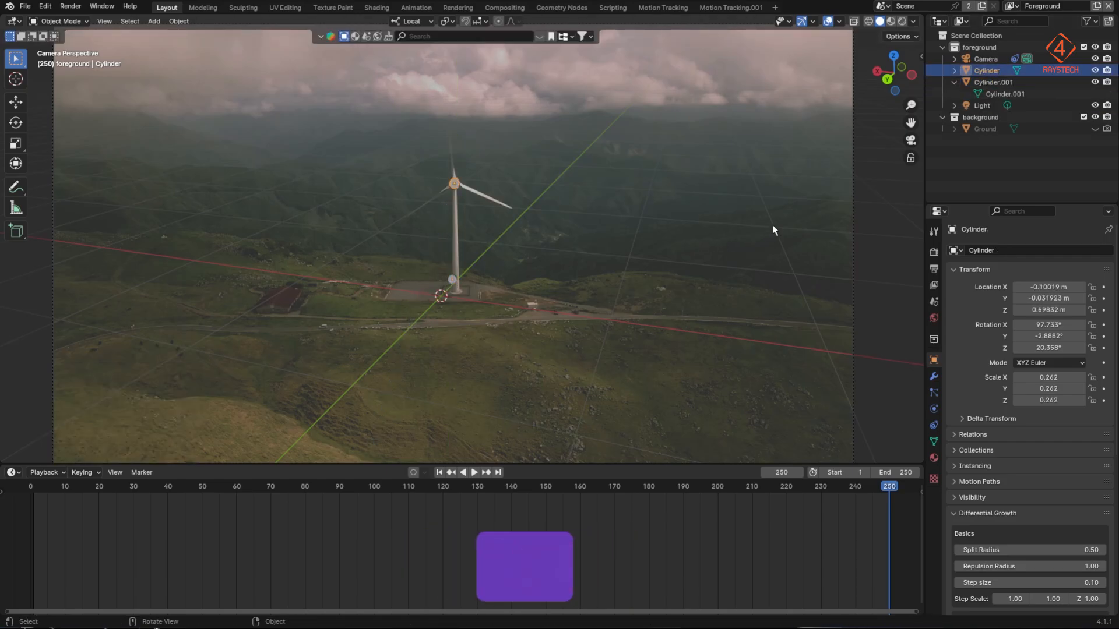
# Step: Parent the lower cylinder copy to the hub cylinder with Object (Keep Transform)
pyautogui.click(984, 83)
pyautogui.keyDown('shift'); pyautogui.click(453, 205); pyautogui.keyUp('shift')
pyautogui.hotkey('ctrl', 'p')
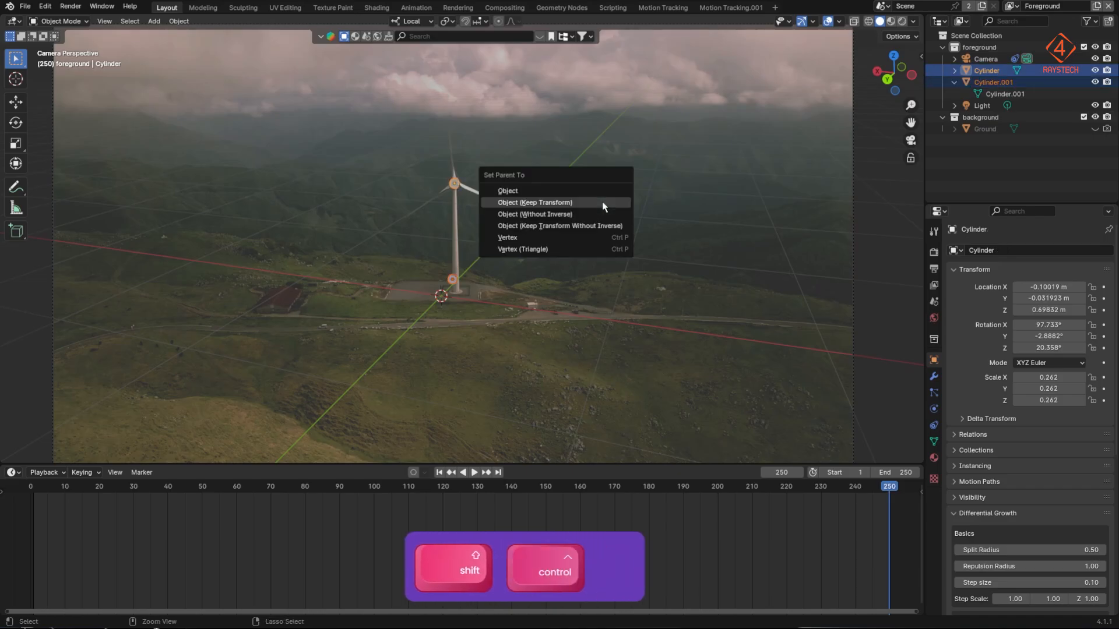
pyautogui.click(619, 201)
# Step: Test the parenting by moving the hub cylinder together with the lower one, and cancel the move
pyautogui.click(431, 181)
pyautogui.click(455, 184)
pyautogui.press('g')
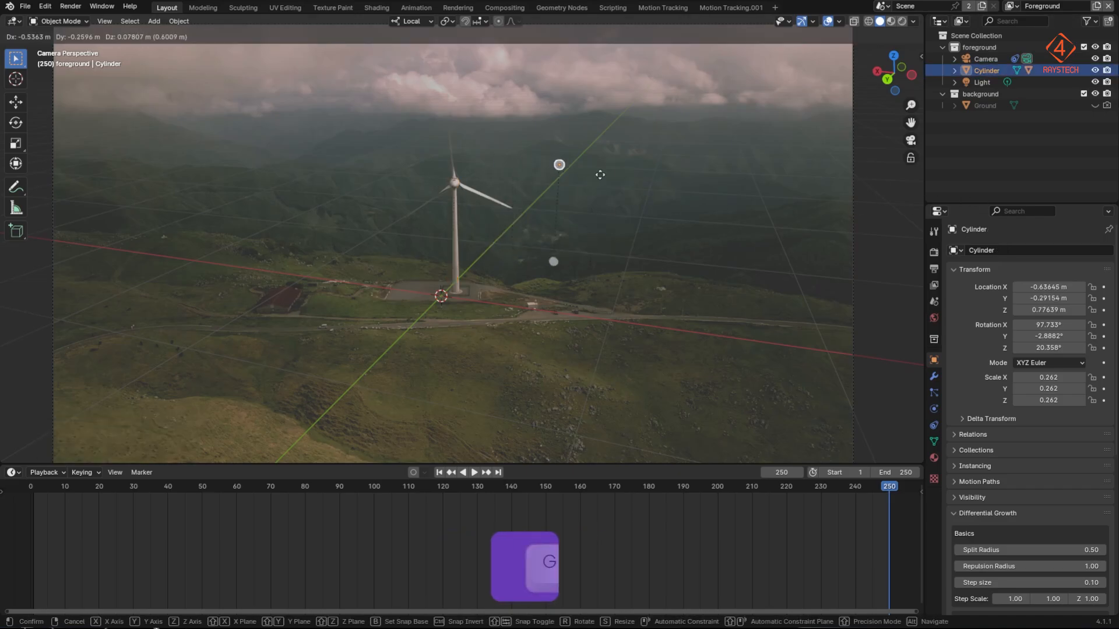
pyautogui.press('Escape')
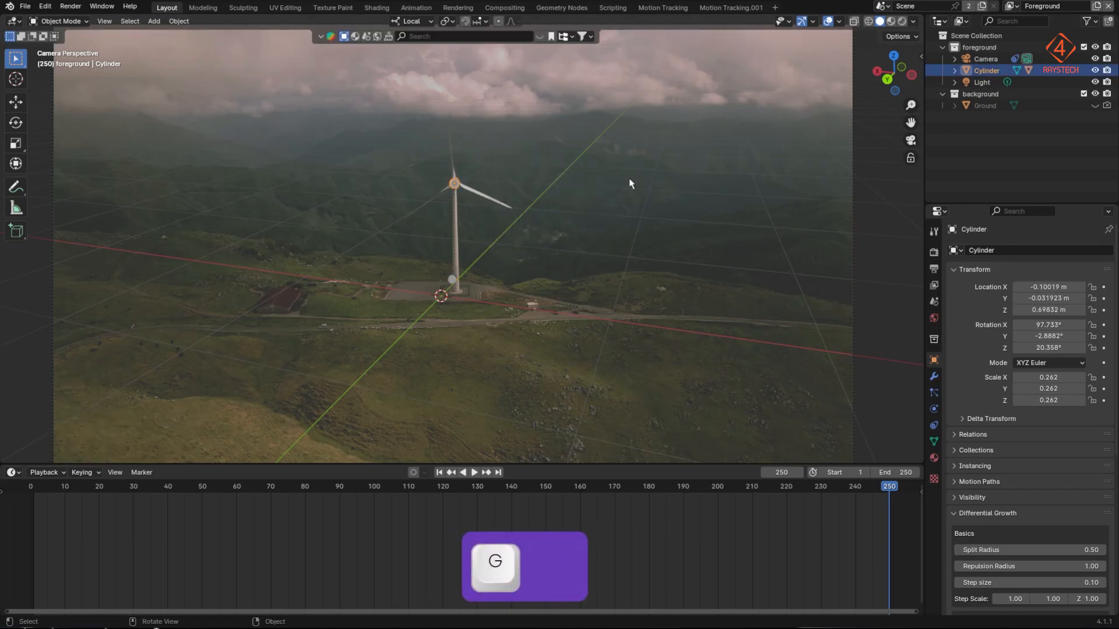
# Step: Duplicate the hub cylinder in place together with its child hierarchy and hide the original hub cylinder
pyautogui.rightClick(986, 72)
pyautogui.click(956, 101)
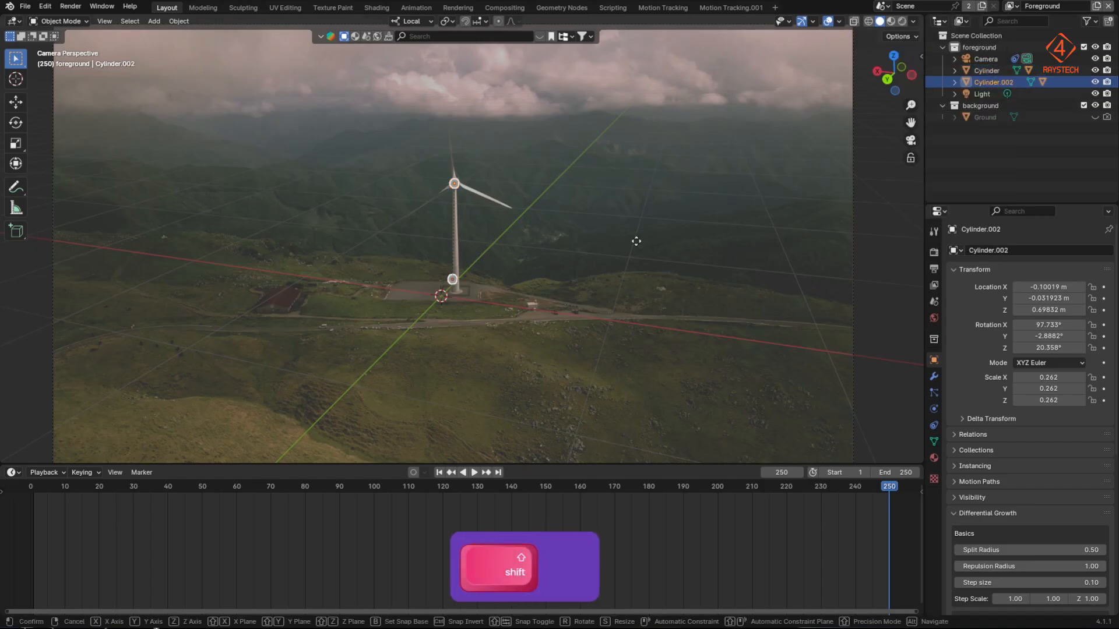
pyautogui.hotkey('shift', 'd')
pyautogui.click(1095, 70)
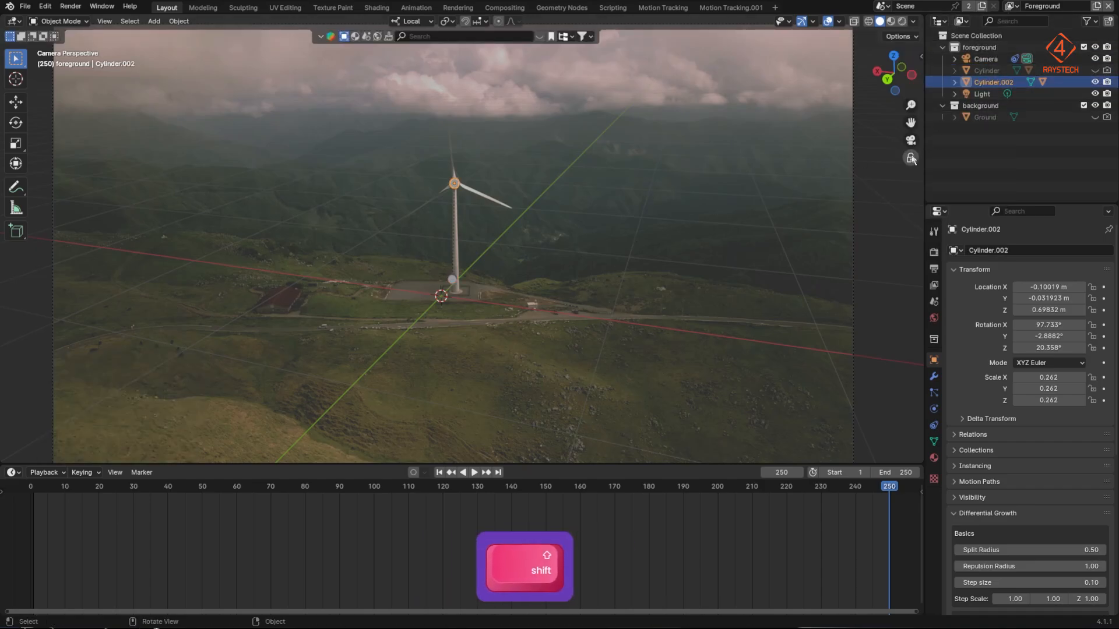
# Step: Snap the duplicated hub cylinder to the 3D cursor at the origin and reset its X, Y and Z rotation to 0°
pyautogui.hotkey('shift', 's')
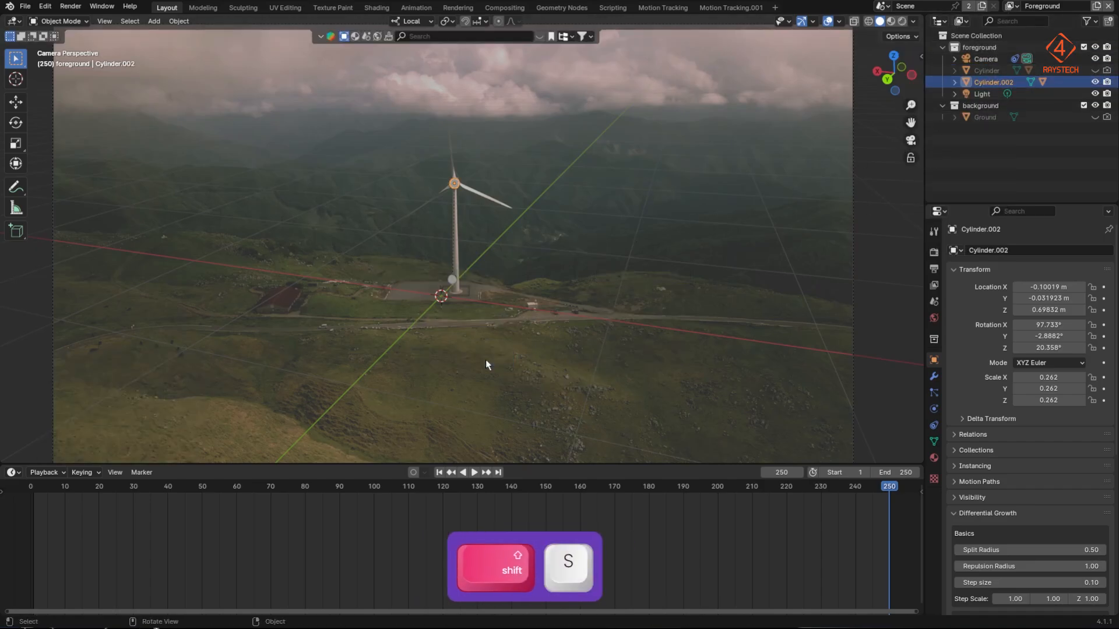
pyautogui.hotkey('shift', 's')
pyautogui.click(508, 291)
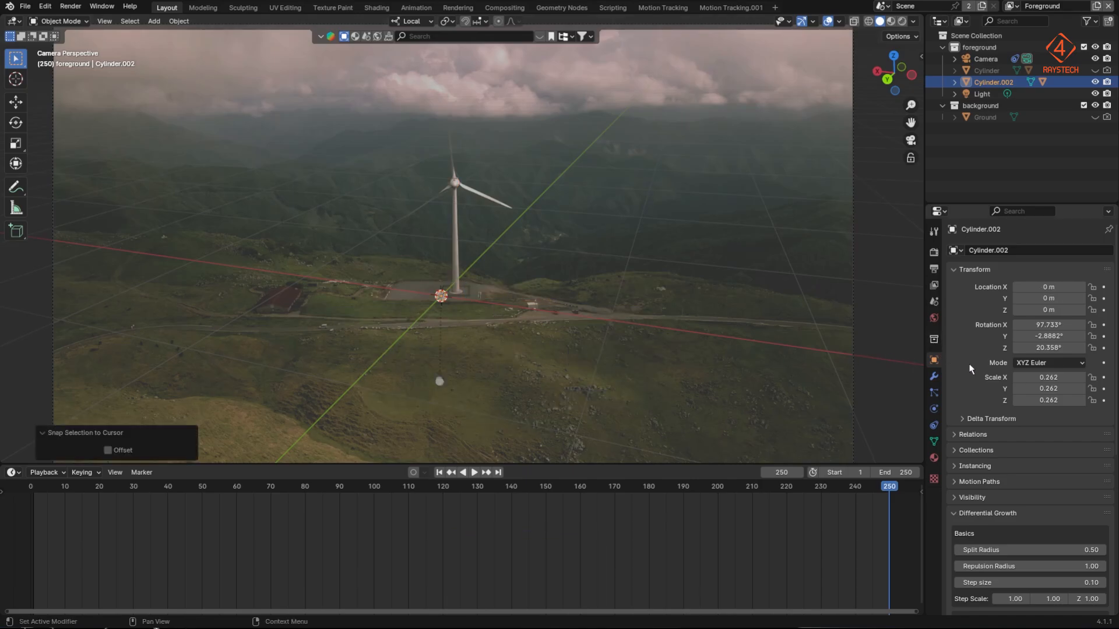
pyautogui.write('0')
pyautogui.press('Return')
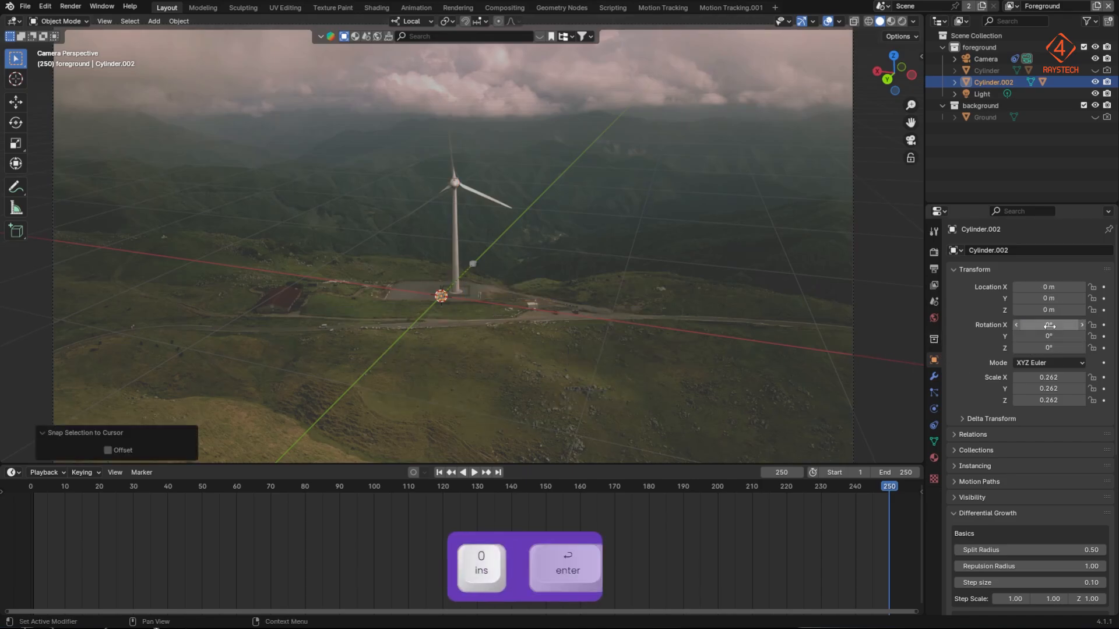
# Step: View the scene from the top and open the Ferris wheel reference photo in an Image Editor split off beside the viewport
pyautogui.moveTo(510, 299); pyautogui.dragTo(534, 376, button='middle')
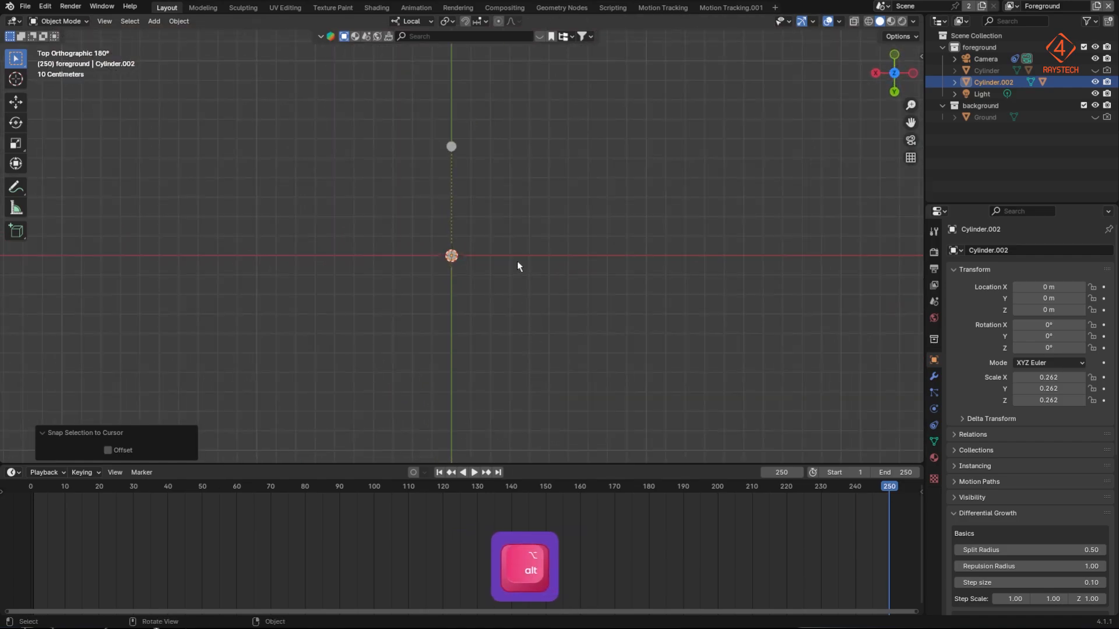
pyautogui.scroll(7, 516, 261)
pyautogui.keyDown('shift'); pyautogui.moveTo(516, 261); pyautogui.dragTo(603, 343, button='middle'); pyautogui.keyUp('shift')
pyautogui.scroll(-4, 595, 347)
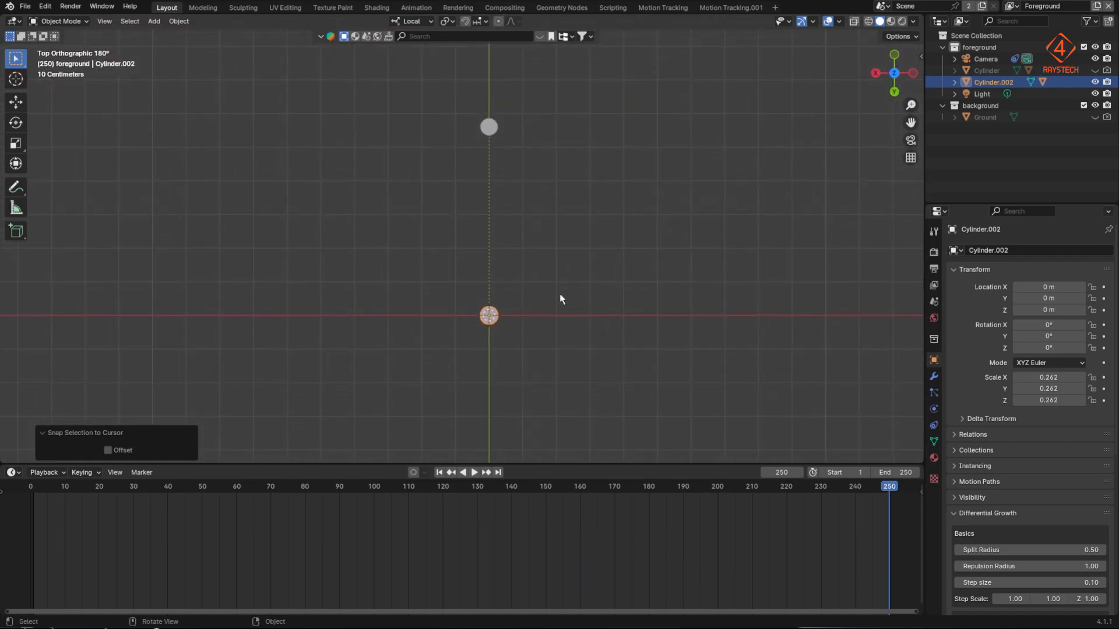
pyautogui.moveTo(3, 21); pyautogui.dragTo(405, 39)
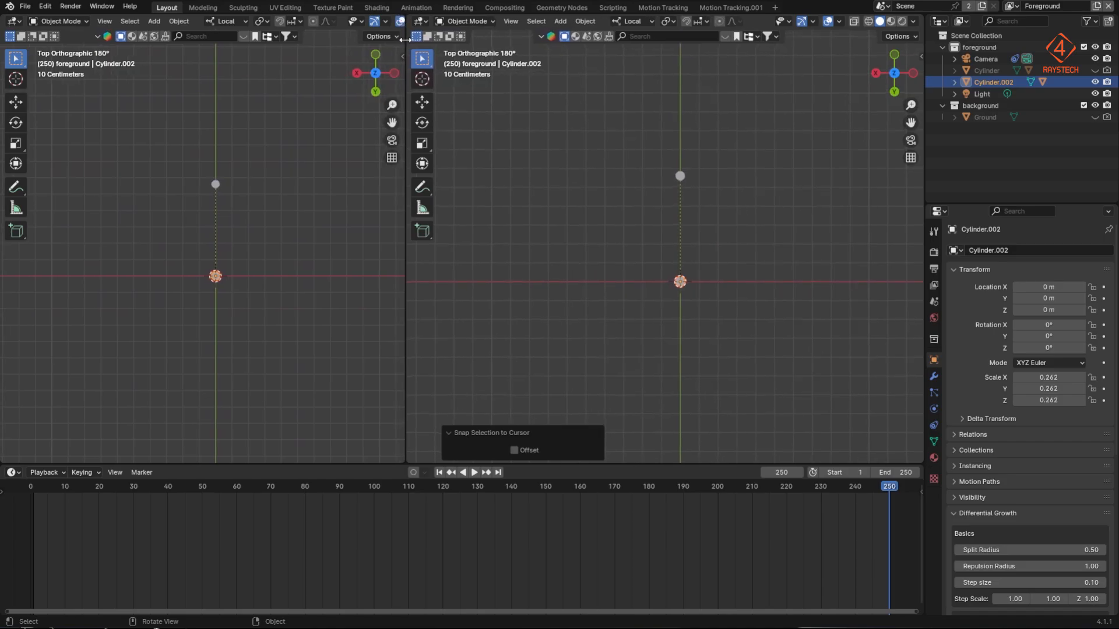
pyautogui.click(13, 21)
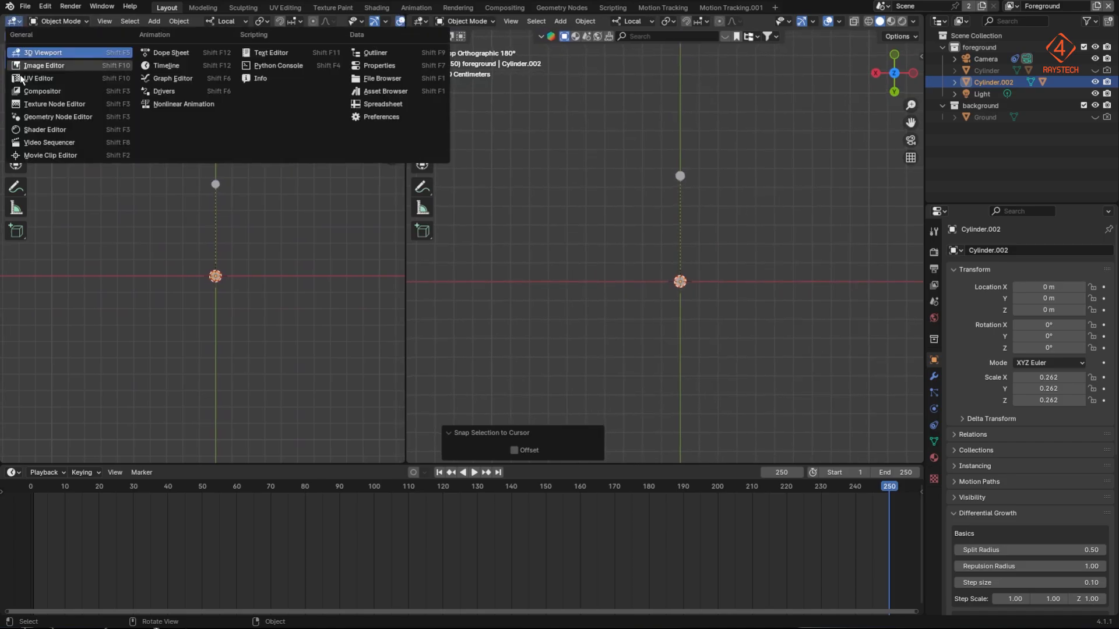
pyautogui.click(56, 66)
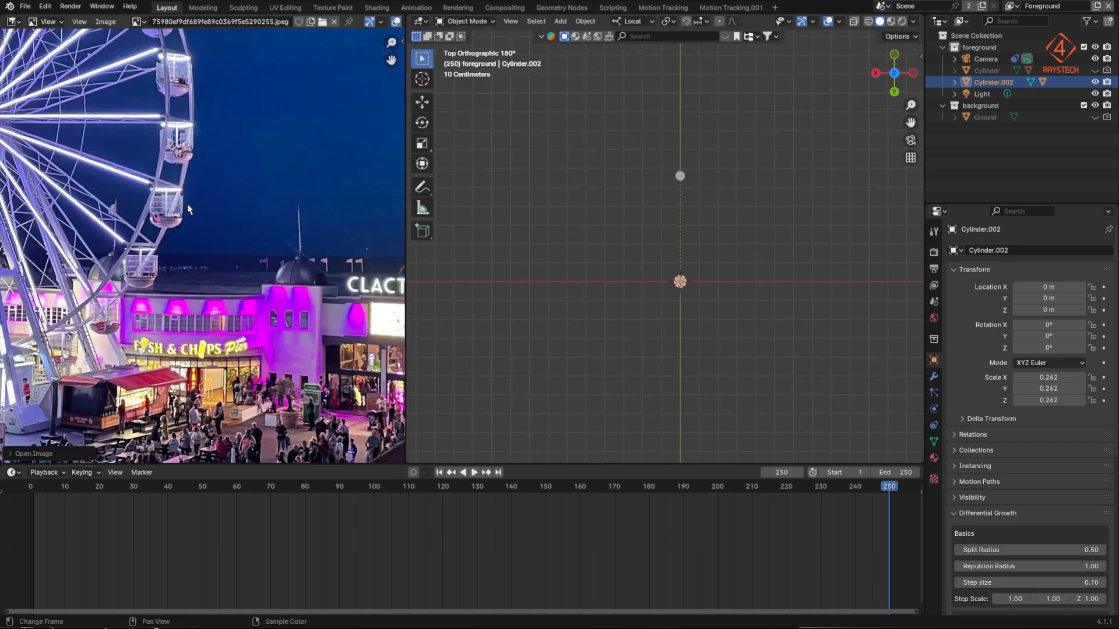
pyautogui.scroll(-2, 187, 204)
pyautogui.keyDown('shift'); pyautogui.moveTo(160, 191); pyautogui.dragTo(305, 227, button='middle'); pyautogui.keyUp('shift')
pyautogui.scroll(2, 665, 239)
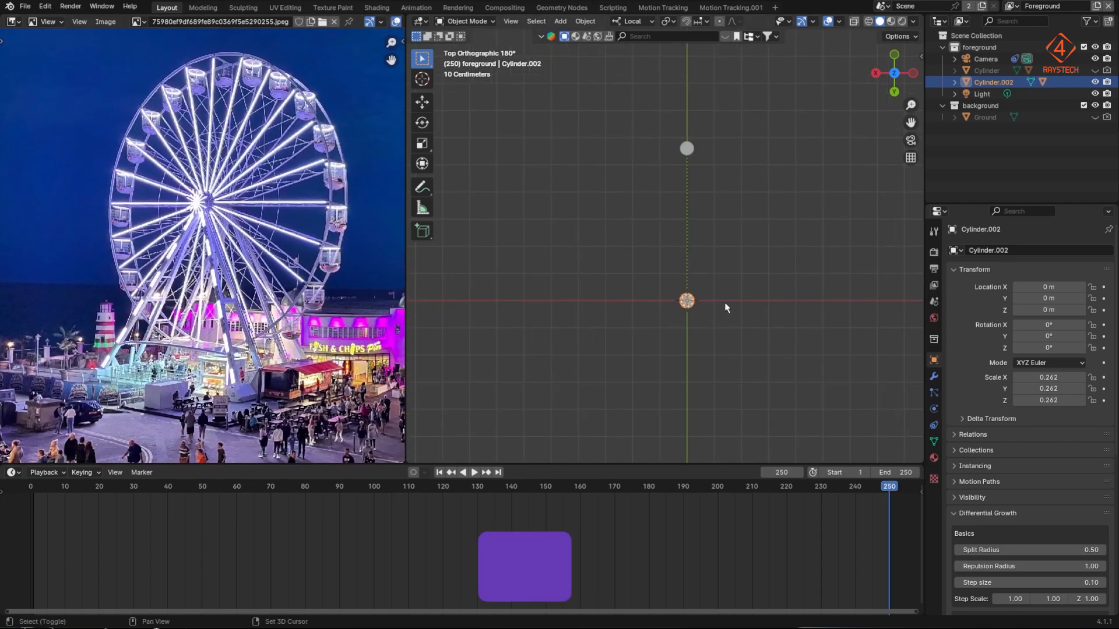
# Step: Add a torus around the central cylinder with a major radius of 0.57 m and a minor radius of 0.006 m
pyautogui.keyDown('shift'); pyautogui.moveTo(725, 307); pyautogui.dragTo(701, 294, button='middle'); pyautogui.keyUp('shift')
pyautogui.hotkey('shift', 'a')
pyautogui.moveTo(688, 317)
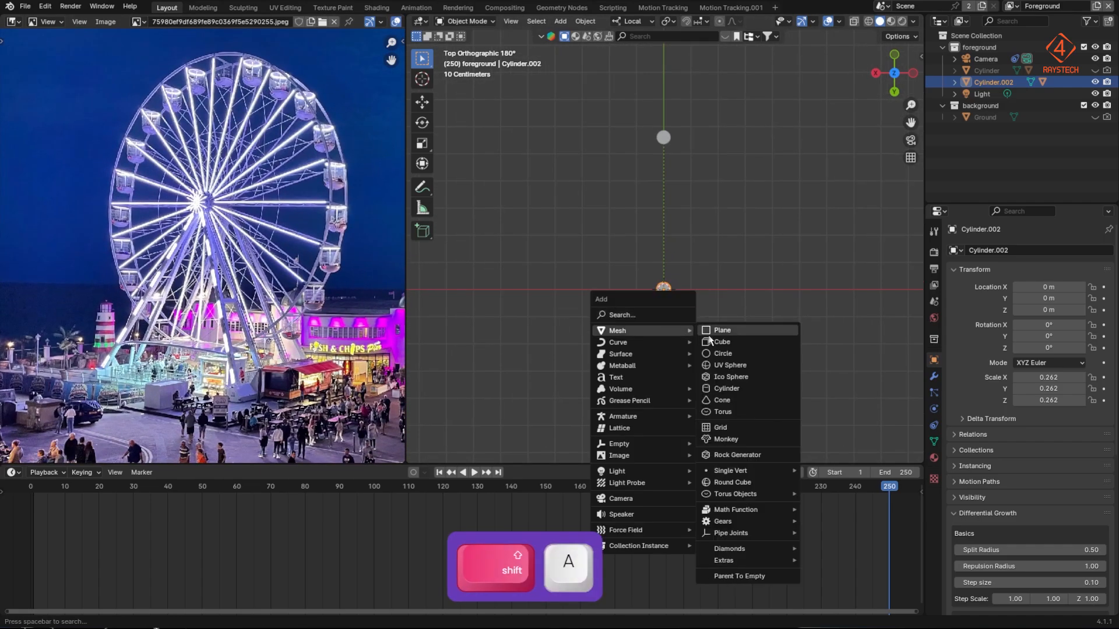
pyautogui.click(739, 417)
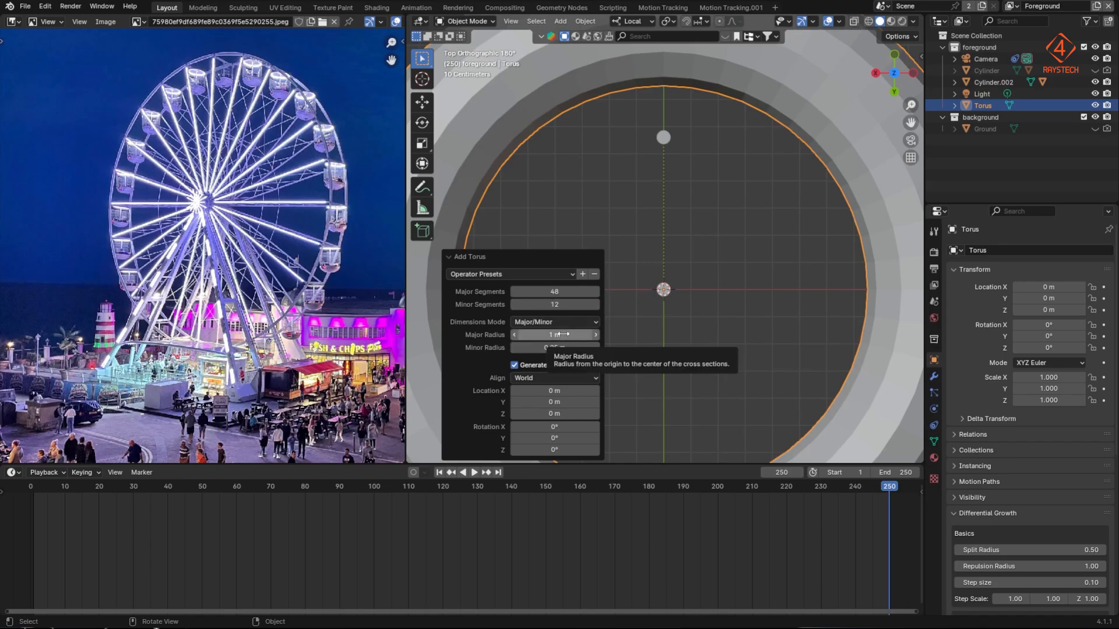
pyautogui.moveTo(559, 335)
pyautogui.mouseDown()
pyautogui.moveTo(510, 335)
pyautogui.moveTo(542, 348)
pyautogui.mouseUp()
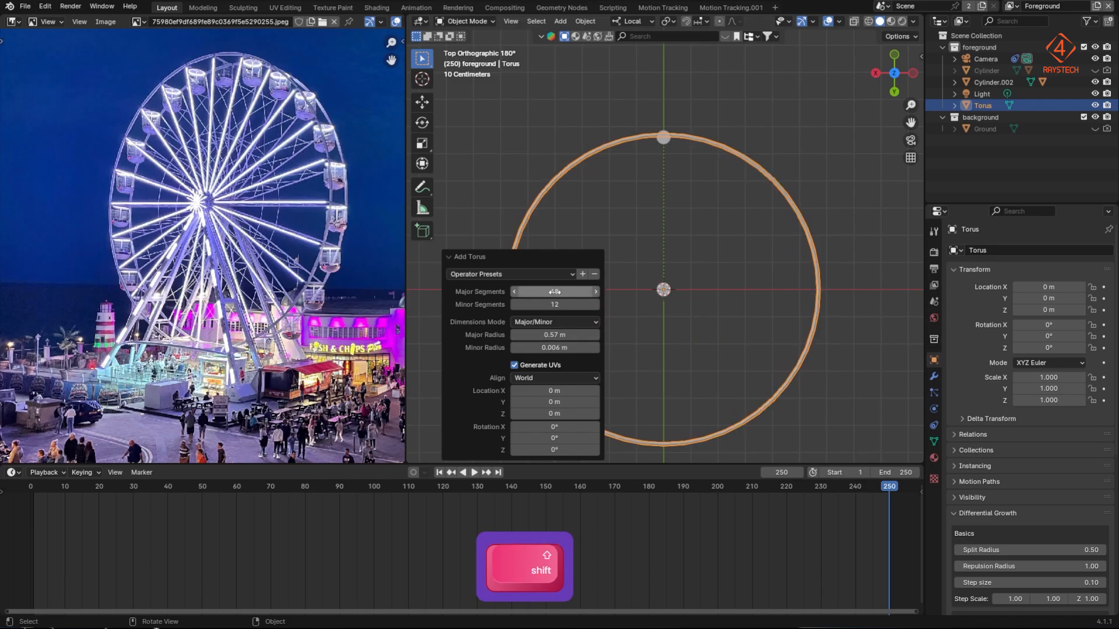
# Step: Smooth the torus by setting its major segments to 96
pyautogui.click(562, 291)
pyautogui.write('64')
pyautogui.press('Tab')
pyautogui.click(562, 291)
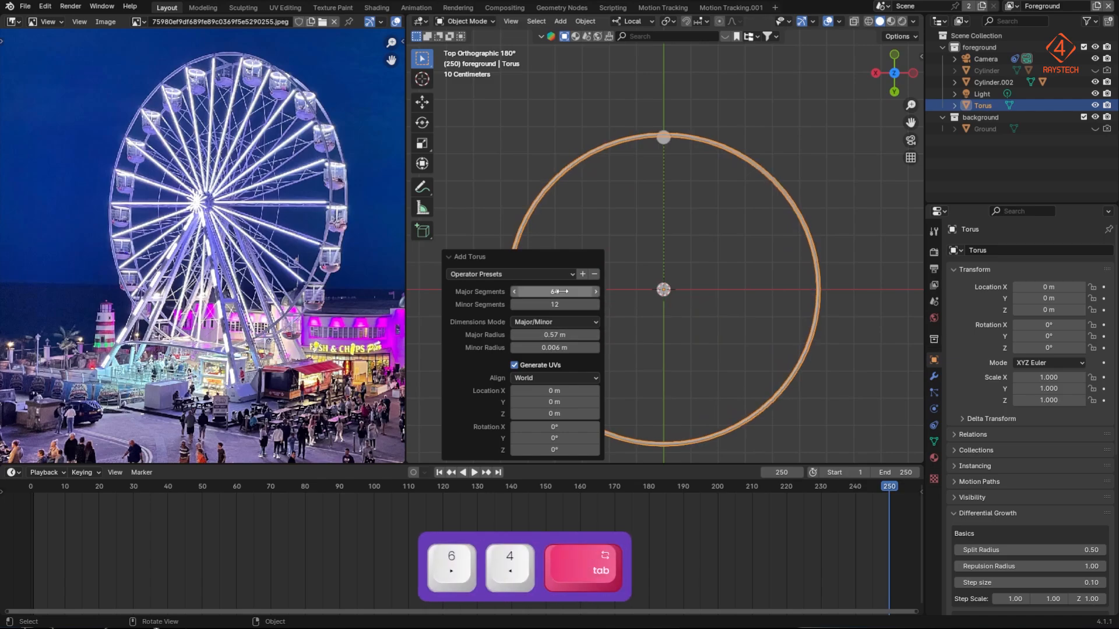
pyautogui.click(562, 292)
pyautogui.write('96')
pyautogui.press('Tab')
pyautogui.press('Tab')
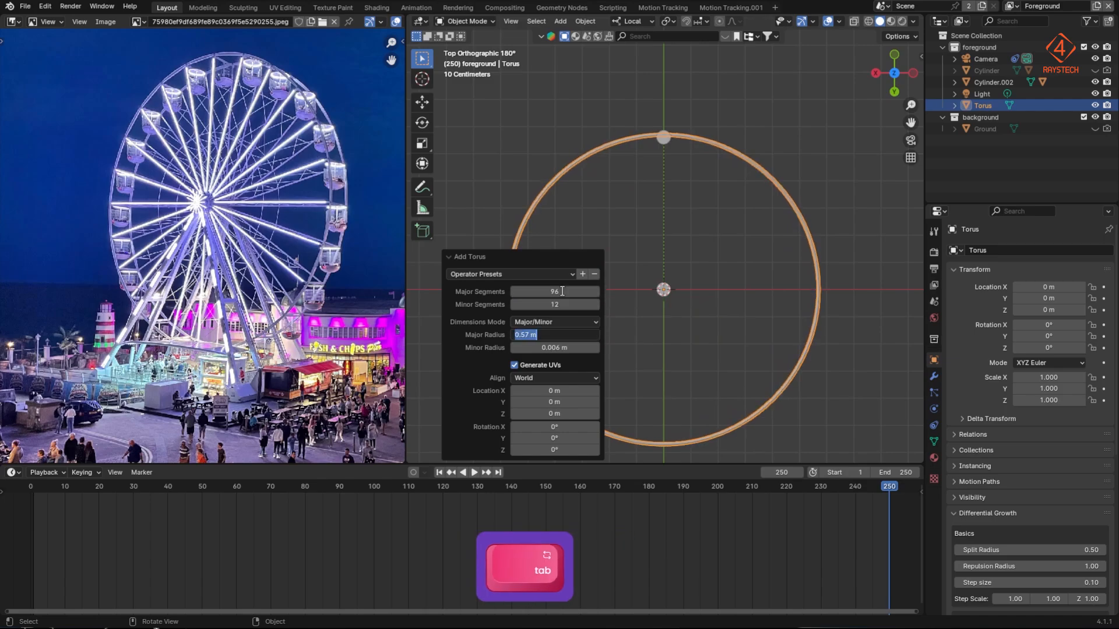
# Step: Adjust the torus to a major radius of 0.58 m and a minor radius of 0.005 m
pyautogui.click(564, 374)
pyautogui.moveTo(552, 334)
pyautogui.keyDown('shift'); pyautogui.mouseDown()
pyautogui.moveTo(566, 334)
pyautogui.moveTo(545, 347)
pyautogui.moveTo(556, 347)
pyautogui.mouseUp(); pyautogui.keyUp('shift')
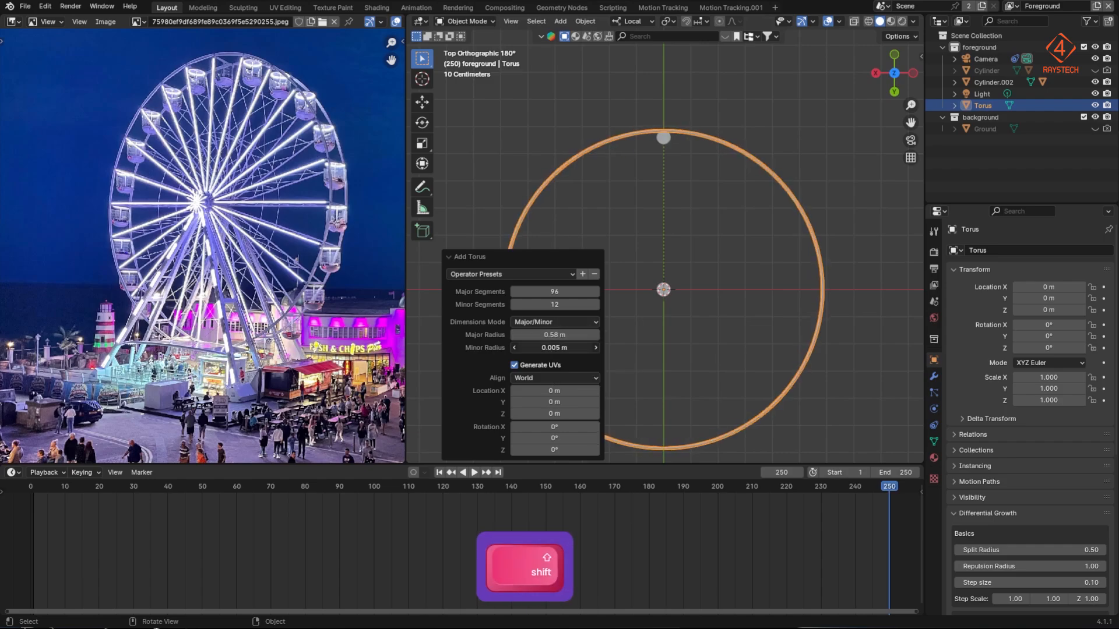
pyautogui.click(449, 257)
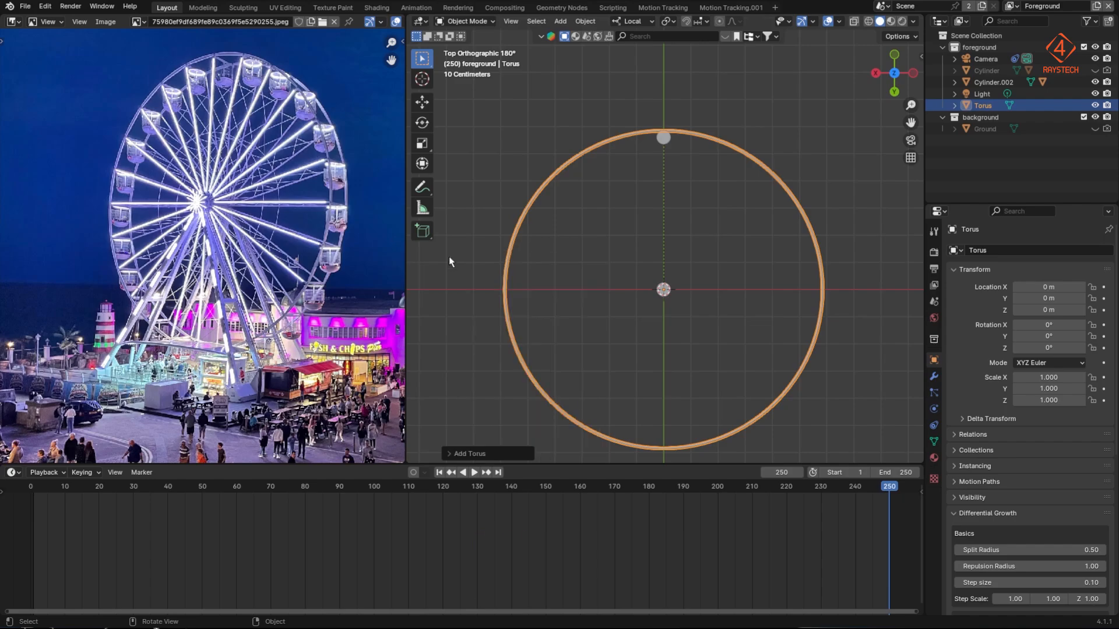
# Step: Add a new cylinder at the wheel's centre with its X rotation set to 90°
pyautogui.hotkey('shift', 'a')
pyautogui.moveTo(643, 303)
pyautogui.click(752, 331)
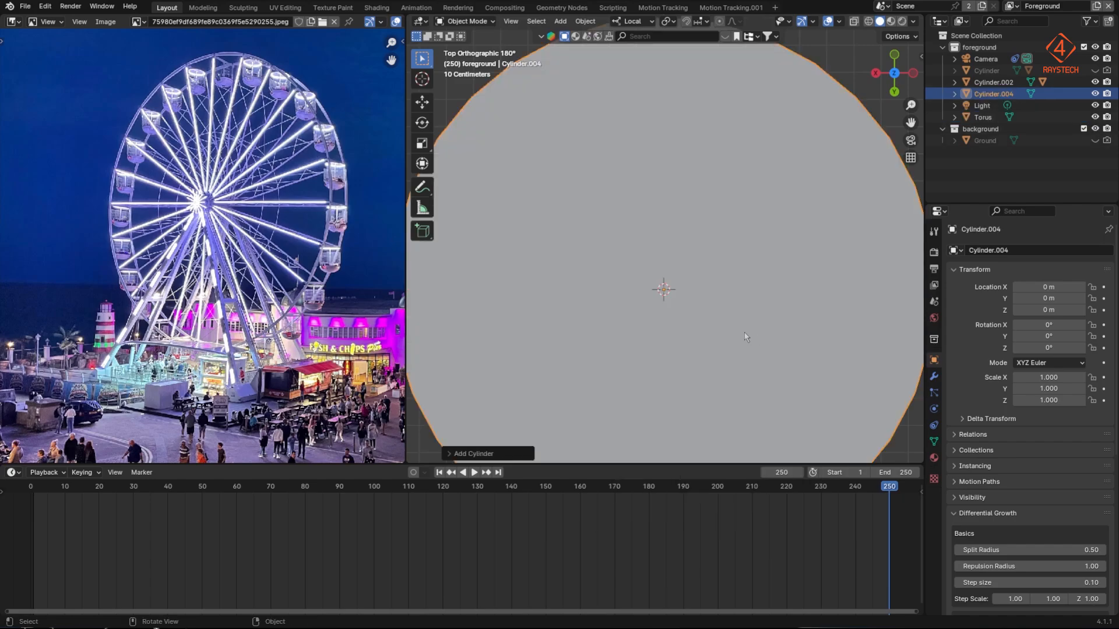
pyautogui.click(460, 454)
pyautogui.moveTo(548, 430); pyautogui.dragTo(539, 429)
pyautogui.click(539, 428)
pyautogui.write('90')
pyautogui.press('Return')
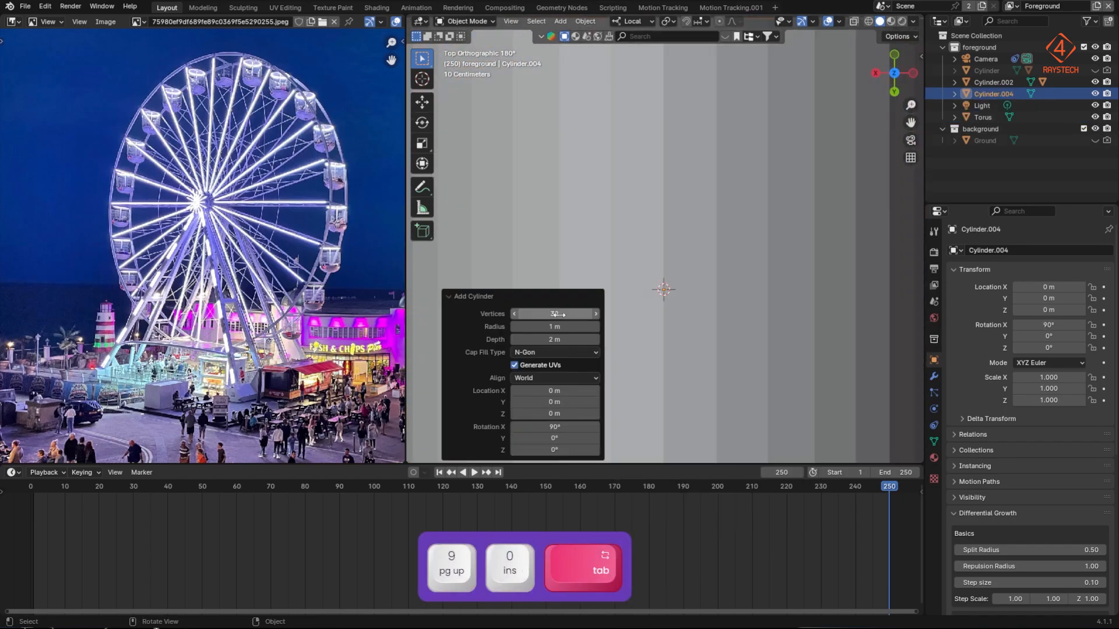
# Step: Set the new cylinder to 64 vertices, a radius of 0.1 m and a depth of 0.1 m
pyautogui.click(558, 313)
pyautogui.write('64')
pyautogui.press('Tab')
pyautogui.write('0.1')
pyautogui.press('Tab')
pyautogui.write('0.1')
pyautogui.press('Tab')
# Step: Thin the cylinder into a spoke with a radius of 0.007 m and a depth of half of 1.162 m
pyautogui.click(569, 327)
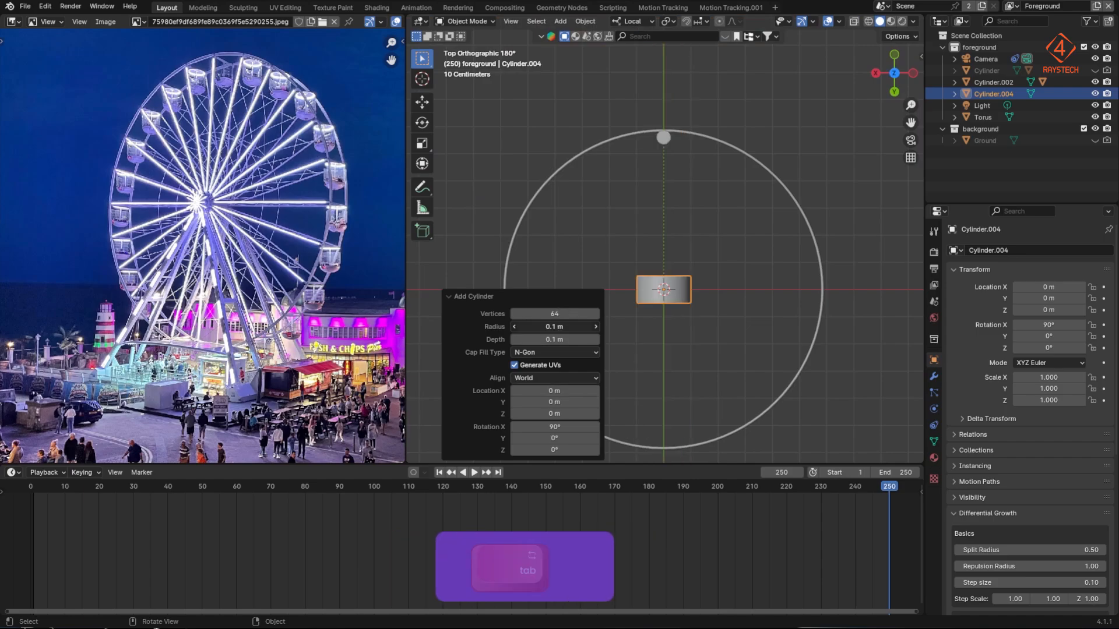
pyautogui.keyDown('shift'); pyautogui.moveTo(562, 327); pyautogui.dragTo(622, 344); pyautogui.keyUp('shift')
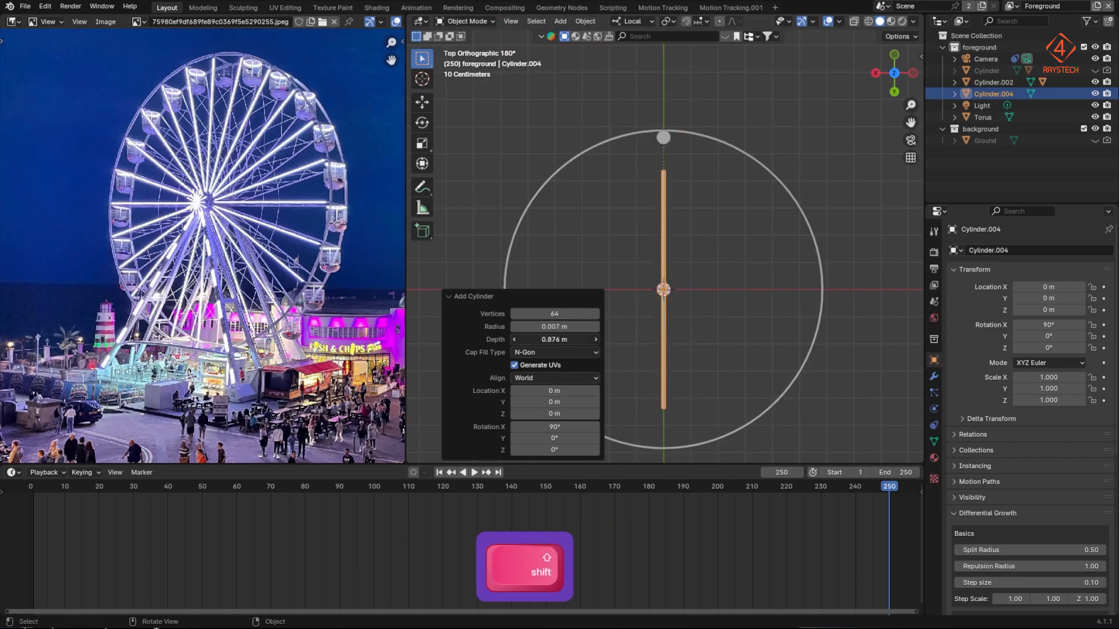
pyautogui.write('/2')
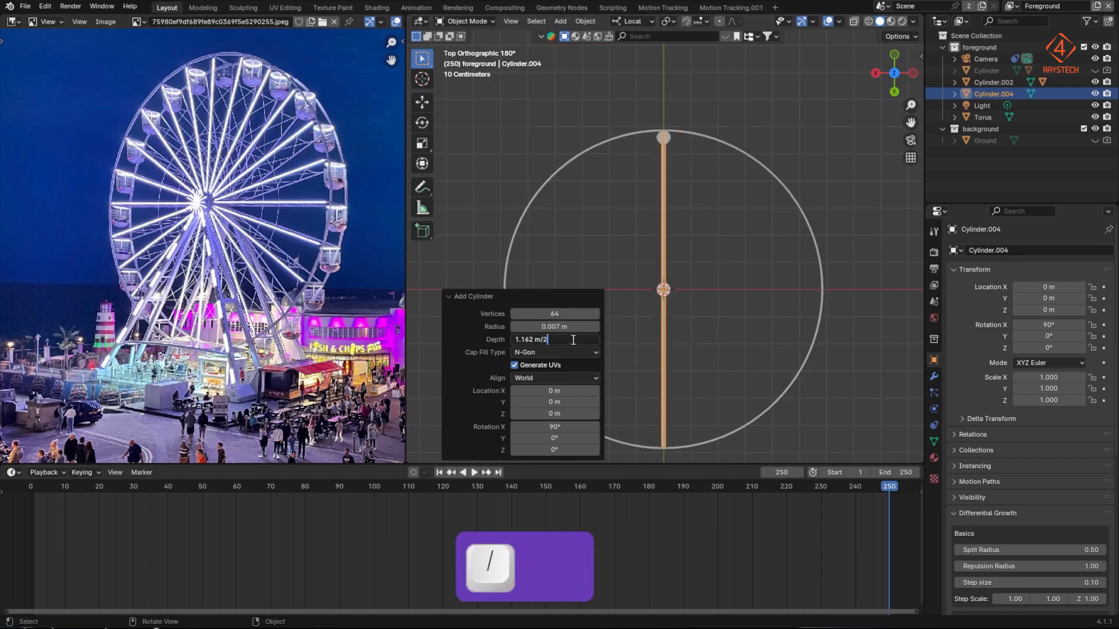
pyautogui.press('Return')
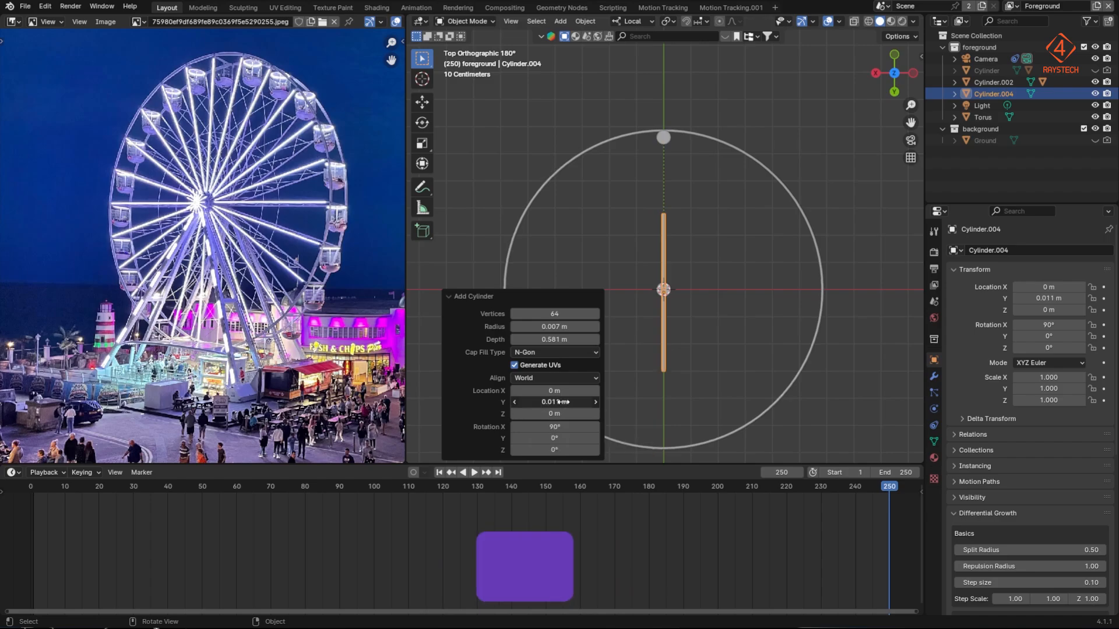
# Step: Fit the spoke between the centre and the rim with a Y location of -0.294 m and a depth of 0.589 m
pyautogui.keyDown('shift'); pyautogui.moveTo(553, 403); pyautogui.dragTo(381, 392); pyautogui.keyUp('shift')
pyautogui.scroll(4, 682, 107)
pyautogui.keyDown('shift'); pyautogui.moveTo(694, 335); pyautogui.dragTo(759, 418, button='middle'); pyautogui.keyUp('shift')
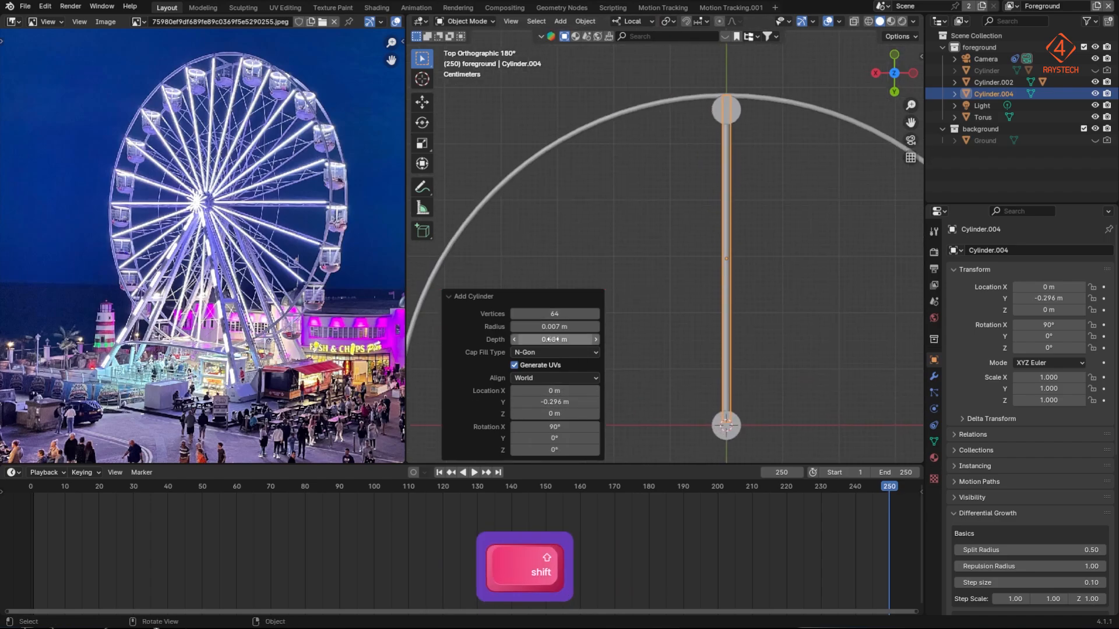
pyautogui.keyDown('shift'); pyautogui.moveTo(553, 402); pyautogui.dragTo(548, 401); pyautogui.keyUp('shift')
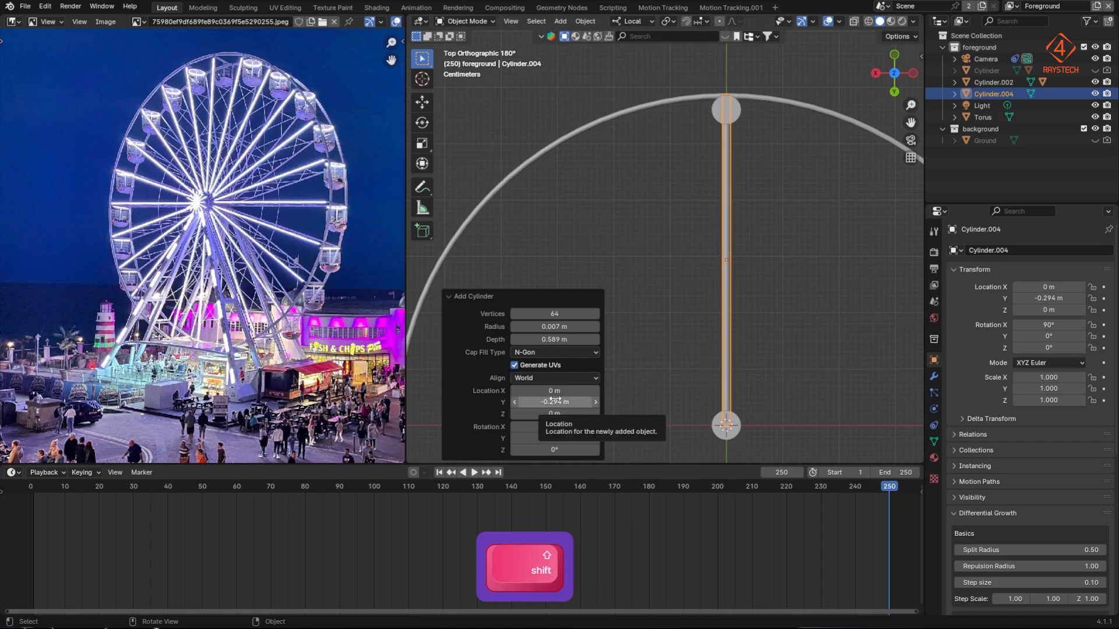
pyautogui.hotkey('shift', 'c')
pyautogui.click(473, 297)
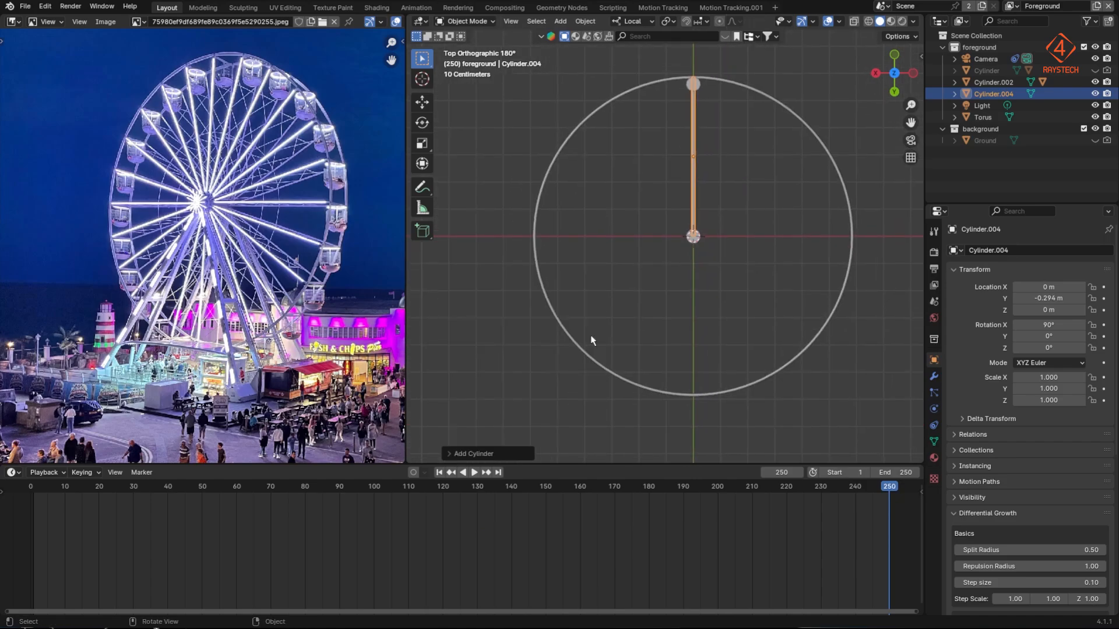
# Step: Add another cylinder with a radius of 0.062 m and an X location of 0.61 m
pyautogui.hotkey('shift', 'a')
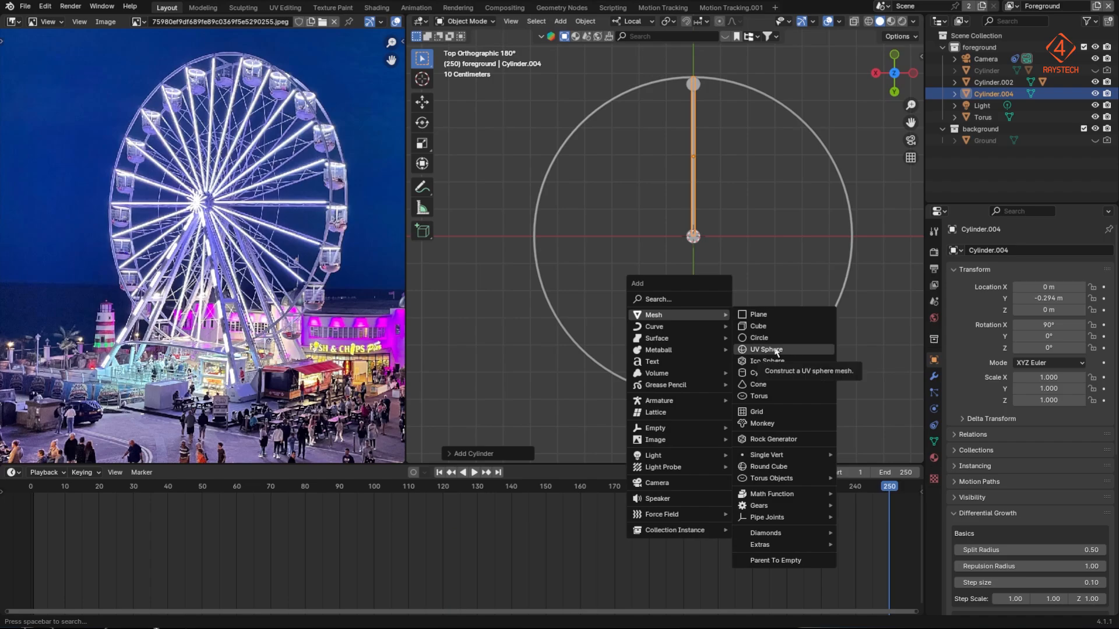
pyautogui.click(780, 373)
pyautogui.click(474, 453)
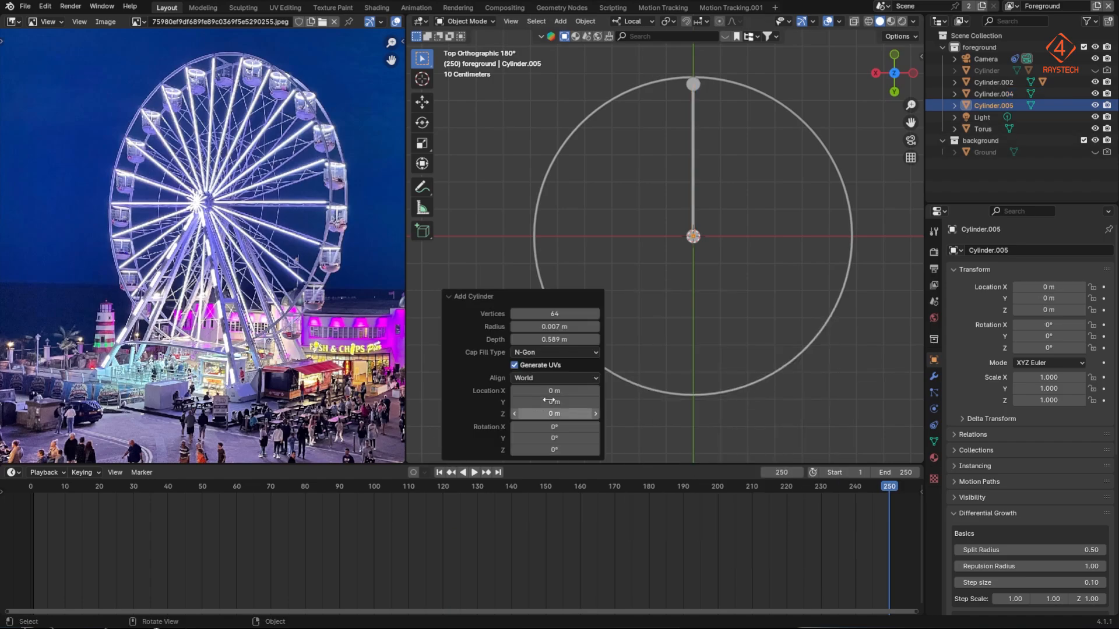
pyautogui.keyDown('shift'); pyautogui.moveTo(571, 390); pyautogui.dragTo(592, 391); pyautogui.keyUp('shift')
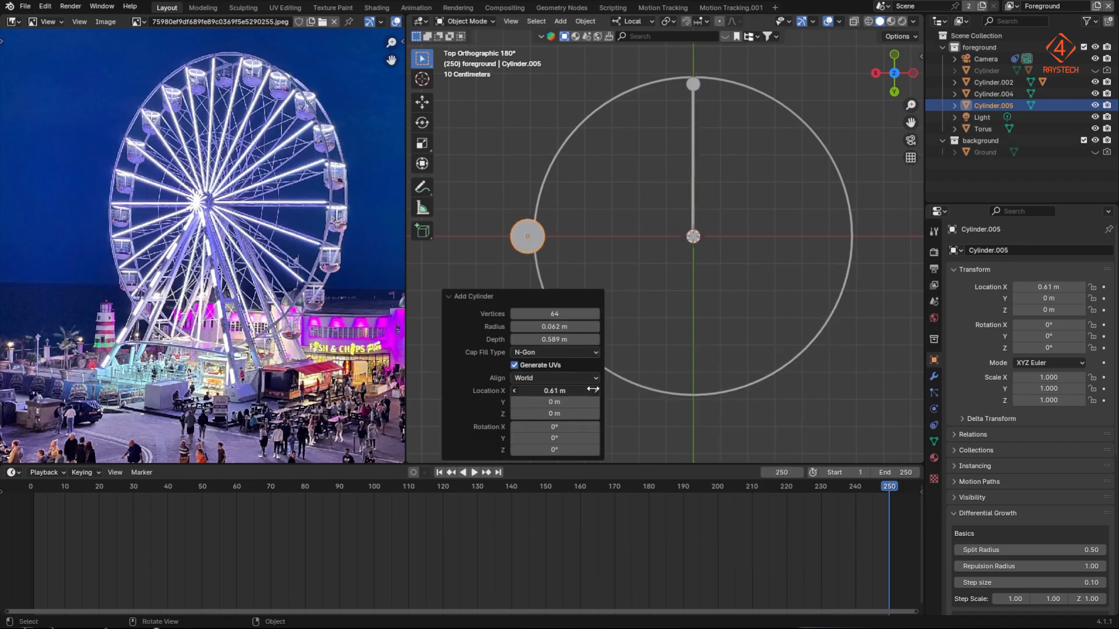
# Step: Return the new cylinder's X location to 0 m and set its X rotation to 90°
pyautogui.click(544, 390)
pyautogui.write('0')
pyautogui.press('Tab')
pyautogui.press('Tab')
pyautogui.press('Tab')
pyautogui.write('90')
pyautogui.press('Tab')
pyautogui.press('Return')
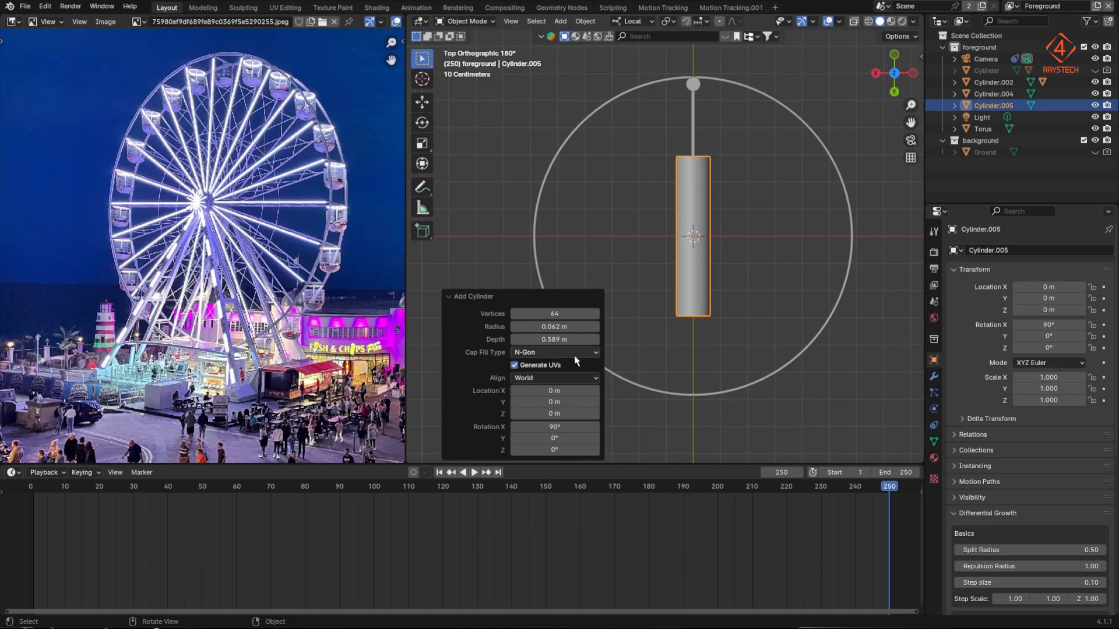
# Step: Shrink the central cylinder to a radius of 0.022 m and a depth of 0.084 m
pyautogui.keyDown('shift'); pyautogui.moveTo(590, 340); pyautogui.dragTo(312, 329); pyautogui.keyUp('shift')
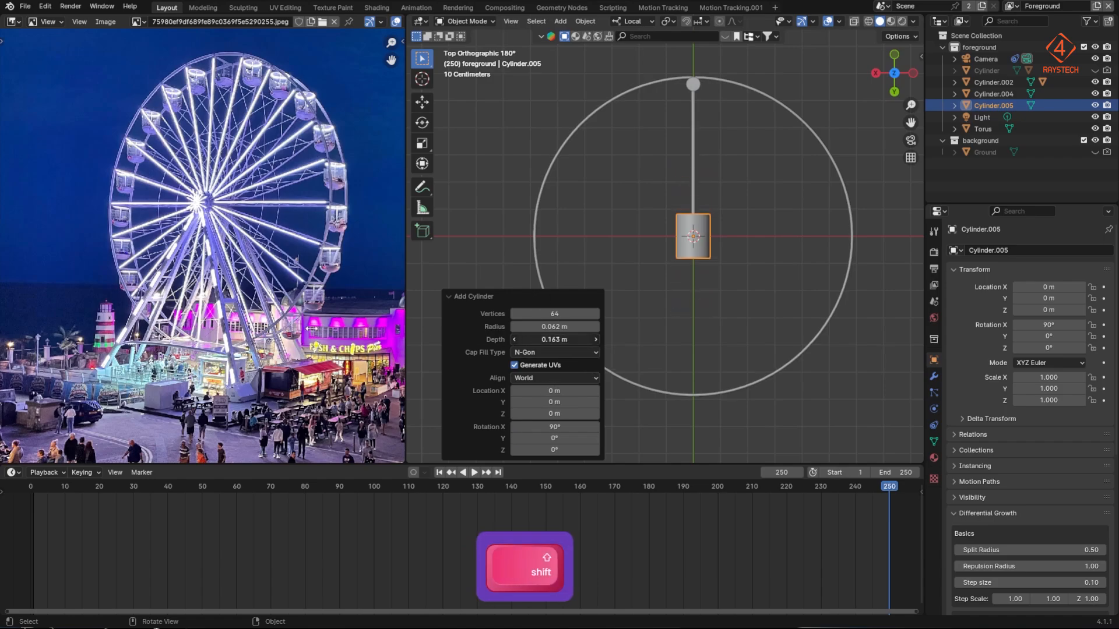
pyautogui.keyDown('shift'); pyautogui.moveTo(516, 327); pyautogui.dragTo(478, 327); pyautogui.keyUp('shift')
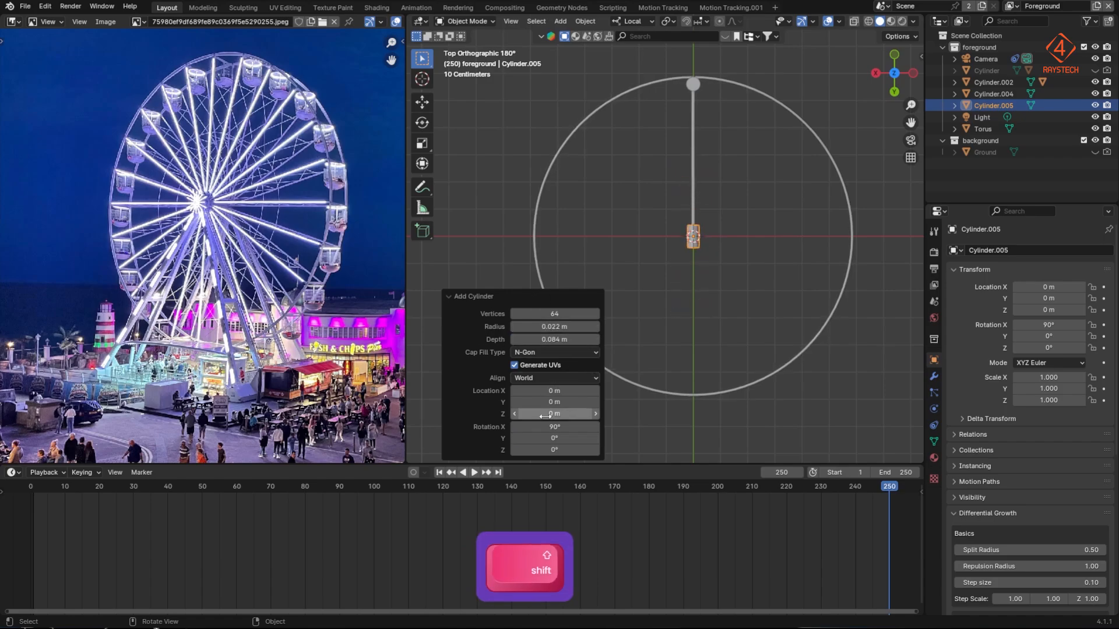
# Step: Resize the new cylinder to a radius of 0.035 m and a depth of 0.563 m, with a Y location of -0.279 m
pyautogui.keyDown('shift'); pyautogui.moveTo(555, 403); pyautogui.dragTo(556, 403); pyautogui.keyUp('shift')
pyautogui.scroll(4, 664, 237)
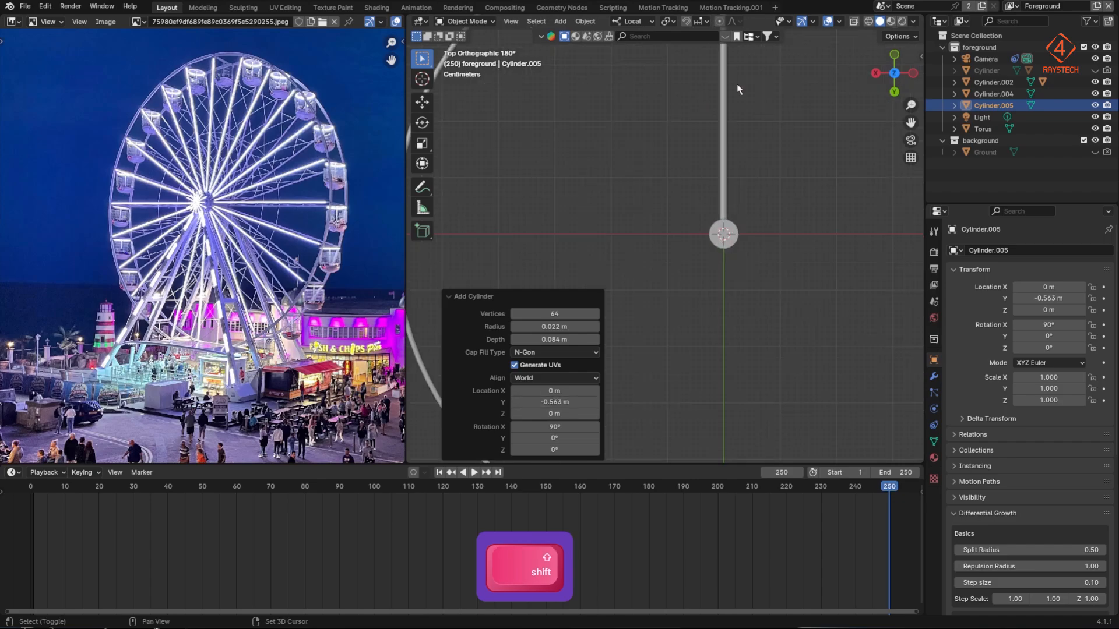
pyautogui.keyDown('shift'); pyautogui.moveTo(739, 90); pyautogui.dragTo(726, 249, button='middle'); pyautogui.keyUp('shift')
pyautogui.keyDown('shift'); pyautogui.moveTo(557, 327); pyautogui.dragTo(561, 343); pyautogui.keyUp('shift')
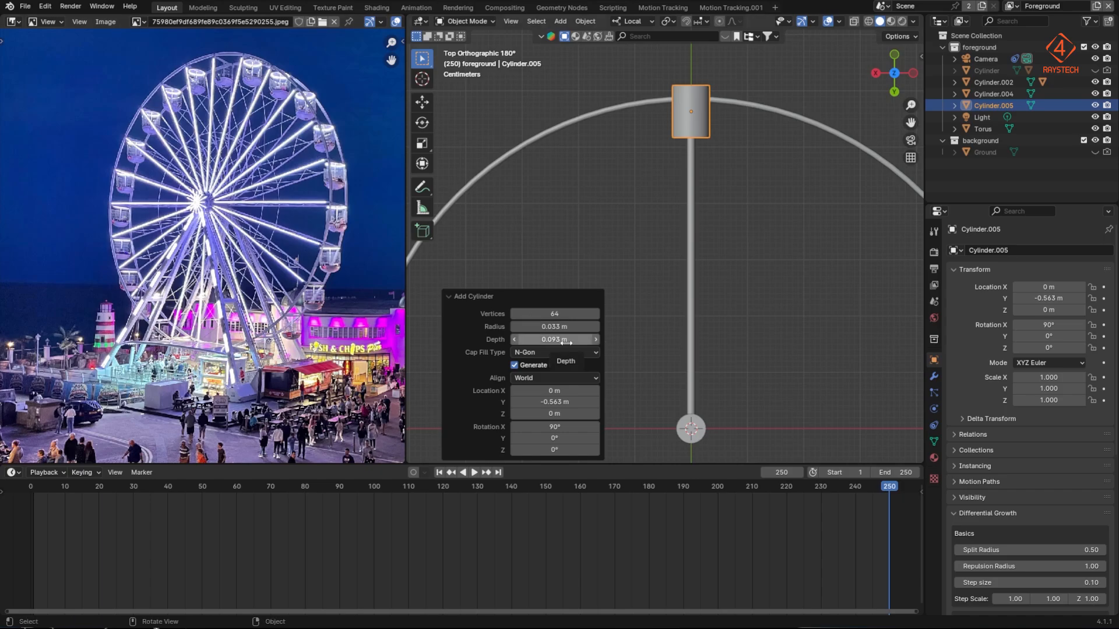
pyautogui.keyDown('shift'); pyautogui.moveTo(549, 339); pyautogui.dragTo(781, 341); pyautogui.keyUp('shift')
pyautogui.keyDown('shift'); pyautogui.moveTo(560, 402); pyautogui.dragTo(723, 428); pyautogui.keyUp('shift')
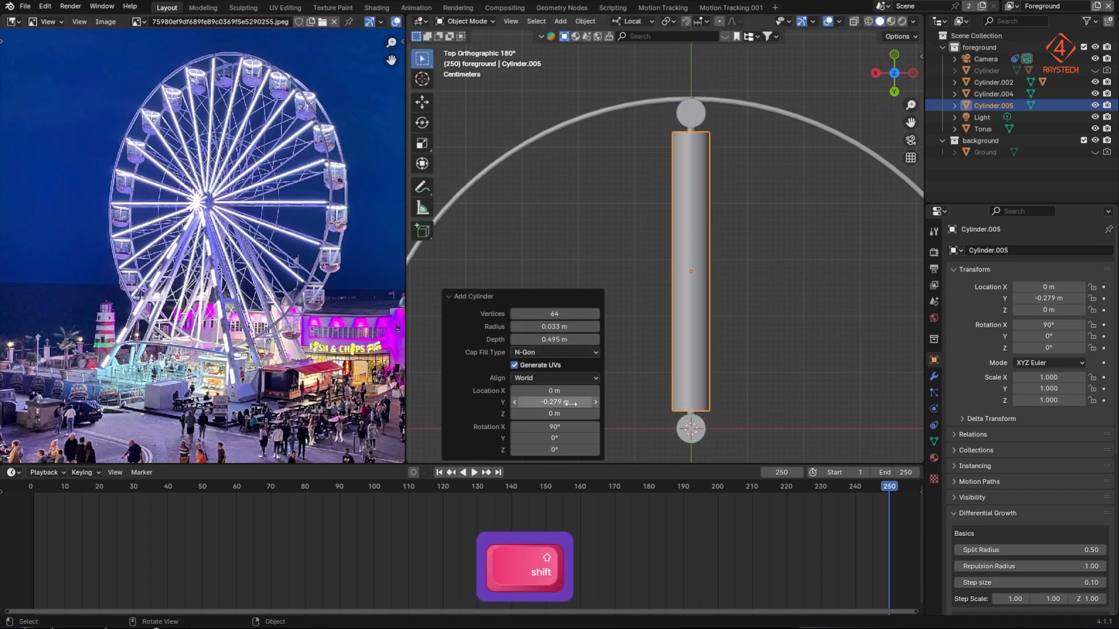
pyautogui.keyDown('shift'); pyautogui.moveTo(558, 328); pyautogui.dragTo(559, 333); pyautogui.keyUp('shift')
pyautogui.keyDown('shift'); pyautogui.moveTo(558, 339); pyautogui.dragTo(568, 339); pyautogui.keyUp('shift')
# Step: Divide the cylinder's depth by 5 and place it near the rim with a Y location of -0.519 m
pyautogui.doubleClick(552, 339)
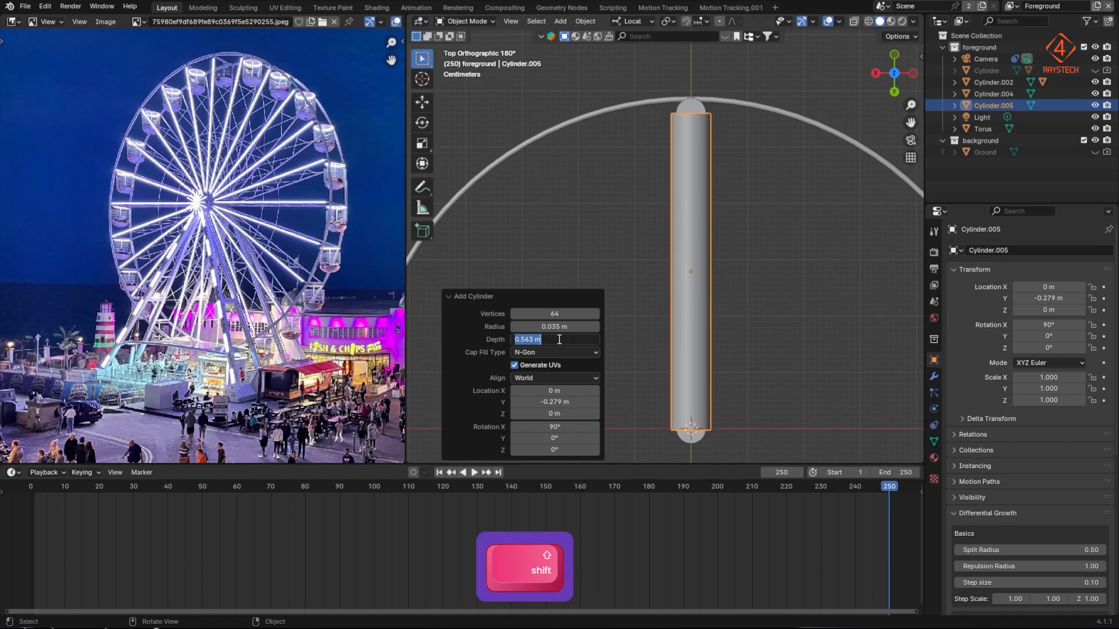
pyautogui.click(572, 340)
pyautogui.write('/5')
pyautogui.press('Tab')
pyautogui.click(554, 401)
pyautogui.keyDown('shift'); pyautogui.moveTo(551, 402); pyautogui.dragTo(414, 388); pyautogui.keyUp('shift')
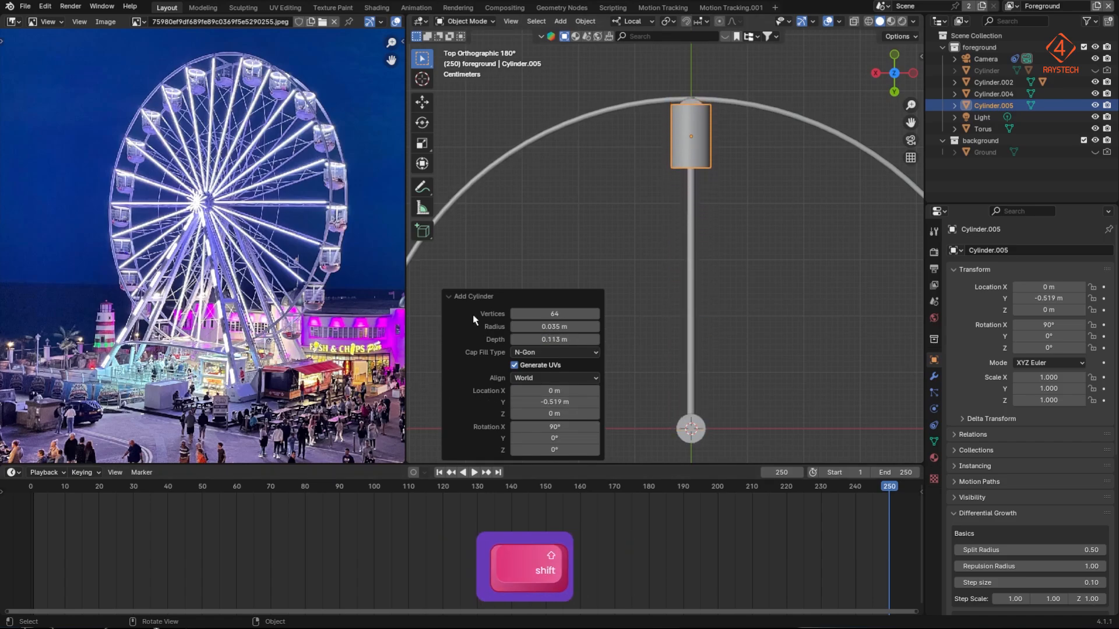
pyautogui.click(445, 296)
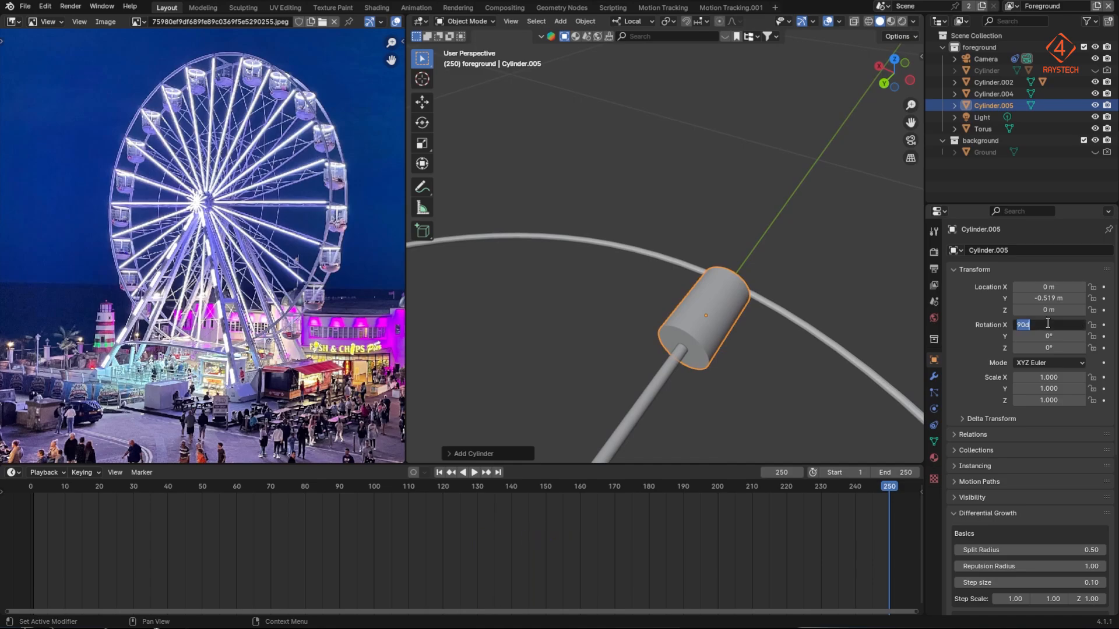
# Step: Set the rim cylinder's X rotation to 0° and hide the spoke, the torus ring and the central hub cylinder
pyautogui.hotkey('ctrl', 'z')
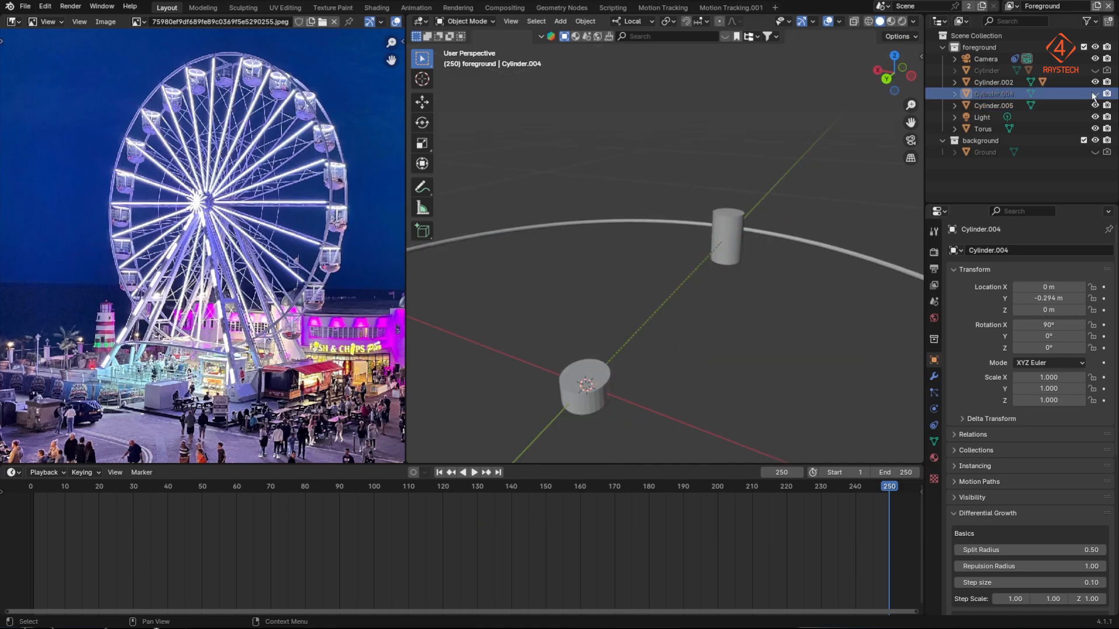
pyautogui.click(862, 255)
pyautogui.click(1095, 129)
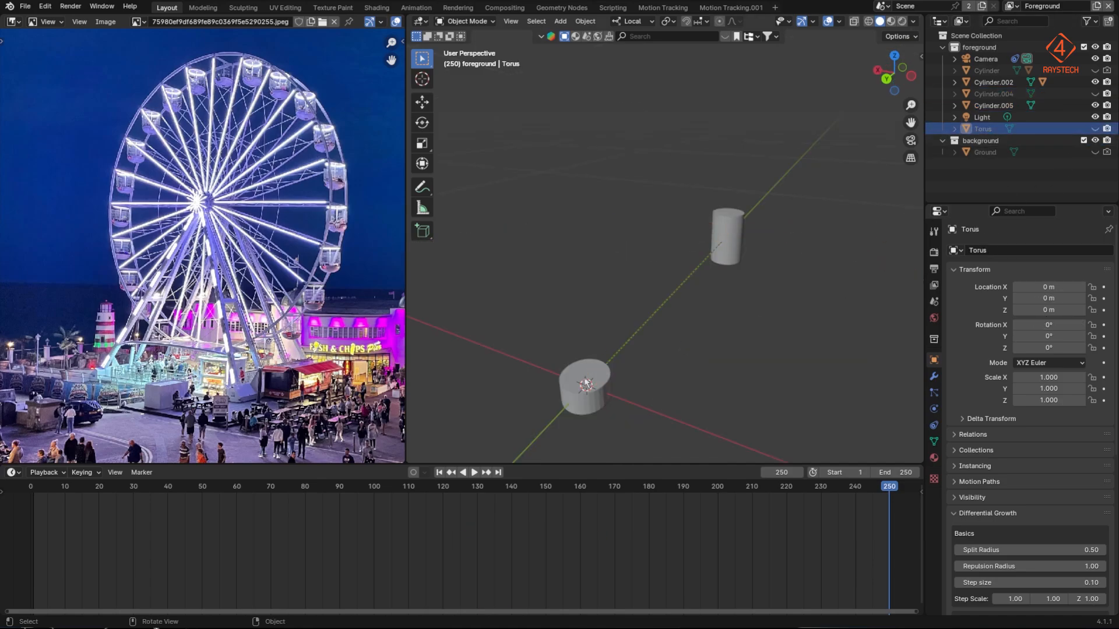
pyautogui.click(588, 385)
pyautogui.click(1095, 83)
# Step: Snap the remaining upright cylinder to the 3D cursor at the world origin
pyautogui.click(724, 237)
pyautogui.hotkey('shift', 's')
pyautogui.click(726, 169)
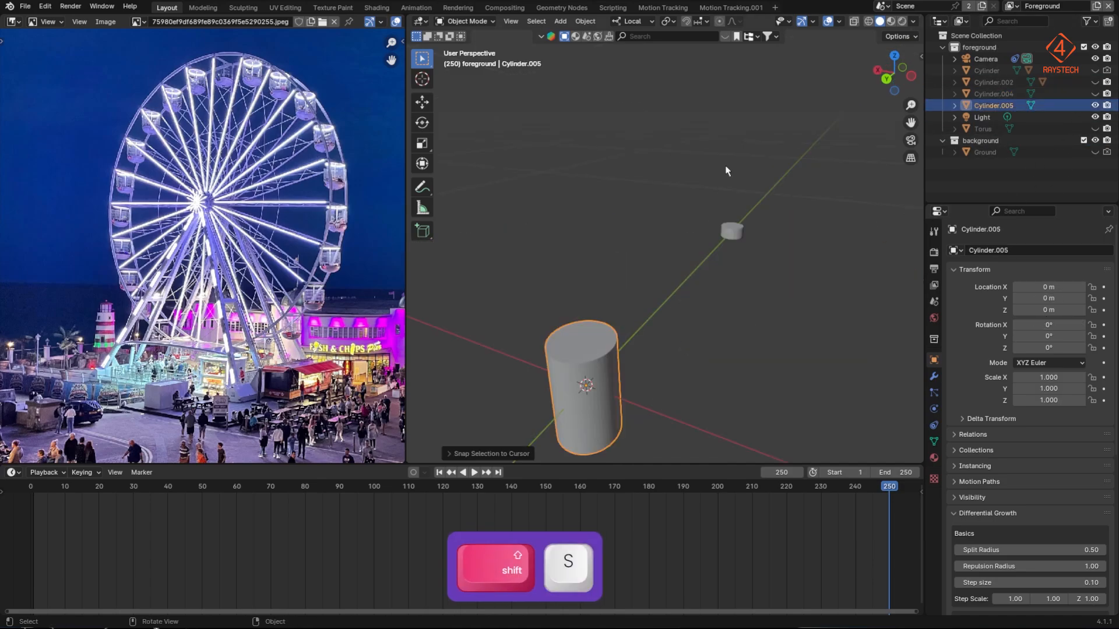
pyautogui.keyDown('shift'); pyautogui.moveTo(664, 406); pyautogui.dragTo(695, 298, button='middle'); pyautogui.keyUp('shift')
pyautogui.scroll(-3, 716, 267)
pyautogui.scroll(4, 694, 302)
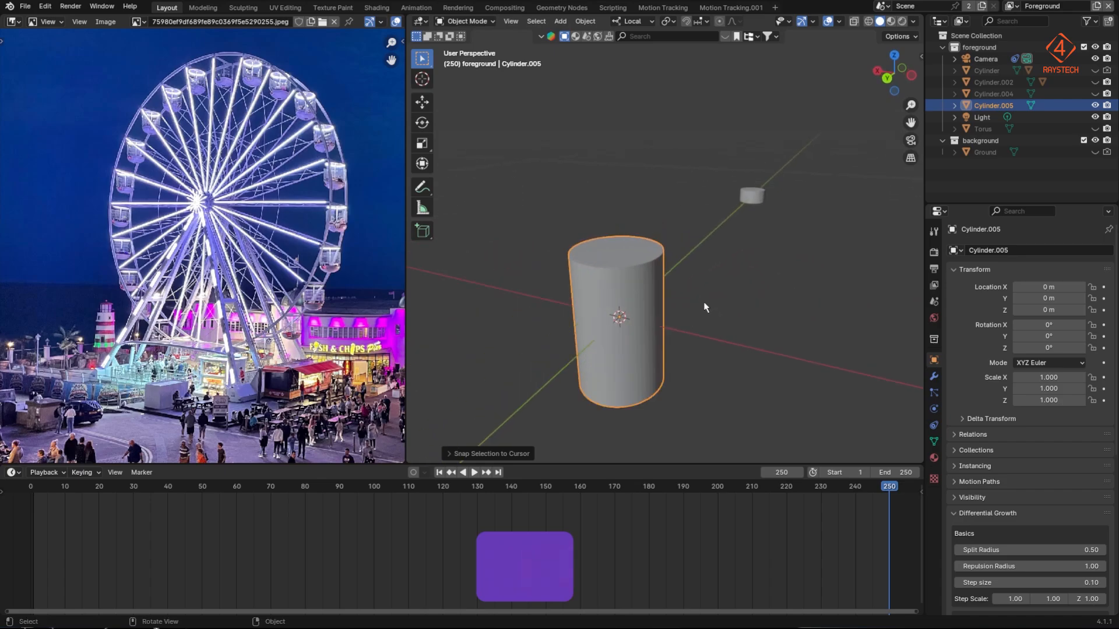
# Step: Add four evenly spaced horizontal loop cuts around the cylinder's side in Edit Mode
pyautogui.press('Tab')
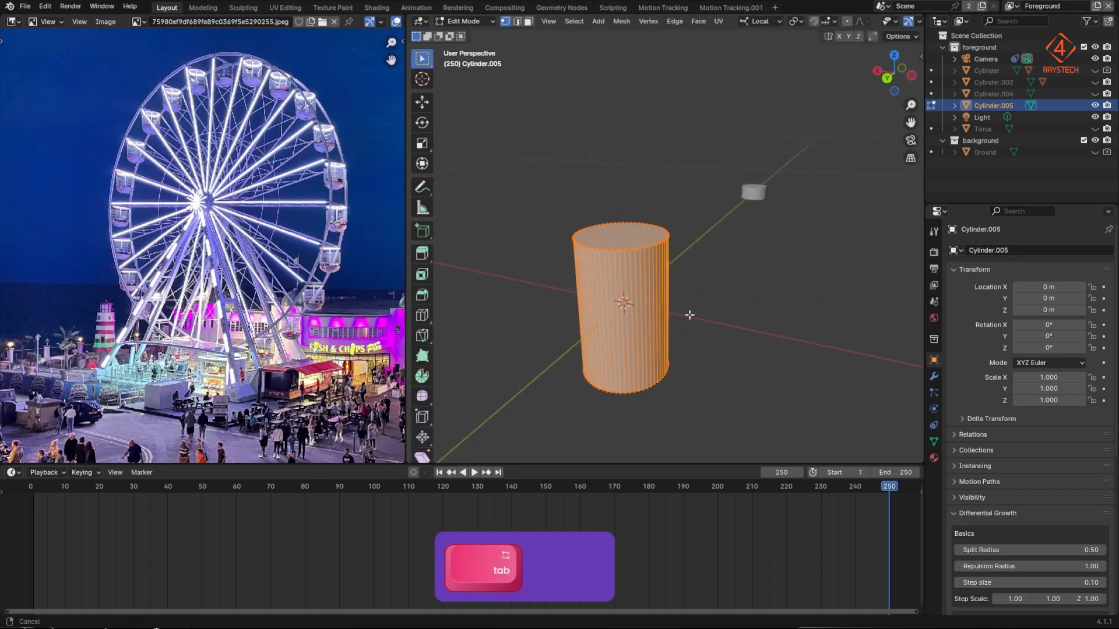
pyautogui.keyDown('shift'); pyautogui.moveTo(669, 312); pyautogui.dragTo(692, 267, button='middle'); pyautogui.keyUp('shift')
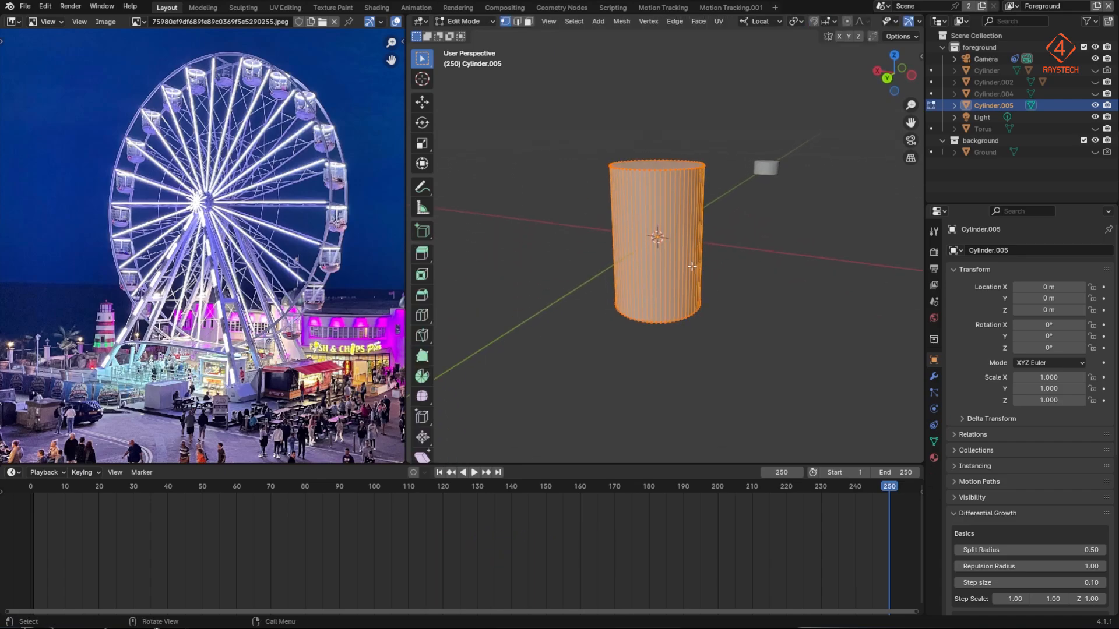
pyautogui.hotkey('ctrl', 'r')
pyautogui.scroll(2, 692, 265)
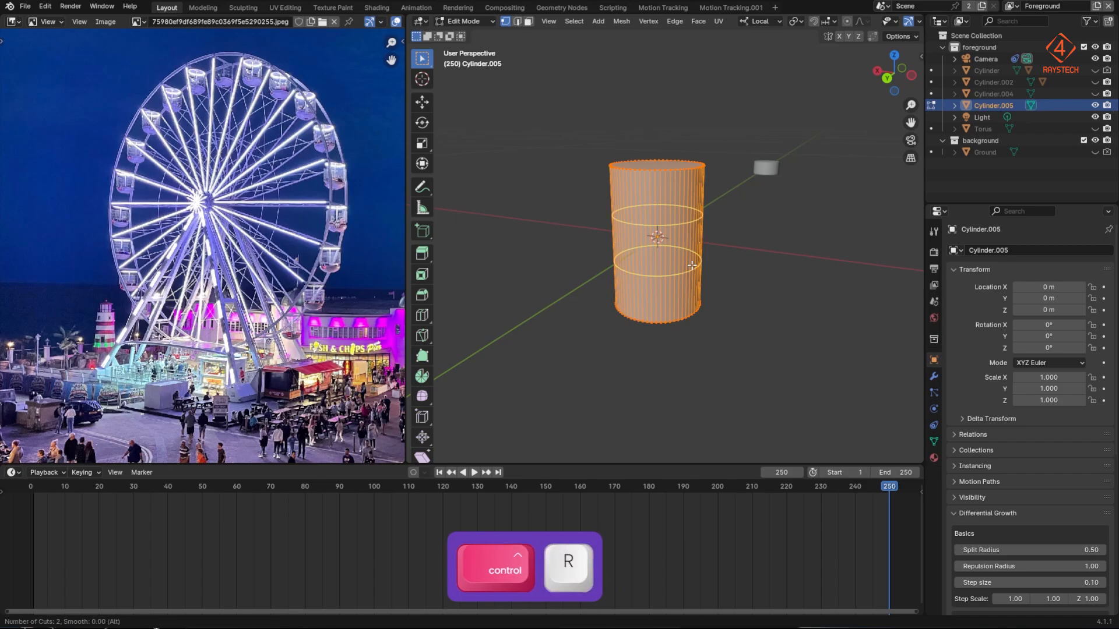
pyautogui.scroll(1, 692, 265)
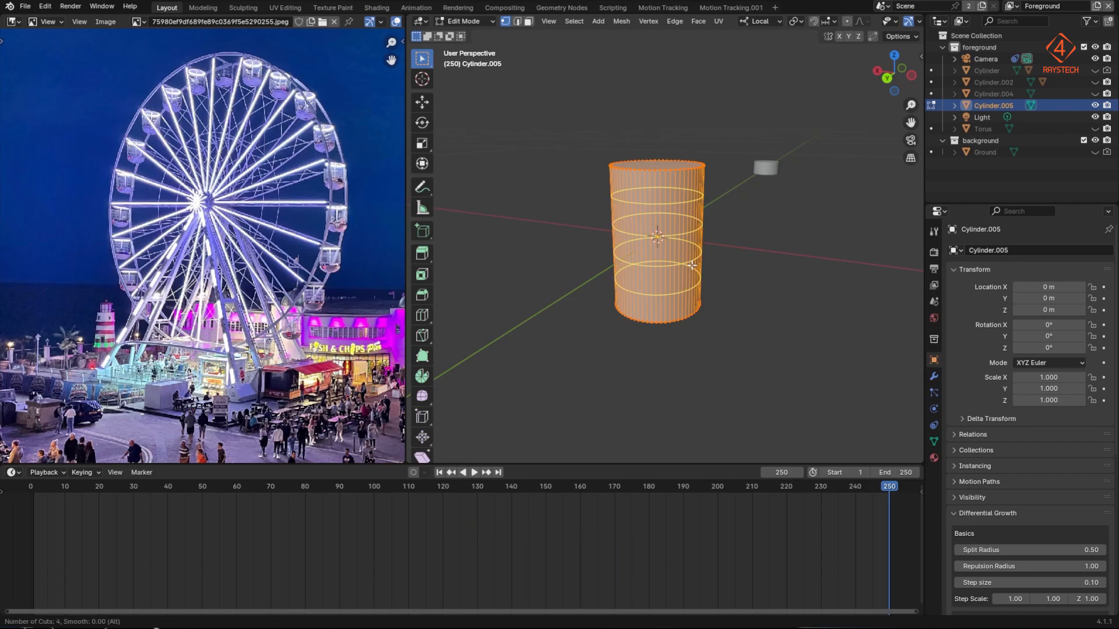
pyautogui.press('Return')
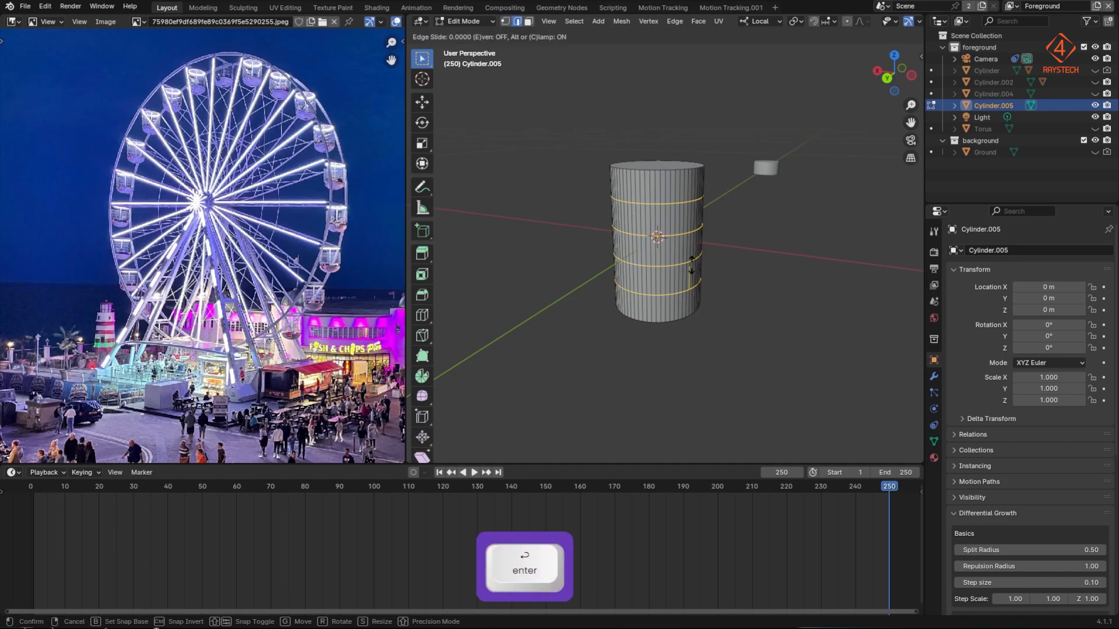
pyautogui.press('Return')
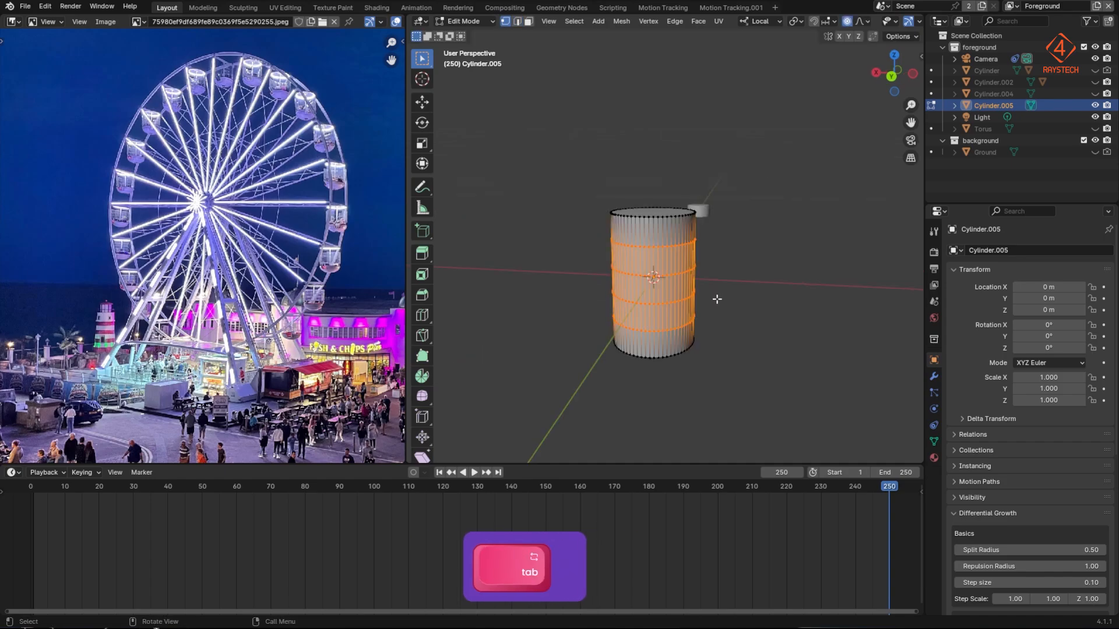
# Step: Add two loop cuts to the cylinder's lowest section and two more to its topmost section
pyautogui.hotkey('ctrl', 'r')
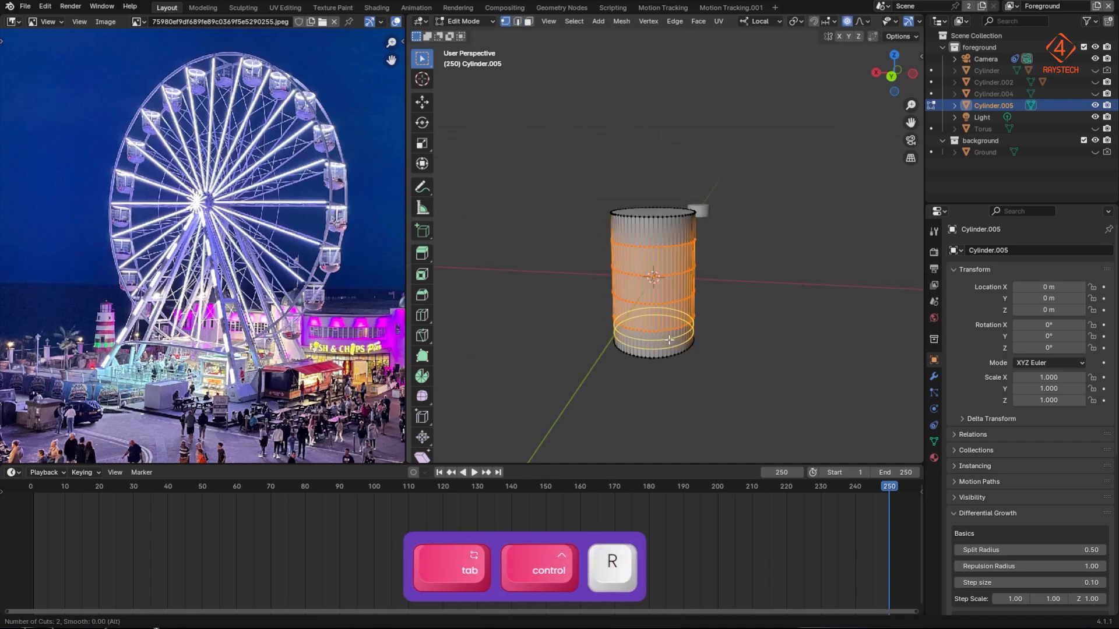
pyautogui.press('Return')
pyautogui.press('Return')
pyautogui.hotkey('ctrl', 'r')
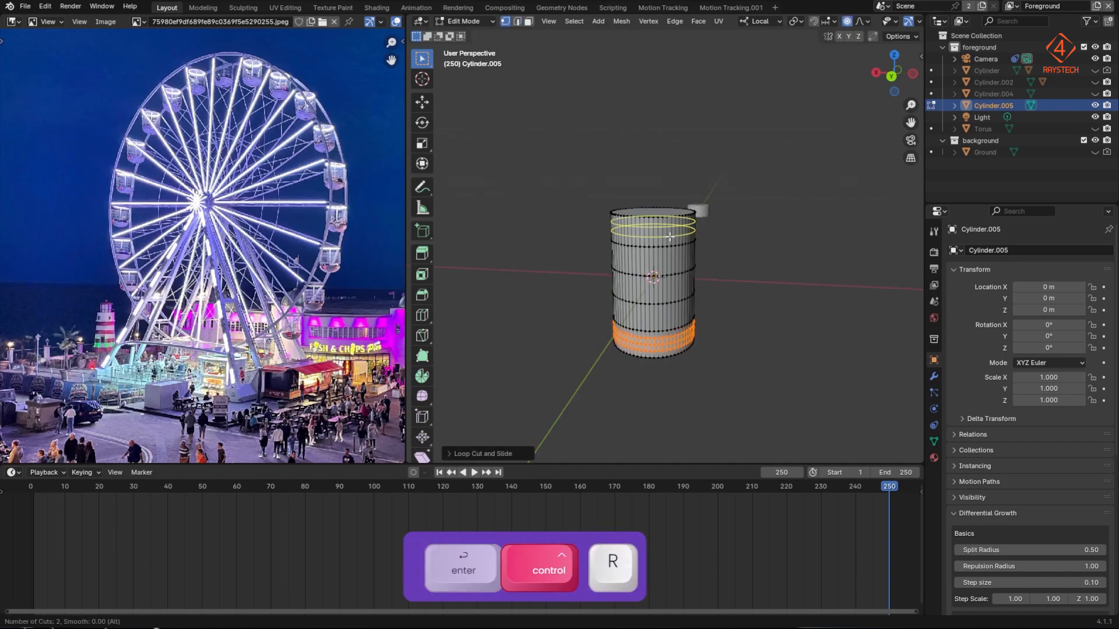
pyautogui.press('Return')
pyautogui.press('Return')
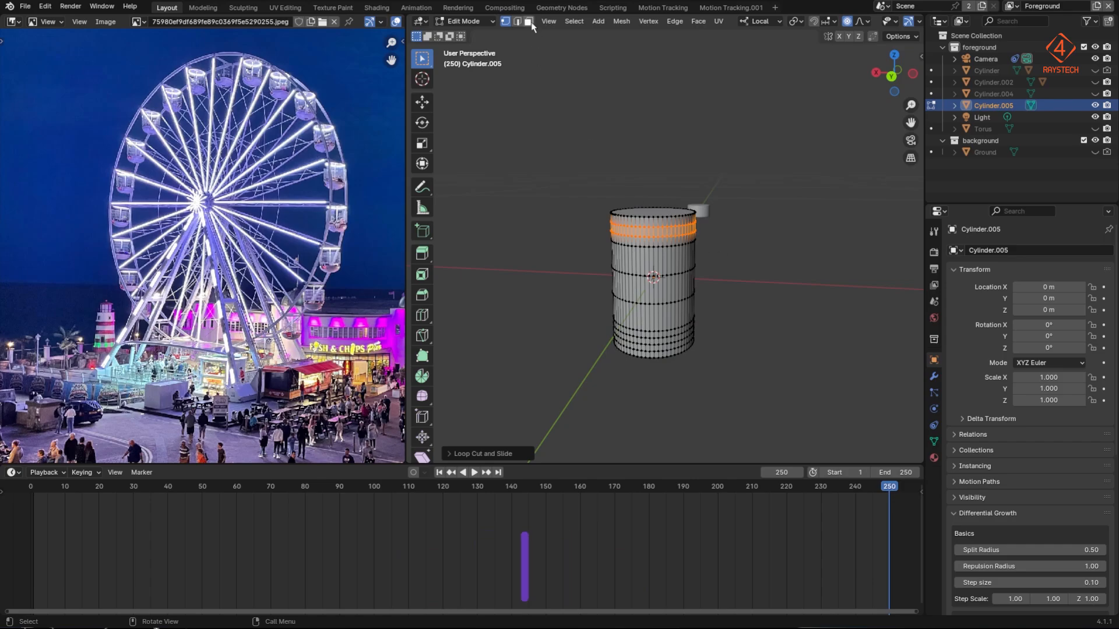
# Step: Scale the top face to about 0.4 with smooth proportional editing and lower it slightly along Z to round the upper end
pyautogui.click(529, 23)
pyautogui.click(660, 212)
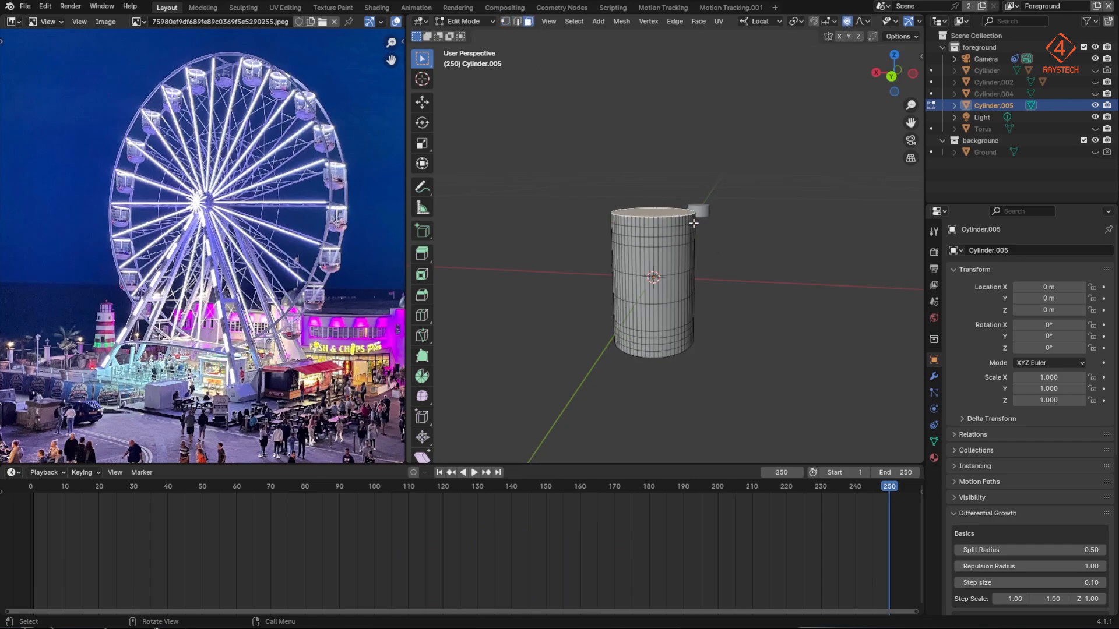
pyautogui.press('s')
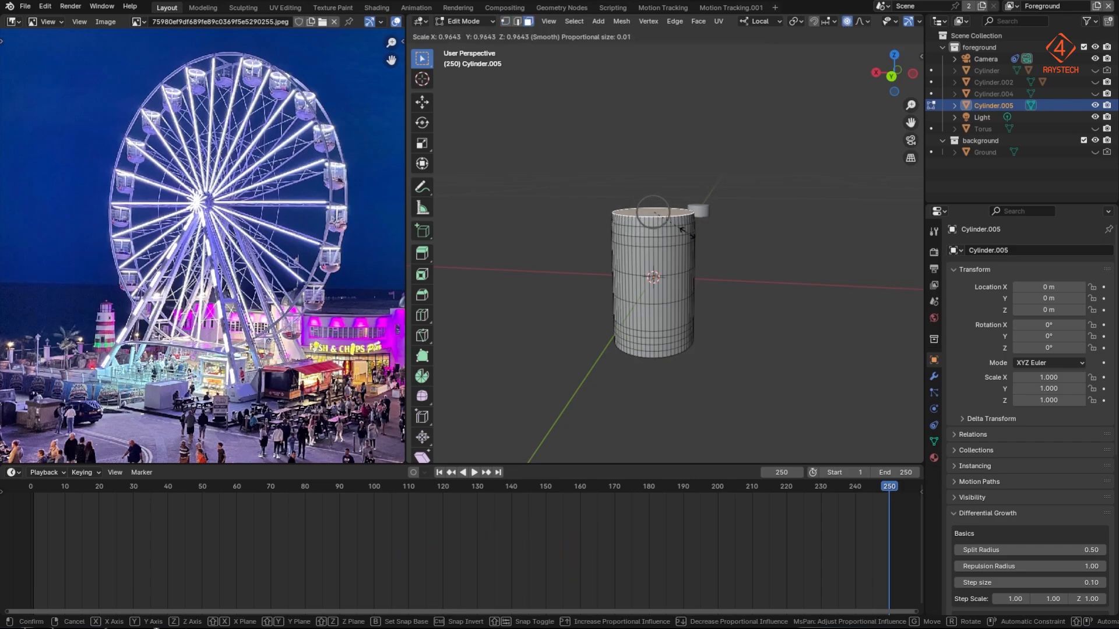
pyautogui.scroll(-5, 665, 225)
pyautogui.scroll(7, 665, 225)
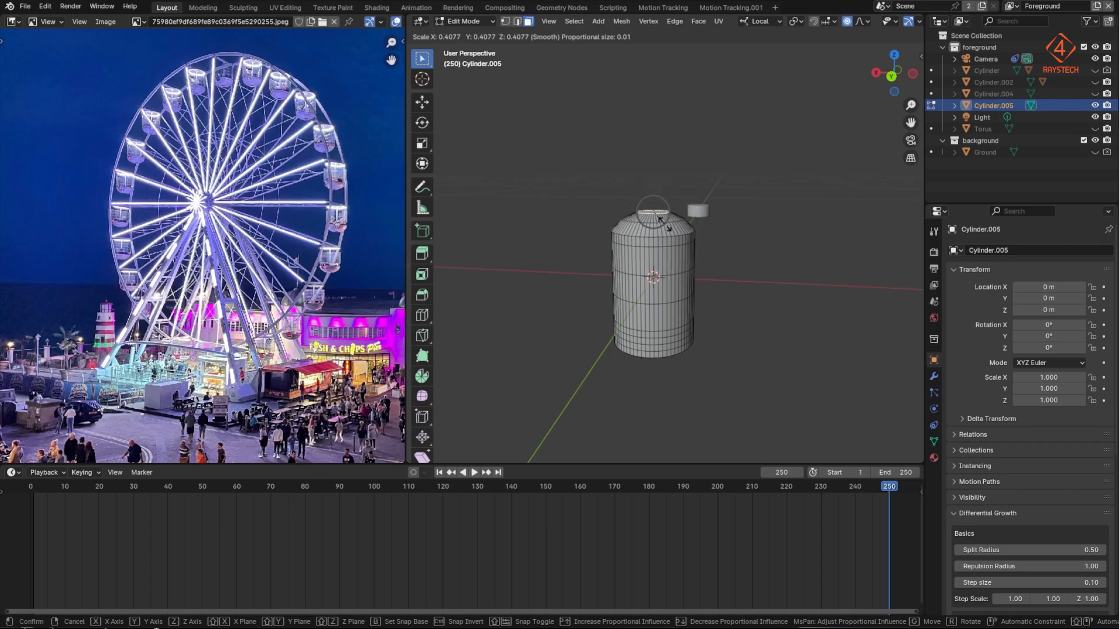
pyautogui.click(665, 225)
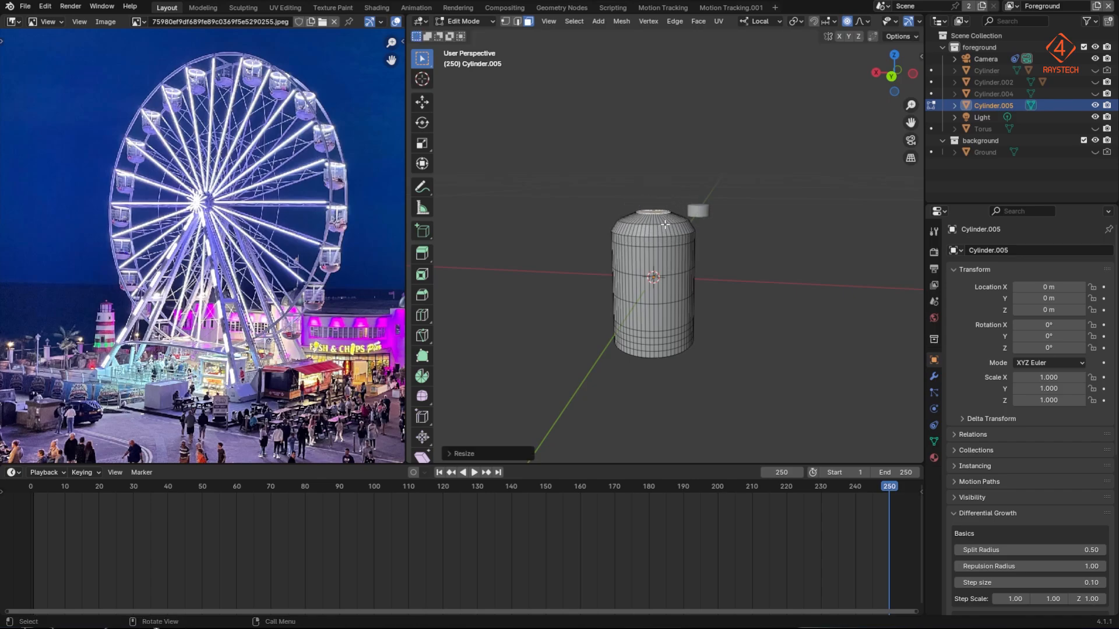
pyautogui.press('g')
pyautogui.press('z')
pyautogui.click(665, 225)
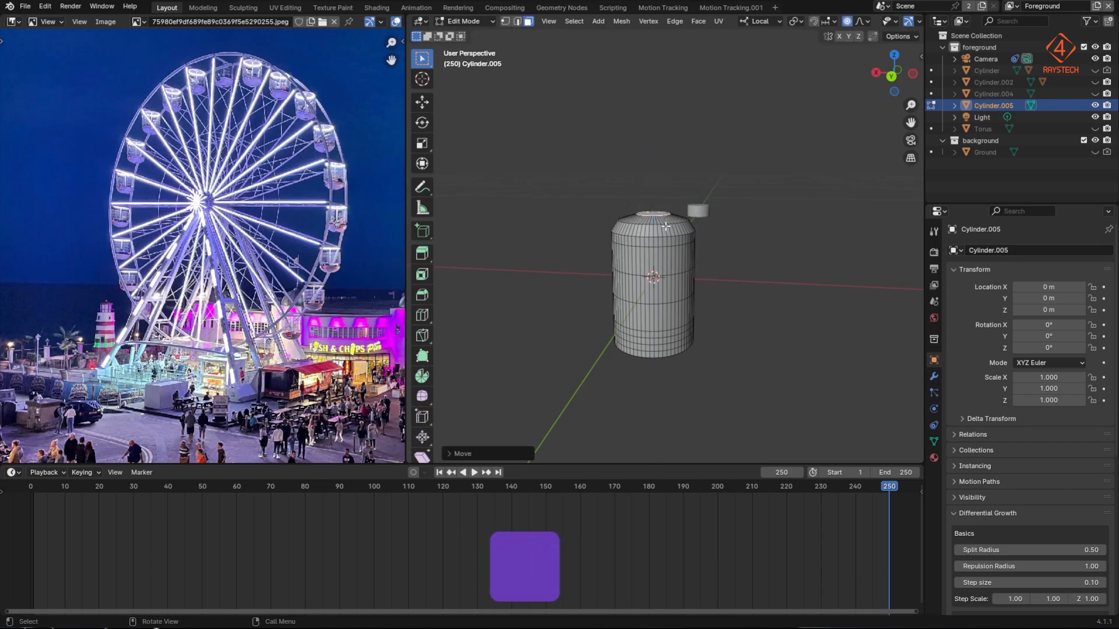
# Step: Scale the bottom edge loop to about 0.45 with smooth proportional editing to taper the cylinder's lower end
pyautogui.moveTo(665, 225); pyautogui.dragTo(636, 268, button='middle')
pyautogui.click(637, 268)
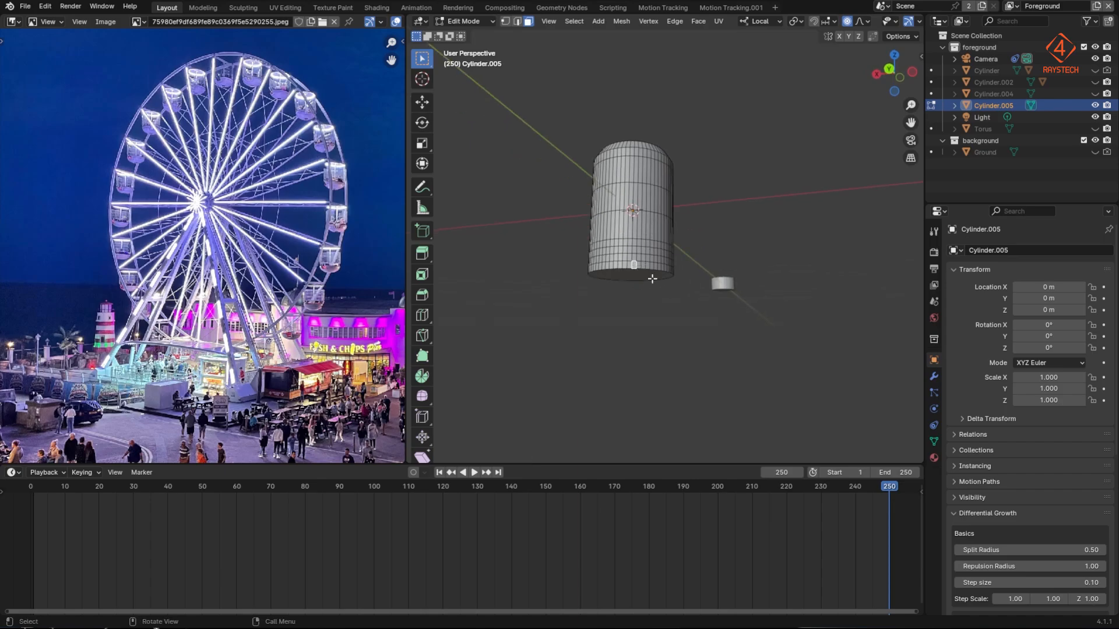
pyautogui.keyDown('alt'); pyautogui.click(628, 278); pyautogui.keyUp('alt')
pyautogui.press('s')
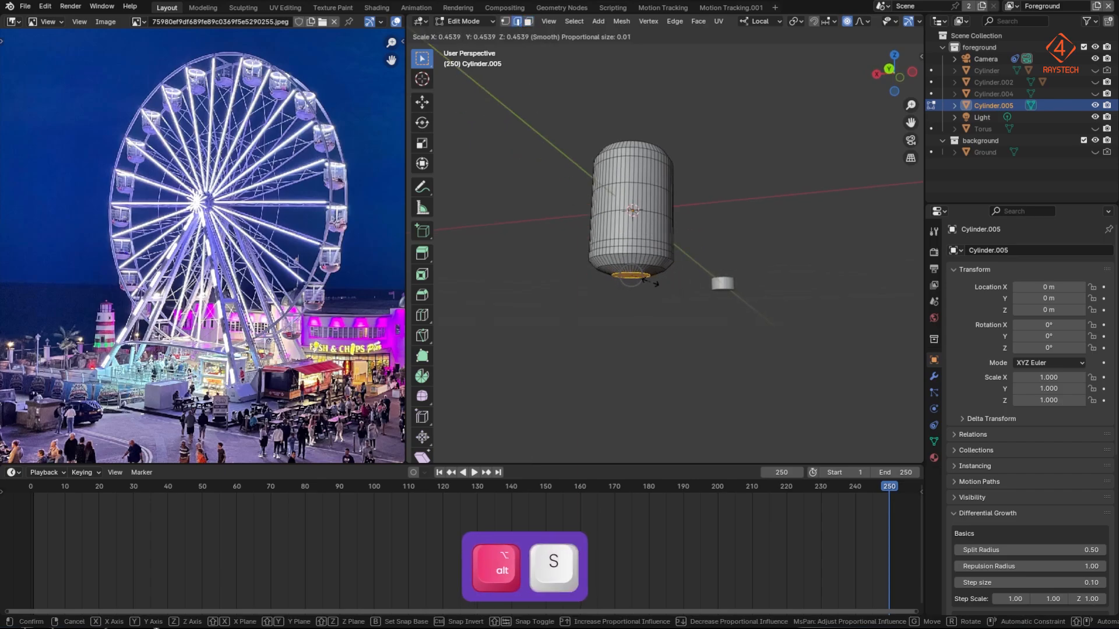
pyautogui.click(647, 281)
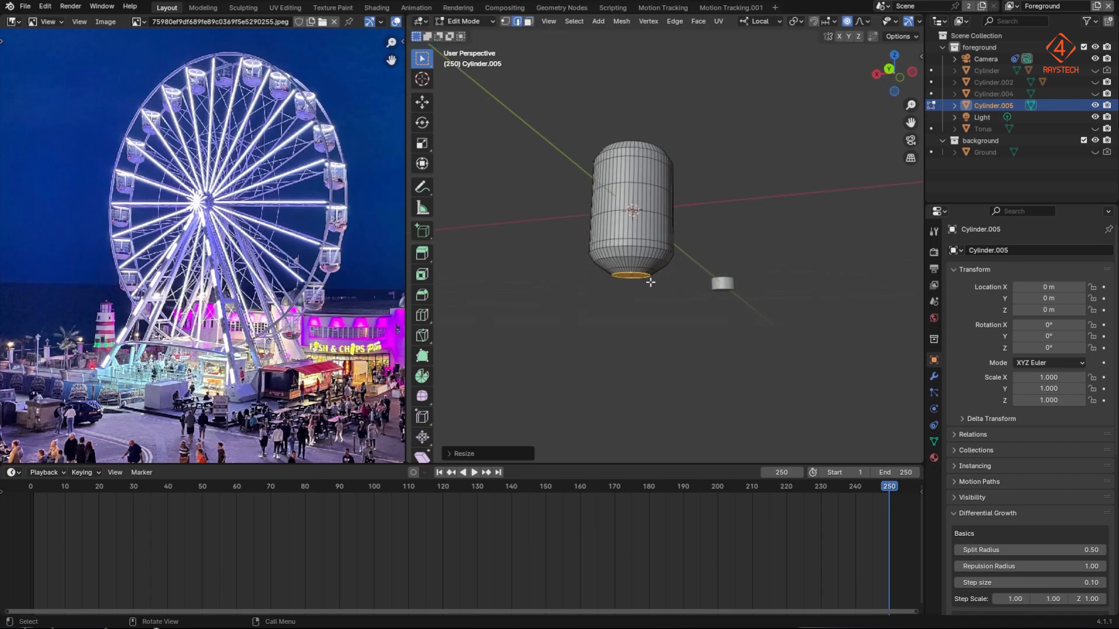
# Step: Scale the top edge loop to about 0.82 in back view with a proportional size of 0.02
pyautogui.moveTo(647, 281); pyautogui.dragTo(688, 296, button='middle')
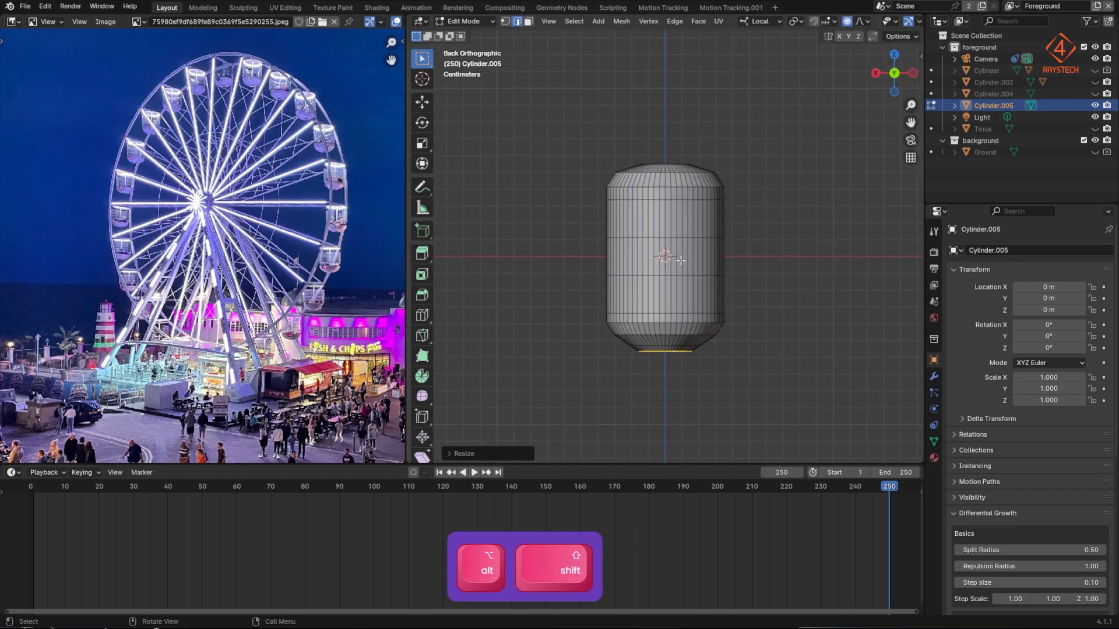
pyautogui.keyDown('alt'); pyautogui.click(663, 164); pyautogui.keyUp('alt')
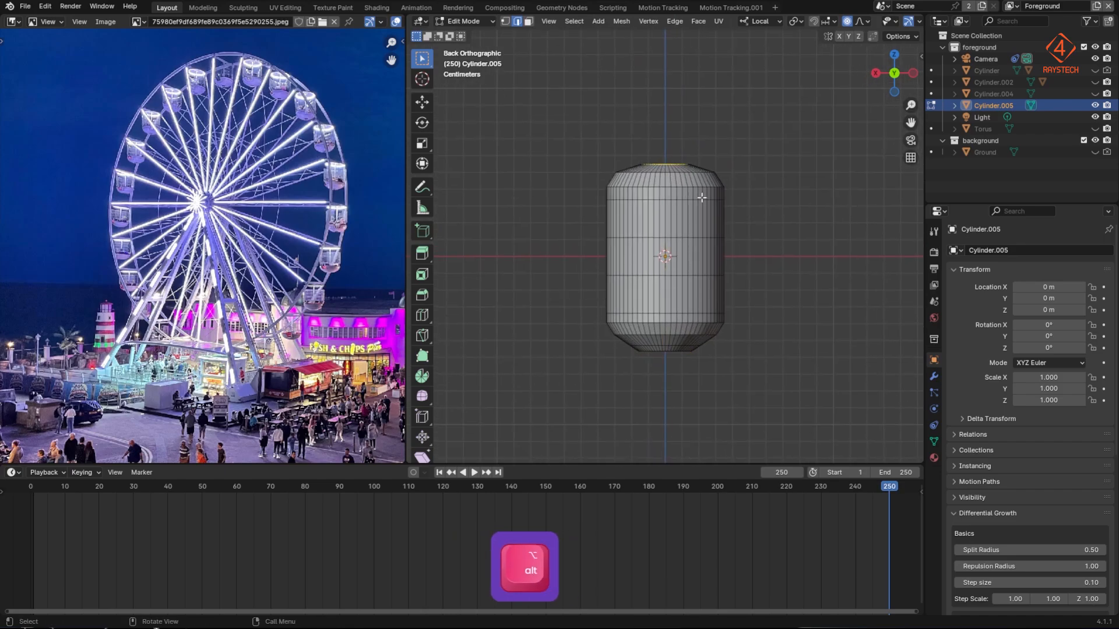
pyautogui.press('s')
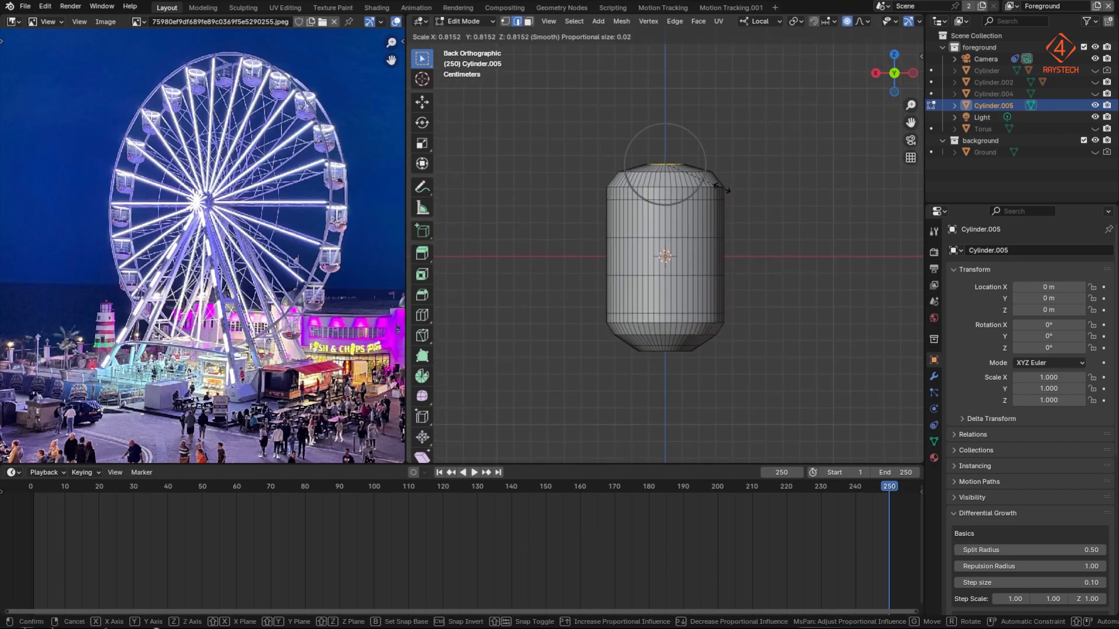
# Step: Shift the two middle edge loops upward along the cylinder's height, raising the lower one about 0.013 m along Z
pyautogui.press('g')
pyautogui.press('g')
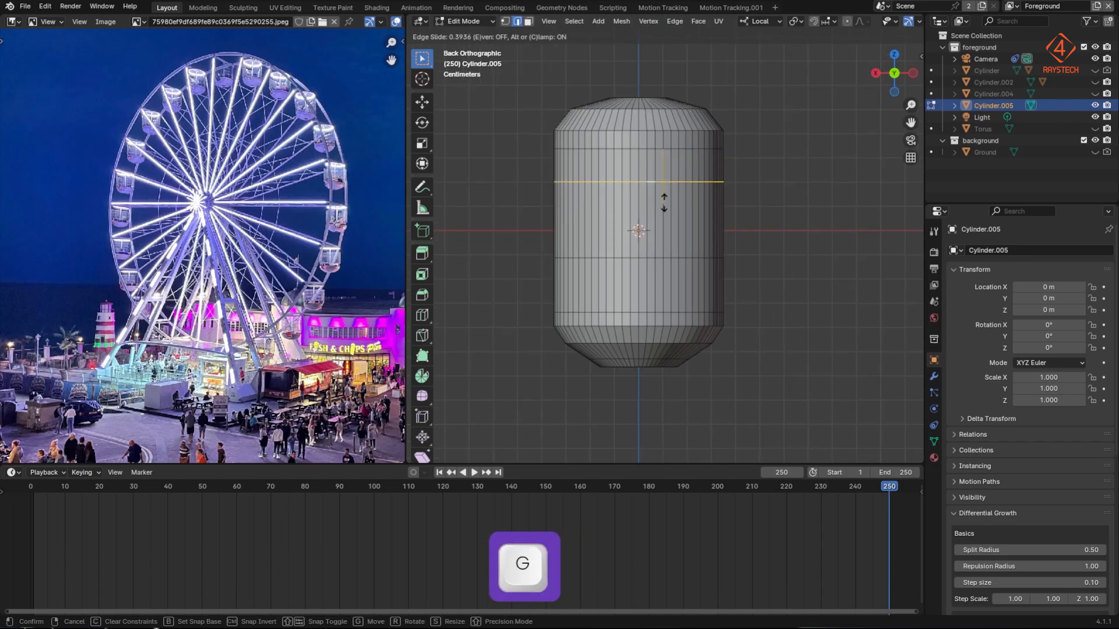
pyautogui.press('z')
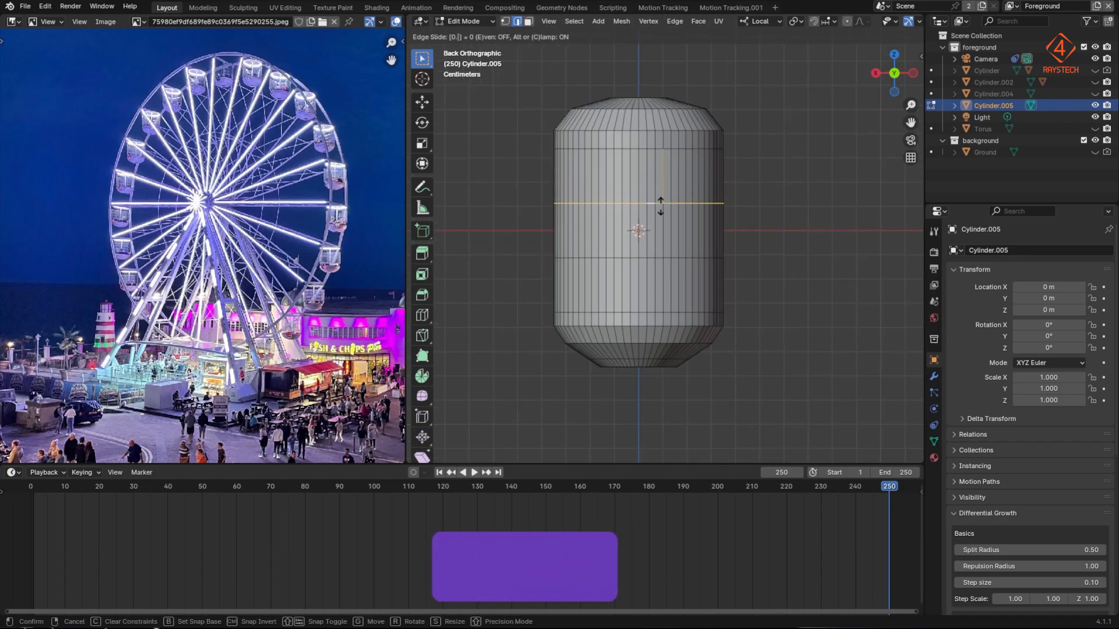
pyautogui.press('Escape')
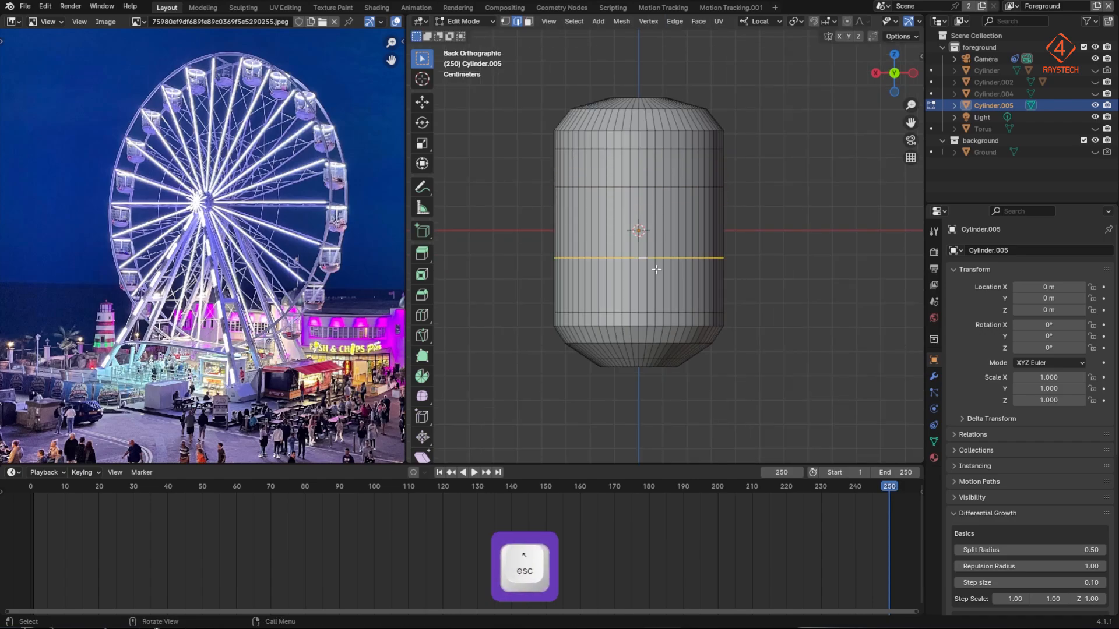
pyautogui.press('g')
pyautogui.press('z')
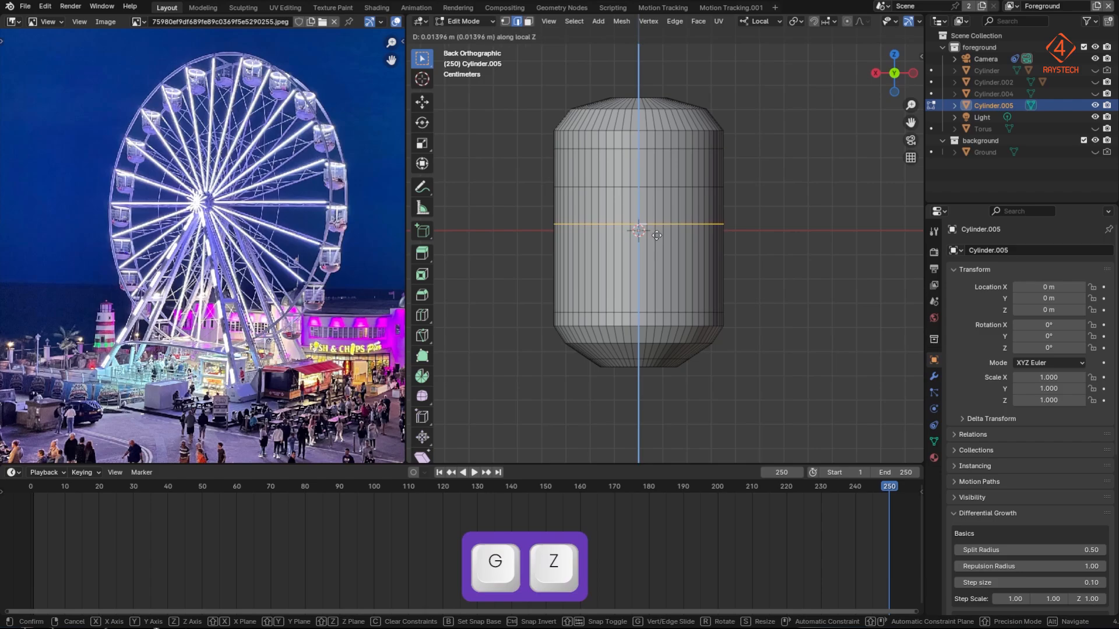
pyautogui.click(657, 239)
# Step: Move the lowest edge loop of the cylinder's straight section upward along Z to space the three middle loops evenly
pyautogui.keyDown('alt'); pyautogui.click(659, 317); pyautogui.keyUp('alt')
pyautogui.press('g')
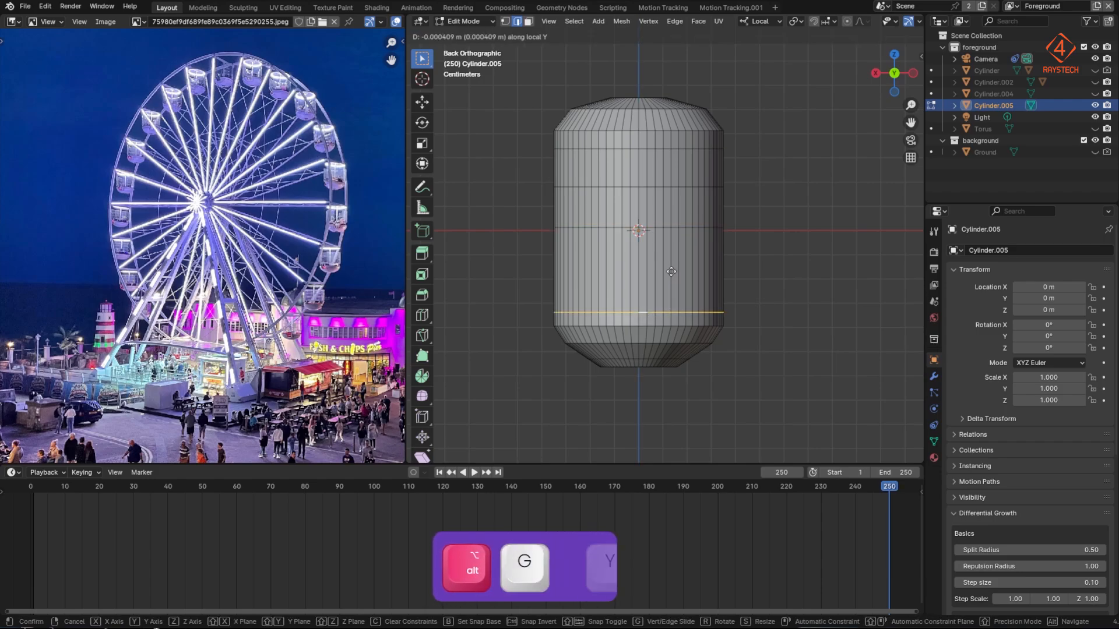
pyautogui.press('y')
pyautogui.press('z')
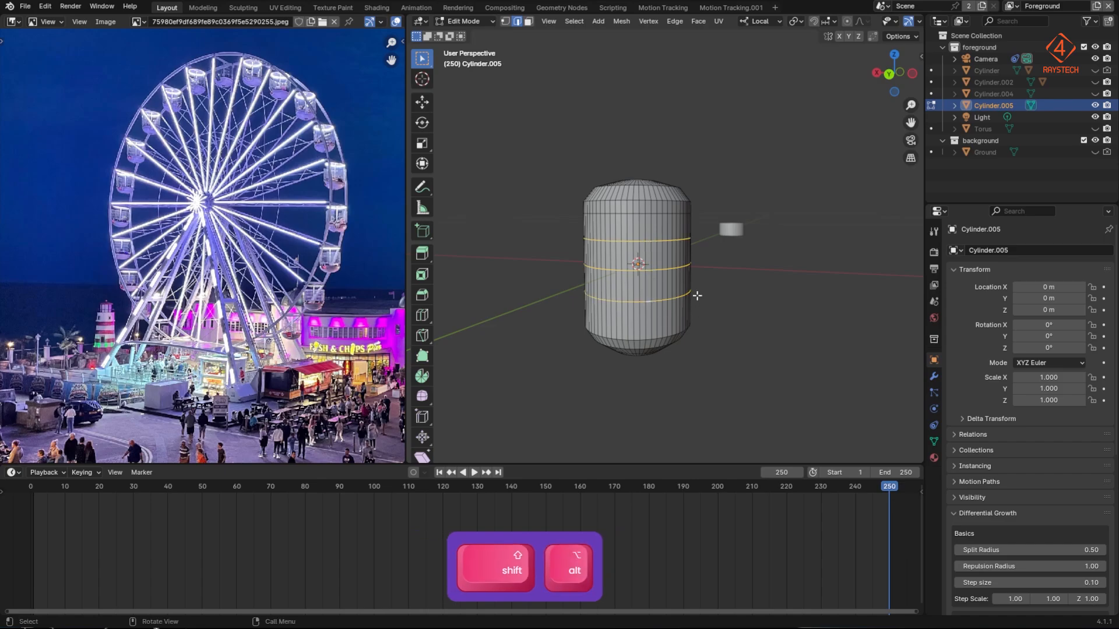
# Step: Bevel the three middle edge loops with 2 segments and a width of about 0.00125 m
pyautogui.scroll(2, 697, 296)
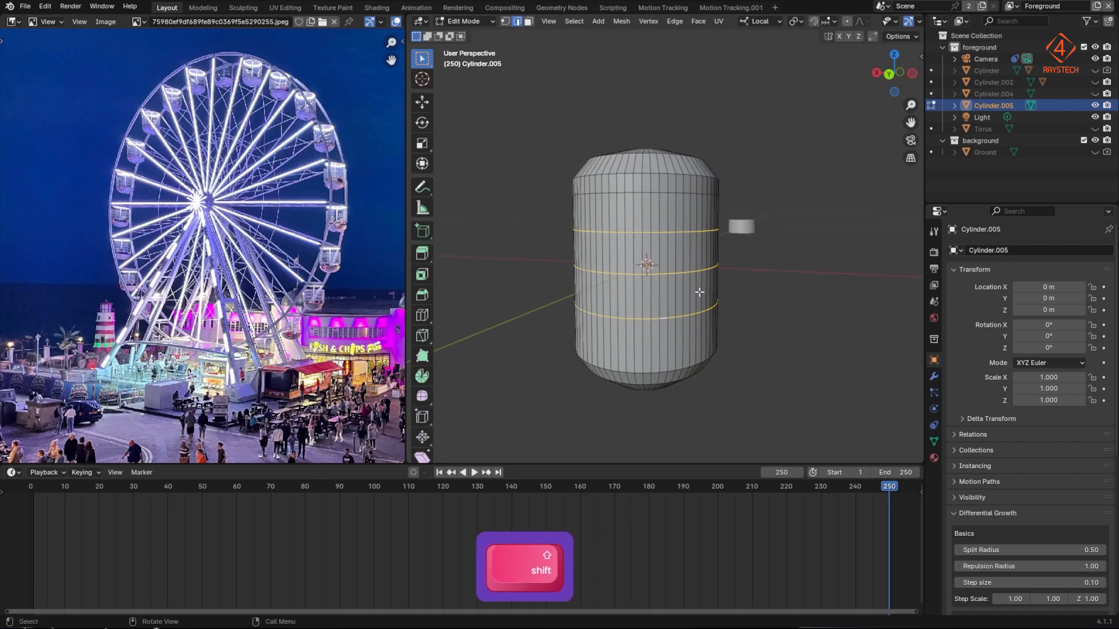
pyautogui.hotkey('ctrl', 'b')
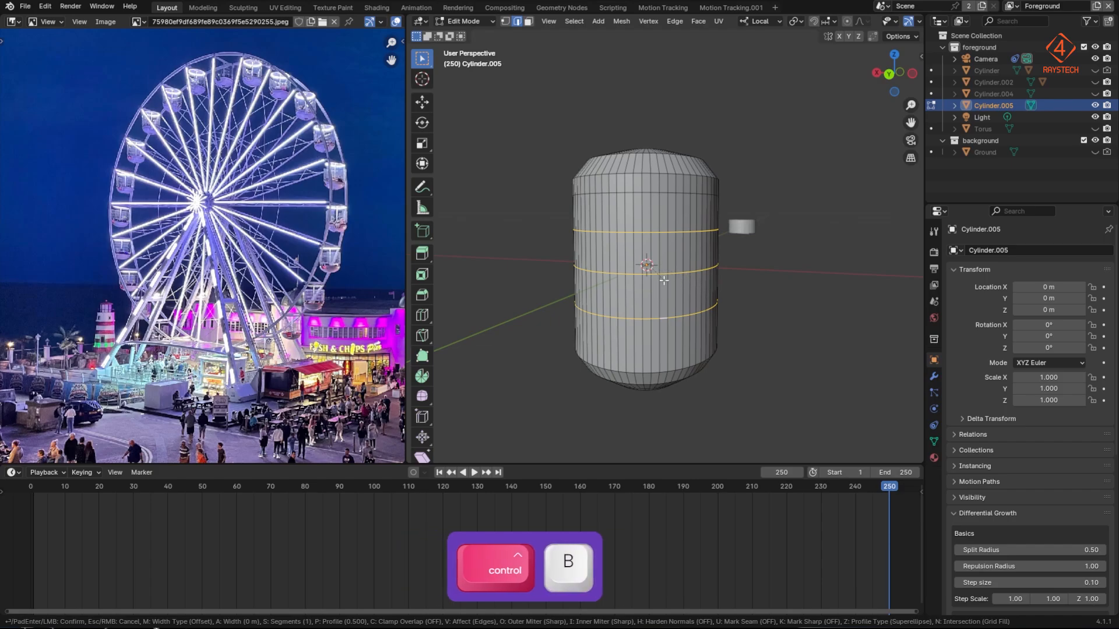
pyautogui.scroll(3, 667, 285)
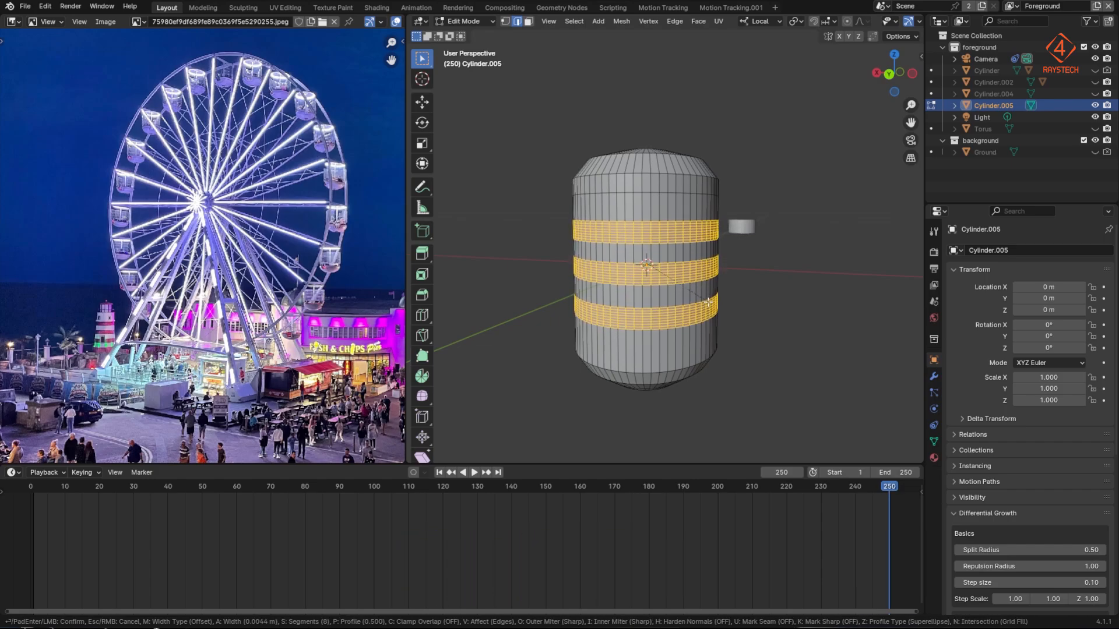
pyautogui.scroll(3, 708, 302)
pyautogui.scroll(-10, 709, 302)
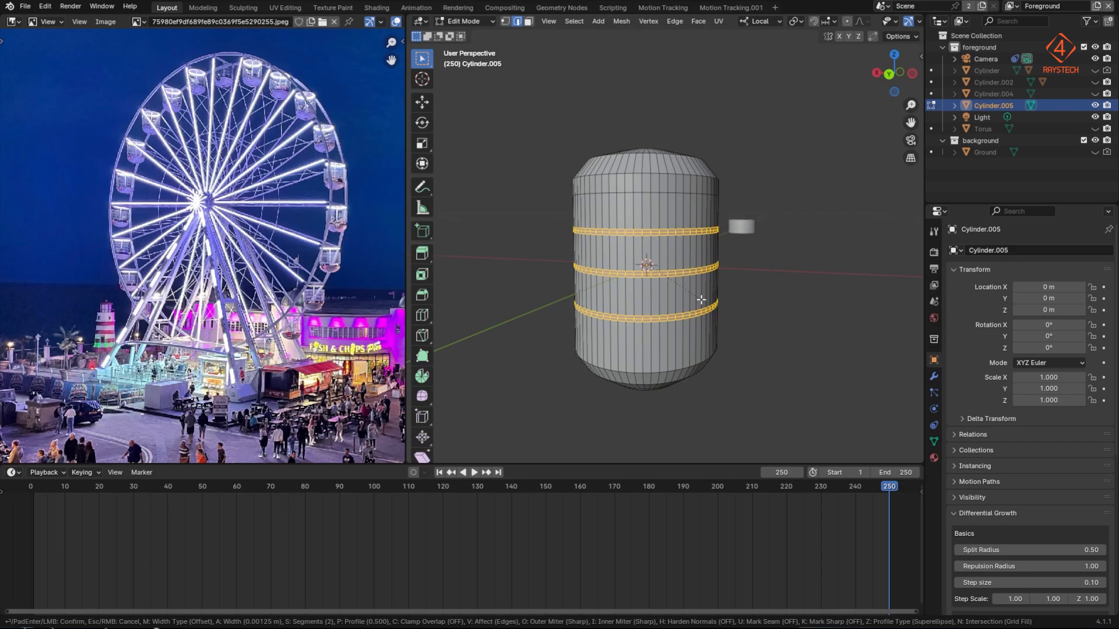
# Step: Scale the centre edge loop of the uppermost bevel to 0.95 to form an inset groove
pyautogui.press('s')
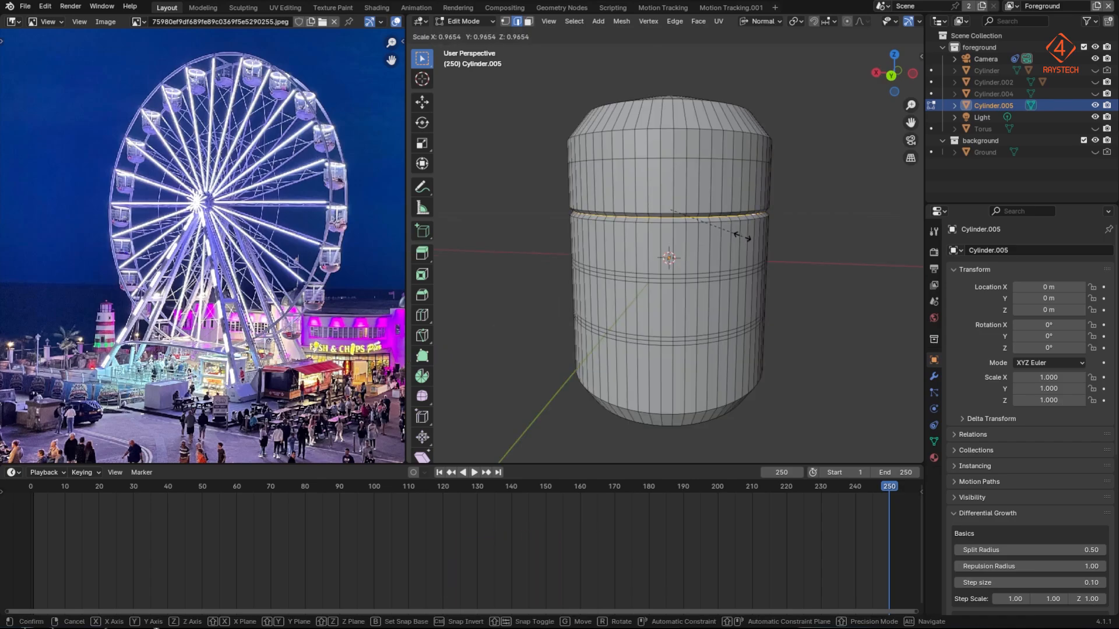
pyautogui.write('0.9')
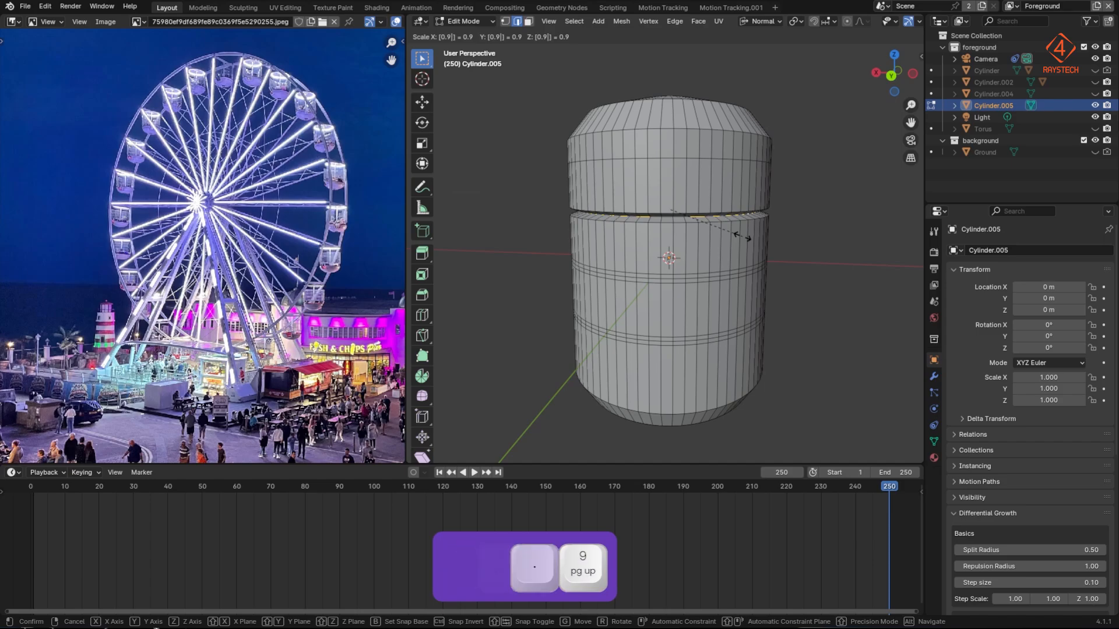
pyautogui.press('BackSpace')
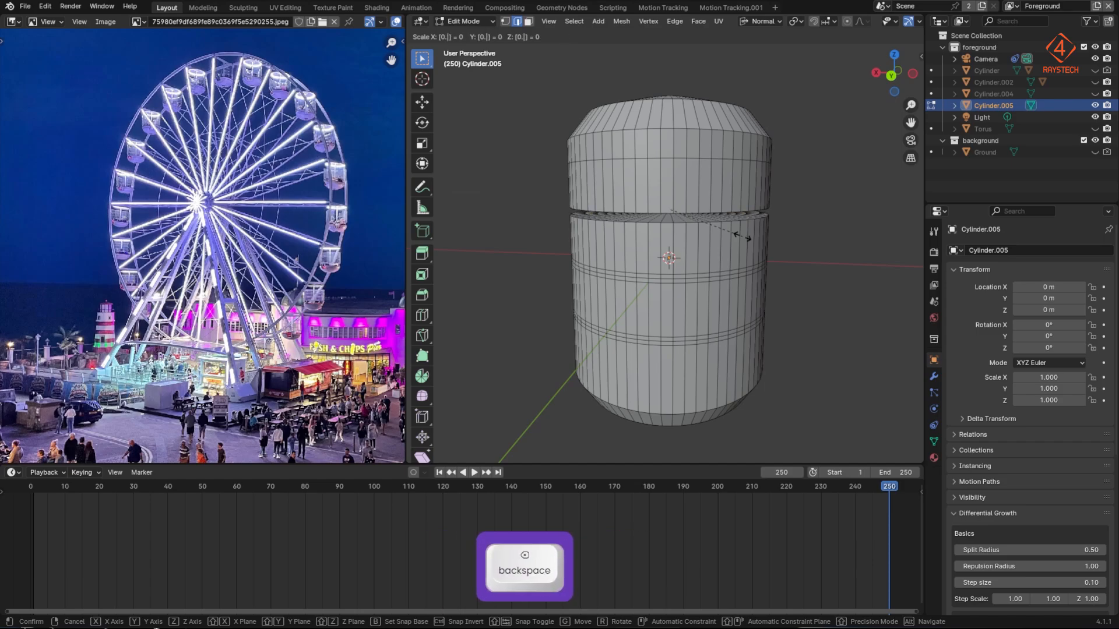
pyautogui.write('99')
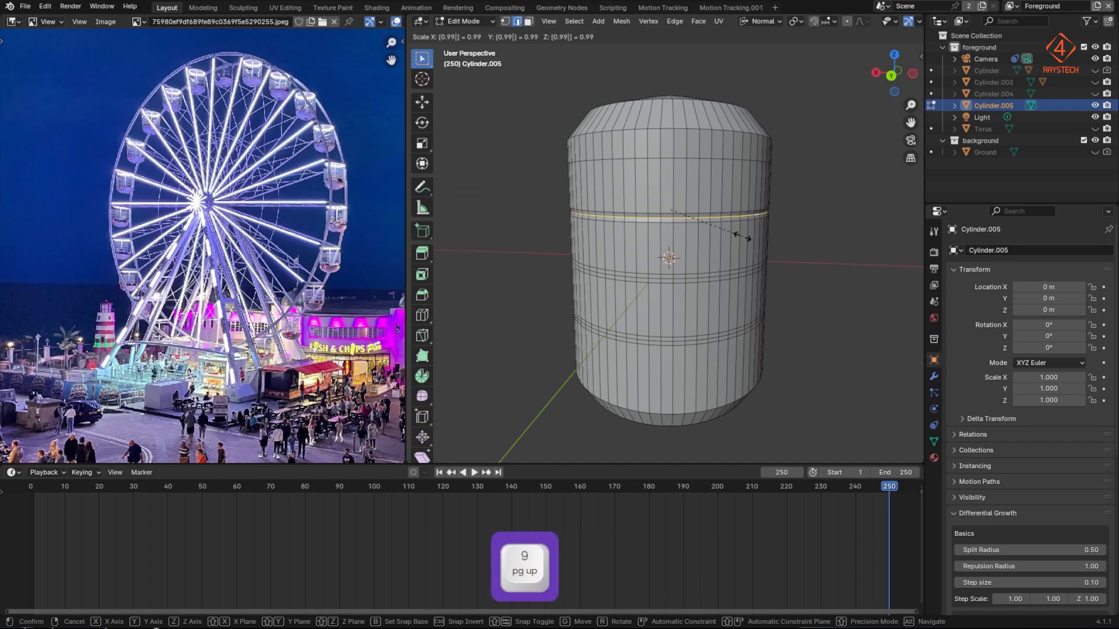
pyautogui.press('BackSpace')
pyautogui.write('5')
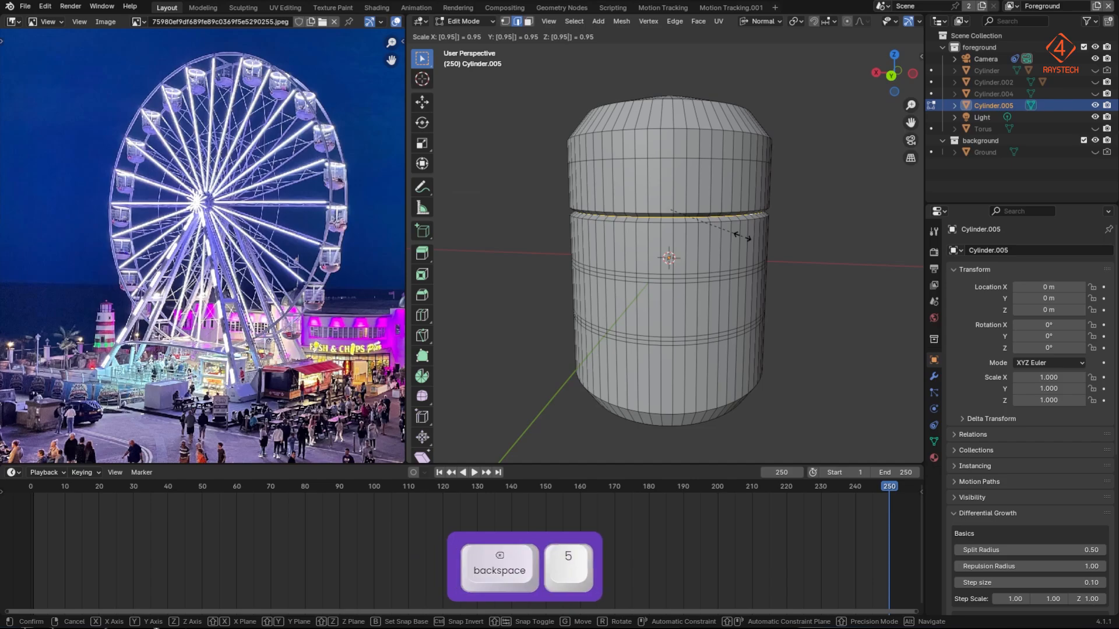
pyautogui.press('Return')
# Step: Repeat the 0.95 scaling on the centre edge loops of the middle and lowest bevels
pyautogui.keyDown('alt'); pyautogui.keyDown('shift'); pyautogui.click(680, 275); pyautogui.keyUp('shift'); pyautogui.keyUp('alt')
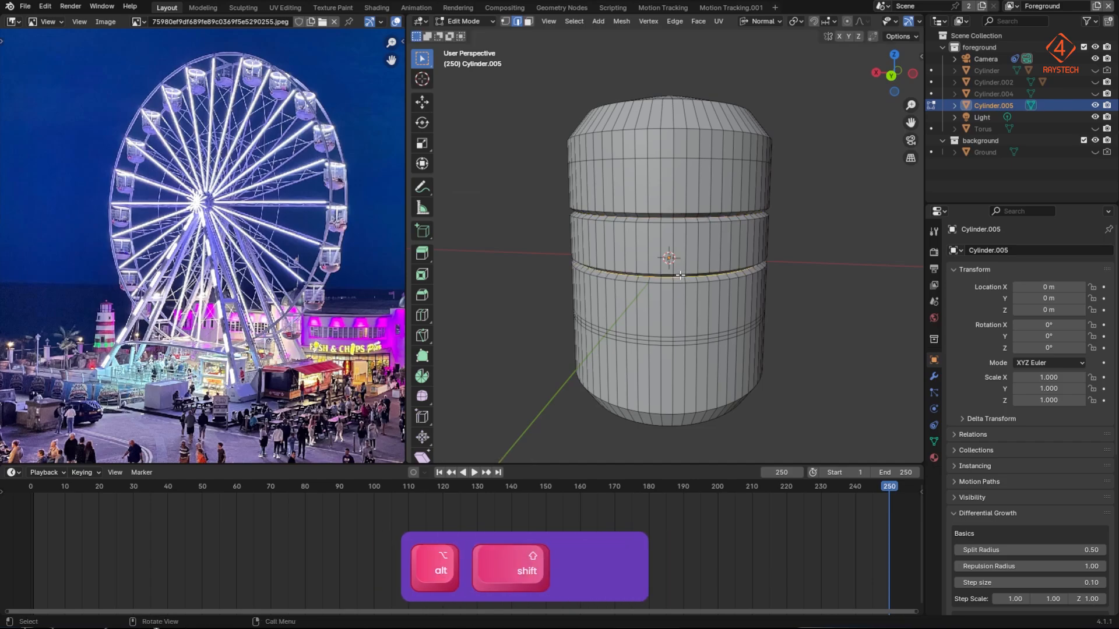
pyautogui.keyDown('alt'); pyautogui.click(669, 341); pyautogui.keyUp('alt')
pyautogui.hotkey('shift', 'r')
pyautogui.moveTo(721, 322)
pyautogui.mouseDown(button='middle')
pyautogui.moveTo(741, 309)
pyautogui.moveTo(725, 312)
pyautogui.mouseUp(button='middle')
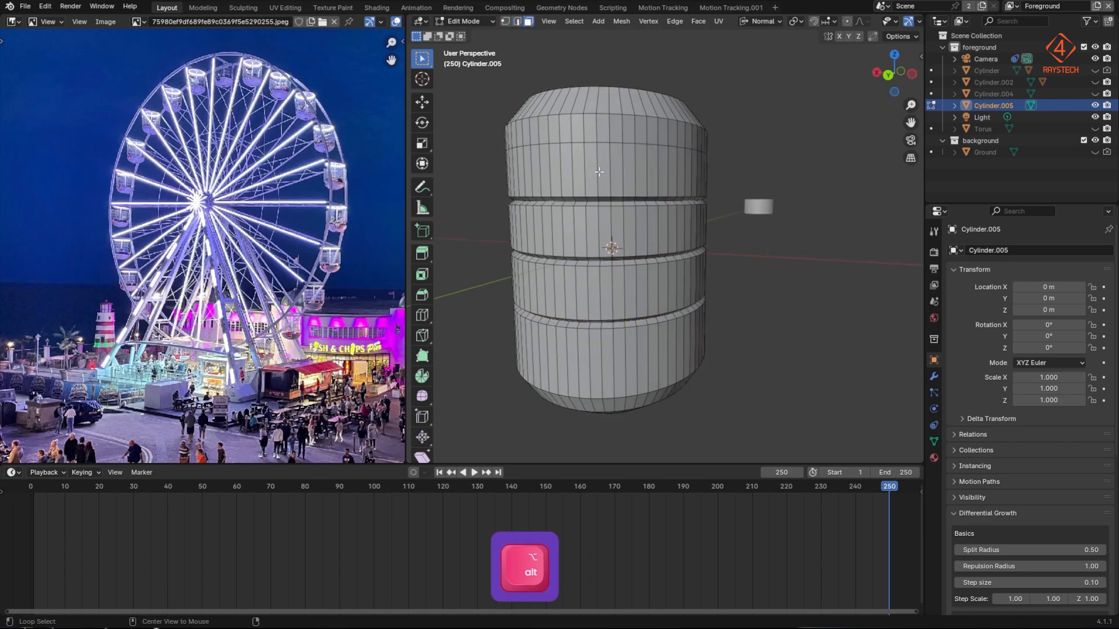
# Step: Select the three face bands above and between the grooves and add a vertex group named Glassmirror
pyautogui.keyDown('alt'); pyautogui.click(599, 172); pyautogui.keyUp('alt')
pyautogui.keyDown('alt'); pyautogui.keyDown('shift'); pyautogui.click(604, 232); pyautogui.keyUp('shift'); pyautogui.keyUp('alt')
pyautogui.keyDown('alt'); pyautogui.keyDown('shift'); pyautogui.click(594, 291); pyautogui.keyUp('shift'); pyautogui.keyUp('alt')
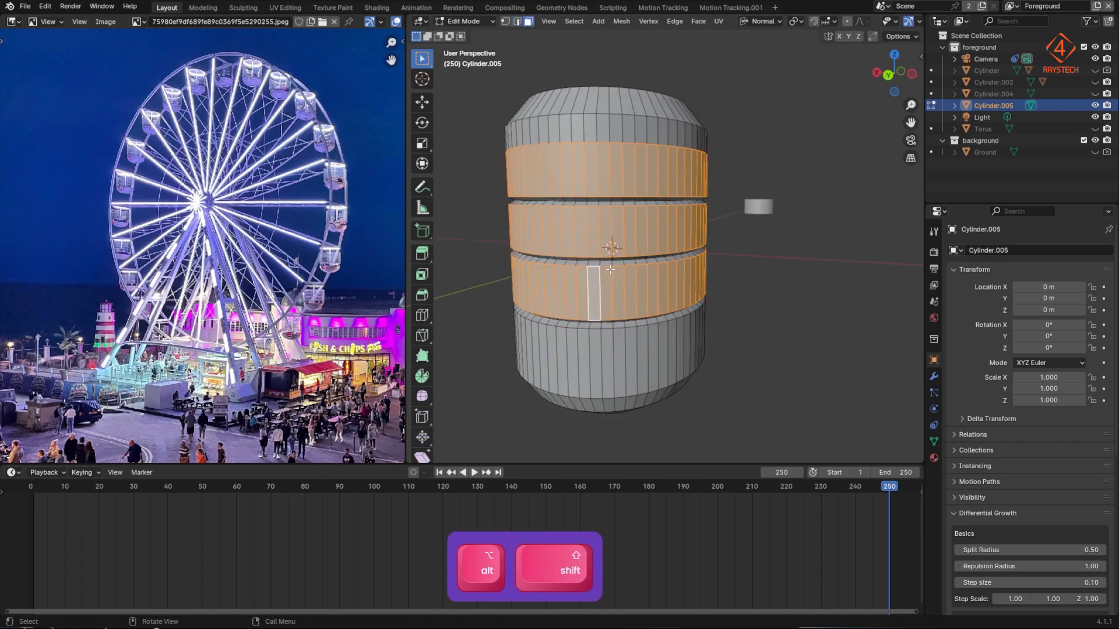
pyautogui.click(934, 441)
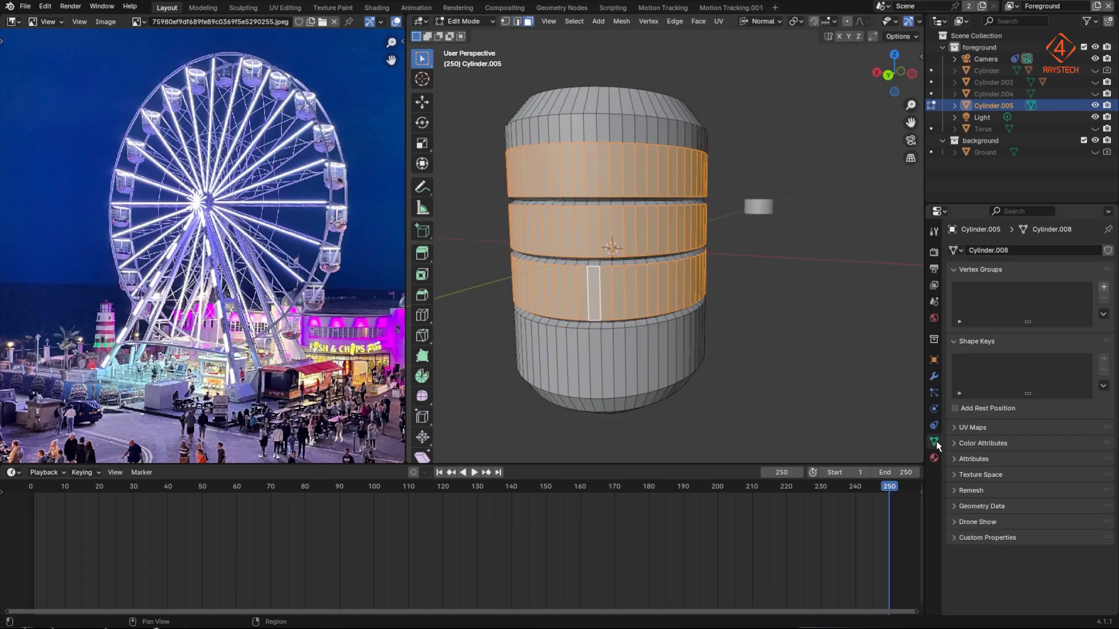
pyautogui.click(1104, 287)
pyautogui.click(998, 290)
pyautogui.write('G')
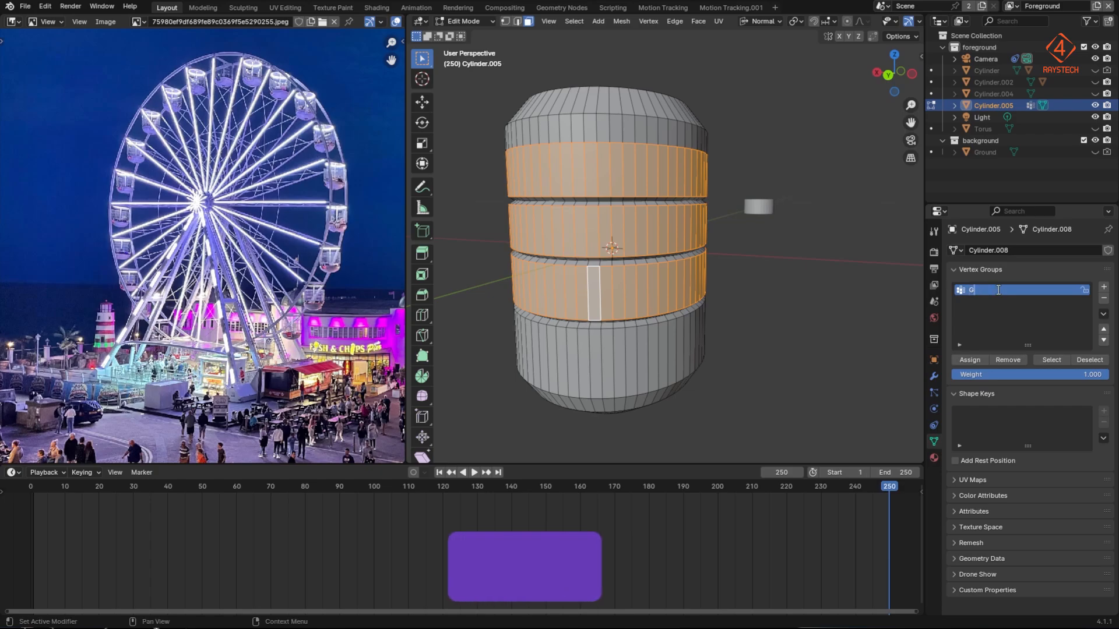
pyautogui.write('lassmirror')
pyautogui.press('Return')
# Step: Assign the selected face bands to the Glassmirror group, check it by reselecting the group, and return to Object Mode
pyautogui.click(981, 362)
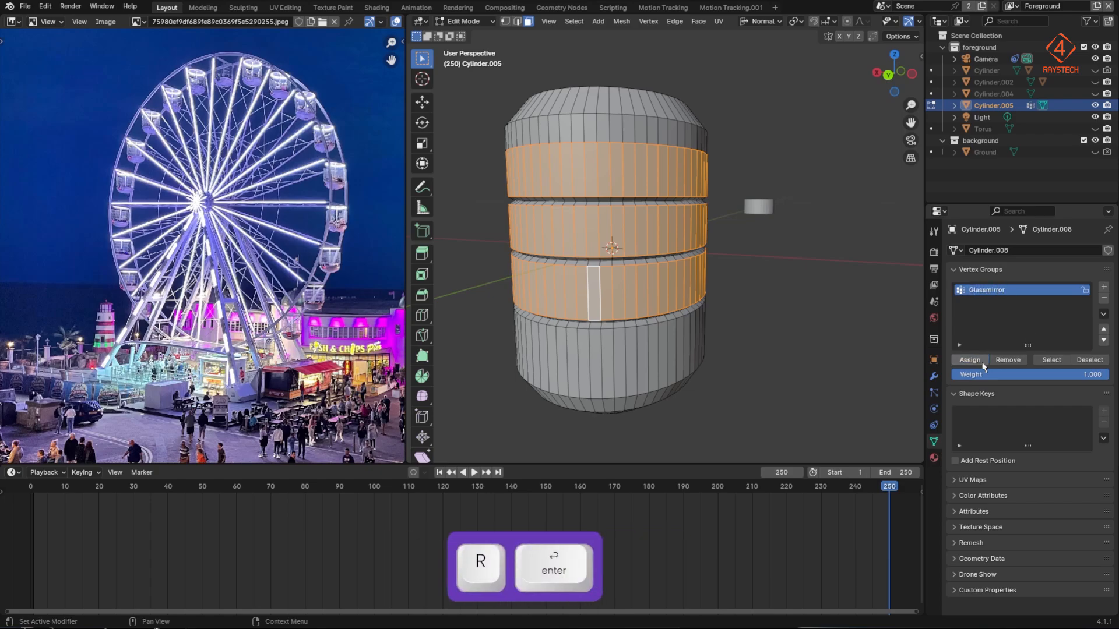
pyautogui.click(1088, 360)
pyautogui.click(1054, 361)
pyautogui.click(1089, 360)
pyautogui.press('Tab')
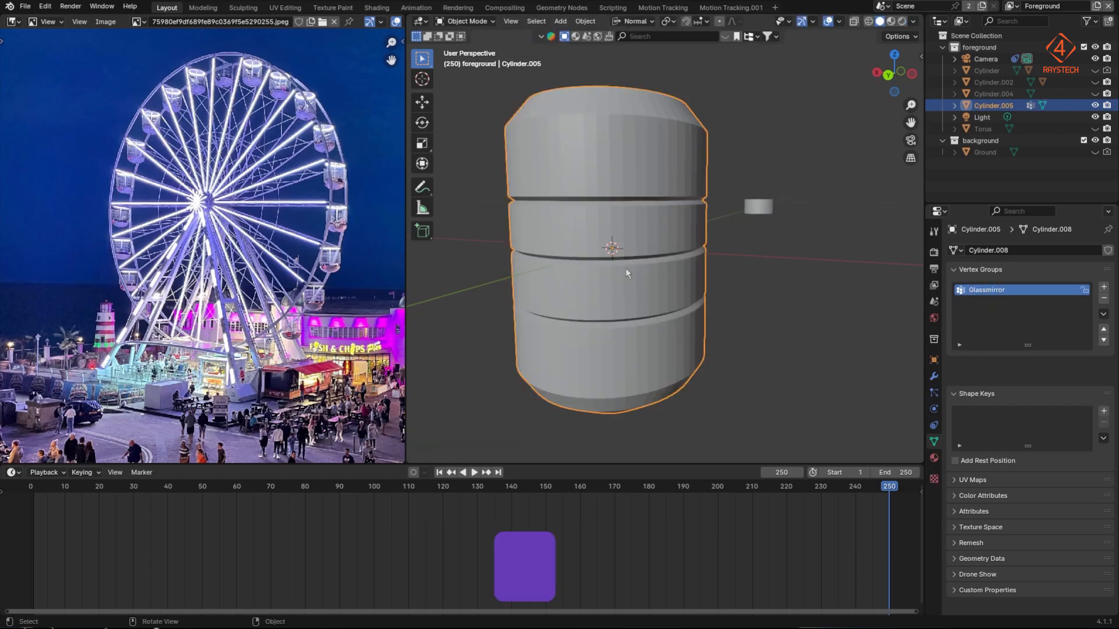
# Step: Shade the cylinder smooth by angle and add a Subdivision Surface modifier with a viewport level of 2
pyautogui.click(933, 376)
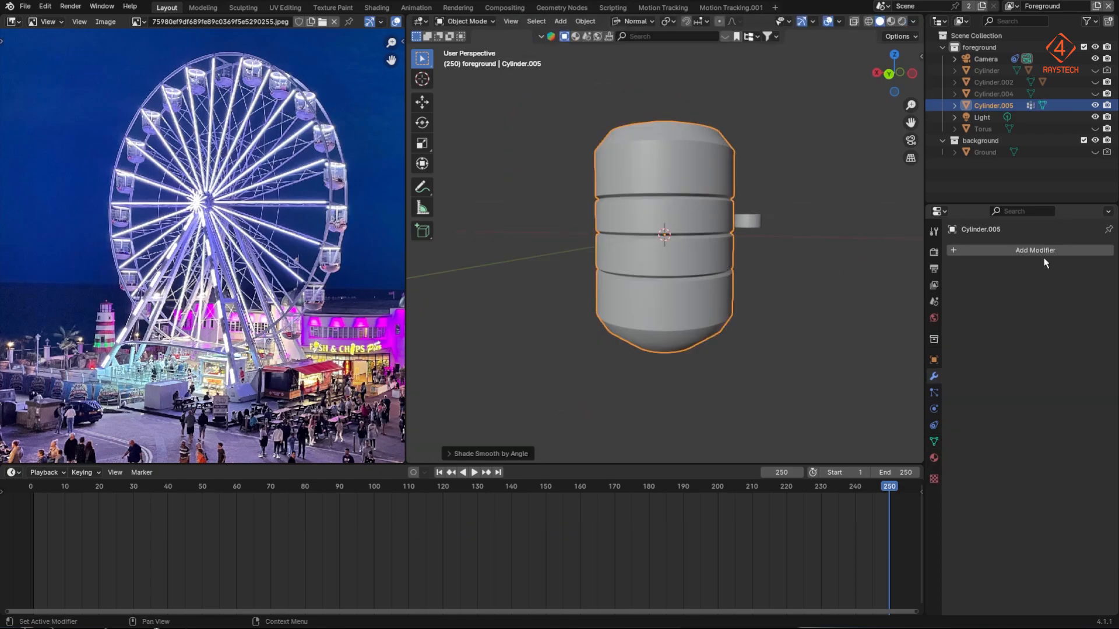
pyautogui.click(1025, 251)
pyautogui.write('subdi')
pyautogui.press('Return')
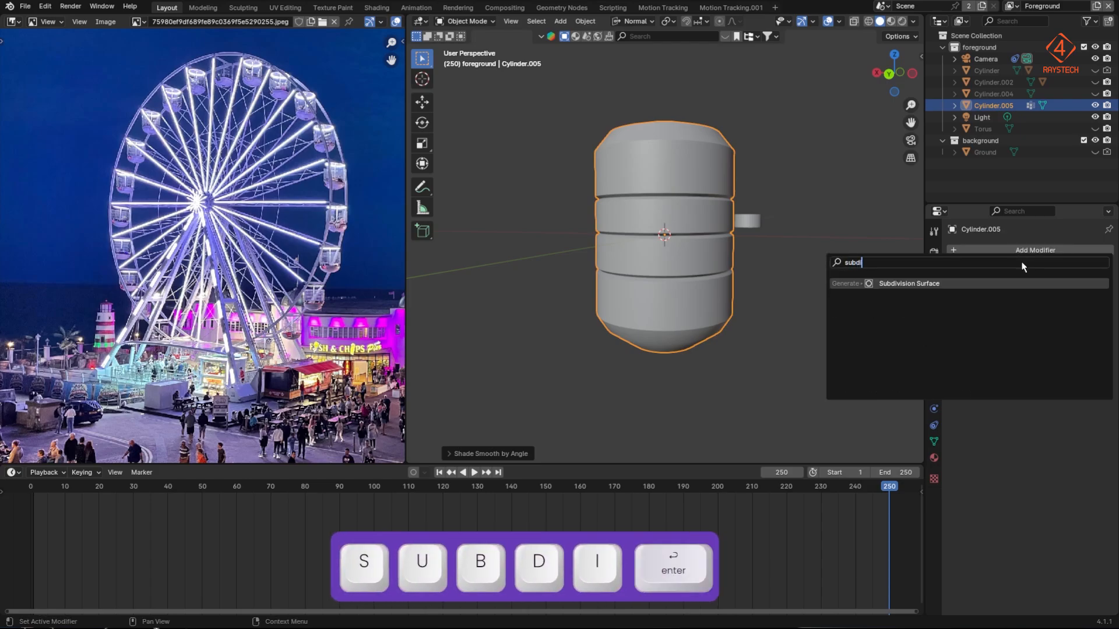
pyautogui.scroll(3, 698, 283)
pyautogui.hotkey('ctrl', '2')
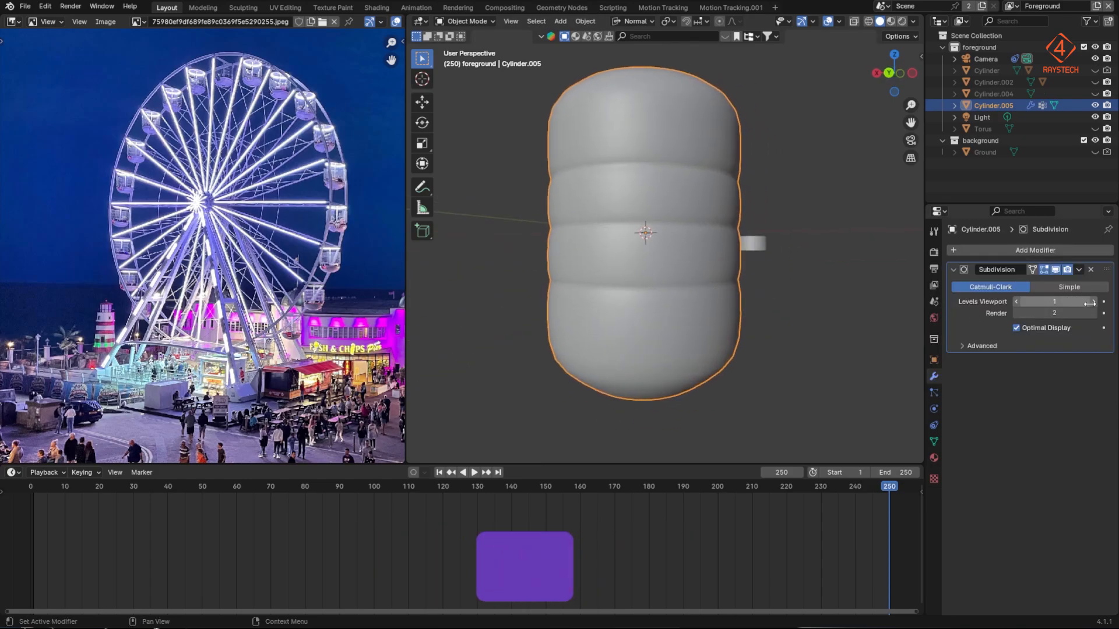
pyautogui.moveTo(697, 276); pyautogui.dragTo(665, 266, button='middle')
# Step: Add an edge loop to the band below the lowest groove, slid by 0.9 towards the band's lower edge
pyautogui.press('Tab')
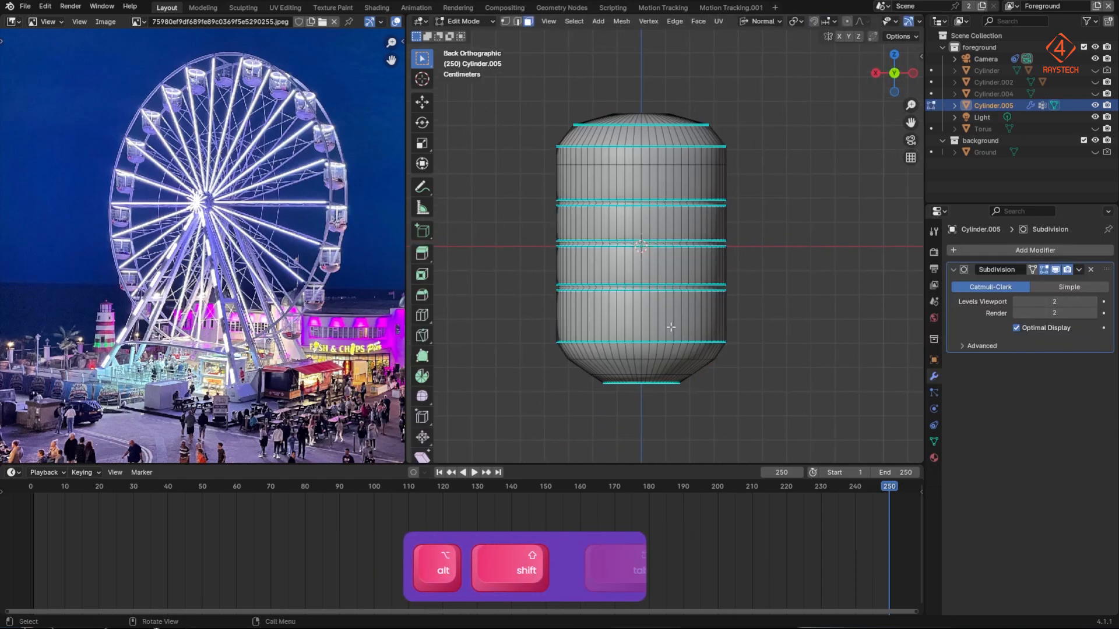
pyautogui.scroll(2, 664, 357)
pyautogui.keyDown('shift'); pyautogui.moveTo(665, 357); pyautogui.dragTo(653, 343, button='middle'); pyautogui.keyUp('shift')
pyautogui.hotkey('ctrl', 'r')
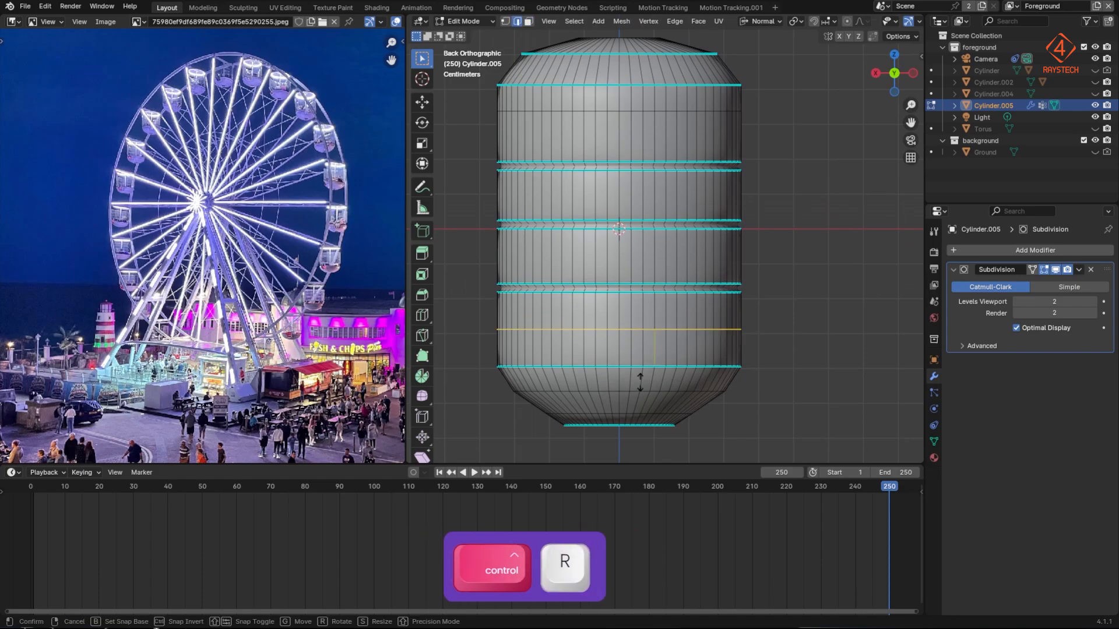
pyautogui.click(646, 365)
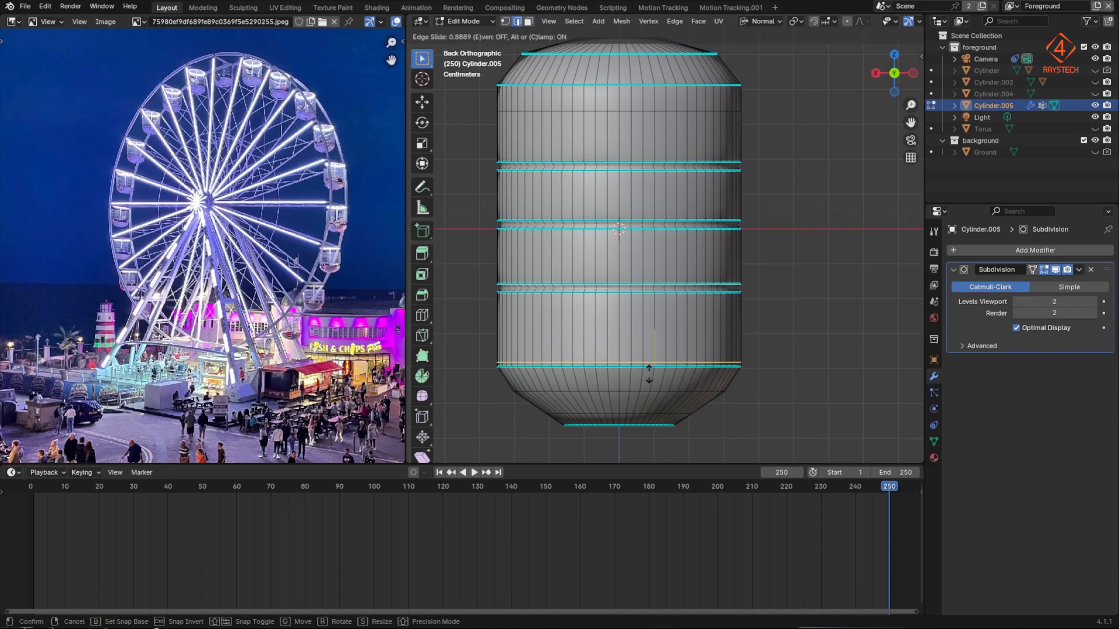
pyautogui.press('Return')
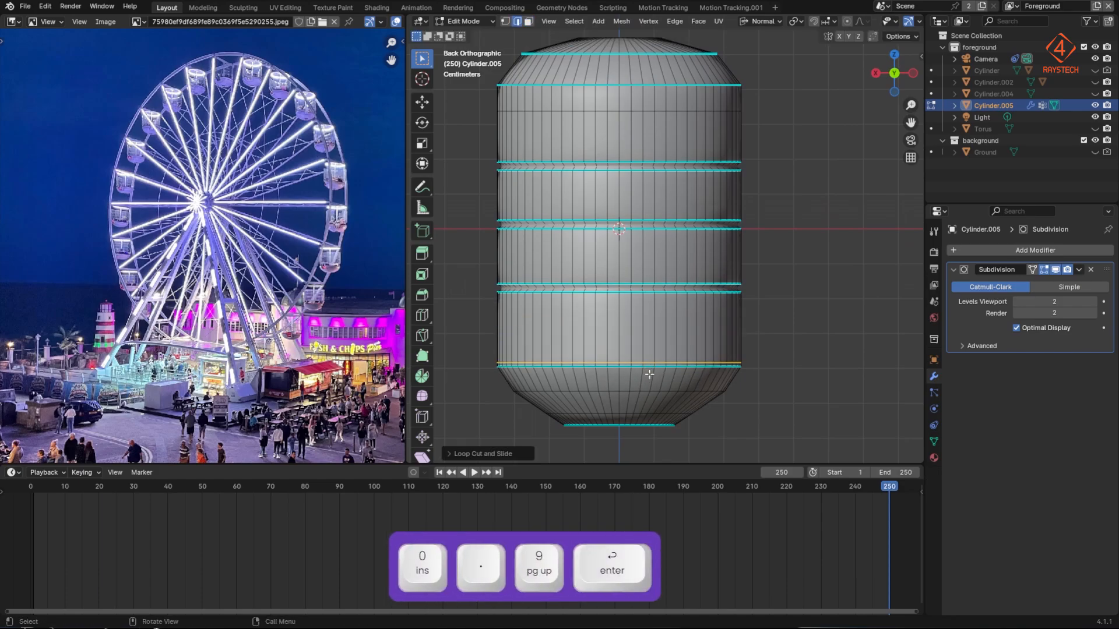
# Step: Add a second edge loop to the same lower band, slid by -0.9 to sit just below the lowest groove
pyautogui.hotkey('ctrl', 'r')
pyautogui.click(641, 326)
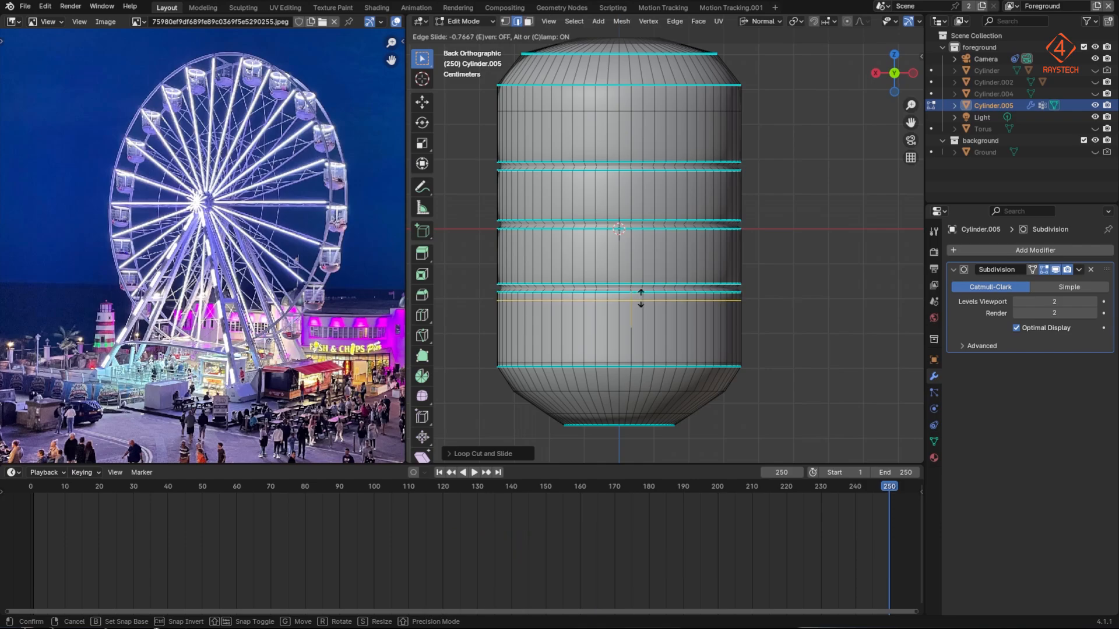
pyautogui.write('-0.9')
pyautogui.press('Return')
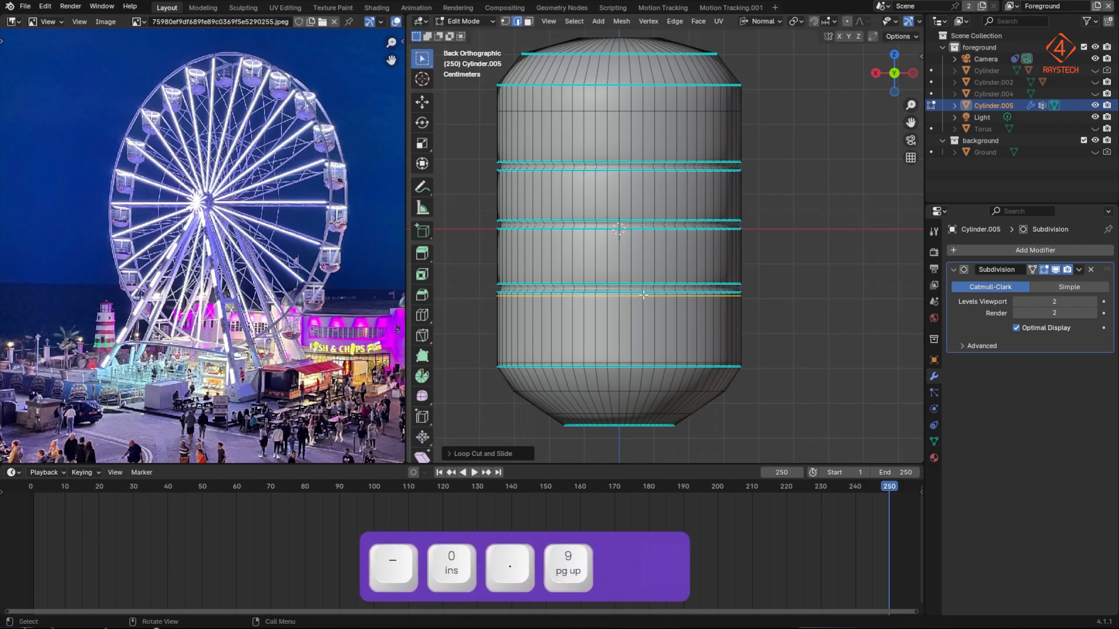
# Step: Add an edge loop in back view just below the upper edge of the cylinder's straight section
pyautogui.press('Tab')
pyautogui.moveTo(703, 345); pyautogui.dragTo(770, 343, button='middle')
pyautogui.press('ctrl+KP_1')
pyautogui.scroll(-4, 683, 309)
pyautogui.keyDown('shift'); pyautogui.moveTo(674, 309); pyautogui.dragTo(646, 329, button='middle'); pyautogui.keyUp('shift')
pyautogui.scroll(4, 706, 337)
pyautogui.press('Tab')
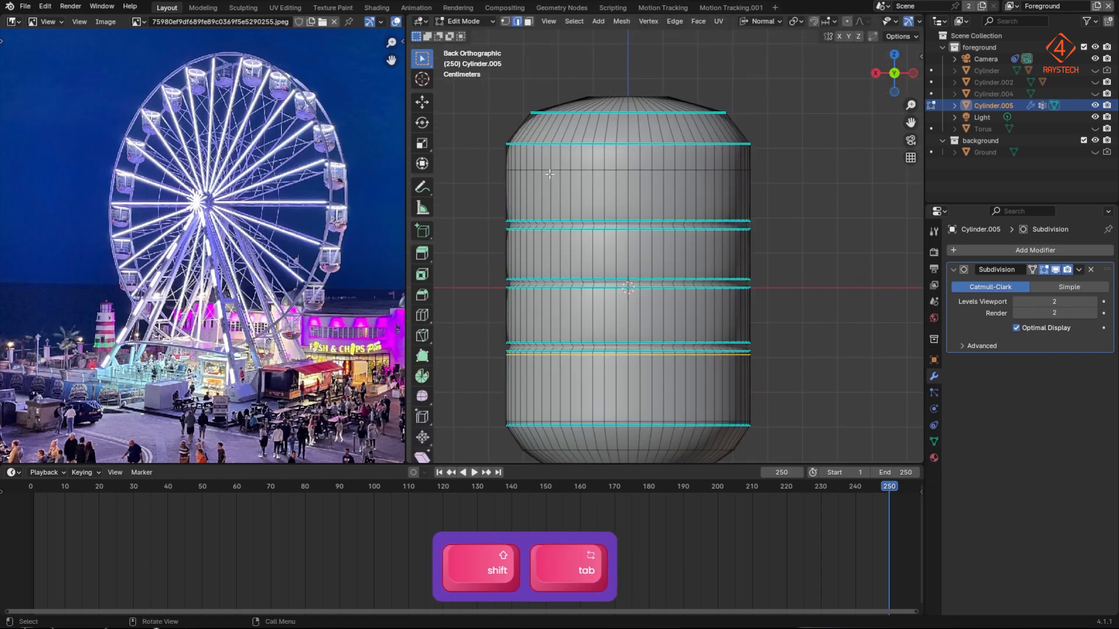
pyautogui.hotkey('ctrl', 'r')
pyautogui.press('Escape')
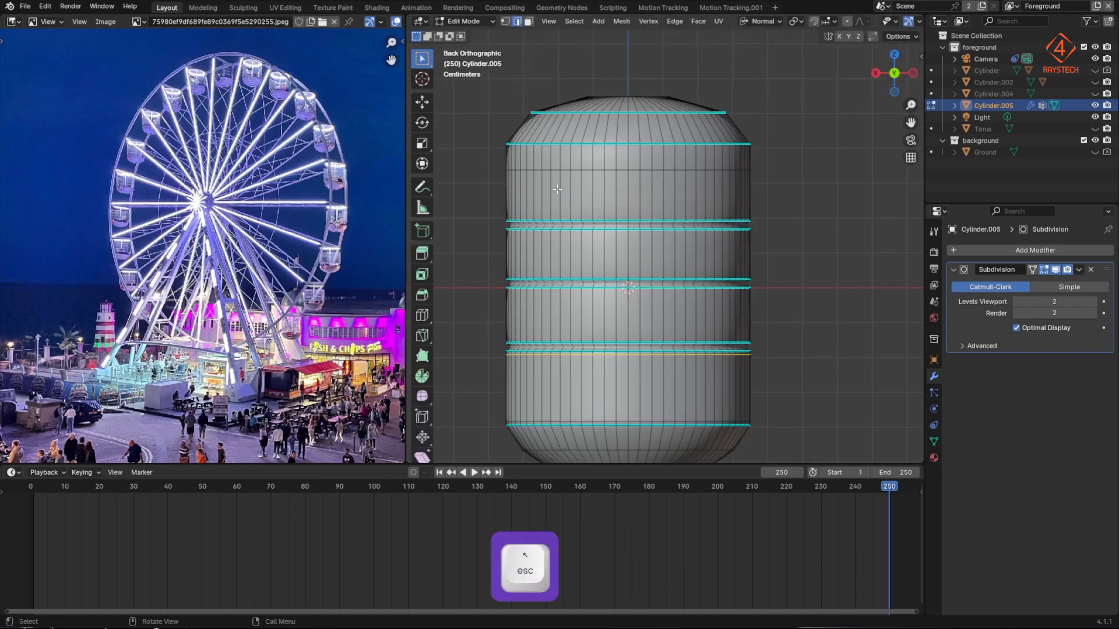
pyautogui.hotkey('ctrl', 'r')
pyautogui.click(555, 155)
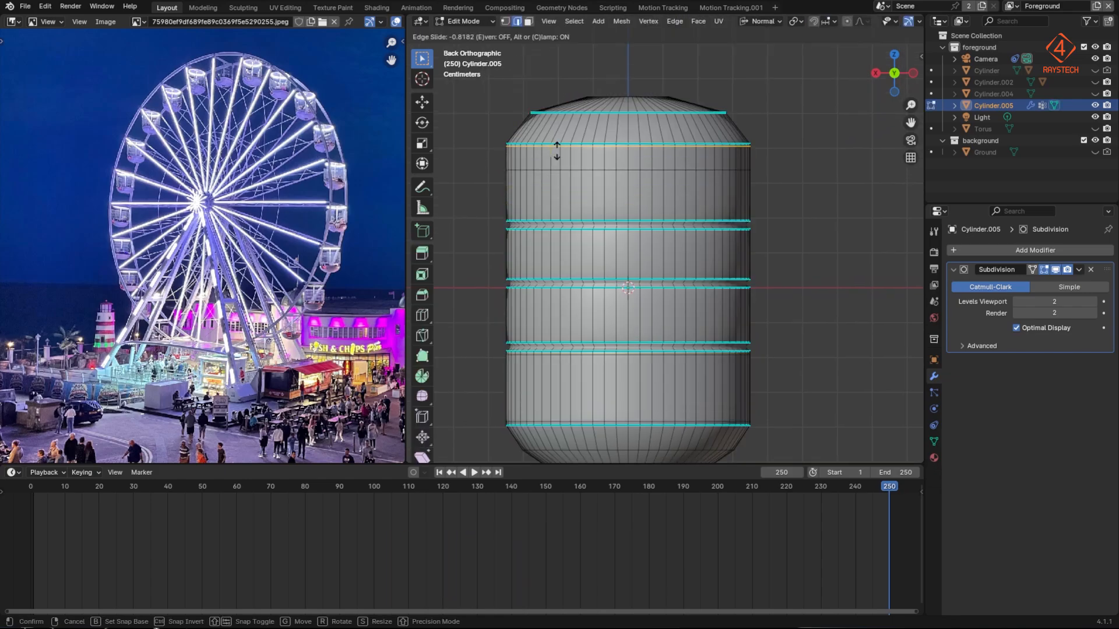
pyautogui.click(557, 151)
# Step: Add an edge loop slid by 0.9 to sit just above the uppermost groove
pyautogui.hotkey('ctrl', 'r')
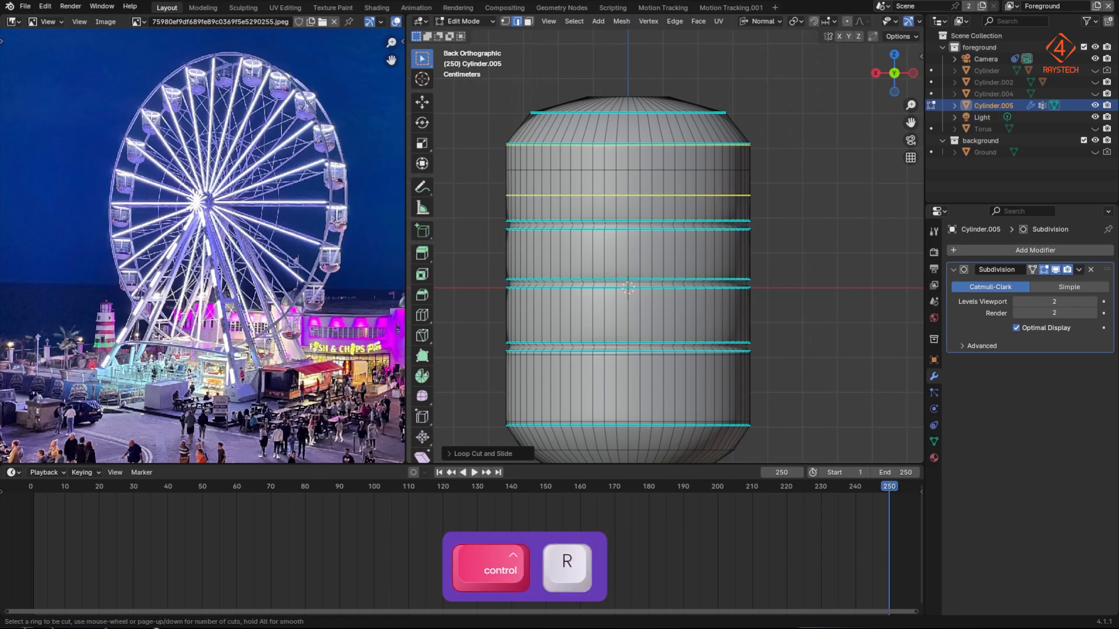
pyautogui.click(588, 225)
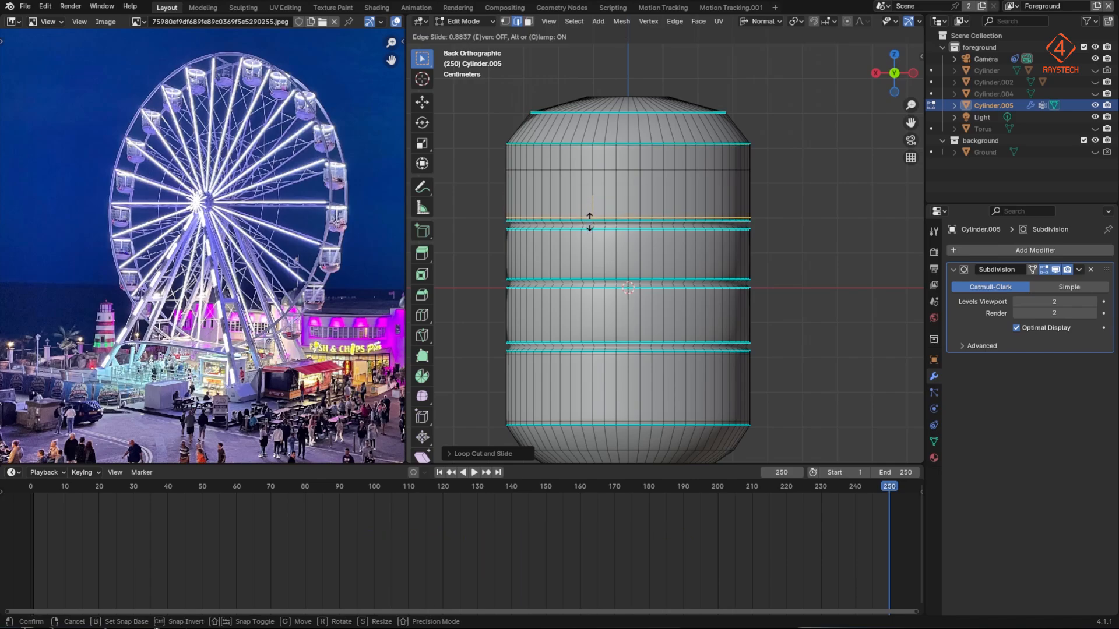
pyautogui.write('.09')
pyautogui.press('BackSpace')
pyautogui.press('BackSpace')
pyautogui.write('9')
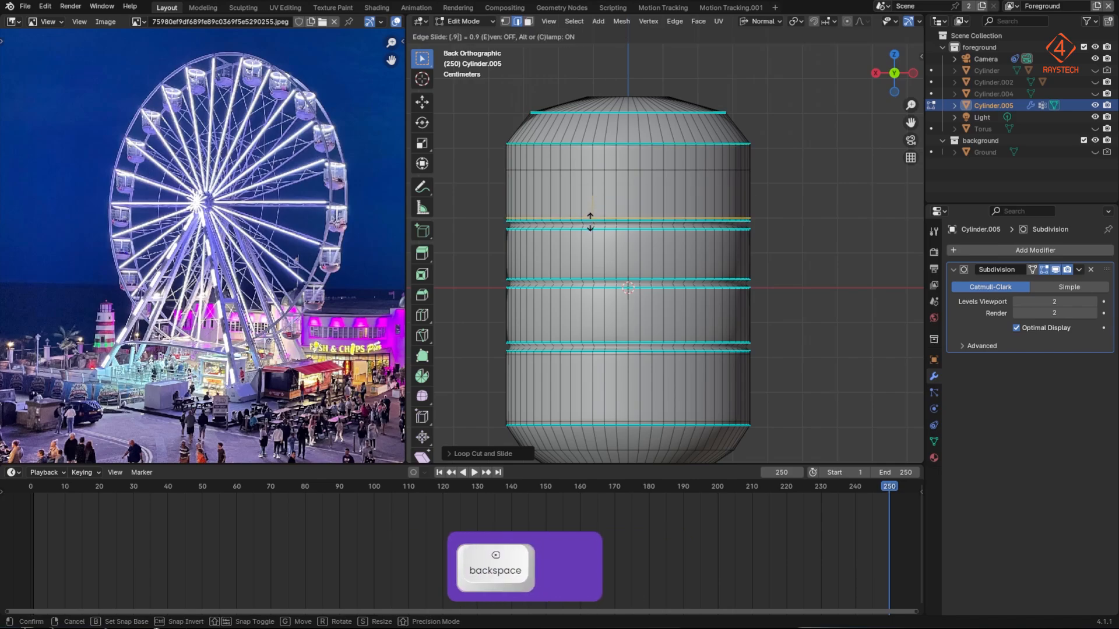
pyautogui.press('Return')
# Step: Add two evenly spaced edge loops to the band between the uppermost and middle grooves
pyautogui.hotkey('ctrl', 'r')
pyautogui.scroll(1, 595, 270)
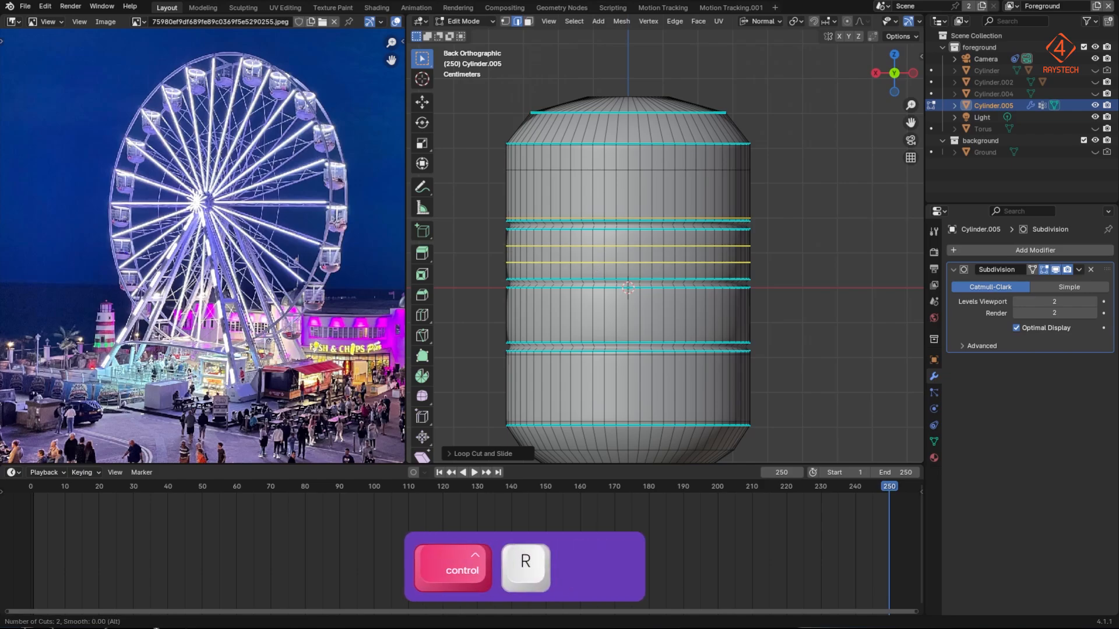
pyautogui.press('Return')
pyautogui.press('s')
pyautogui.press('z')
pyautogui.press('z')
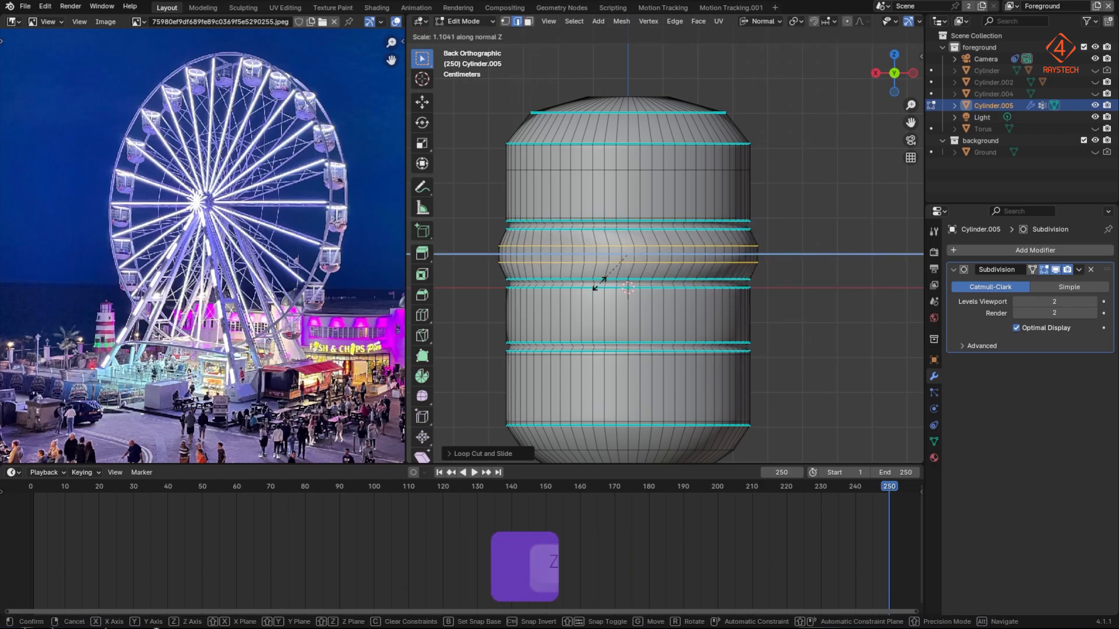
pyautogui.press('Escape')
# Step: Scale the two new loops apart along normal Y so each sits close to its neighbouring groove
pyautogui.press('s')
pyautogui.press('y')
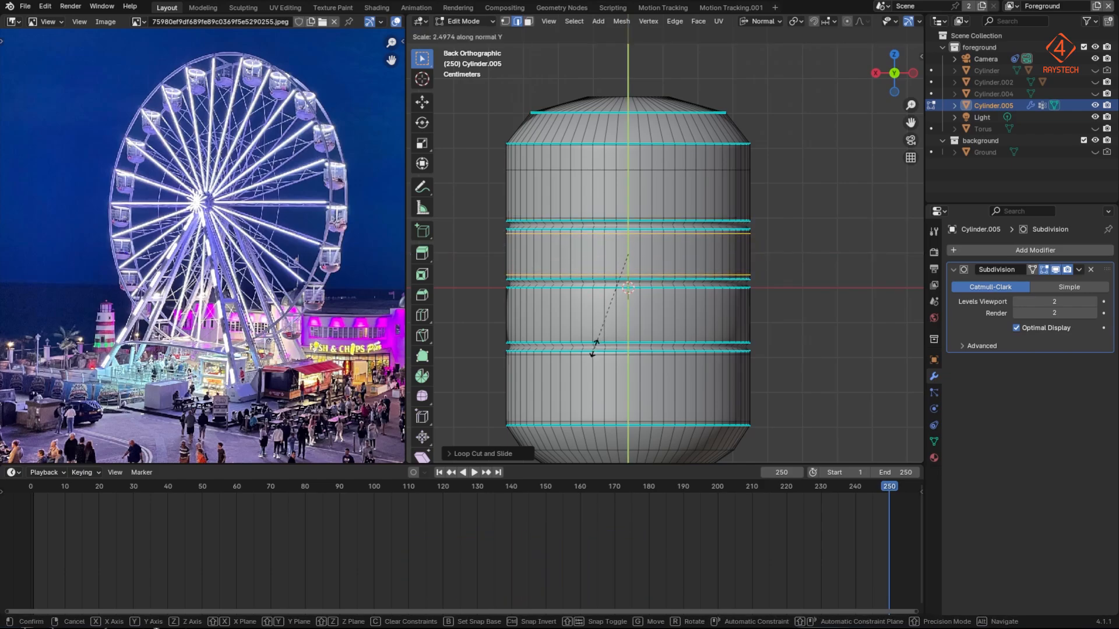
pyautogui.click(594, 356)
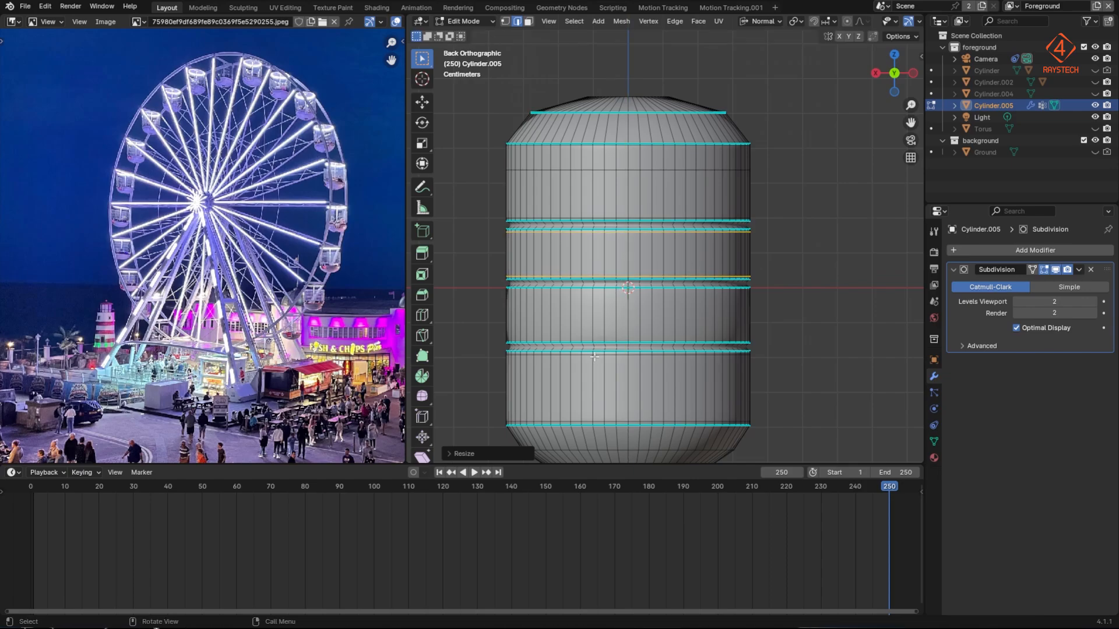
# Step: Add two evenly spaced edge loops to the band between the middle and lowest grooves
pyautogui.hotkey('ctrl', 'r')
pyautogui.scroll(1, 588, 324)
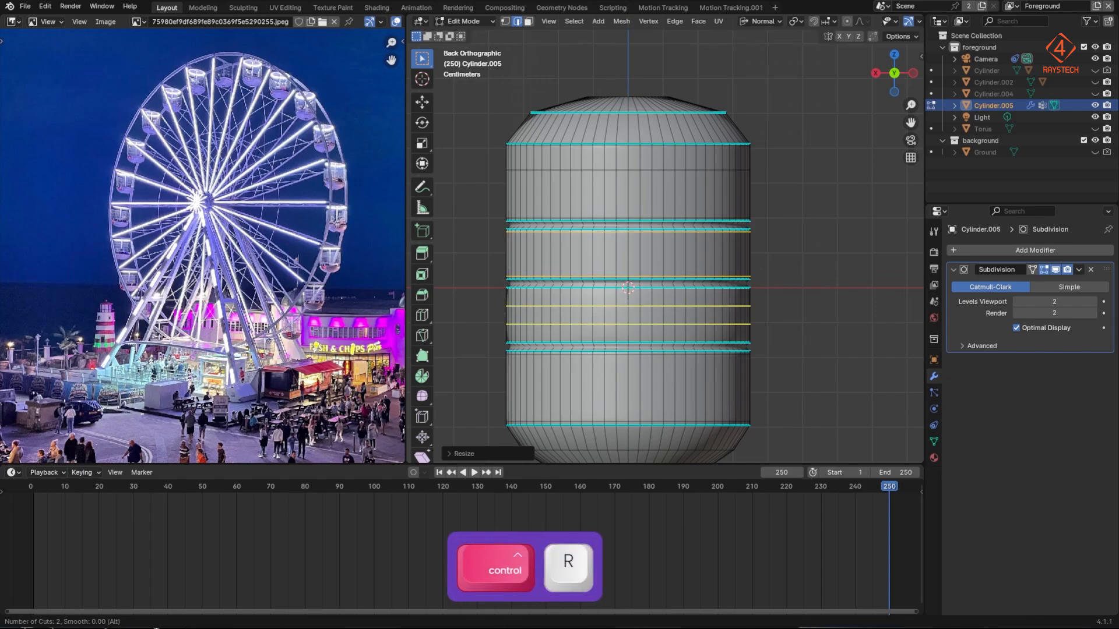
pyautogui.click(589, 324)
pyautogui.press('s')
pyautogui.press('y')
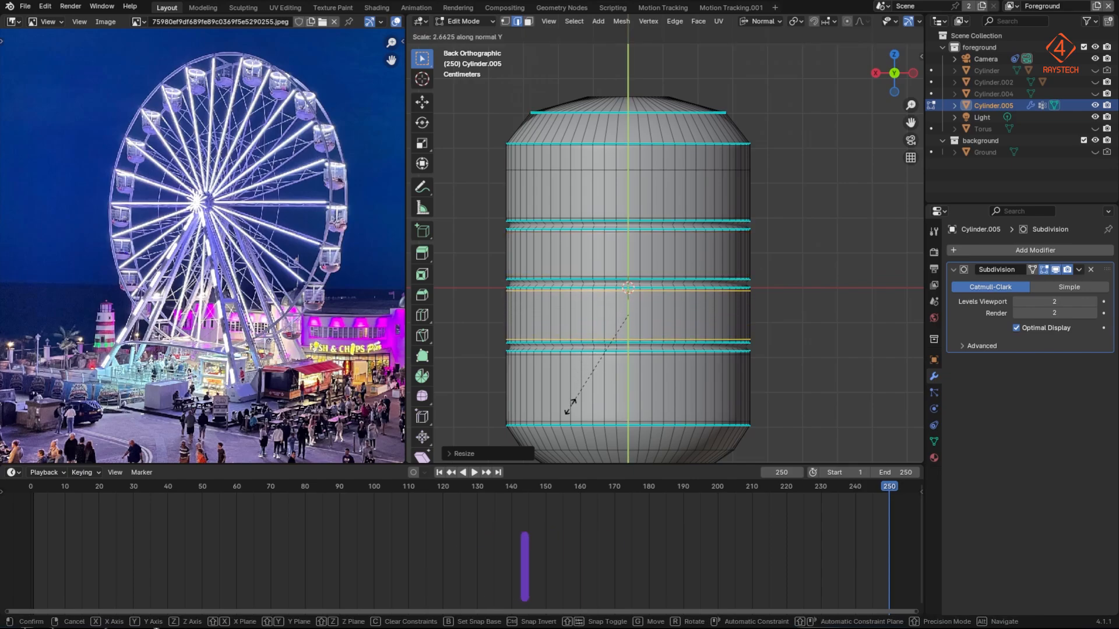
pyautogui.write('3.7')
pyautogui.press('BackSpace')
pyautogui.write('6')
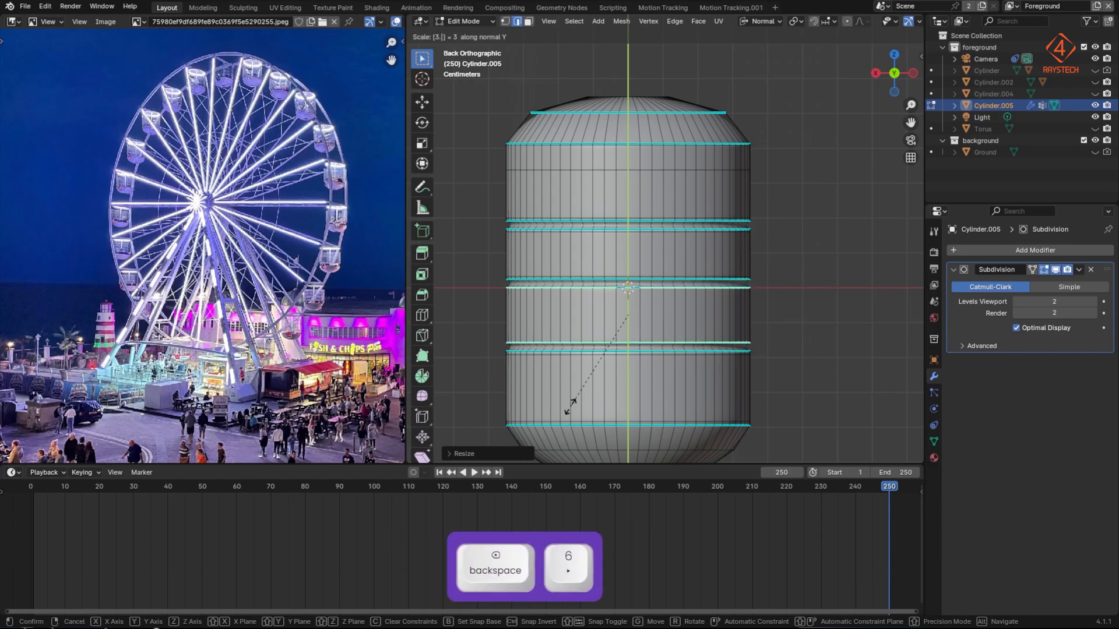
pyautogui.press('BackSpace')
pyautogui.write('5')
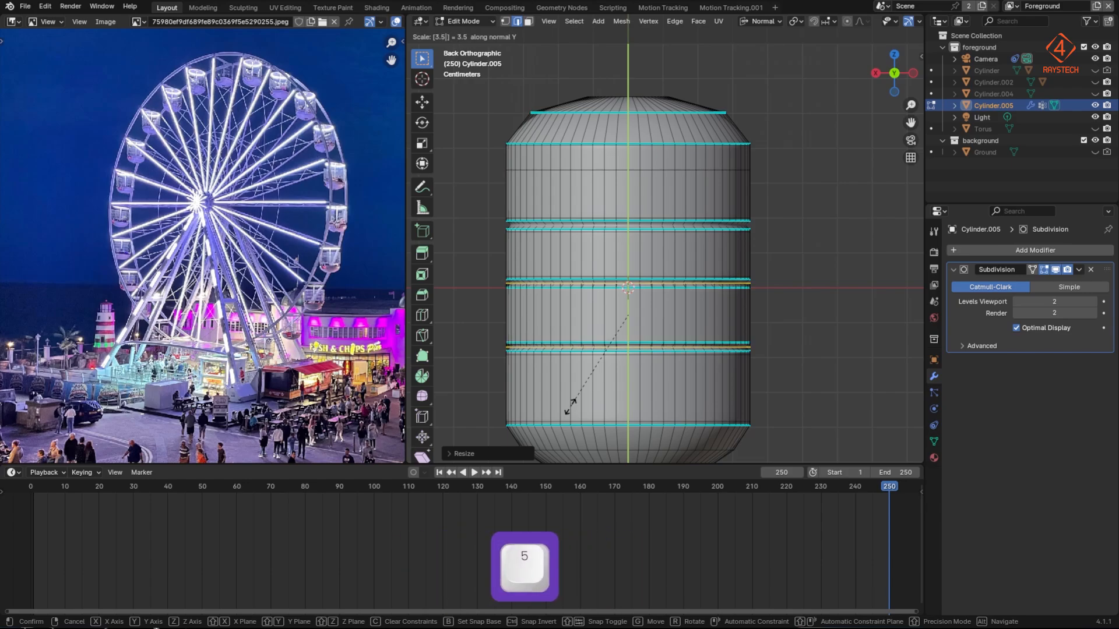
pyautogui.press('Escape')
# Step: Spread the two loops between the middle and lowest grooves along normal Y until they sit next to the grooves
pyautogui.press('s')
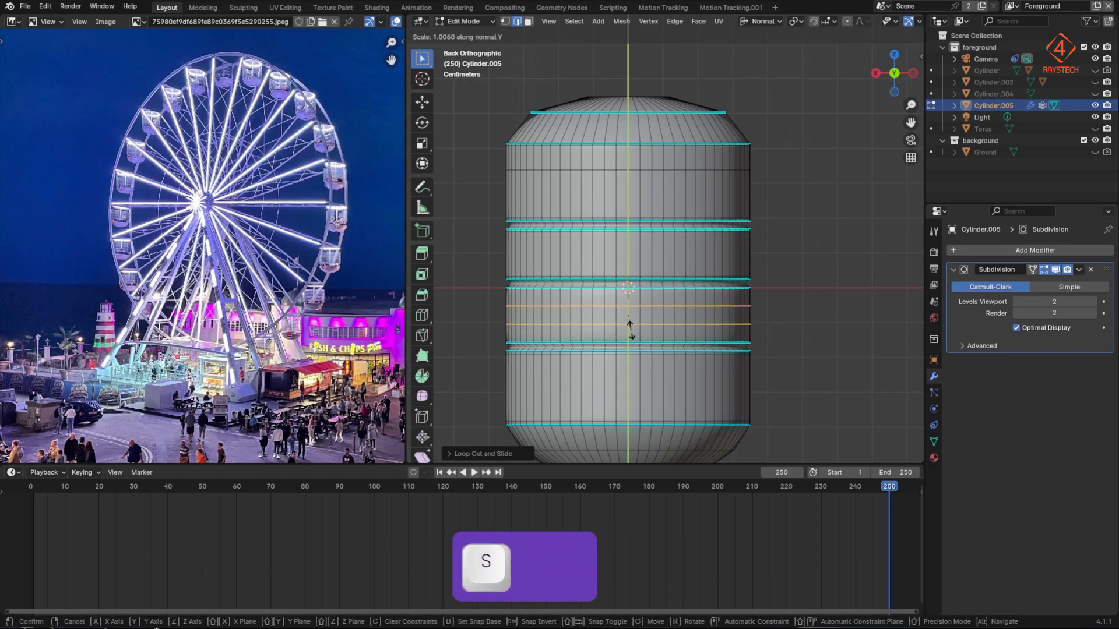
pyautogui.press('y')
pyautogui.click(639, 358)
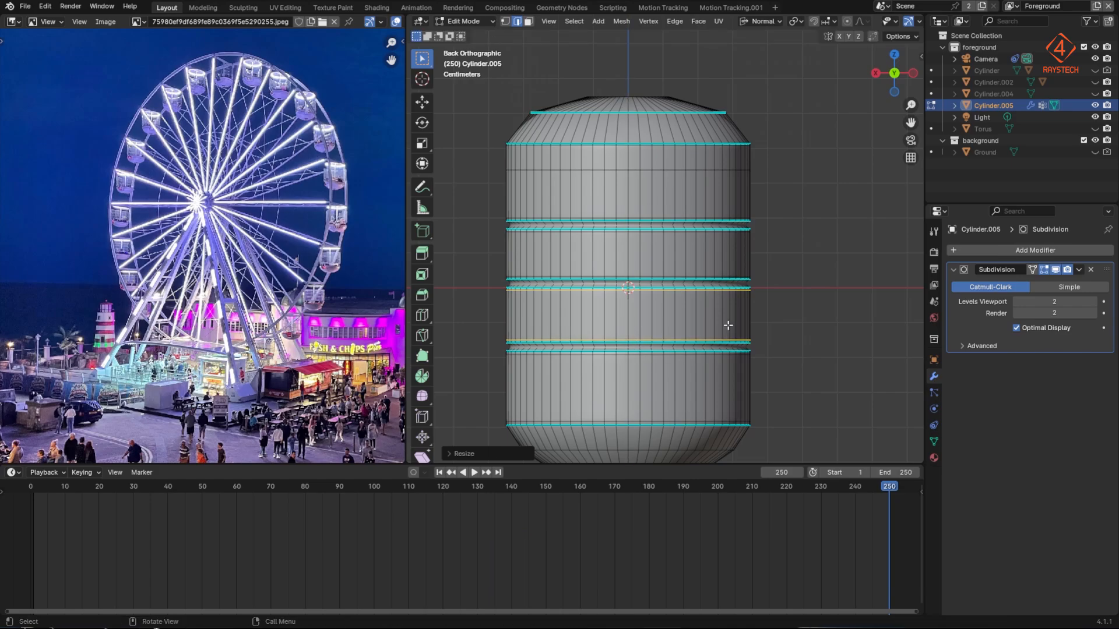
# Step: Add two edge loops to the tapered top, one just below its creased ring and one close to the top edge
pyautogui.press('Tab')
pyautogui.moveTo(710, 352); pyautogui.dragTo(603, 344, button='middle')
pyautogui.press('Tab')
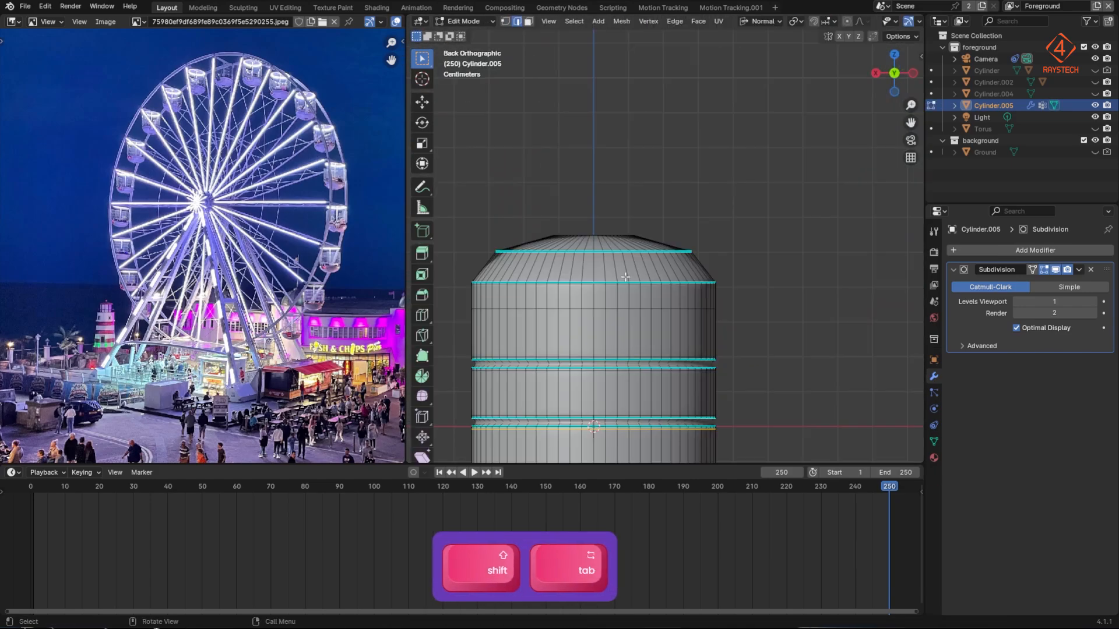
pyautogui.hotkey('ctrl', 'r')
pyautogui.click(630, 266)
pyautogui.click(636, 255)
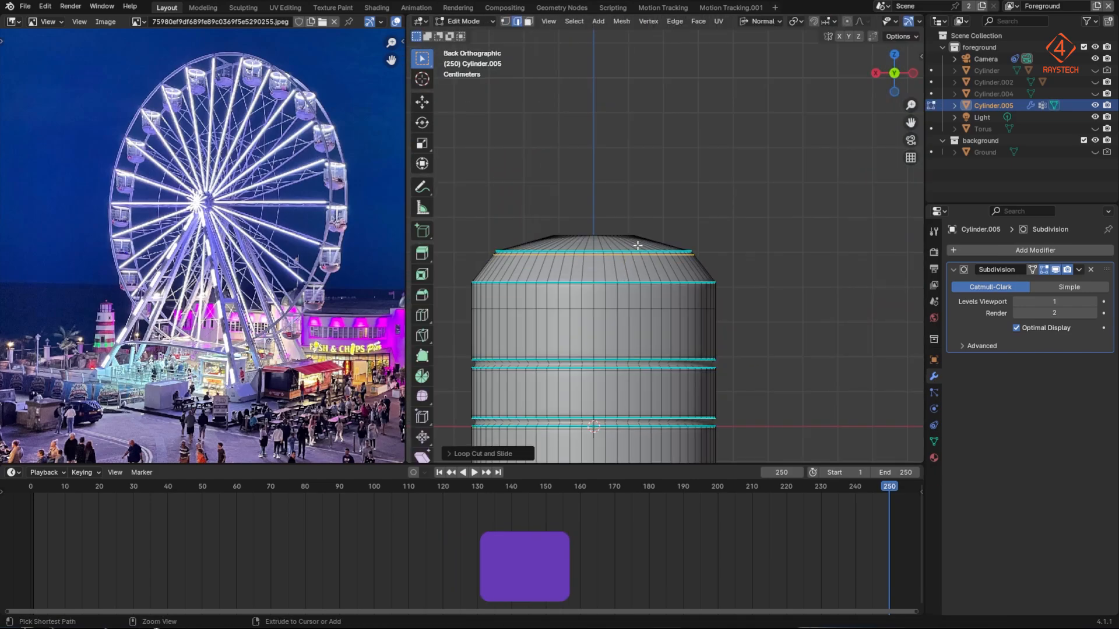
pyautogui.hotkey('ctrl', 'r')
pyautogui.click(639, 242)
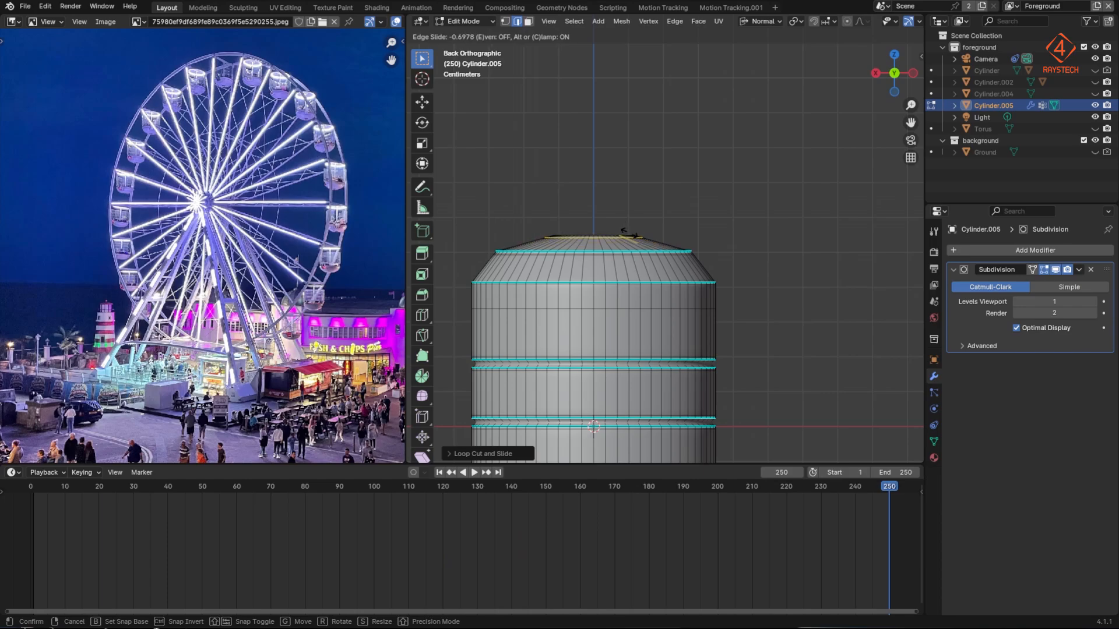
pyautogui.click(630, 232)
# Step: Add an edge loop at the tapered bottom, slid close to the lowest edge, and leave mesh editing
pyautogui.press('Tab')
pyautogui.scroll(-2, 652, 298)
pyautogui.keyDown('shift'); pyautogui.moveTo(658, 334); pyautogui.dragTo(653, 262, button='middle'); pyautogui.keyUp('shift')
pyautogui.press('Tab')
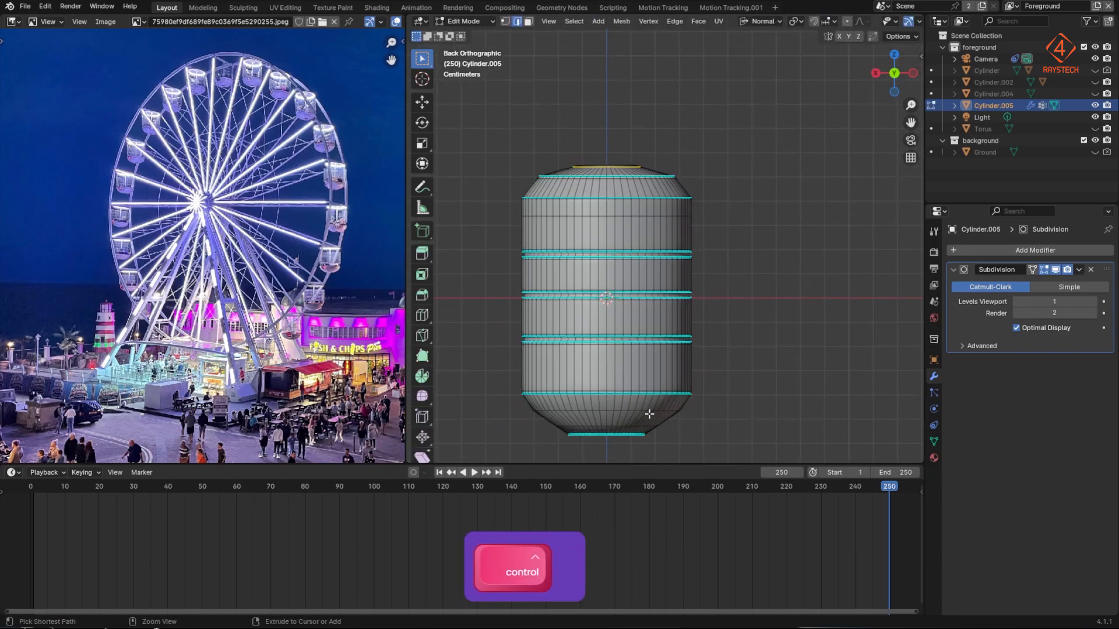
pyautogui.keyDown('shift'); pyautogui.moveTo(653, 416); pyautogui.dragTo(747, 290, button='middle'); pyautogui.keyUp('shift')
pyautogui.scroll(4, 661, 329)
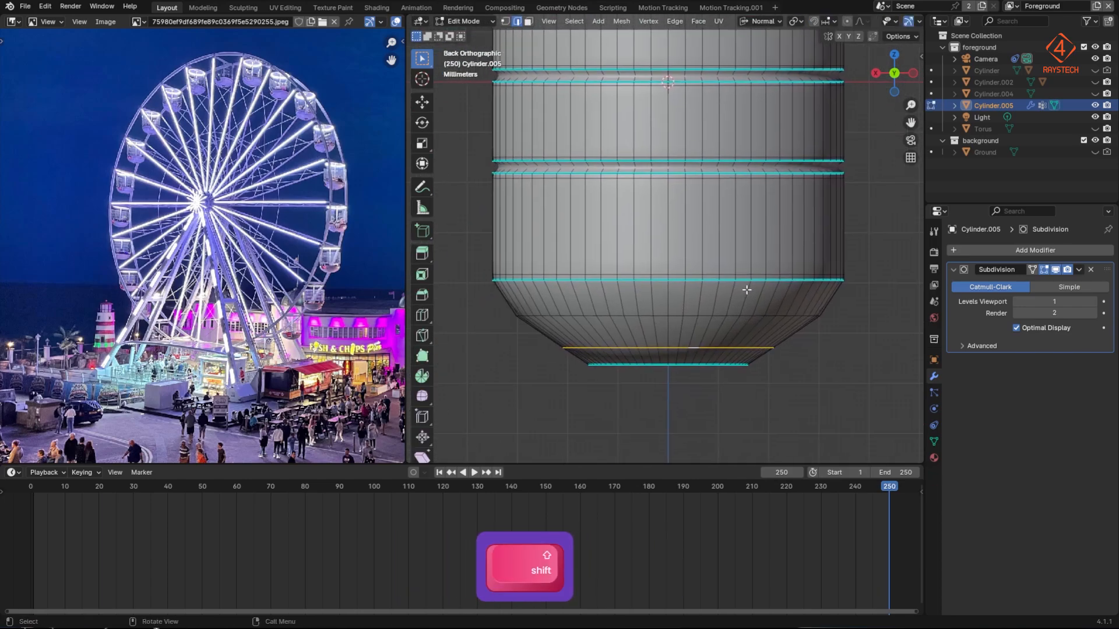
pyautogui.click(703, 358)
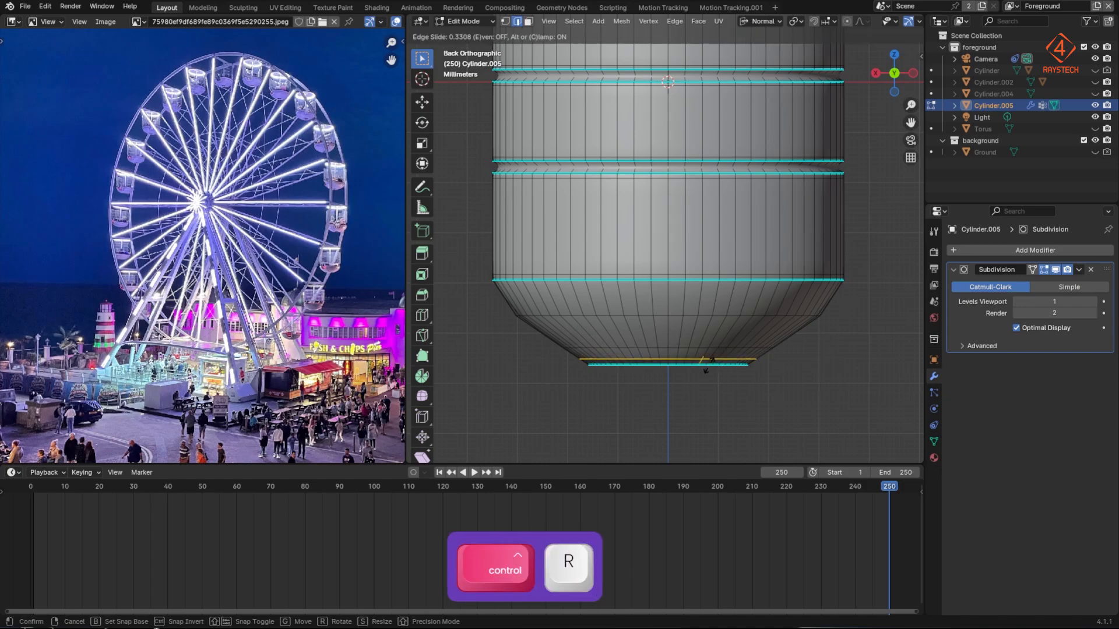
pyautogui.click(712, 369)
pyautogui.press('Tab')
# Step: Set the X rotation of the cabin cylinder to 90°
pyautogui.scroll(-4, 752, 390)
pyautogui.keyDown('shift'); pyautogui.moveTo(749, 389); pyautogui.dragTo(698, 359, button='middle'); pyautogui.keyUp('shift')
pyautogui.click(934, 360)
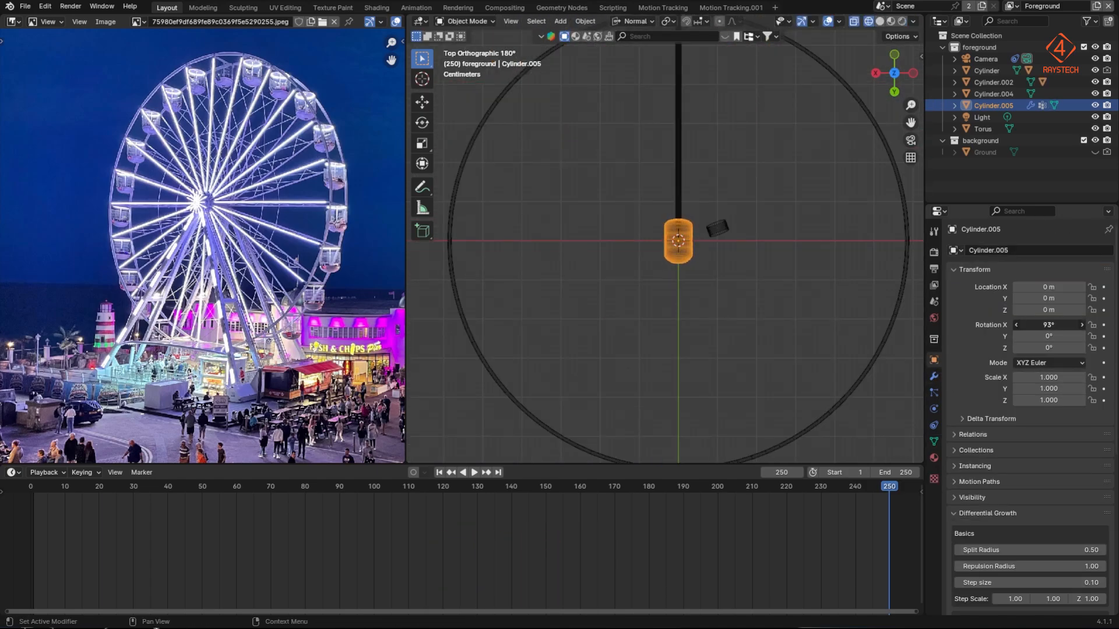
pyautogui.write('90')
pyautogui.press('Return')
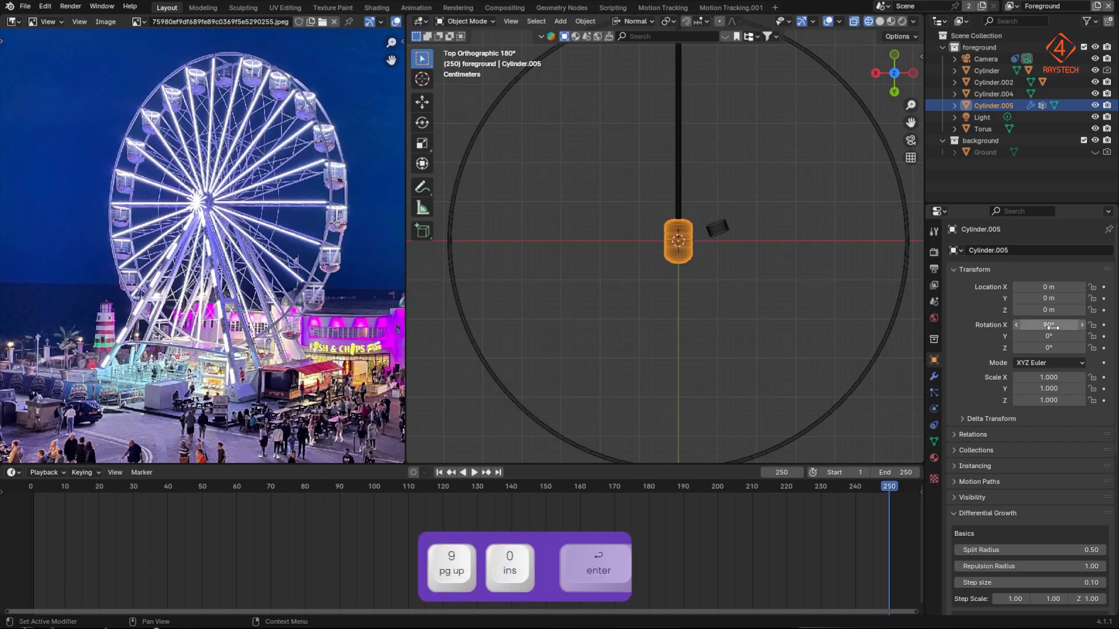
pyautogui.keyDown('shift'); pyautogui.moveTo(816, 315); pyautogui.dragTo(801, 381, button='middle'); pyautogui.keyUp('shift')
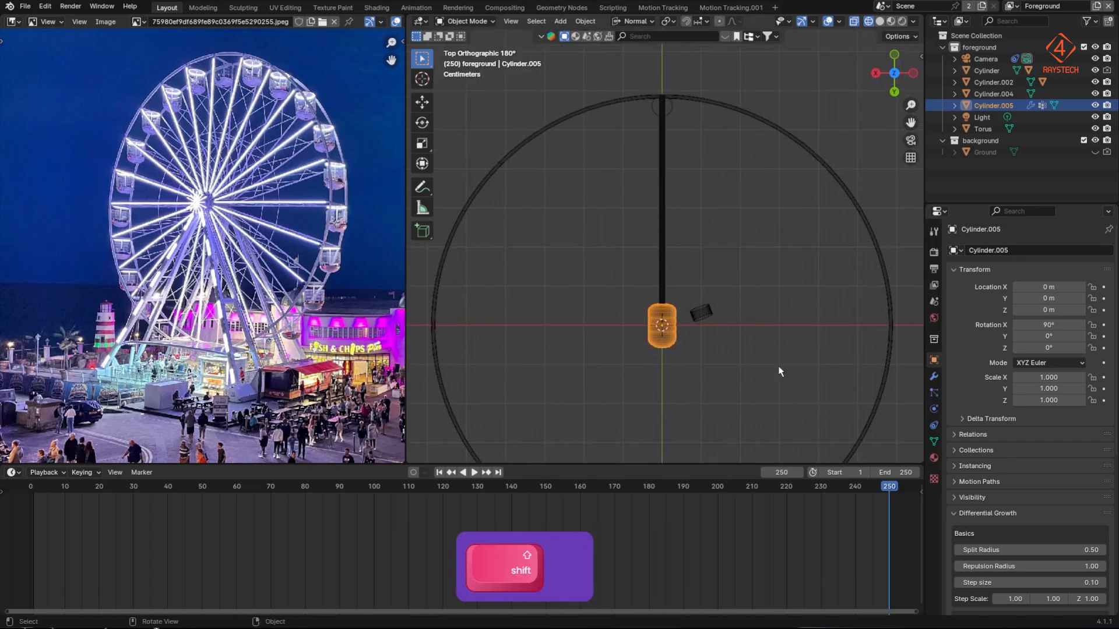
pyautogui.press('g')
pyautogui.press('y')
pyautogui.press('Escape')
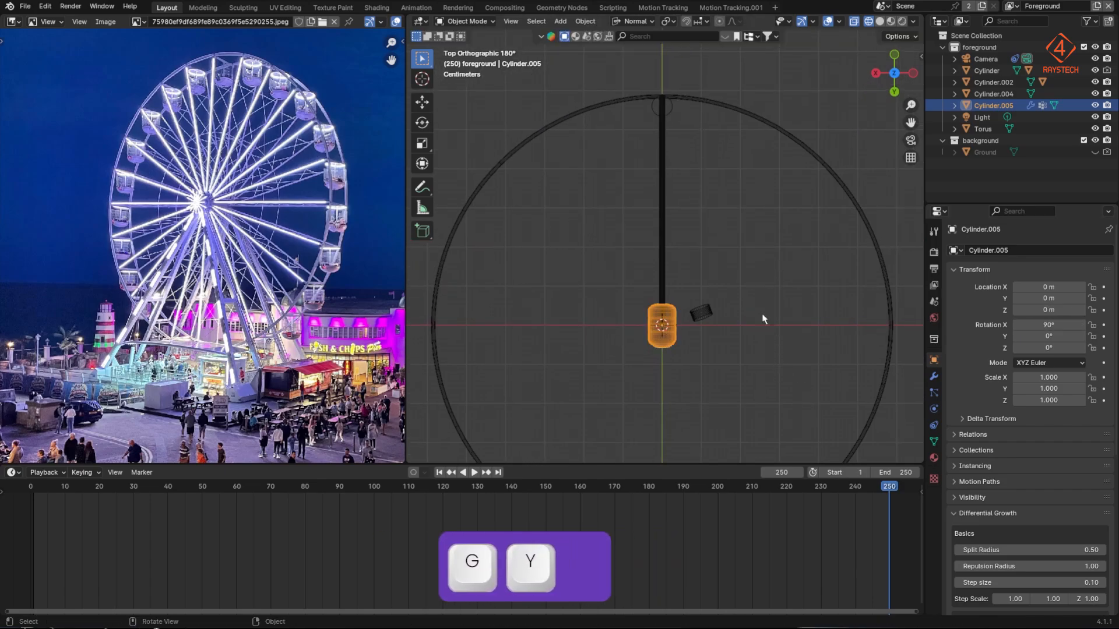
# Step: Move the cabin about 0.525 m along its normal Z axis to just inside the rim at the spoke's outer end
pyautogui.press('g')
pyautogui.press('z')
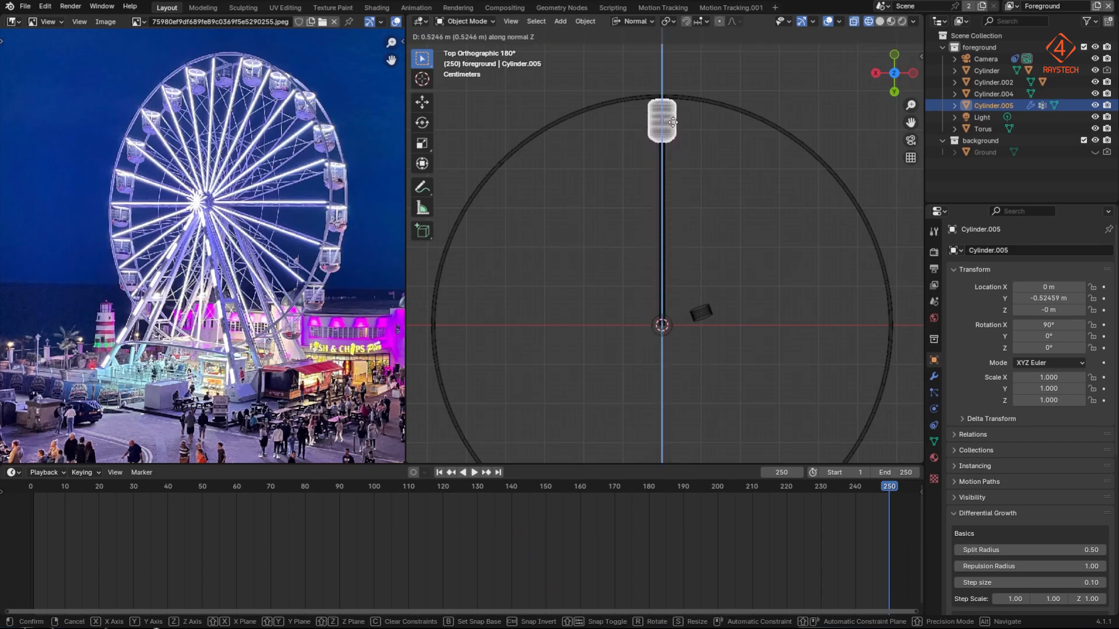
pyautogui.click(673, 121)
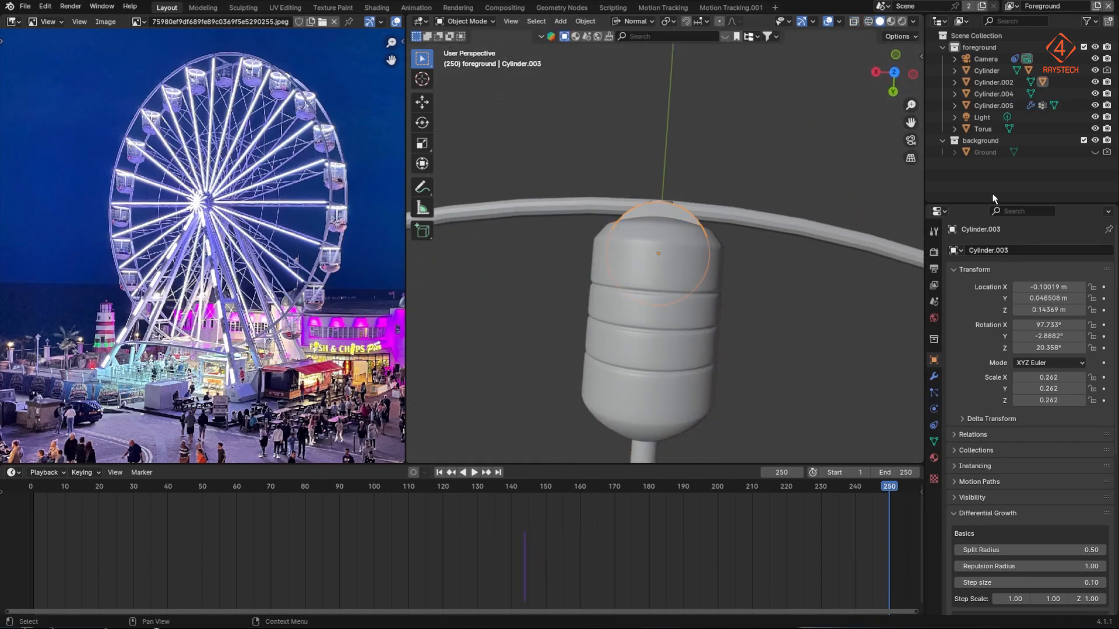
# Step: Hide Cylinder.002 together with its round child disc at the rim, leaving the cabin Cylinder.005 visible
pyautogui.click(1095, 84)
pyautogui.scroll(-4, 759, 274)
pyautogui.click(993, 106)
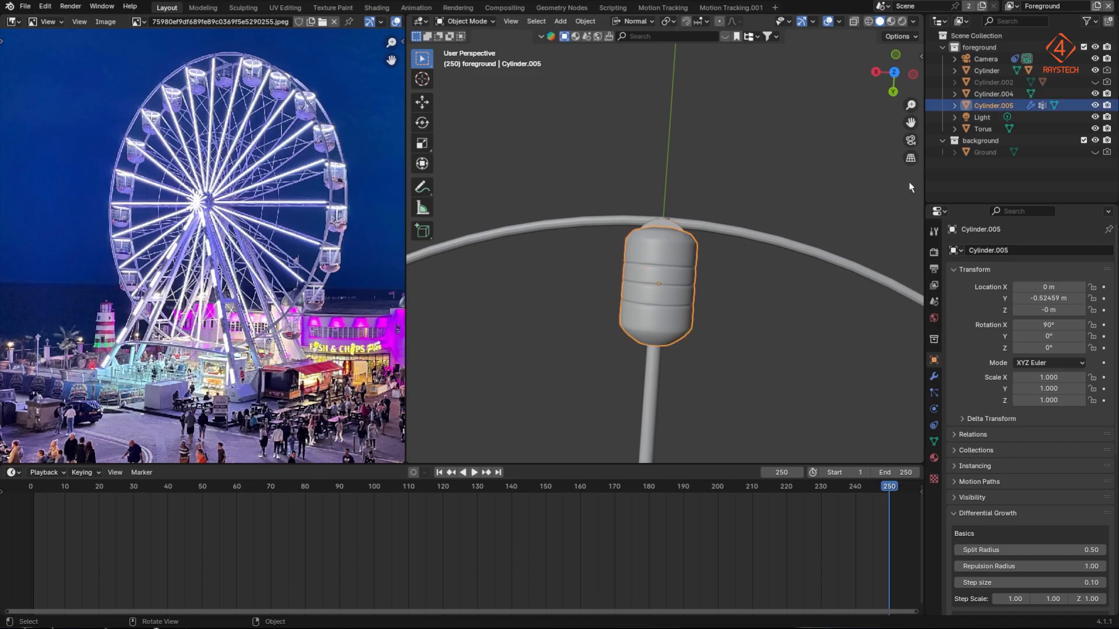
pyautogui.click(1095, 106)
pyautogui.click(654, 243)
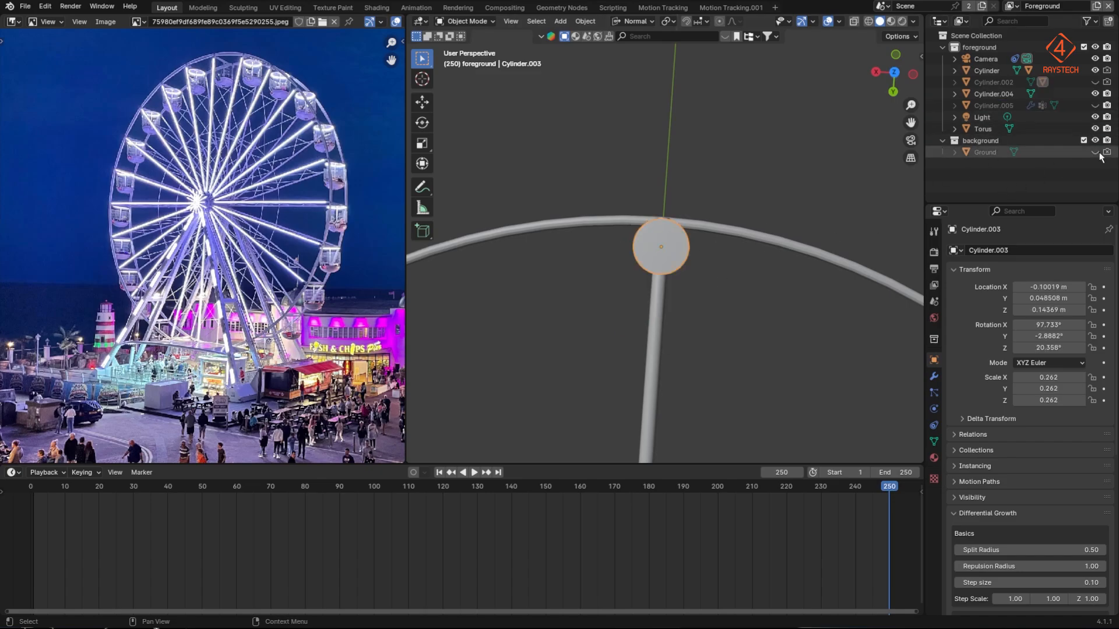
pyautogui.keyDown('shift'); pyautogui.click(1095, 82); pyautogui.keyUp('shift')
pyautogui.keyDown('shift'); pyautogui.click(1095, 82); pyautogui.keyUp('shift')
pyautogui.click(1096, 106)
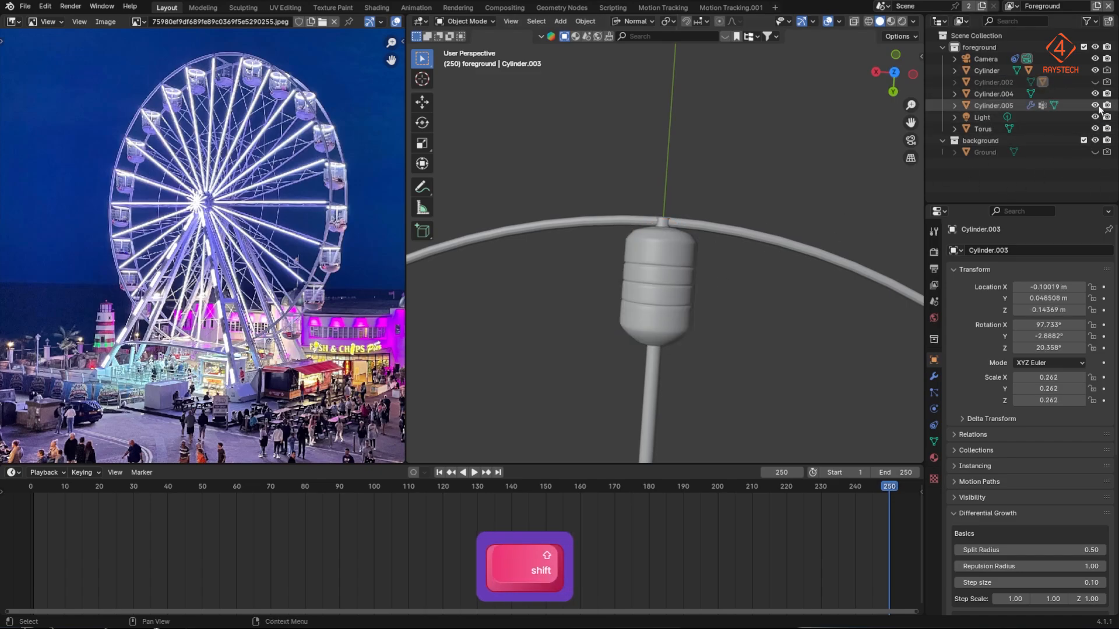
# Step: In back view, move the spoke Cylinder.004 about 0.043 m along normal Y so it sits just above the cabin
pyautogui.moveTo(757, 277); pyautogui.dragTo(725, 267, button='middle')
pyautogui.scroll(-6, 762, 267)
pyautogui.scroll(3, 687, 282)
pyautogui.click(687, 282)
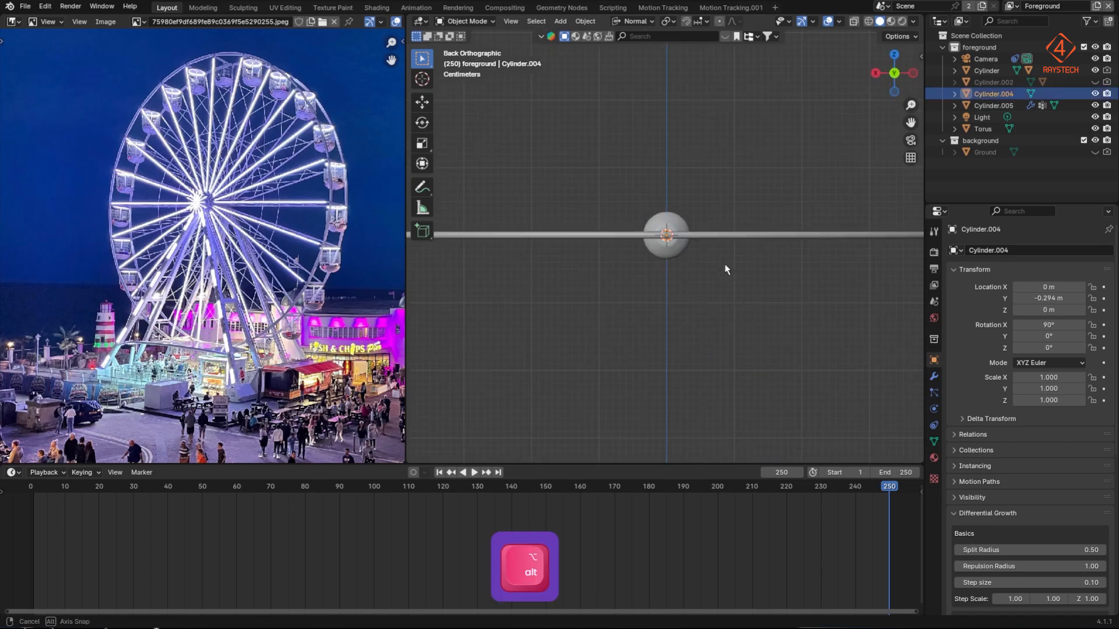
pyautogui.scroll(2, 705, 260)
pyautogui.press('g')
pyautogui.press('z')
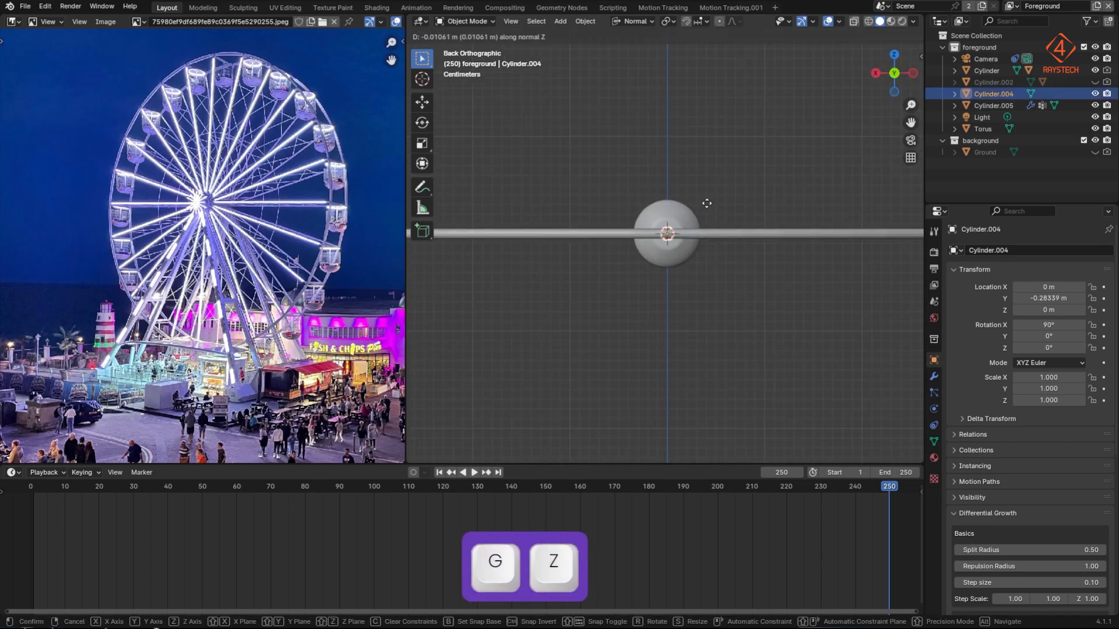
pyautogui.press('g')
pyautogui.press('y')
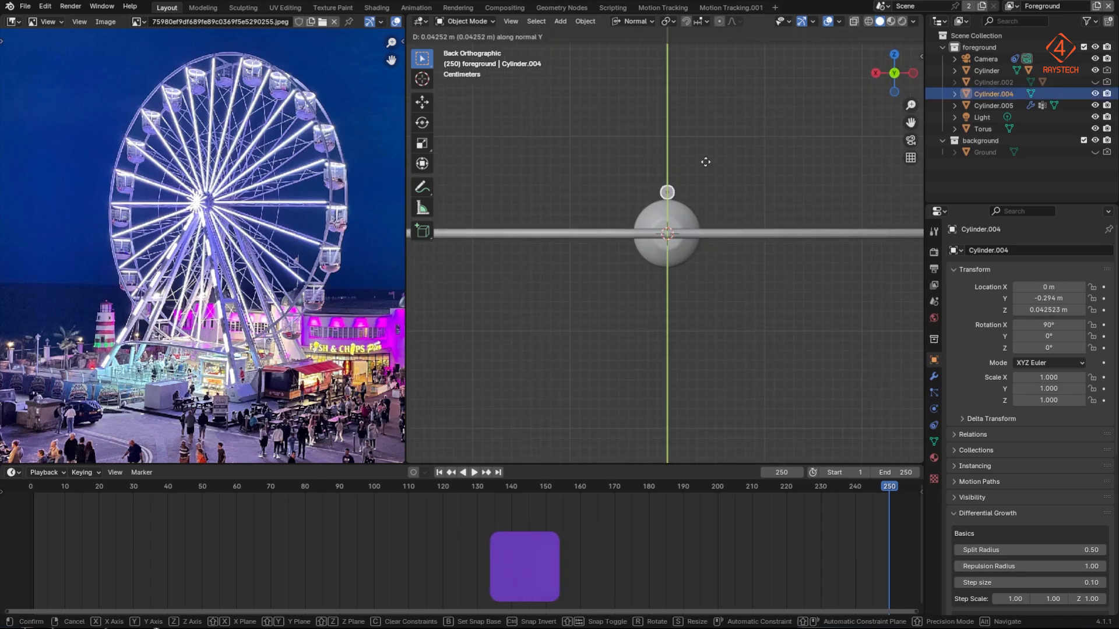
pyautogui.click(707, 166)
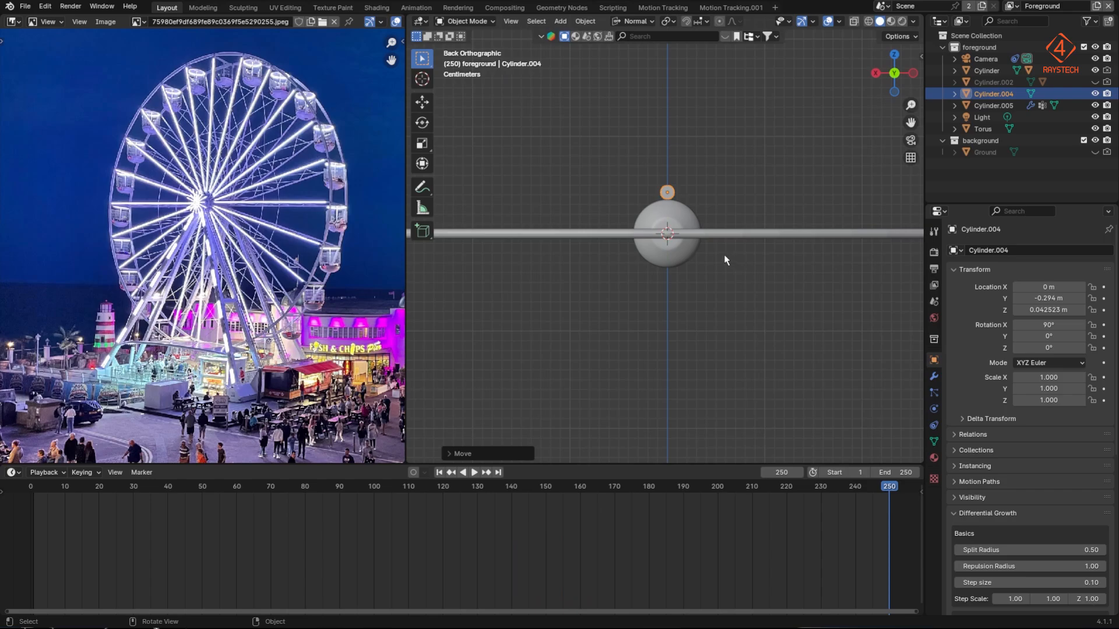
# Step: Add an Array modifier to the spoke with relative offset factors of 0 in X and 1 in Y
pyautogui.moveTo(689, 255); pyautogui.dragTo(705, 411, button='middle')
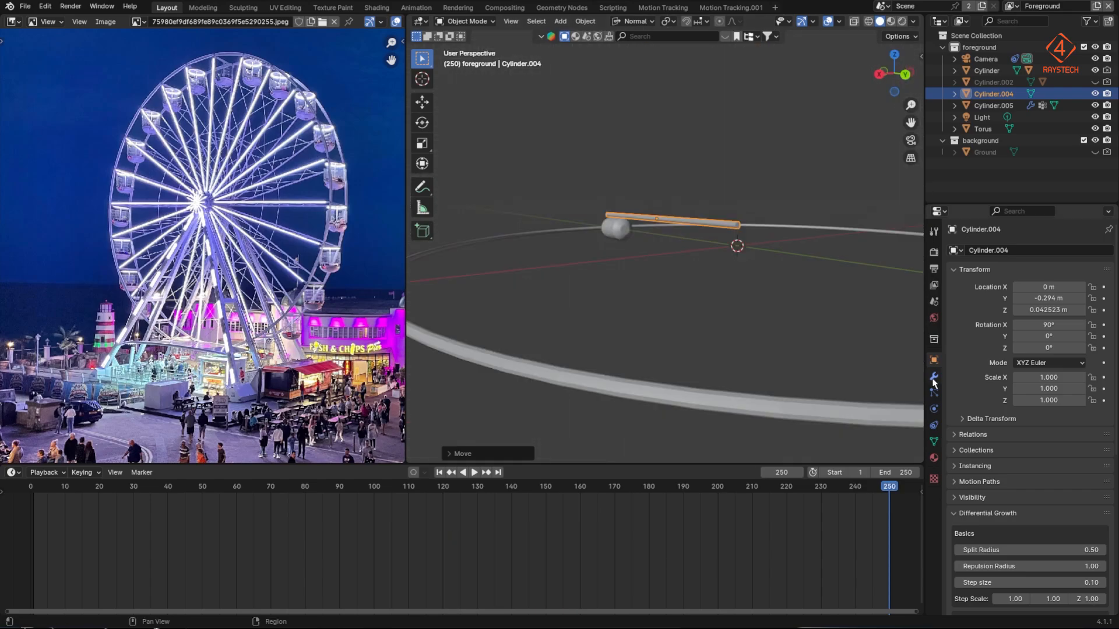
pyautogui.click(933, 378)
pyautogui.click(1026, 252)
pyautogui.write('ray')
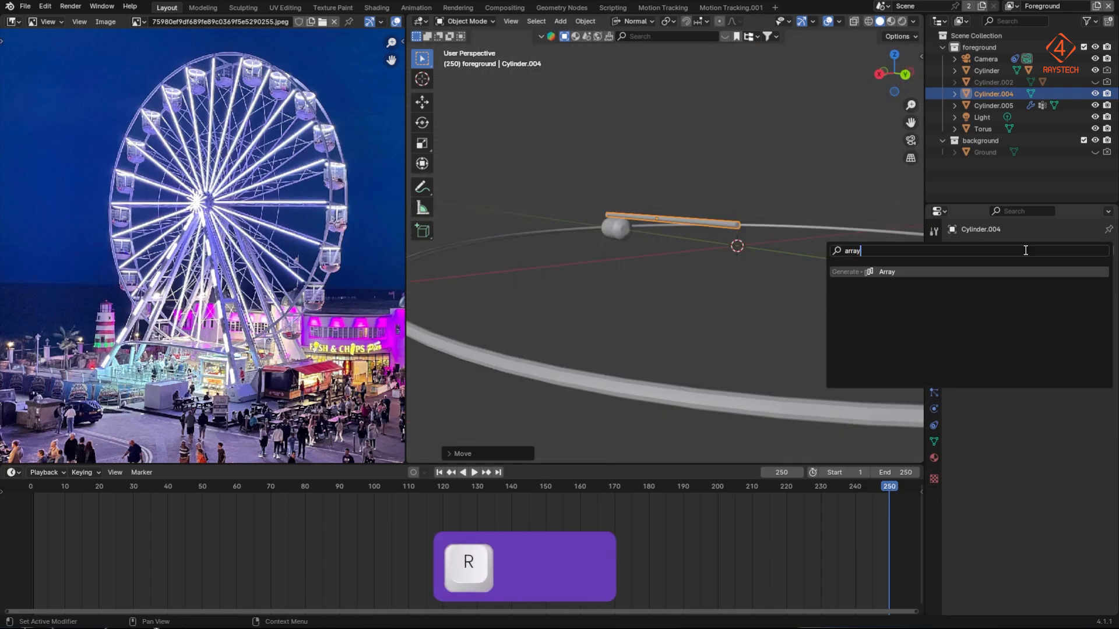
pyautogui.press('Return')
pyautogui.click(1052, 337)
pyautogui.write('0')
pyautogui.press('Tab')
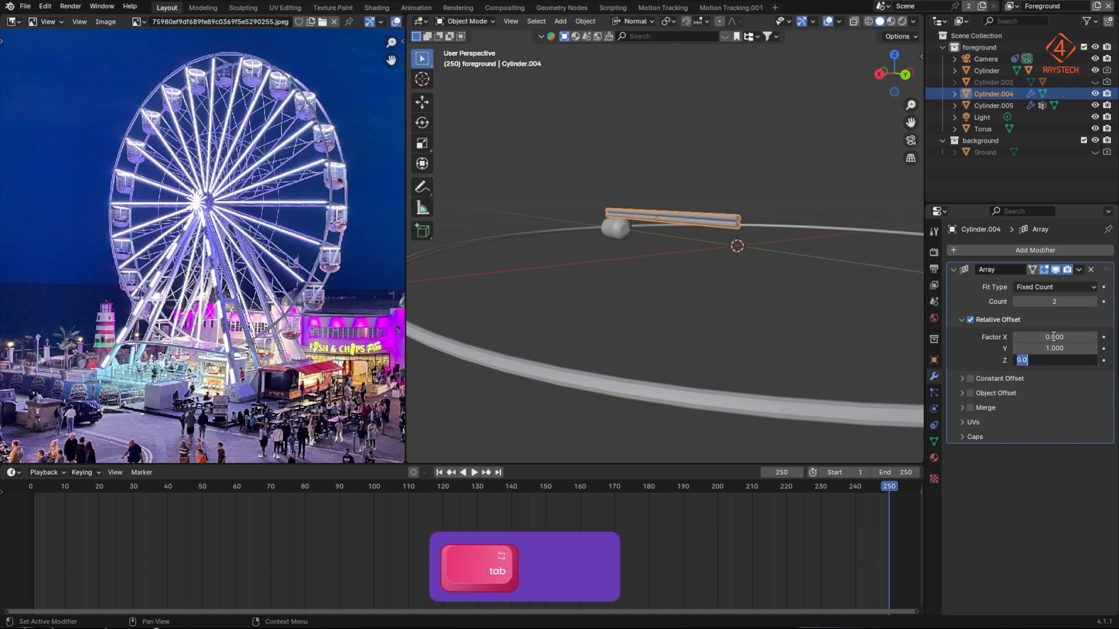
pyautogui.write('1')
pyautogui.press('Tab')
# Step: Set the array's relative Y offset to -6.05, placing the second spoke just below the cabin in back view
pyautogui.moveTo(1051, 349); pyautogui.dragTo(1024, 349)
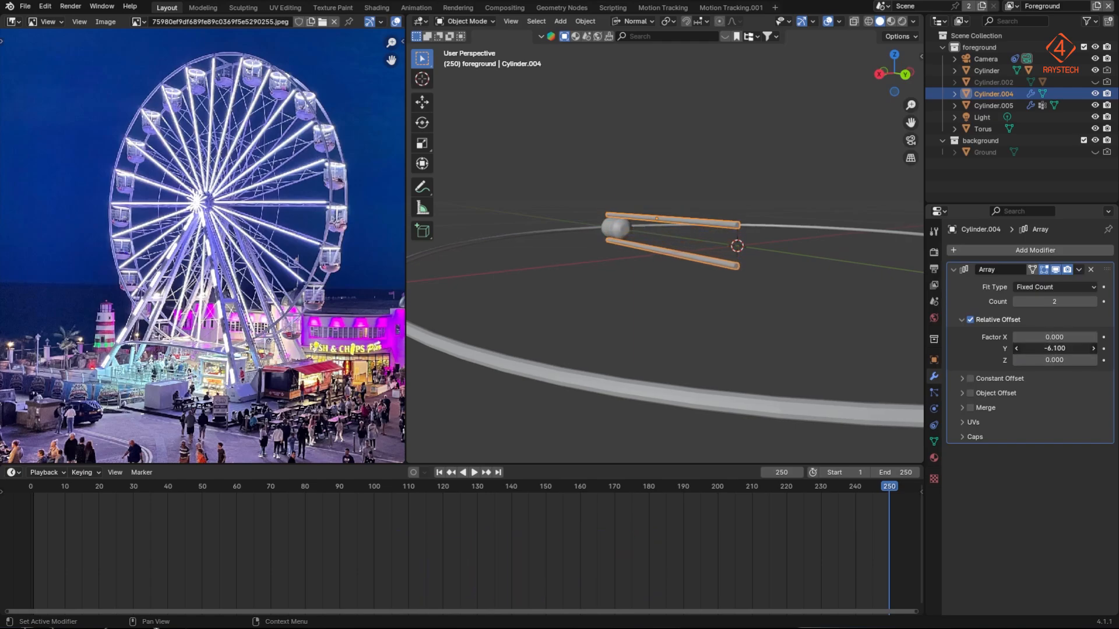
pyautogui.press('ctrl+KP_1')
pyautogui.scroll(8, 740, 297)
pyautogui.click(1056, 348)
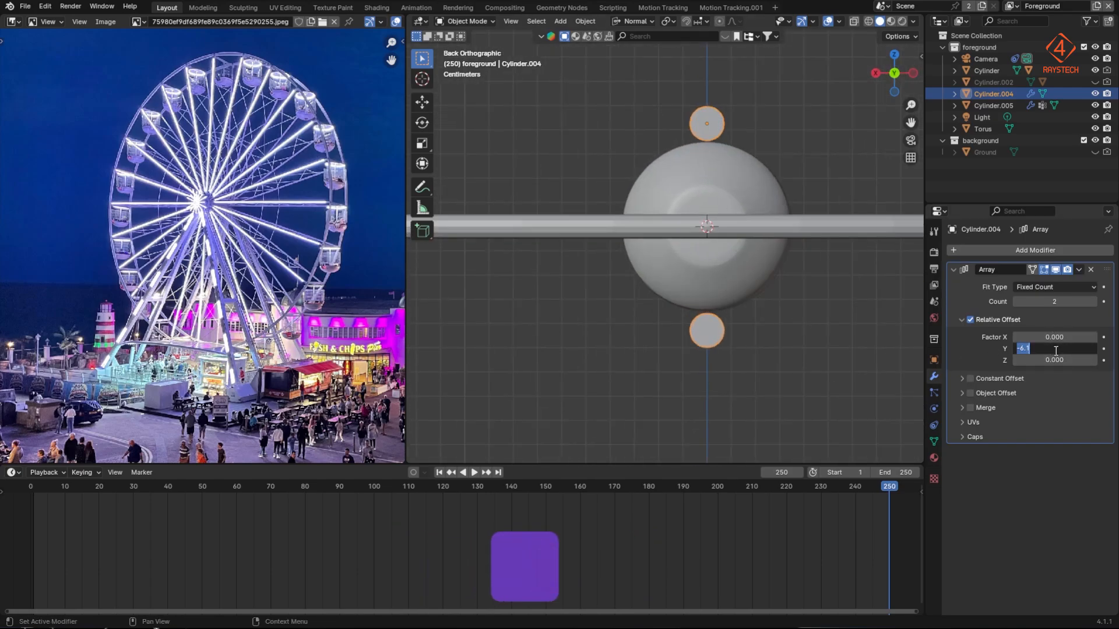
pyautogui.write('-6')
pyautogui.press('Tab')
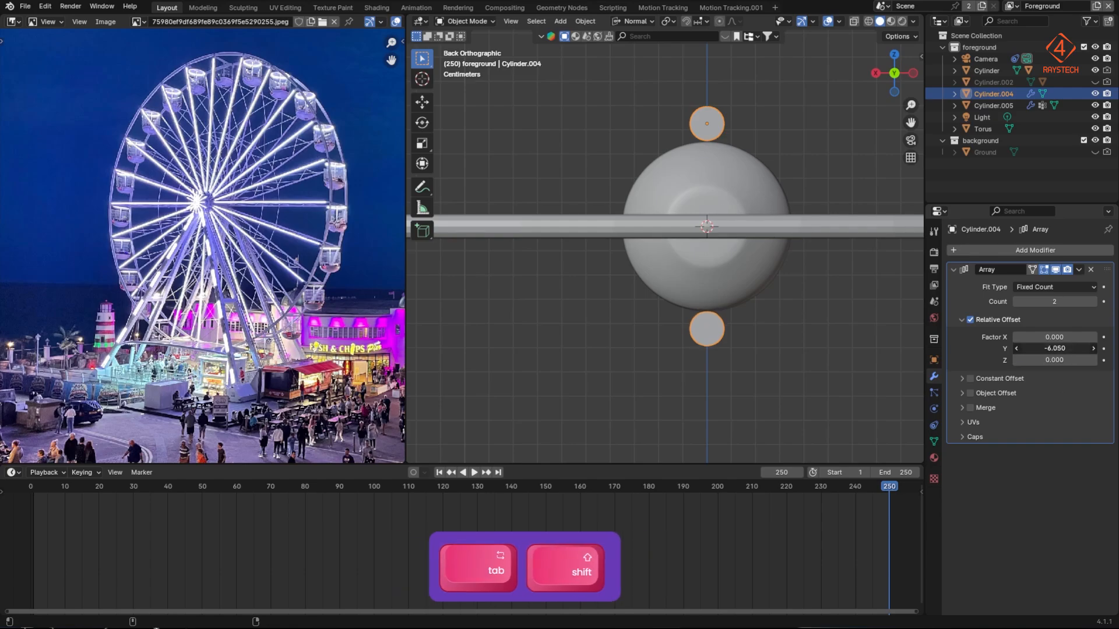
# Step: Fine-tune the spoke array's relative Y offset so the second spoke sits just below the cabin
pyautogui.keyDown('shift'); pyautogui.moveTo(1056, 349); pyautogui.dragTo(1047, 349); pyautogui.keyUp('shift')
pyautogui.moveTo(728, 292); pyautogui.dragTo(686, 304, button='middle')
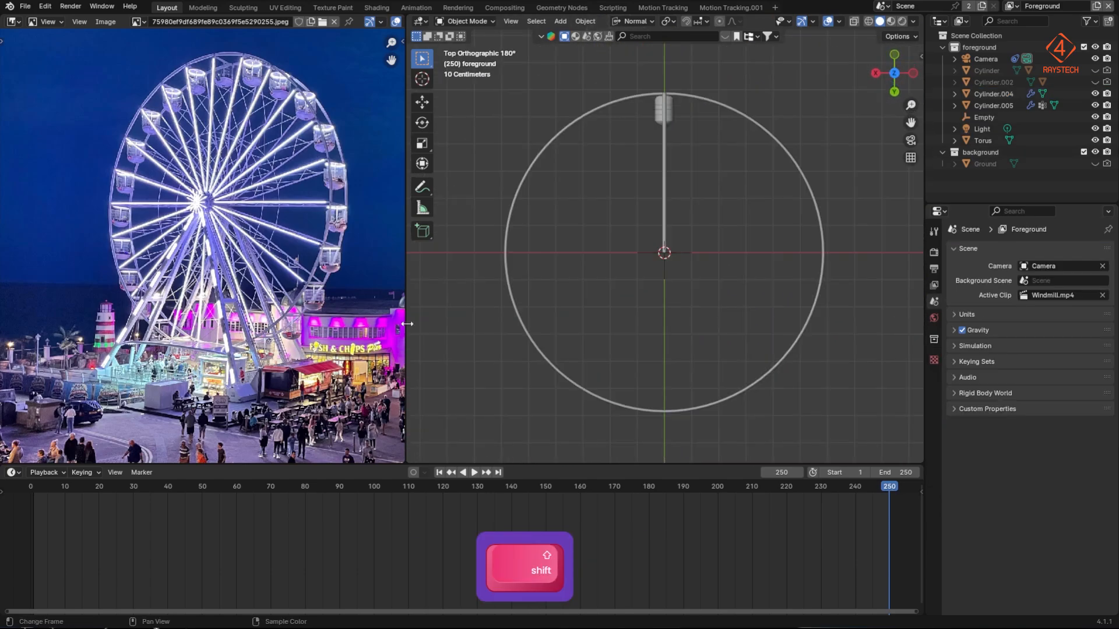
# Step: Join the reference image area with the 3D viewport so the viewport takes over its space
pyautogui.rightClick(405, 337)
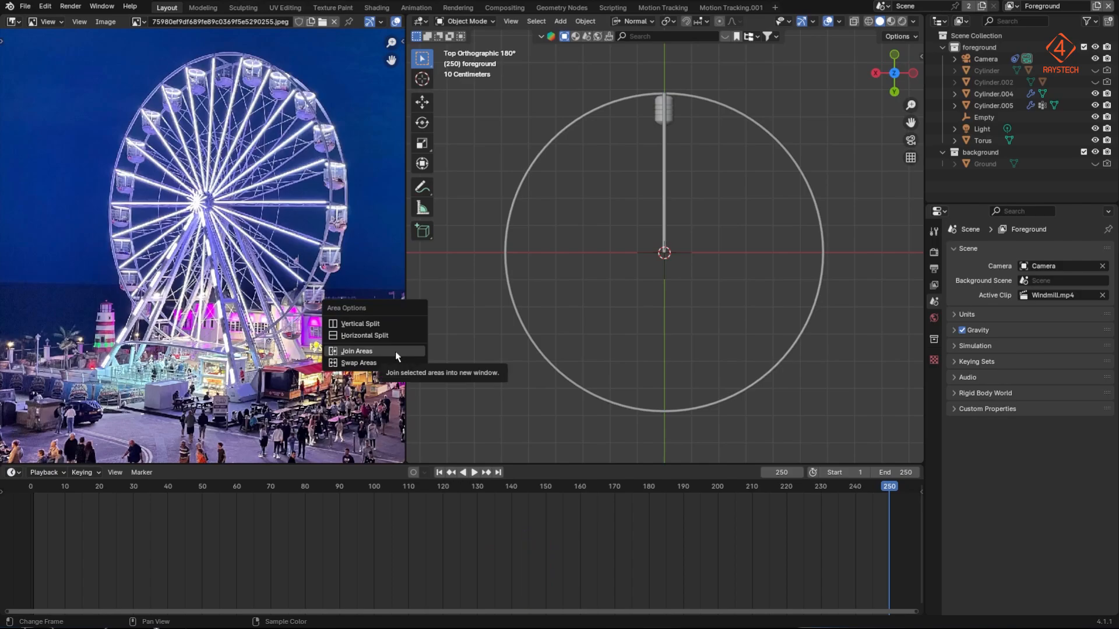
pyautogui.click(395, 351)
pyautogui.click(378, 351)
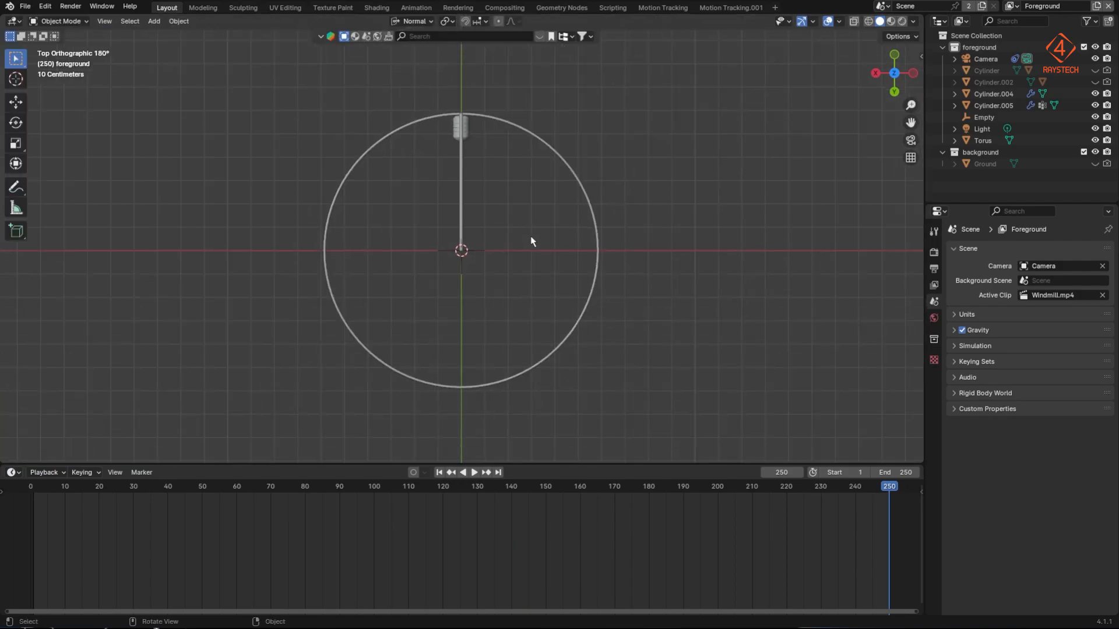
# Step: Scale the cabin Cylinder.005 up uniformly to about 1.365
pyautogui.press('s')
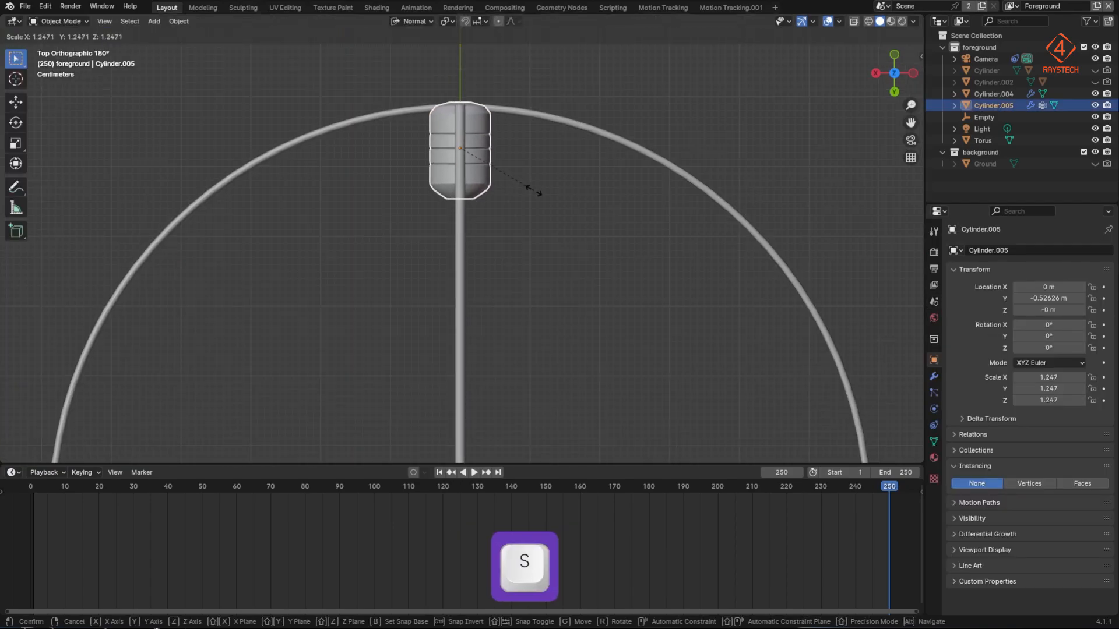
pyautogui.click(542, 197)
pyautogui.press('g')
pyautogui.press('z')
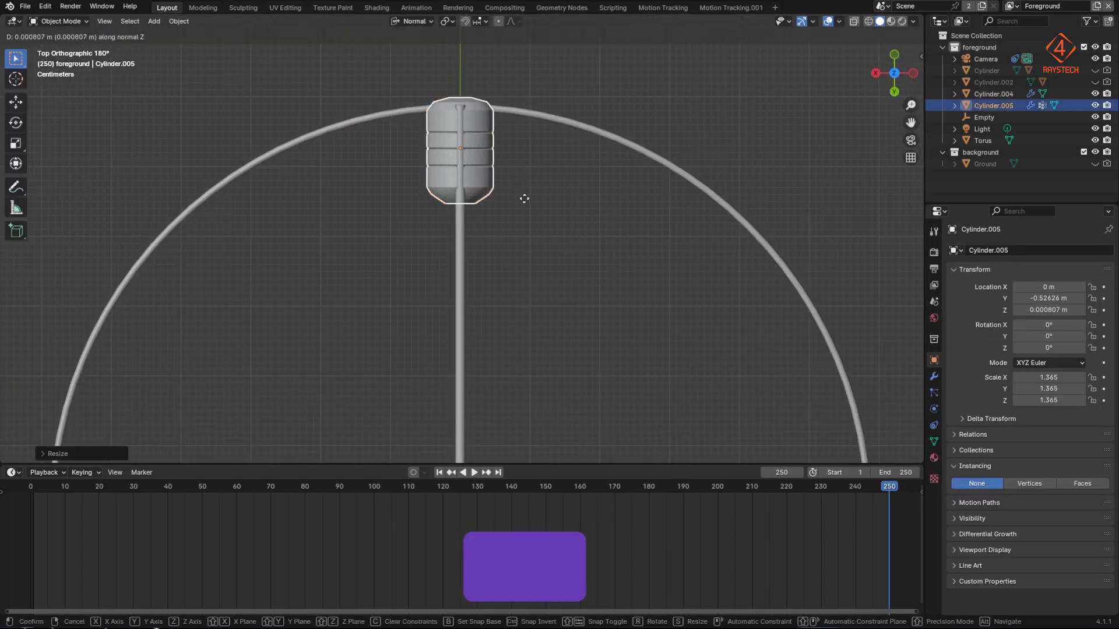
pyautogui.press('Escape')
# Step: Switch the transform orientation to Global and move the cabin along Y to about -0.505 m, just inside the rim
pyautogui.click(412, 23)
pyautogui.click(408, 52)
pyautogui.press('g')
pyautogui.press('y')
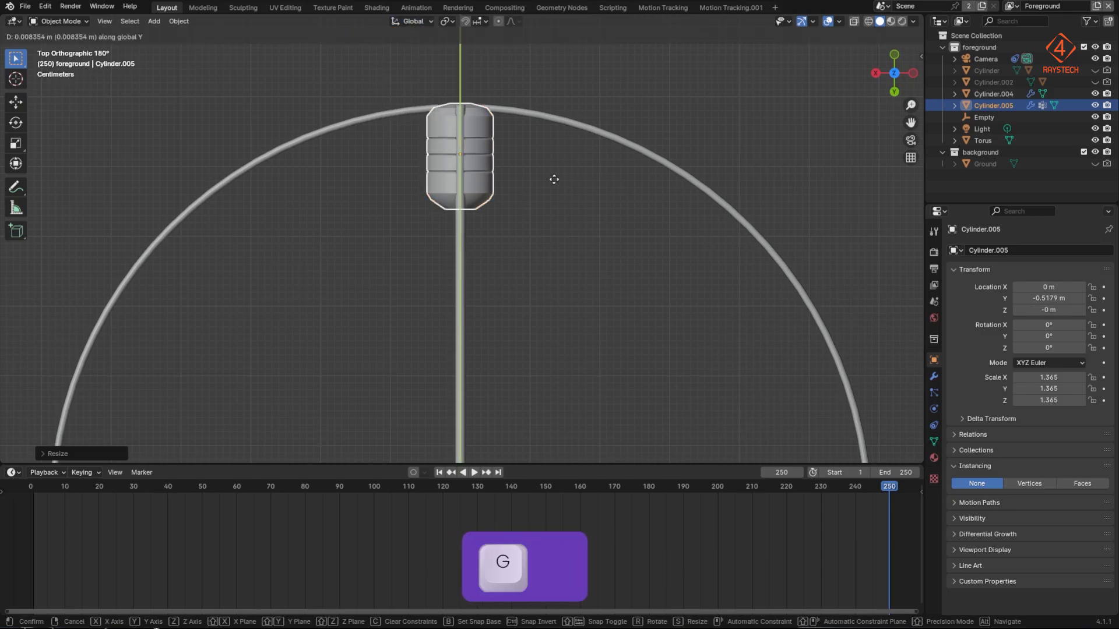
pyautogui.click(552, 182)
# Step: Set the cabin's origin to the centre of its own geometry
pyautogui.scroll(-3, 552, 185)
pyautogui.keyDown('shift'); pyautogui.moveTo(530, 196); pyautogui.dragTo(535, 177, button='middle'); pyautogui.keyUp('shift')
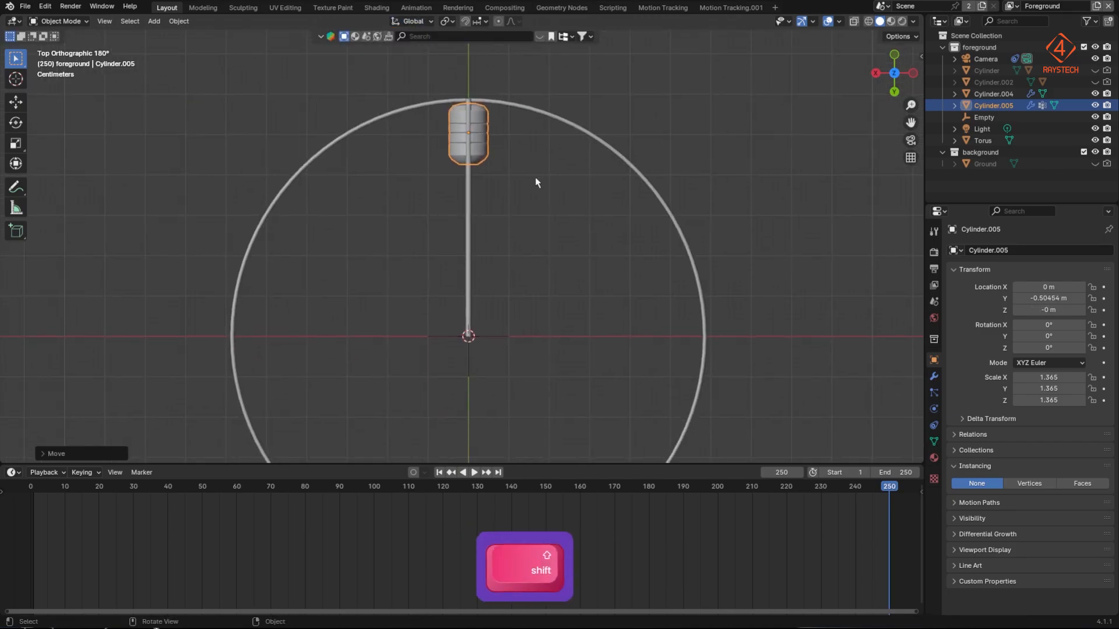
pyautogui.scroll(-1, 497, 131)
pyautogui.rightClick(496, 131)
pyautogui.click(583, 137)
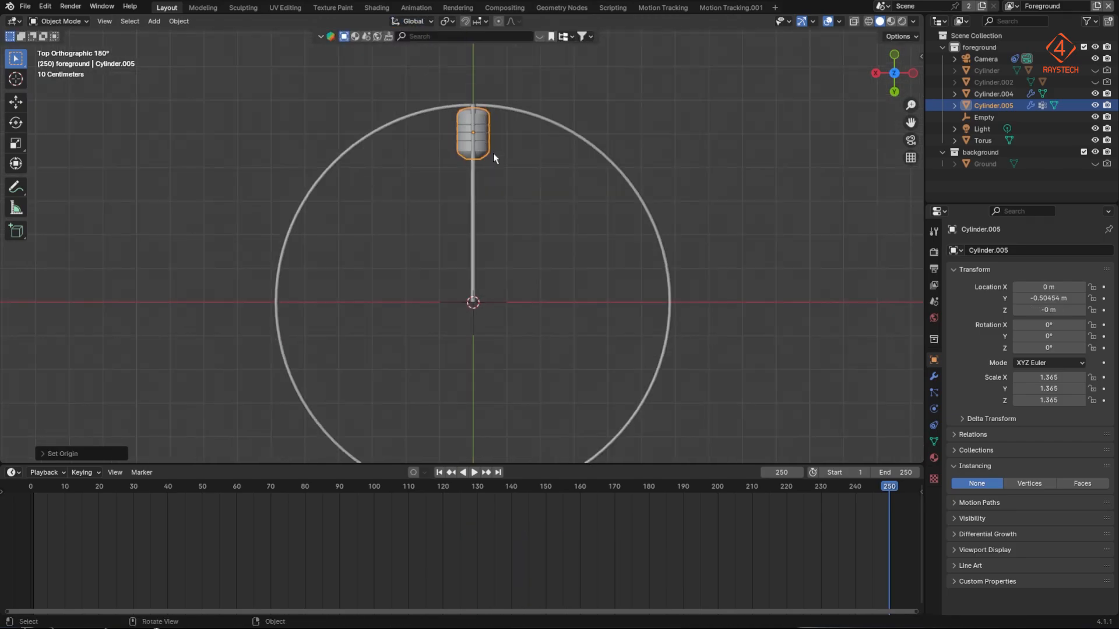
# Step: Add a mesh circle at the wheel's centre with 24 vertices and a radius of 0.586 m, matching the rim
pyautogui.keyDown('shift'); pyautogui.moveTo(537, 227); pyautogui.dragTo(560, 173, button='middle'); pyautogui.keyUp('shift')
pyautogui.hotkey('shift', 'a')
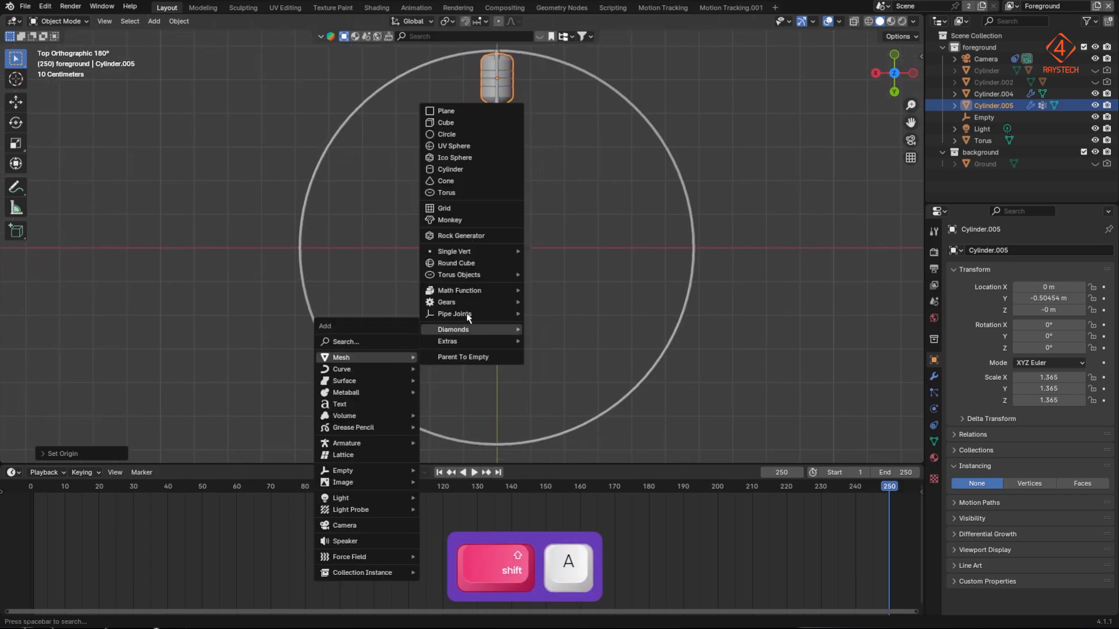
pyautogui.click(476, 135)
pyautogui.click(64, 453)
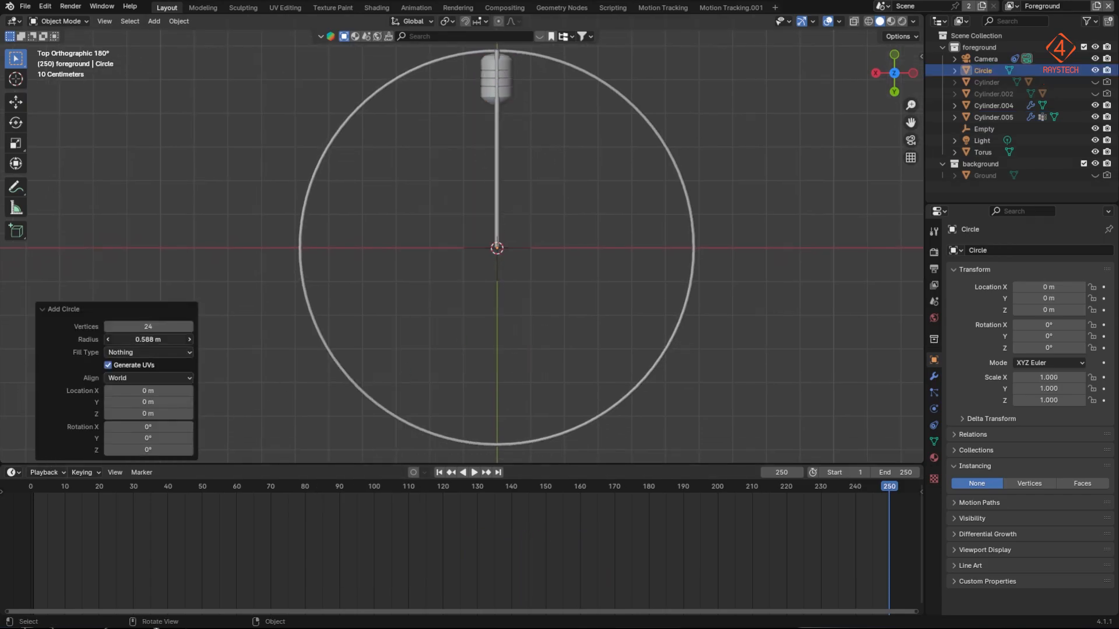
pyautogui.moveTo(148, 344); pyautogui.dragTo(143, 348)
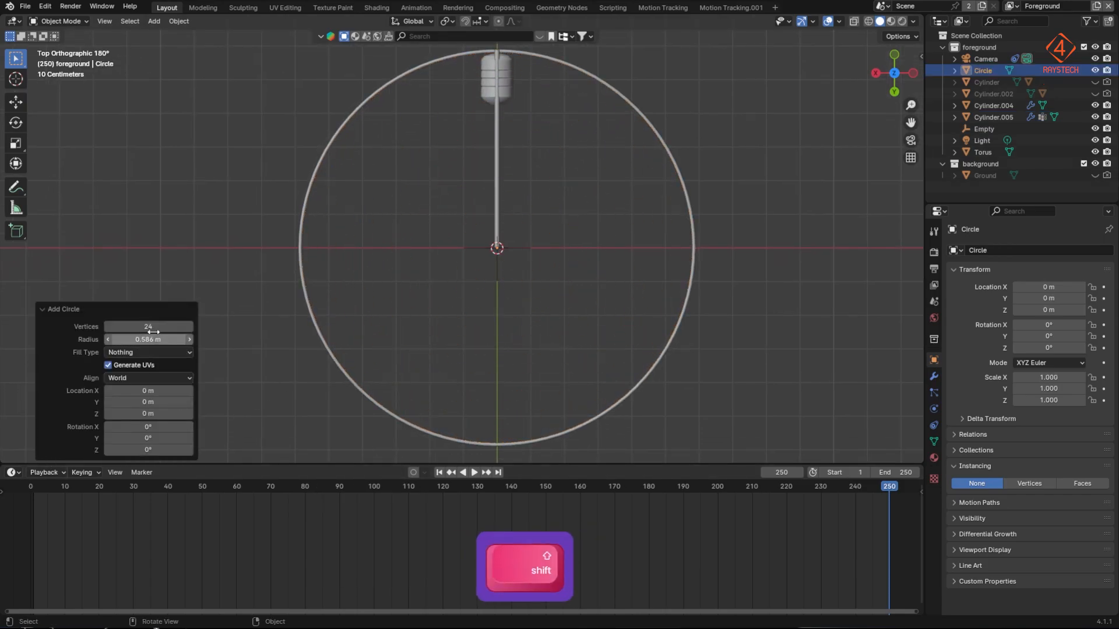
pyautogui.press('BackSpace')
pyautogui.write('24')
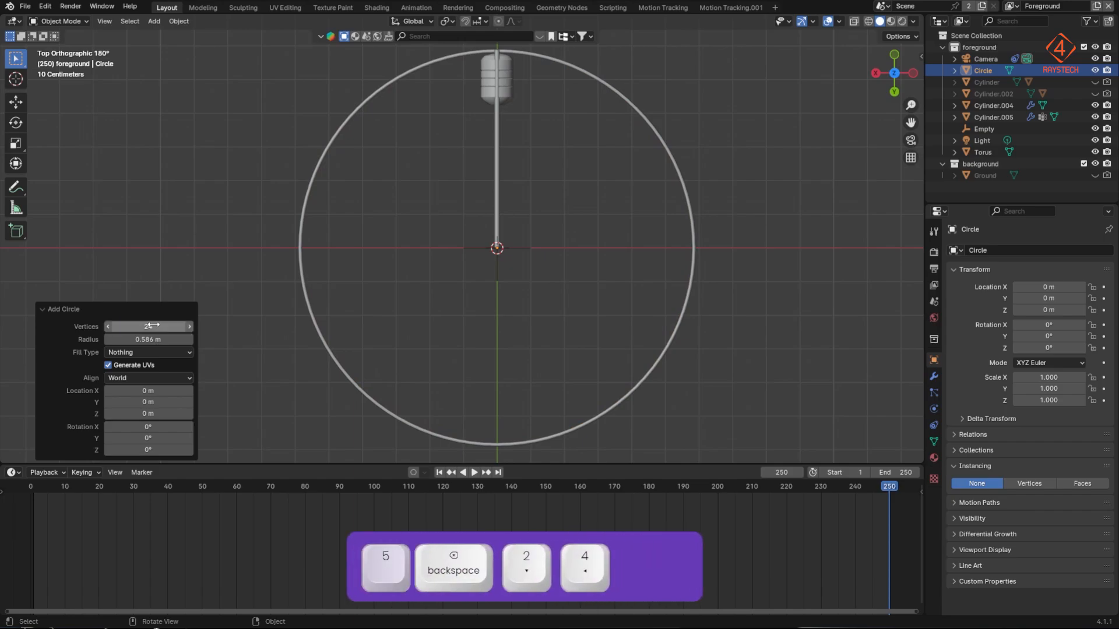
pyautogui.press('Return')
pyautogui.click(55, 310)
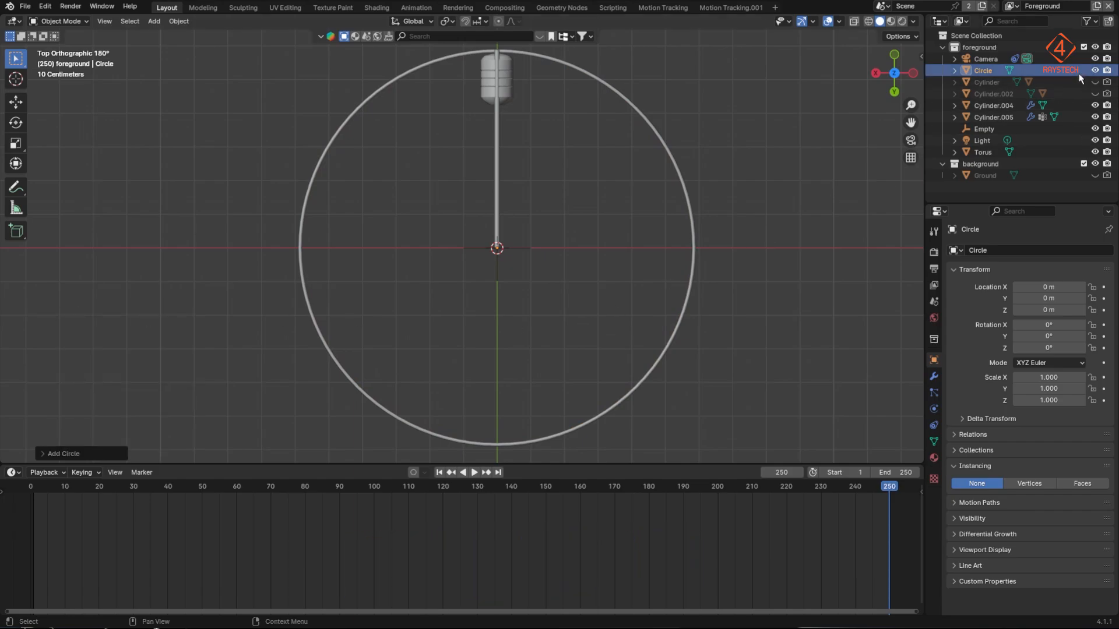
# Step: Hide the Torus rim and scale the Circle to about 0.861 so it passes through the cabin's middle
pyautogui.click(991, 152)
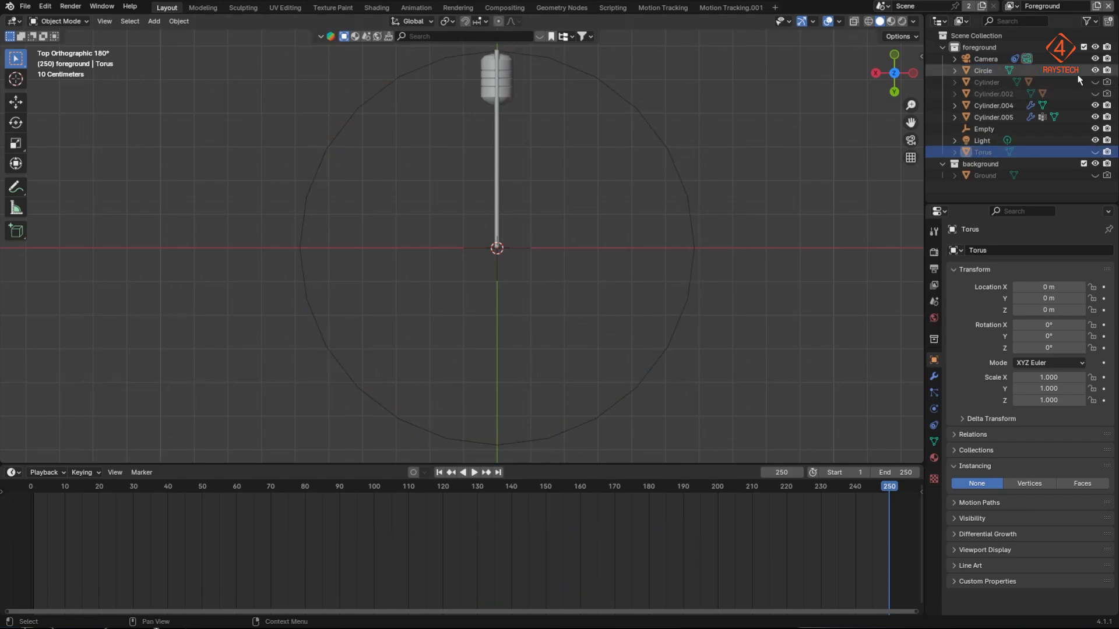
pyautogui.click(629, 106)
pyautogui.press('s')
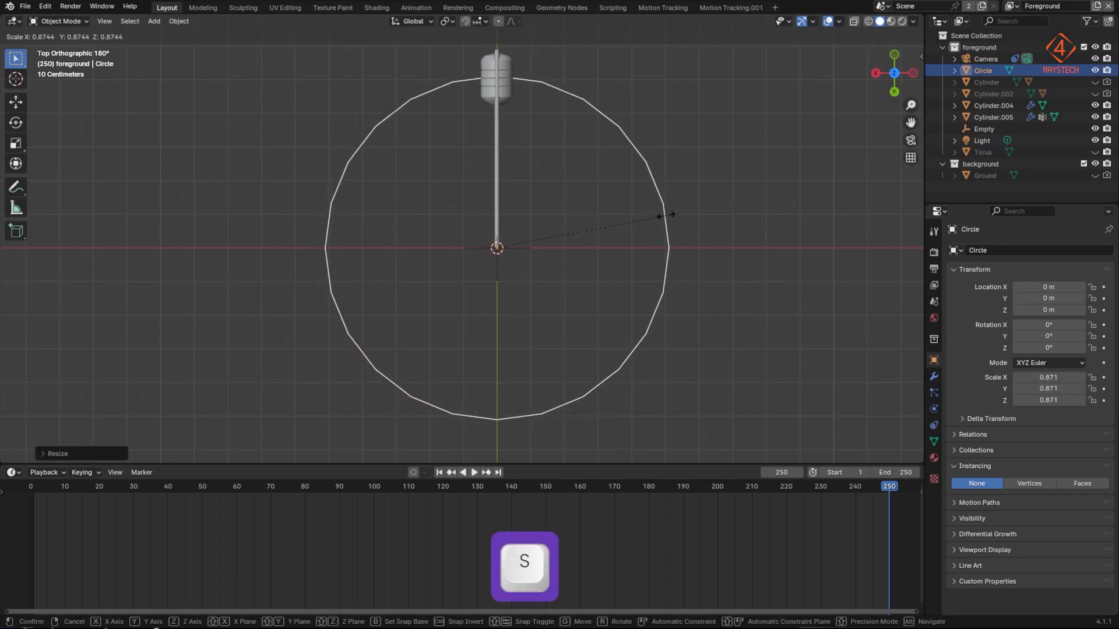
pyautogui.click(662, 215)
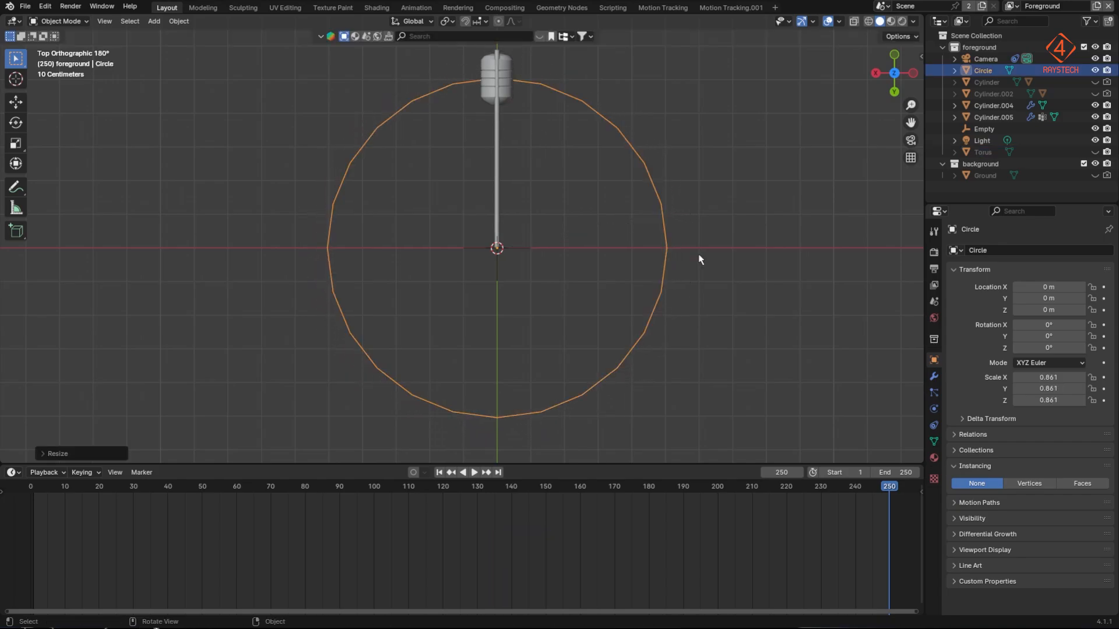
# Step: Parent the cabin Cylinder.005 to the Circle
pyautogui.click(512, 72)
pyautogui.keyDown('shift'); pyautogui.click(586, 106); pyautogui.keyUp('shift')
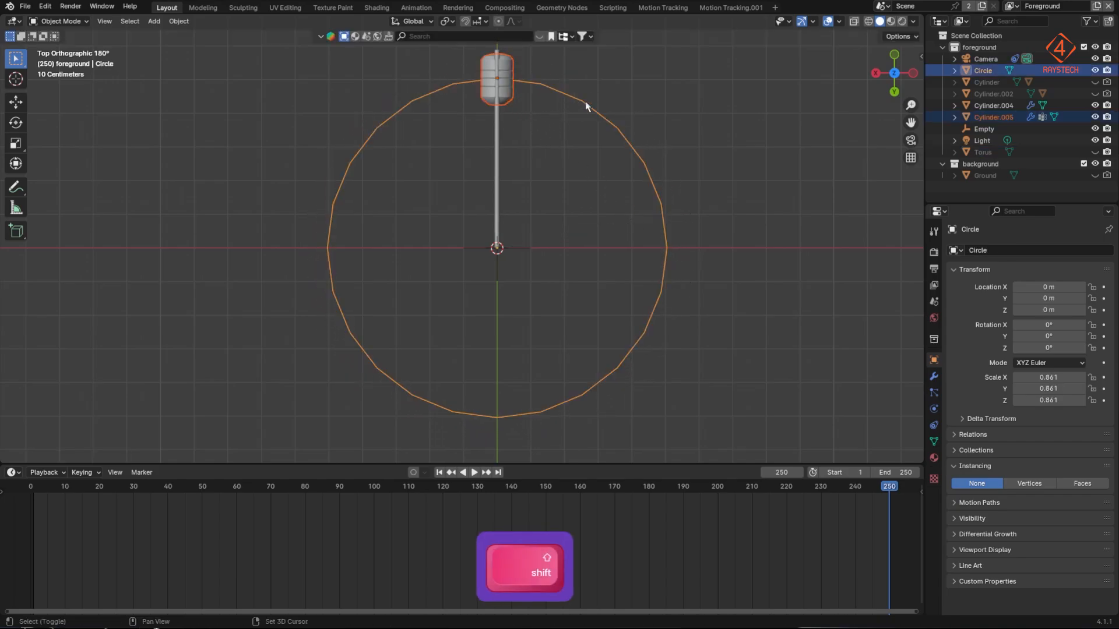
pyautogui.hotkey('ctrl', 'p')
pyautogui.click(725, 118)
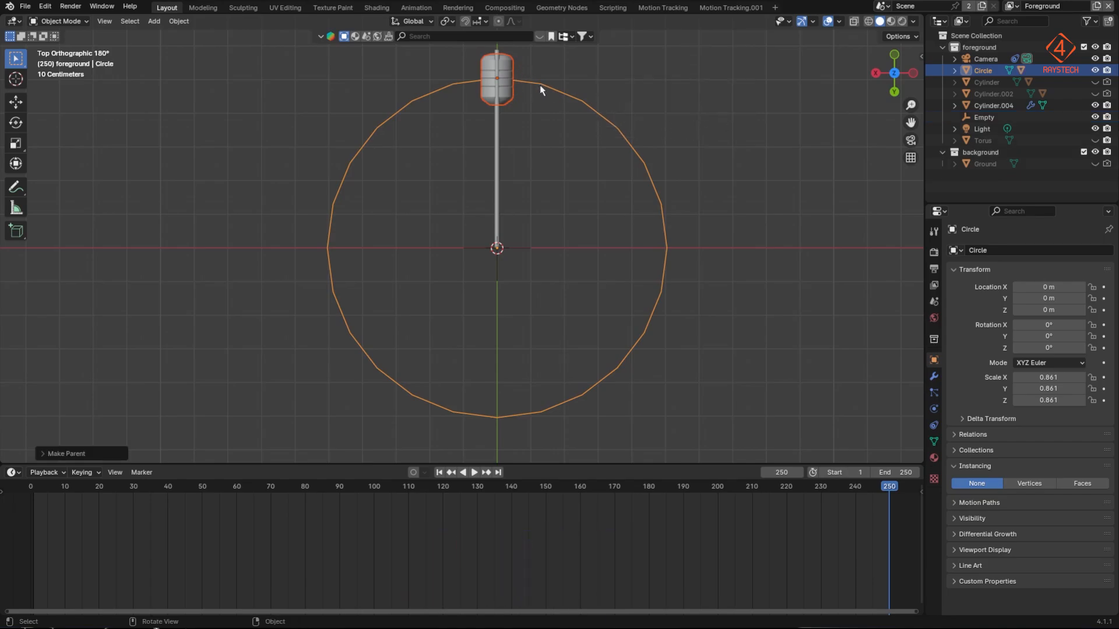
# Step: Set the Circle's instancing to Vertices so the cabin repeats at each of its points
pyautogui.click(1028, 484)
pyautogui.scroll(-1, 649, 331)
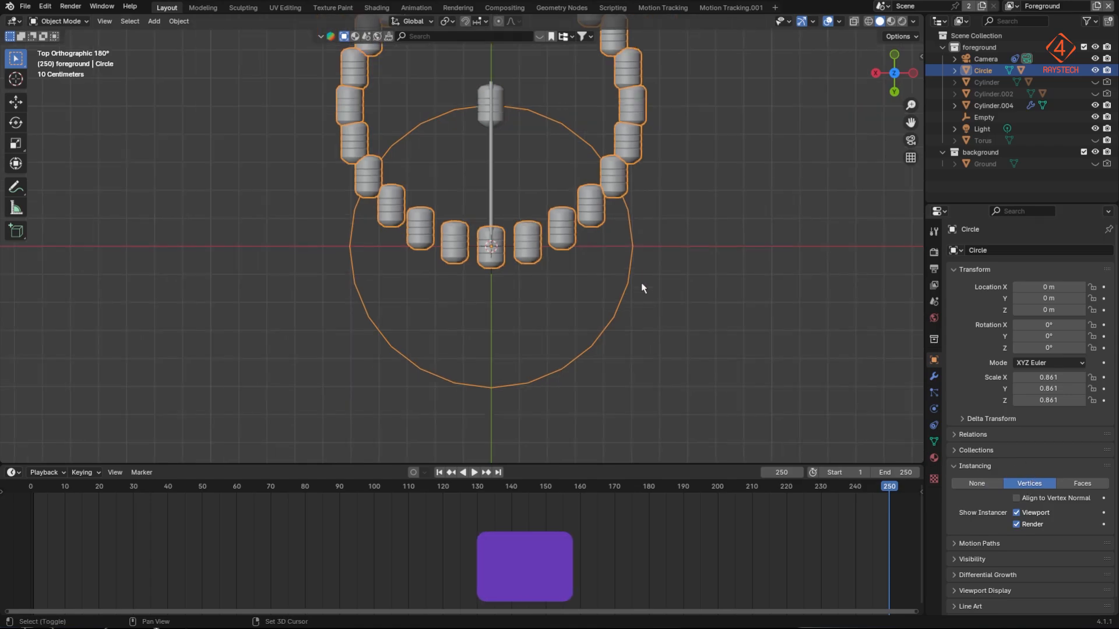
pyautogui.scroll(-2, 643, 305)
pyautogui.moveTo(641, 284)
pyautogui.keyDown('shift'); pyautogui.mouseDown(button='middle')
pyautogui.moveTo(643, 305)
pyautogui.moveTo(649, 280)
pyautogui.mouseUp(button='middle'); pyautogui.keyUp('shift')
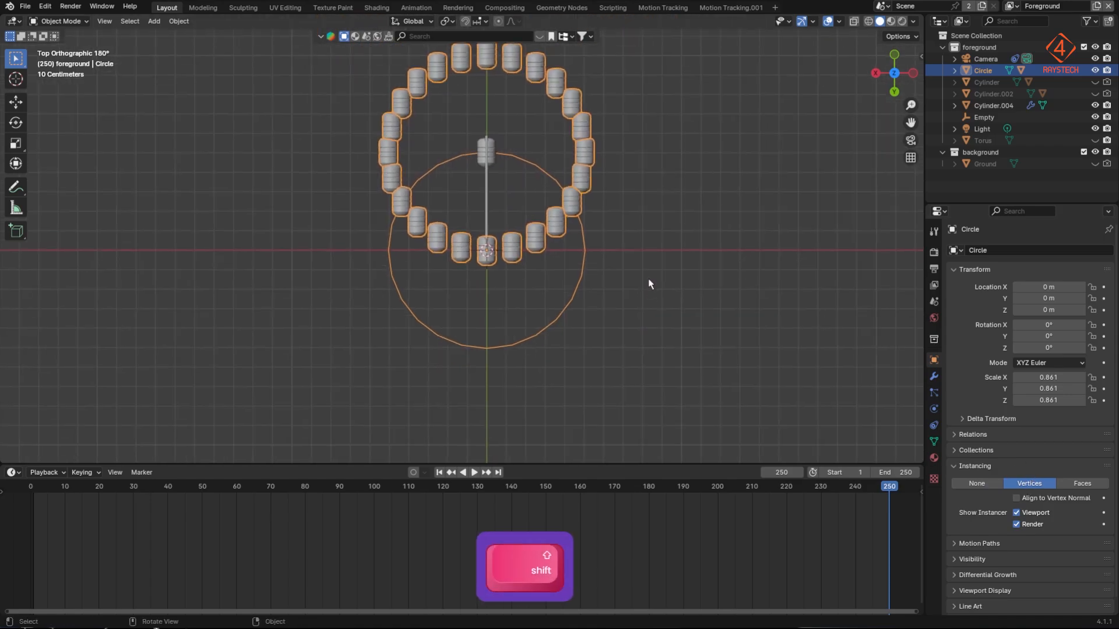
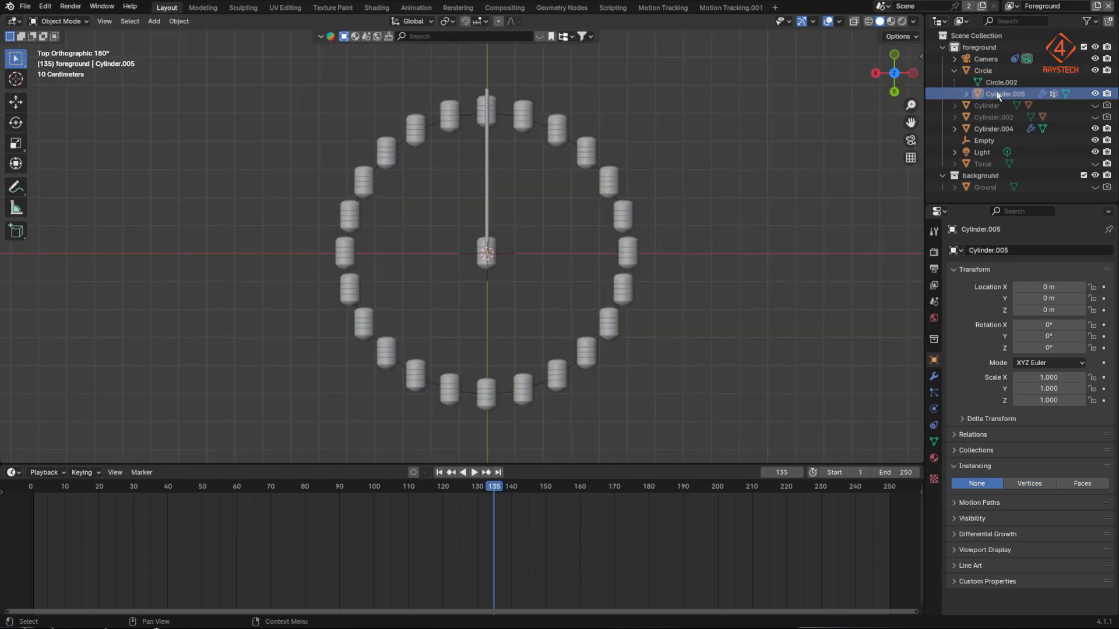
# Step: Select the Circle and make its cabin instances real objects
pyautogui.click(525, 119)
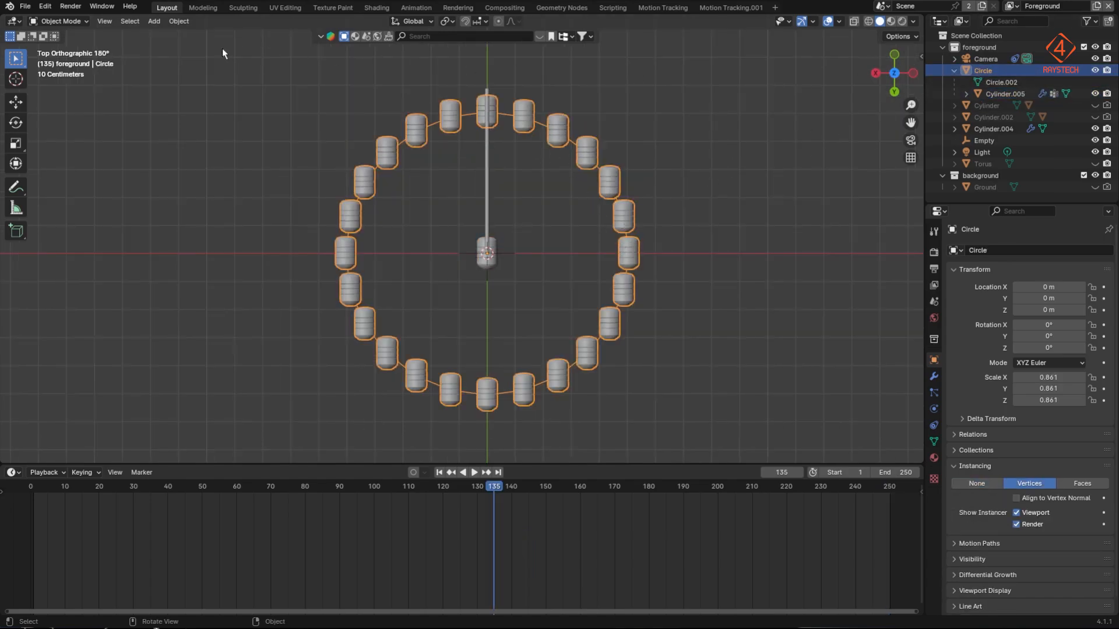
pyautogui.click(179, 21)
pyautogui.moveTo(190, 83)
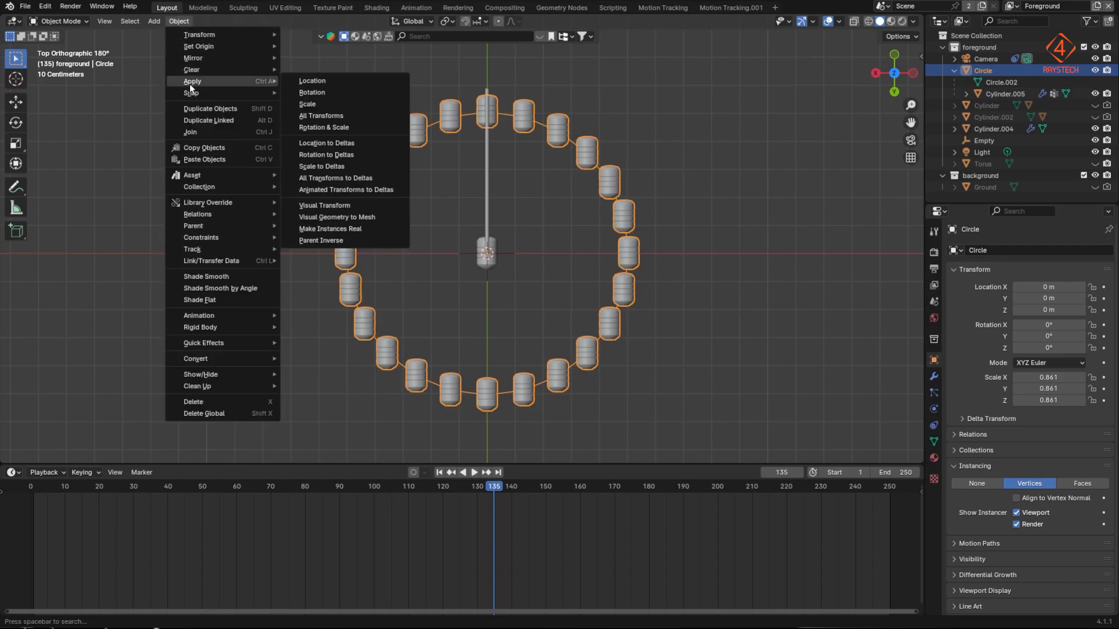
pyautogui.click(335, 229)
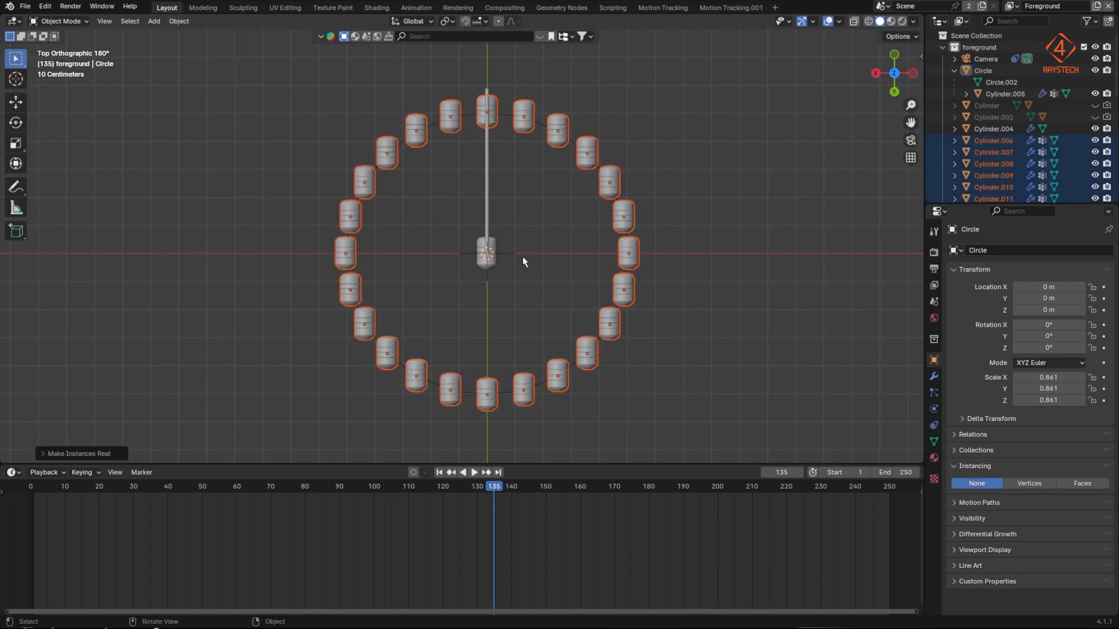
# Step: Move the cabin copies Cylinder.006 to Cylinder.029 into a new collection named capsules and collapse it in the outliner
pyautogui.moveTo(1057, 205); pyautogui.dragTo(1049, 462)
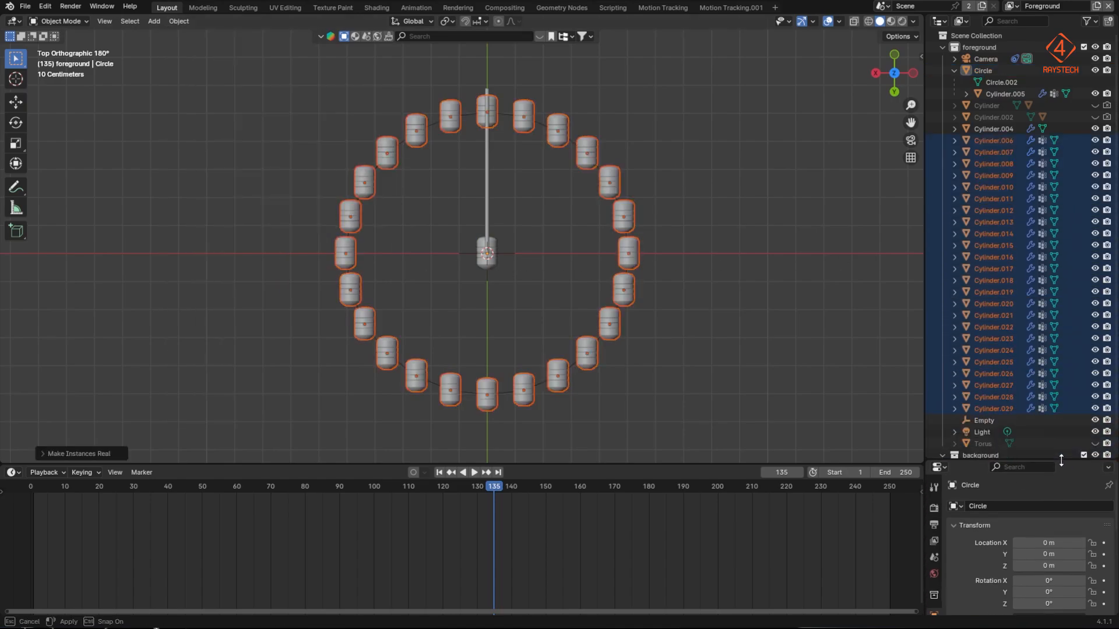
pyautogui.press('m')
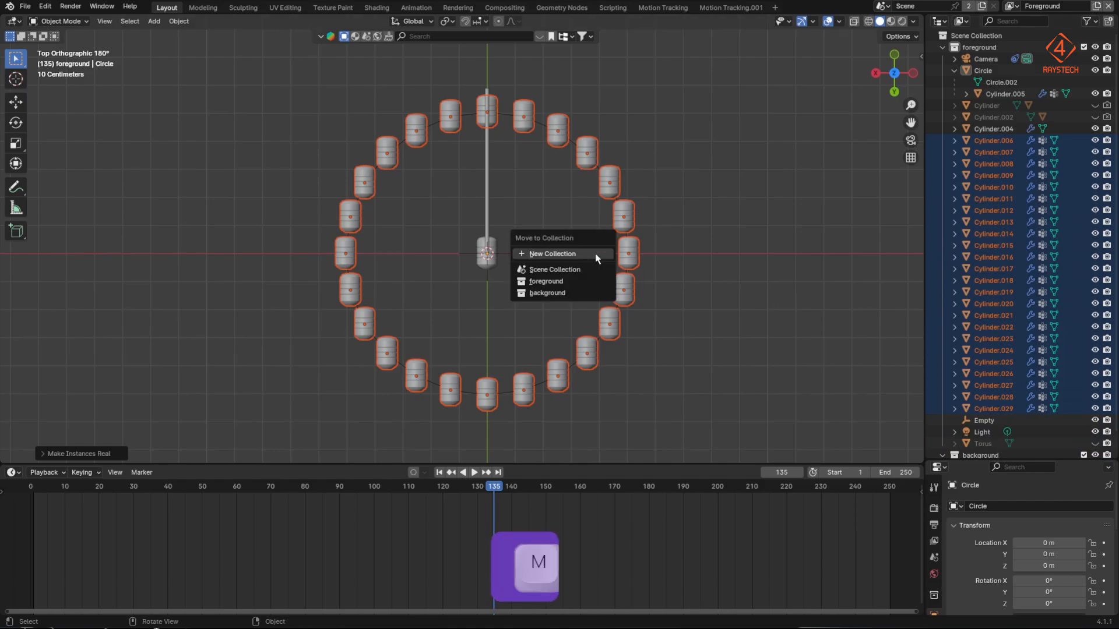
pyautogui.click(595, 254)
pyautogui.write('capsules')
pyautogui.press('Return')
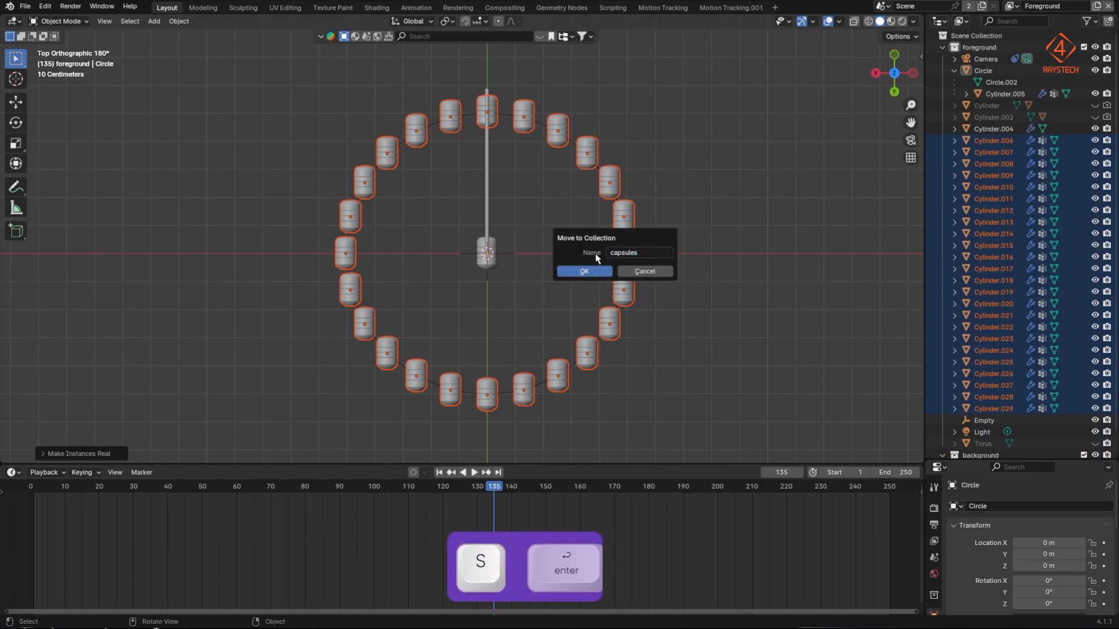
pyautogui.click(592, 273)
pyautogui.click(943, 198)
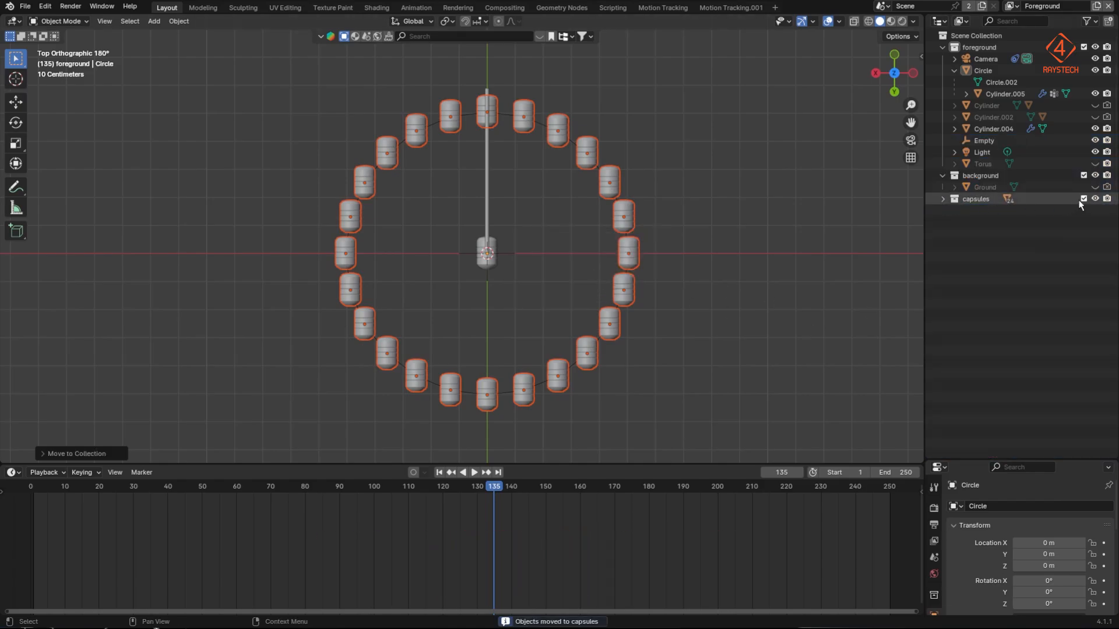
# Step: Scale the Torus rim down to about 0.88 so it runs through the ring of capsules
pyautogui.click(777, 219)
pyautogui.press('s')
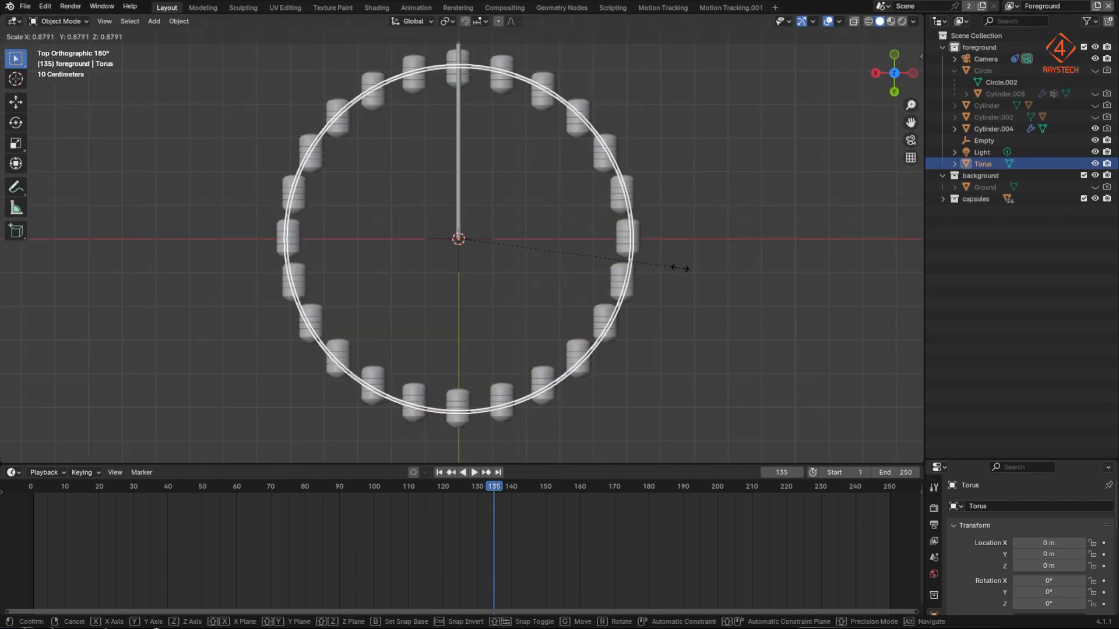
pyautogui.click(680, 271)
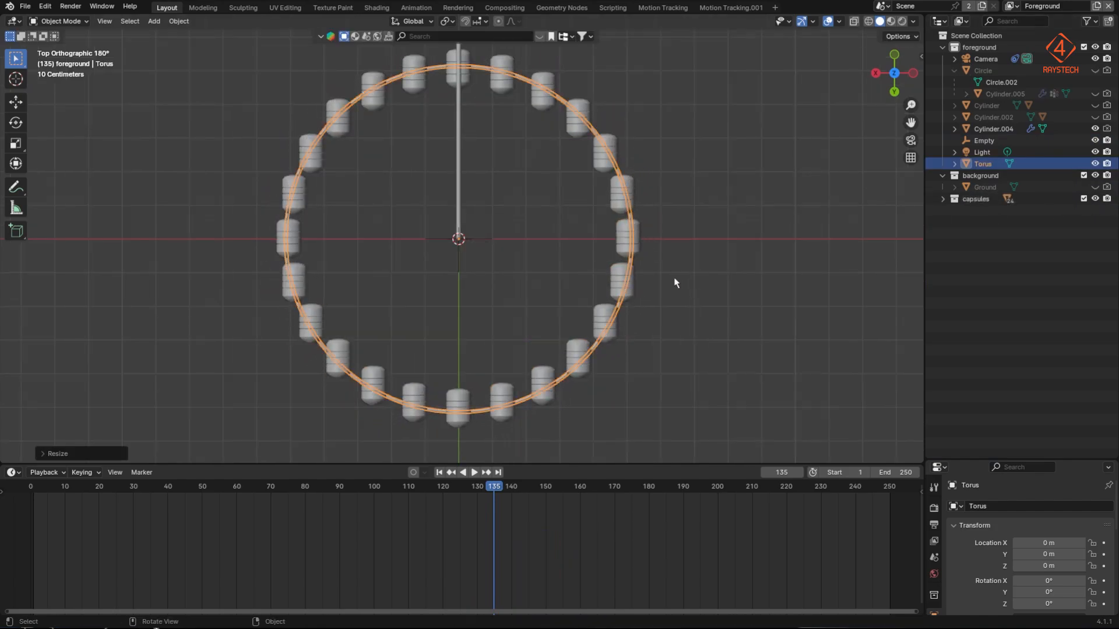
# Step: Start adding a new object to the scene
pyautogui.hotkey('shift', 'a')
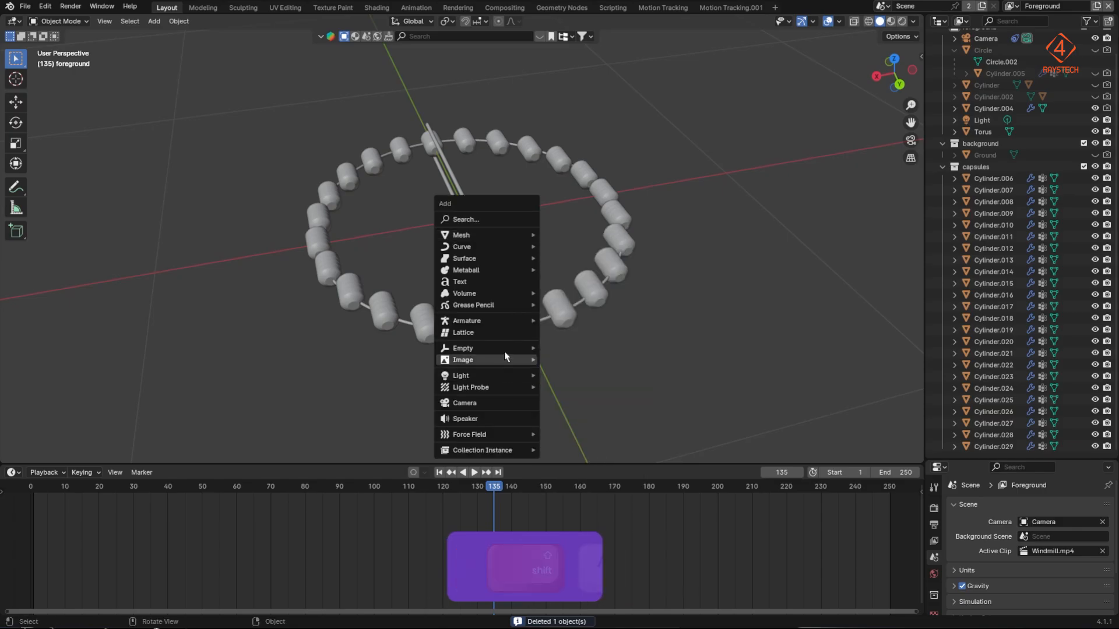
# Step: Add a plain axes empty with a 0.1 m radius at the centre of the capsule ring
pyautogui.moveTo(505, 349)
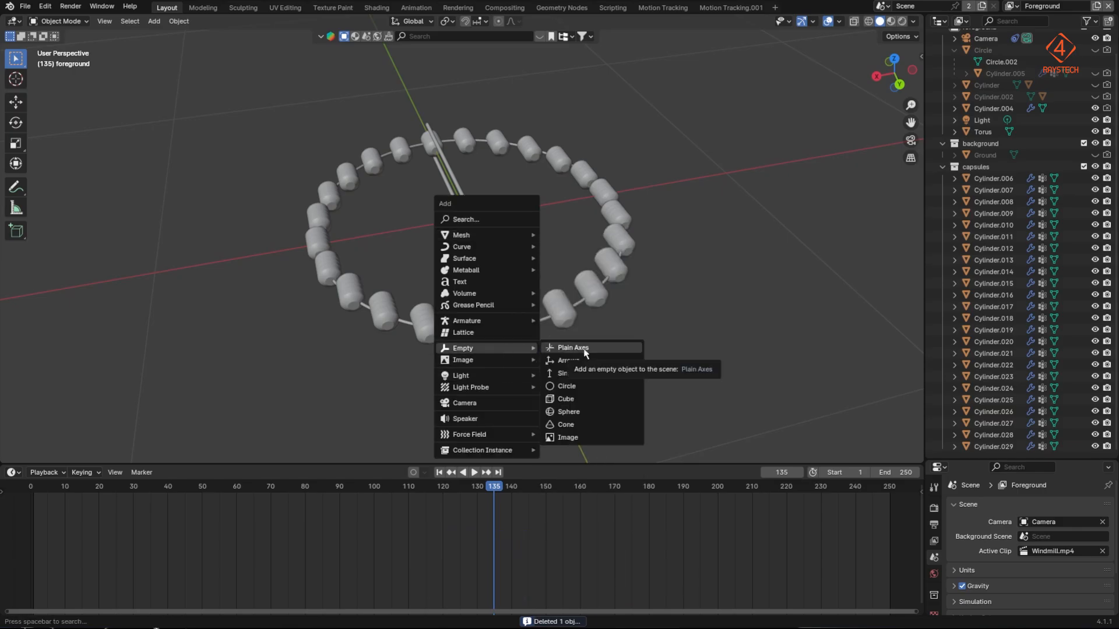
pyautogui.click(584, 348)
pyautogui.click(54, 439)
pyautogui.click(147, 365)
pyautogui.write('0.1')
pyautogui.press('Return')
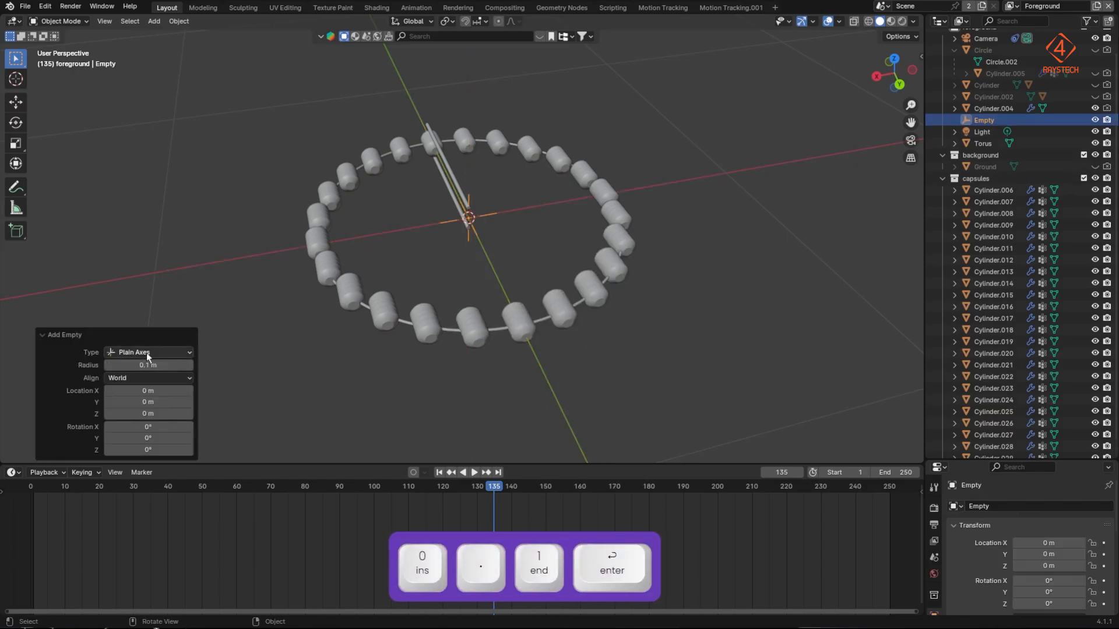
pyautogui.click(50, 335)
# Step: Parent all the capsule cylinders, Cylinder.006 to Cylinder.029, to the new empty using the Object option
pyautogui.press('KP_7')
pyautogui.click(998, 435)
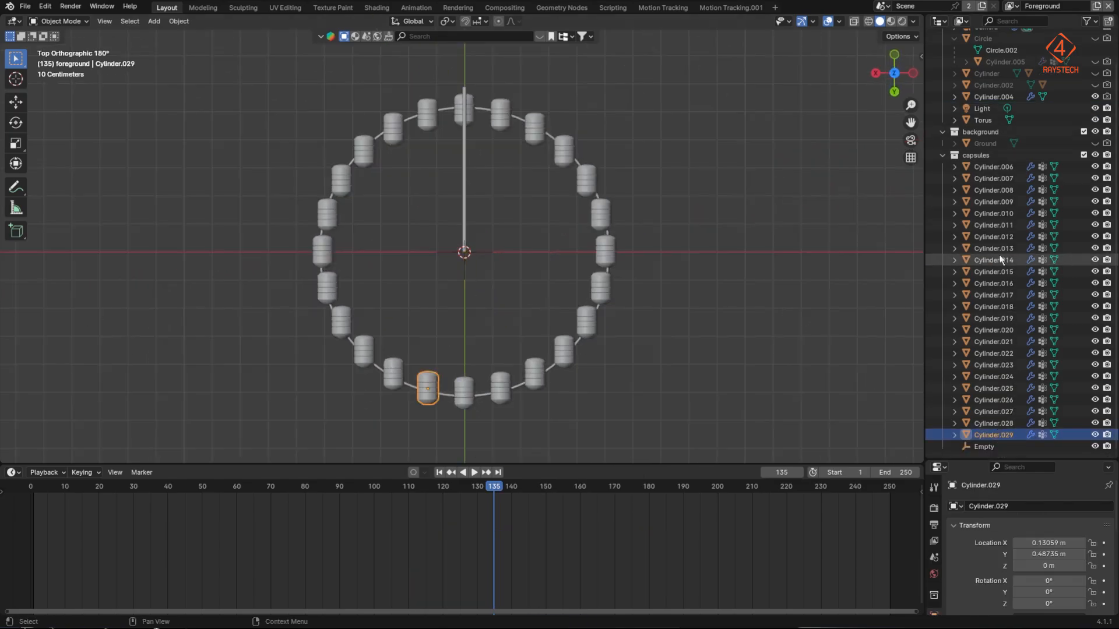
pyautogui.keyDown('shift'); pyautogui.click(1004, 170); pyautogui.keyUp('shift')
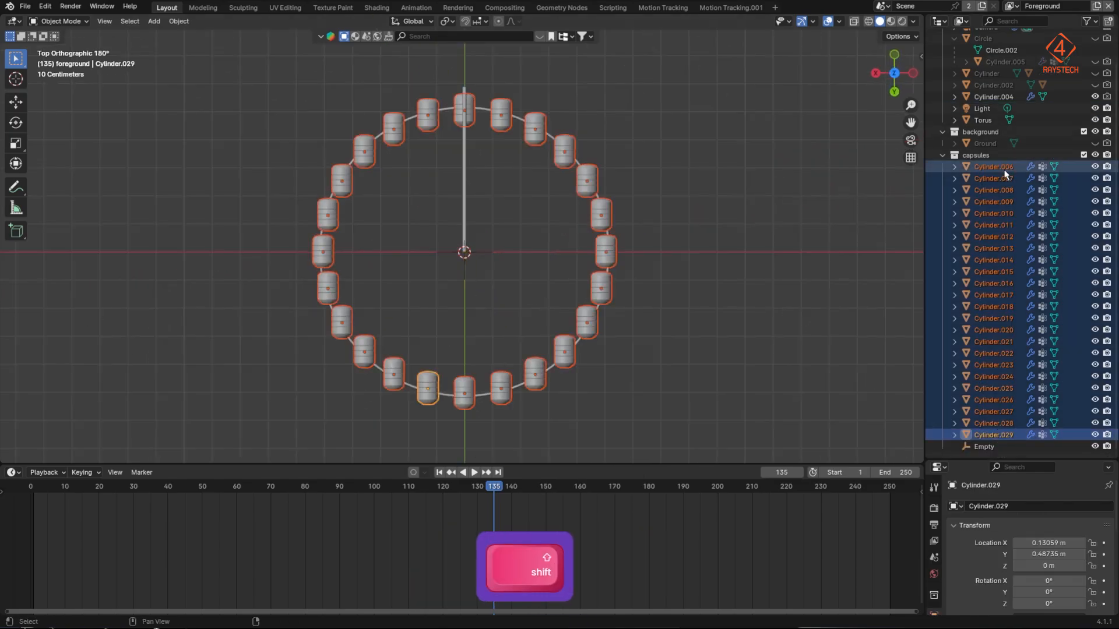
pyautogui.keyDown('ctrl'); pyautogui.click(984, 447); pyautogui.keyUp('ctrl')
pyautogui.hotkey('ctrl', 'p')
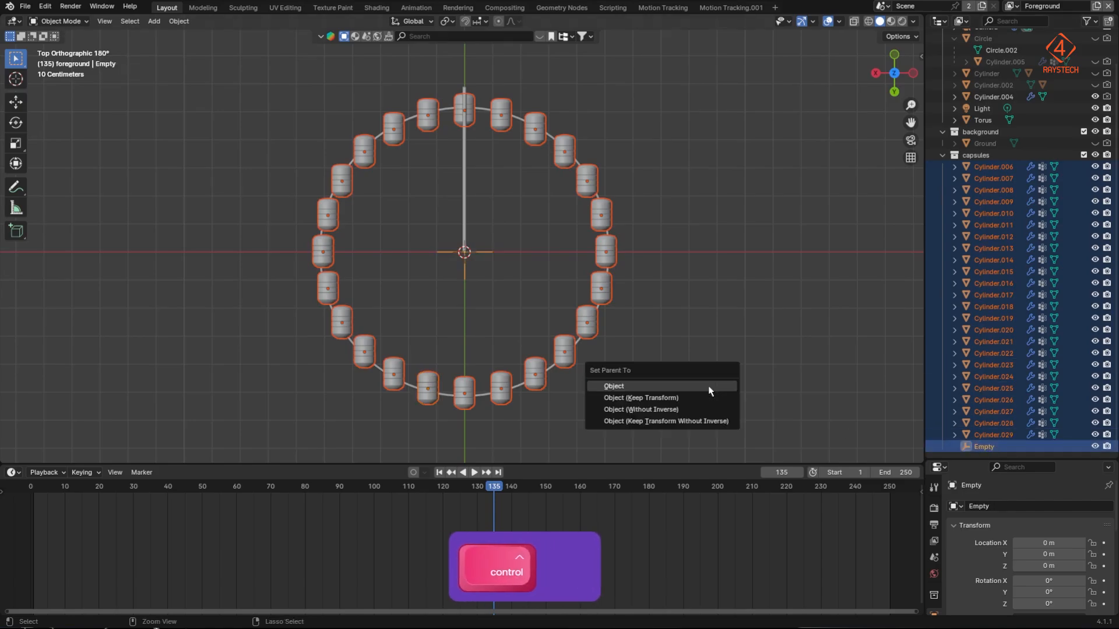
pyautogui.click(710, 387)
# Step: Rename the empty that parents the capsule cylinders as capsules
pyautogui.doubleClick(983, 199)
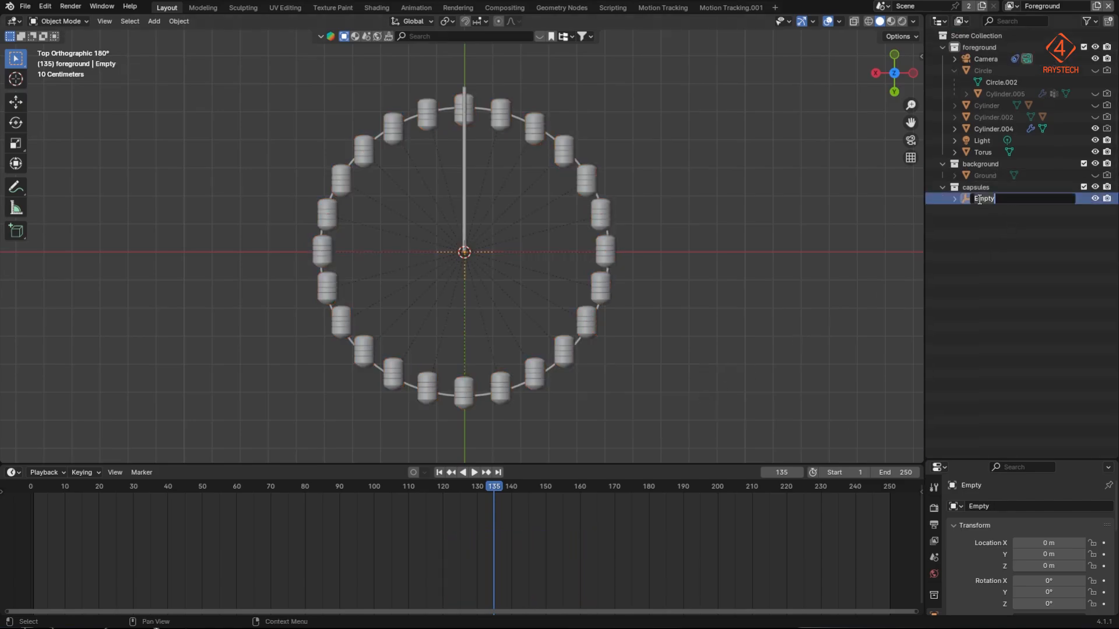
pyautogui.write('capsules')
pyautogui.press('Return')
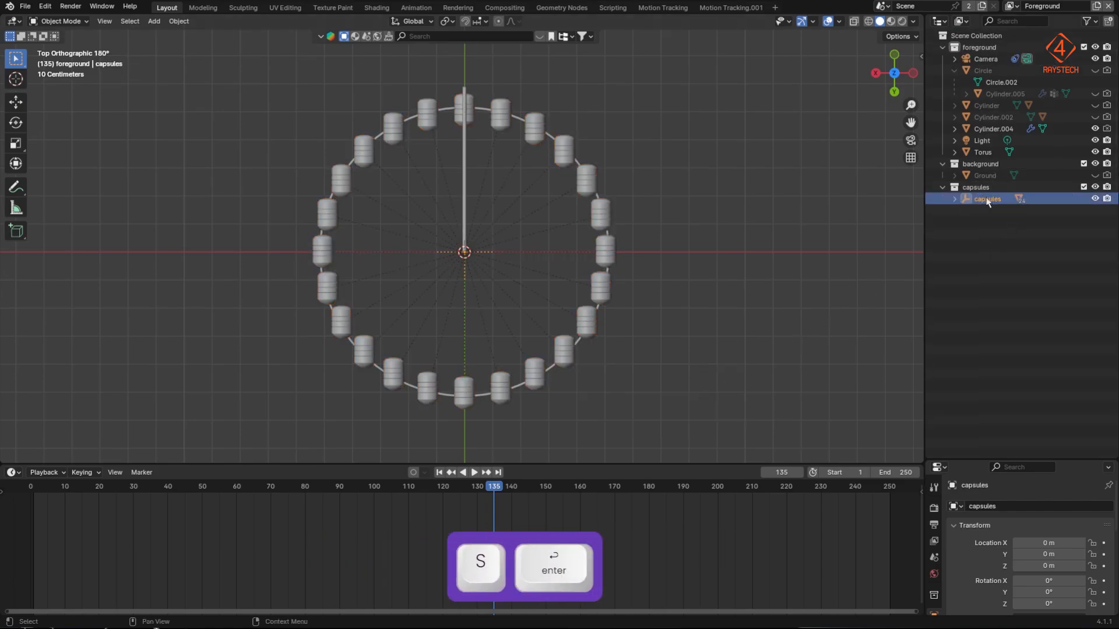
# Step: Move the capsules empty with its whole hierarchy into the foreground collection and delete the leftover capsules collection
pyautogui.rightClick(987, 200)
pyautogui.click(985, 258)
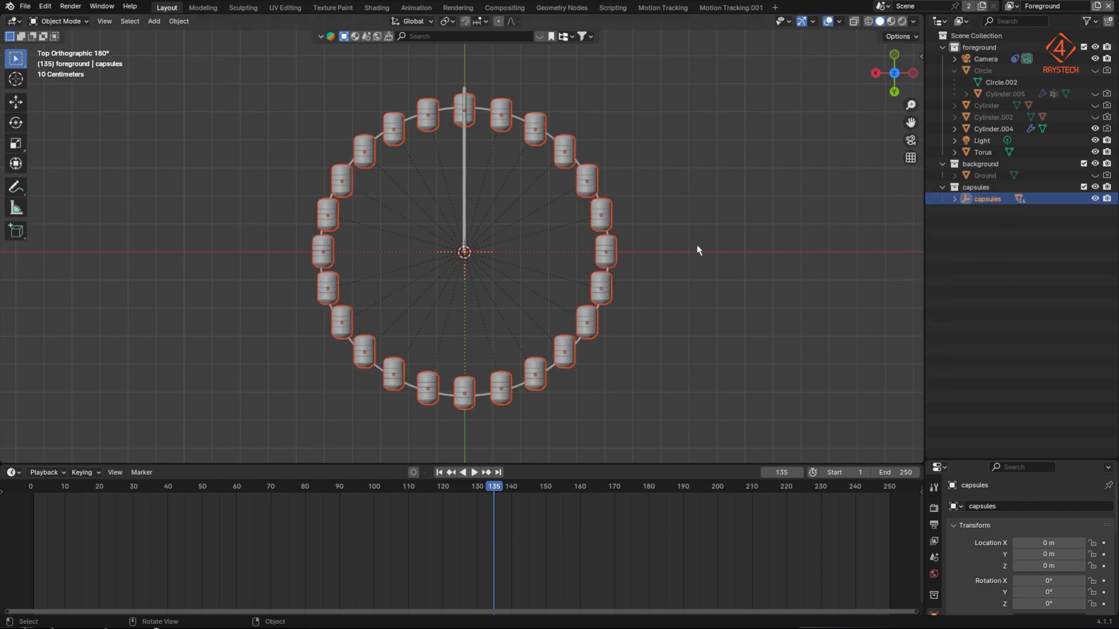
pyautogui.press('m')
pyautogui.click(676, 273)
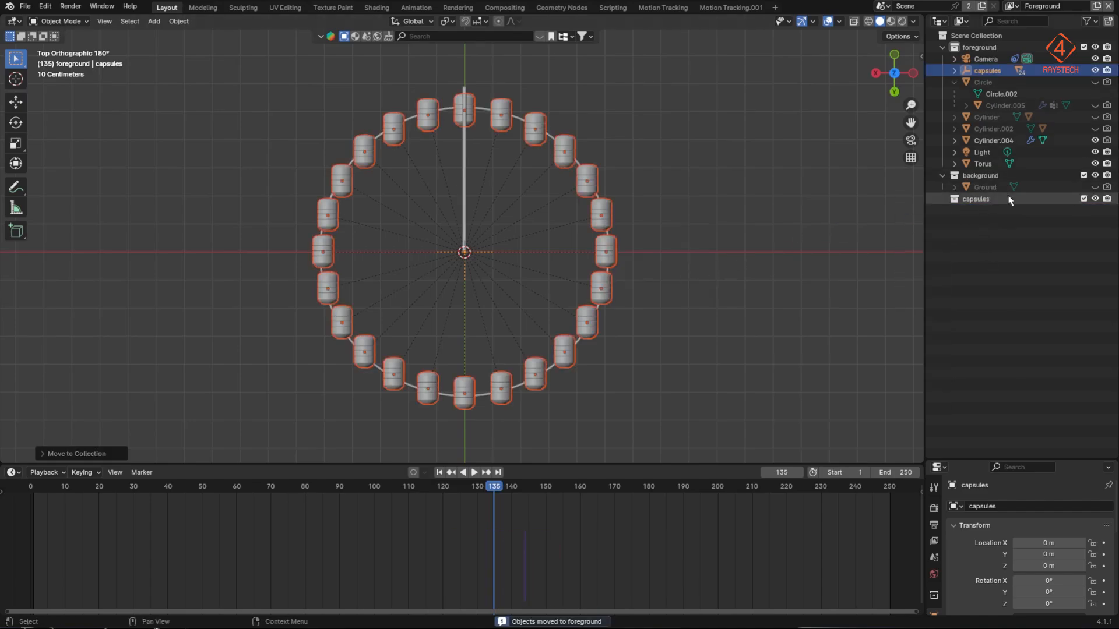
pyautogui.rightClick(983, 202)
pyautogui.click(932, 273)
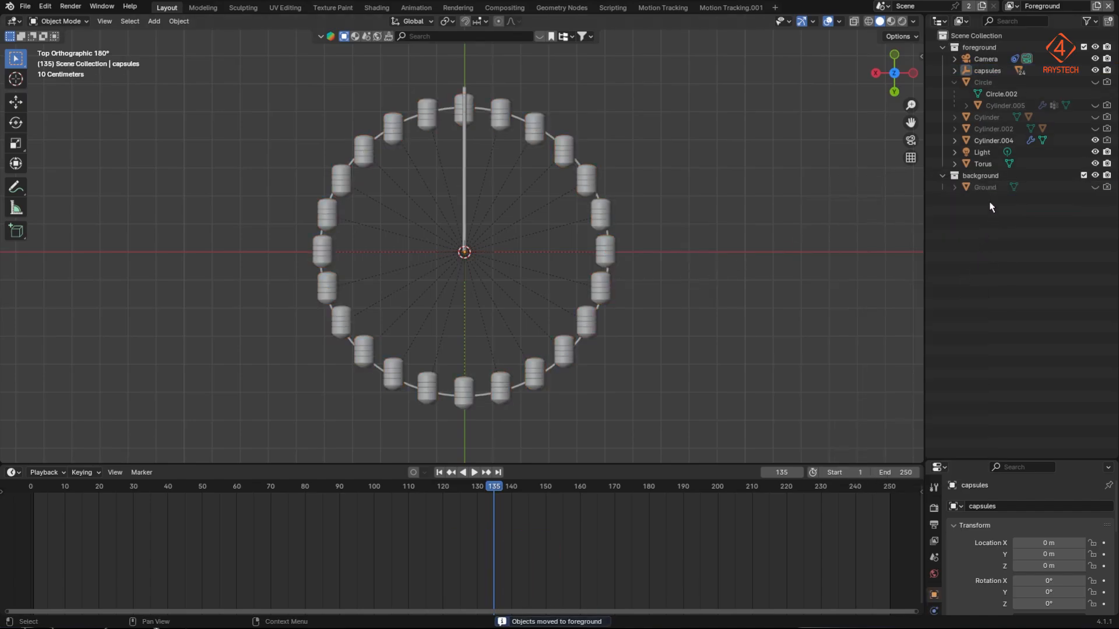
pyautogui.moveTo(729, 222); pyautogui.dragTo(677, 268, button='middle')
pyautogui.press('r')
pyautogui.press('z')
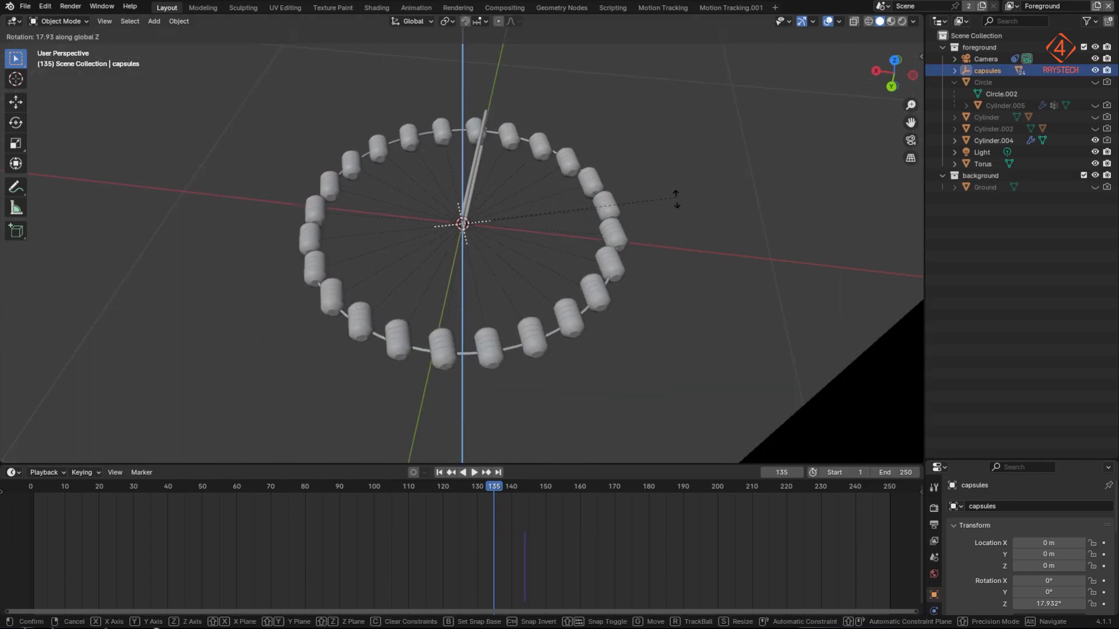
pyautogui.rightClick(540, 299)
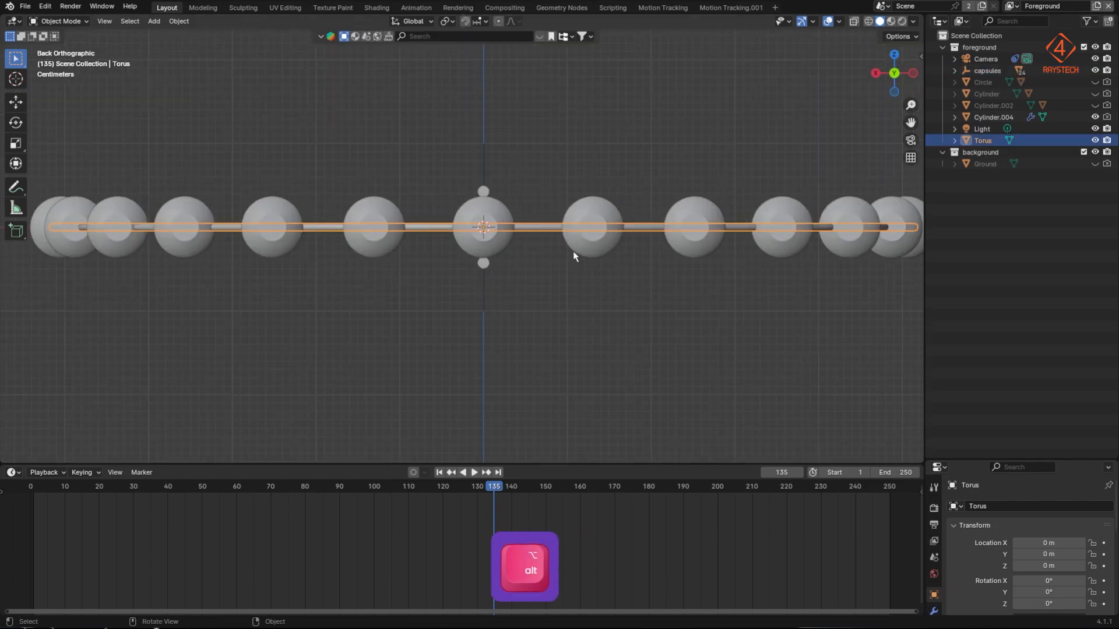
# Step: Move the torus ring up about 0.043 m along Z so it lines up with the upper rod
pyautogui.press('g')
pyautogui.press('z')
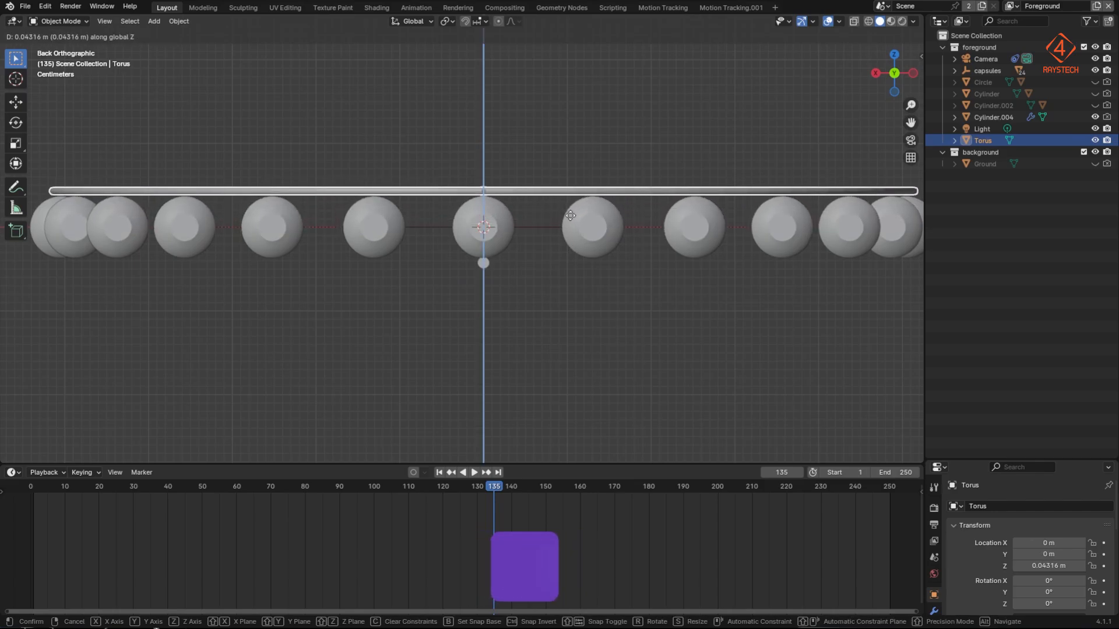
pyautogui.click(570, 216)
# Step: Duplicate the torus ring and place the copy about 0.086 m lower along Z, level with the lower rod
pyautogui.scroll(3, 577, 227)
pyautogui.hotkey('shift', 'd')
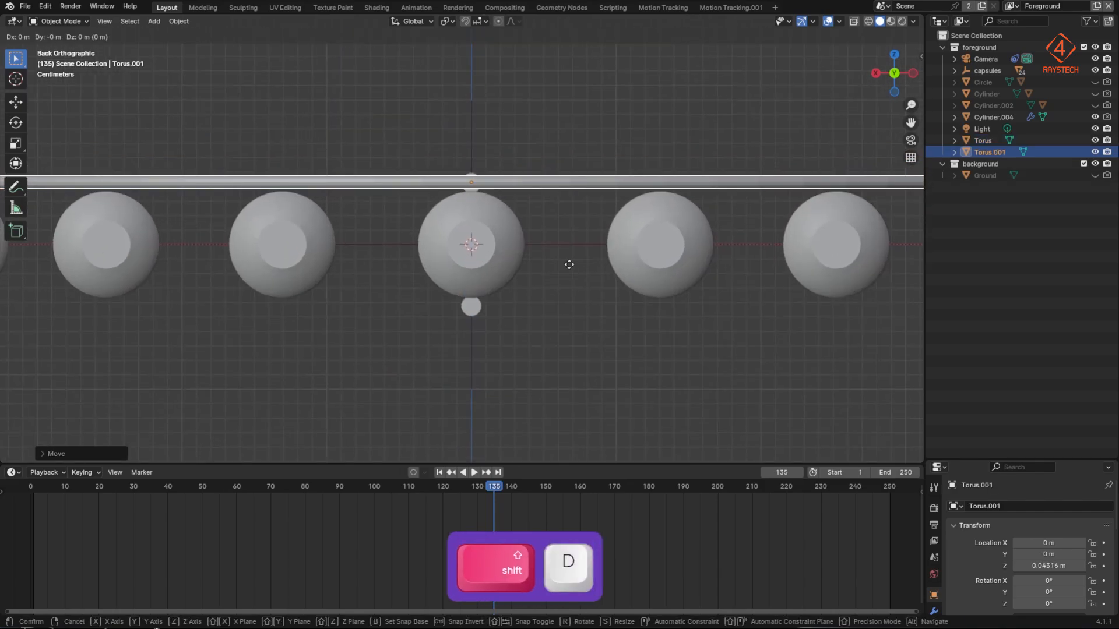
pyautogui.press('y')
pyautogui.press('z')
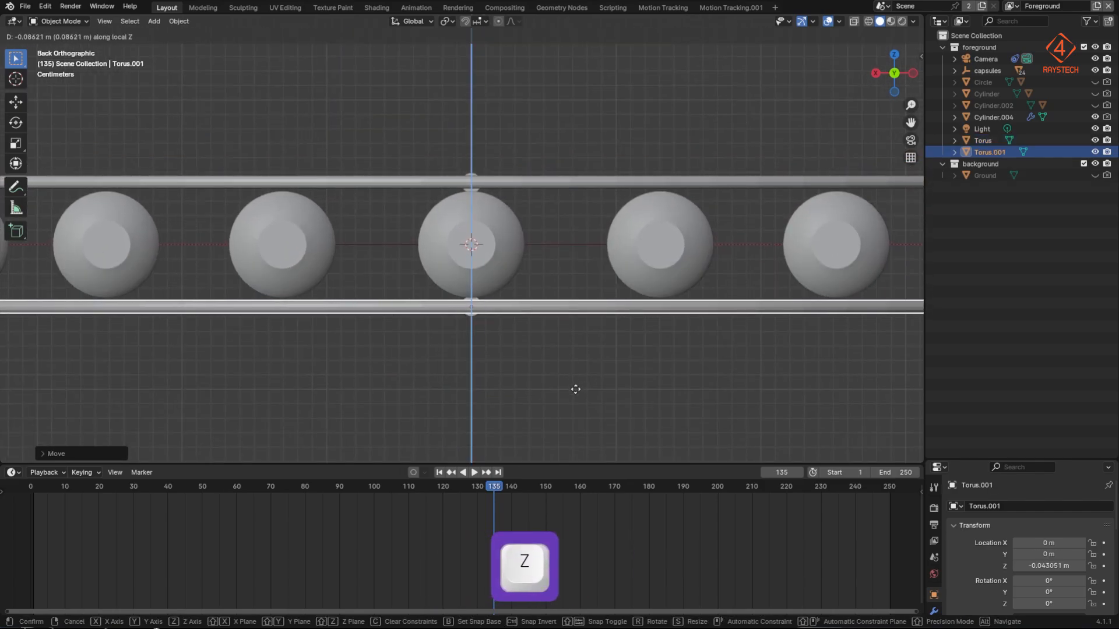
pyautogui.click(575, 389)
# Step: Add a plain axes empty at the wheel's centre and rename it Empty-rods
pyautogui.moveTo(576, 389); pyautogui.dragTo(697, 292, button='middle')
pyautogui.scroll(-4, 569, 302)
pyautogui.hotkey('shift', 'a')
pyautogui.moveTo(570, 334)
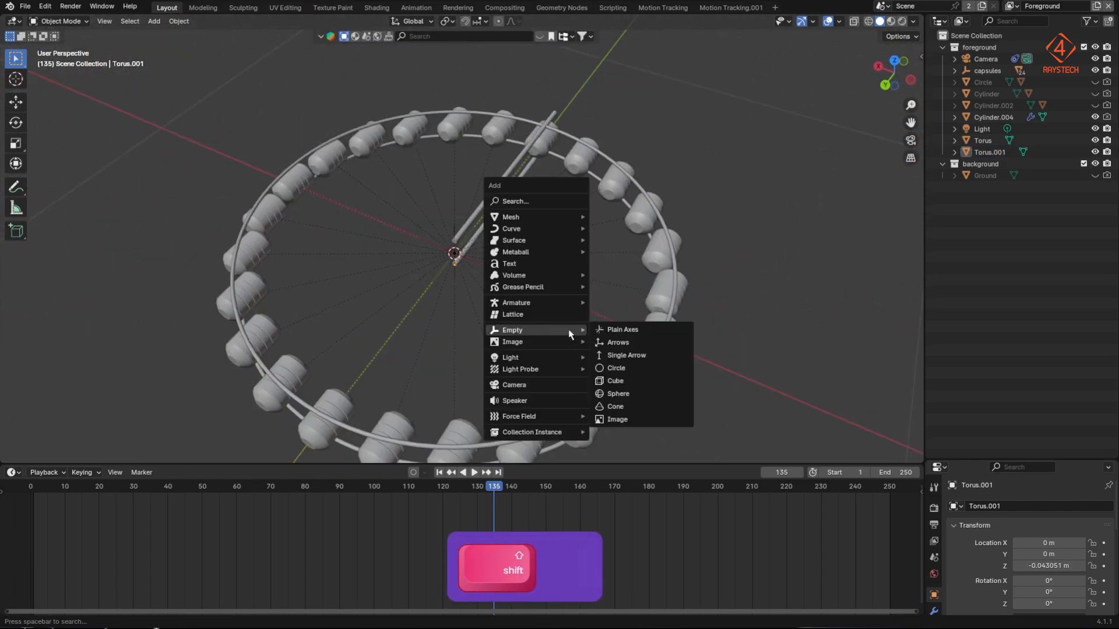
pyautogui.click(617, 331)
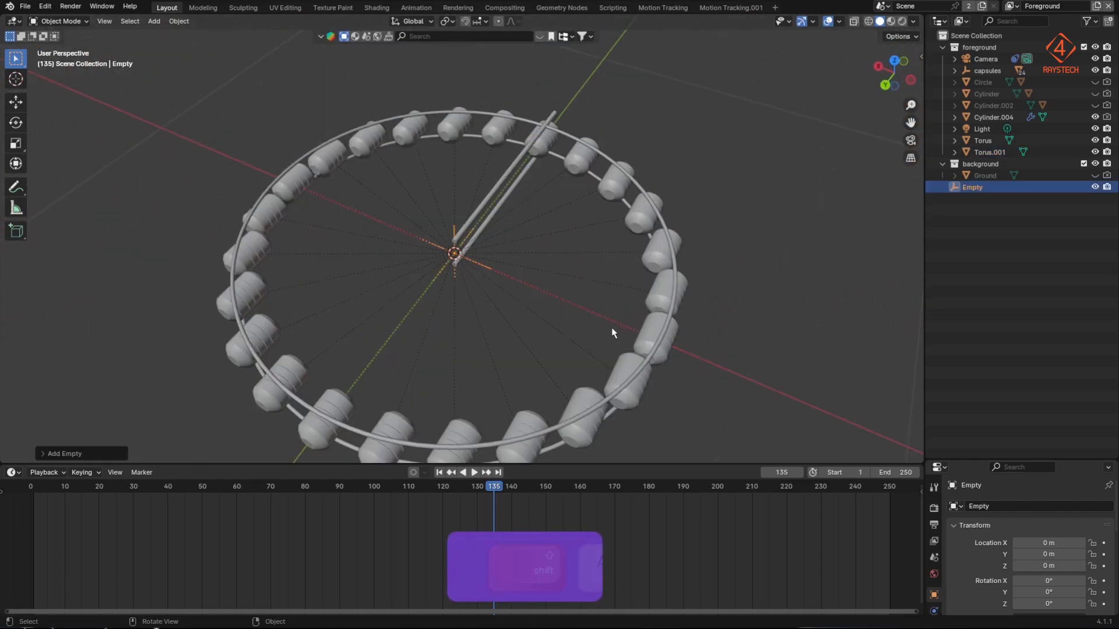
pyautogui.doubleClick(988, 188)
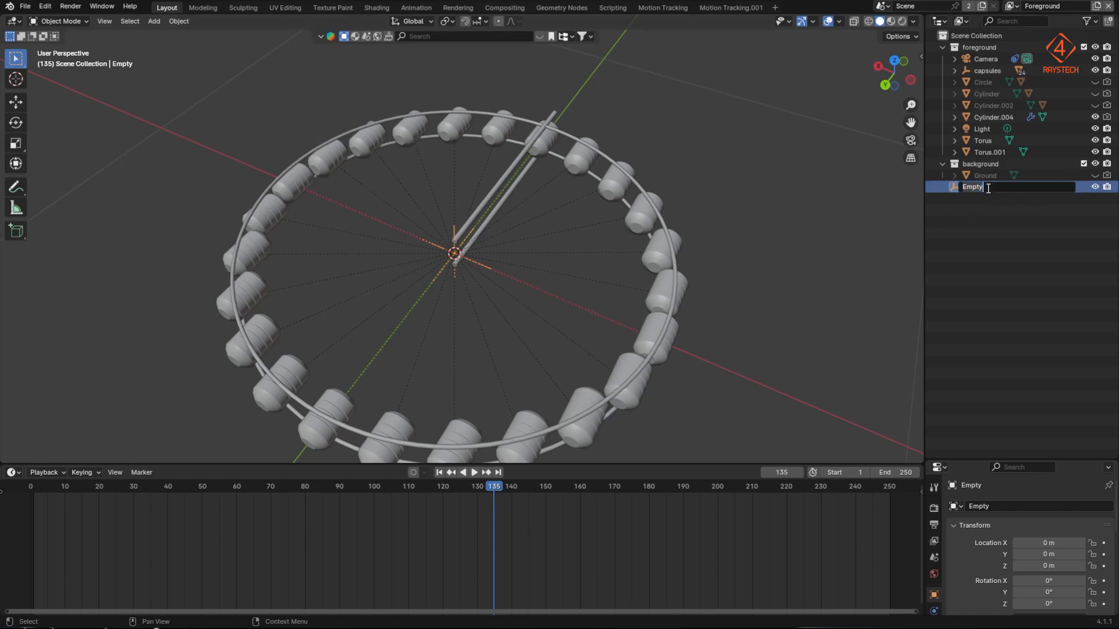
pyautogui.press('End')
pyautogui.write('-rods')
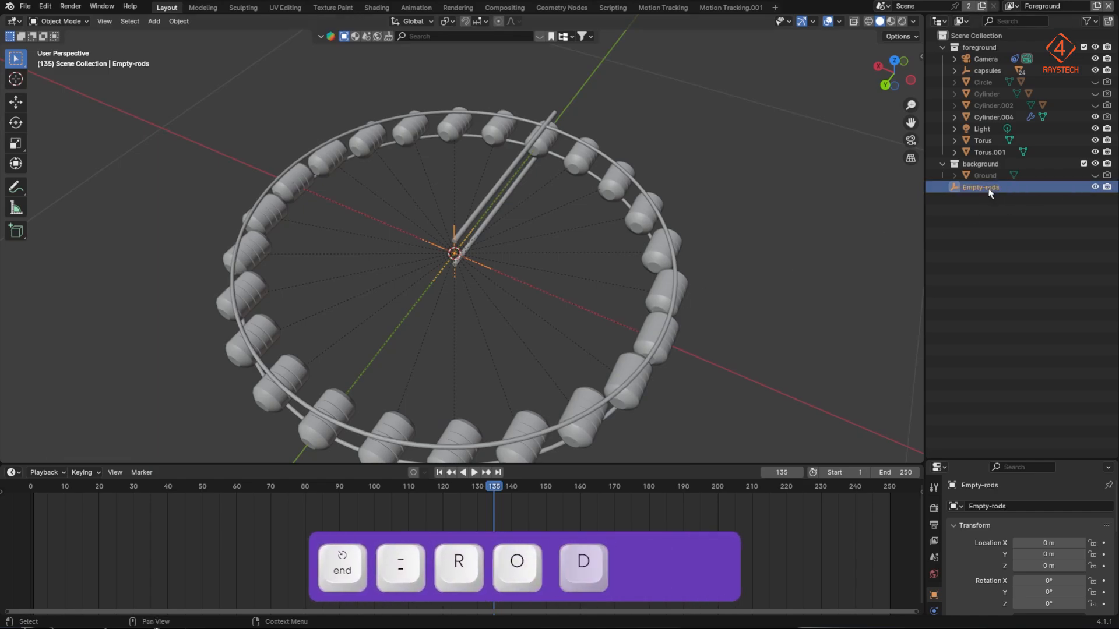
pyautogui.press('Return')
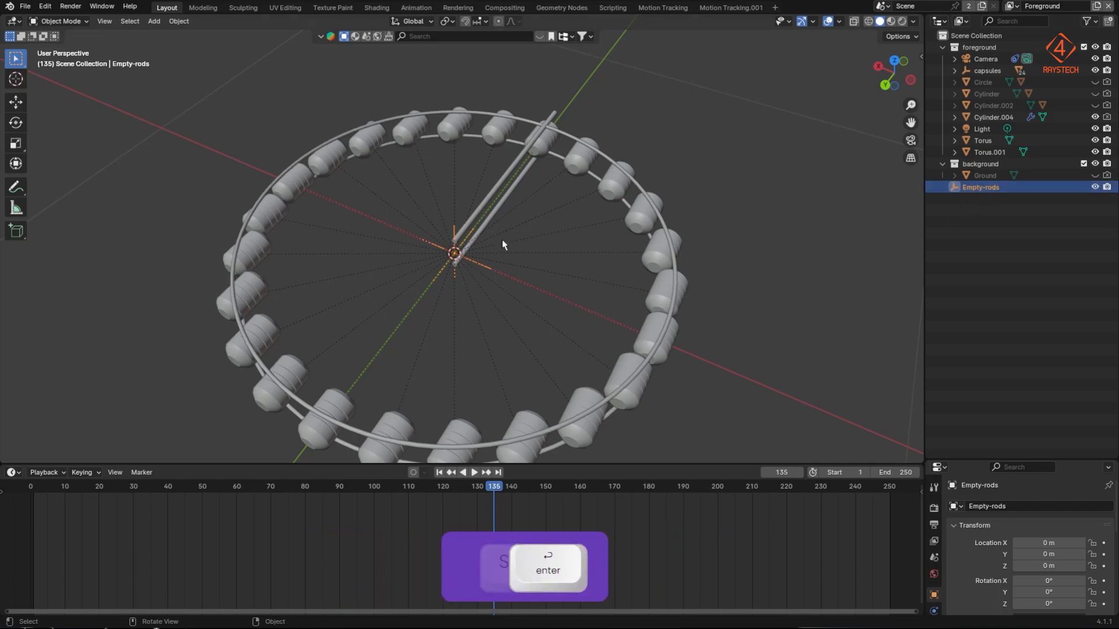
# Step: Set the origin of the rods object, Cylinder.004, to the 3D cursor at the wheel's centre
pyautogui.click(477, 213)
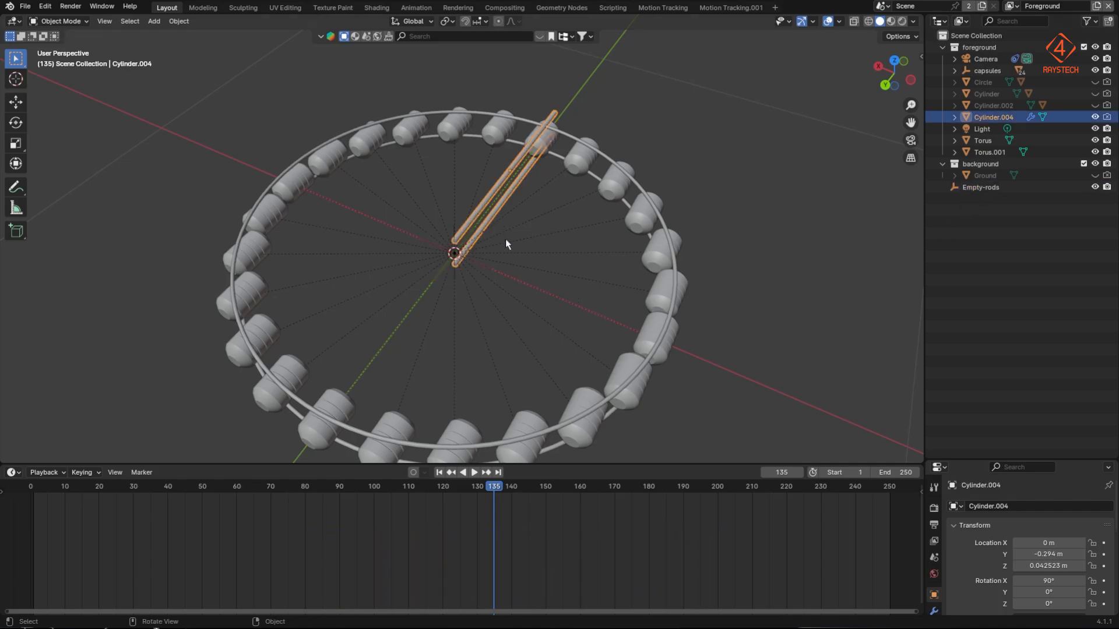
pyautogui.rightClick(404, 189)
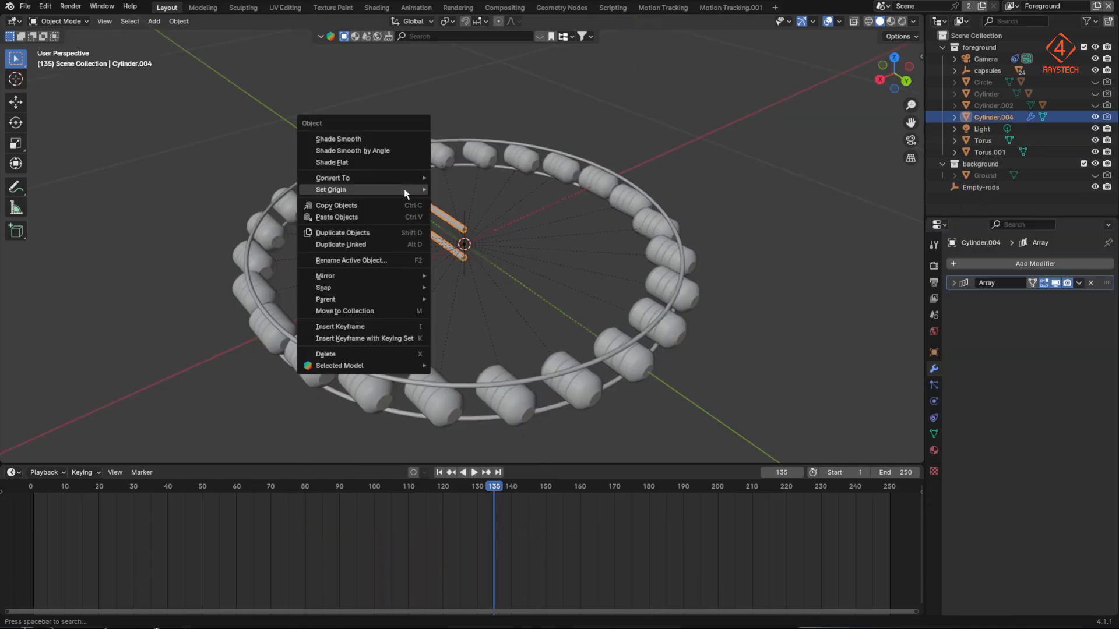
pyautogui.moveTo(403, 189)
pyautogui.click(484, 217)
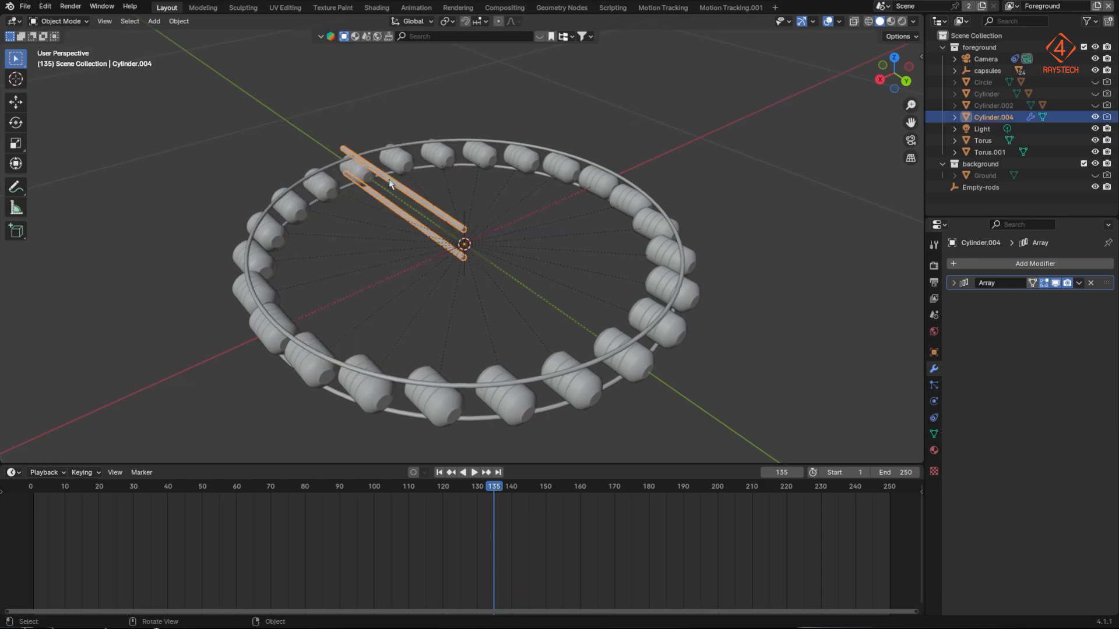
pyautogui.press('r')
pyautogui.press('z')
pyautogui.press('Escape')
# Step: Add a second Array modifier to the rods with Relative Offset disabled and Object Offset enabled using Empty-rods
pyautogui.click(1019, 264)
pyautogui.write('ray')
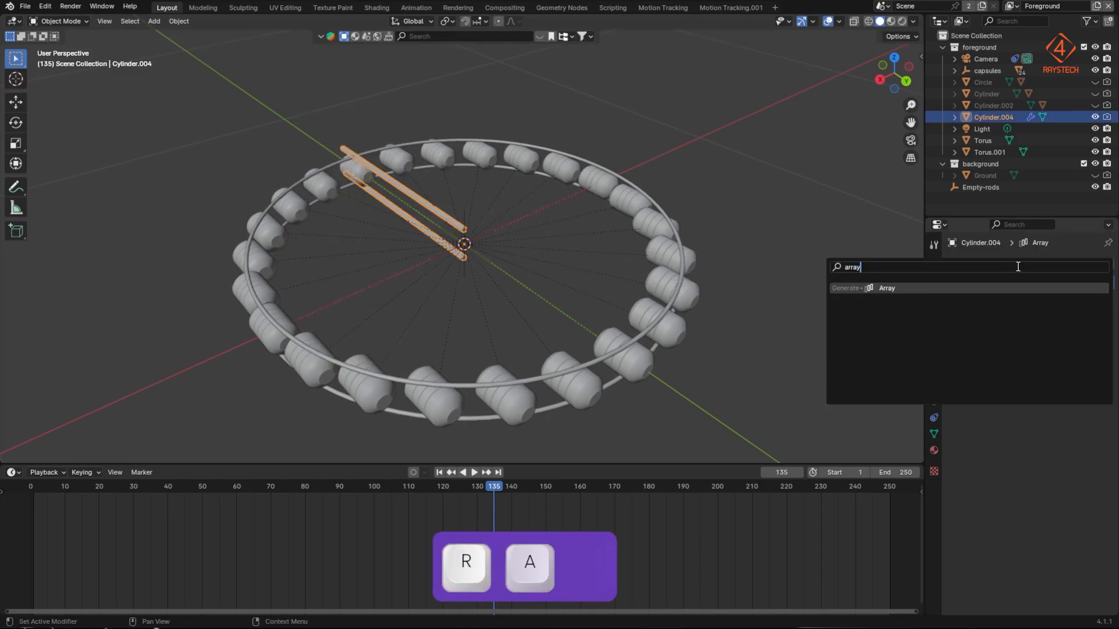
pyautogui.press('Return')
pyautogui.click(962, 349)
pyautogui.click(962, 378)
pyautogui.click(970, 378)
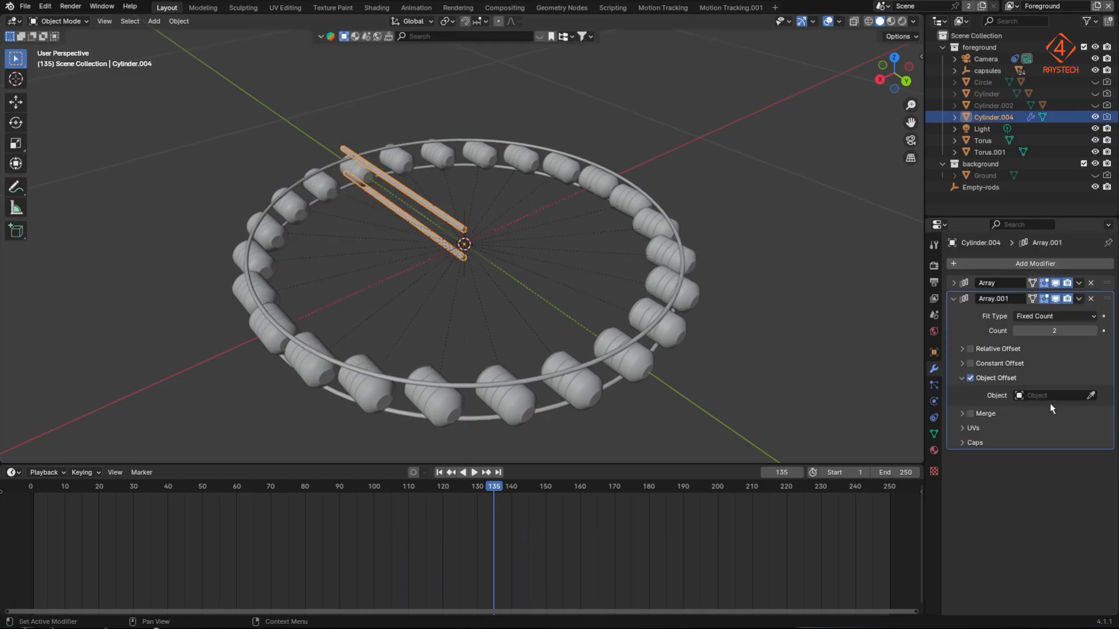
pyautogui.click(1051, 396)
pyautogui.write('empty')
pyautogui.click(1014, 413)
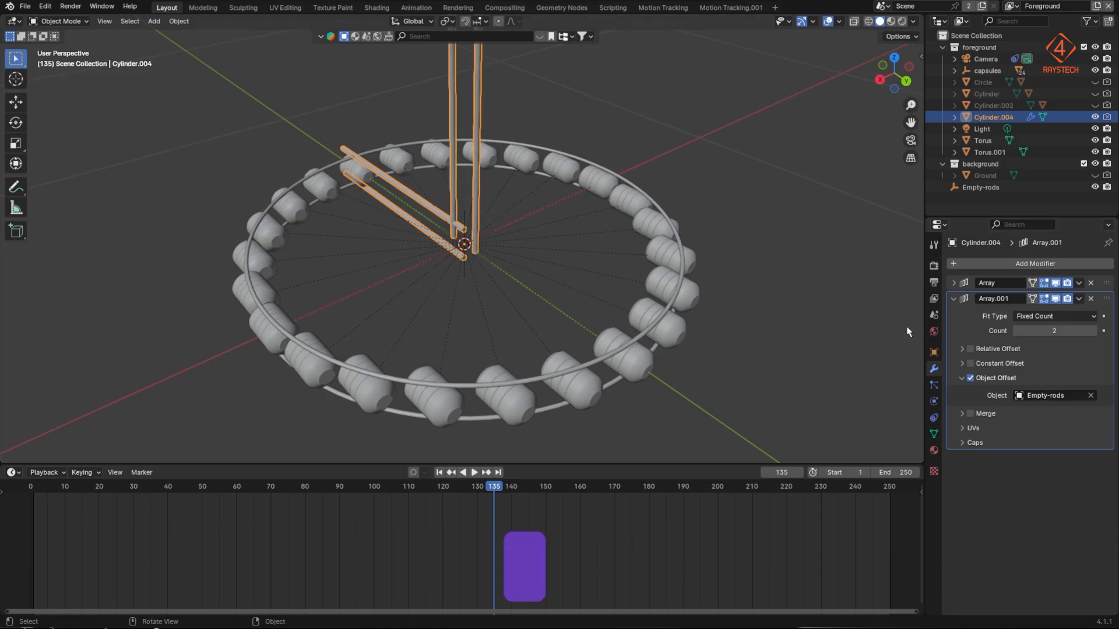
pyautogui.click(954, 299)
# Step: Set the rotation of Empty-rods to 90° on X and 90° on Z
pyautogui.click(981, 188)
pyautogui.moveTo(1043, 339); pyautogui.dragTo(1069, 339)
pyautogui.moveTo(1041, 362); pyautogui.dragTo(1067, 361)
# Step: Set the count of the rods' Array.001 modifier to 24
pyautogui.moveTo(623, 314); pyautogui.dragTo(575, 395, button='middle')
pyautogui.scroll(-2, 569, 387)
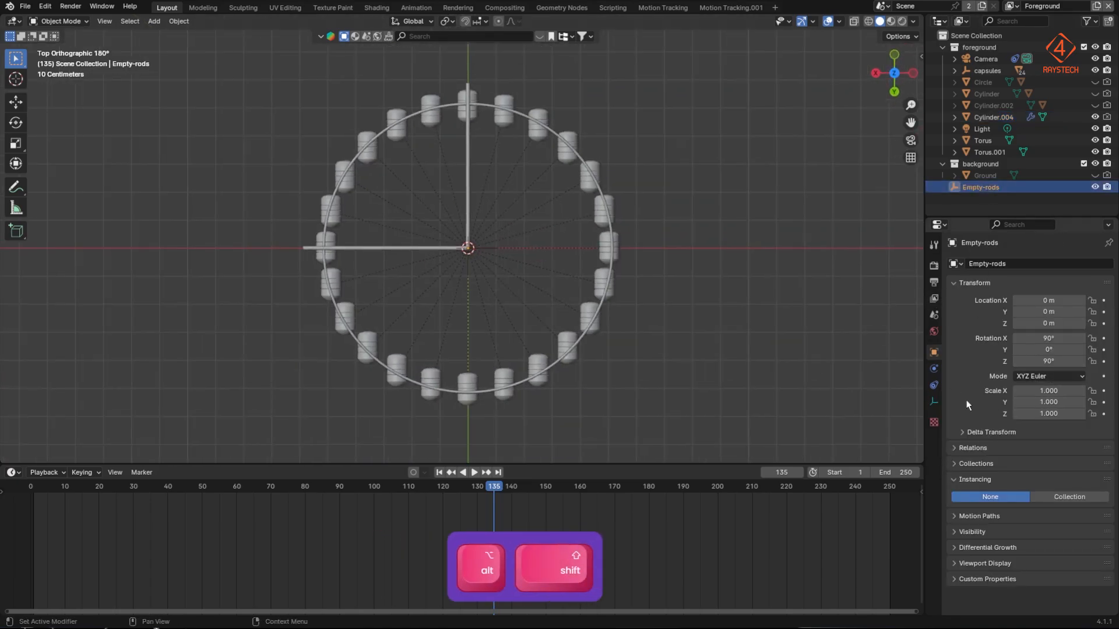
pyautogui.click(468, 216)
pyautogui.click(953, 298)
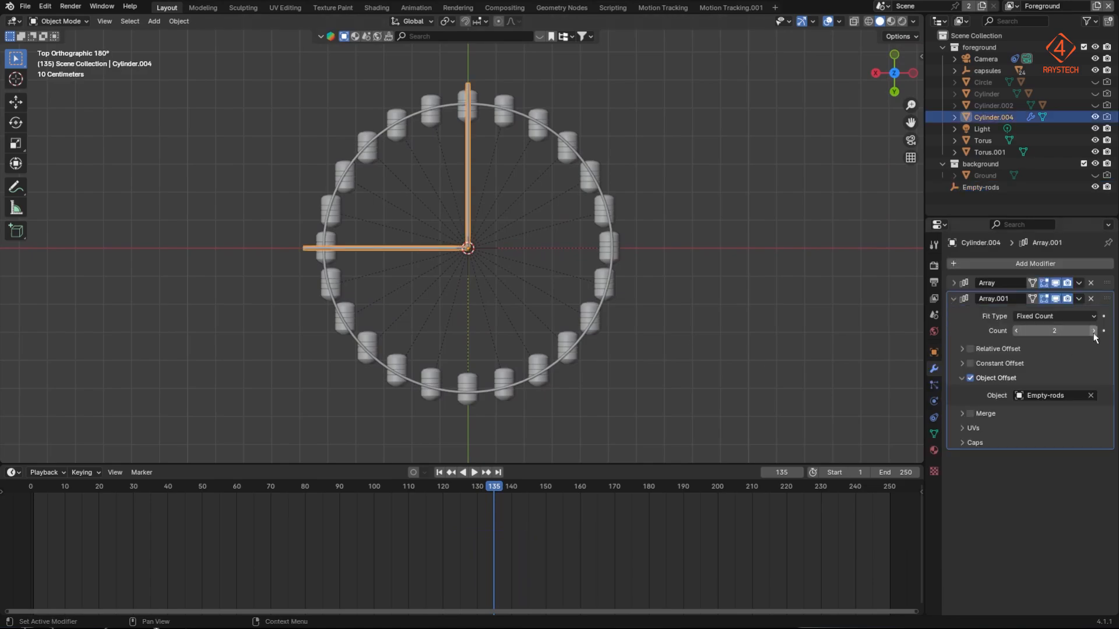
pyautogui.write('24')
pyautogui.press('Return')
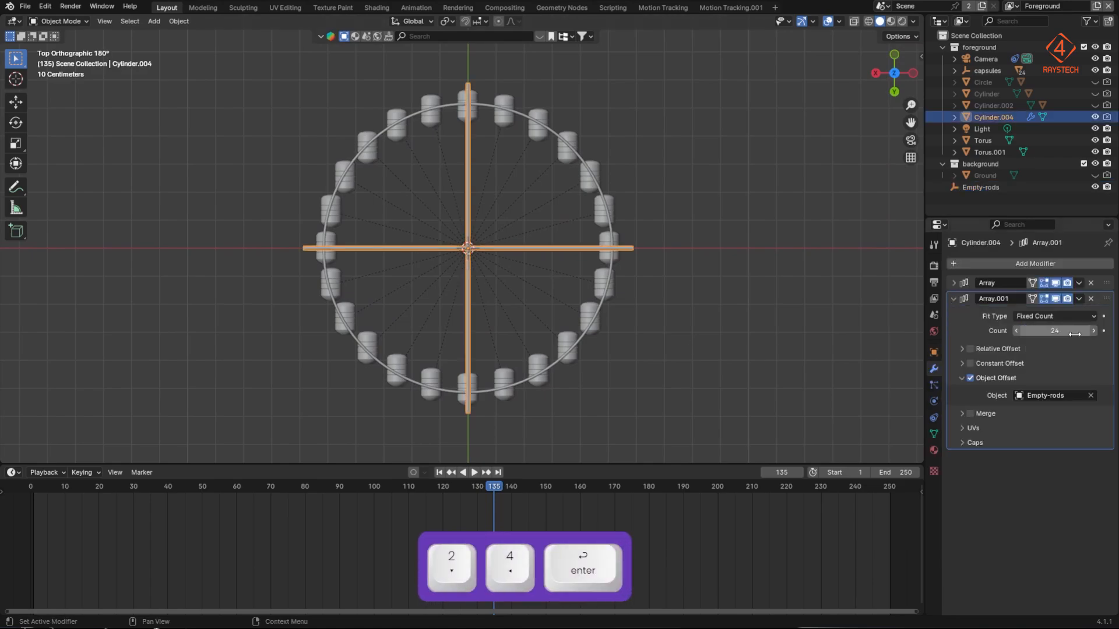
# Step: Set the Z rotation of Empty-rods to 360/24 degrees to spread the rods evenly around the wheel
pyautogui.click(974, 187)
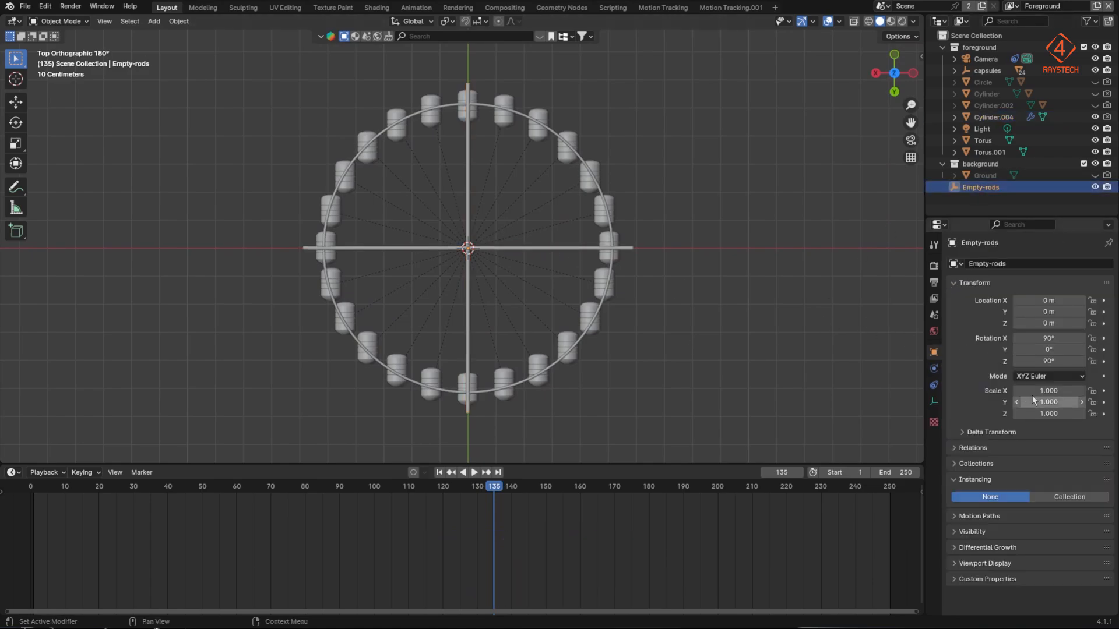
pyautogui.write('360/24')
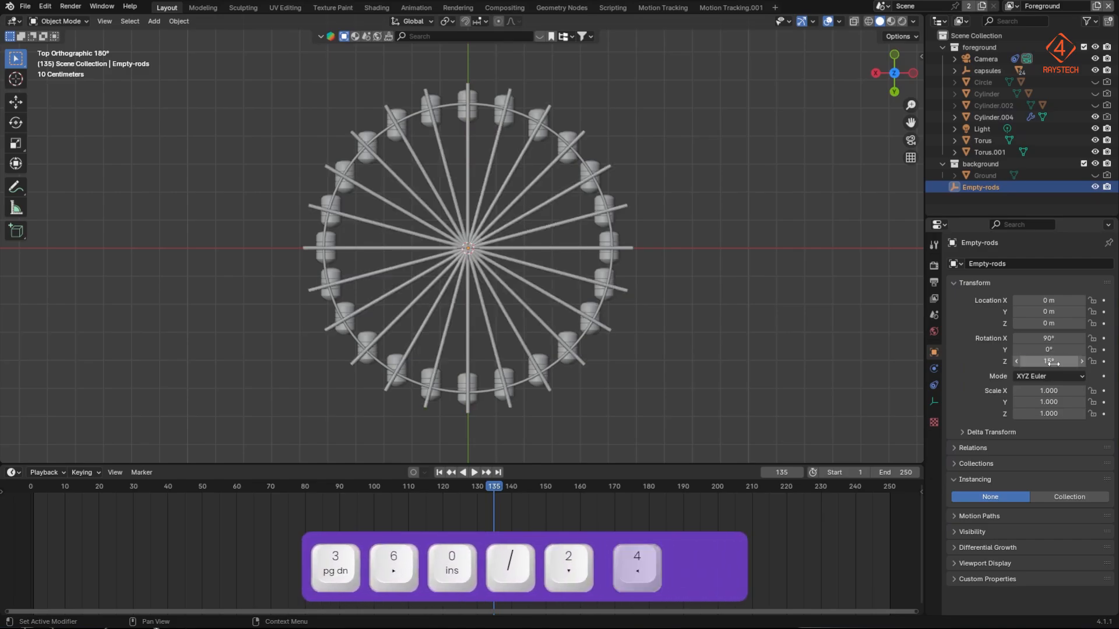
pyautogui.press('Return')
# Step: Enter Edit Mode on the rods object, Cylinder.004, with its outer end seen close up from above
pyautogui.moveTo(512, 351); pyautogui.dragTo(532, 286, button='middle')
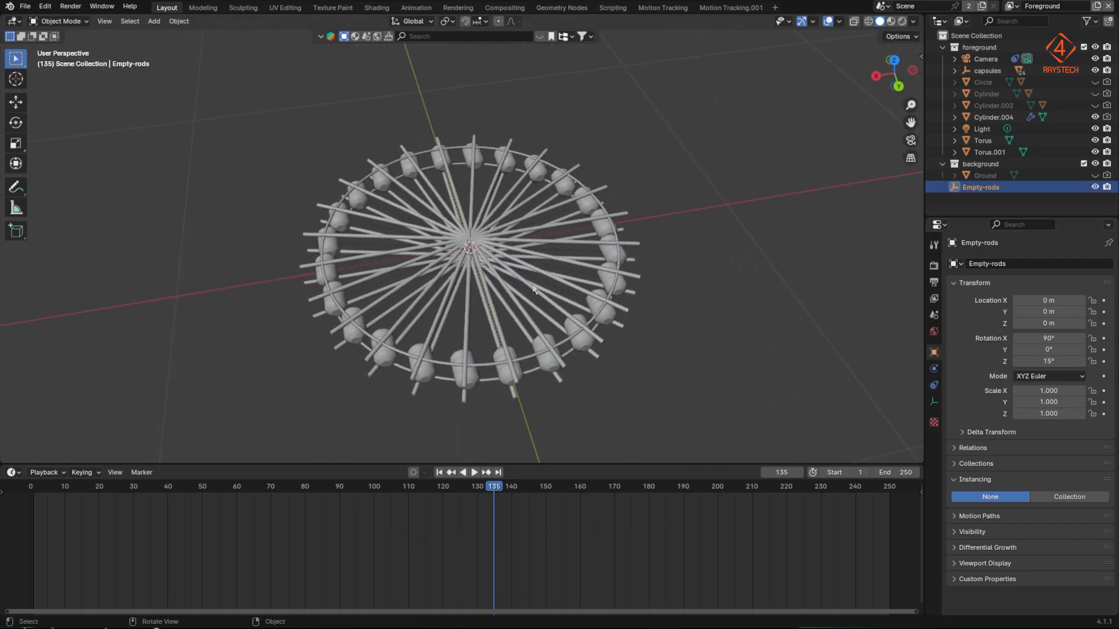
pyautogui.click(451, 193)
pyautogui.keyDown('alt'); pyautogui.moveTo(547, 229); pyautogui.dragTo(528, 287, button='middle'); pyautogui.keyUp('alt')
pyautogui.press('Tab')
pyautogui.keyDown('shift'); pyautogui.moveTo(472, 121); pyautogui.dragTo(499, 250, button='middle'); pyautogui.keyUp('shift')
pyautogui.scroll(8, 498, 251)
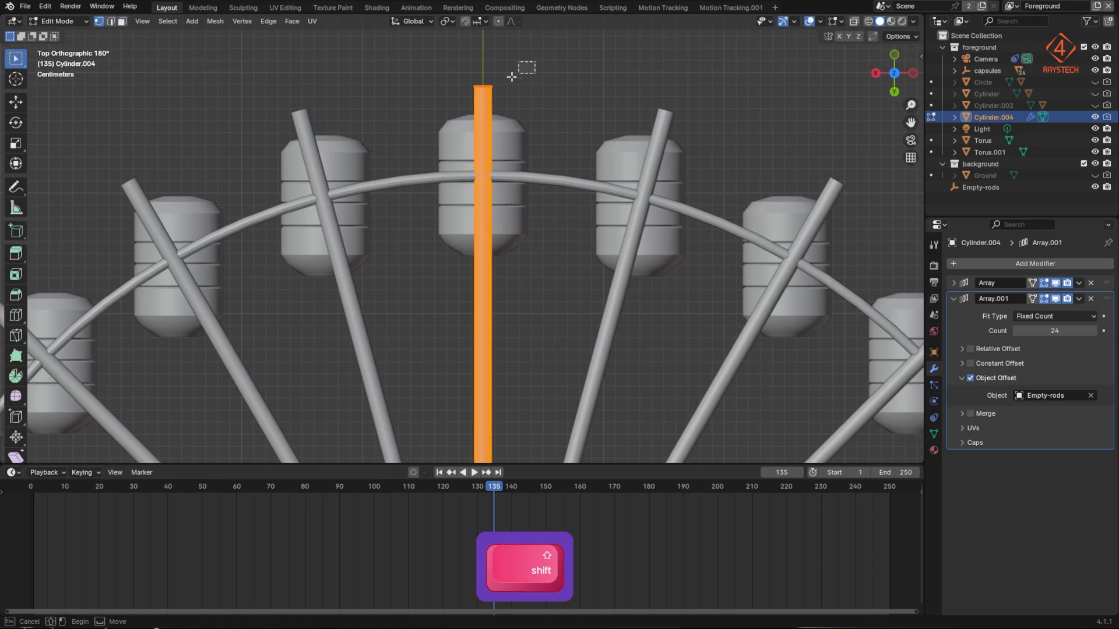
pyautogui.moveTo(512, 77); pyautogui.dragTo(411, 99)
pyautogui.press('g')
pyautogui.press('y')
pyautogui.press('Escape')
# Step: In wireframe display, select the outer-end vertices of the rods and move them about 0.022 m inward along Y
pyautogui.scroll(-2, 456, 181)
pyautogui.press('z')
pyautogui.moveTo(526, 92); pyautogui.dragTo(430, 130)
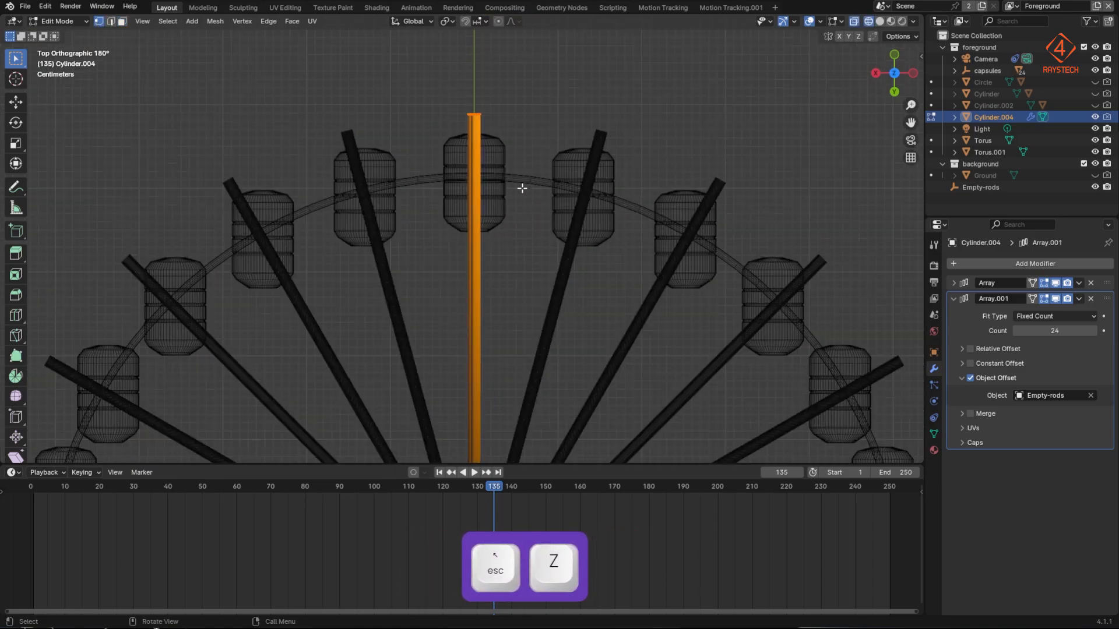
pyautogui.press('g')
pyautogui.press('y')
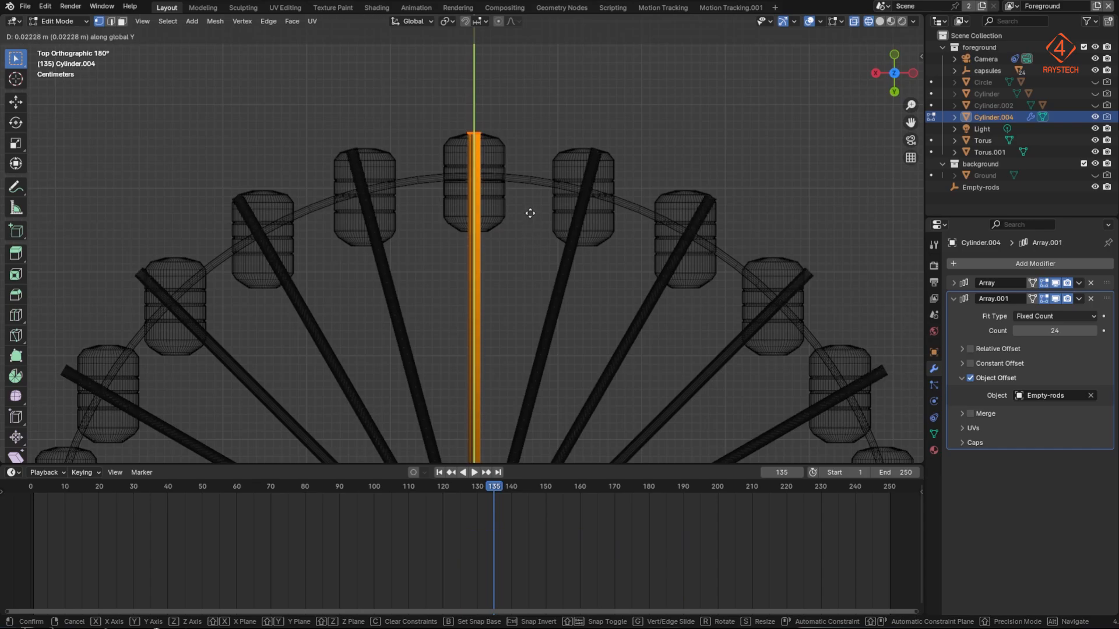
pyautogui.moveTo(540, 147); pyautogui.dragTo(526, 197)
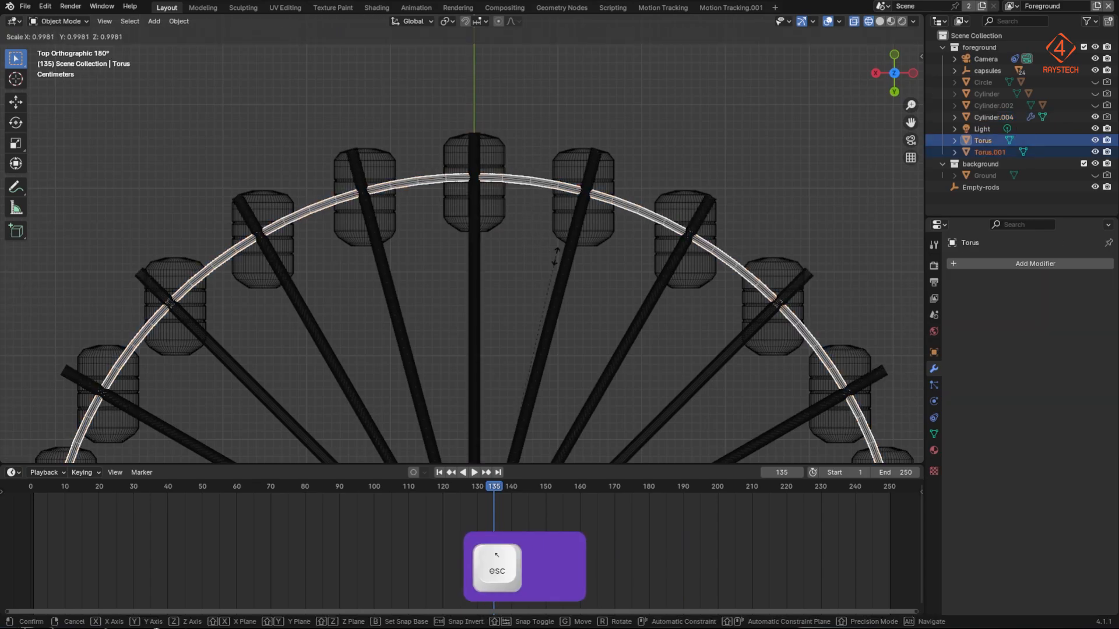
# Step: Scale both rim rings, Torus and Torus.001, up by about 1.1 to meet the rod ends and return to solid shading
pyautogui.press('s')
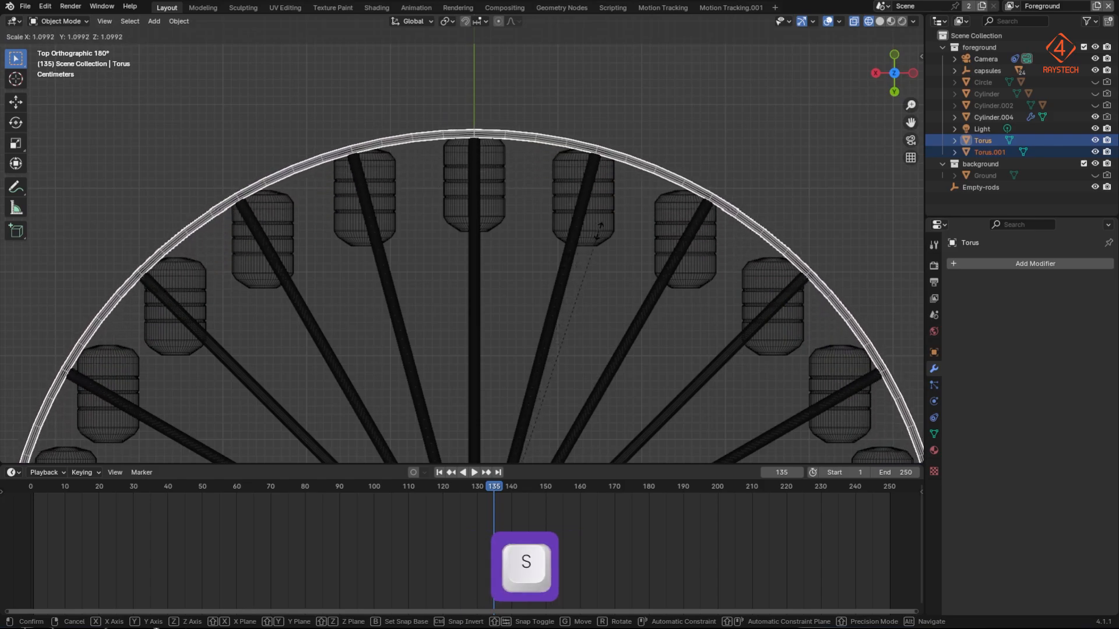
pyautogui.click(599, 236)
pyautogui.moveTo(604, 239); pyautogui.dragTo(560, 353, button='middle')
pyautogui.press('z')
pyautogui.click(719, 362)
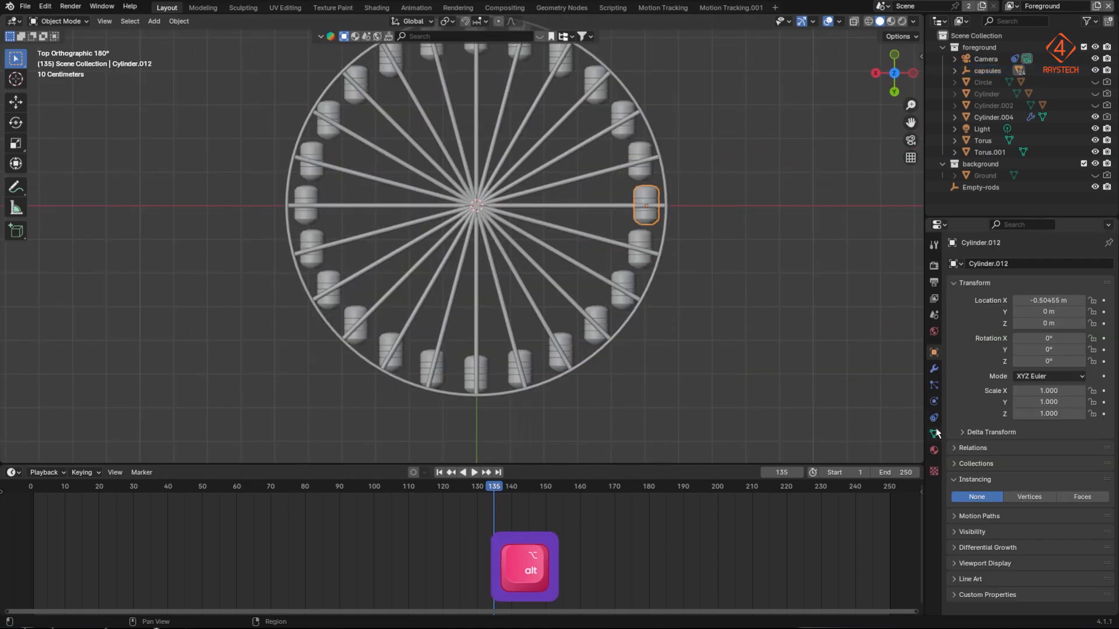
# Step: Add a Limit Rotation constraint on Z to the capsule Cylinder.012 and test it by rotating the capsules empty
pyautogui.click(934, 418)
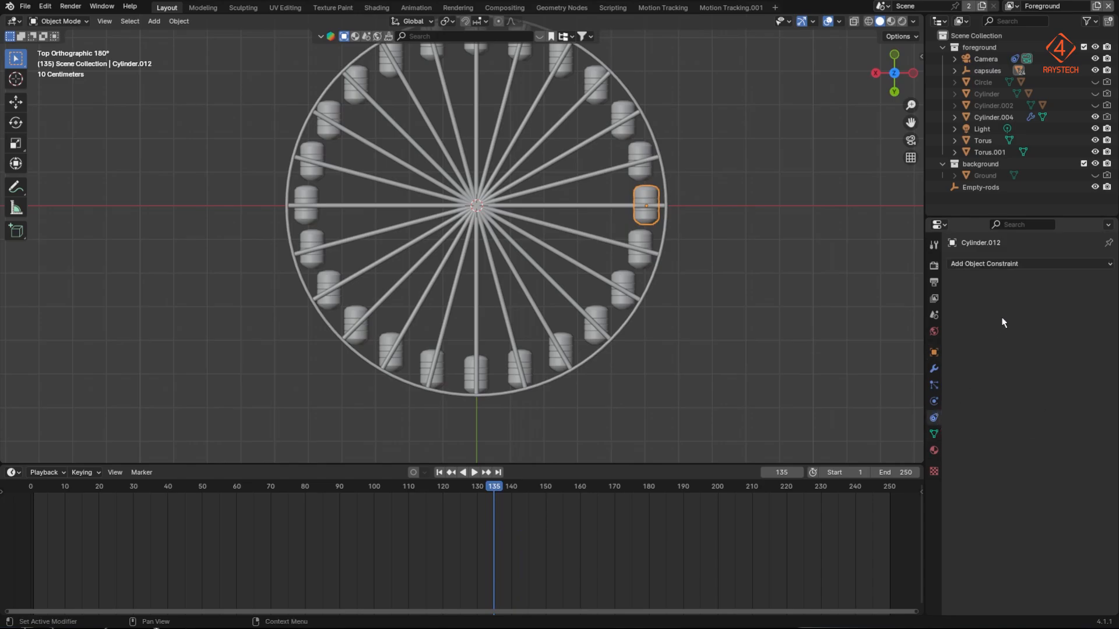
pyautogui.click(1048, 264)
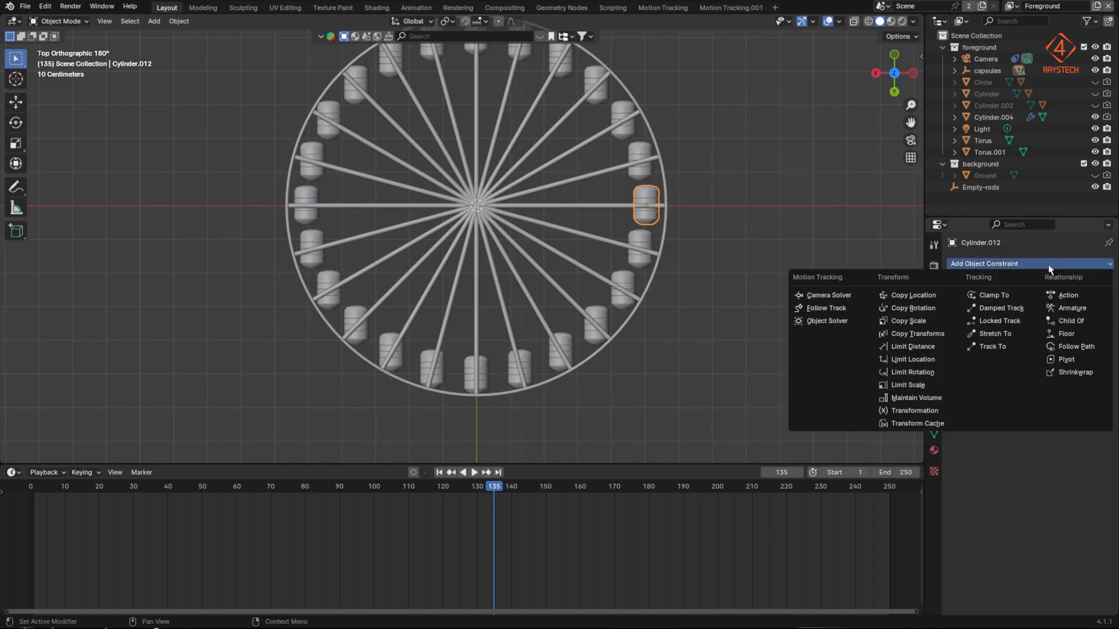
pyautogui.click(936, 376)
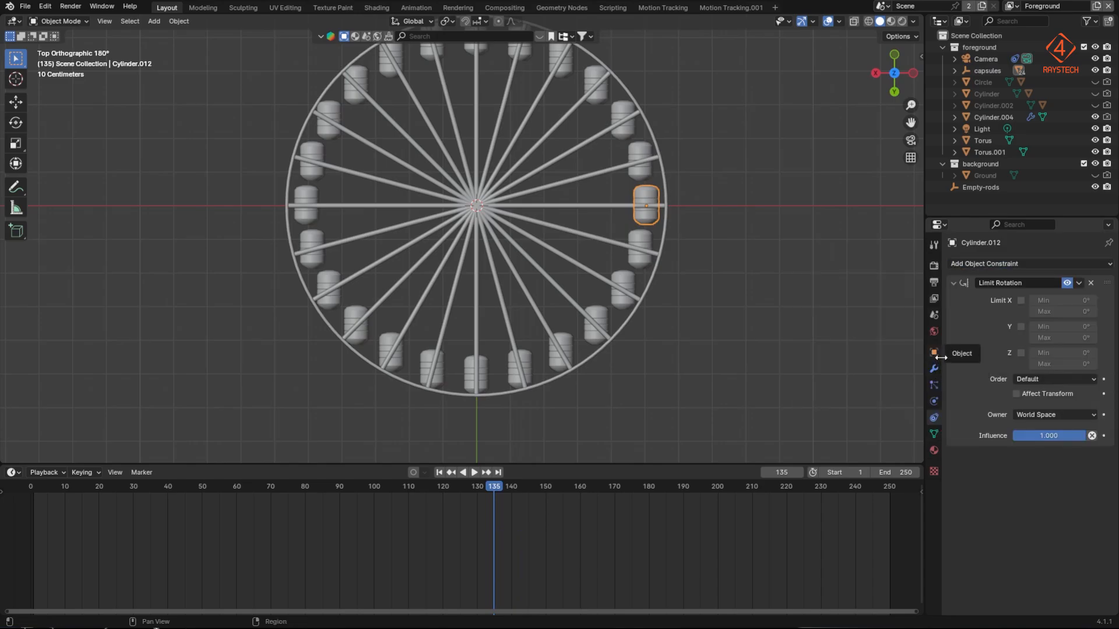
pyautogui.click(1020, 354)
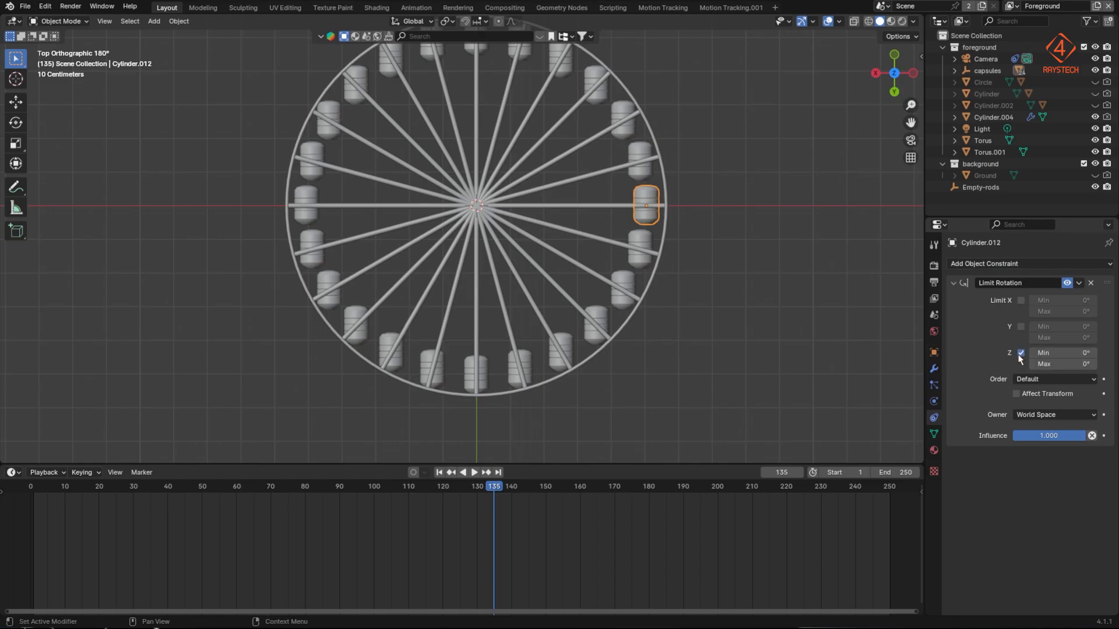
pyautogui.click(981, 71)
pyautogui.press('r')
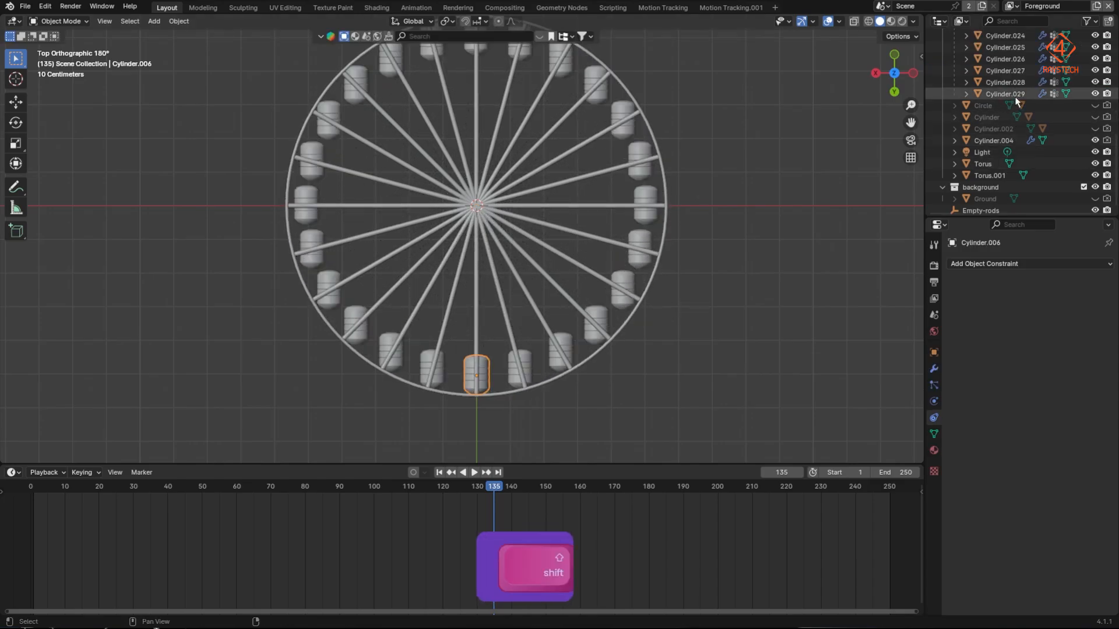
# Step: Copy the Limit Rotation constraint from Cylinder.012 to all the other capsules
pyautogui.keyDown('shift'); pyautogui.click(1003, 94); pyautogui.keyUp('shift')
pyautogui.keyDown('shift'); pyautogui.click(649, 197); pyautogui.keyUp('shift')
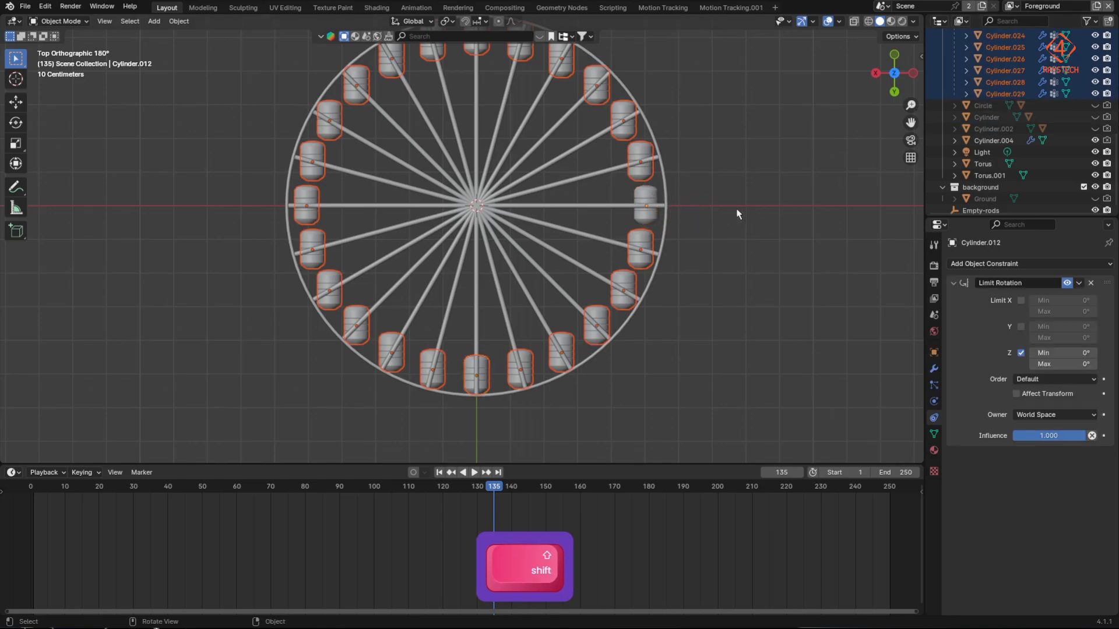
pyautogui.click(182, 24)
pyautogui.moveTo(217, 243)
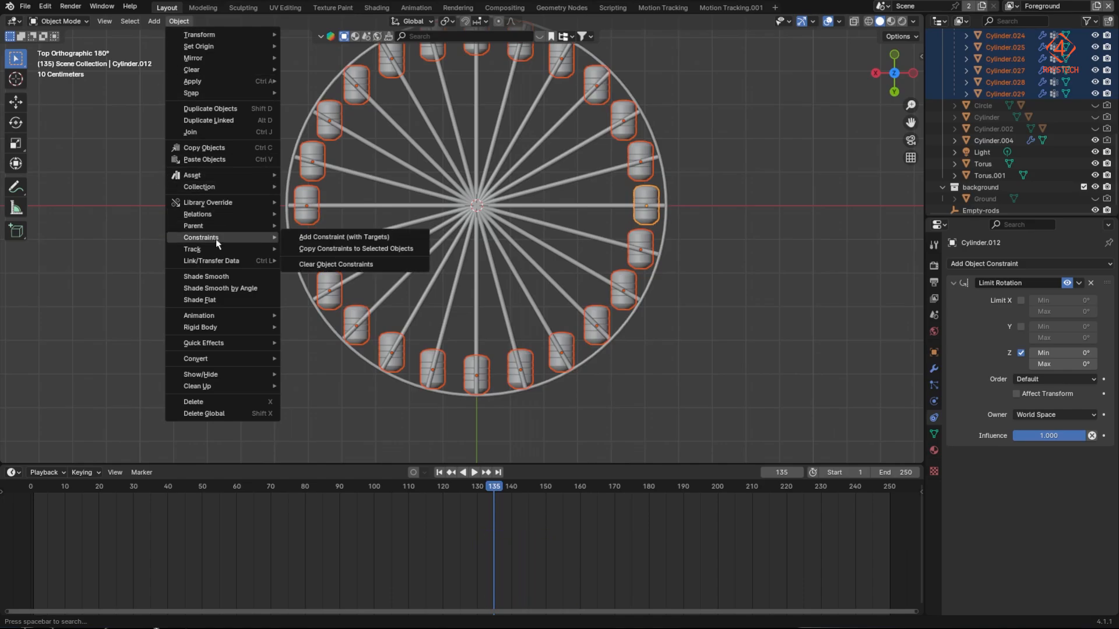
pyautogui.click(334, 250)
pyautogui.click(676, 240)
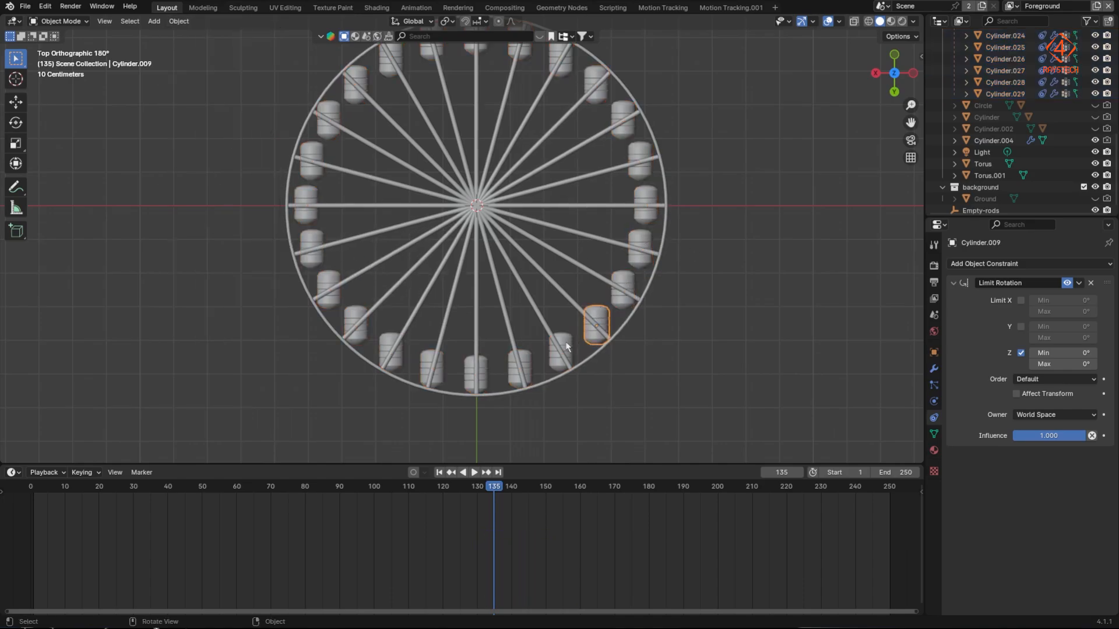
# Step: Try rotating the capsules empty about the Z axis to check that every capsule stays upright
pyautogui.scroll(10, 1000, 109)
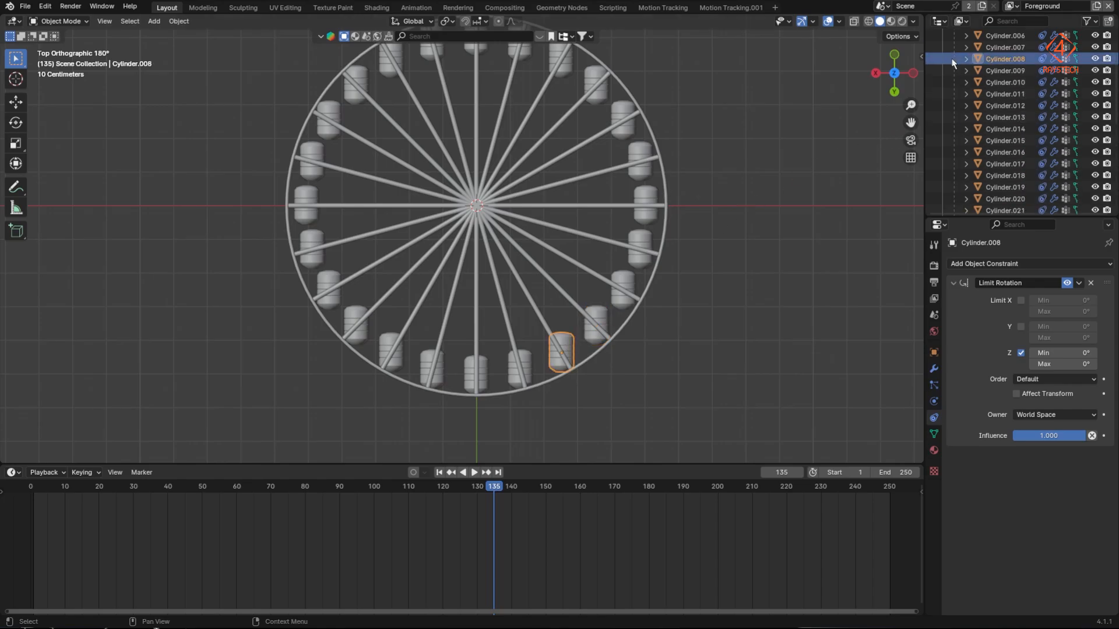
pyautogui.click(954, 71)
pyautogui.click(968, 72)
pyautogui.scroll(-2, 712, 195)
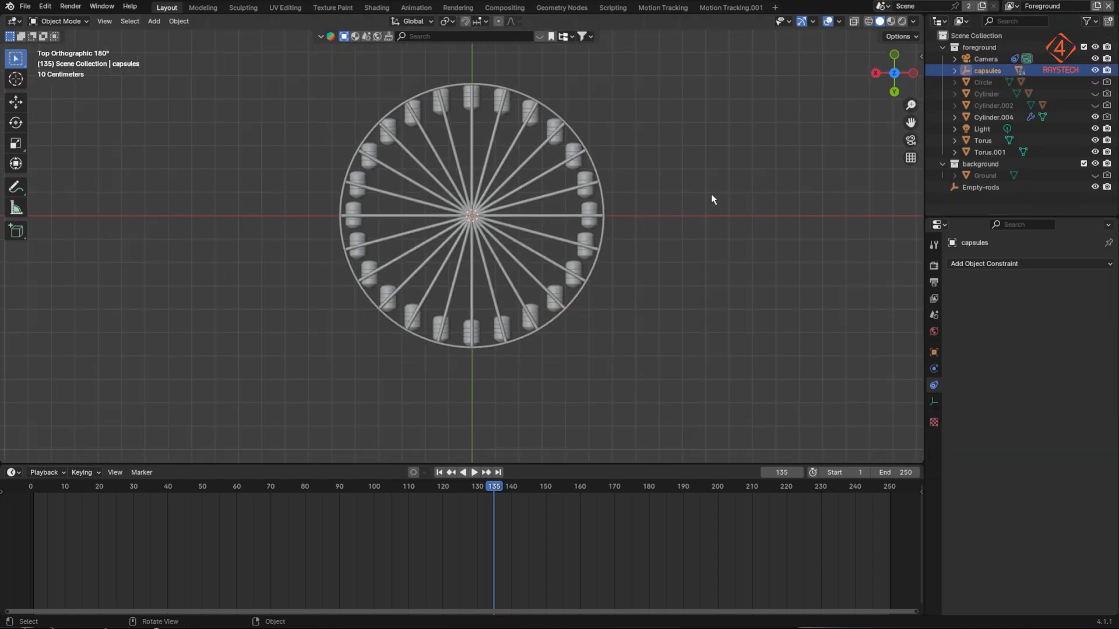
pyautogui.keyDown('shift'); pyautogui.moveTo(690, 223); pyautogui.dragTo(676, 239, button='middle'); pyautogui.keyUp('shift')
pyautogui.press('r')
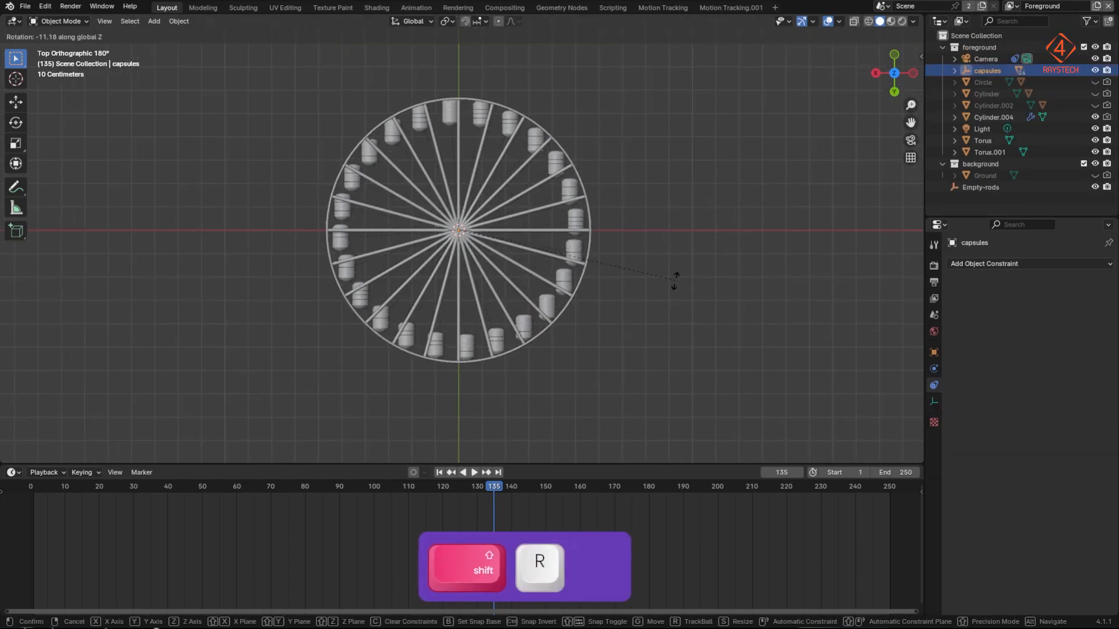
pyautogui.press('z')
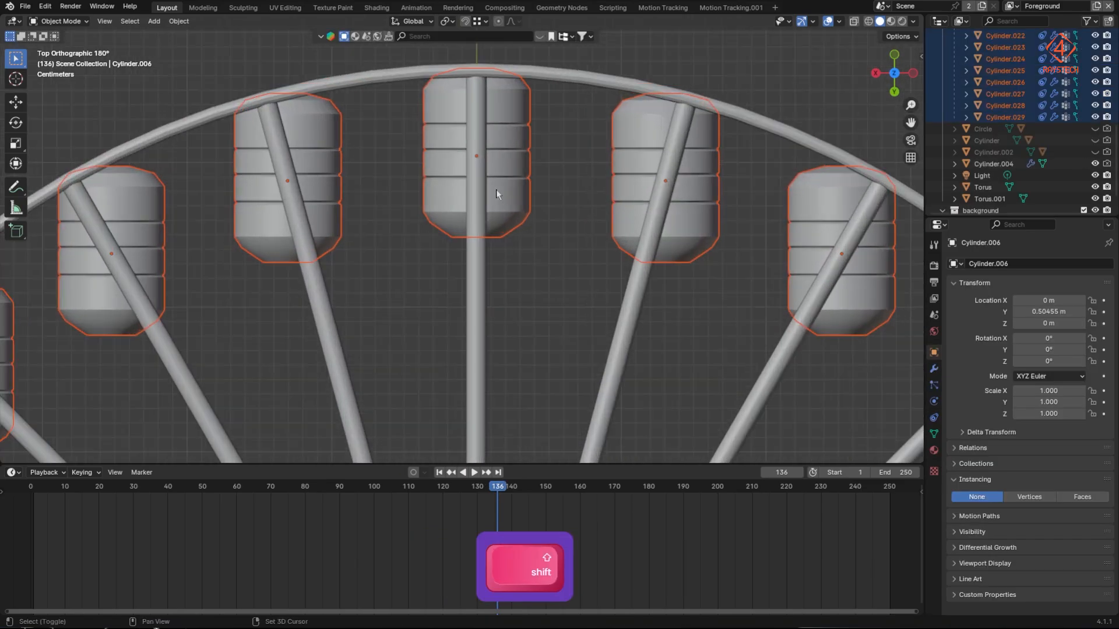
# Step: With only origins affected, move the origins of all capsules about -0.064 m along Y to the capsule tops, then turn the option off
pyautogui.keyDown('shift'); pyautogui.moveTo(495, 190); pyautogui.dragTo(488, 198, button='middle'); pyautogui.keyUp('shift')
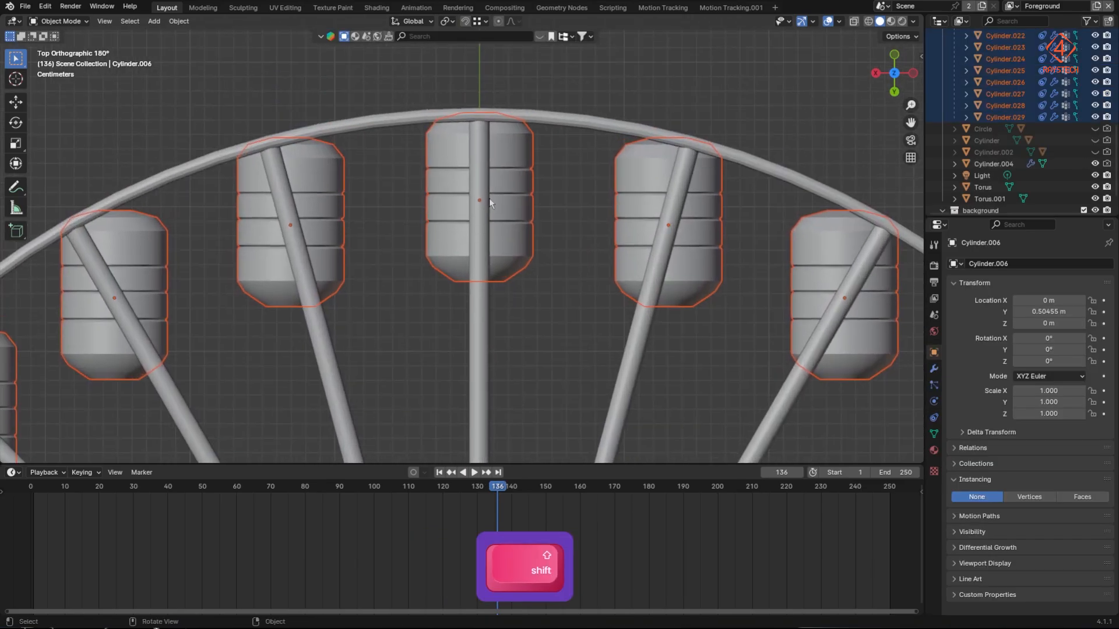
pyautogui.click(914, 38)
pyautogui.click(891, 71)
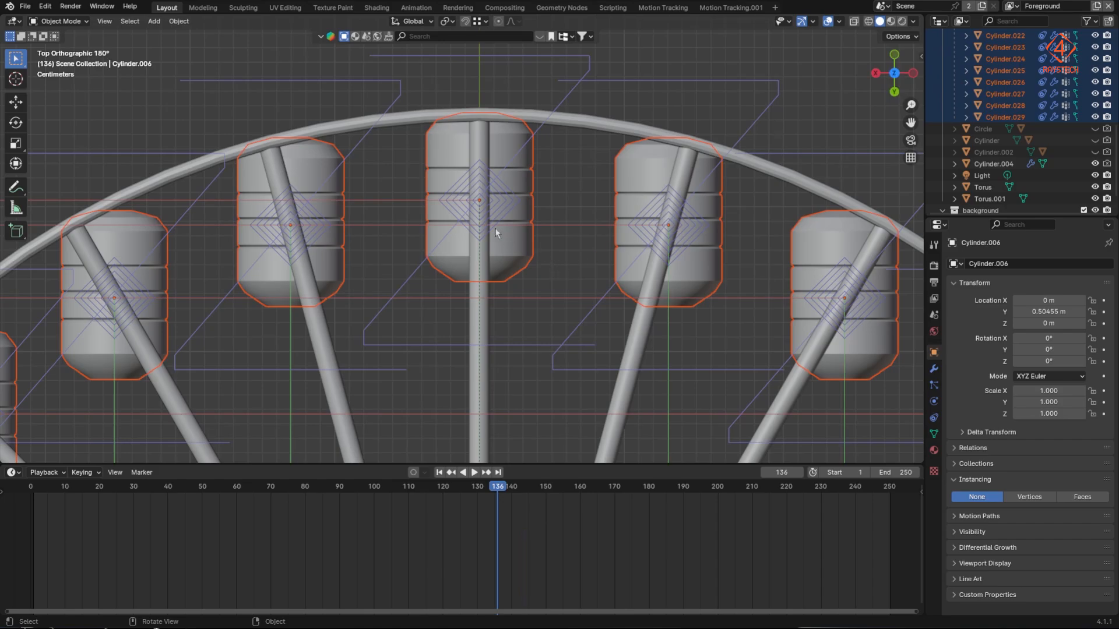
pyautogui.press('g')
pyautogui.press('y')
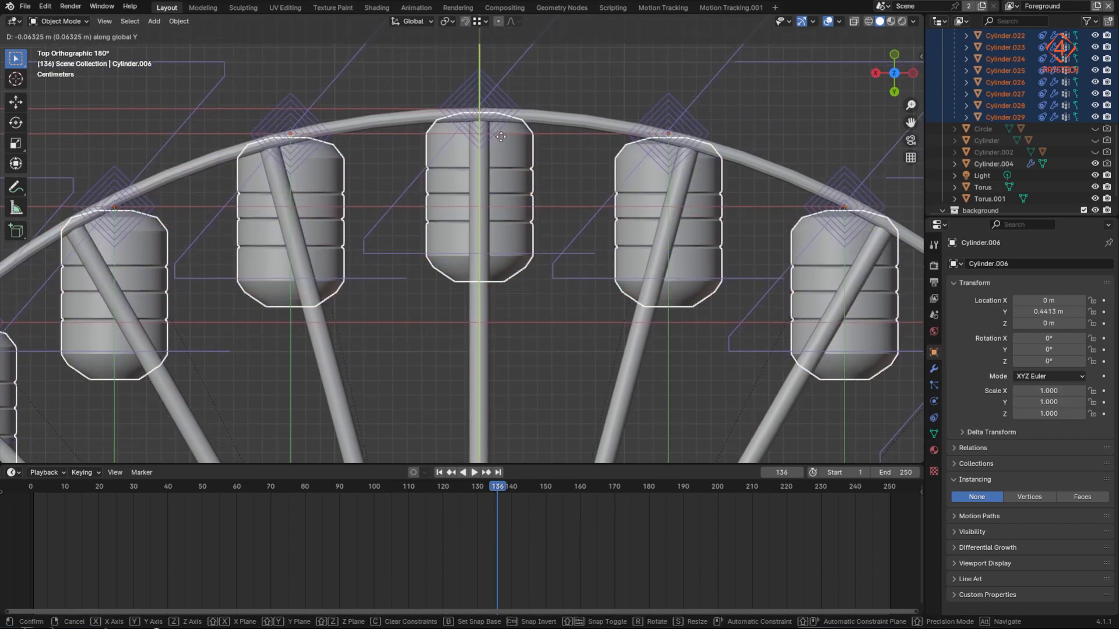
pyautogui.click(502, 136)
pyautogui.click(908, 36)
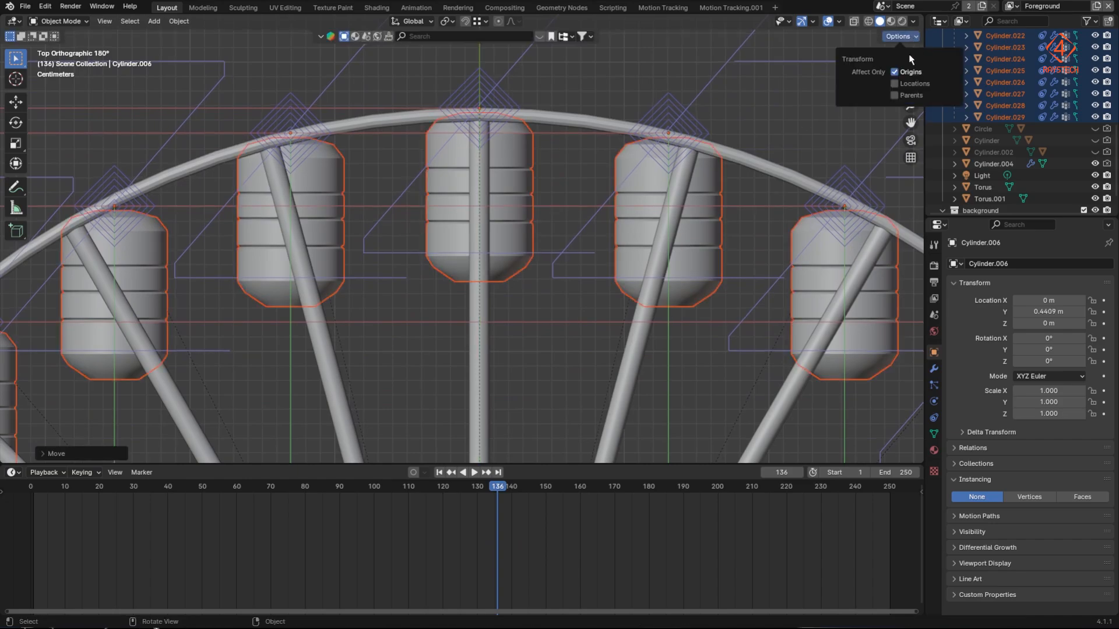
pyautogui.click(896, 74)
# Step: Move the capsules along the right half of the wheel one by one so each hangs from its rod end at the rim
pyautogui.scroll(-6, 649, 216)
pyautogui.keyDown('shift'); pyautogui.moveTo(622, 309); pyautogui.dragTo(657, 169, button='middle'); pyautogui.keyUp('shift')
pyautogui.moveTo(617, 374); pyautogui.dragTo(623, 326, button='middle')
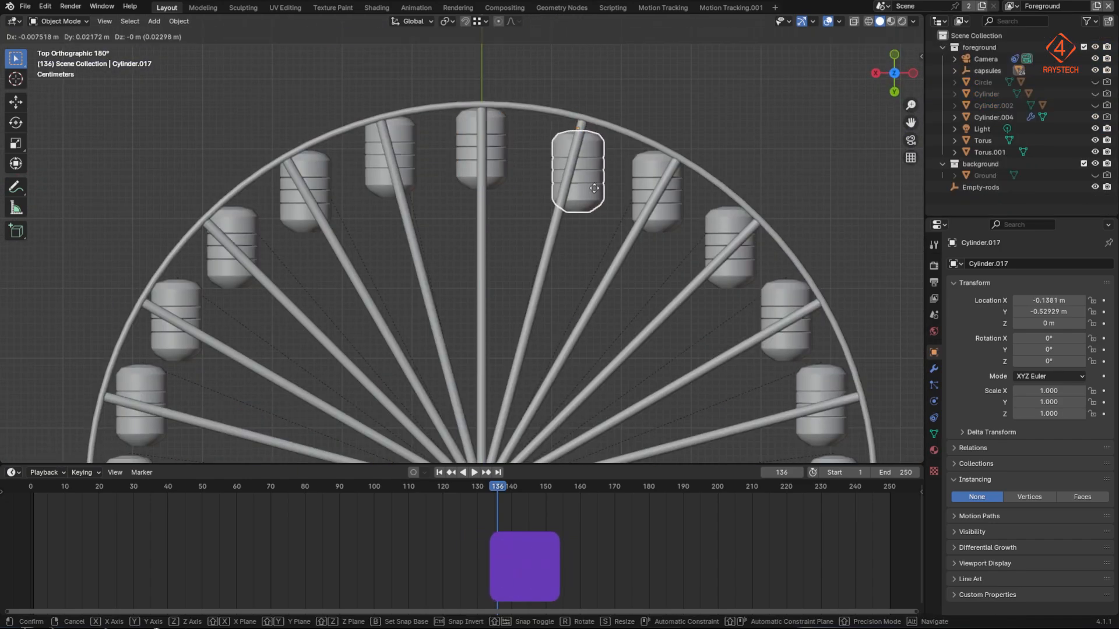
pyautogui.press('g')
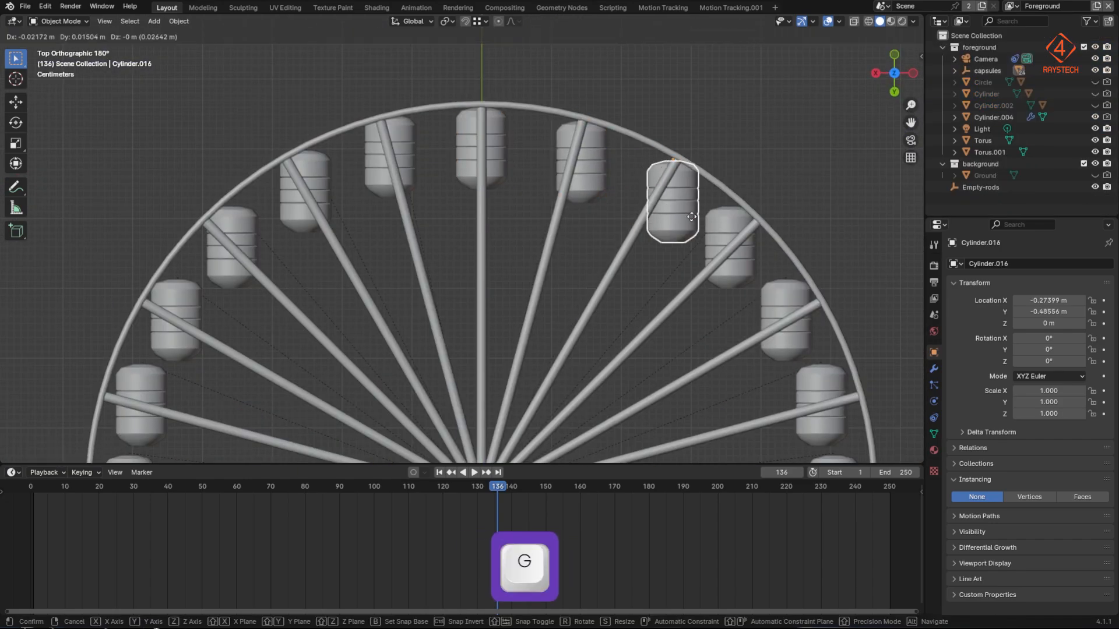
pyautogui.click(759, 262)
pyautogui.press('g')
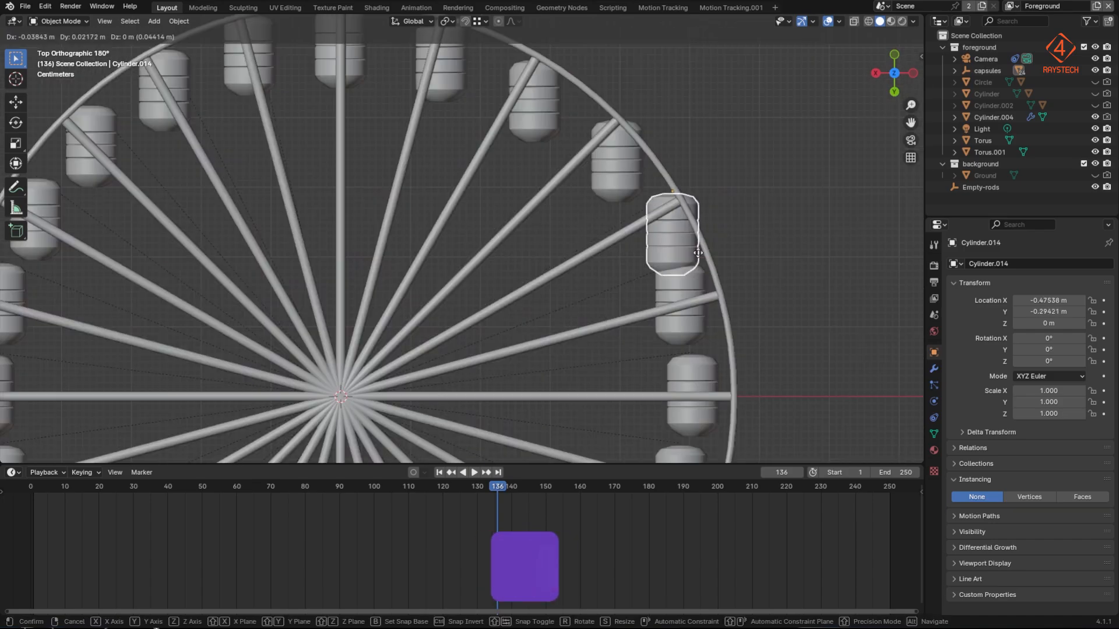
pyautogui.press('g')
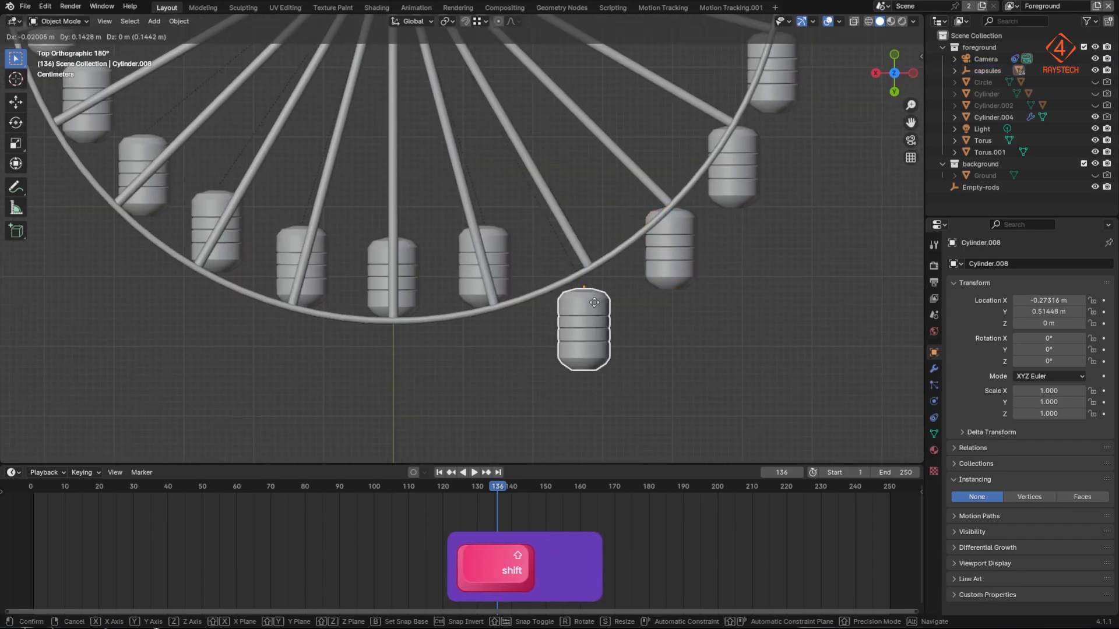
# Step: Reposition the bottom and left-half capsules to hang from their rod ends, and test-rotate the capsules empty
pyautogui.press('g')
pyautogui.click(404, 380)
pyautogui.press('g')
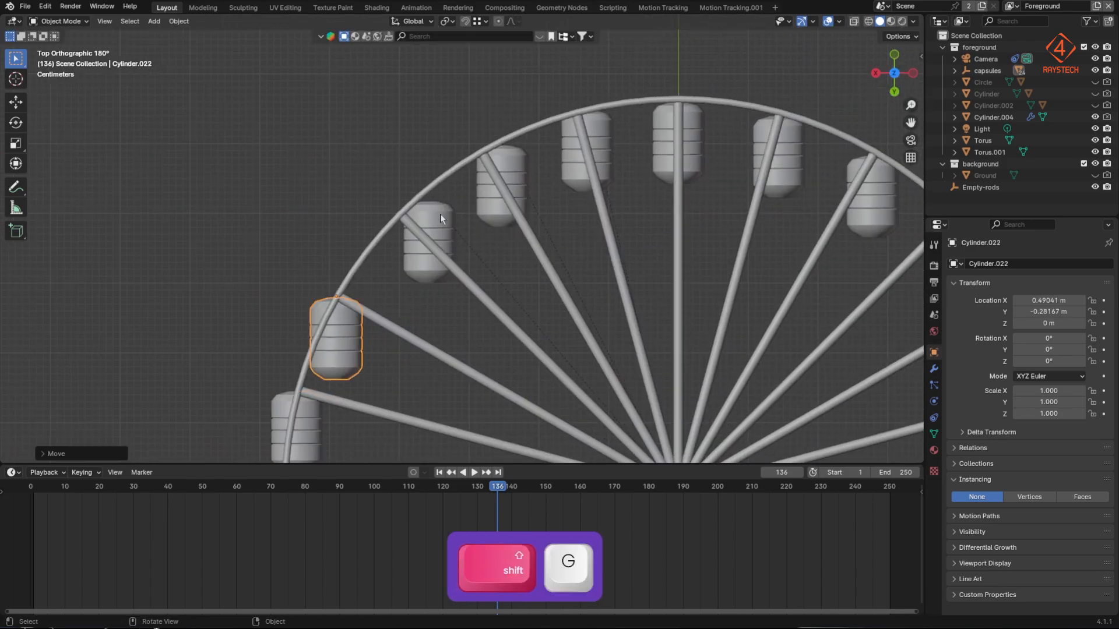
pyautogui.press('g')
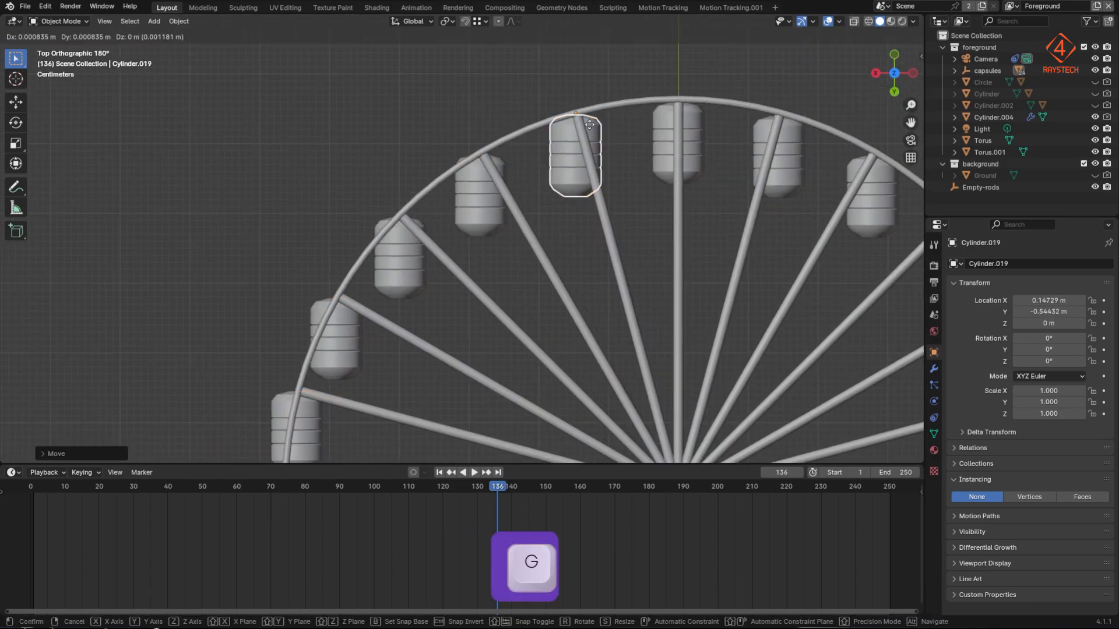
pyautogui.click(692, 124)
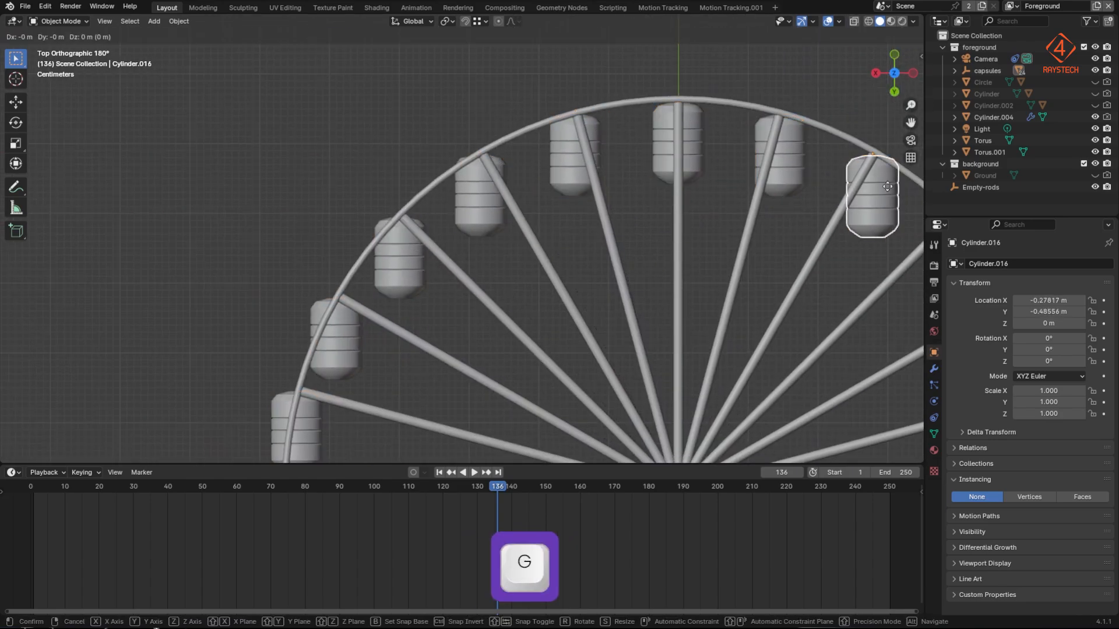
pyautogui.scroll(-5, 640, 302)
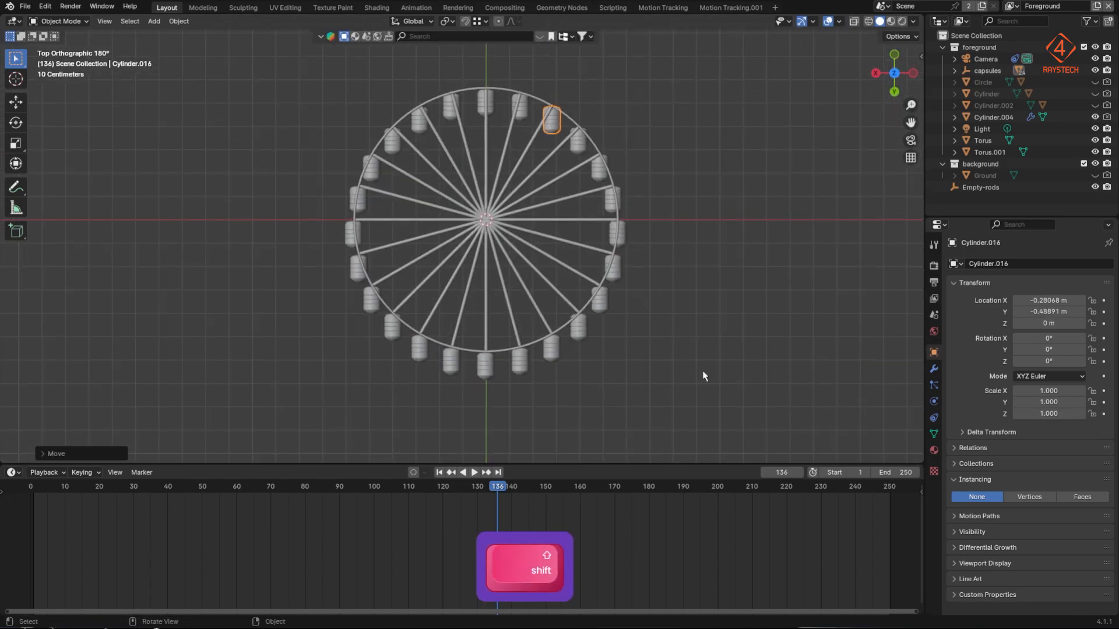
pyautogui.keyDown('shift'); pyautogui.click(994, 70); pyautogui.keyUp('shift')
pyautogui.press('r')
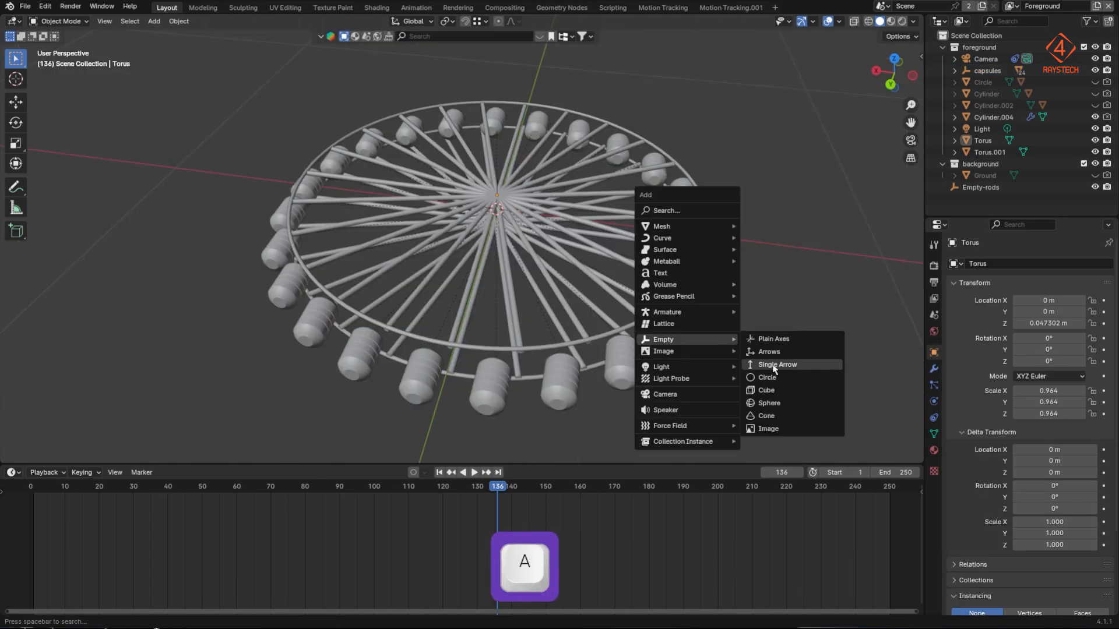
# Step: Add a Plain Axes empty at the wheel's centre and rename it Empty-wheel
pyautogui.click(774, 338)
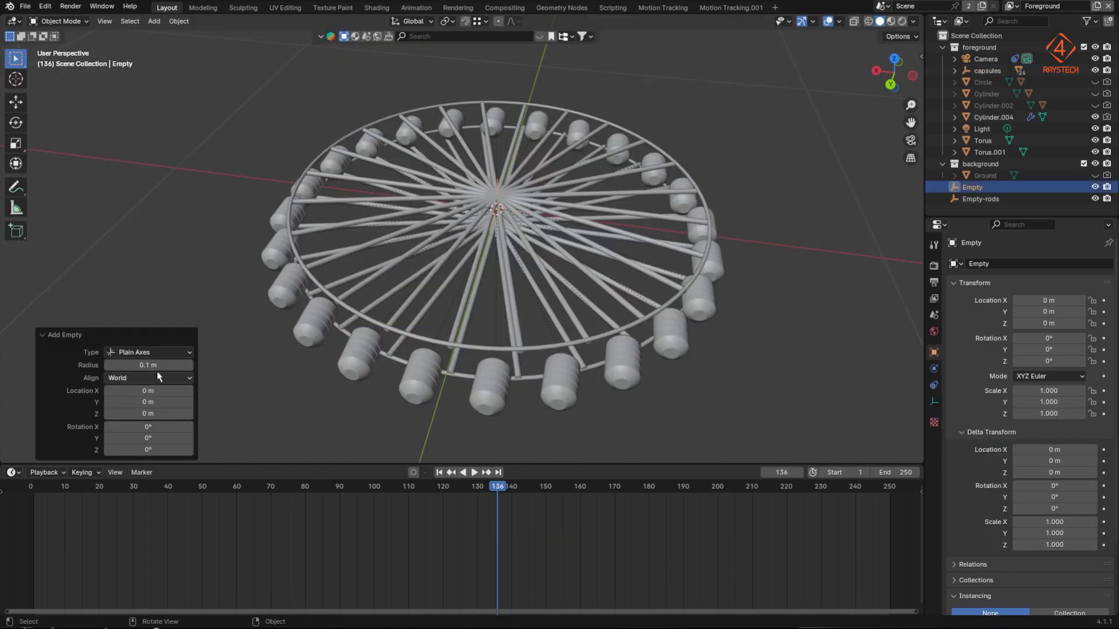
pyautogui.click(1009, 189)
pyautogui.doubleClick(987, 189)
pyautogui.click(1001, 187)
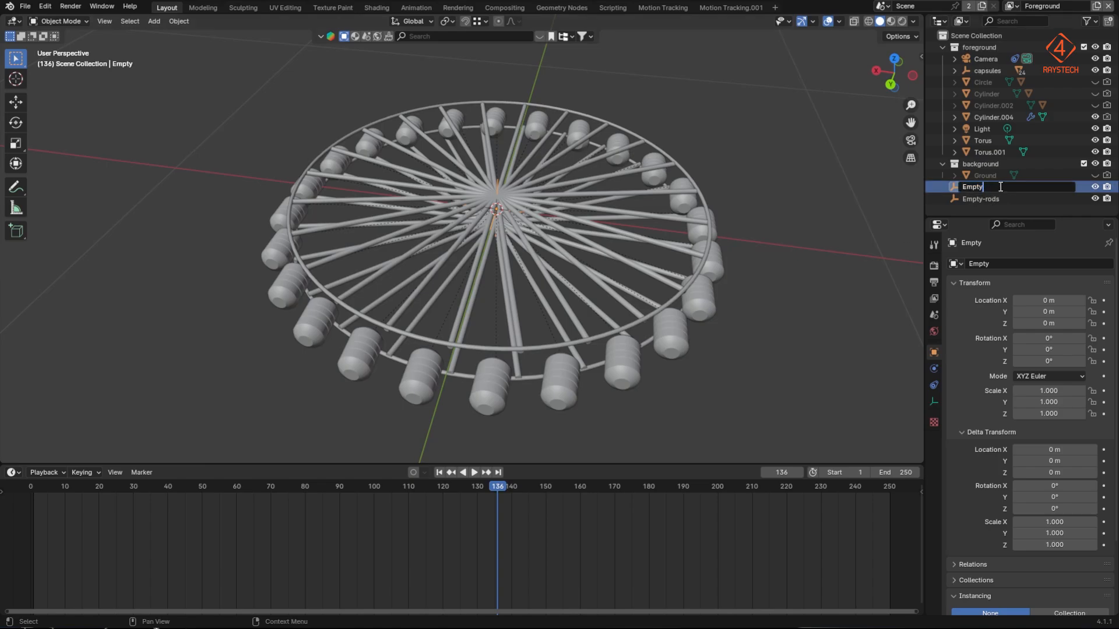
pyautogui.write('-wheel')
pyautogui.press('Return')
# Step: Parent the rods Cylinder.004 and both rings, Torus and Torus.001, to Empty-wheel, keeping their transforms
pyautogui.click(994, 118)
pyautogui.keyDown('shift'); pyautogui.click(989, 152); pyautogui.keyUp('shift')
pyautogui.keyDown('shift'); pyautogui.click(983, 141); pyautogui.keyUp('shift')
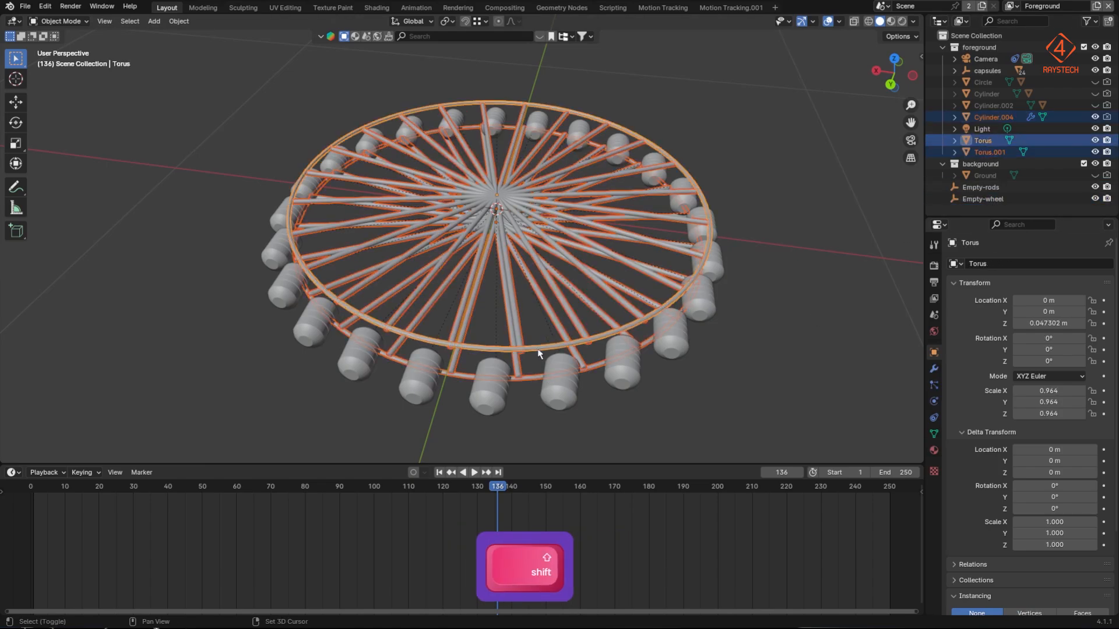
pyautogui.keyDown('shift'); pyautogui.click(985, 199); pyautogui.keyUp('shift')
pyautogui.hotkey('ctrl', 'p')
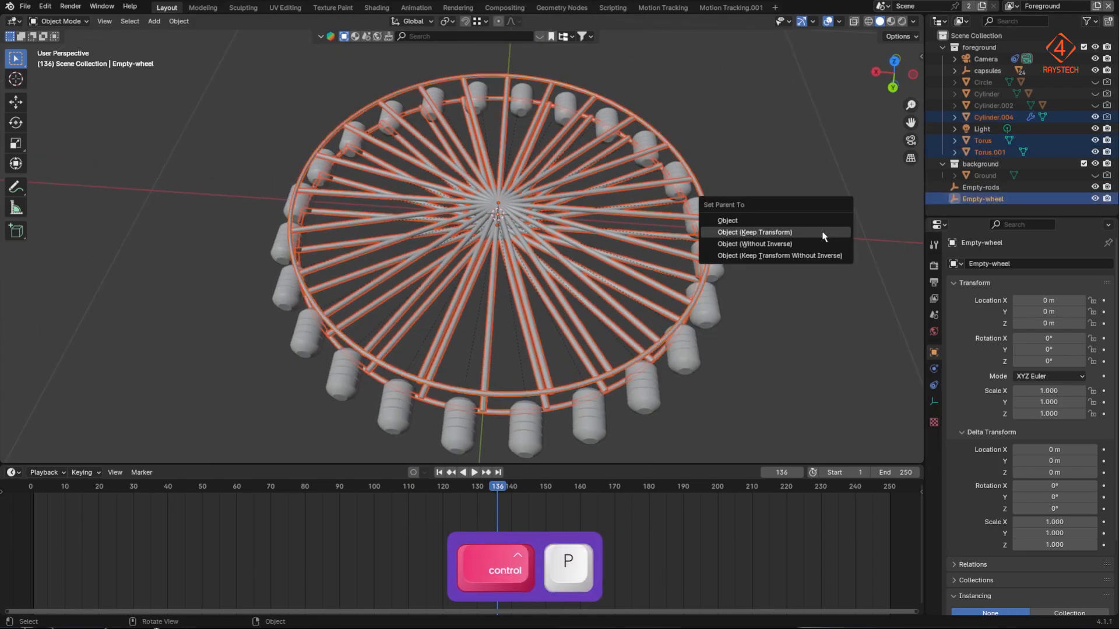
pyautogui.click(832, 233)
# Step: Move Empty-wheel into the foreground collection and test-move it to check which parts follow
pyautogui.moveTo(985, 198); pyautogui.dragTo(995, 58)
pyautogui.moveTo(636, 373); pyautogui.dragTo(697, 280, button='middle')
pyautogui.press('g')
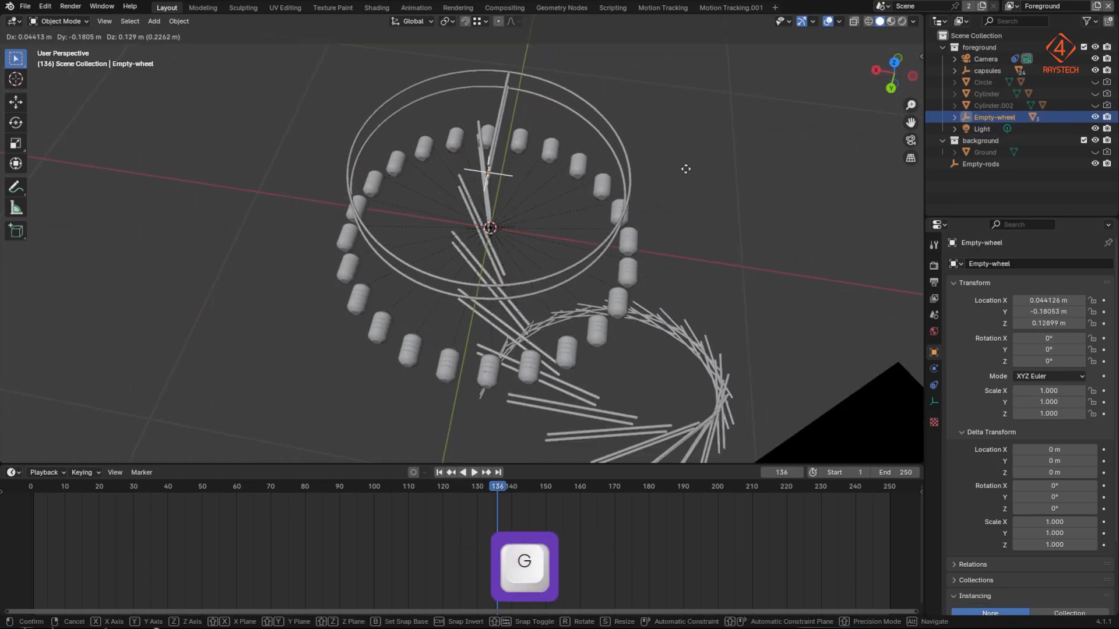
pyautogui.press('Escape')
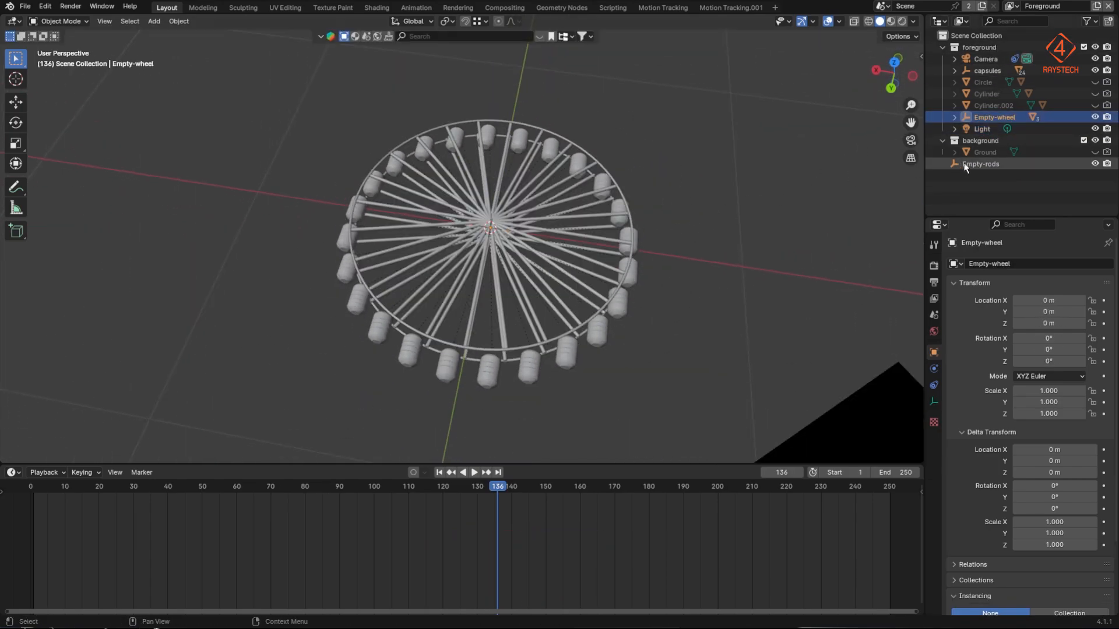
# Step: Move Empty-rods into the foreground collection, parent it to Empty-wheel keeping its transform, and test-move the wheel
pyautogui.moveTo(965, 167); pyautogui.dragTo(979, 48)
pyautogui.keyDown('ctrl'); pyautogui.click(995, 128); pyautogui.keyUp('ctrl')
pyautogui.hotkey('ctrl', 'p')
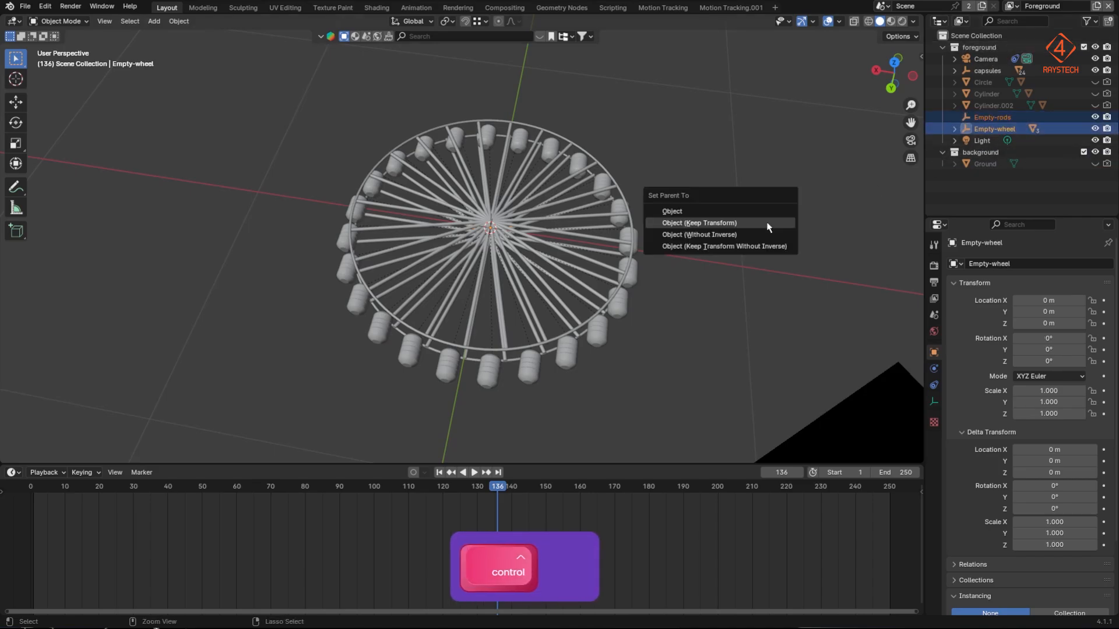
pyautogui.click(767, 224)
pyautogui.press('g')
pyautogui.press('Escape')
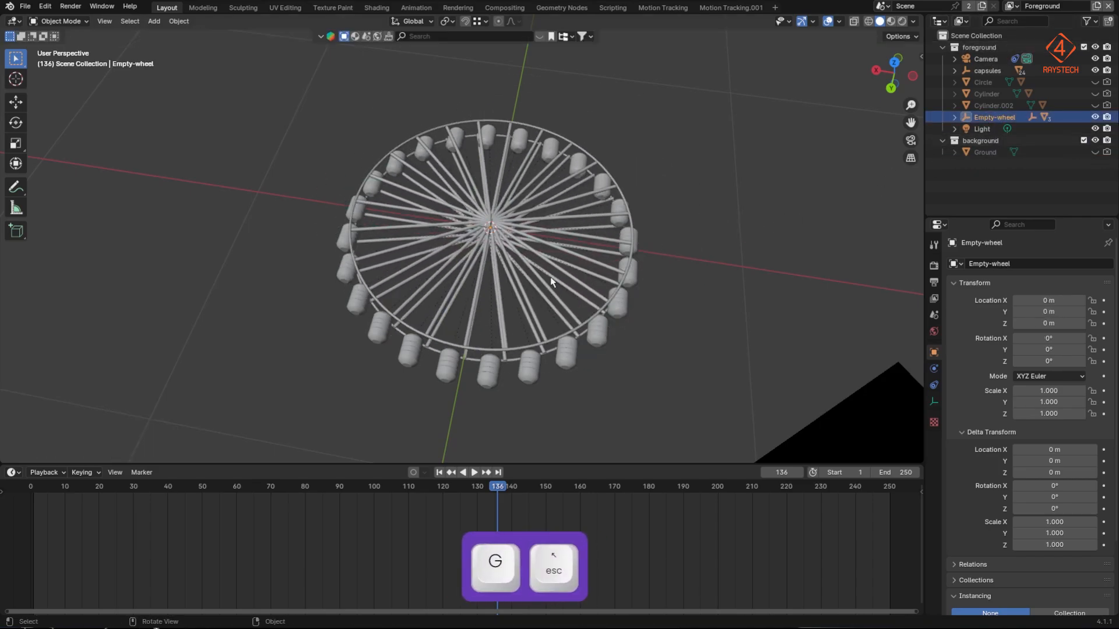
# Step: Rotate Empty-wheel about Z in top view to about -5.03° so the rod ends line up with the capsules
pyautogui.press('KP_7')
pyautogui.press('r')
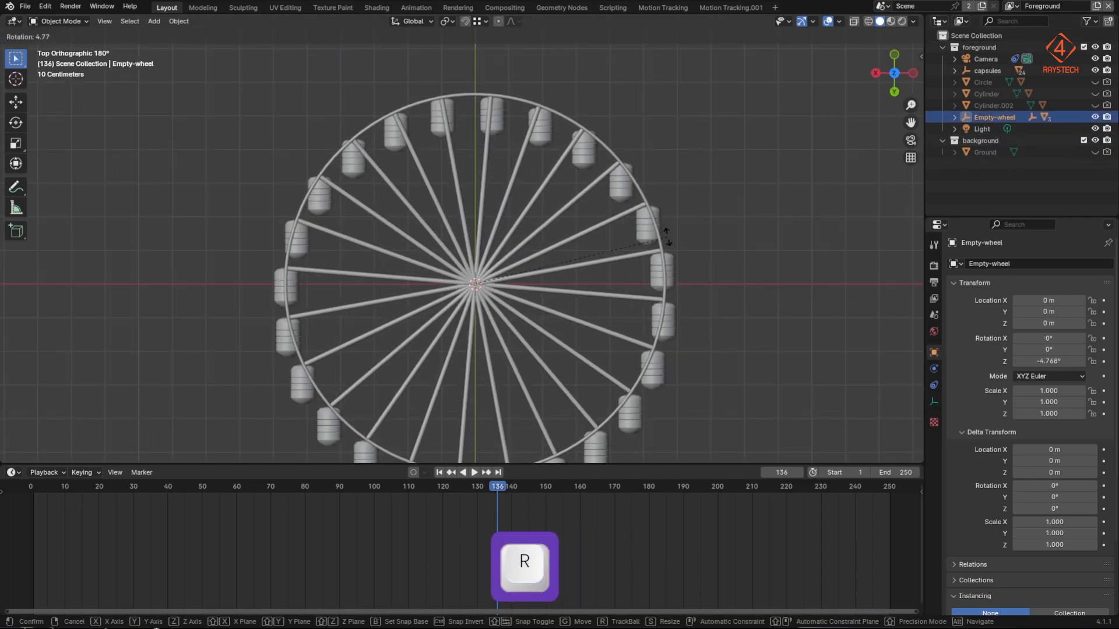
pyautogui.click(668, 237)
# Step: Try adding a cylinder mesh with its X location set to 90 m
pyautogui.hotkey('shift', 'a')
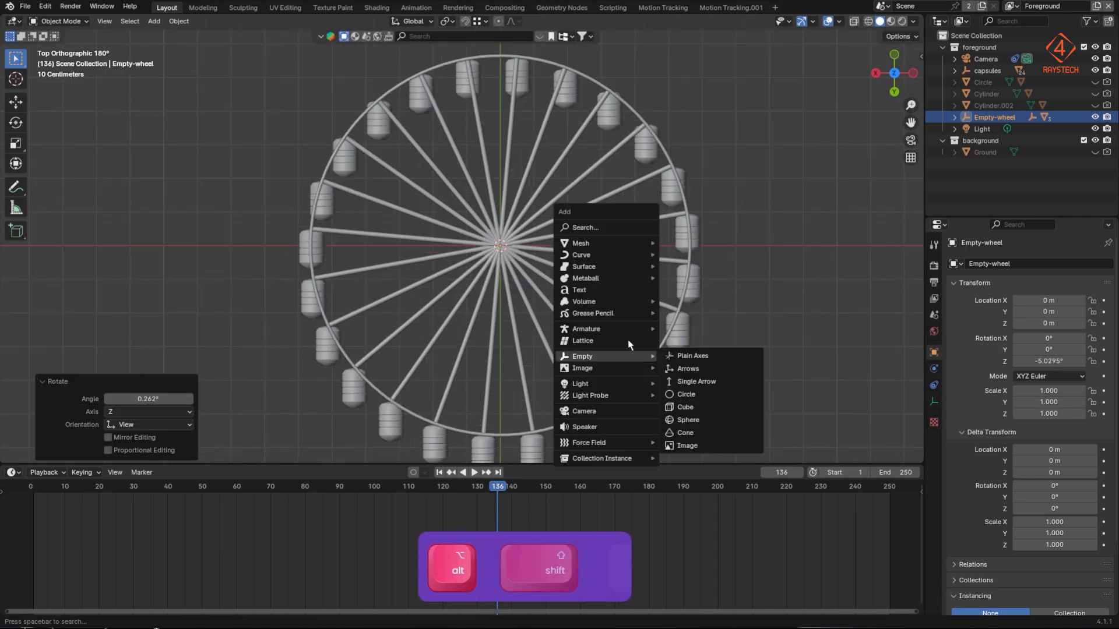
pyautogui.moveTo(632, 247)
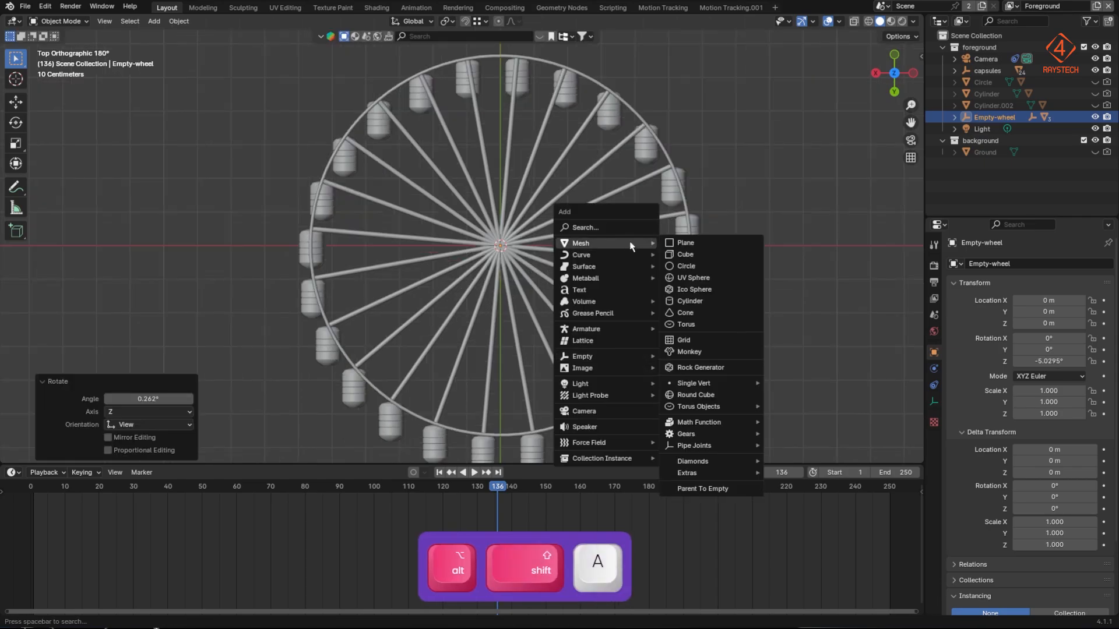
pyautogui.click(689, 301)
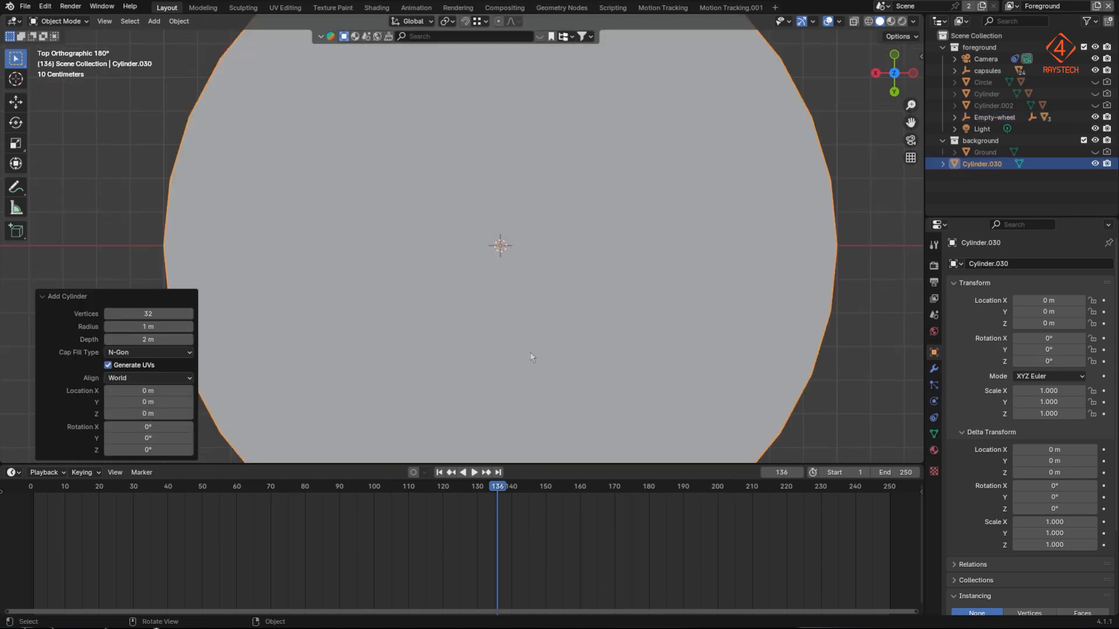
pyautogui.write('90')
pyautogui.press('Tab')
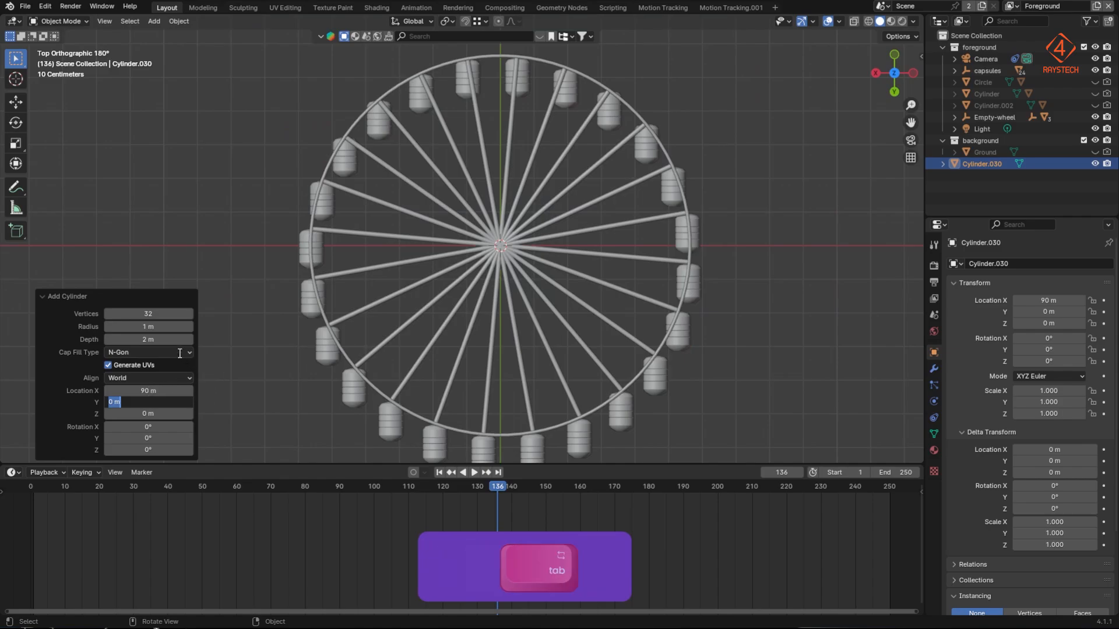
pyautogui.click(156, 328)
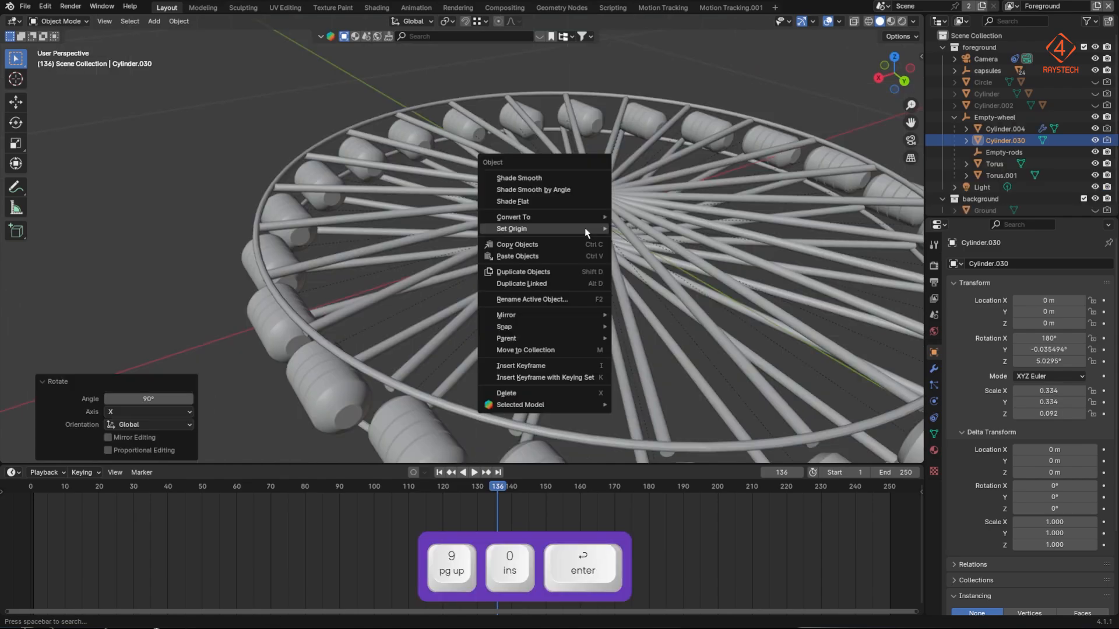
# Step: Set Cylinder.030's origin to its geometry and move the cylinder from the wheel's centre out to the rim
pyautogui.click(589, 230)
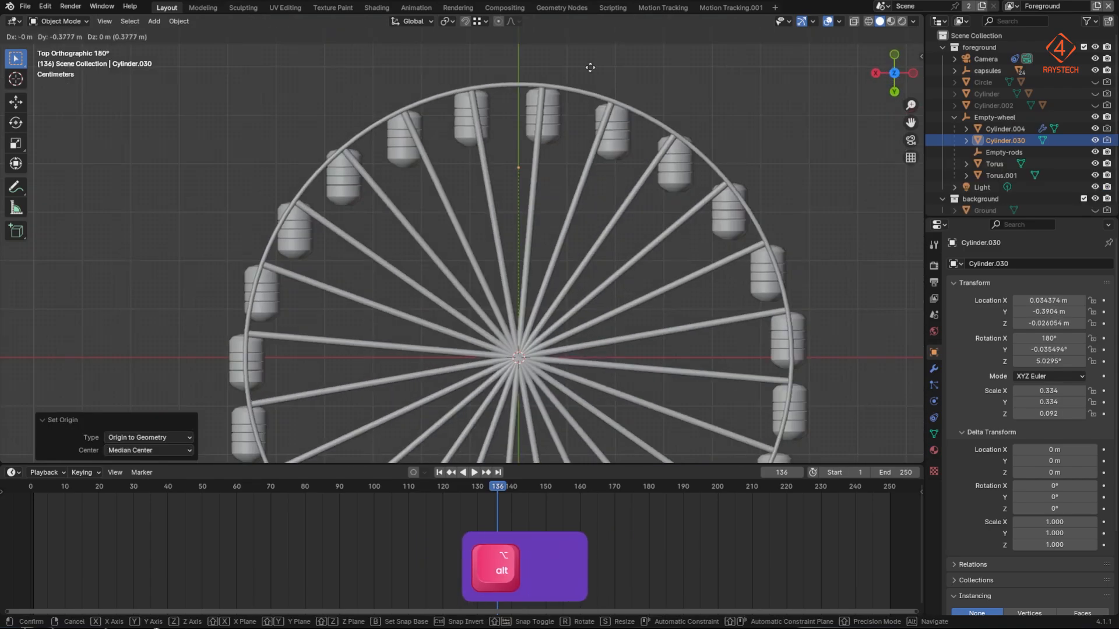
pyautogui.press('g')
pyautogui.click(593, 447)
pyautogui.moveTo(592, 448); pyautogui.dragTo(687, 158, button='middle')
pyautogui.scroll(4, 373, 186)
pyautogui.press('s')
pyautogui.keyDown('shift'); pyautogui.moveTo(373, 186); pyautogui.dragTo(490, 252, button='middle'); pyautogui.keyUp('shift')
pyautogui.click(466, 233)
pyautogui.press('g')
pyautogui.click(436, 204)
# Step: Scale the holder cylinder up slightly and stretch it along Z by about 1.3 to span between the two rings
pyautogui.press('s')
pyautogui.click(481, 254)
pyautogui.press('s')
pyautogui.press('y')
pyautogui.rightClick(499, 267)
pyautogui.press('s')
pyautogui.press('z')
pyautogui.click(508, 302)
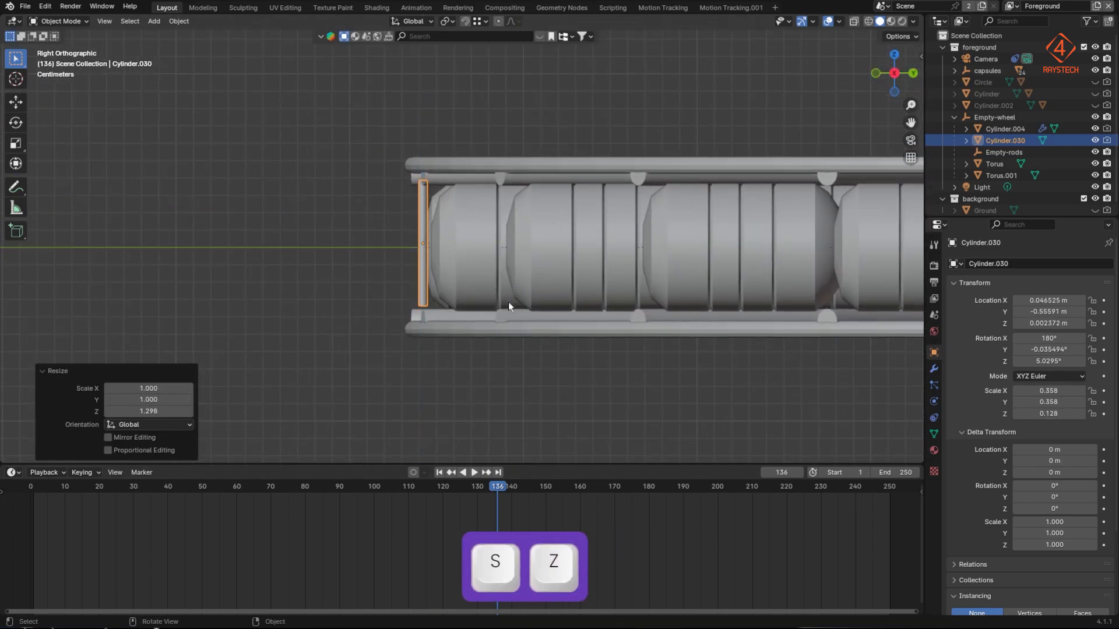
# Step: Move the holder cylinder onto a rod end at the wheel's rim
pyautogui.scroll(4, 506, 280)
pyautogui.press('g')
pyautogui.click(513, 275)
pyautogui.scroll(-5, 511, 275)
pyautogui.moveTo(373, 271); pyautogui.dragTo(596, 391, button='middle')
pyautogui.press('g')
pyautogui.click(534, 282)
# Step: Stretch the holder cylinder along Z to a scale of about 0.137 and shift it about 0.0016 m along Z
pyautogui.scroll(3, 474, 247)
pyautogui.press('s')
pyautogui.press('y')
pyautogui.press('z')
pyautogui.click(519, 413)
pyautogui.press('g')
pyautogui.press('z')
pyautogui.click(505, 324)
pyautogui.scroll(-5, 595, 305)
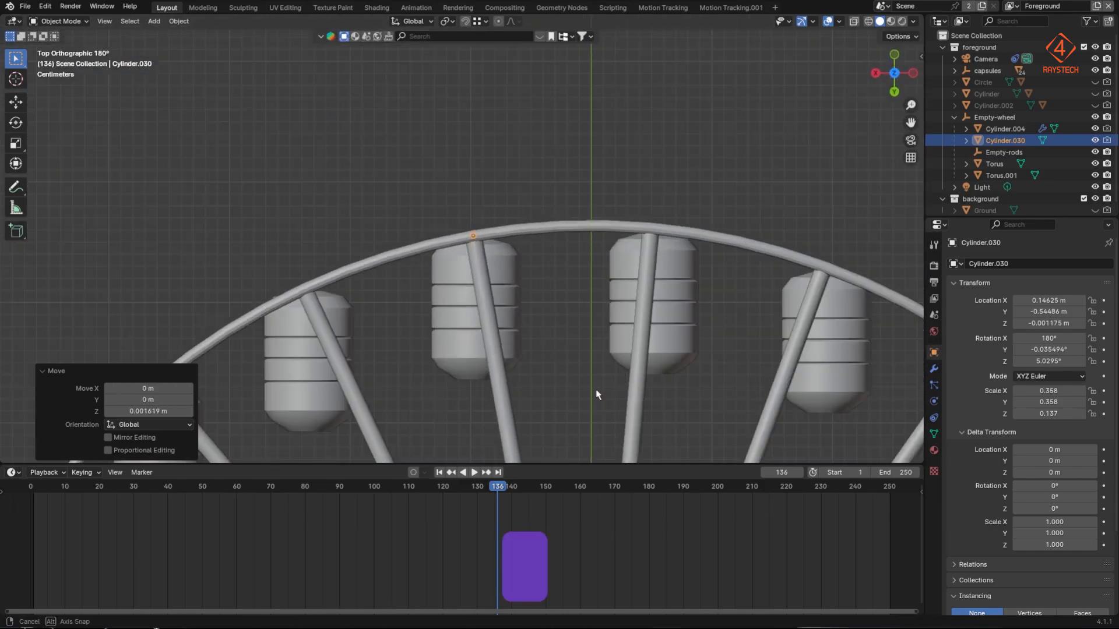
# Step: Examine the array modifiers on the rods Cylinder.004, and reselect the holder cylinder
pyautogui.click(1004, 130)
pyautogui.click(933, 369)
pyautogui.click(952, 299)
pyautogui.press('z')
pyautogui.click(1009, 141)
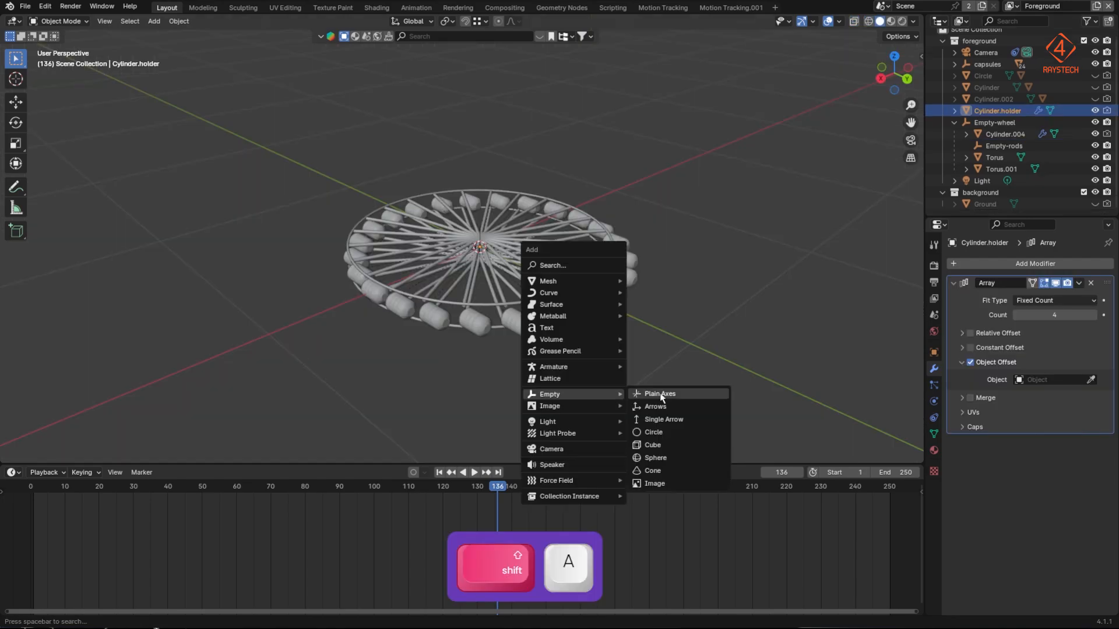
# Step: Add a Plain Axes empty at the wheel's centre and rename it Empty-holder
pyautogui.click(660, 394)
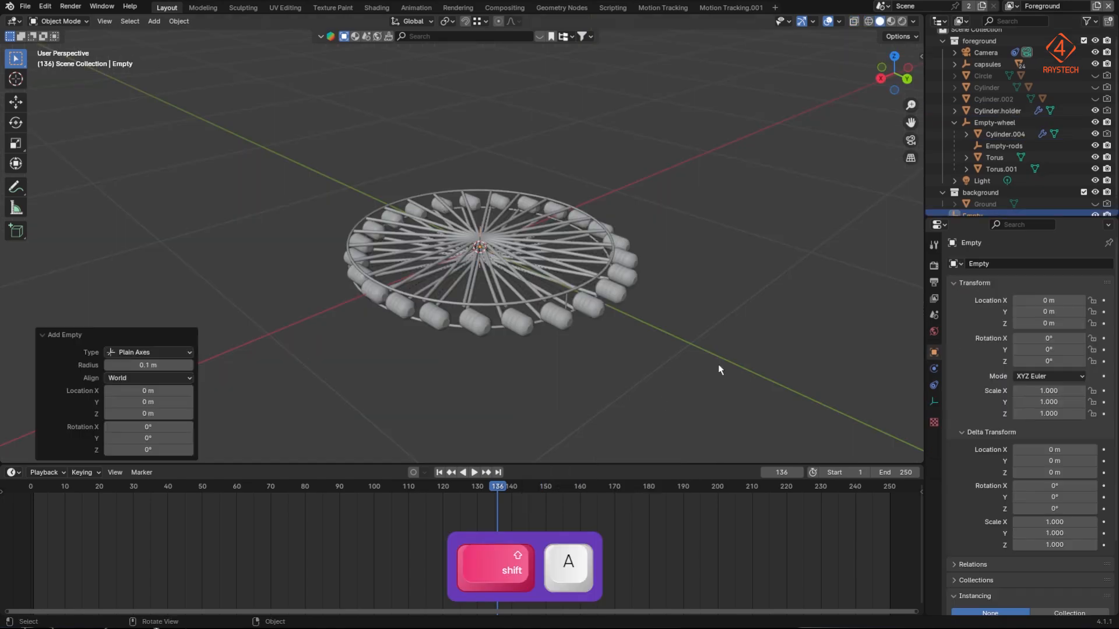
pyautogui.click(1023, 264)
pyautogui.write('-holder')
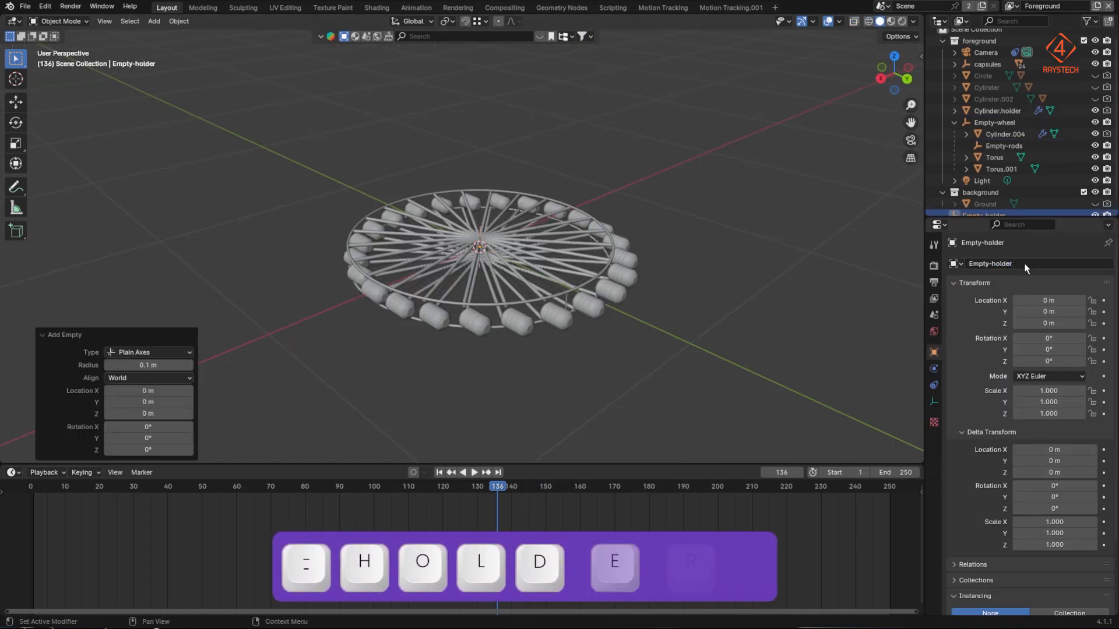
pyautogui.press('Return')
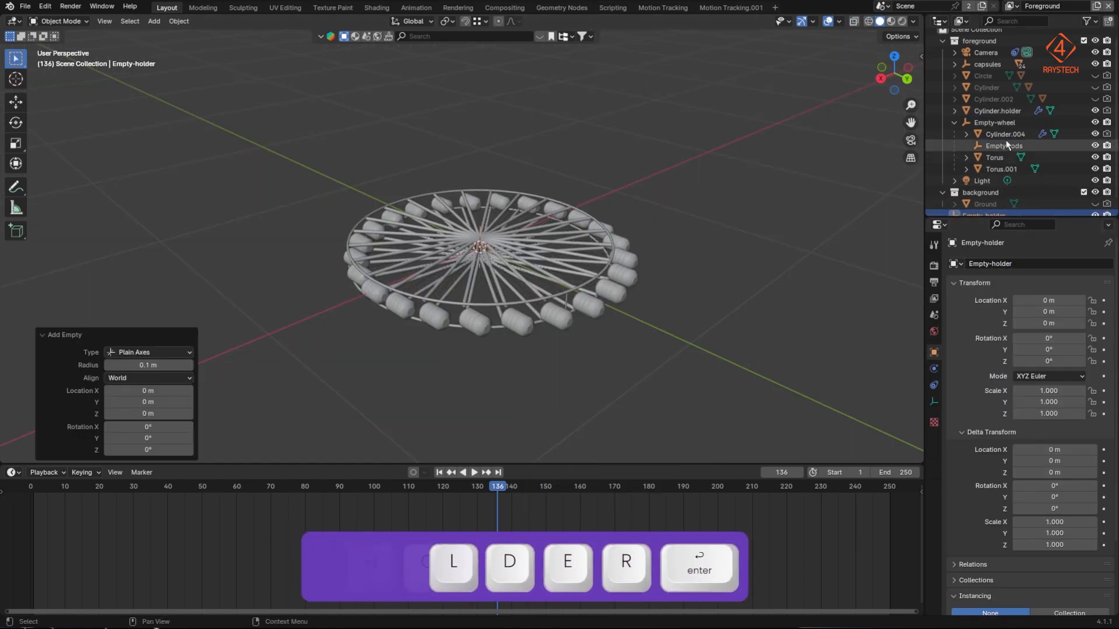
# Step: Set Empty-holder as the offset object of Cylinder.holder's Array modifier
pyautogui.click(1004, 111)
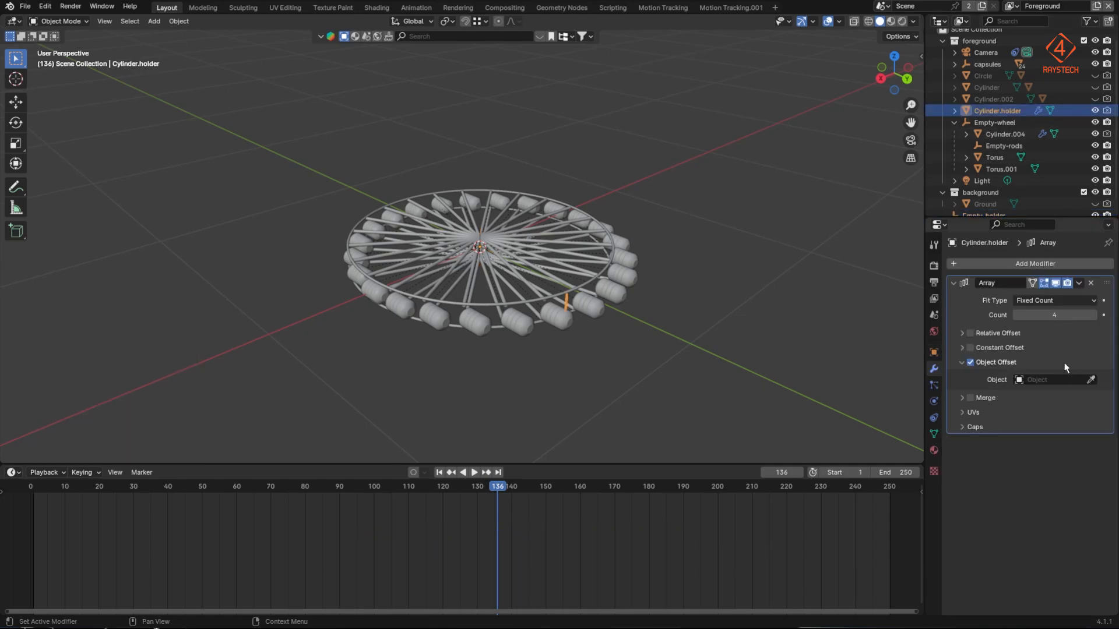
pyautogui.click(1061, 379)
pyautogui.write('emp')
pyautogui.press('Down')
pyautogui.press('Down')
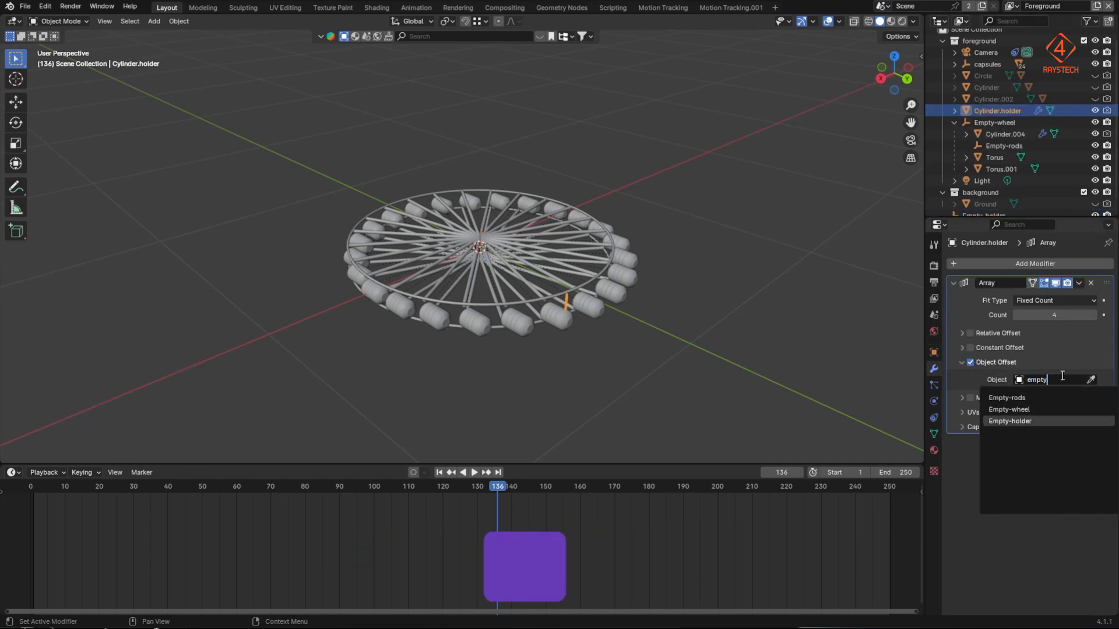
pyautogui.press('Return')
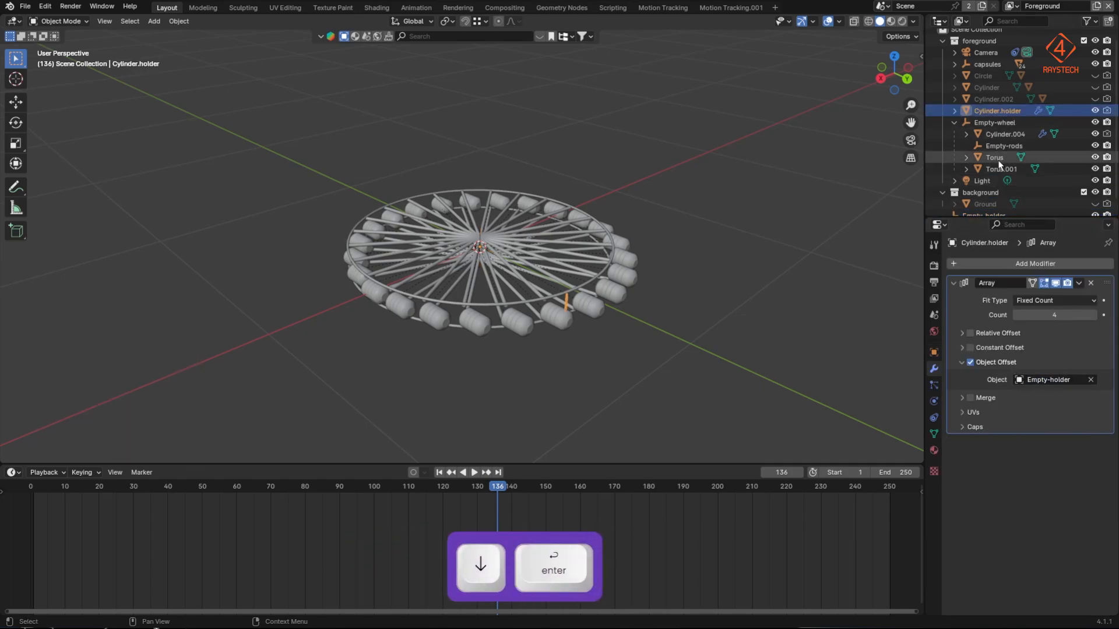
# Step: Hide the rings Torus and Torus.001 and the capsules, leaving the rods and holders visible in top view
pyautogui.scroll(-1, 998, 160)
pyautogui.click(984, 204)
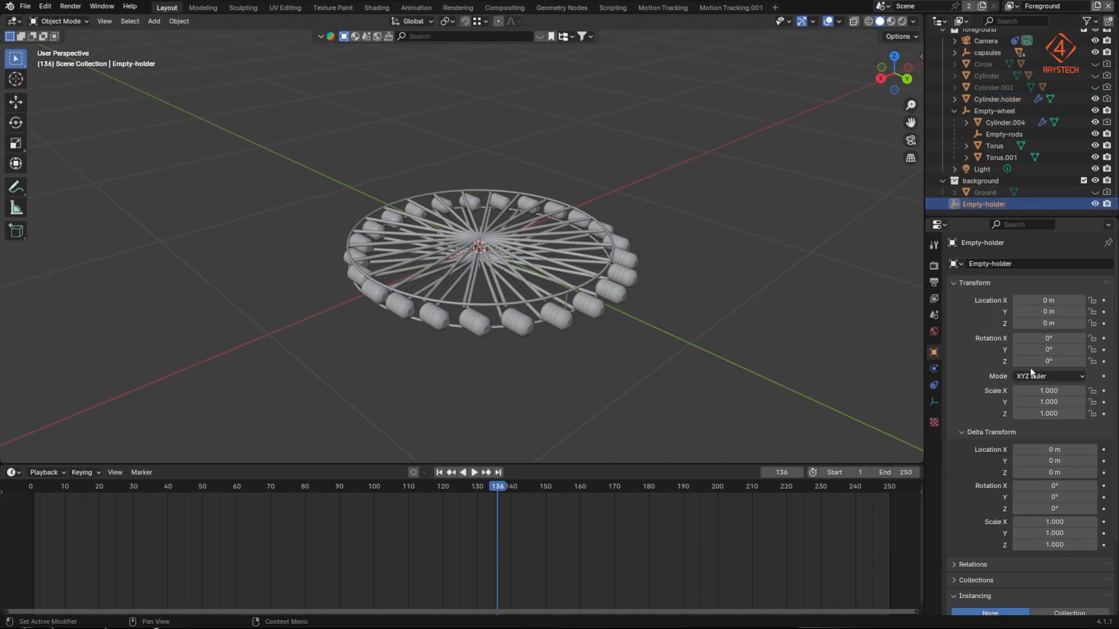
pyautogui.click(581, 288)
pyautogui.click(1095, 146)
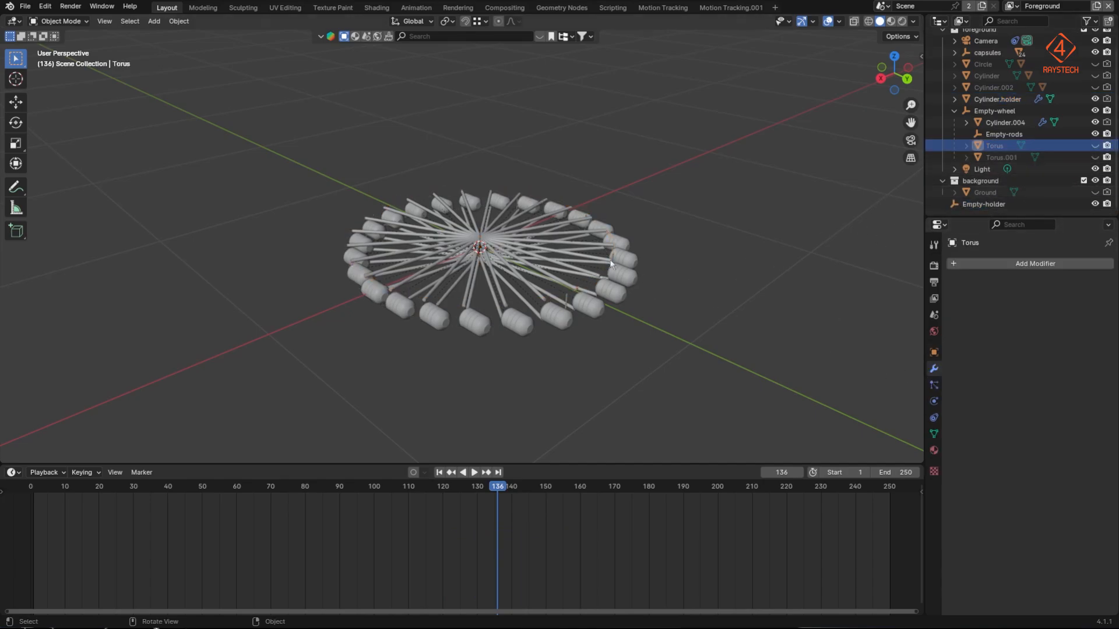
pyautogui.moveTo(610, 261); pyautogui.dragTo(568, 342, button='middle')
pyautogui.scroll(1, 535, 368)
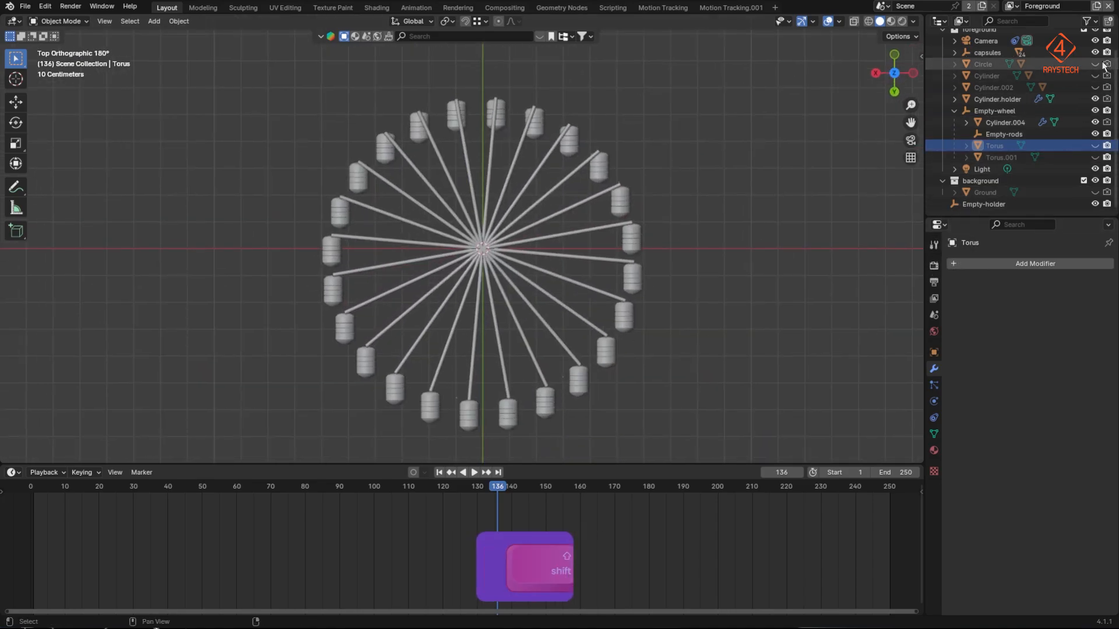
pyautogui.click(1095, 53)
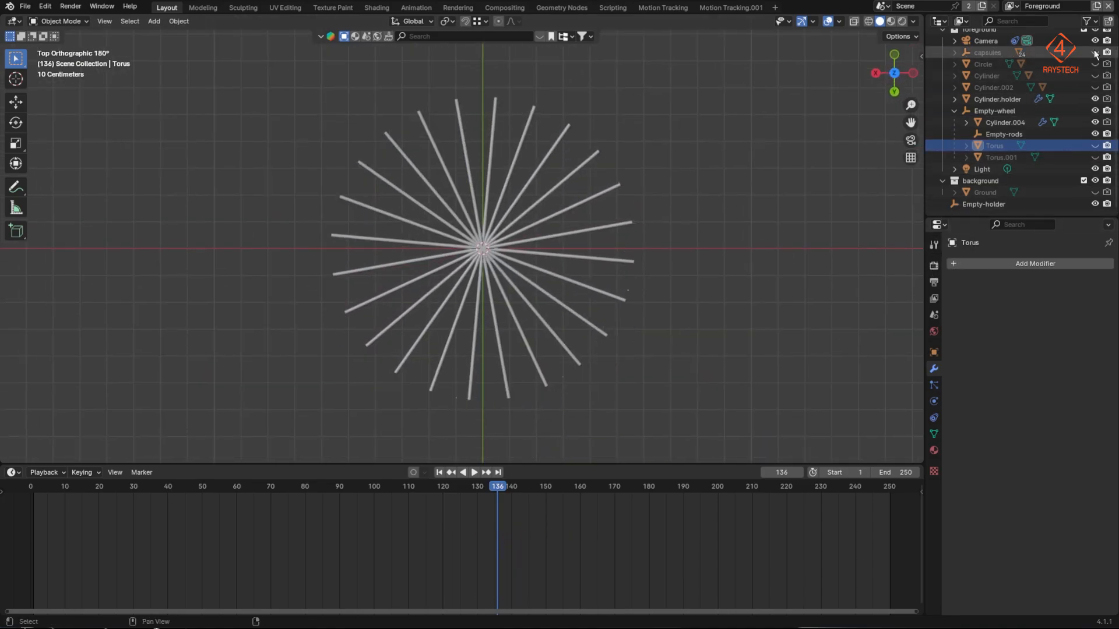
# Step: Set the count of Cylinder.holder's Array modifier to 24
pyautogui.click(1005, 124)
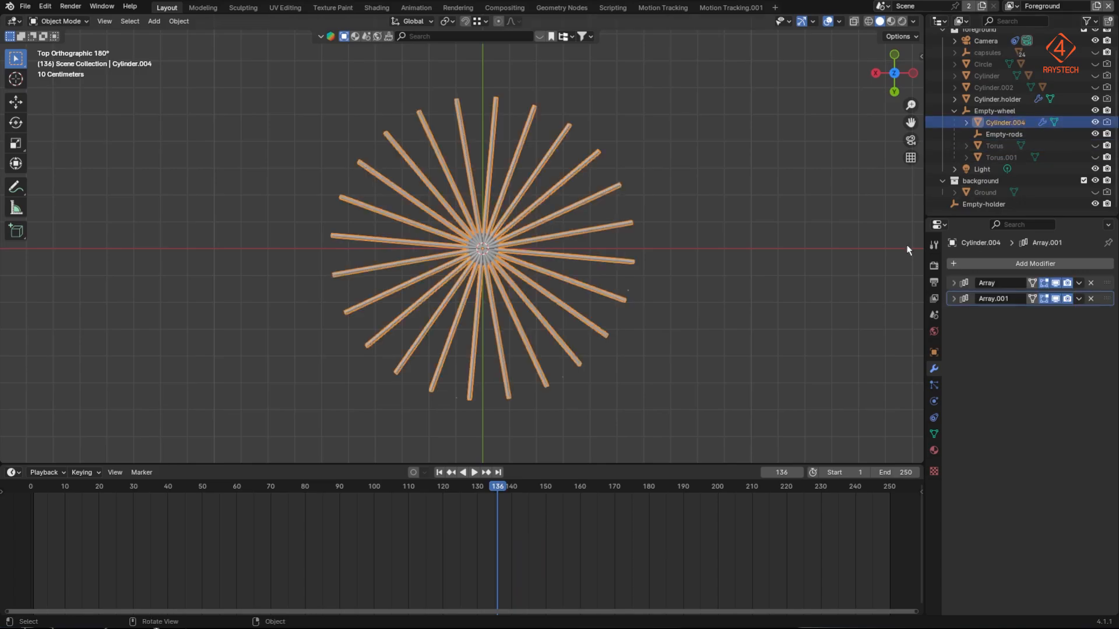
pyautogui.click(1001, 100)
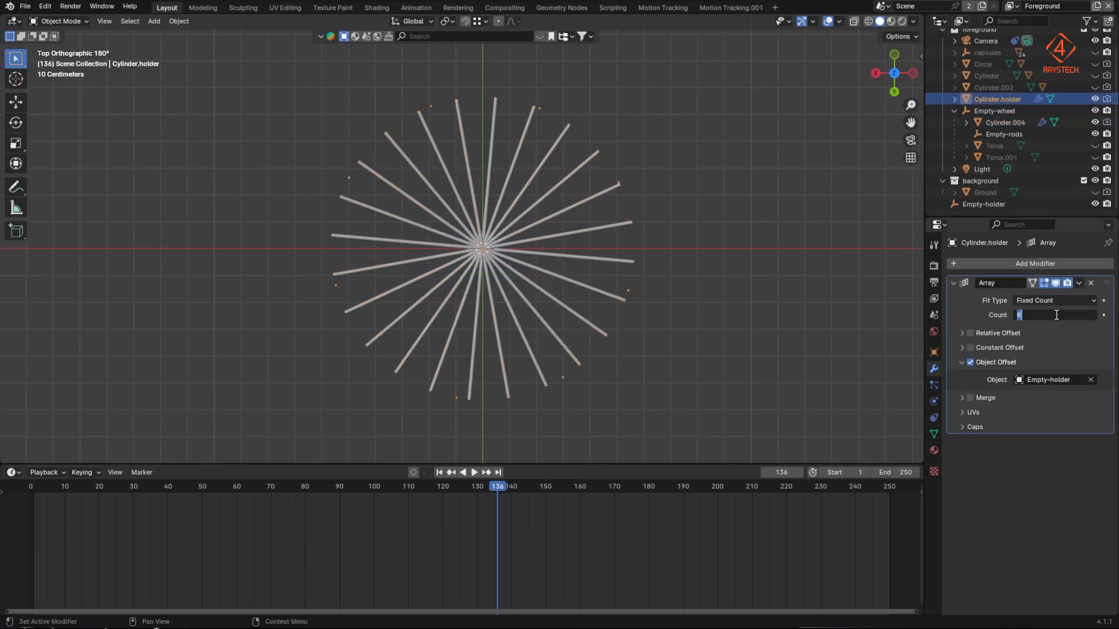
pyautogui.write('24')
pyautogui.press('Return')
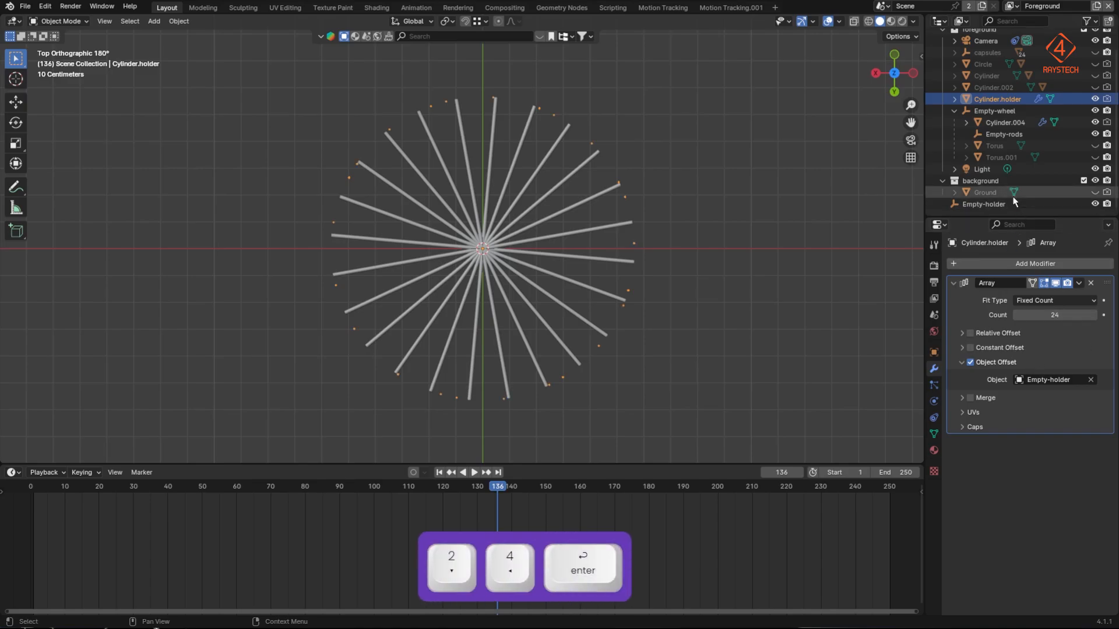
# Step: Set Empty-holder's Z rotation to 360/24 degrees to space the holders evenly around the wheel
pyautogui.click(979, 203)
pyautogui.doubleClick(1052, 362)
pyautogui.write('360/')
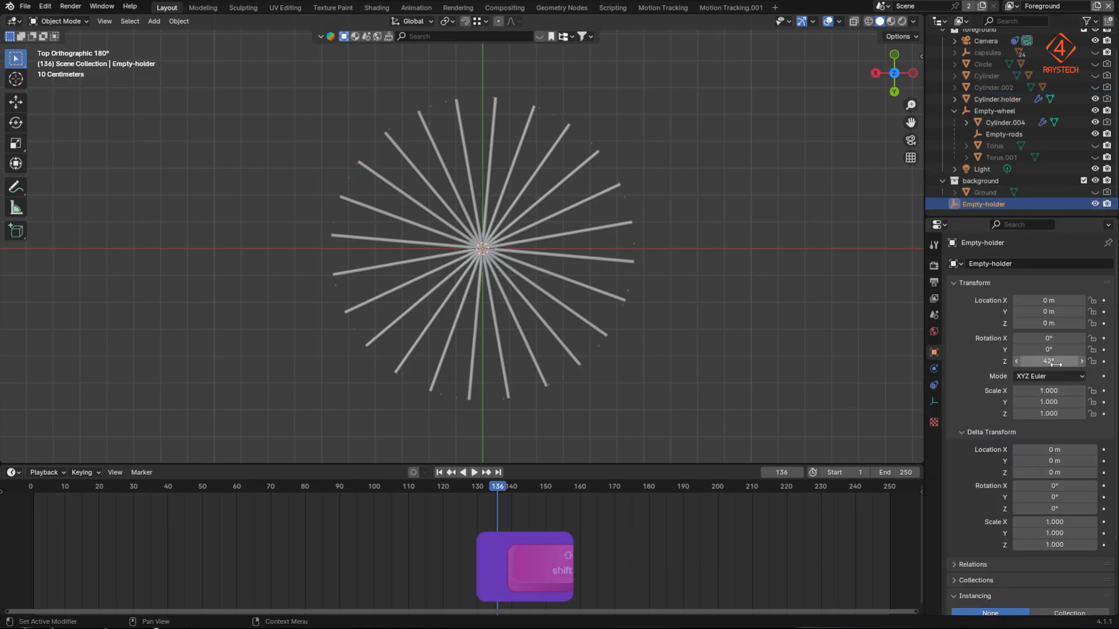
pyautogui.write('24')
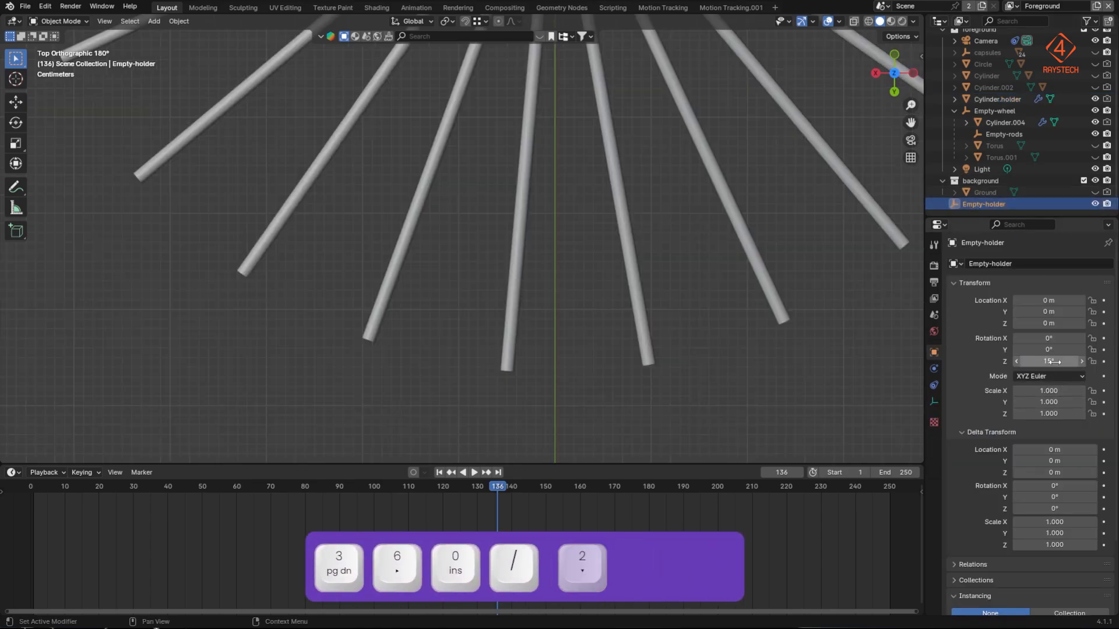
pyautogui.press('Return')
# Step: Show both rings again and move Empty-holder into the foreground collection
pyautogui.scroll(-4, 608, 286)
pyautogui.keyDown('shift'); pyautogui.moveTo(608, 271); pyautogui.dragTo(540, 320, button='middle'); pyautogui.keyUp('shift')
pyautogui.moveTo(1095, 157); pyautogui.dragTo(1095, 145)
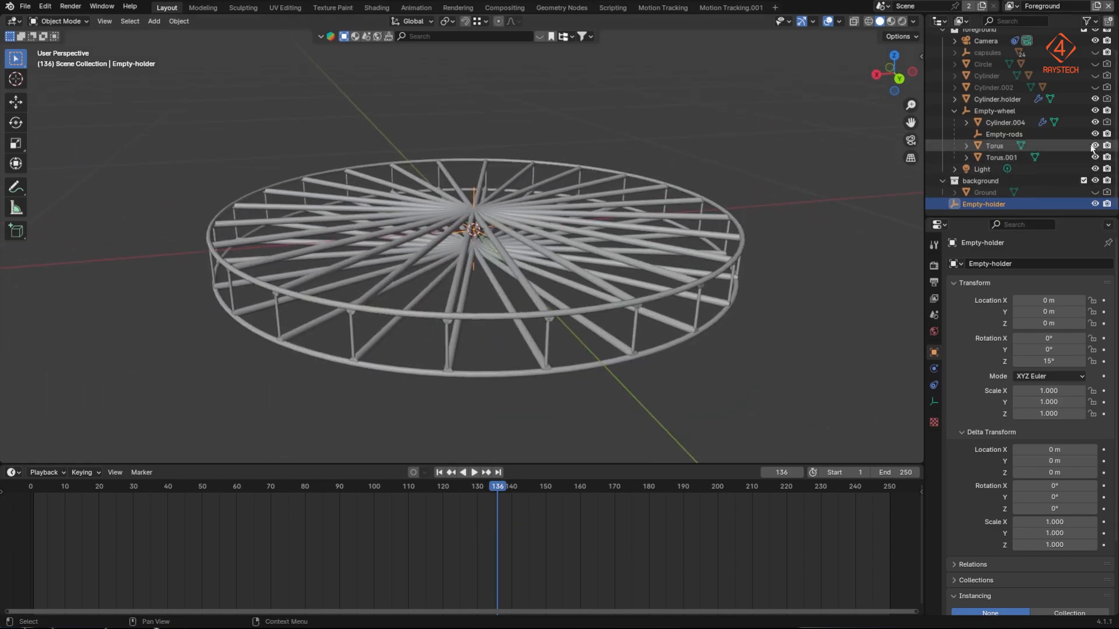
pyautogui.moveTo(981, 205); pyautogui.dragTo(992, 71)
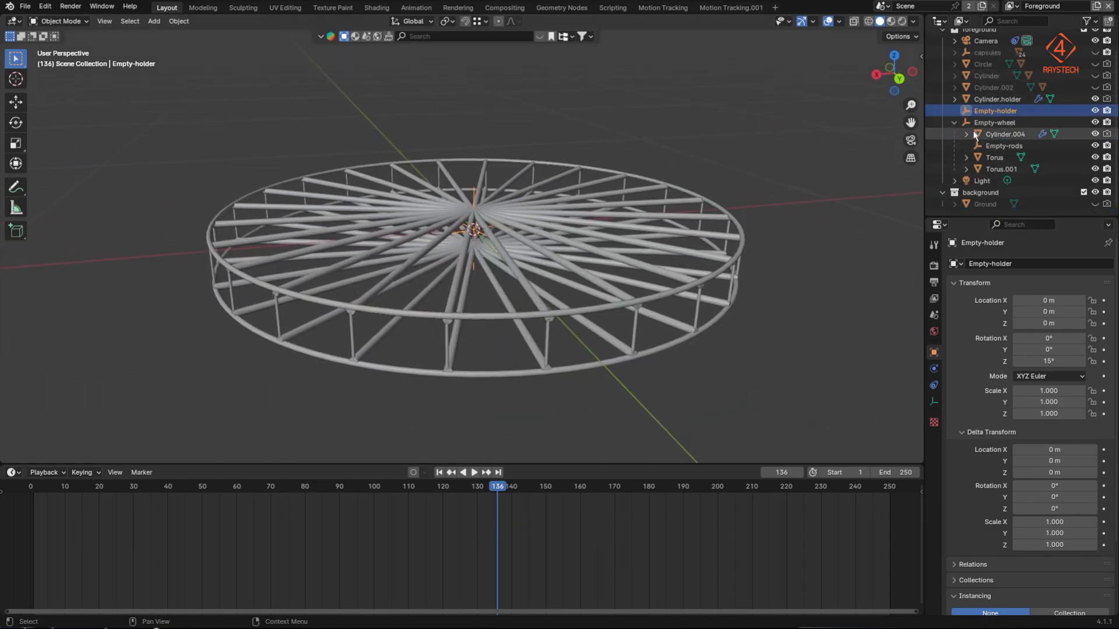
# Step: Parent Cylinder.holder and Empty-holder to Empty-wheel, and test-move the wheel
pyautogui.click(955, 122)
pyautogui.click(994, 118)
pyautogui.keyDown('shift'); pyautogui.click(994, 132); pyautogui.keyUp('shift')
pyautogui.keyDown('ctrl'); pyautogui.click(994, 139); pyautogui.keyUp('ctrl')
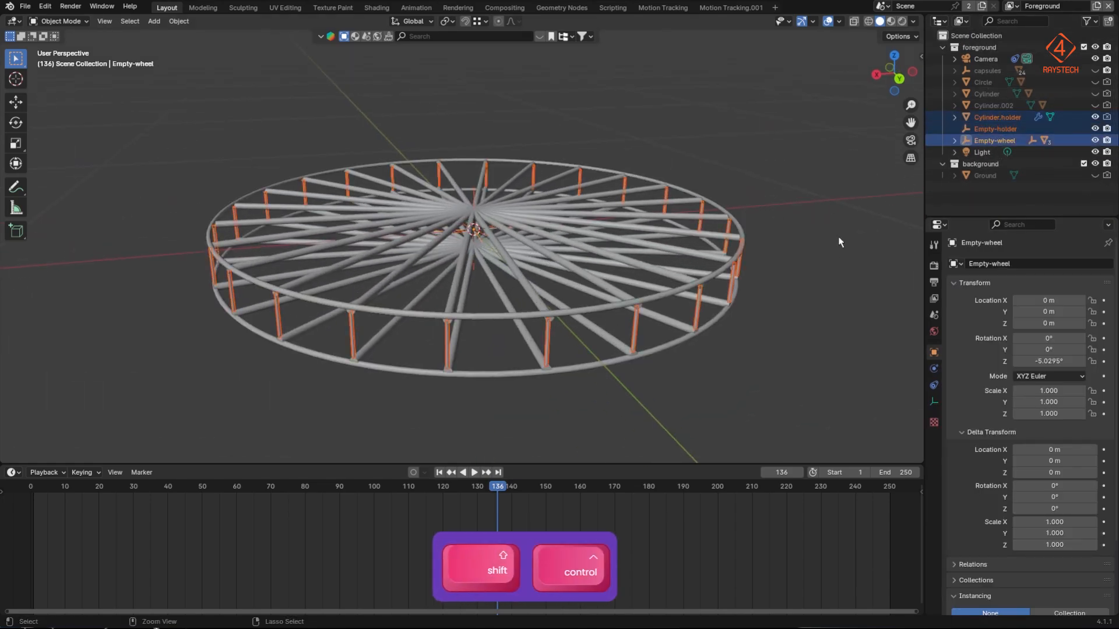
pyautogui.hotkey('ctrl', 'p')
pyautogui.click(834, 248)
pyautogui.click(992, 117)
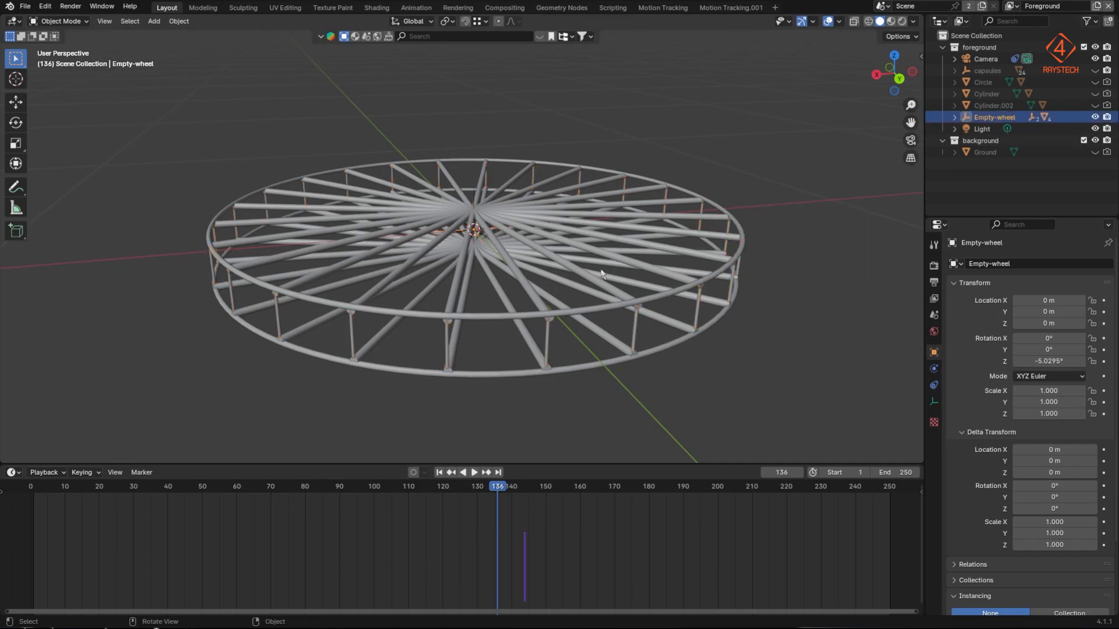
pyautogui.press('g')
pyautogui.press('Escape')
# Step: Show the capsules again and test-rotate the capsules empty about the Z axis, cancelling the rotation
pyautogui.moveTo(618, 235); pyautogui.dragTo(610, 309, button='middle')
pyautogui.scroll(-2, 614, 344)
pyautogui.click(1095, 70)
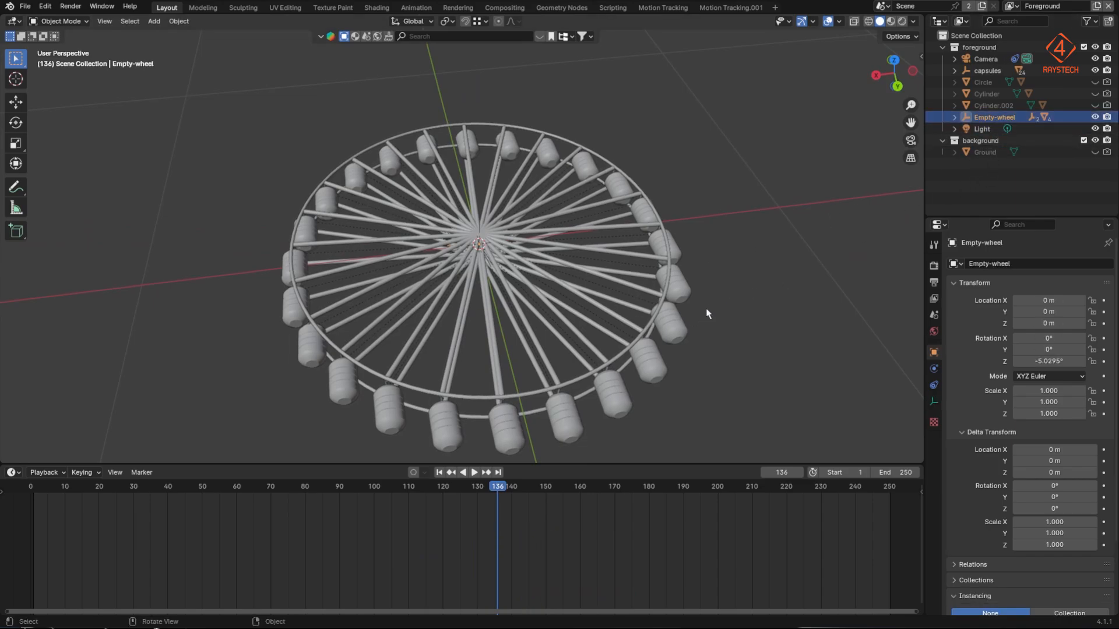
pyautogui.press('r')
pyautogui.press('z')
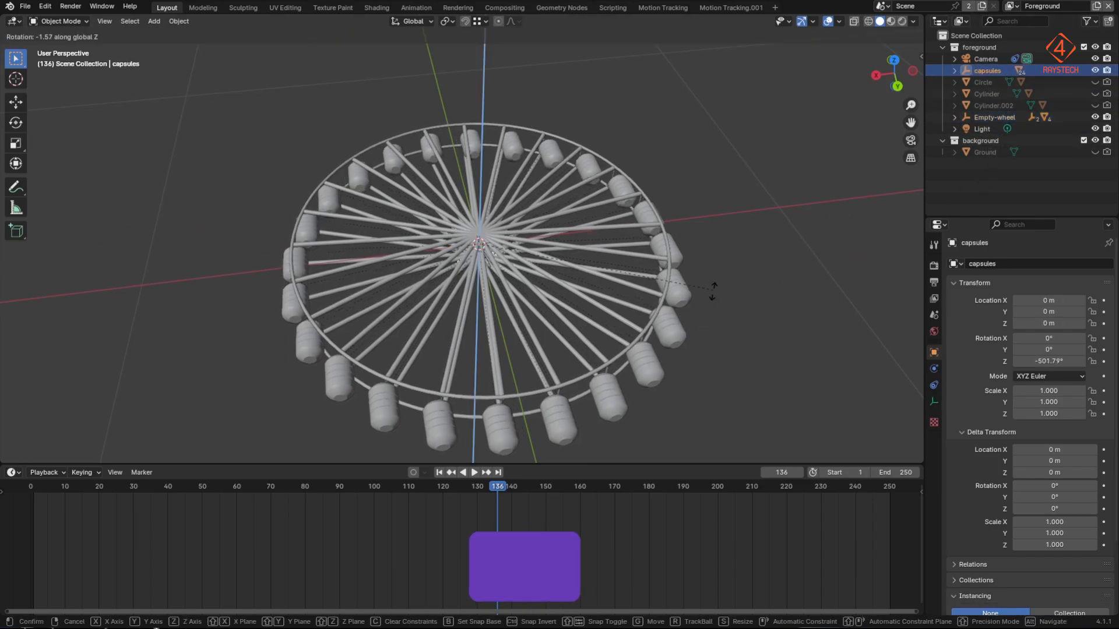
pyautogui.rightClick(490, 304)
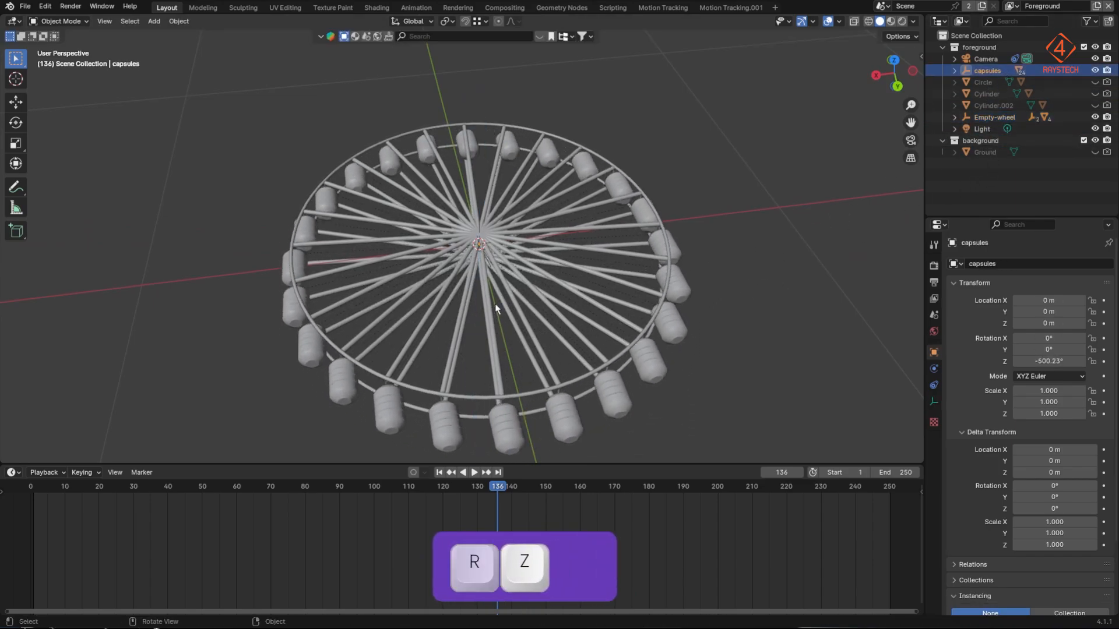
# Step: Parent Empty-wheel to the capsules empty with Keep Transform and test-rotate the assembly about the Z axis
pyautogui.click(994, 118)
pyautogui.keyDown('ctrl'); pyautogui.click(993, 70); pyautogui.keyUp('ctrl')
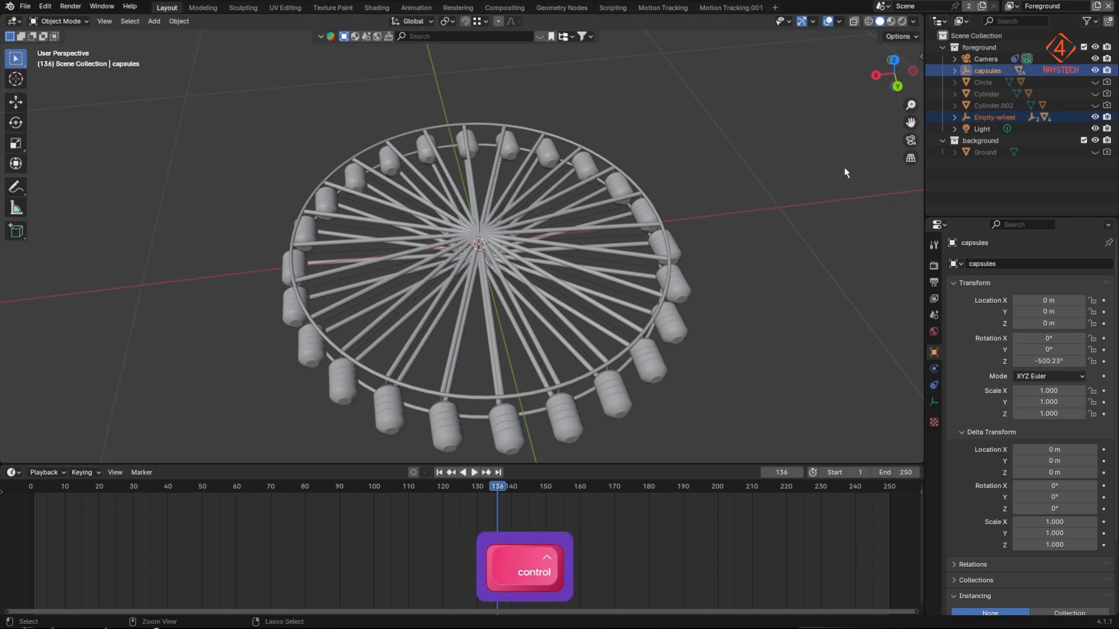
pyautogui.hotkey('ctrl', 'p')
pyautogui.click(768, 214)
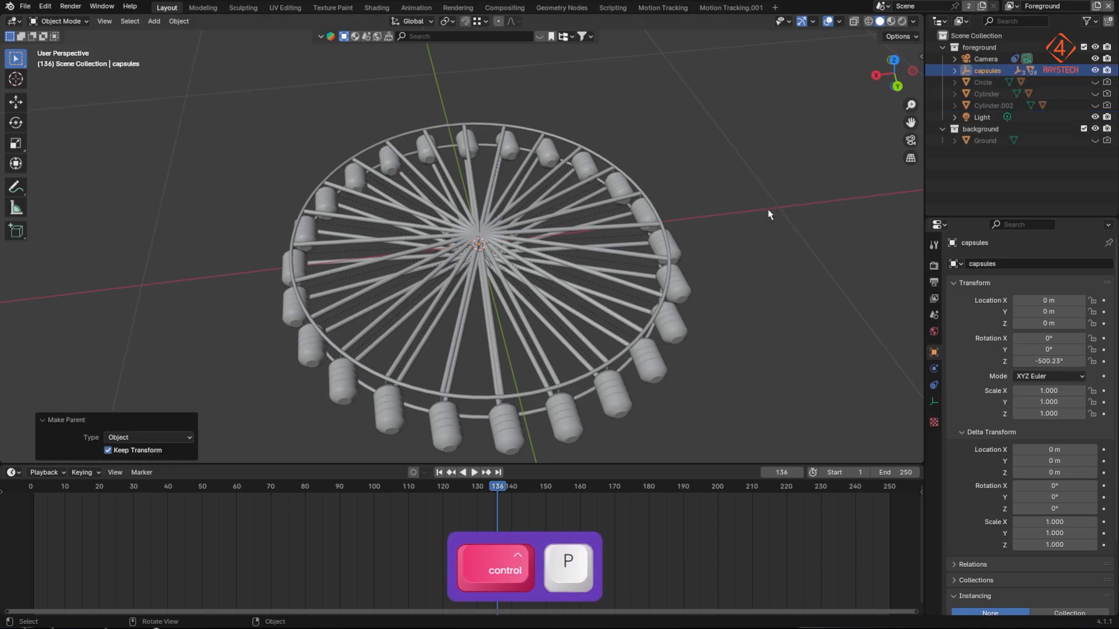
pyautogui.press('r')
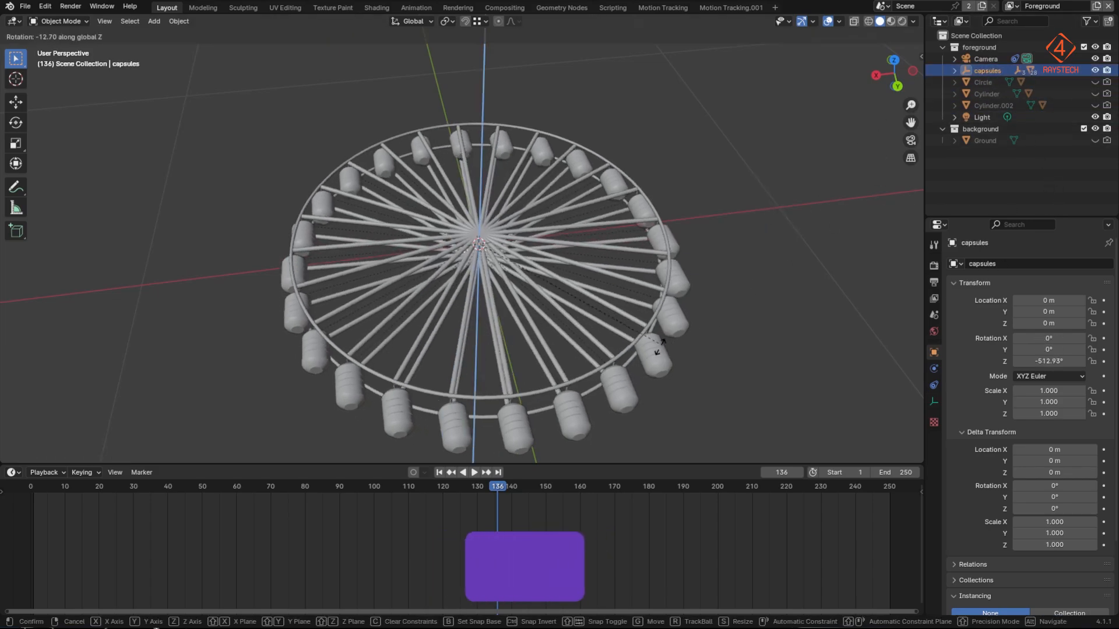
pyautogui.press('z')
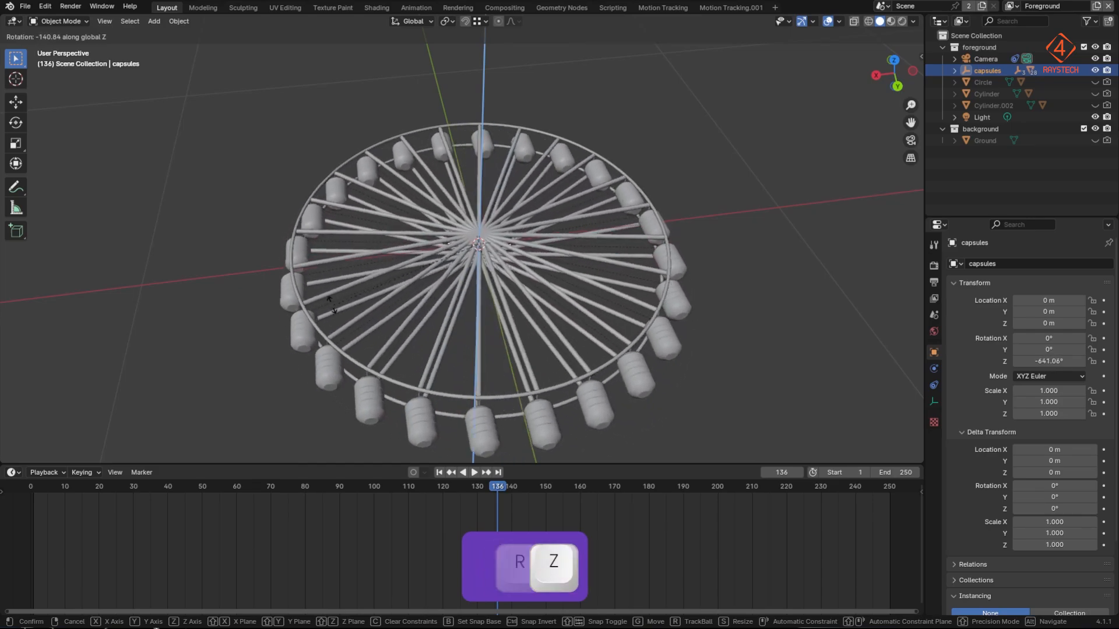
pyautogui.moveTo(636, 276); pyautogui.dragTo(652, 279, button='middle')
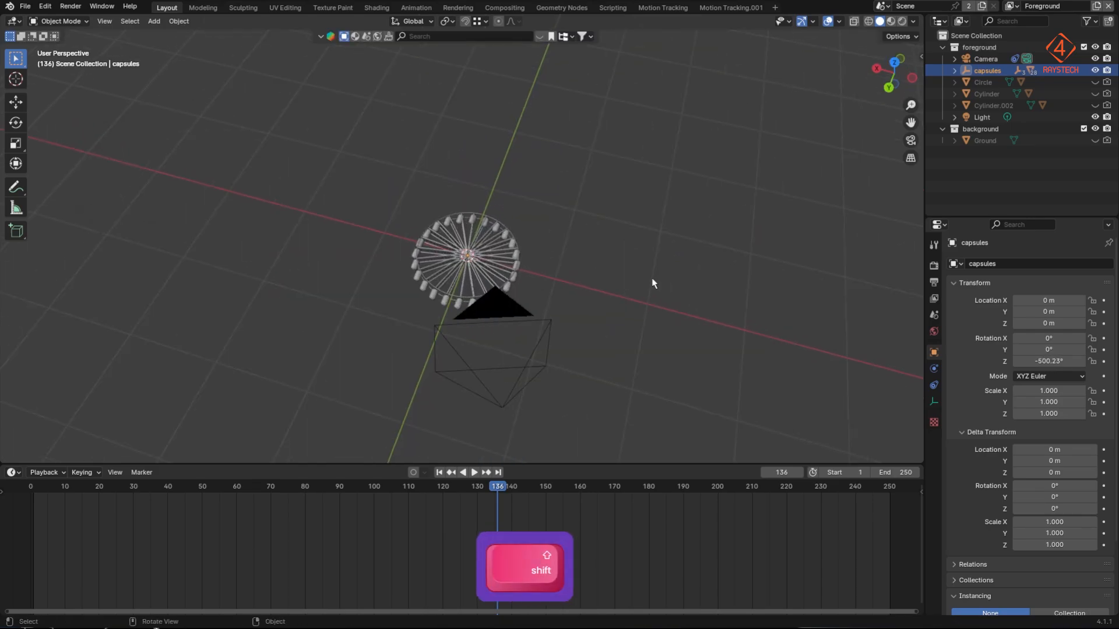
# Step: Look through the camera, show Cylinder at the wind turbine's hub and snap the 3D cursor to it
pyautogui.press('shift+KP_0')
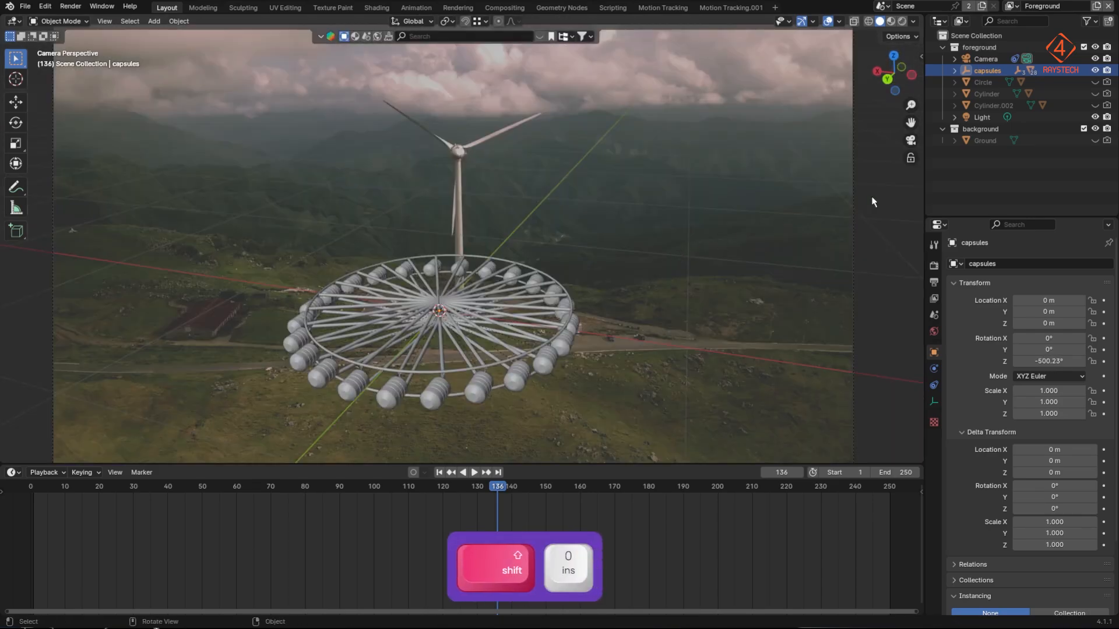
pyautogui.click(1095, 93)
pyautogui.click(458, 152)
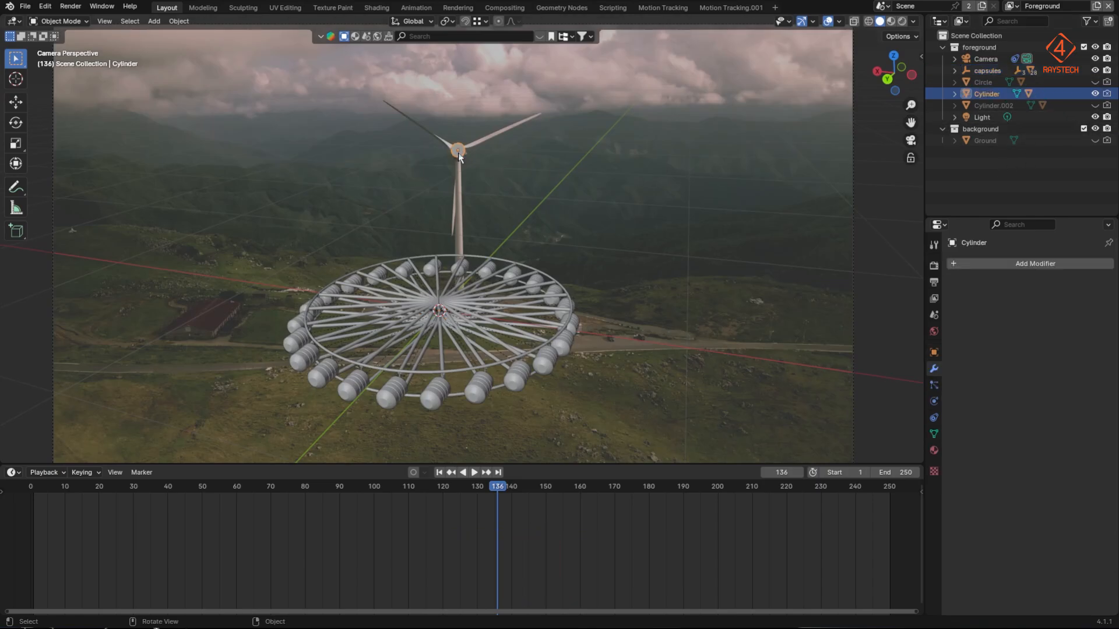
pyautogui.hotkey('shift', 's')
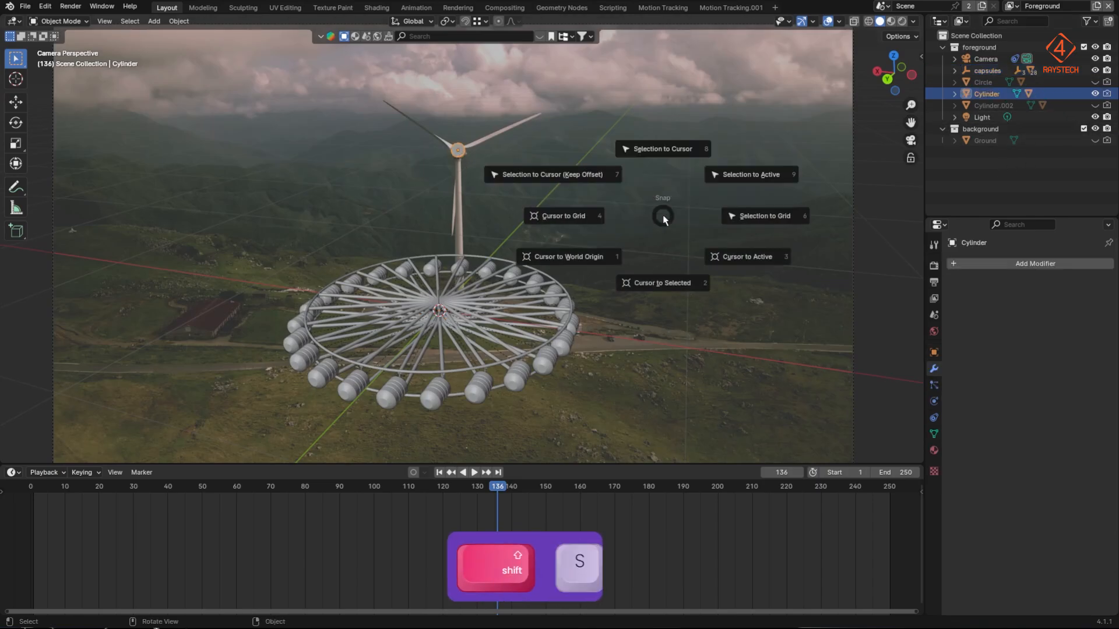
pyautogui.click(662, 284)
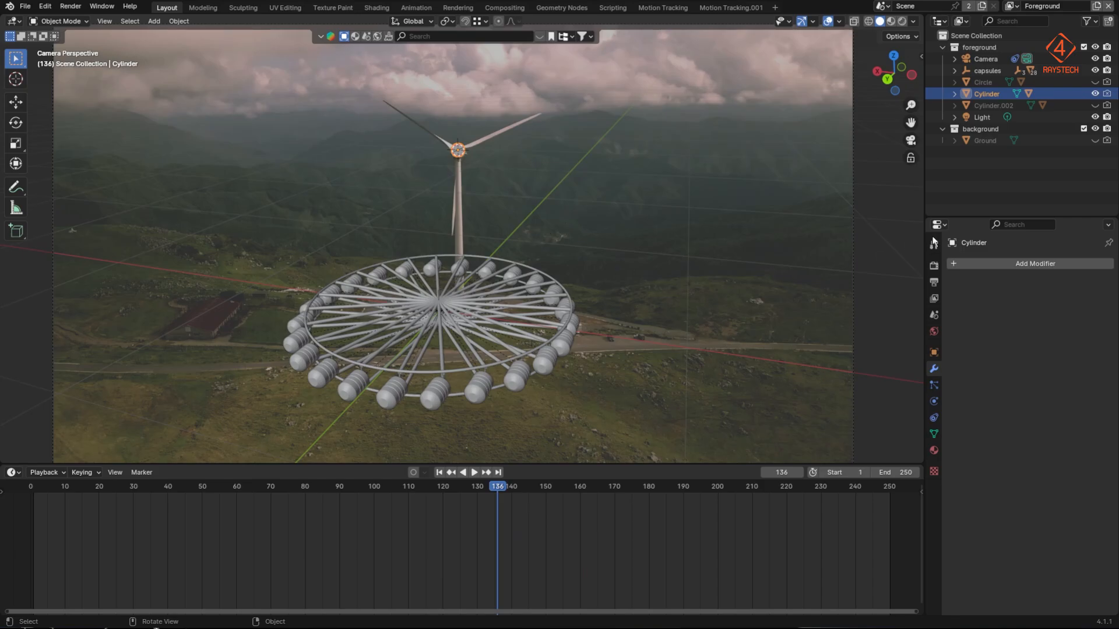
# Step: Snap the capsules empty with its attached wheel to the 3D cursor at the turbine hub
pyautogui.click(987, 71)
pyautogui.press('shift')
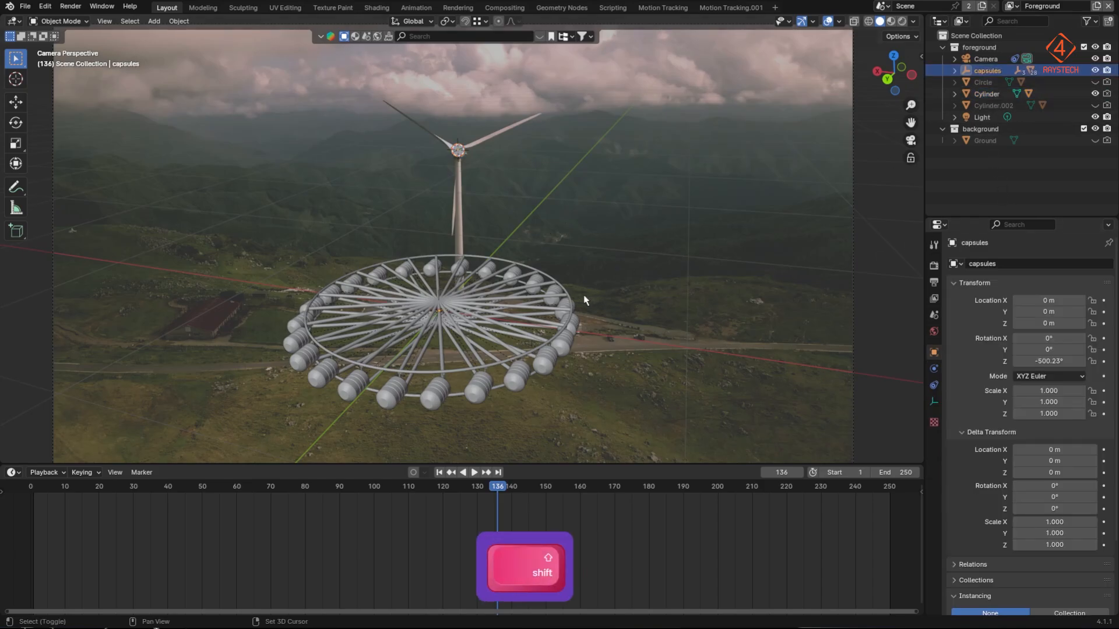
pyautogui.hotkey('shift', 's')
pyautogui.click(600, 233)
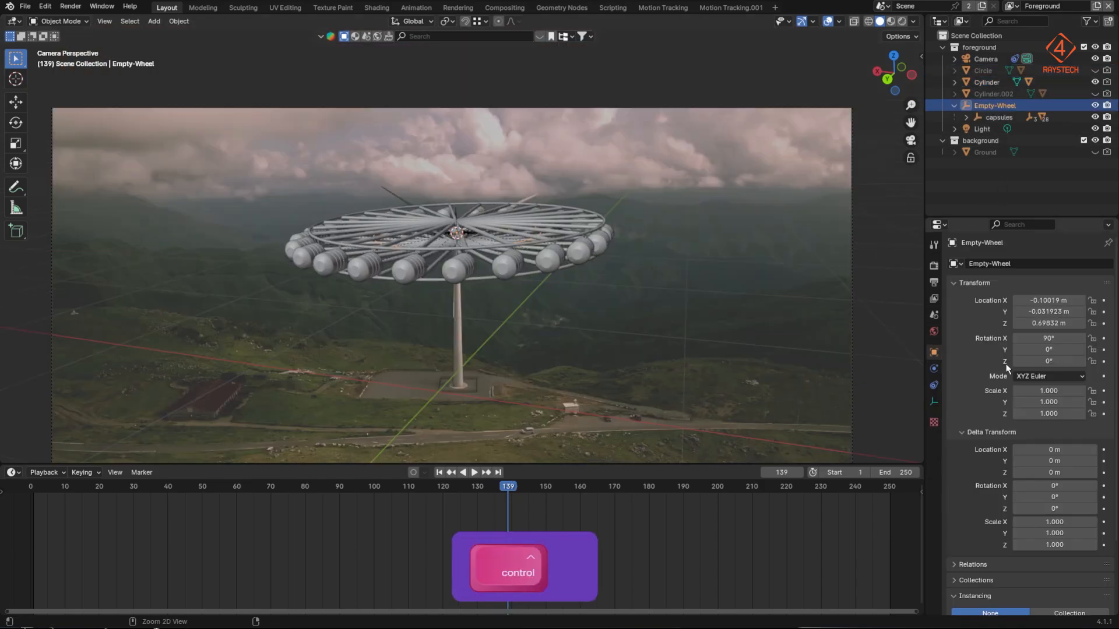
# Step: Undo the last rotation change and set Empty-Wheel's X rotation to 0°
pyautogui.hotkey('ctrl', 'z')
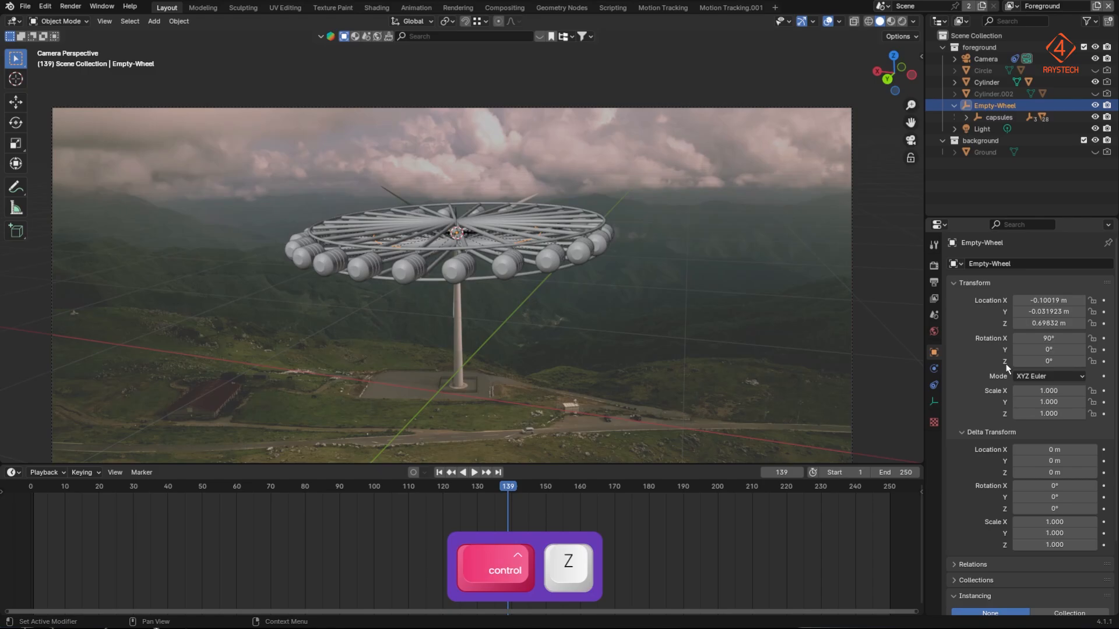
pyautogui.click(1046, 338)
pyautogui.write('0')
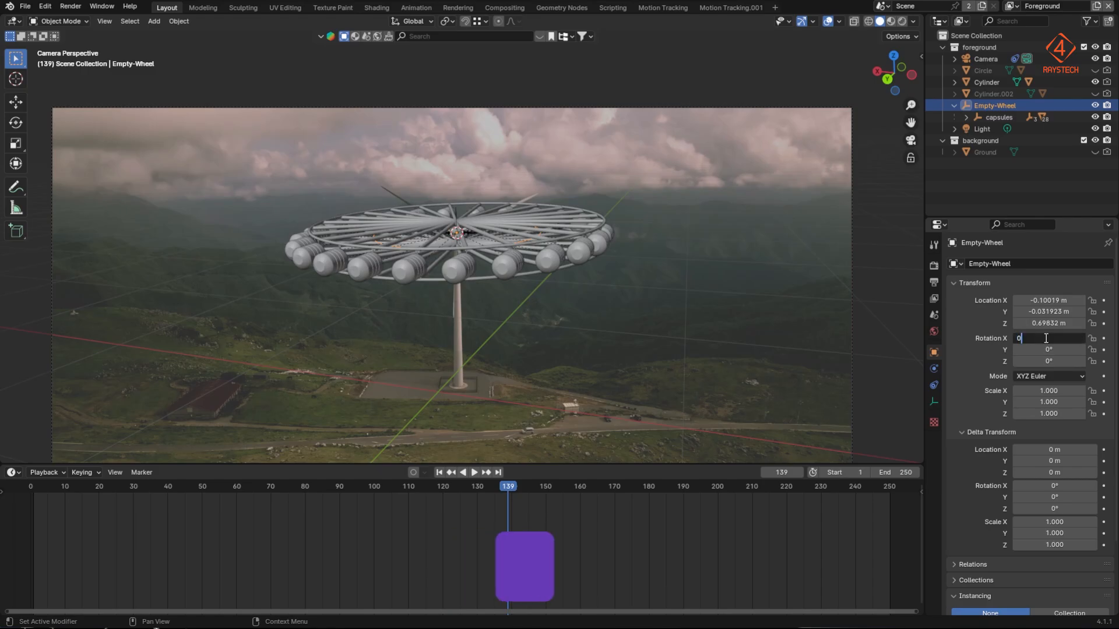
pyautogui.press('Return')
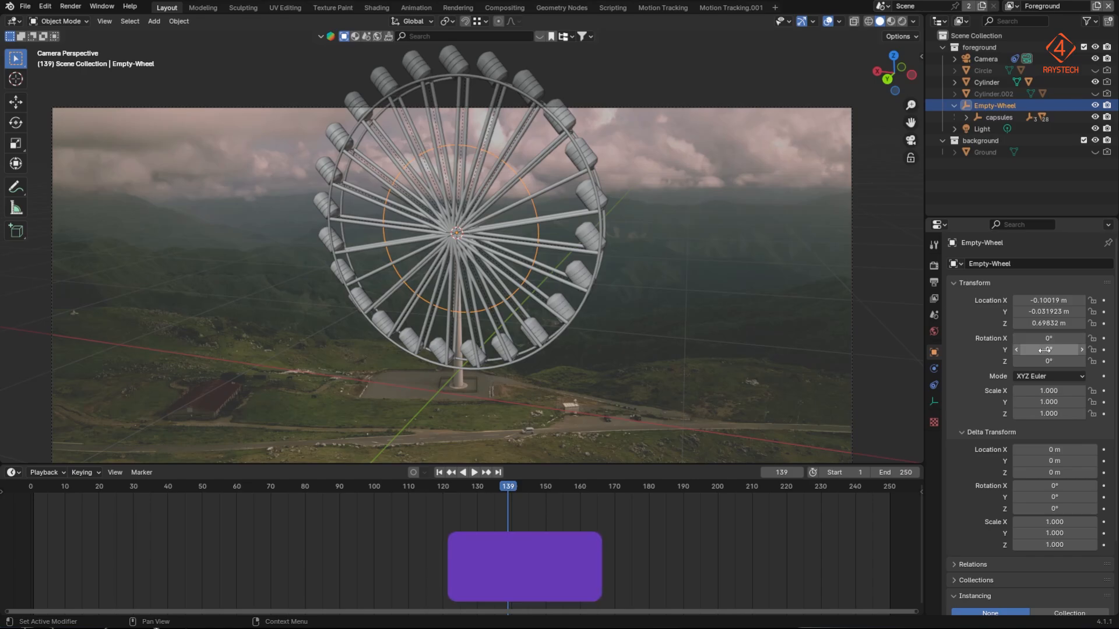
# Step: Undo the test rotations of Empty-Wheel about its Y axis
pyautogui.hotkey('ctrl', 'z')
pyautogui.hotkey('ctrl', 'z')
pyautogui.hotkey('ctrl', 'z')
pyautogui.hotkey('ctrl', 'z')
pyautogui.hotkey('ctrl', 'z')
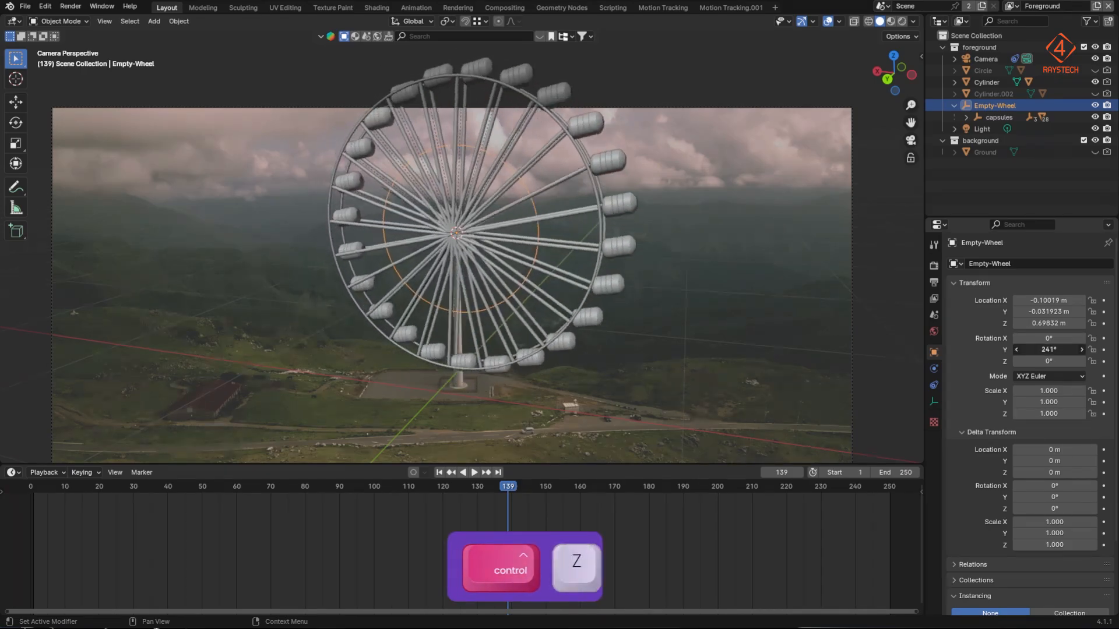
# Step: Enable the Y limit in the Limit Rotation constraint of all capsules, Cylinder.006 through Cylinder.029
pyautogui.click(933, 421)
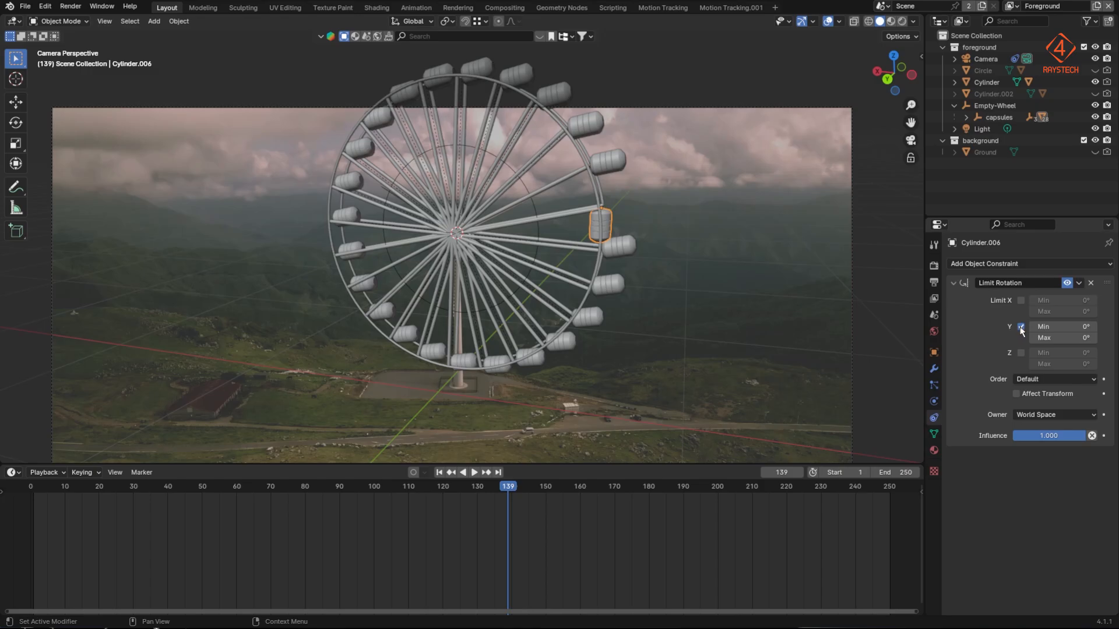
pyautogui.keyDown('shift'); pyautogui.click(1017, 157); pyautogui.keyUp('shift')
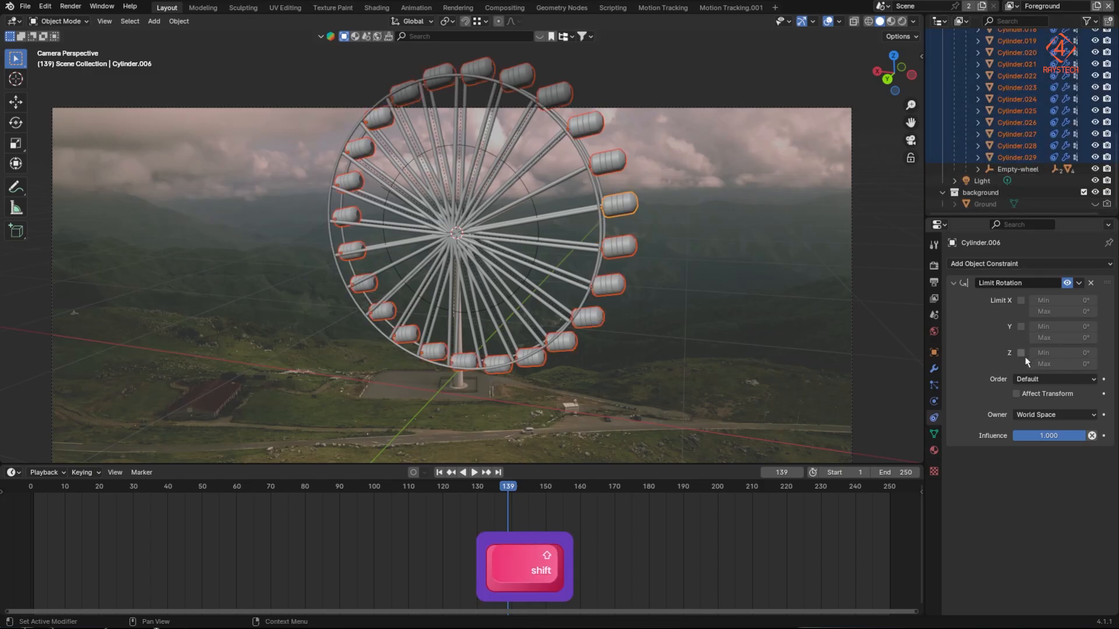
pyautogui.keyDown('alt'); pyautogui.click(1020, 327); pyautogui.keyUp('alt')
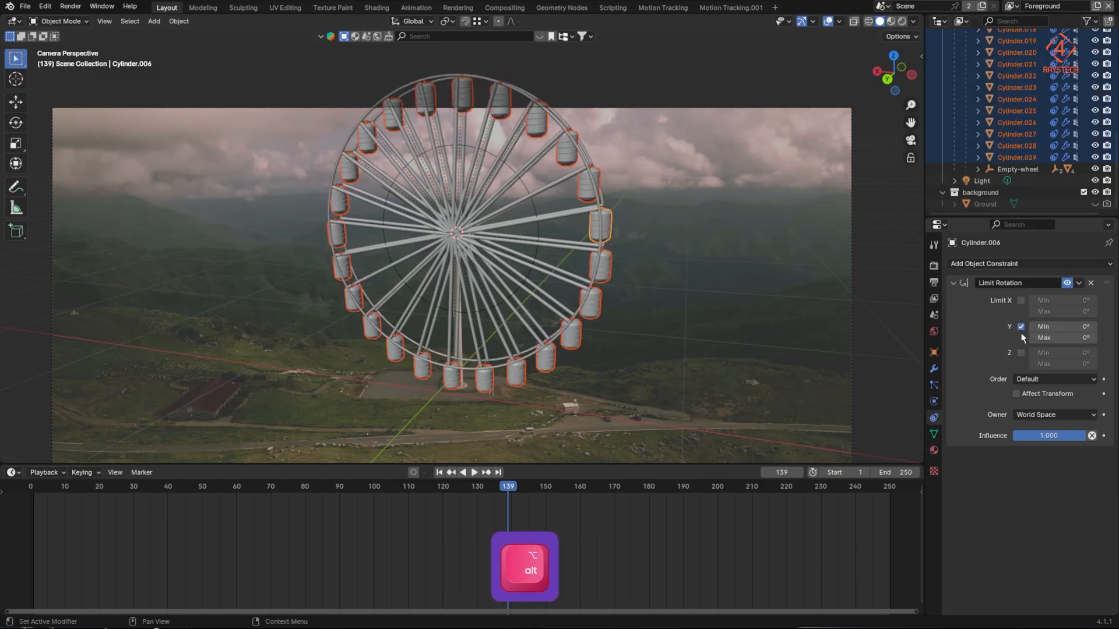
# Step: Set Empty-Wheel's Y rotation to 0° and turn the wheel to a Z rotation of 14°
pyautogui.scroll(5, 1013, 163)
pyautogui.click(968, 109)
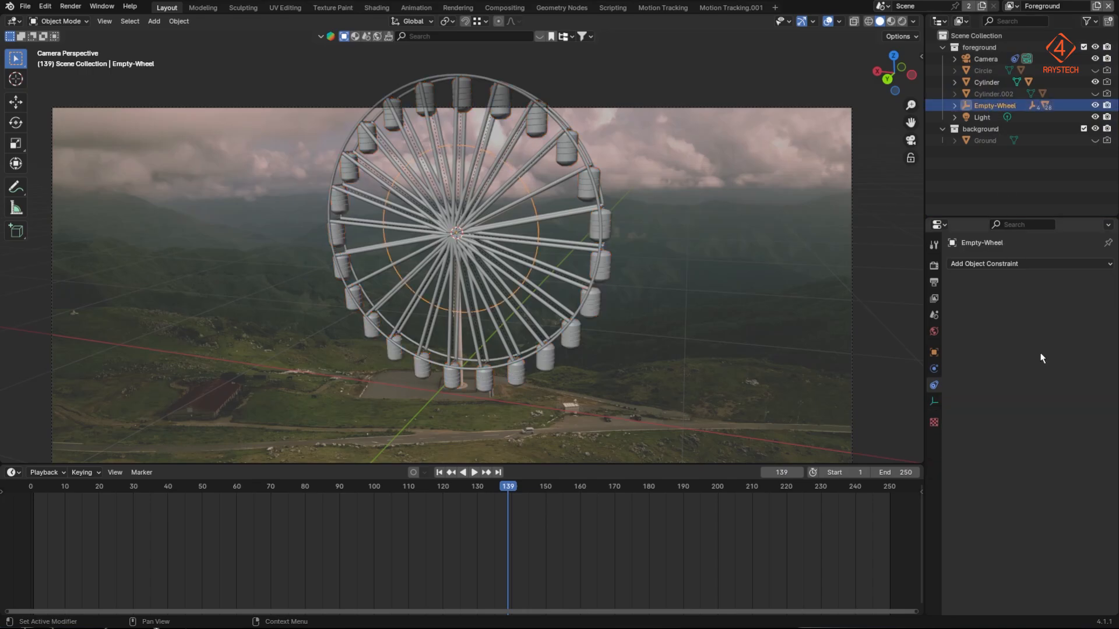
pyautogui.click(934, 352)
pyautogui.write('01d')
pyautogui.press('Return')
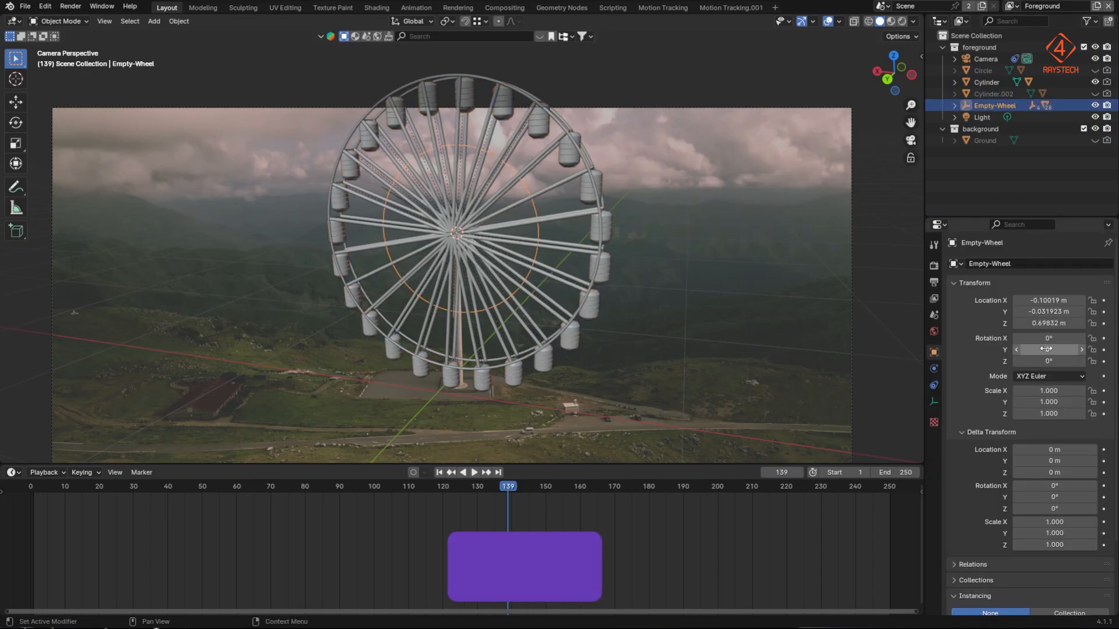
pyautogui.moveTo(1046, 349); pyautogui.dragTo(1085, 349)
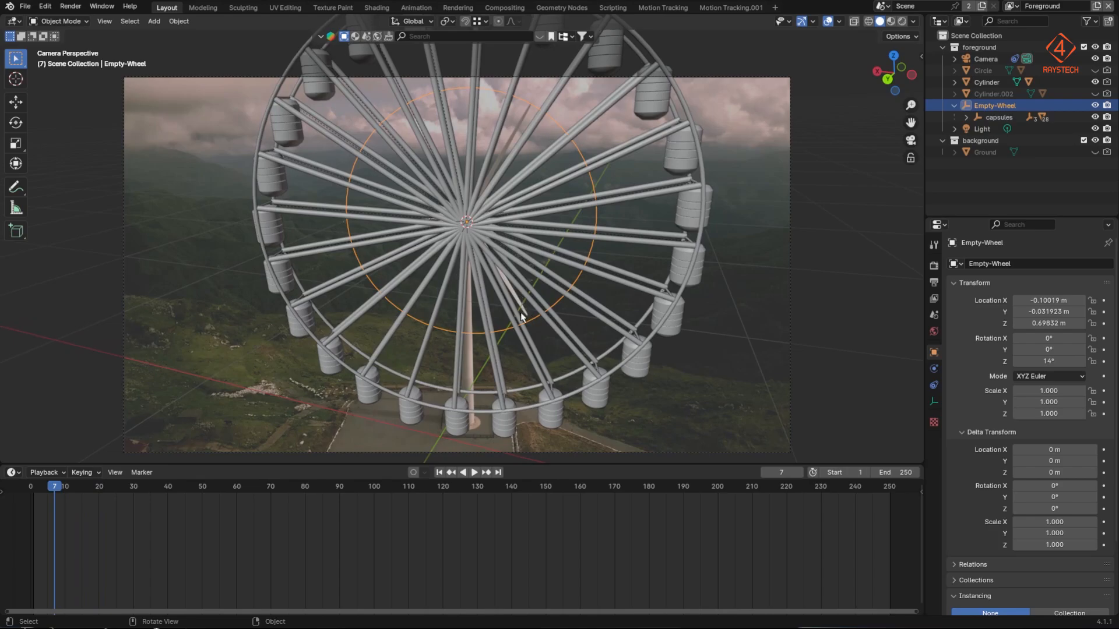
# Step: Go to frame 1 and insert a single keyframe for Empty-Wheel's Y rotation at 0°, undoing a test rotation first
pyautogui.moveTo(67, 484); pyautogui.dragTo(33, 502)
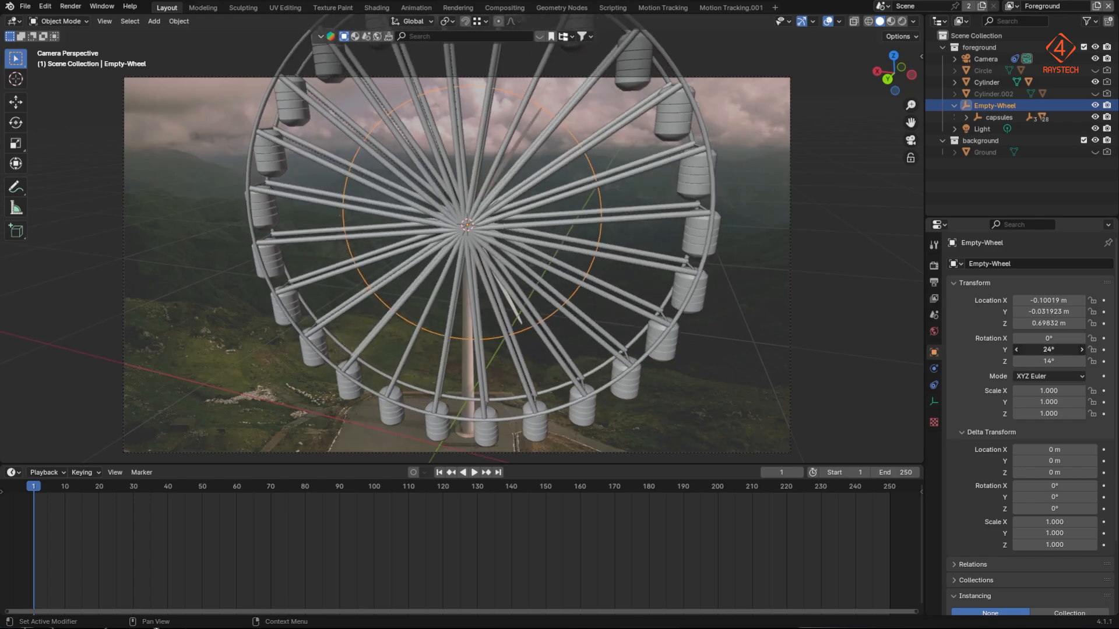
pyautogui.hotkey('ctrl', 'z')
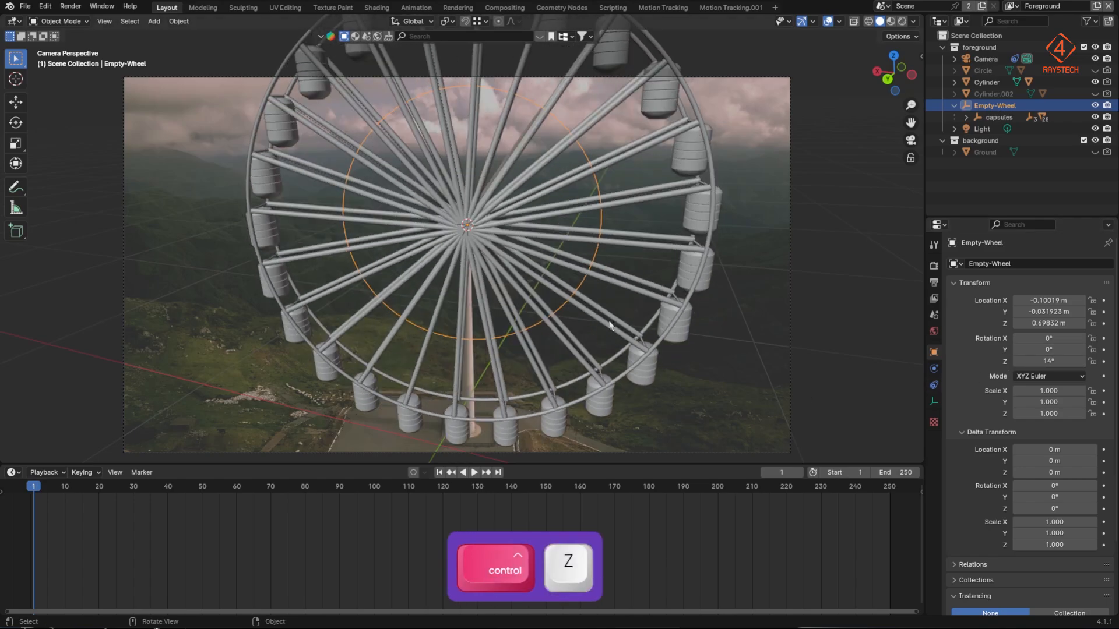
pyautogui.rightClick(1049, 350)
pyautogui.click(1002, 364)
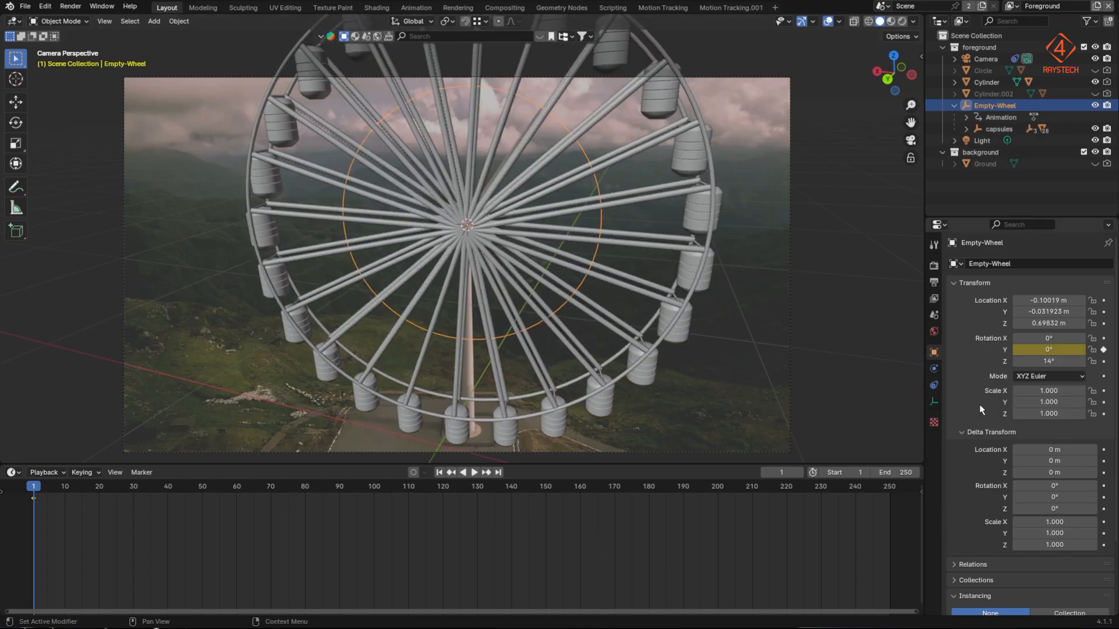
# Step: At frame 235, increase Empty-Wheel's Y rotation and insert a single keyframe for it
pyautogui.moveTo(112, 490); pyautogui.dragTo(836, 506)
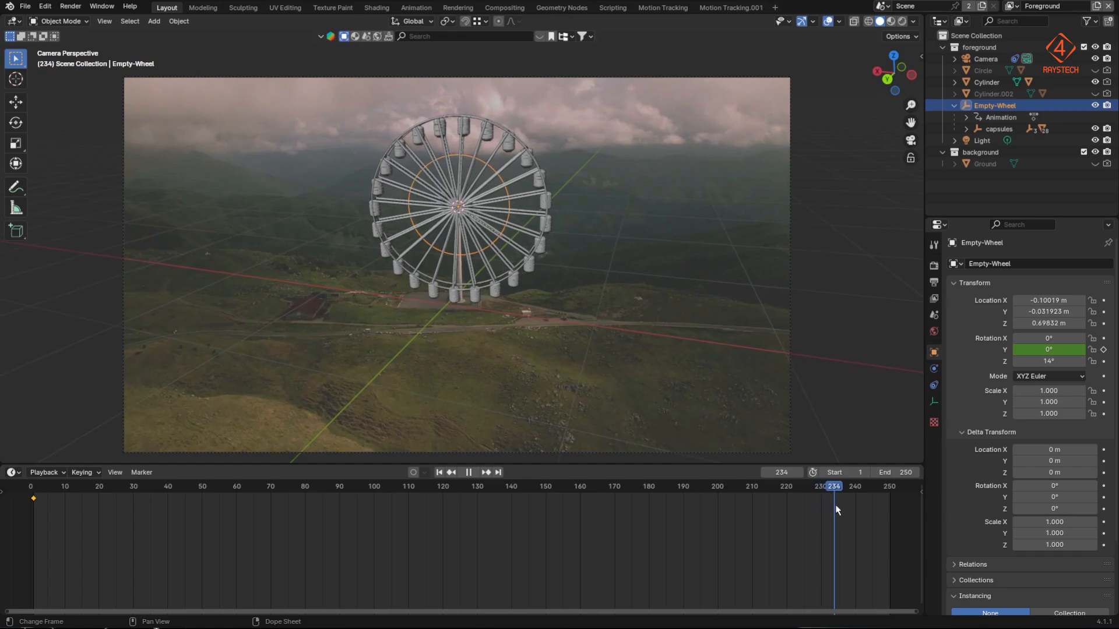
pyautogui.moveTo(1040, 350); pyautogui.dragTo(1040, 349)
pyautogui.rightClick(1040, 350)
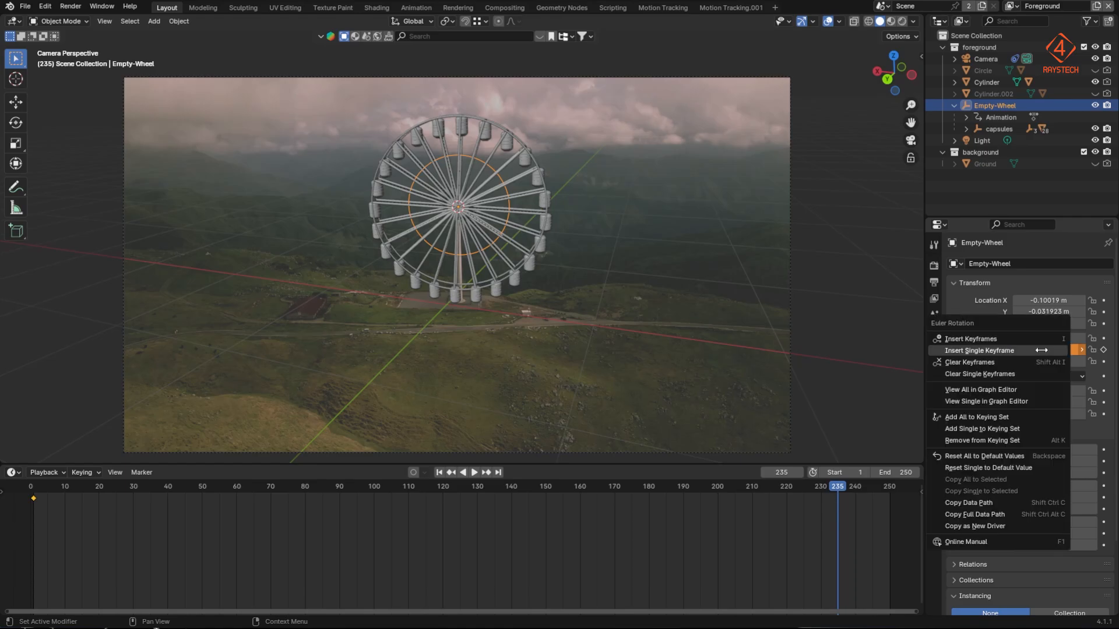
pyautogui.click(1041, 351)
# Step: Change the interpolation mode of all Empty-Wheel keyframes and scrub the timeline to review the wheel's spin
pyautogui.moveTo(835, 495); pyautogui.dragTo(21, 491)
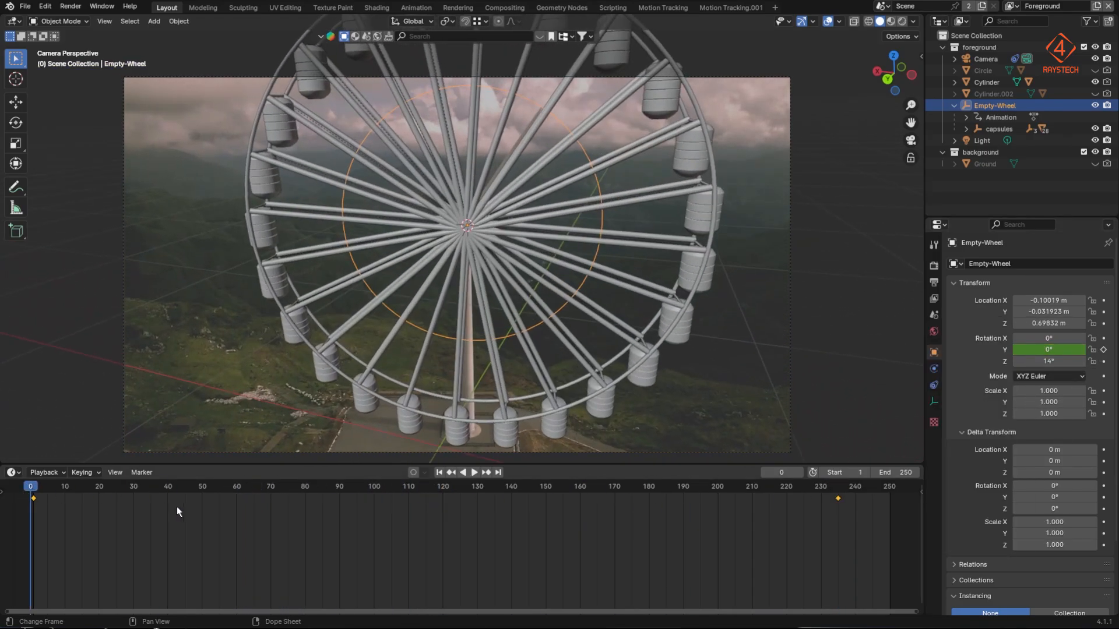
pyautogui.click(357, 490)
pyautogui.press('a')
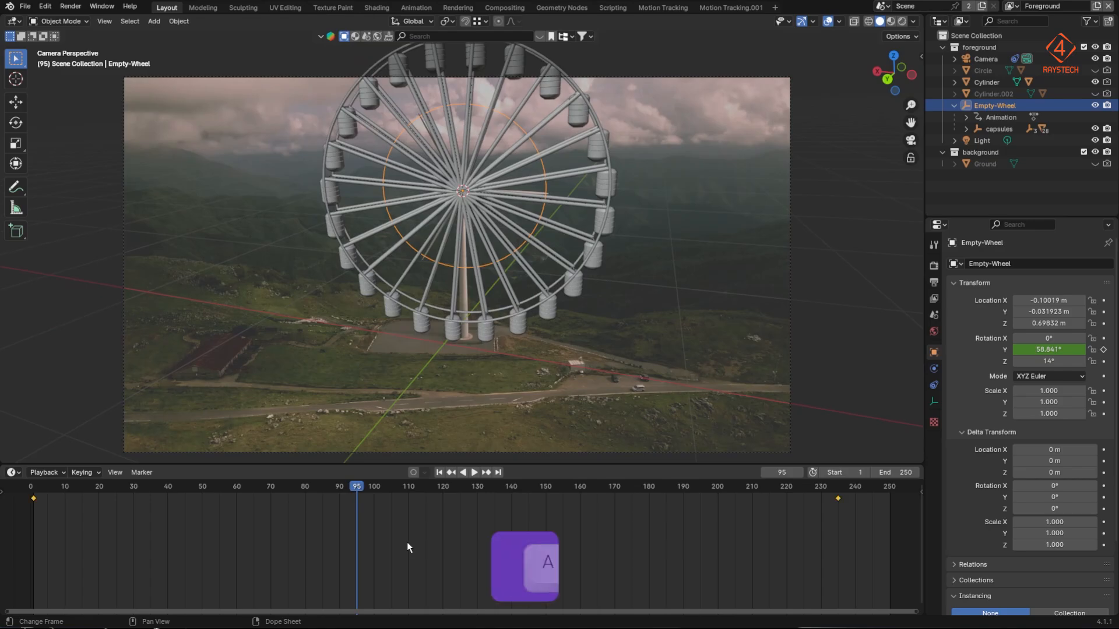
pyautogui.press('t')
pyautogui.click(224, 551)
pyautogui.moveTo(87, 490); pyautogui.dragTo(864, 511)
# Step: Keyframe Empty-Wheel's Y rotation at 95.991° on frame 149 and at 124.44° on frame 195
pyautogui.moveTo(659, 488); pyautogui.dragTo(542, 488)
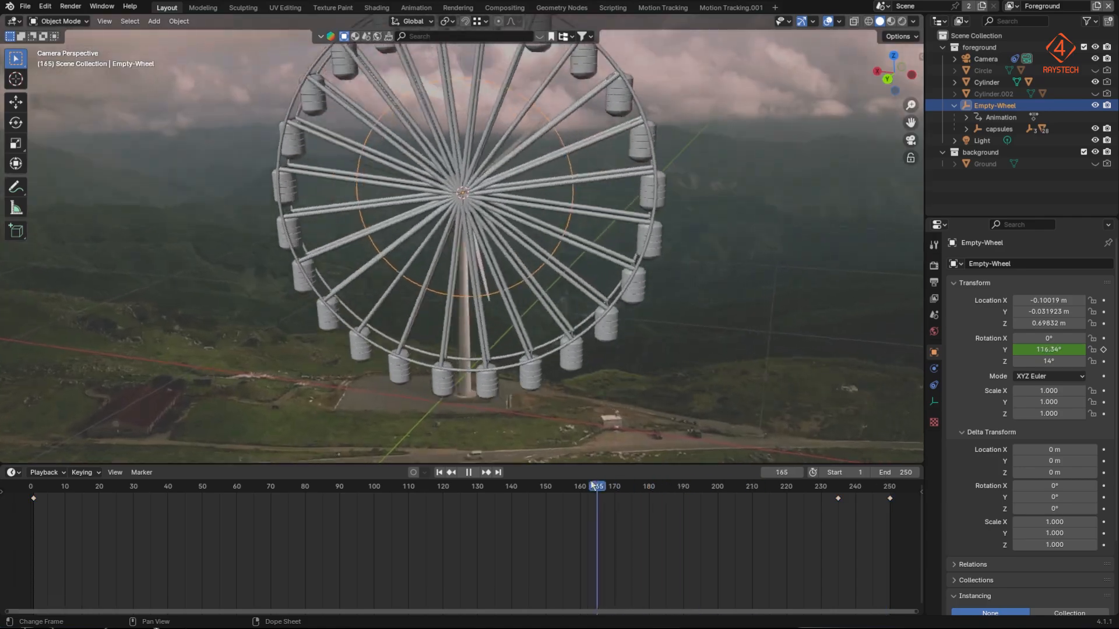
pyautogui.moveTo(1049, 349); pyautogui.dragTo(1042, 350)
pyautogui.rightClick(1049, 350)
pyautogui.click(1049, 351)
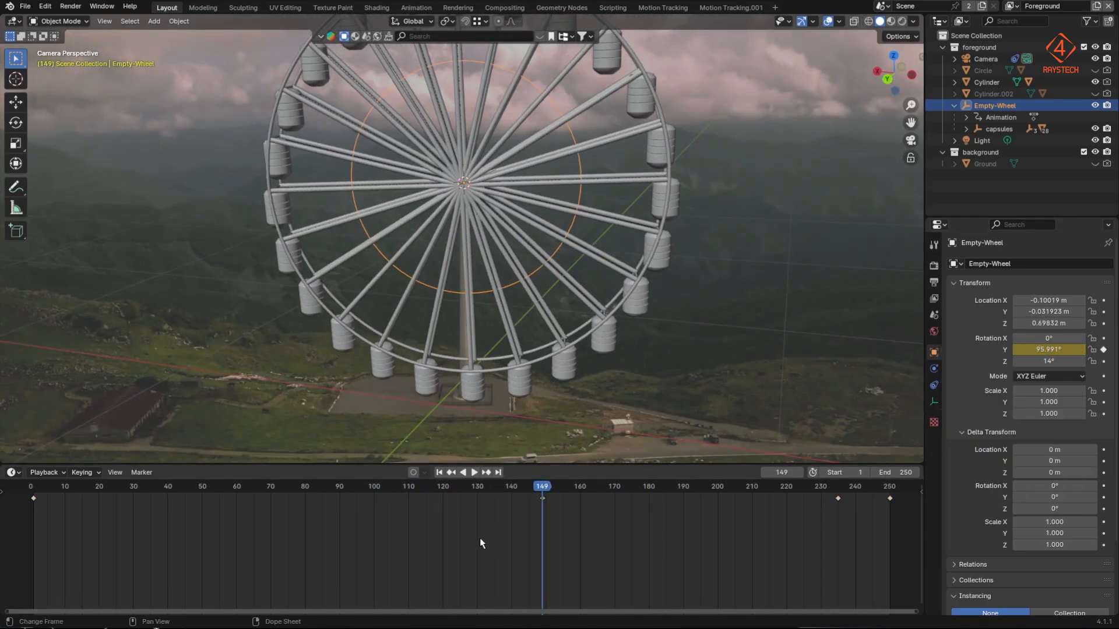
pyautogui.moveTo(326, 492); pyautogui.dragTo(700, 516)
pyautogui.moveTo(1049, 350); pyautogui.dragTo(1042, 350)
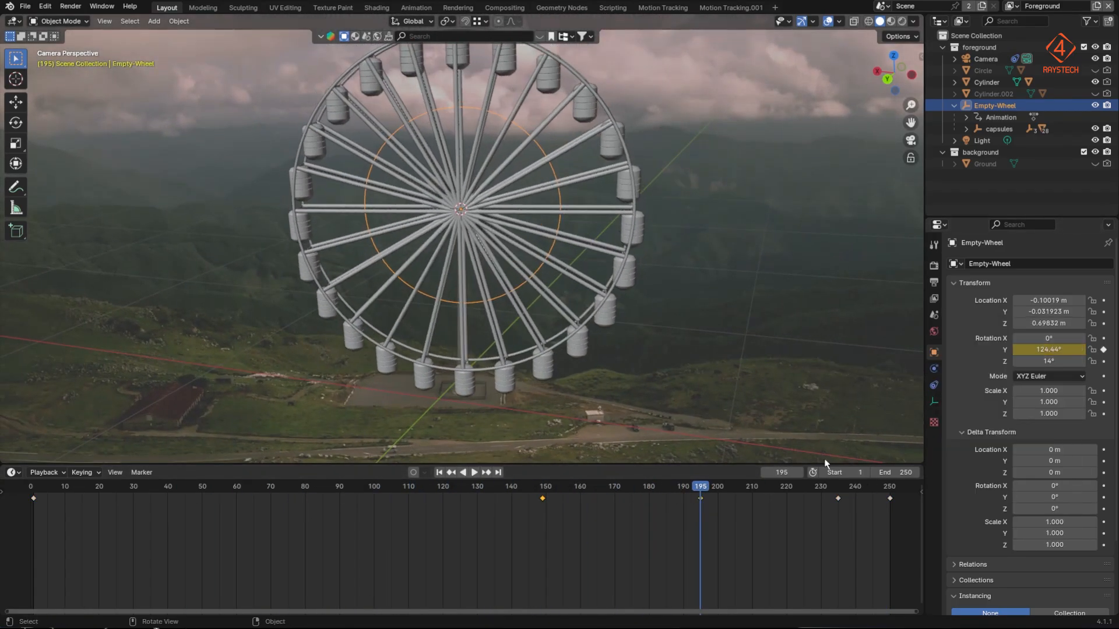
# Step: Delete Empty-Wheel's keyframes at frames 235 and 250, and go to frame 241
pyautogui.moveTo(653, 488); pyautogui.dragTo(797, 501)
pyautogui.moveTo(910, 507); pyautogui.dragTo(824, 491)
pyautogui.press('Delete')
pyautogui.moveTo(670, 488); pyautogui.dragTo(857, 501)
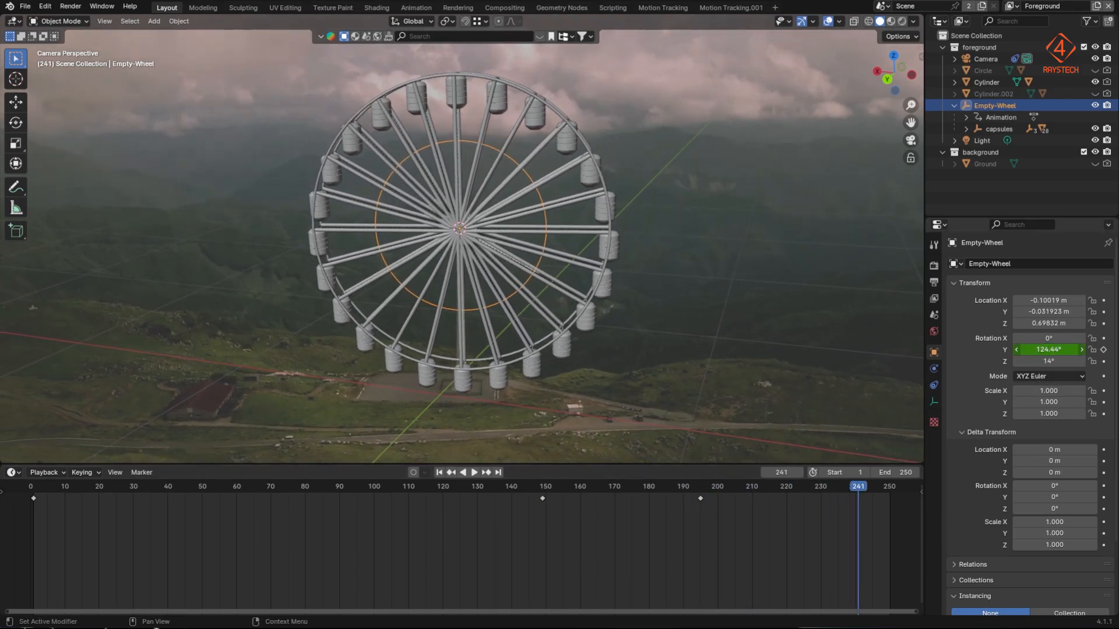
# Step: Keyframe Empty-Wheel's Y rotation at 152.44° on frame 241 and at 158.44° on frame 250
pyautogui.moveTo(1049, 350); pyautogui.dragTo(1066, 350)
pyautogui.press('i')
pyautogui.moveTo(856, 488); pyautogui.dragTo(895, 487)
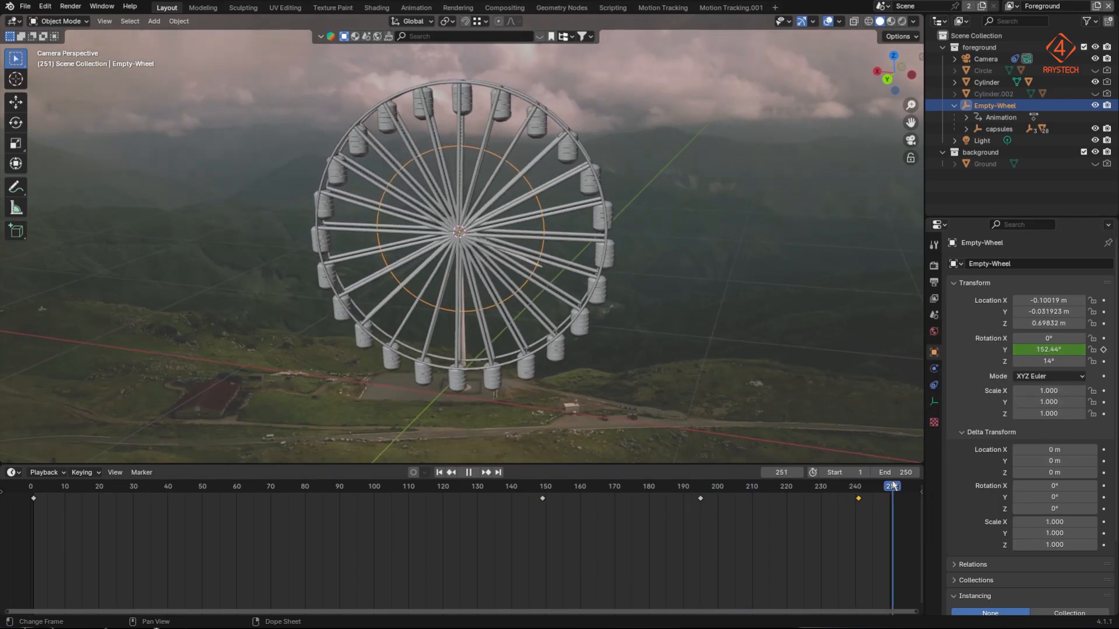
pyautogui.keyDown('shift'); pyautogui.moveTo(1041, 351); pyautogui.dragTo(1060, 351); pyautogui.keyUp('shift')
pyautogui.rightClick(1041, 351)
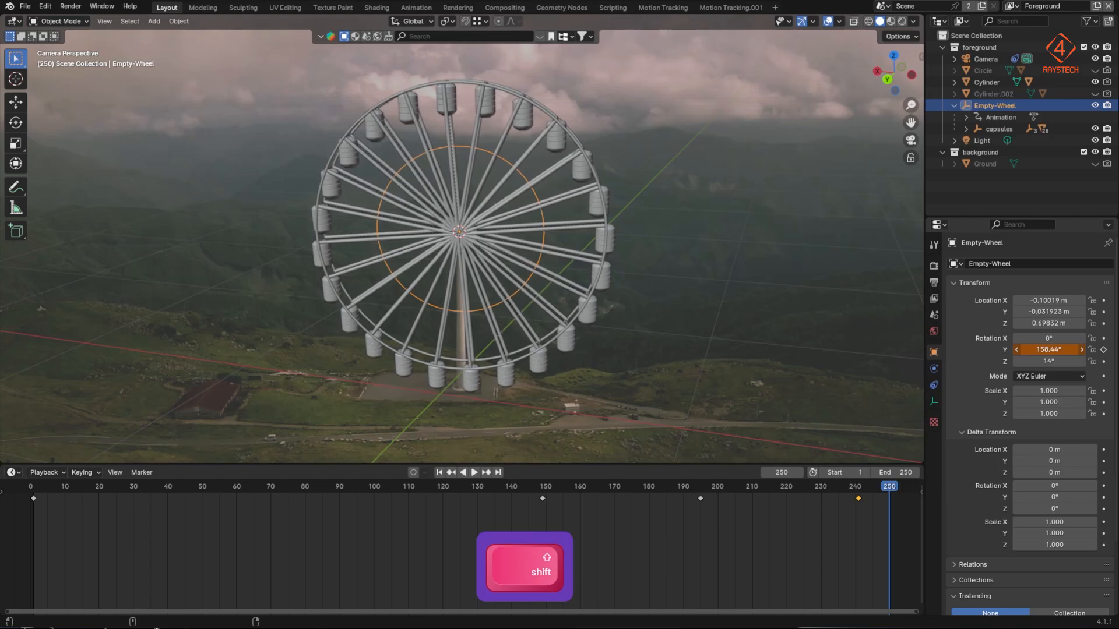
pyautogui.rightClick(1041, 351)
pyautogui.click(1041, 352)
# Step: Scrub the timeline back to frame 0 to review the wheel's spin, and save the file
pyautogui.moveTo(859, 489); pyautogui.dragTo(45, 513)
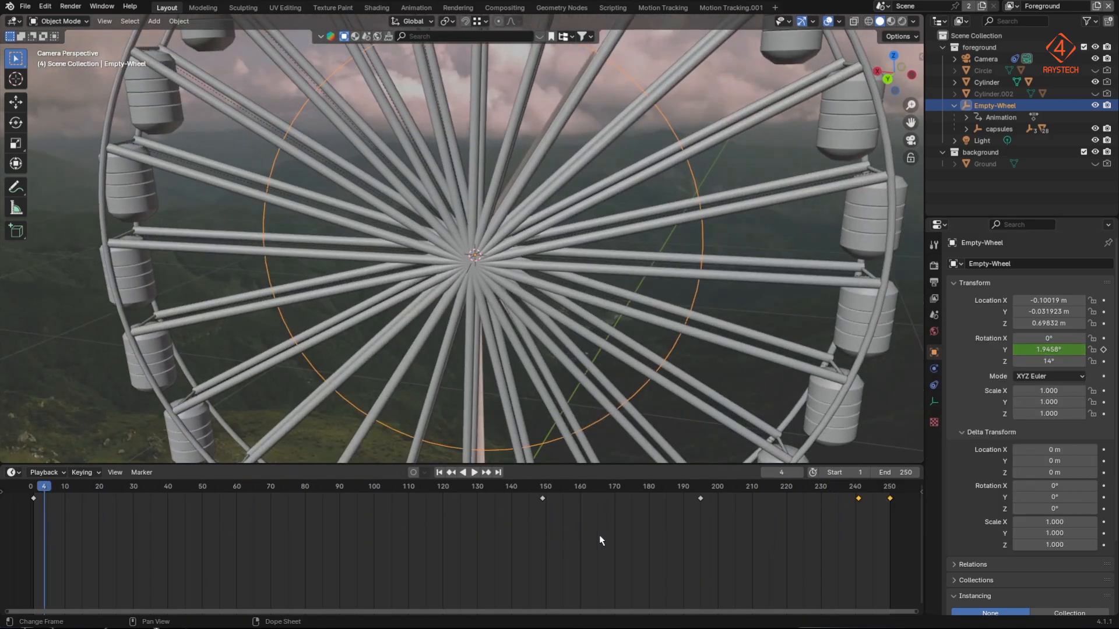
pyautogui.moveTo(186, 498); pyautogui.dragTo(30, 499)
pyautogui.click(429, 531)
pyautogui.hotkey('ctrl', 's')
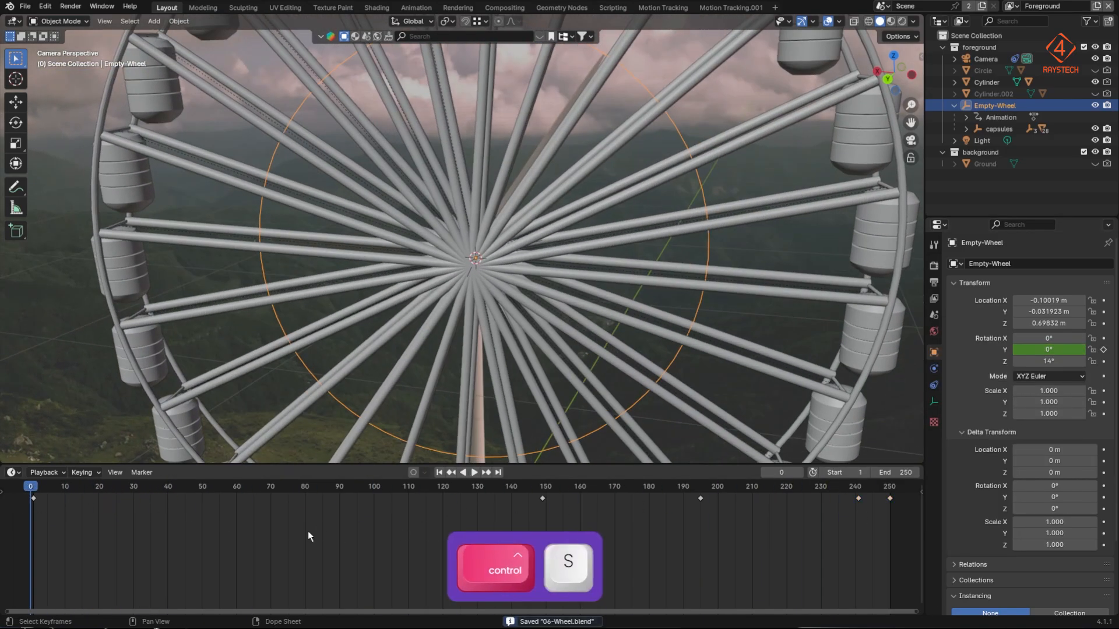
# Step: Replace the single keyframe for Empty-Wheel's Y rotation on frame 1, and review the animation by scrubbing and playing it
pyautogui.hotkey('shift', 'Left')
pyautogui.rightClick(1047, 352)
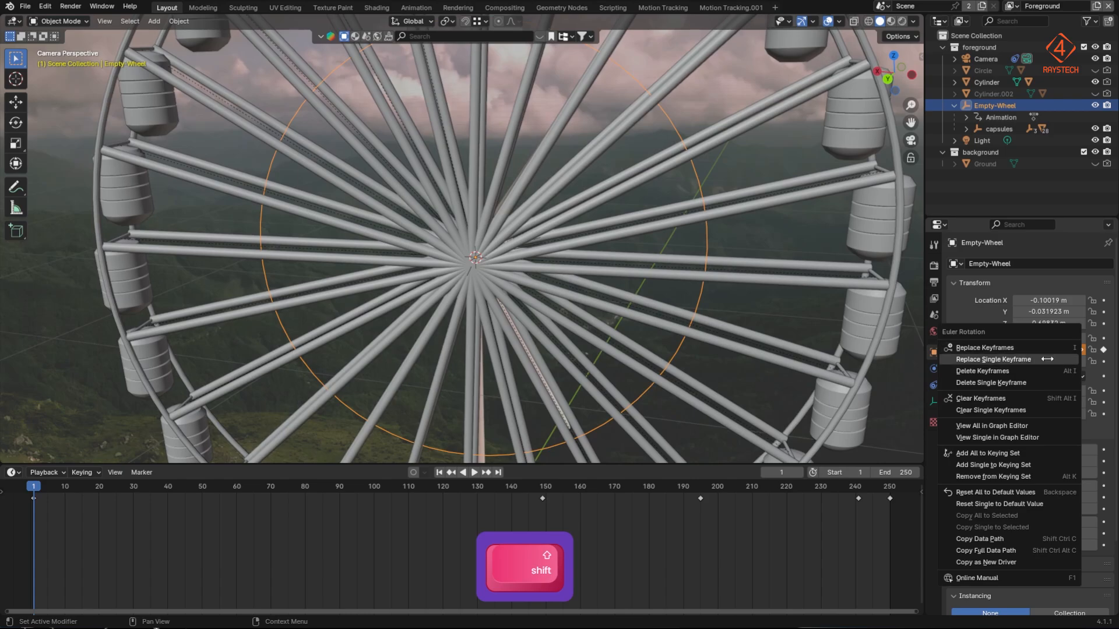
pyautogui.click(1048, 359)
pyautogui.moveTo(326, 512); pyautogui.dragTo(794, 520)
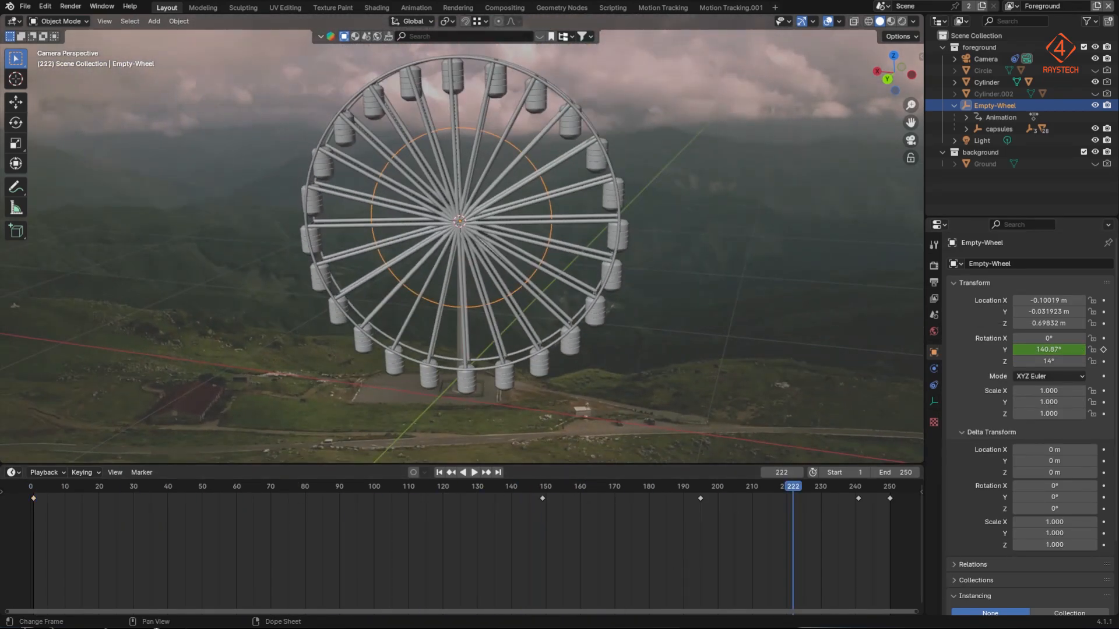
pyautogui.press('space')
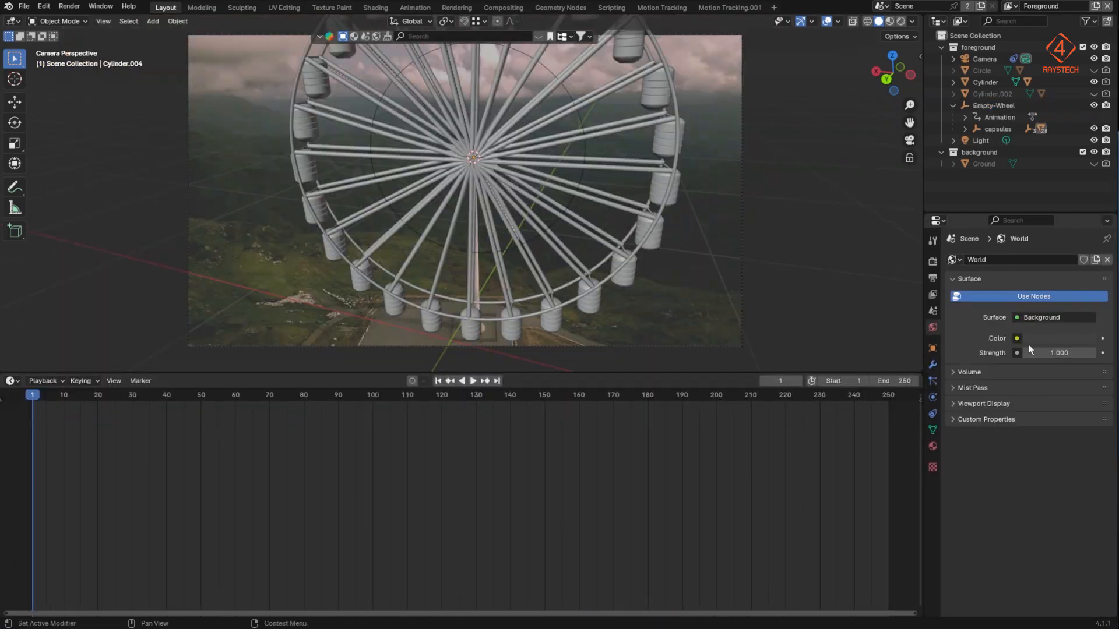
# Step: Use an Environment Texture as the world background color and load drackenstein_quarry_4k.hdr into it
pyautogui.click(1017, 339)
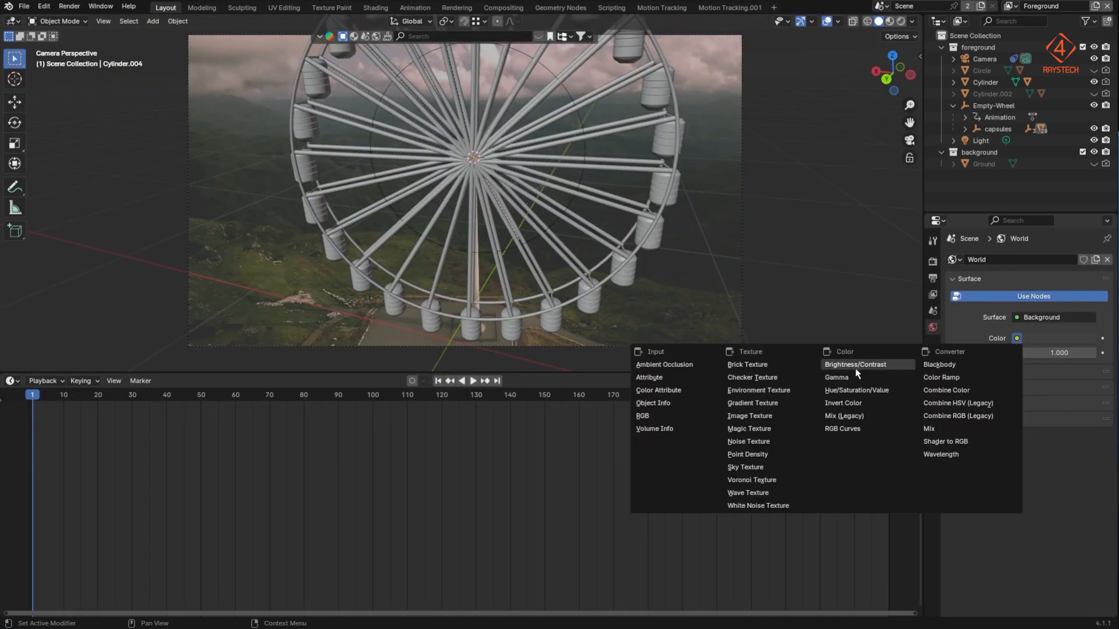
pyautogui.click(759, 391)
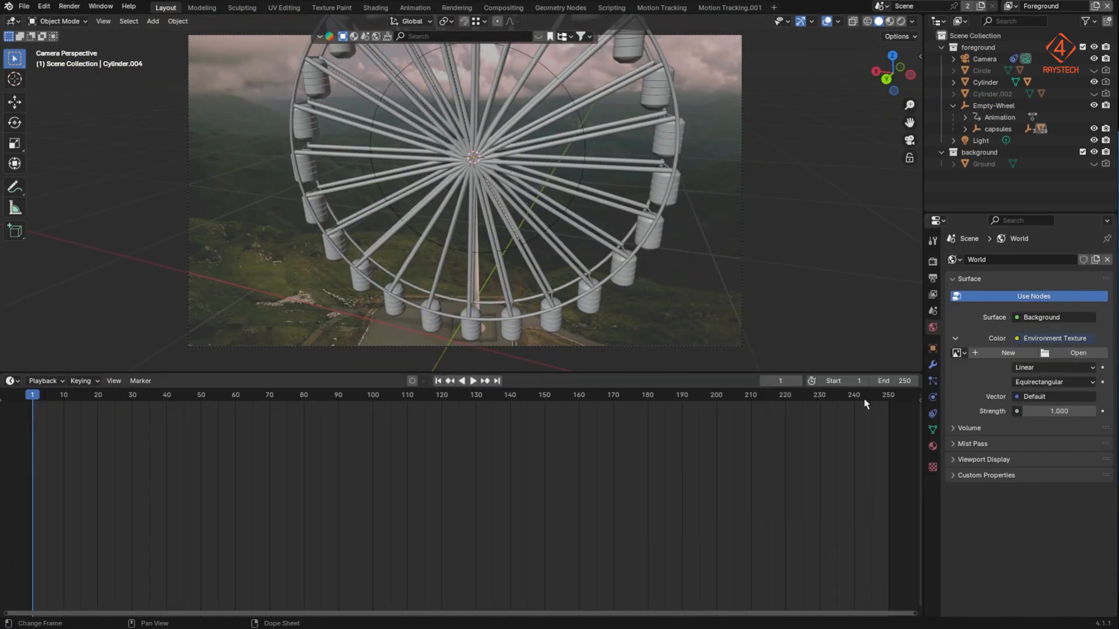
pyautogui.click(1065, 356)
pyautogui.doubleClick(363, 188)
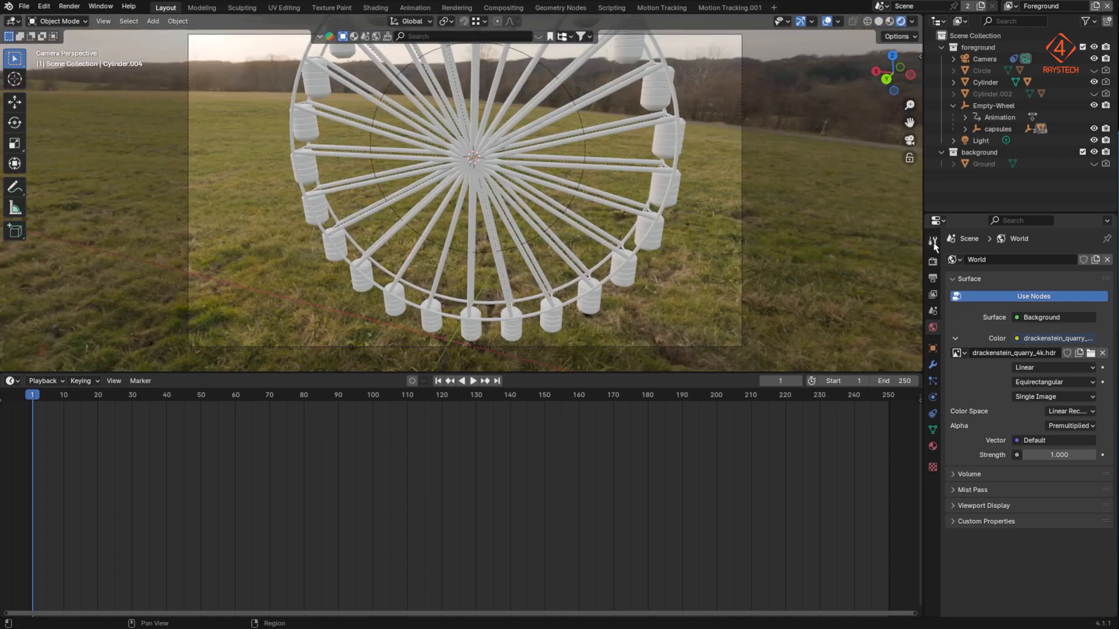
# Step: Switch the render engine to Cycles and set its device to GPU Compute
pyautogui.click(933, 262)
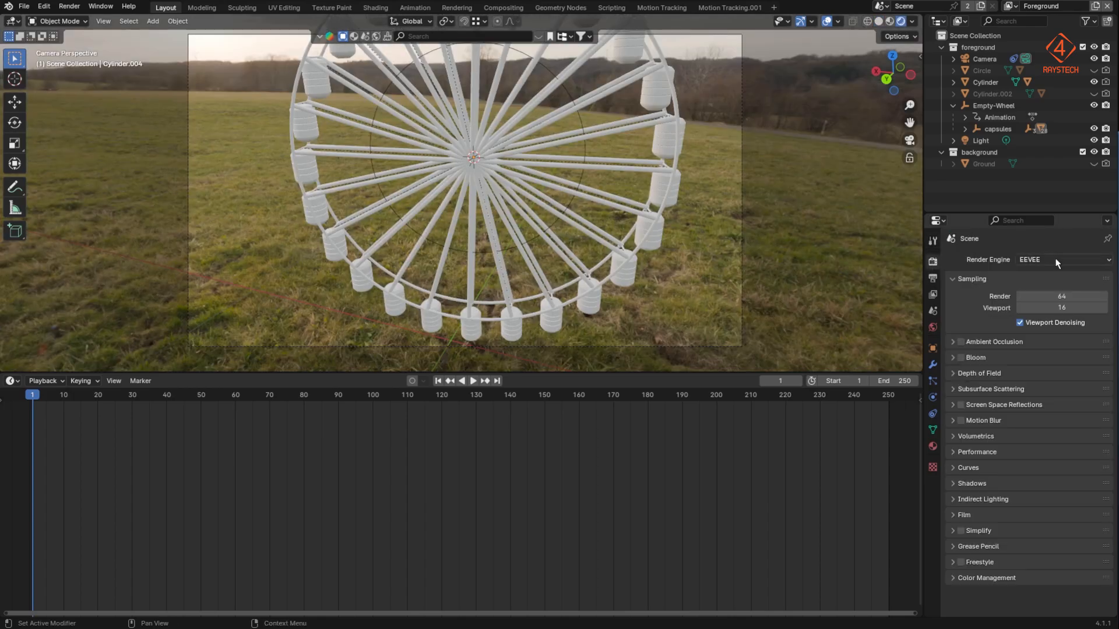
pyautogui.click(1062, 260)
pyautogui.click(1047, 302)
pyautogui.click(1058, 288)
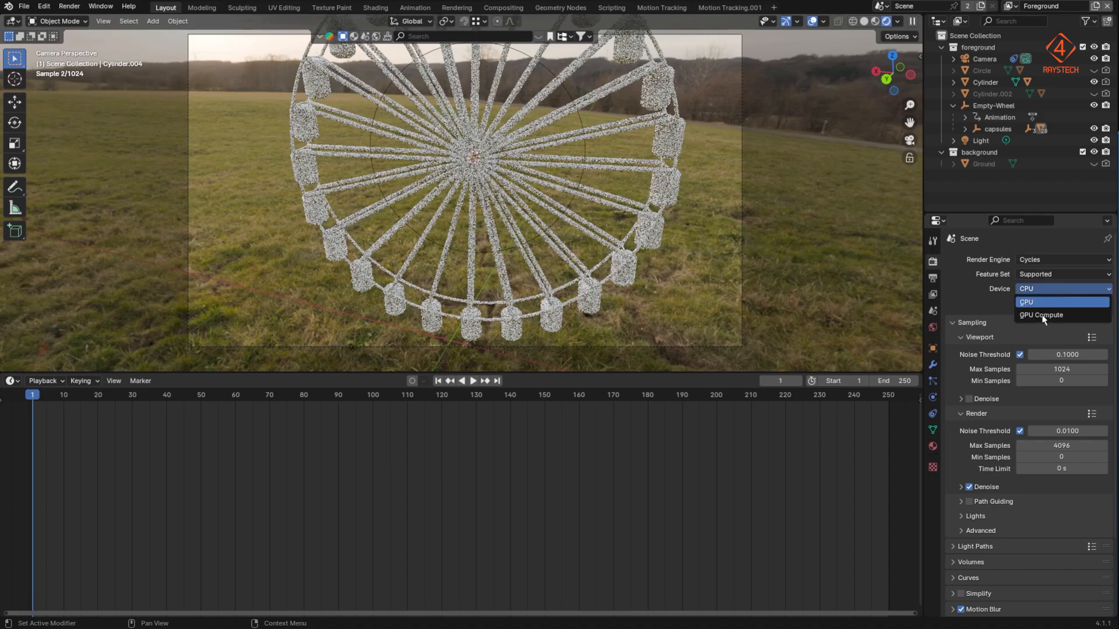
pyautogui.click(1048, 313)
# Step: Disable the noise threshold for both viewport and render sampling, and set the viewport samples to 30
pyautogui.click(1020, 354)
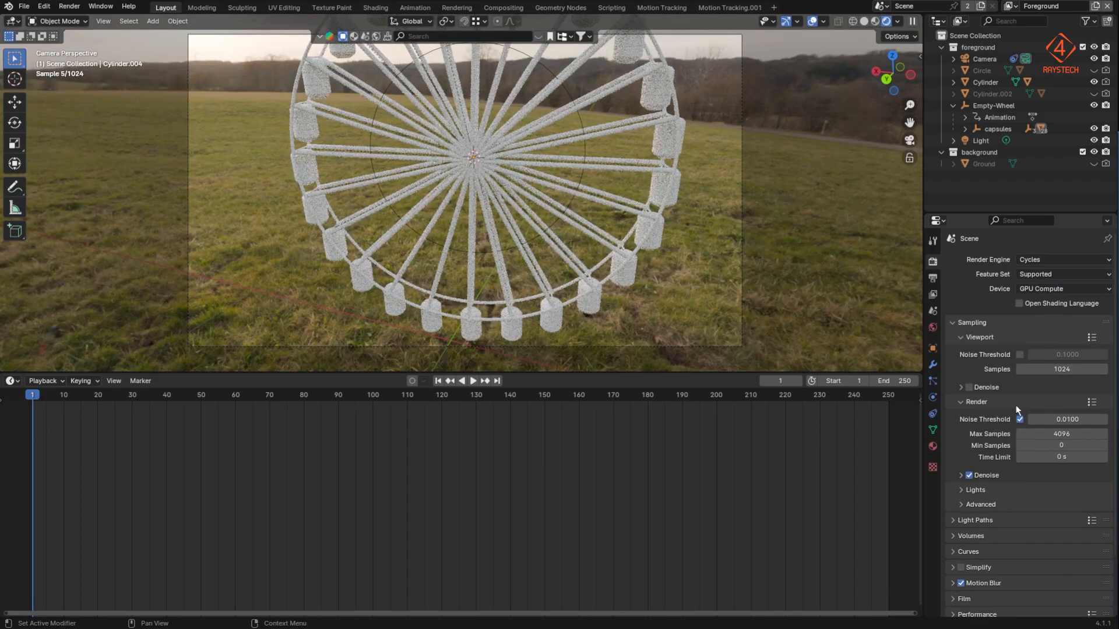
pyautogui.click(1020, 419)
pyautogui.write('30')
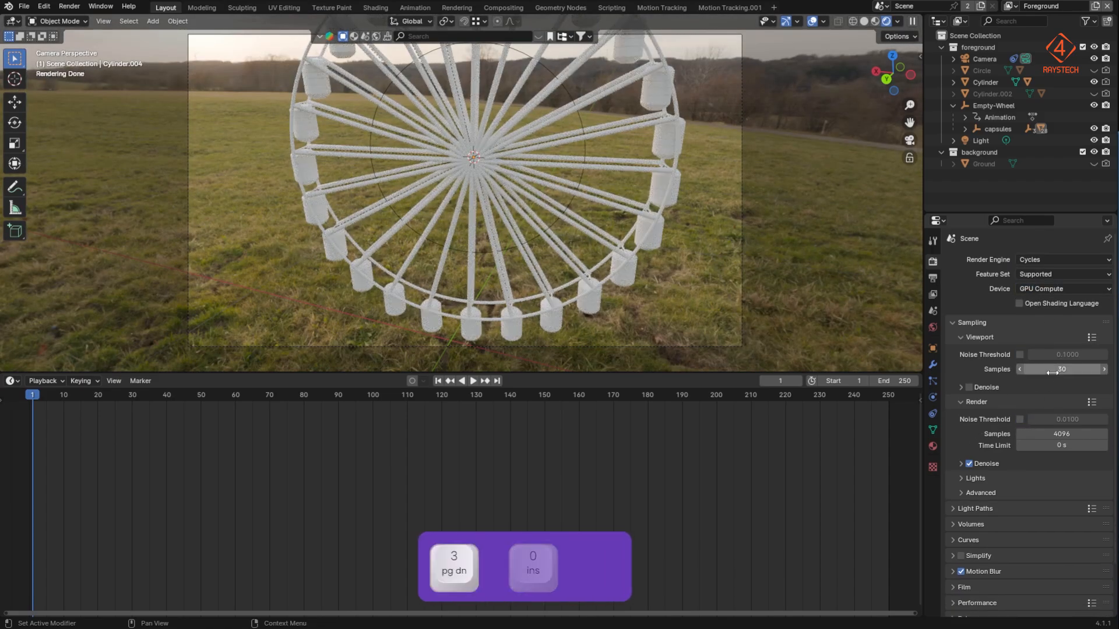
pyautogui.press('Return')
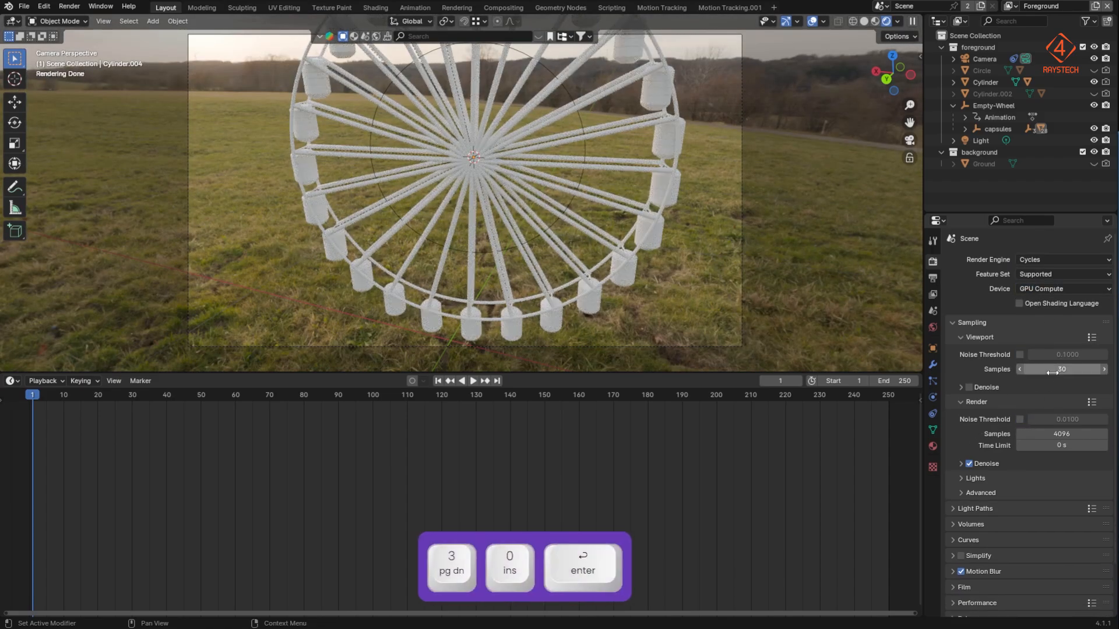
# Step: Load kloppenheim_07_4k.hdr as the world's environment texture image
pyautogui.click(933, 330)
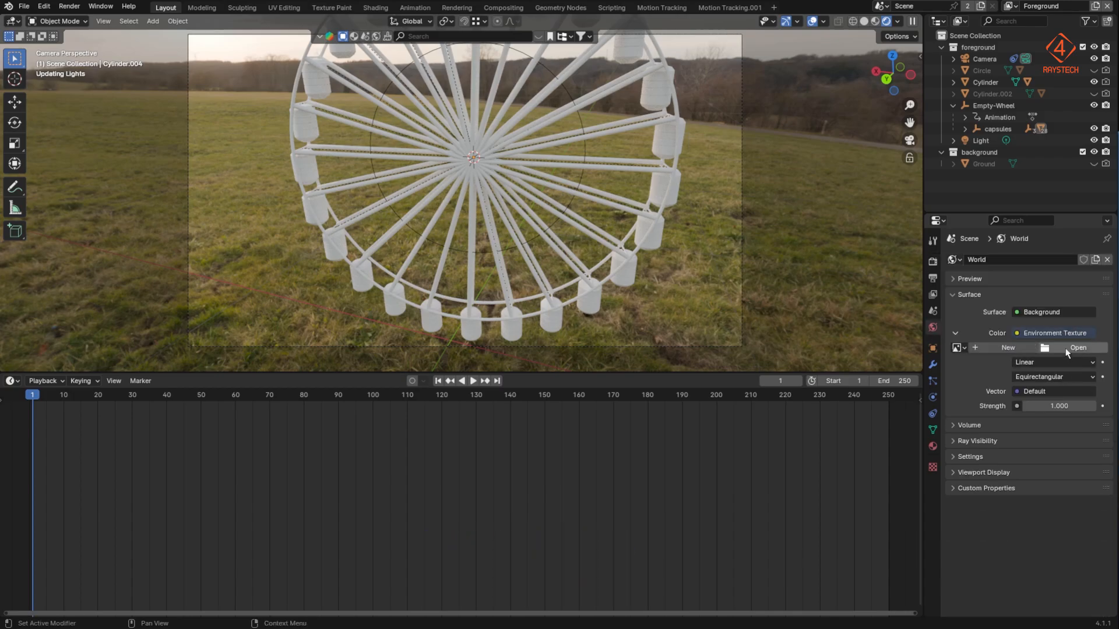
pyautogui.click(1091, 347)
pyautogui.doubleClick(637, 350)
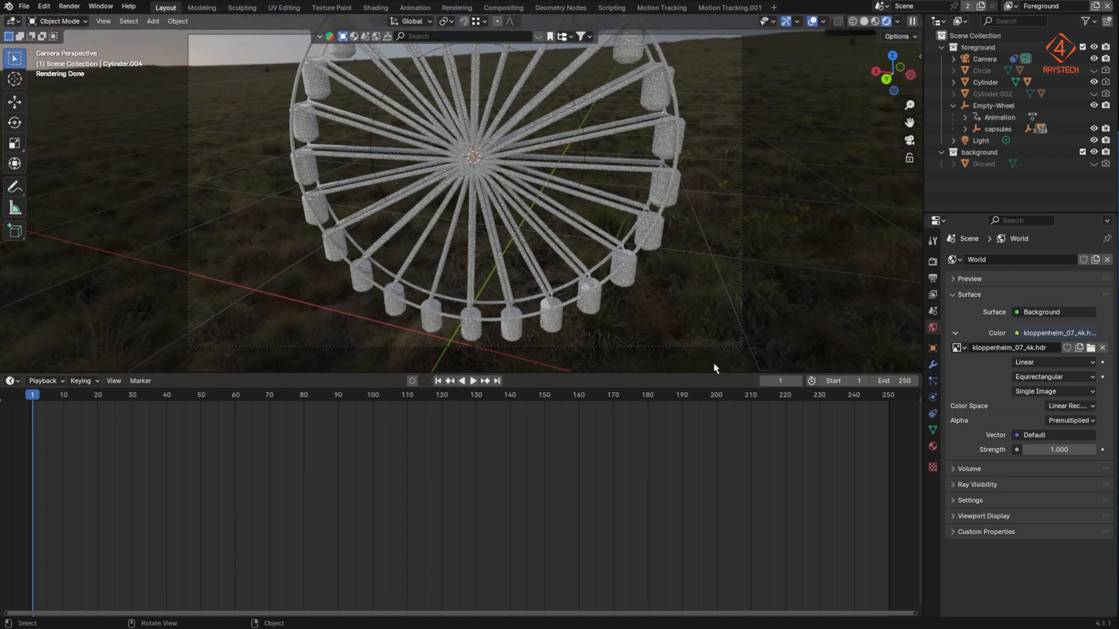
# Step: Enable the Transparent option in the render's Film settings so the footage shows behind the wheel
pyautogui.click(933, 278)
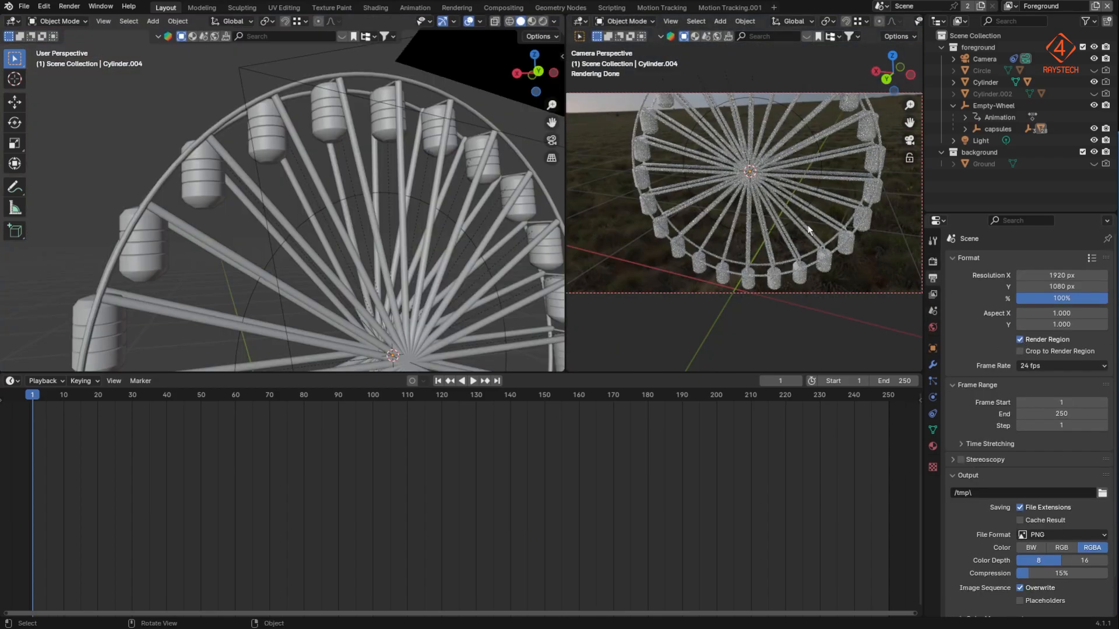
pyautogui.click(933, 262)
pyautogui.scroll(-1, 1001, 521)
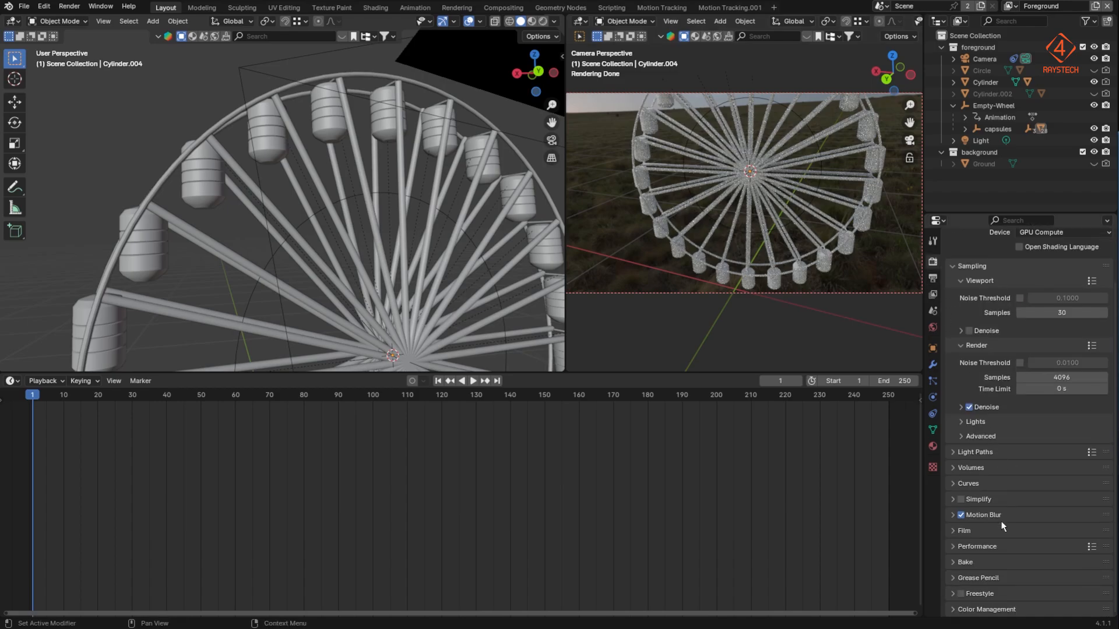
pyautogui.click(954, 531)
pyautogui.scroll(-3, 1020, 539)
pyautogui.click(969, 545)
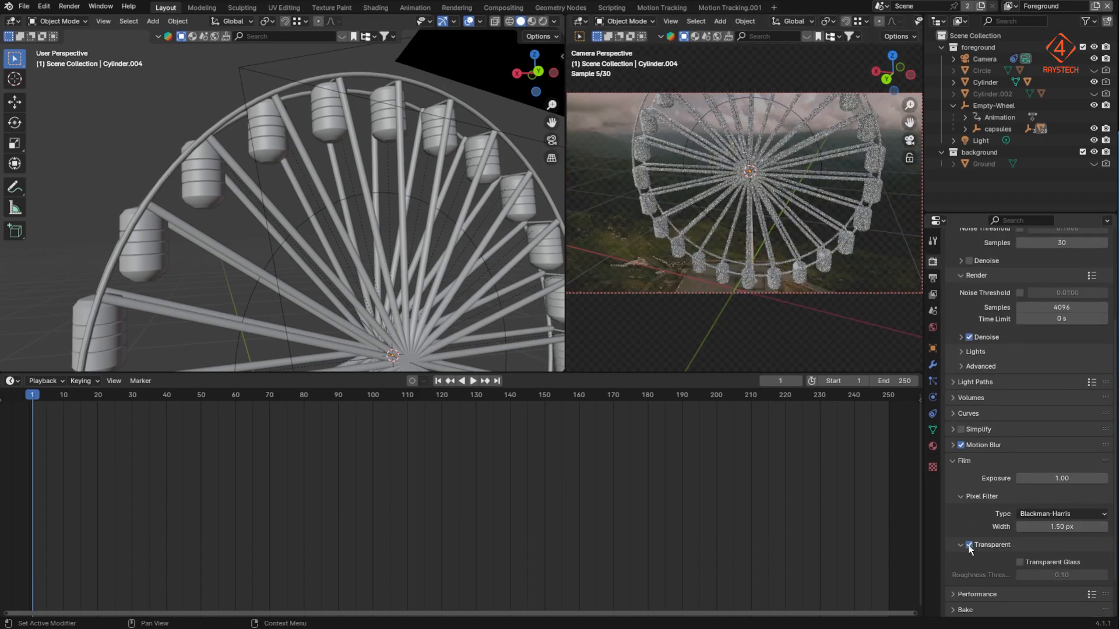
# Step: Show the World nodes in the Shader Editor, and add Texture Coordinate and Mapping nodes to the environment texture
pyautogui.click(11, 382)
pyautogui.click(45, 489)
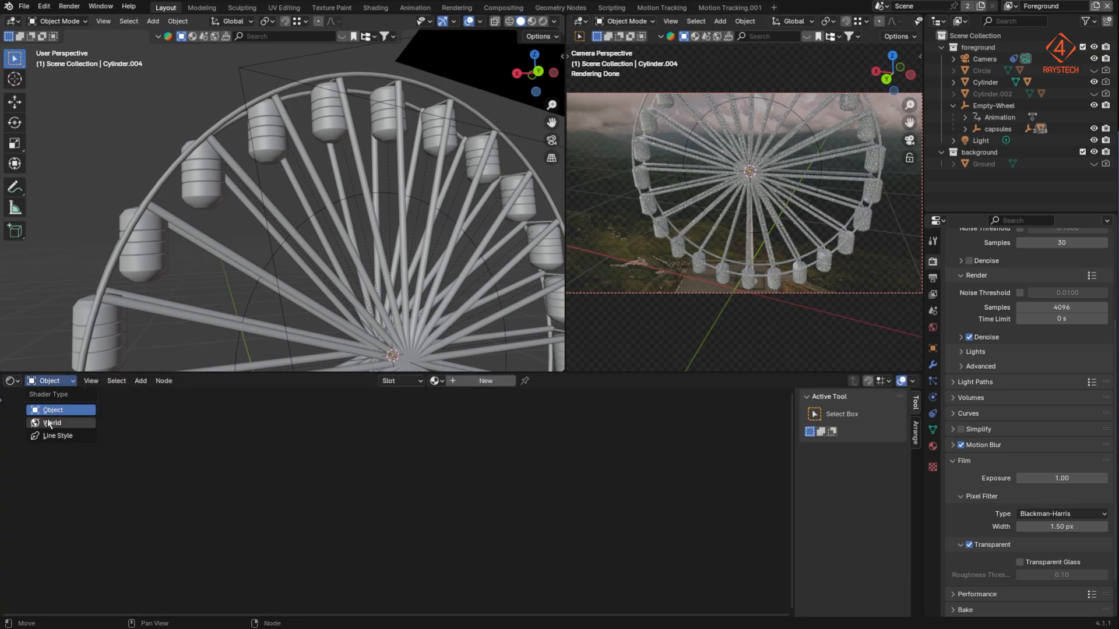
pyautogui.click(49, 424)
pyautogui.scroll(5, 314, 529)
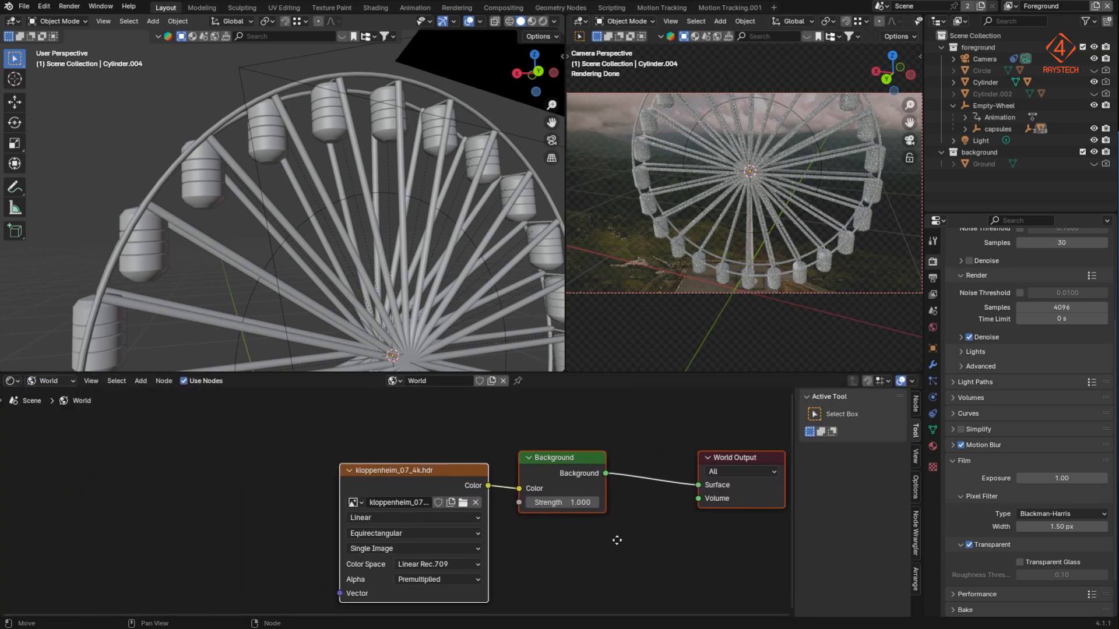
pyautogui.hotkey('ctrl', 't')
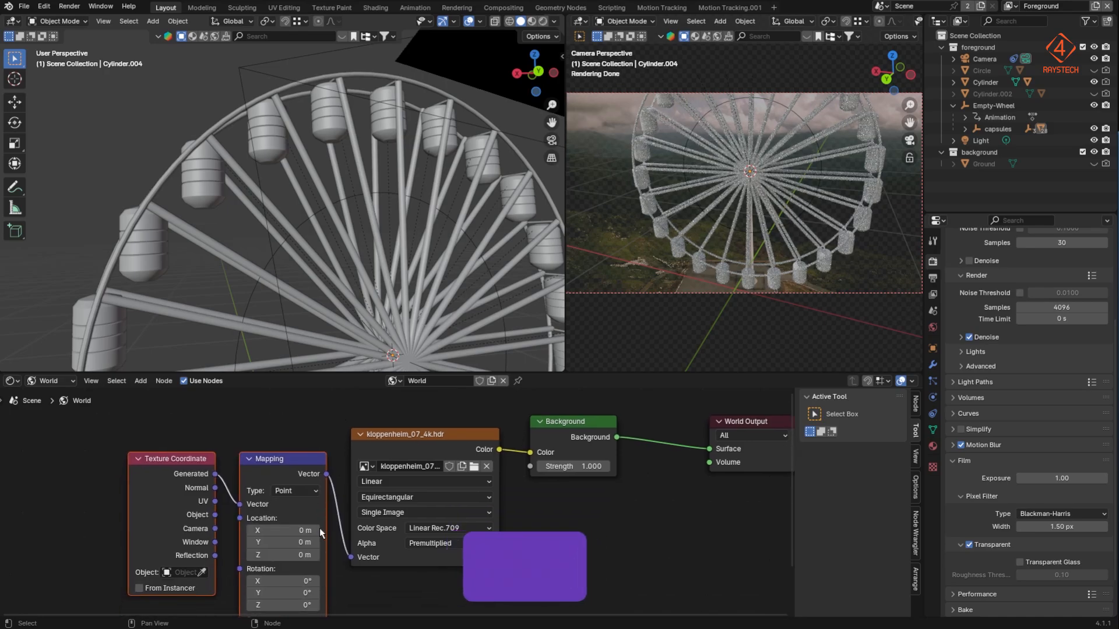
# Step: Set the Mapping node's Z rotation to 270° and inspect the lighting on the capsules in the rendered view
pyautogui.moveTo(413, 579); pyautogui.dragTo(411, 556, button='middle')
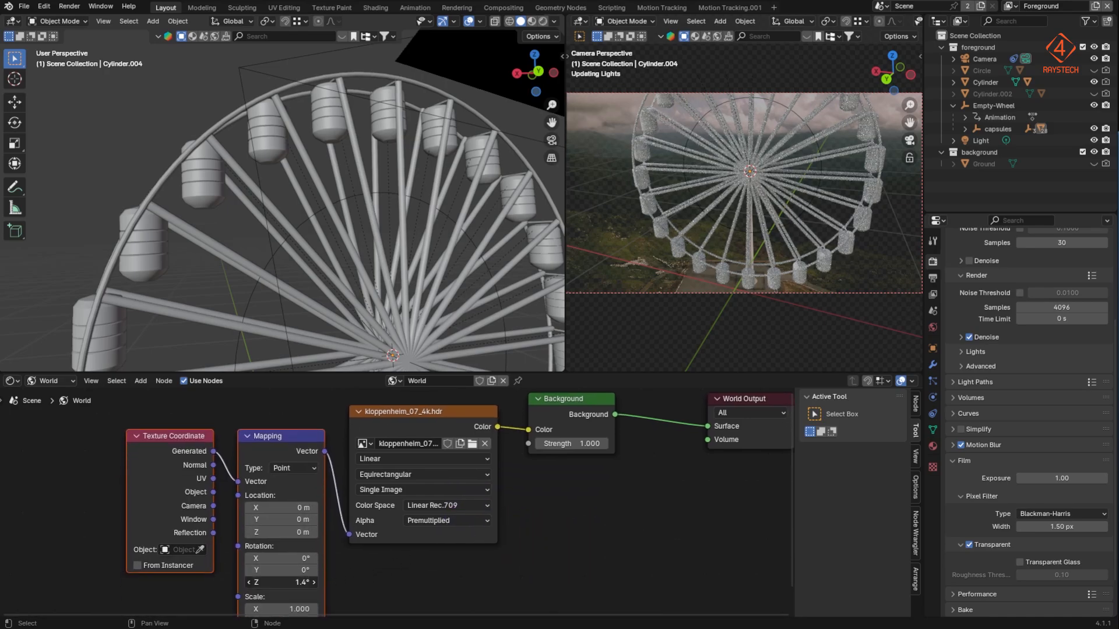
pyautogui.moveTo(281, 583); pyautogui.dragTo(299, 583)
pyautogui.scroll(3, 765, 213)
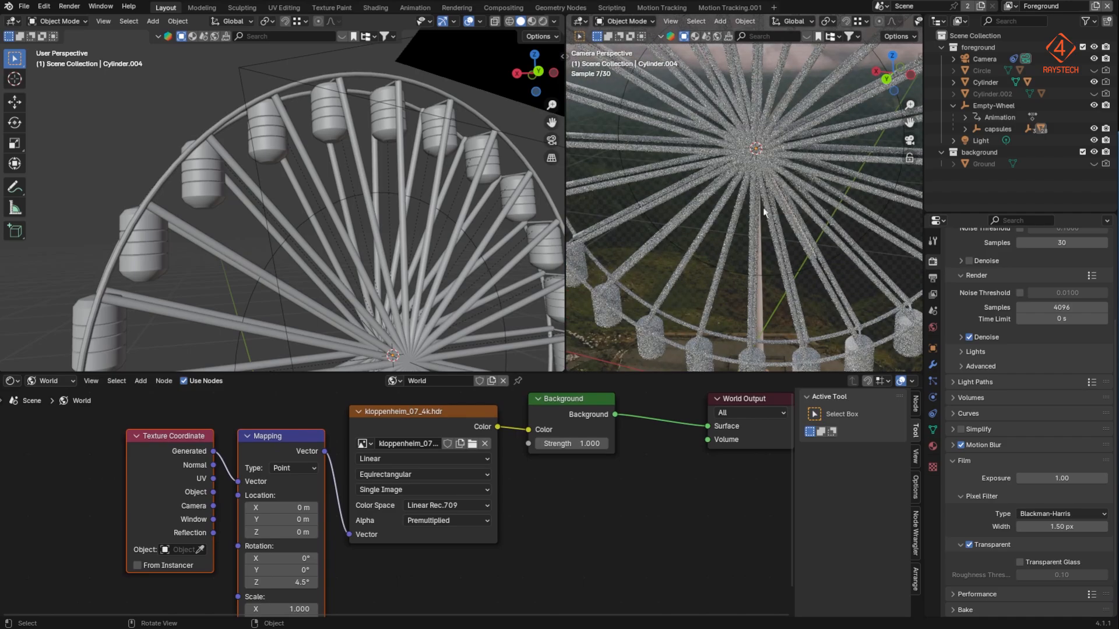
pyautogui.doubleClick(306, 583)
pyautogui.write('180d')
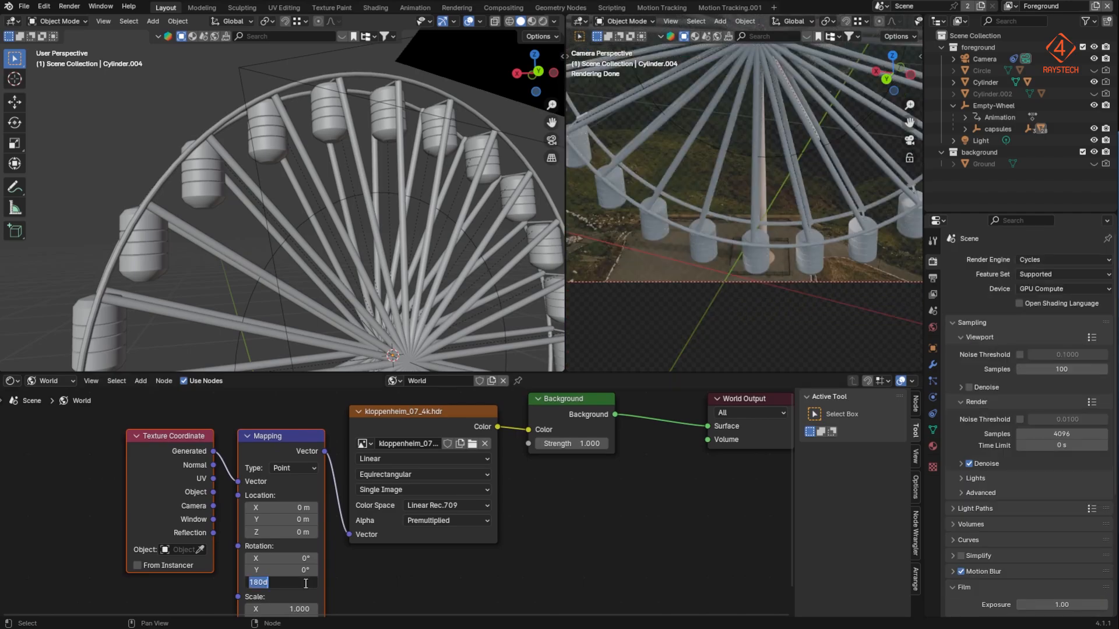
pyautogui.write('2')
pyautogui.write('70')
pyautogui.press('Return')
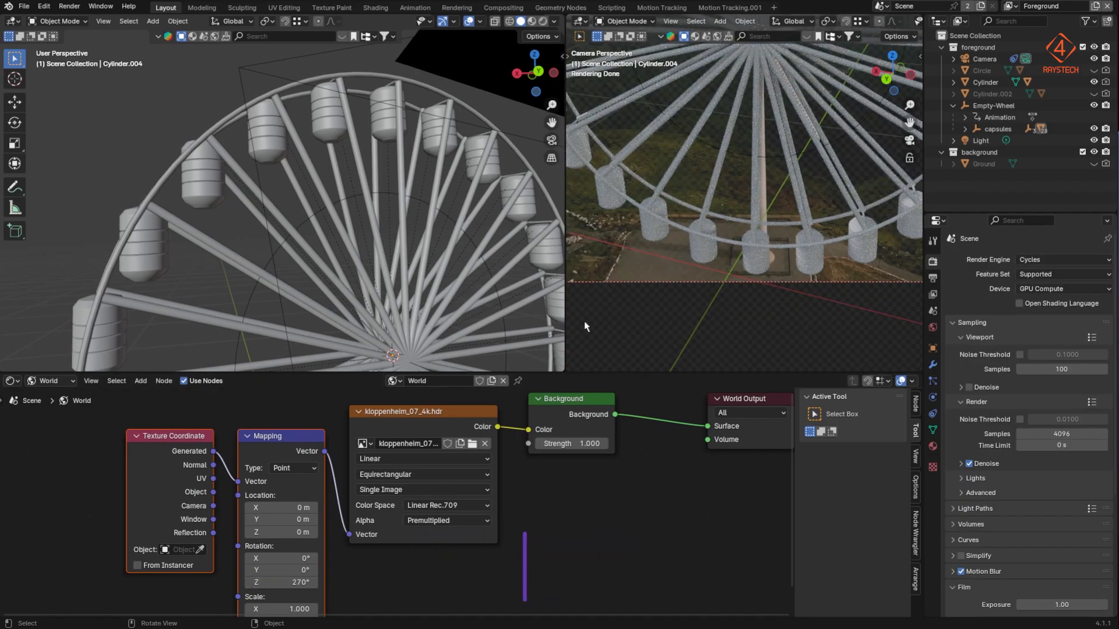
pyautogui.scroll(-3, 814, 163)
pyautogui.keyDown('shift'); pyautogui.moveTo(815, 163); pyautogui.dragTo(789, 297, button='middle'); pyautogui.keyUp('shift')
pyautogui.scroll(6, 789, 297)
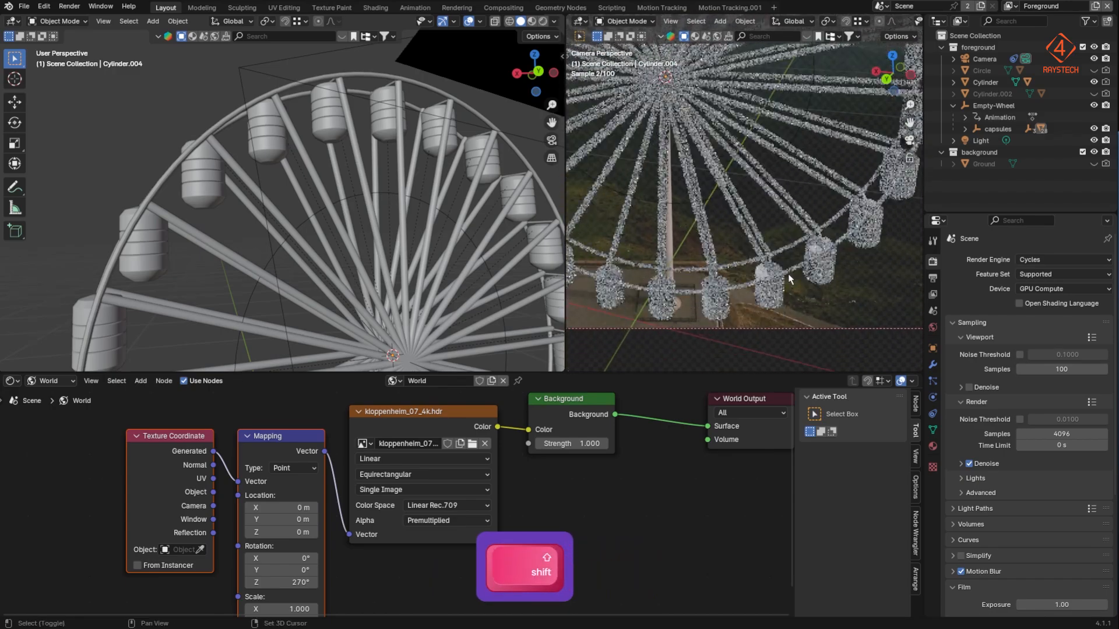
pyautogui.scroll(-4, 786, 305)
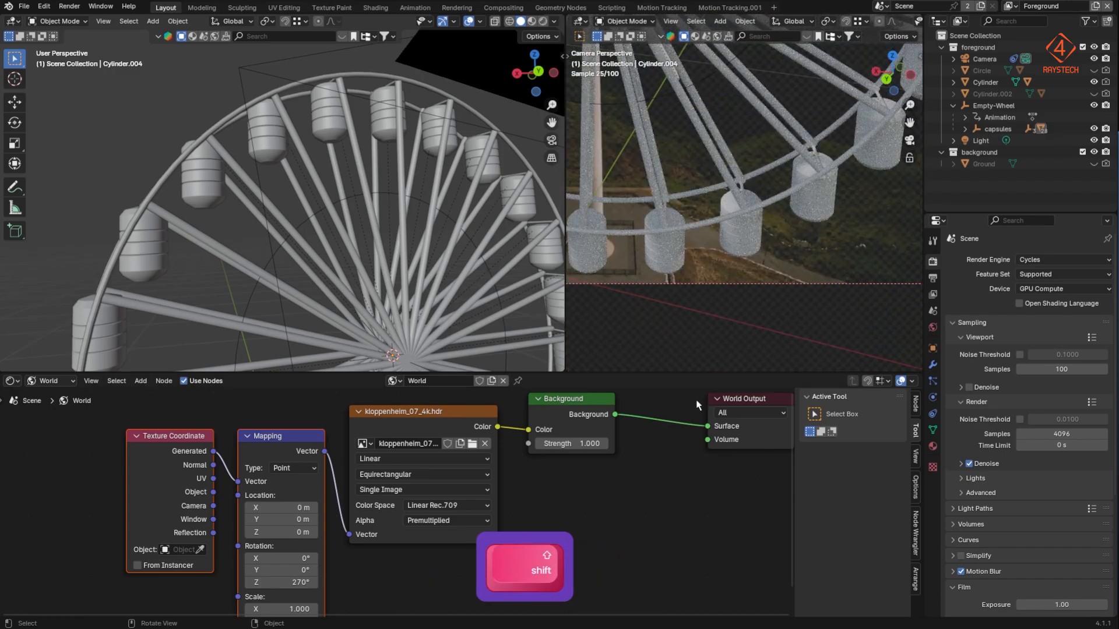
# Step: Try the world background strength at 1 and at 0
pyautogui.press('Return')
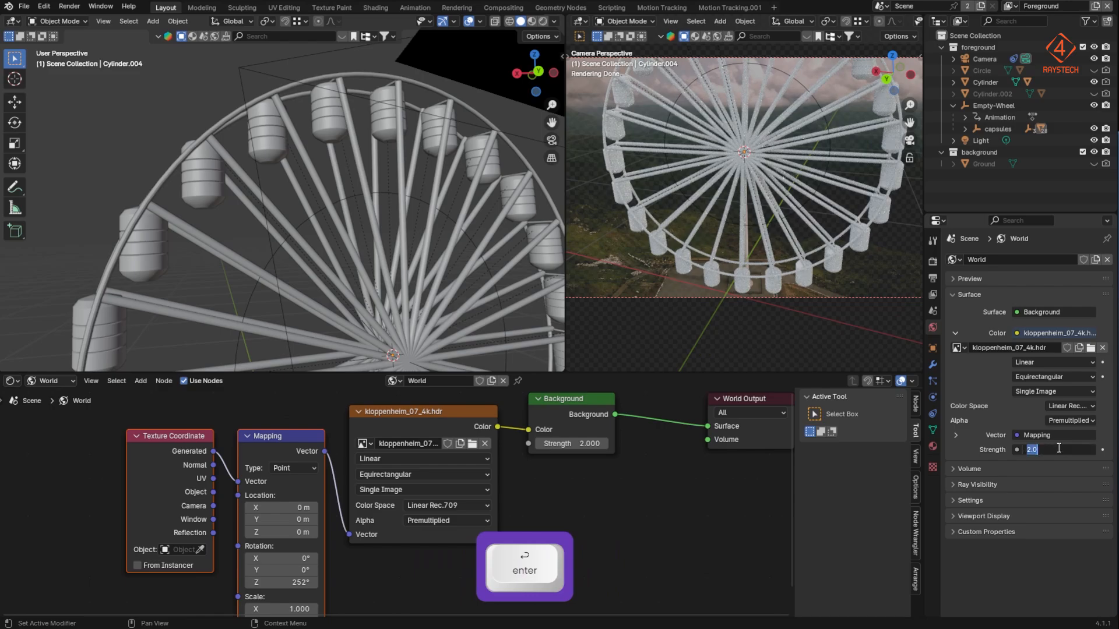
pyautogui.write('1')
pyautogui.press('Return')
pyautogui.press('Return')
pyautogui.write('0')
pyautogui.press('Return')
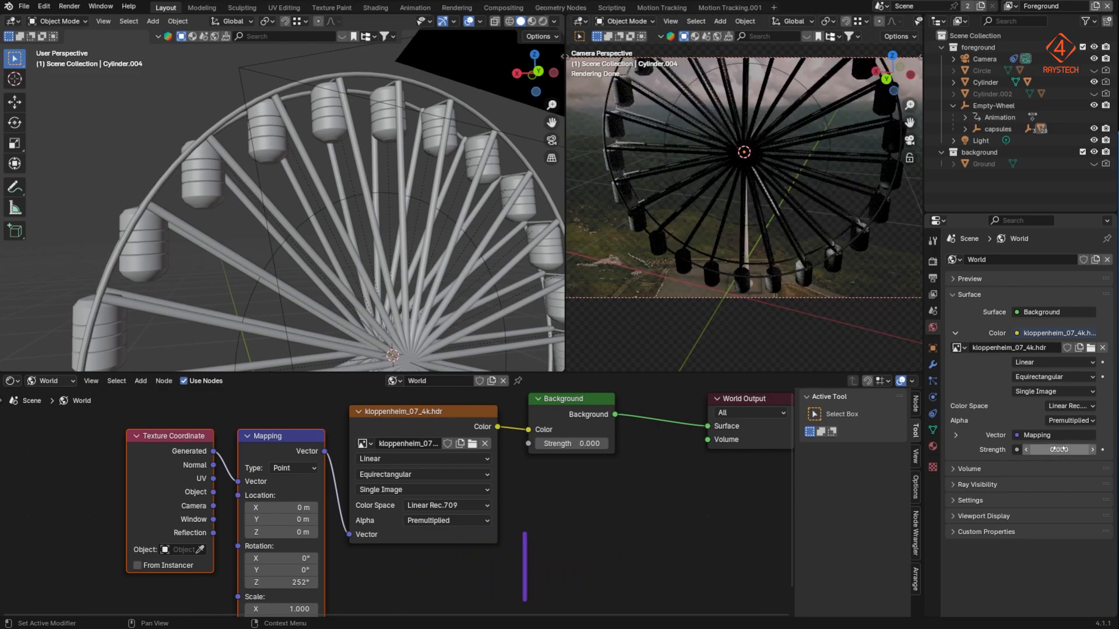
# Step: Hide the Light object, set the world background strength to 0.5 and inspect the upper capsules in the rendered view
pyautogui.click(1107, 141)
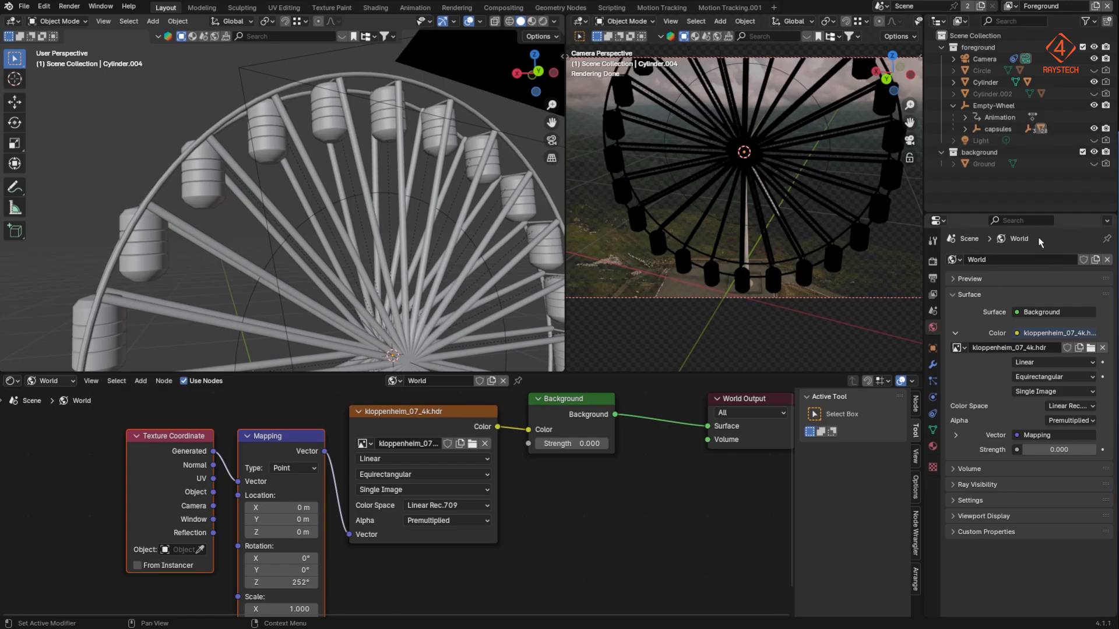
pyautogui.write('0.5')
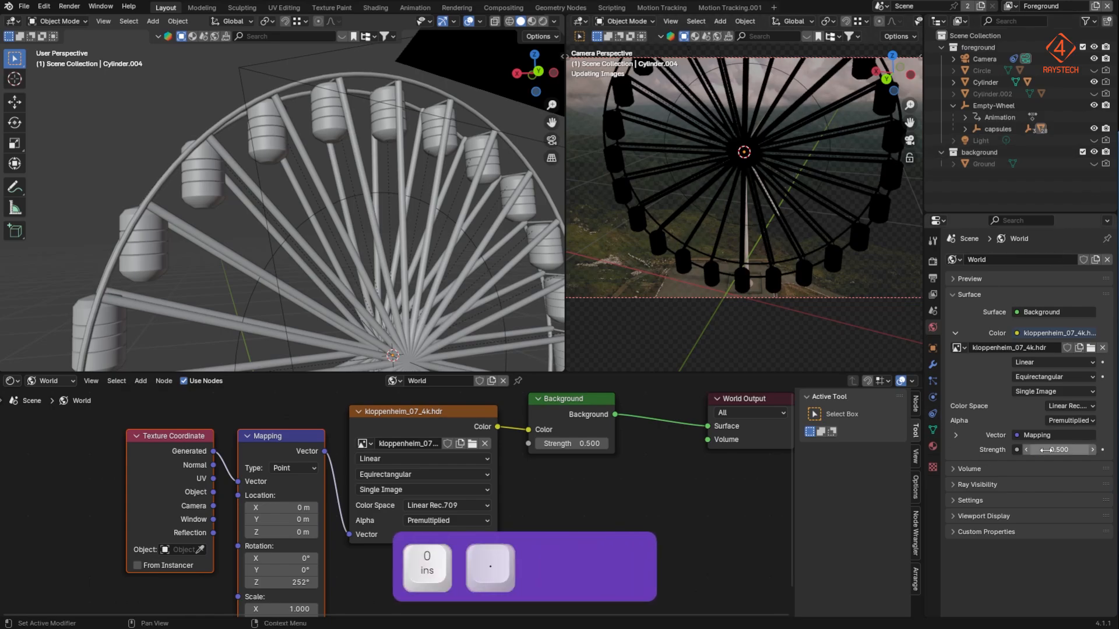
pyautogui.press('Return')
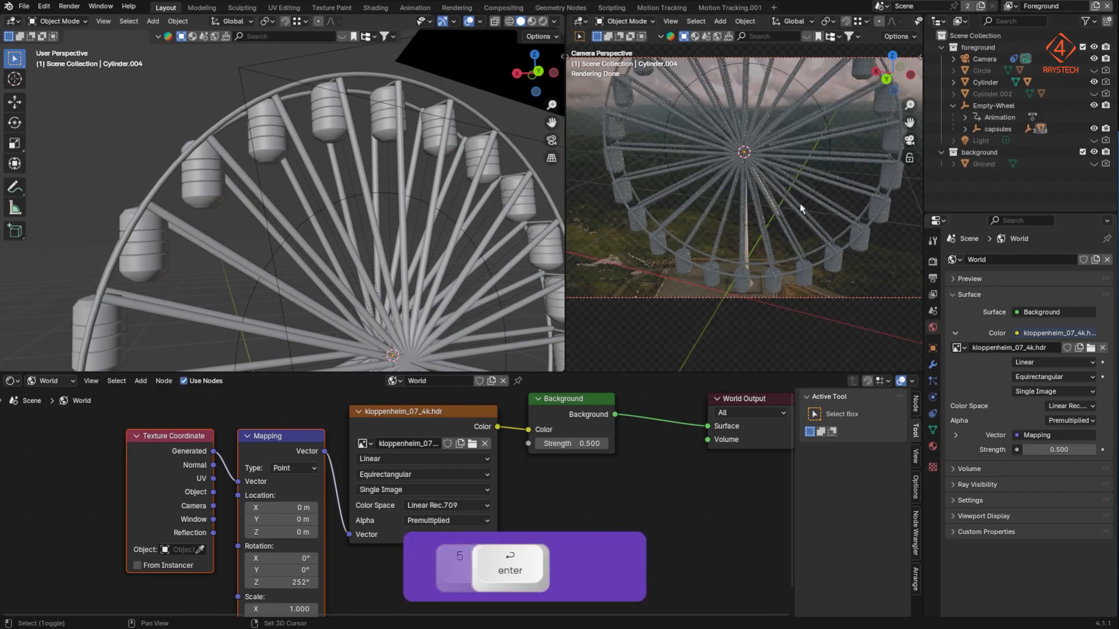
pyautogui.keyDown('shift'); pyautogui.moveTo(793, 197); pyautogui.dragTo(762, 268, button='middle'); pyautogui.keyUp('shift')
pyautogui.scroll(2, 761, 267)
pyautogui.keyDown('shift'); pyautogui.moveTo(654, 189); pyautogui.dragTo(793, 202, button='middle'); pyautogui.keyUp('shift')
pyautogui.scroll(3, 730, 274)
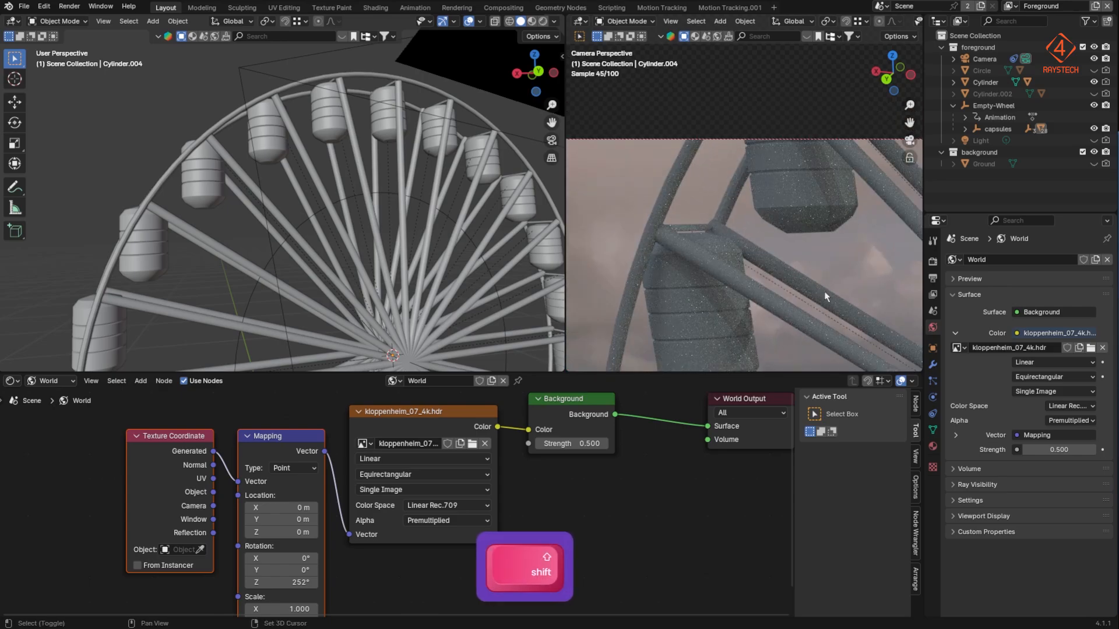
# Step: Add an area light to the scene and rotate it around the Y axis
pyautogui.keyDown('shift'); pyautogui.moveTo(824, 291); pyautogui.dragTo(803, 255, button='middle'); pyautogui.keyUp('shift')
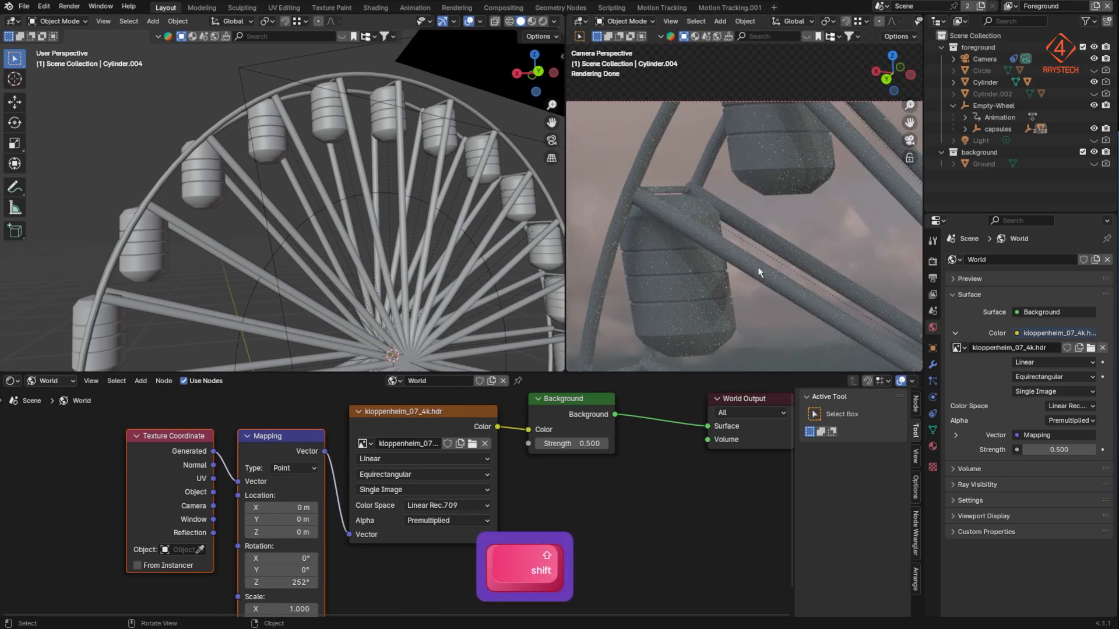
pyautogui.hotkey('shift', 'a')
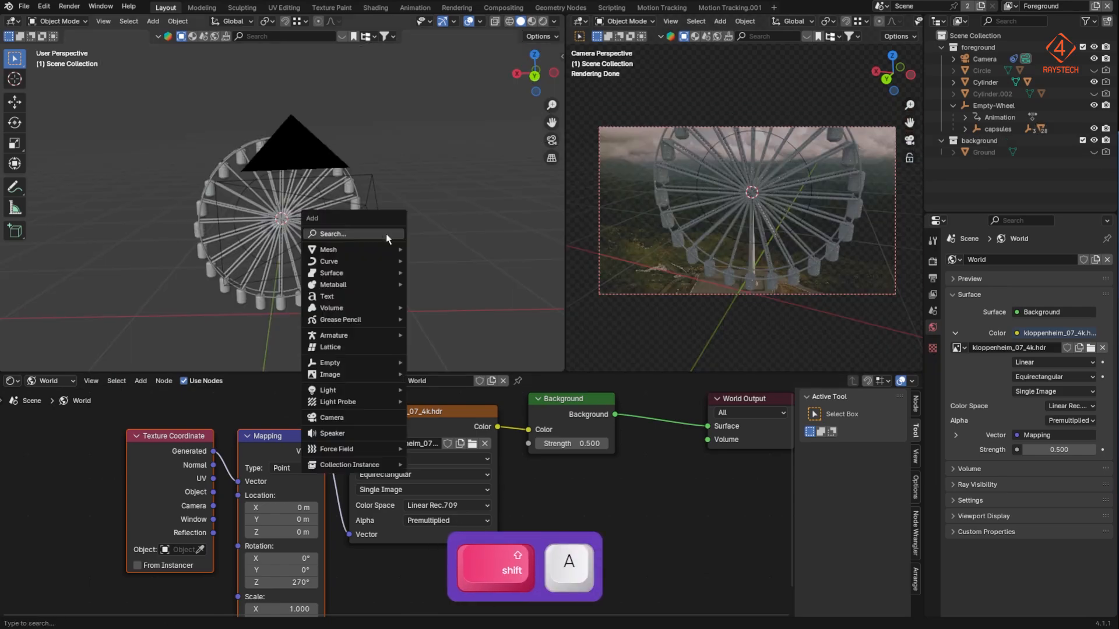
pyautogui.moveTo(383, 387)
pyautogui.click(442, 437)
pyautogui.press('r')
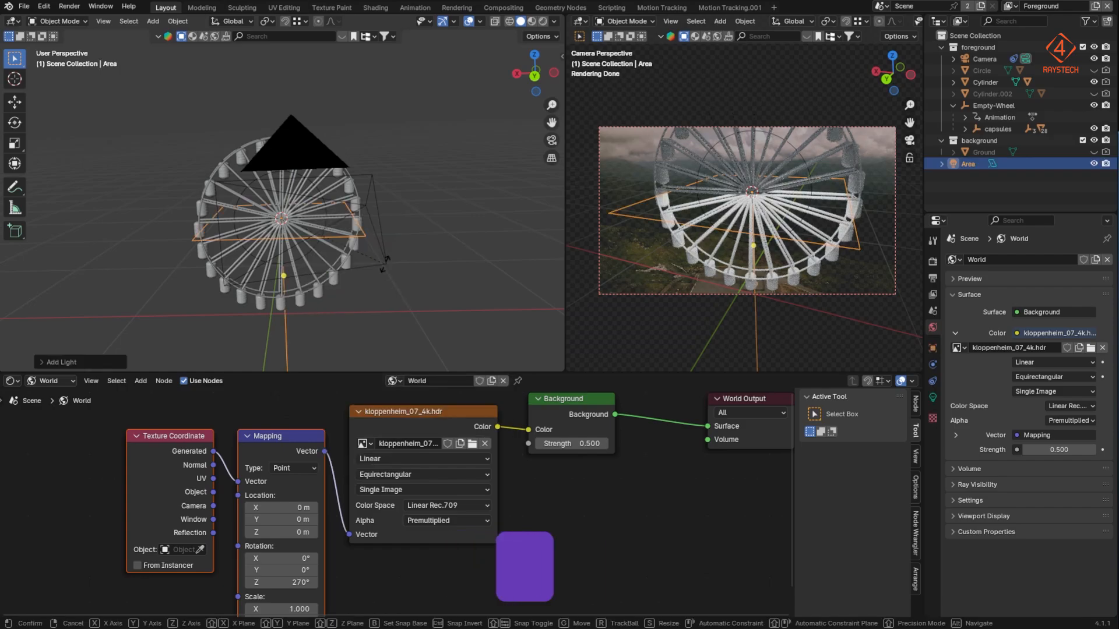
pyautogui.press('y')
pyautogui.click(363, 261)
# Step: In back view, place the area light well above and outside the wheel on the negative X side, aimed diagonally at the wheel
pyautogui.keyDown('alt'); pyautogui.moveTo(362, 260); pyautogui.dragTo(353, 250, button='middle'); pyautogui.keyUp('alt')
pyautogui.press('g')
pyautogui.click(522, 152)
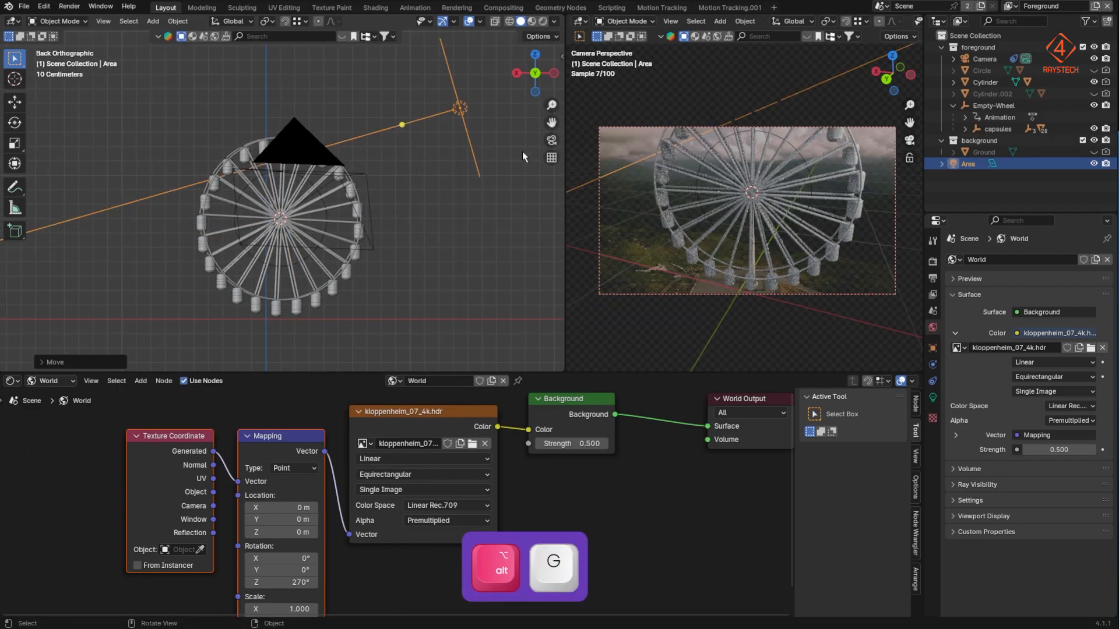
pyautogui.press('r')
pyautogui.click(496, 171)
pyautogui.scroll(-5, 459, 222)
pyautogui.keyDown('shift'); pyautogui.moveTo(458, 224); pyautogui.dragTo(432, 244, button='middle'); pyautogui.keyUp('shift')
pyautogui.press('g')
pyautogui.click(458, 226)
# Step: Try the area light's power at 50 W, enlarge its size to about 3.3 m, and set the power to 30 W
pyautogui.click(932, 397)
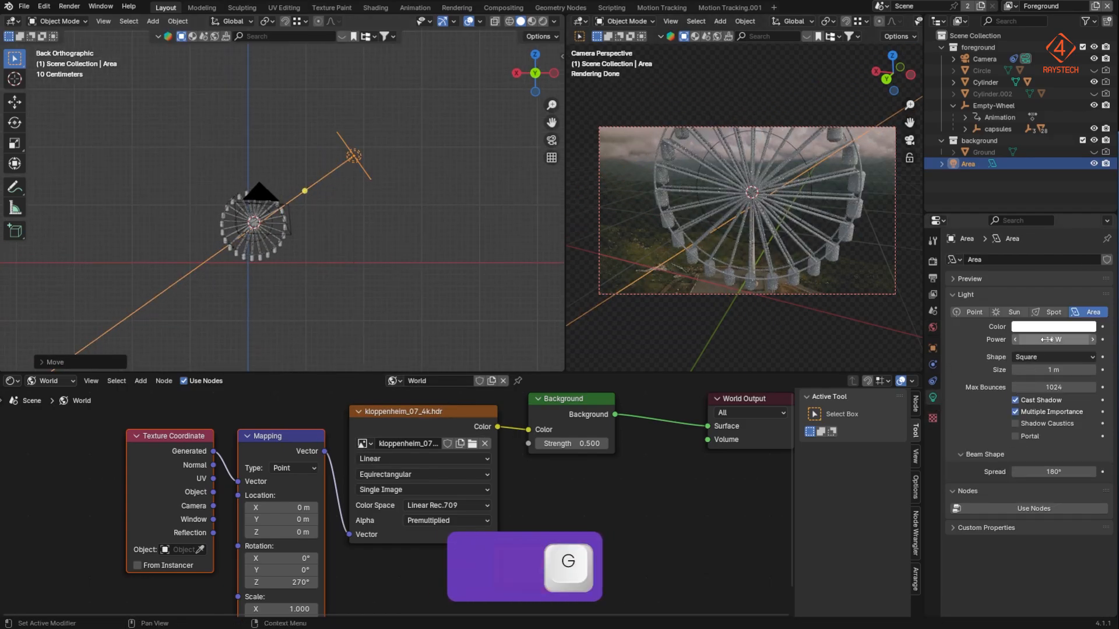
pyautogui.doubleClick(1054, 340)
pyautogui.write('50')
pyautogui.press('Return')
pyautogui.moveTo(1052, 371); pyautogui.dragTo(1088, 370)
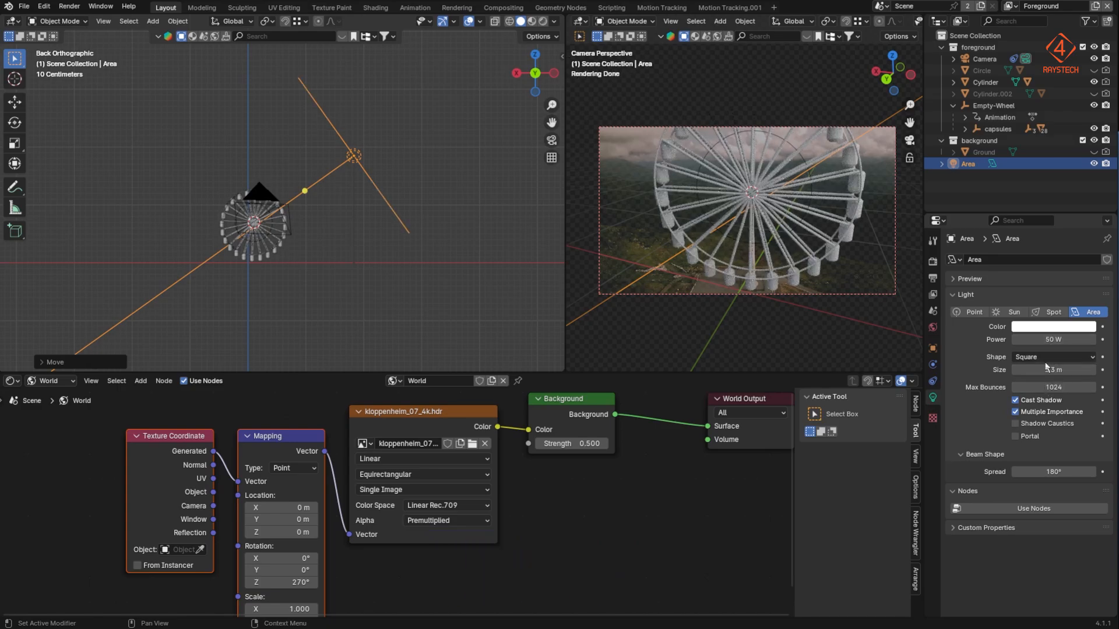
pyautogui.doubleClick(1054, 340)
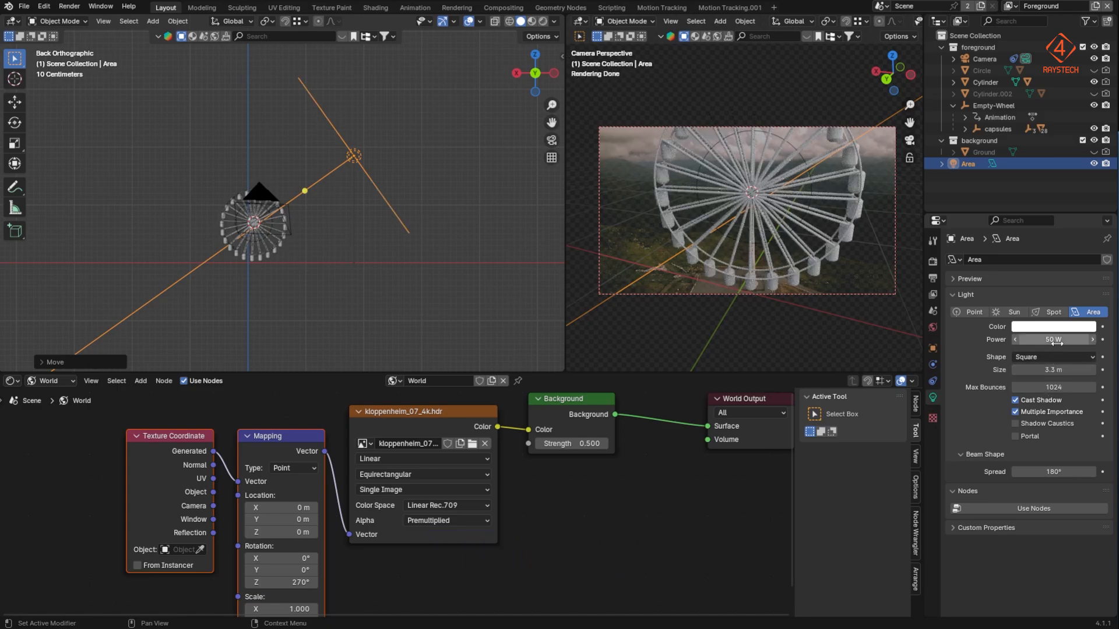
pyautogui.write('30')
pyautogui.press('Return')
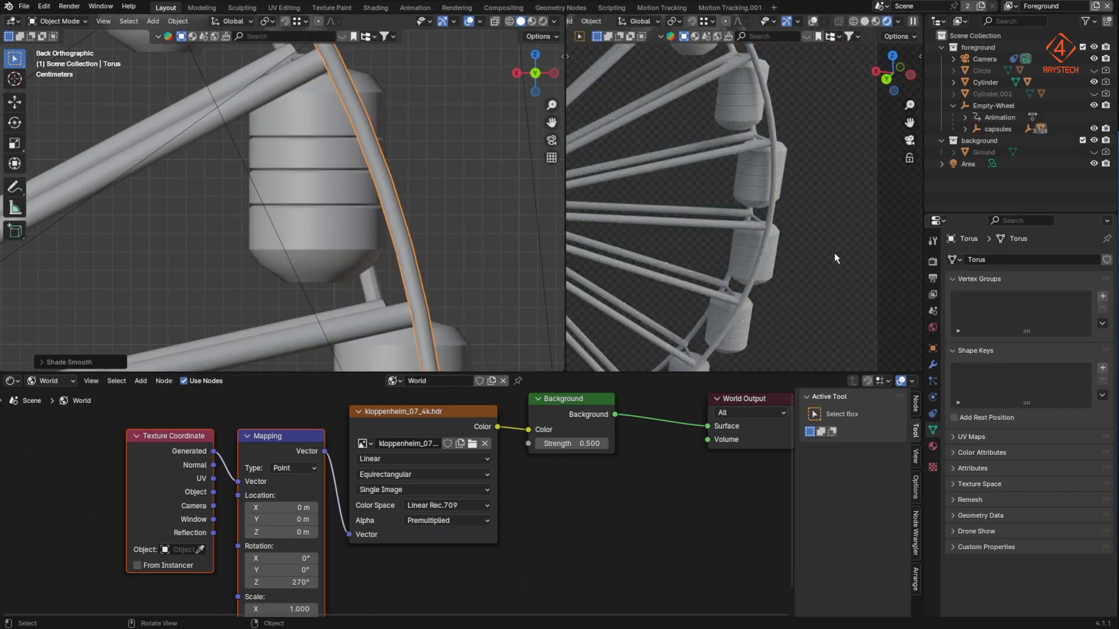
# Step: Turn on overlays in the camera view, with extras and selection outlines hidden
pyautogui.click(812, 21)
pyautogui.click(823, 21)
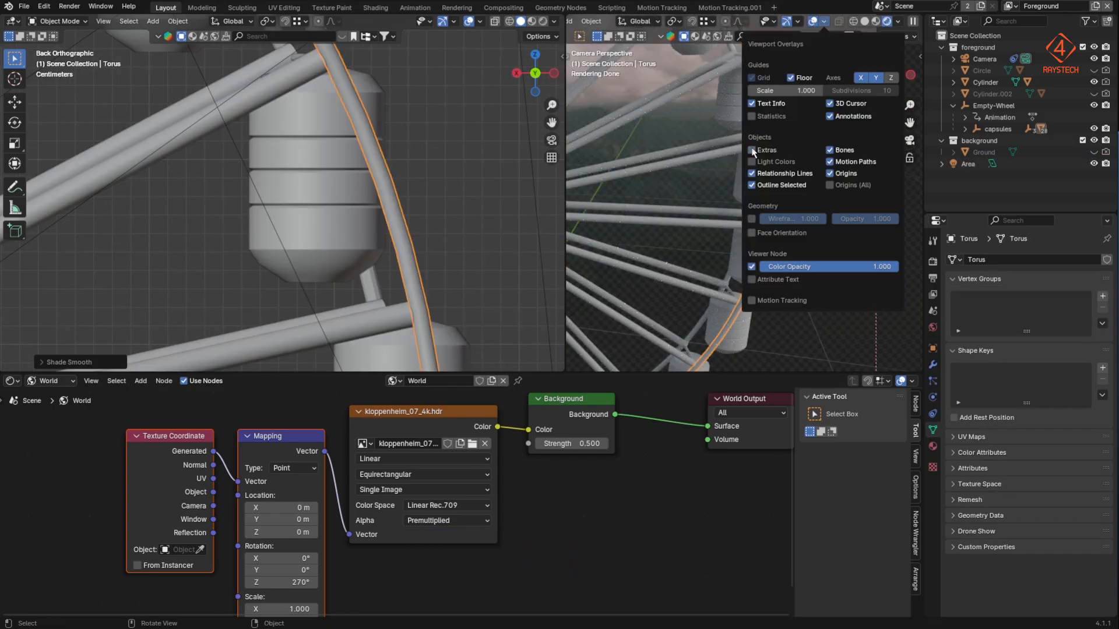
pyautogui.click(752, 185)
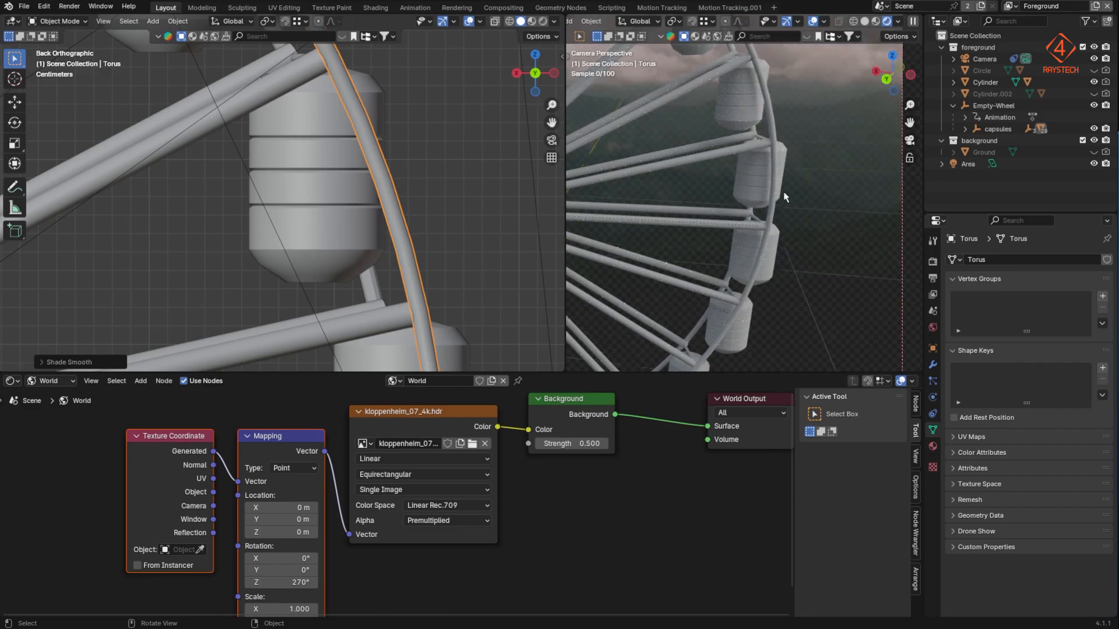
# Step: Create a new material for the wheel's torus rim and show its object shader nodes in the Shader Editor
pyautogui.click(933, 445)
pyautogui.click(1022, 308)
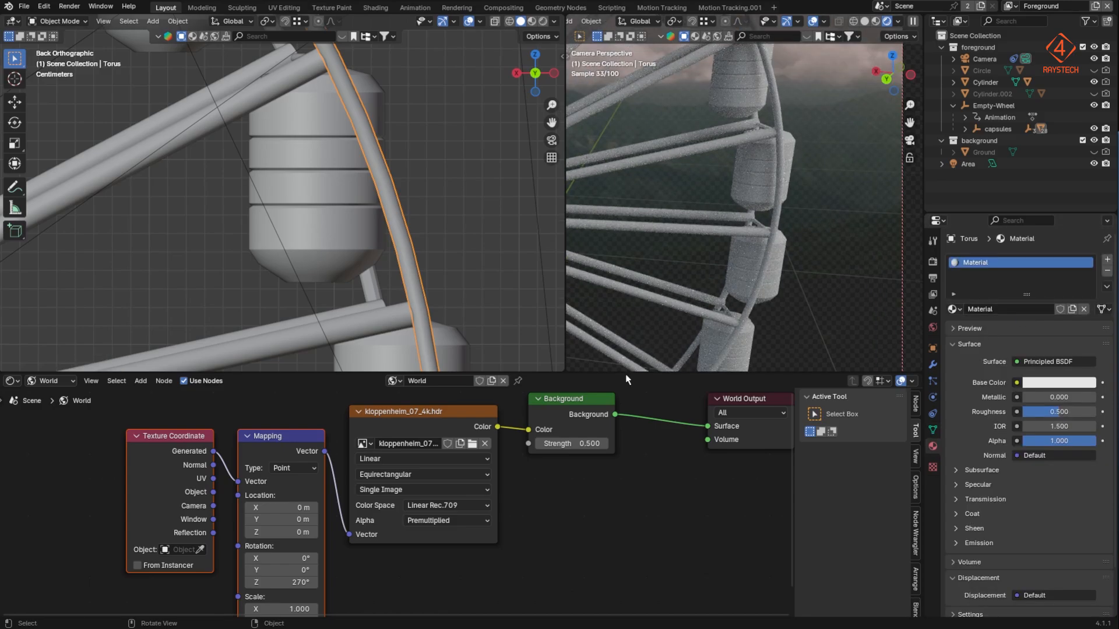
pyautogui.click(51, 381)
pyautogui.click(45, 414)
pyautogui.moveTo(467, 457); pyautogui.dragTo(402, 472, button='middle')
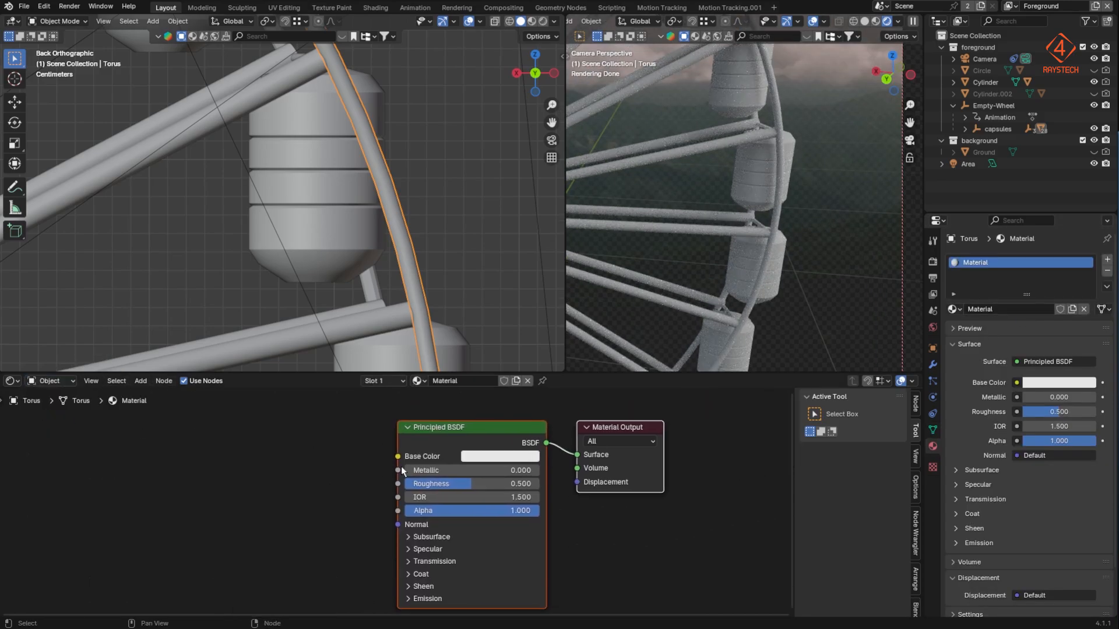
# Step: Sample the turbine tower's color from the footage as the rim material's base color
pyautogui.keyDown('shift'); pyautogui.moveTo(711, 331); pyautogui.dragTo(921, 178, button='middle'); pyautogui.keyUp('shift')
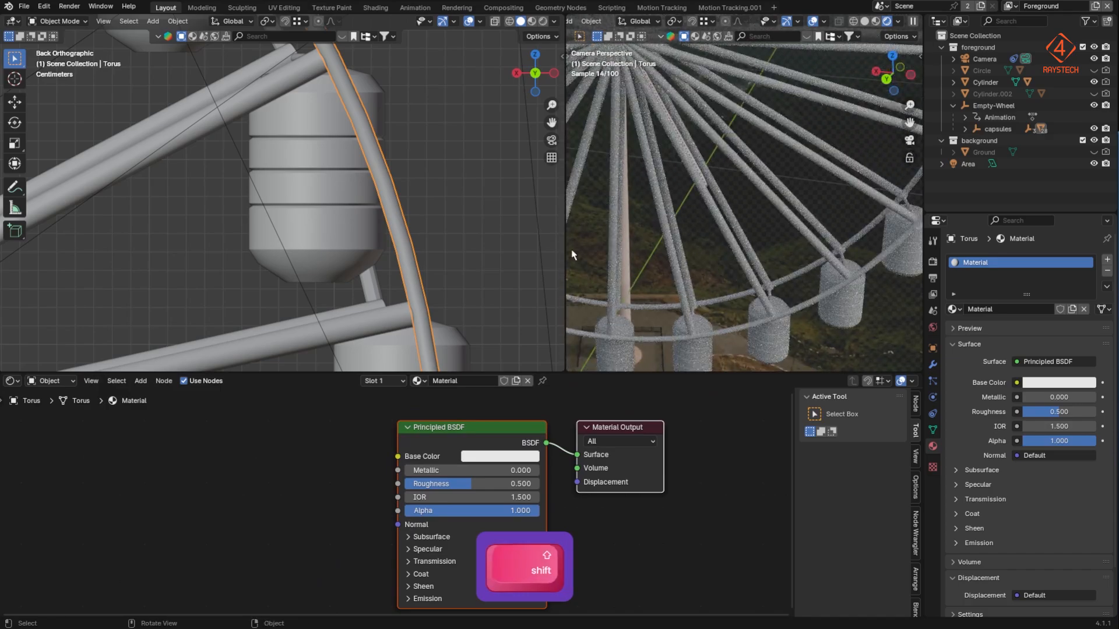
pyautogui.click(534, 458)
pyautogui.click(585, 401)
pyautogui.click(628, 272)
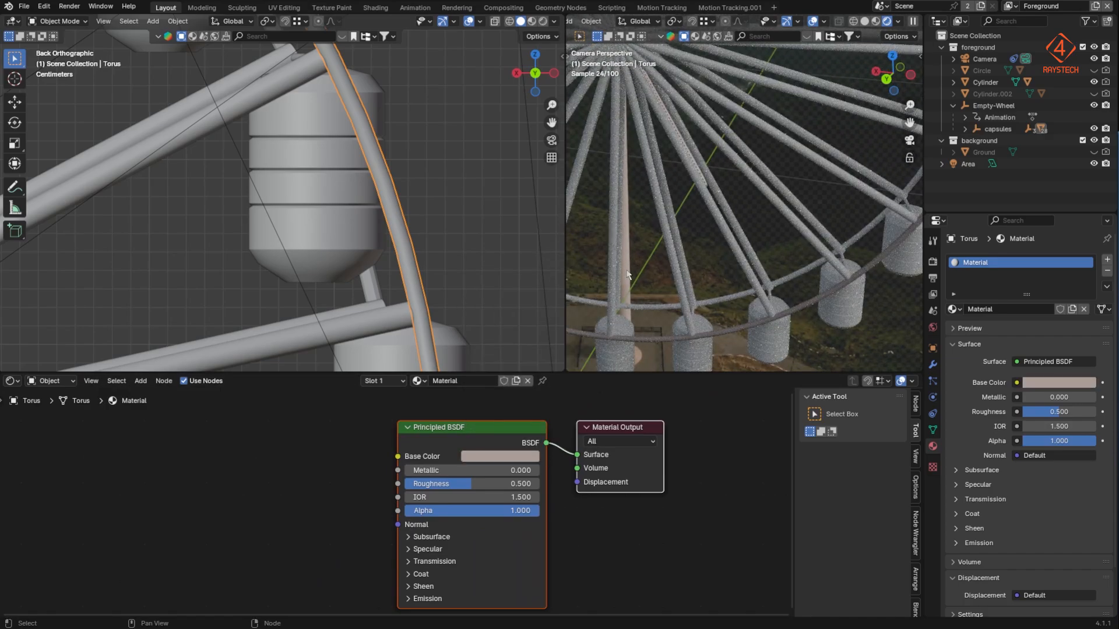
# Step: Add a Noise Texture node, connect its Fac output to Base Color, and set its scale to about 32.3
pyautogui.keyDown('shift'); pyautogui.moveTo(732, 195); pyautogui.dragTo(1011, 169, button='middle'); pyautogui.keyUp('shift')
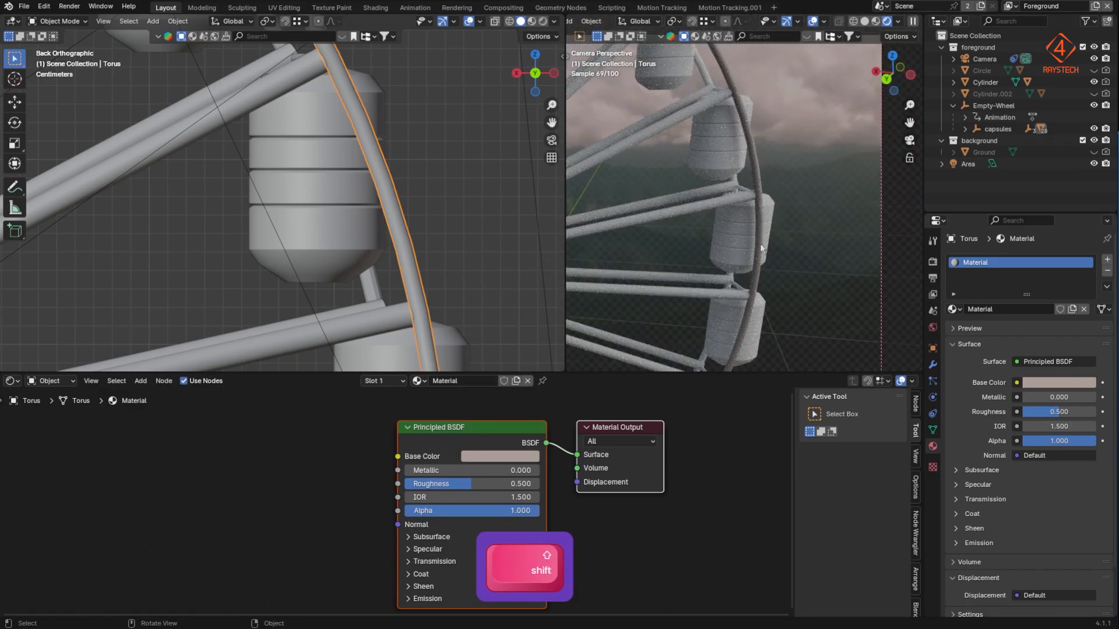
pyautogui.scroll(2, 765, 213)
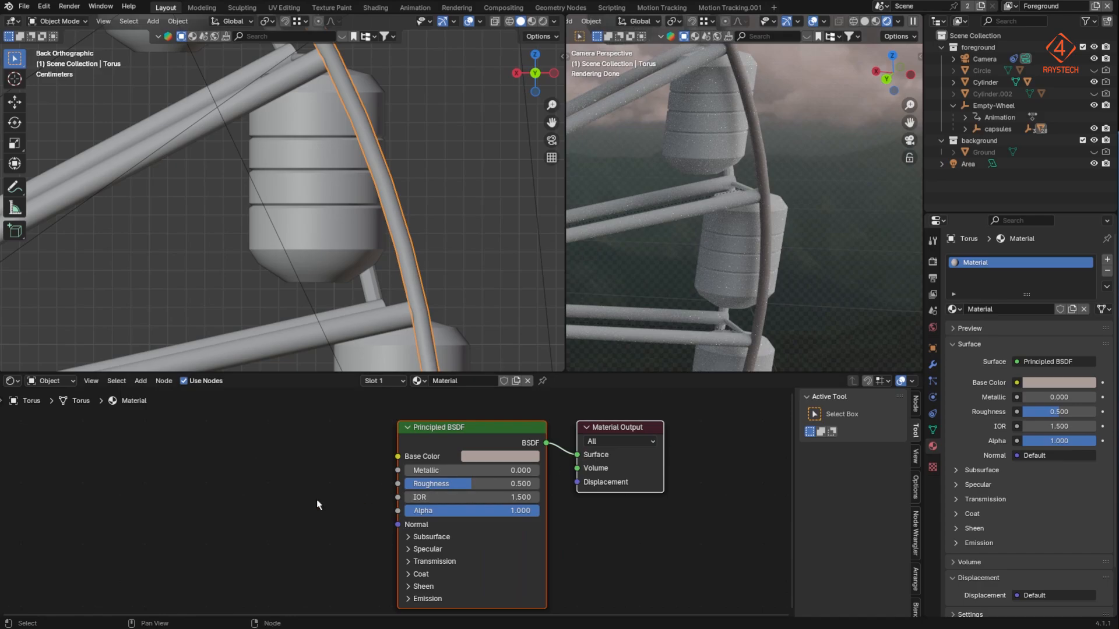
pyautogui.hotkey('shift', 'a')
pyautogui.write('noise')
pyautogui.press('Return')
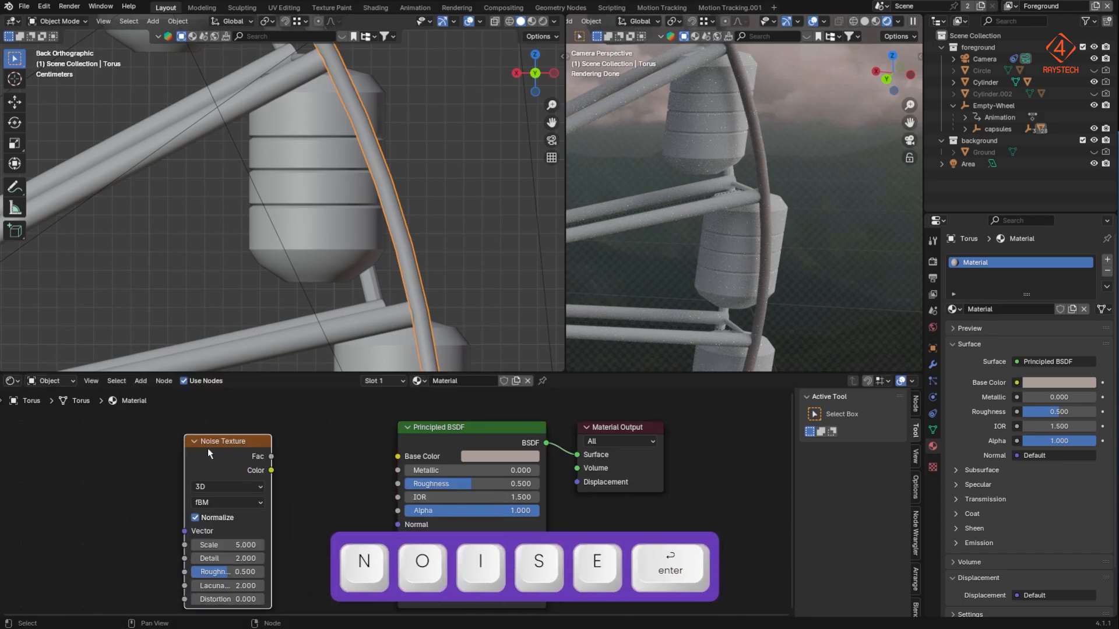
pyautogui.moveTo(271, 470); pyautogui.dragTo(398, 457)
pyautogui.moveTo(271, 456); pyautogui.dragTo(398, 457)
pyautogui.moveTo(228, 545); pyautogui.dragTo(269, 545)
# Step: Add Texture Coordinate and Mapping nodes to the noise, use Object coordinates, and raise the noise scale to about 146.6
pyautogui.click(237, 443)
pyautogui.hotkey('ctrl', 't')
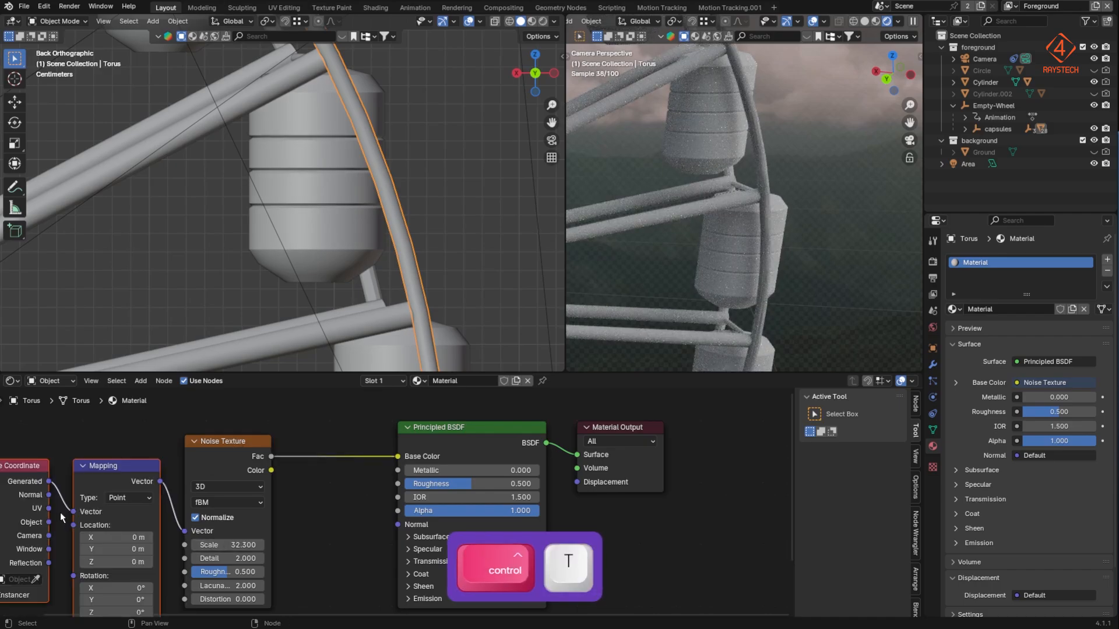
pyautogui.moveTo(49, 523); pyautogui.dragTo(73, 512)
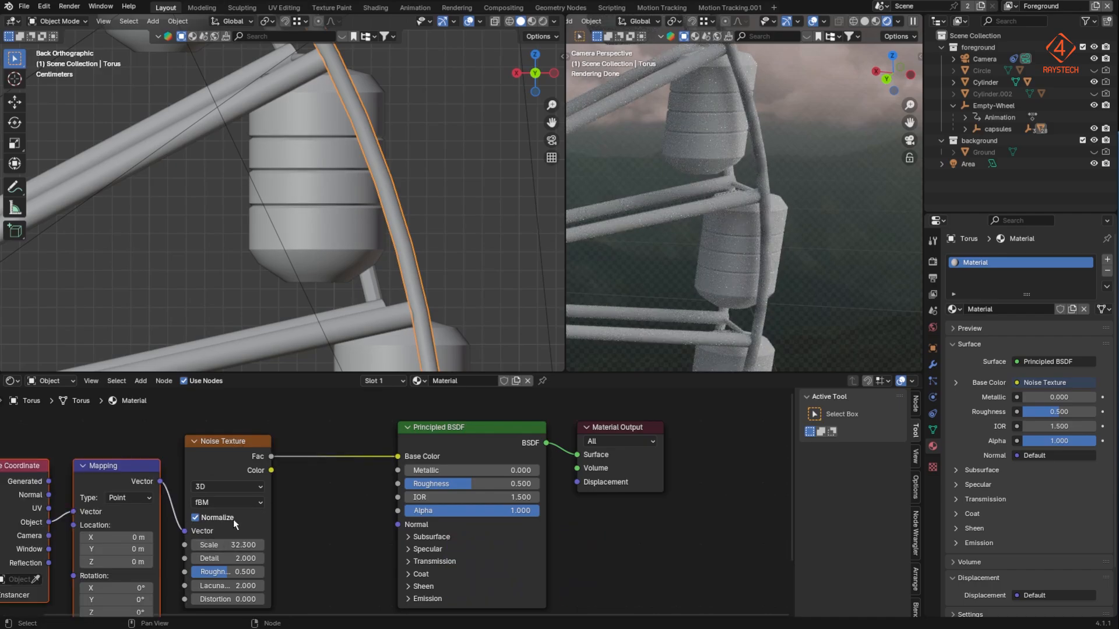
pyautogui.moveTo(205, 545)
pyautogui.mouseDown()
pyautogui.moveTo(239, 545)
pyautogui.moveTo(205, 539)
pyautogui.mouseUp()
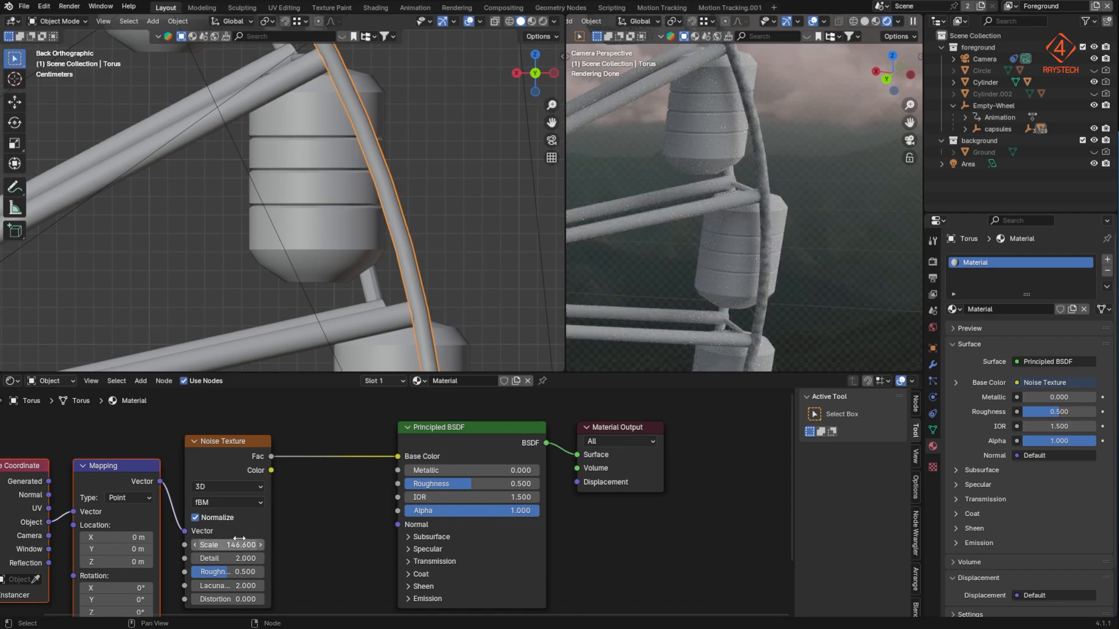
# Step: Insert a Color Ramp between the noise and Base Color, and bring its stops close together at about 0.459 and 0.482
pyautogui.hotkey('shift', 'a')
pyautogui.write('rmp')
pyautogui.press('Return')
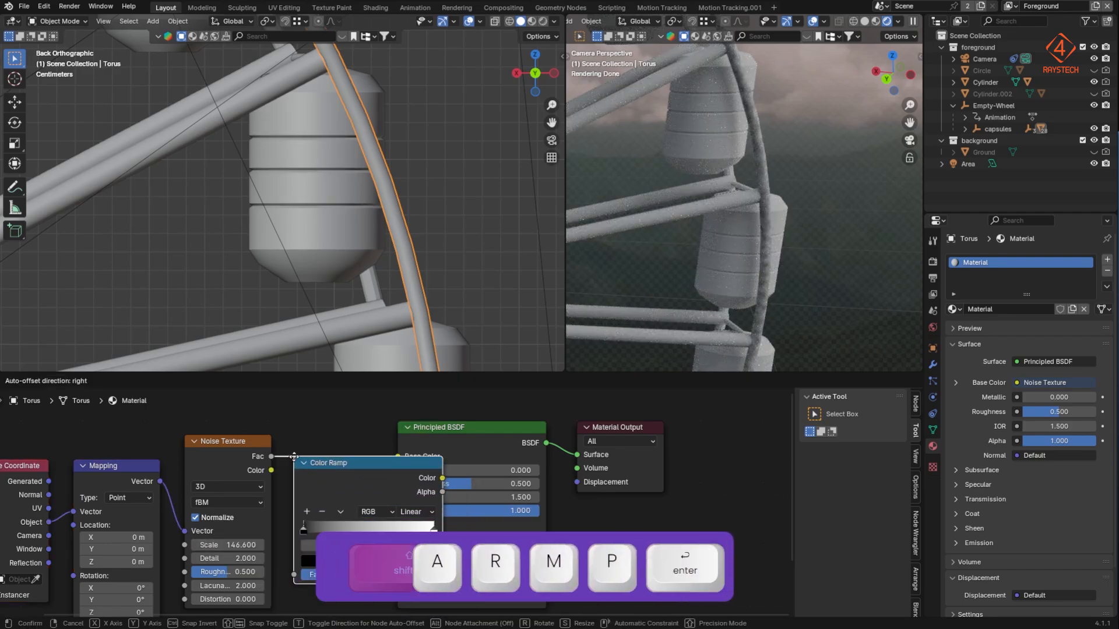
pyautogui.click(320, 452)
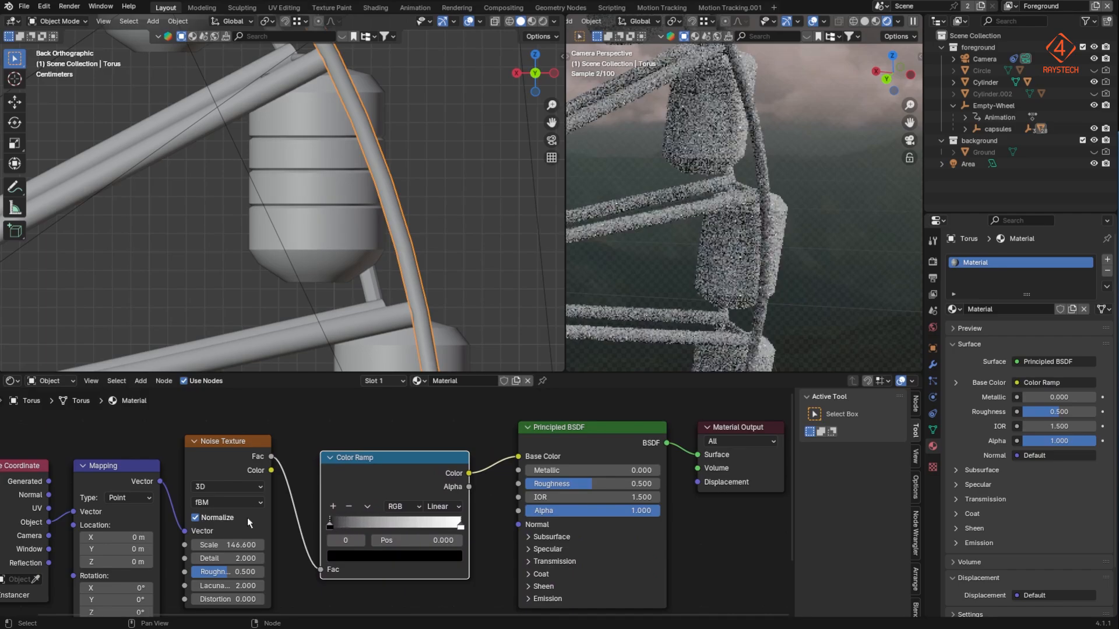
pyautogui.moveTo(461, 524); pyautogui.dragTo(428, 522)
pyautogui.moveTo(331, 524); pyautogui.dragTo(396, 535)
pyautogui.moveTo(386, 462); pyautogui.dragTo(375, 452)
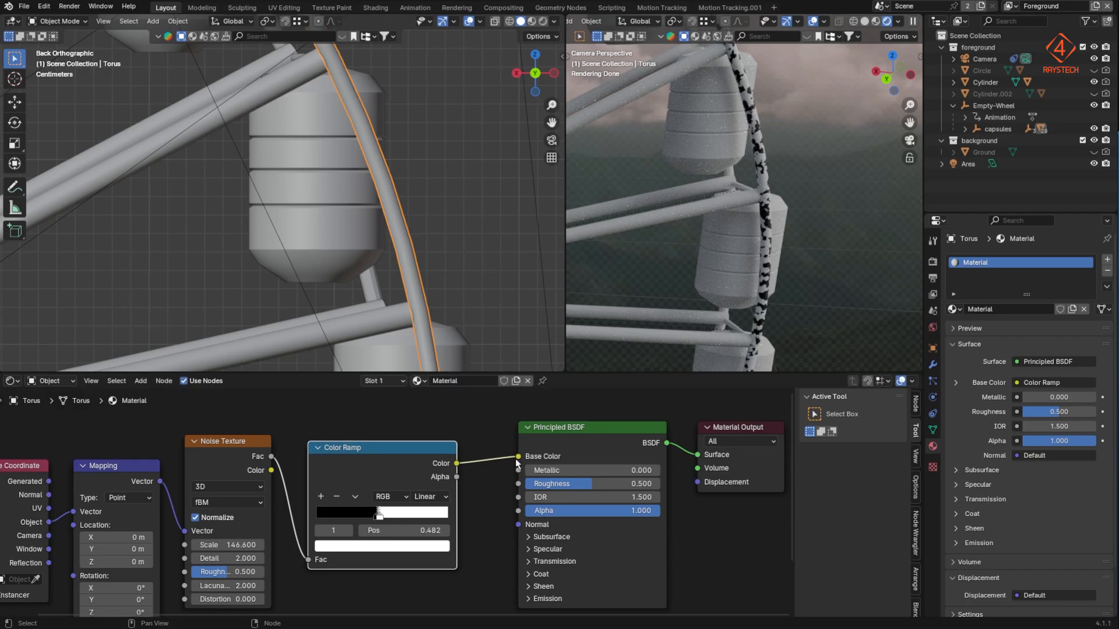
# Step: Lighten the Color Ramp's black stop to a gray of value about 0.358, connect the ramp to Roughness instead, and inspect the rim
pyautogui.click(375, 518)
pyautogui.click(403, 546)
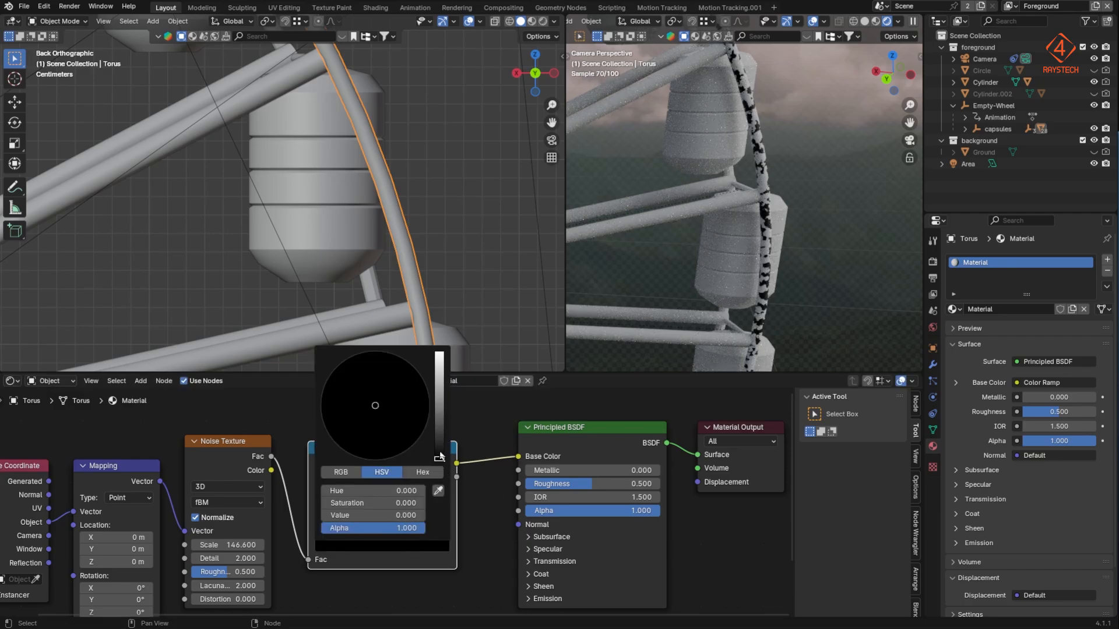
pyautogui.moveTo(440, 453); pyautogui.dragTo(439, 376)
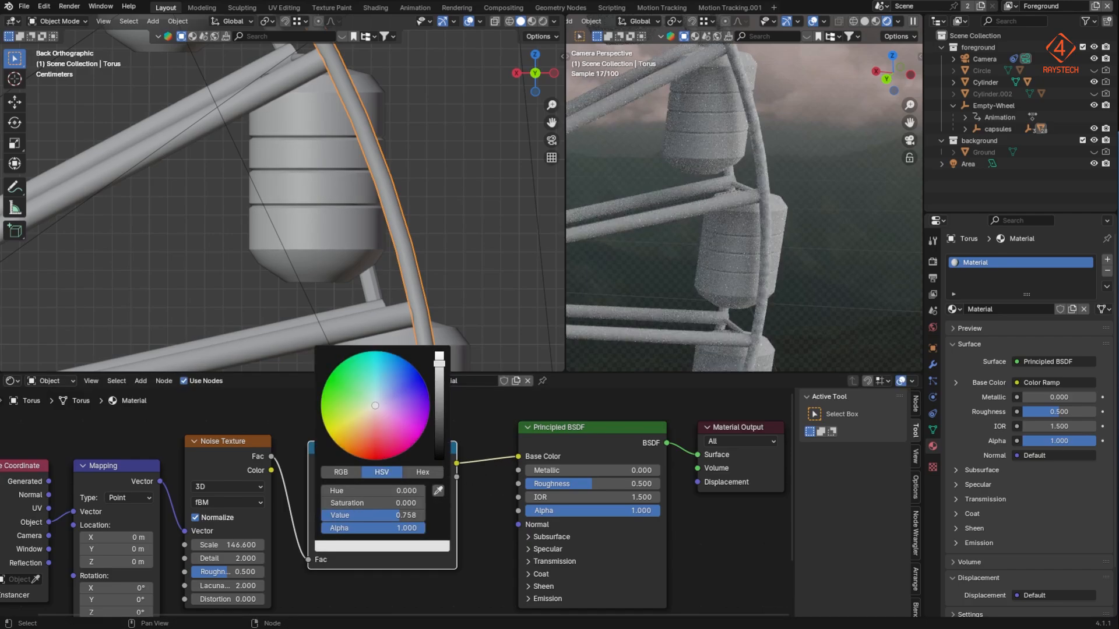
pyautogui.moveTo(518, 456); pyautogui.dragTo(518, 484)
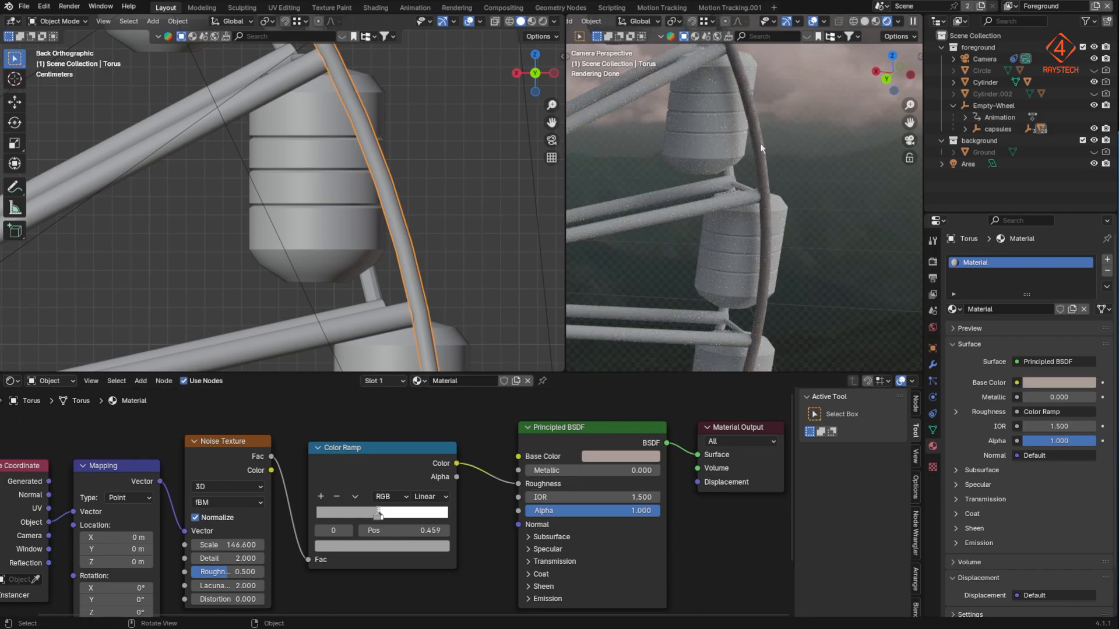
pyautogui.scroll(3, 765, 176)
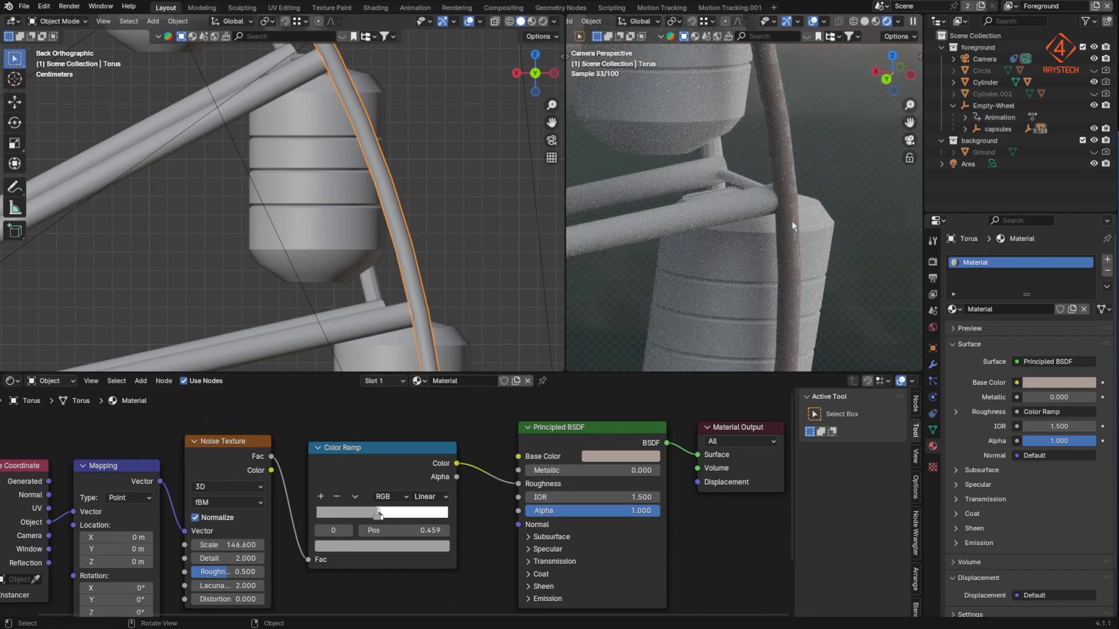
pyautogui.scroll(-5, 792, 221)
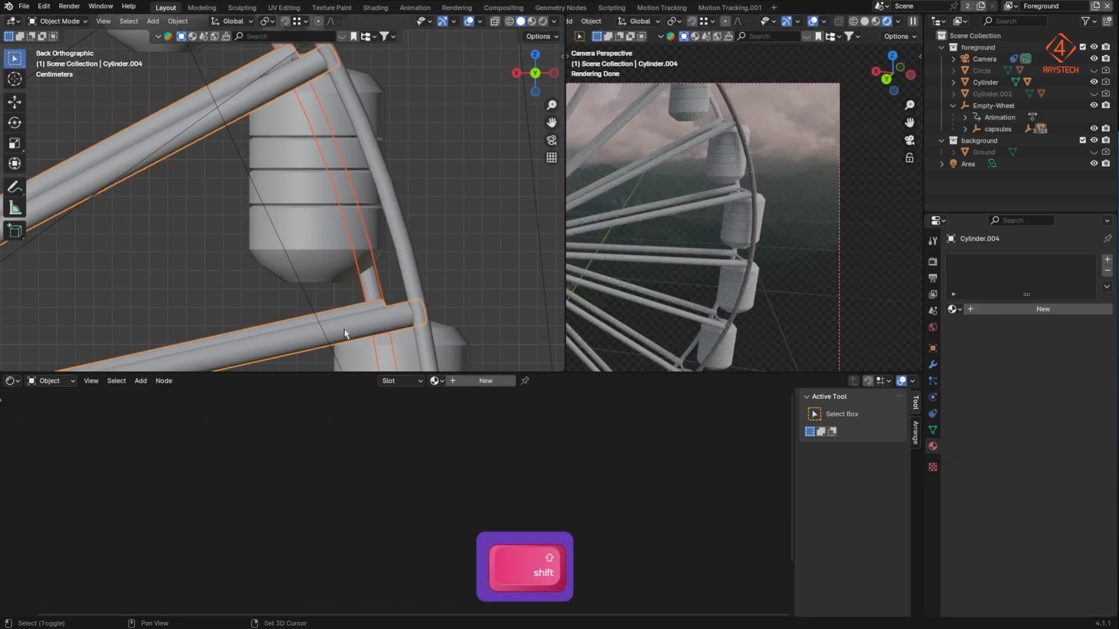
# Step: Link the outer rim's material to the selected spokes and inner ring parts
pyautogui.keyDown('shift'); pyautogui.click(409, 281); pyautogui.keyUp('shift')
pyautogui.hotkey('ctrl', 'l')
pyautogui.click(442, 271)
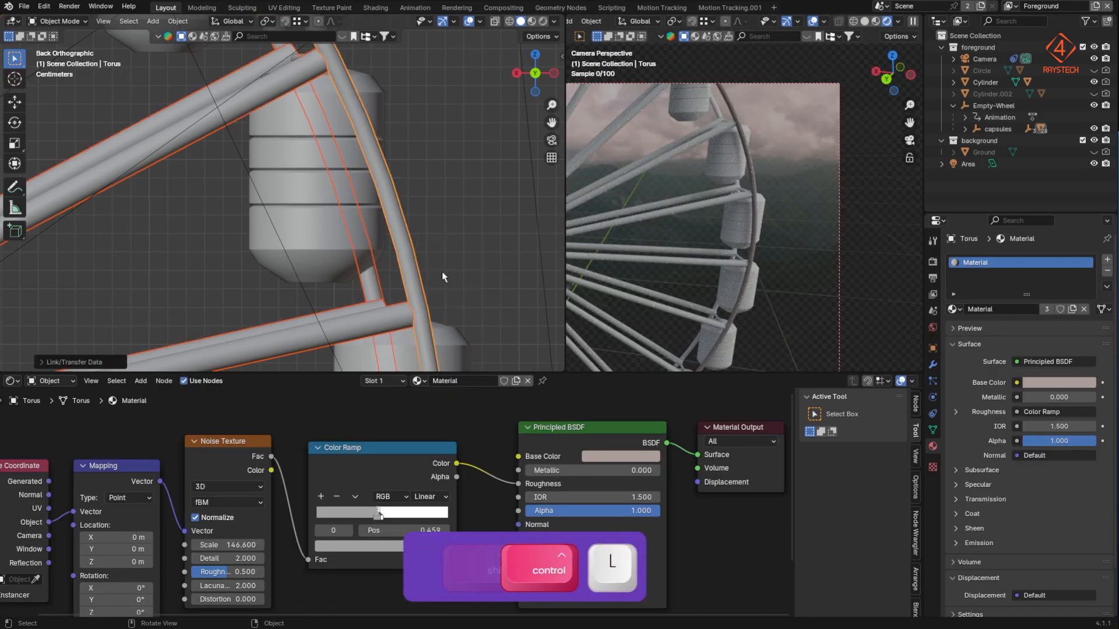
pyautogui.click(477, 308)
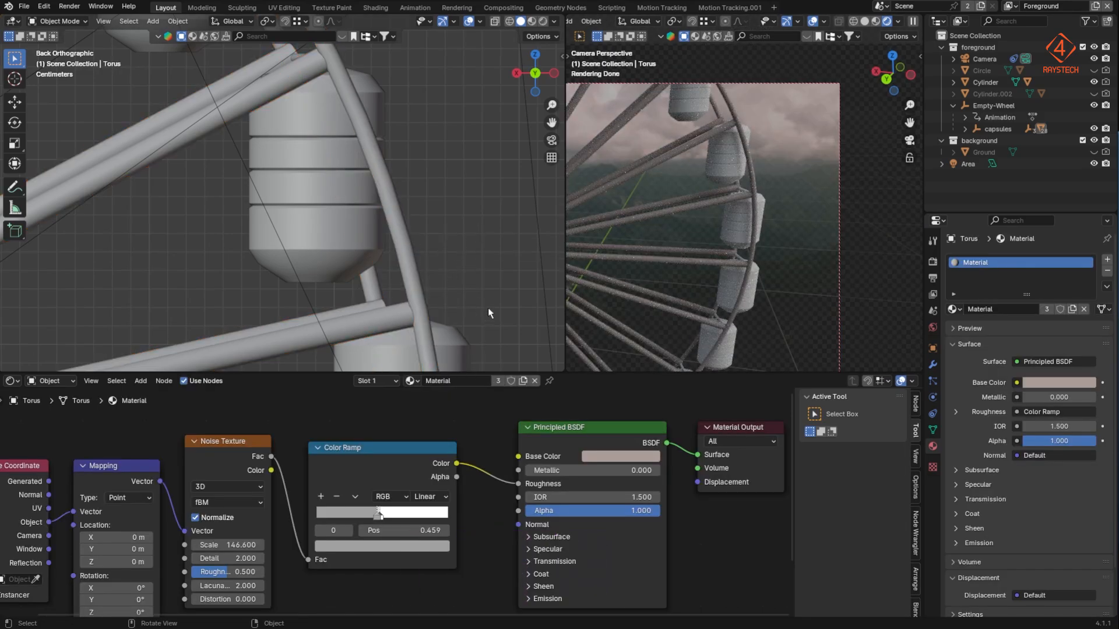
# Step: Try the Color Ramp's gray stop at darker values and at full white, and undo the change
pyautogui.click(380, 520)
pyautogui.click(418, 547)
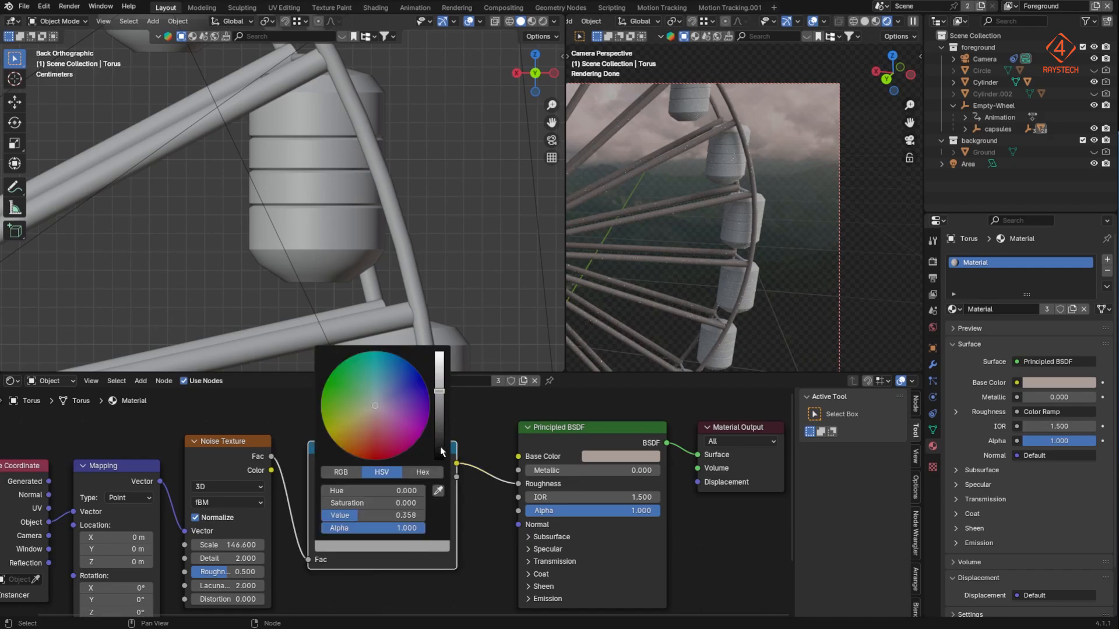
pyautogui.moveTo(441, 451); pyautogui.dragTo(439, 352)
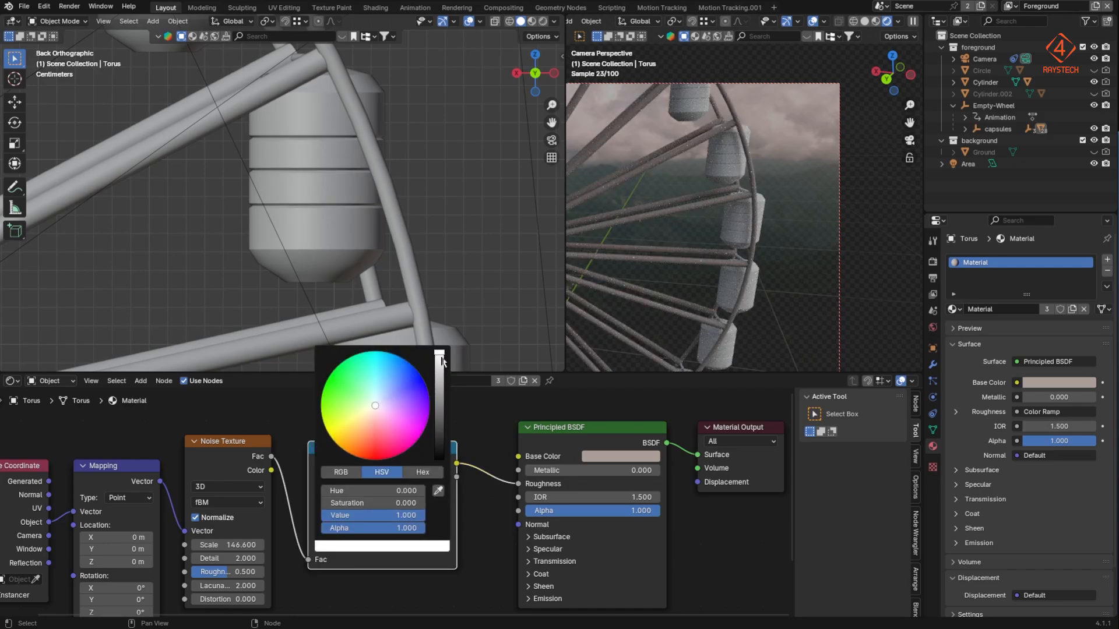
pyautogui.hotkey('ctrl', 'z')
pyautogui.hotkey('ctrl', 'z')
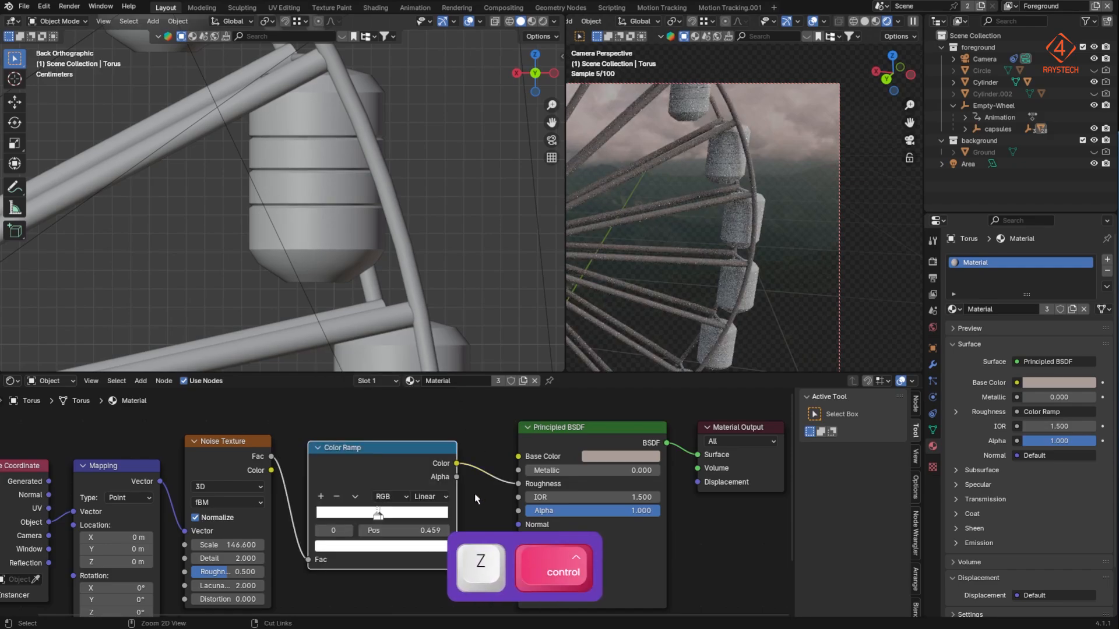
# Step: Brighten the base color of the wheel frame's material
pyautogui.click(639, 457)
pyautogui.moveTo(706, 298); pyautogui.dragTo(707, 263)
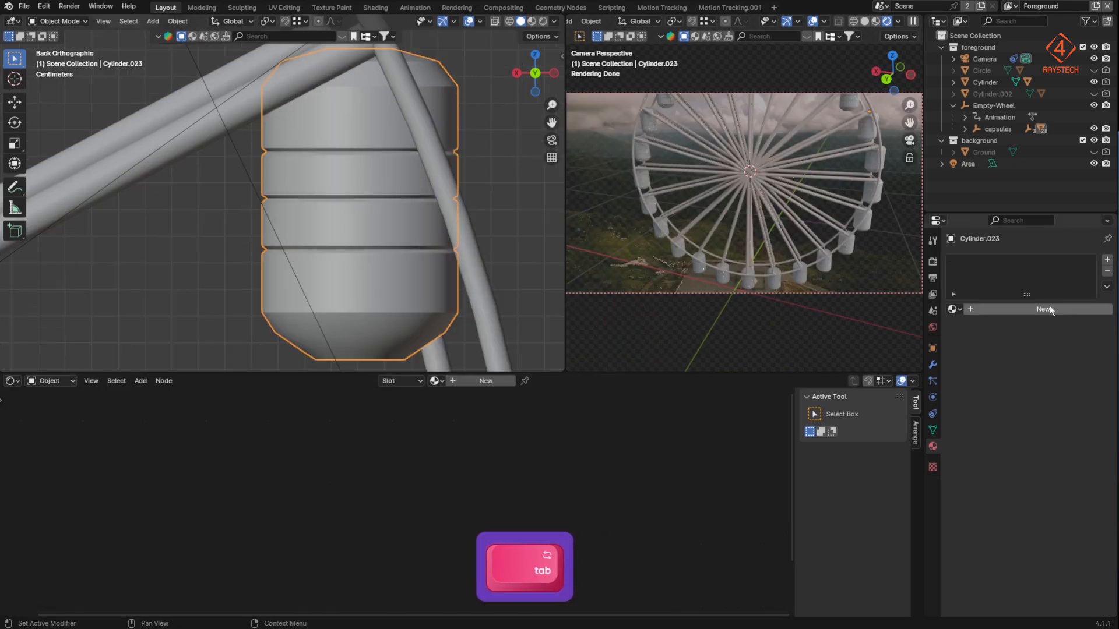
# Step: Give the capsule a new material with a near-white base color, metallic 0.331 and roughness 0.516
pyautogui.click(1050, 305)
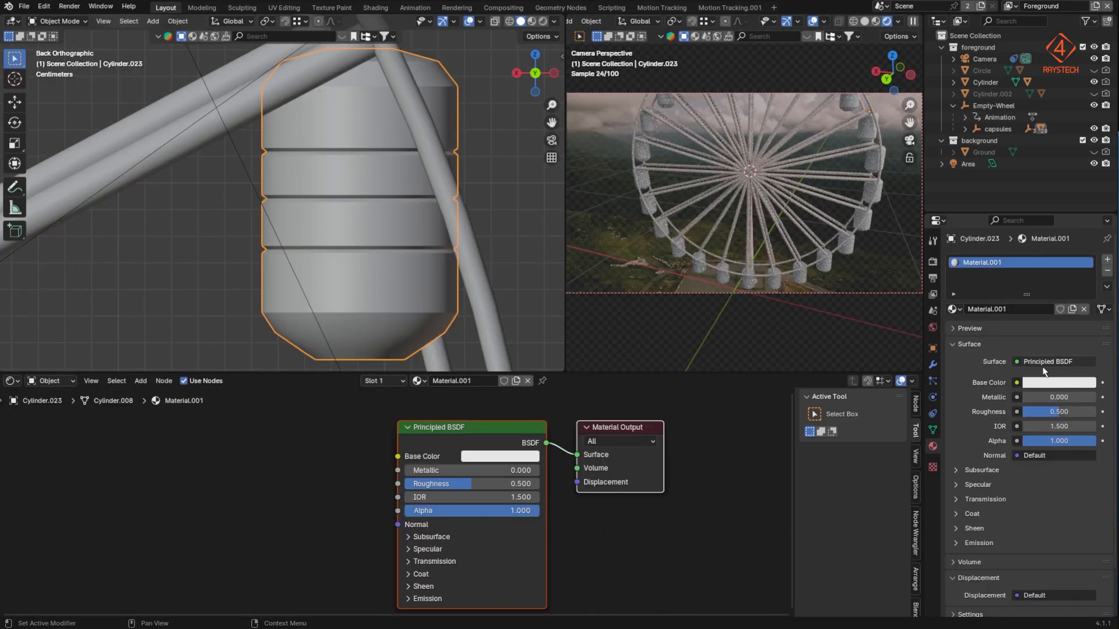
pyautogui.click(1077, 383)
pyautogui.moveTo(1087, 214); pyautogui.dragTo(1086, 238)
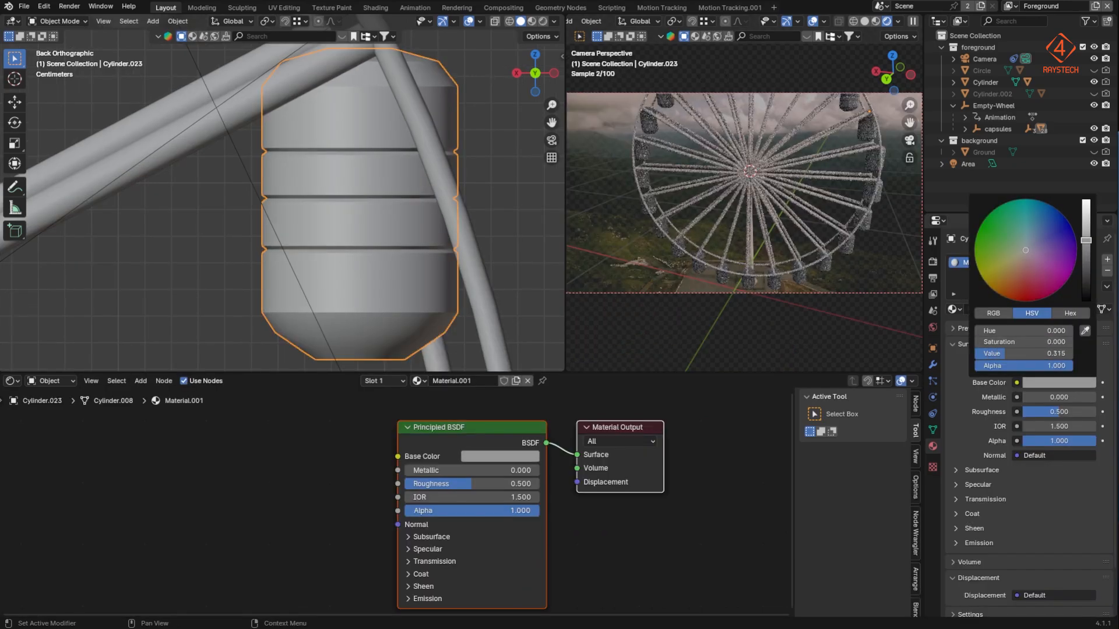
pyautogui.moveTo(1047, 397)
pyautogui.mouseDown()
pyautogui.moveTo(1064, 421)
pyautogui.moveTo(1044, 399)
pyautogui.mouseUp()
pyautogui.click(1051, 385)
pyautogui.moveTo(1086, 237); pyautogui.dragTo(1087, 210)
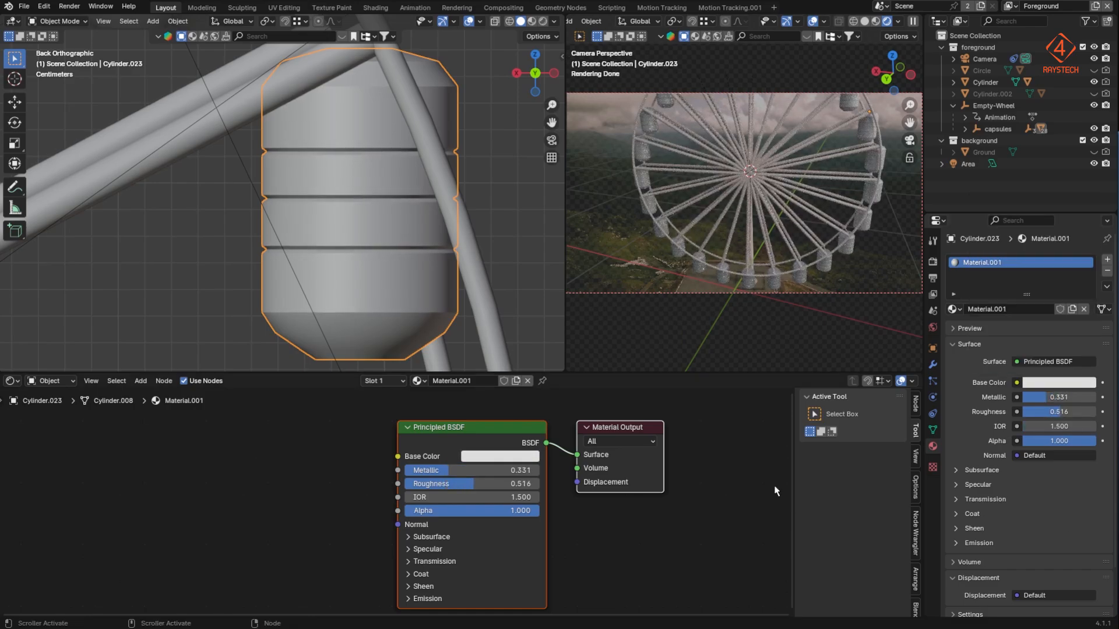
# Step: Add a second material to the capsule and set its surface shader to Glass BSDF
pyautogui.click(1107, 260)
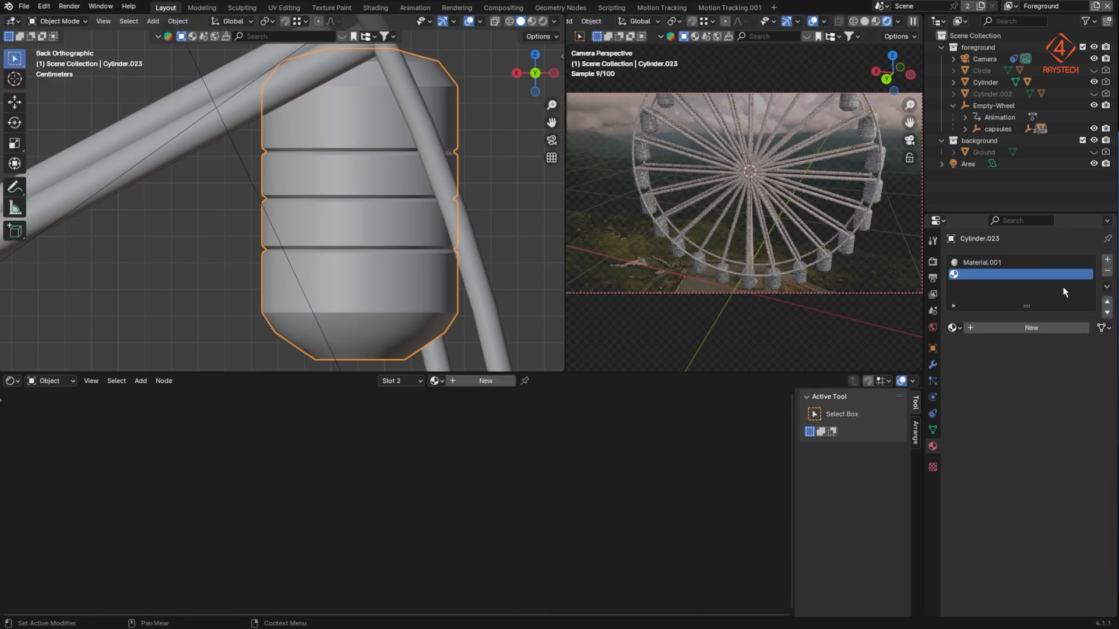
pyautogui.click(1016, 327)
pyautogui.click(1043, 380)
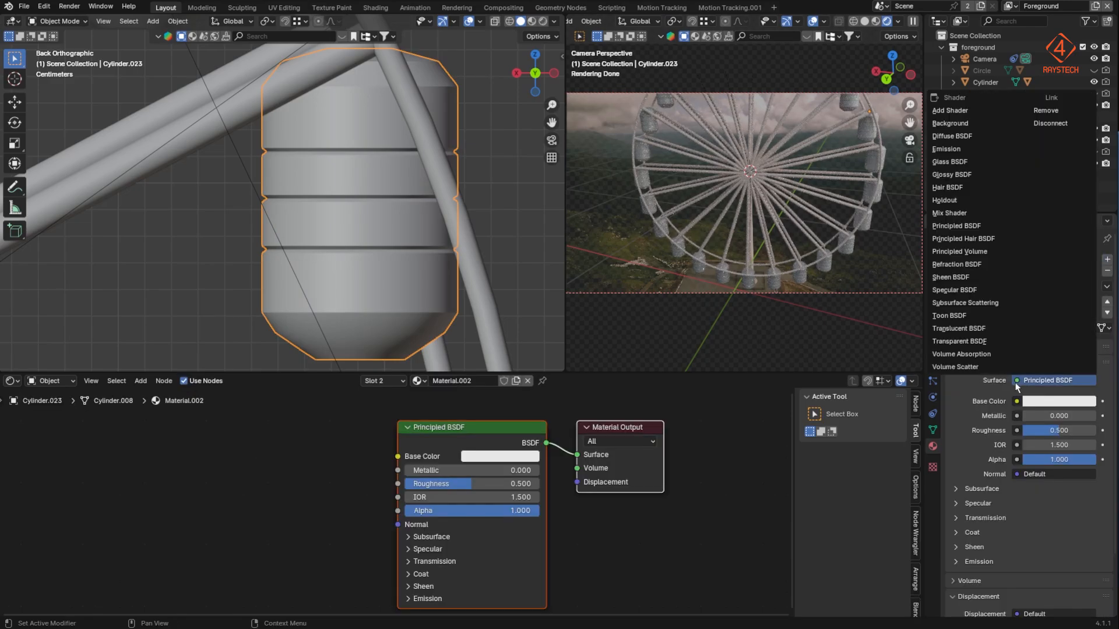
pyautogui.click(961, 162)
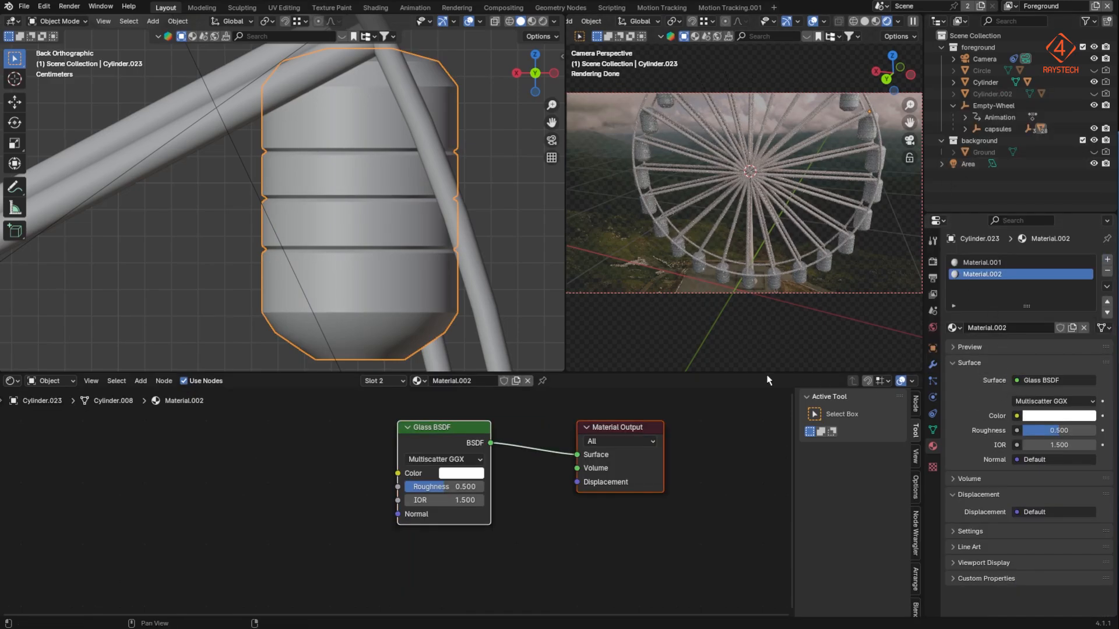
# Step: Select the capsule's three wide window bands as face loops and assign the glass material to them
pyautogui.press('Tab')
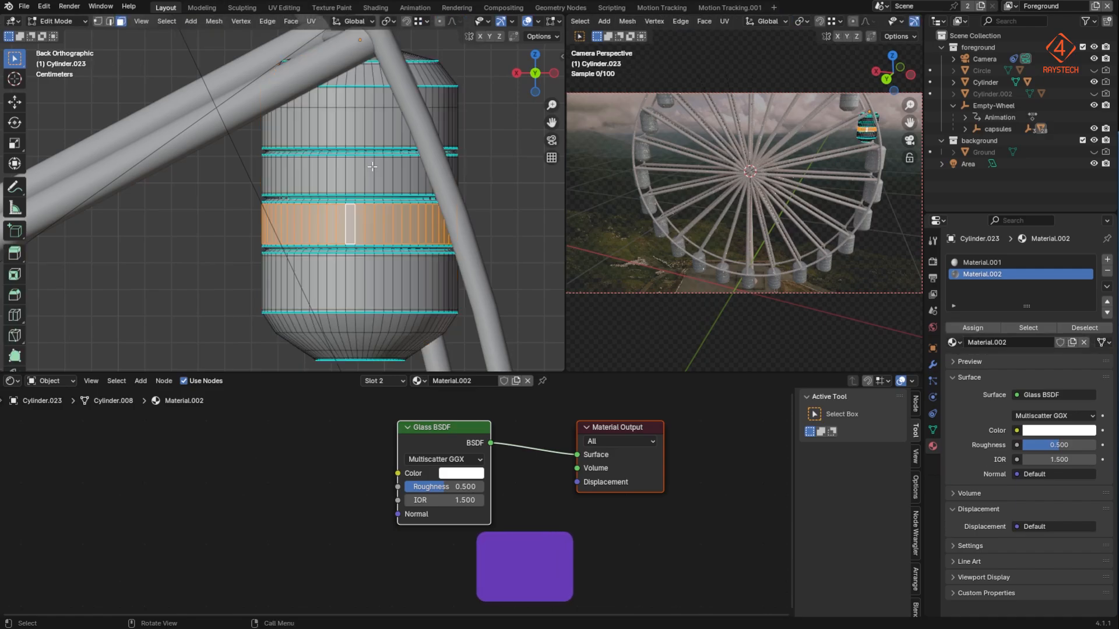
pyautogui.keyDown('alt'); pyautogui.click(358, 164); pyautogui.keyUp('alt')
pyautogui.keyDown('alt'); pyautogui.click(355, 167); pyautogui.keyUp('alt')
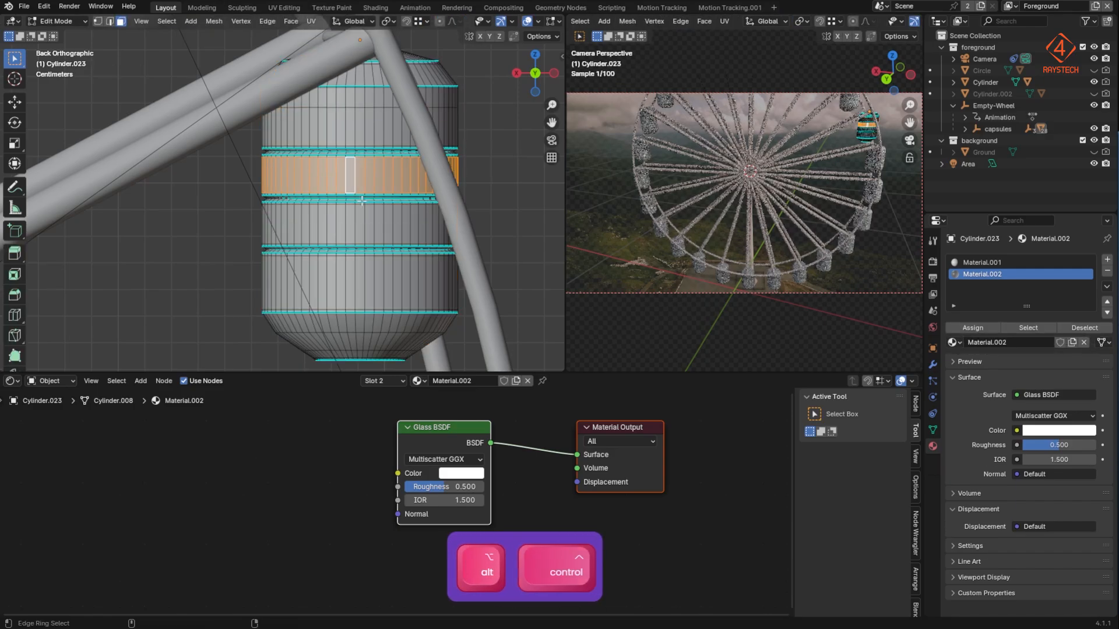
pyautogui.keyDown('alt'); pyautogui.click(355, 175); pyautogui.keyUp('alt')
pyautogui.keyDown('alt'); pyautogui.keyDown('shift'); pyautogui.click(354, 176); pyautogui.keyUp('shift'); pyautogui.keyUp('alt')
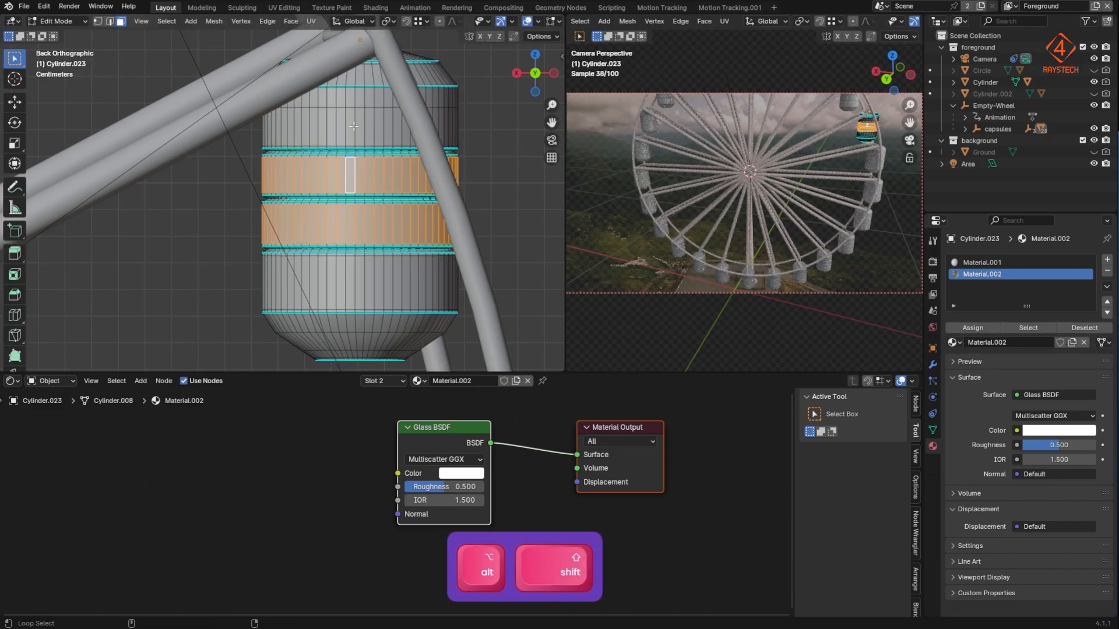
pyautogui.keyDown('alt'); pyautogui.keyDown('shift'); pyautogui.click(355, 127); pyautogui.keyUp('shift'); pyautogui.keyUp('alt')
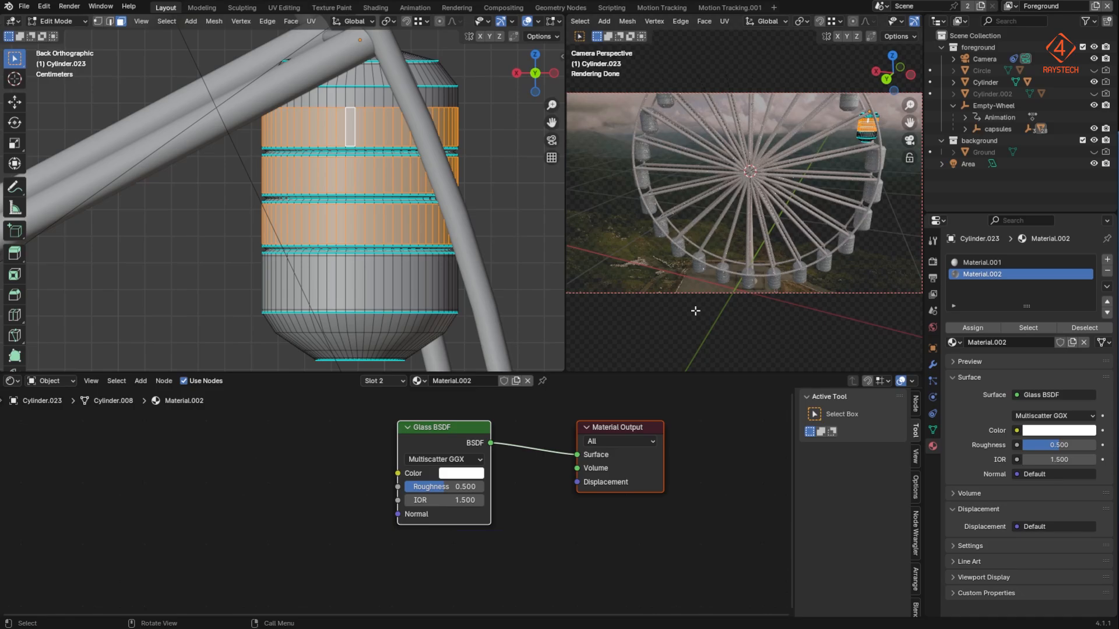
pyautogui.click(973, 327)
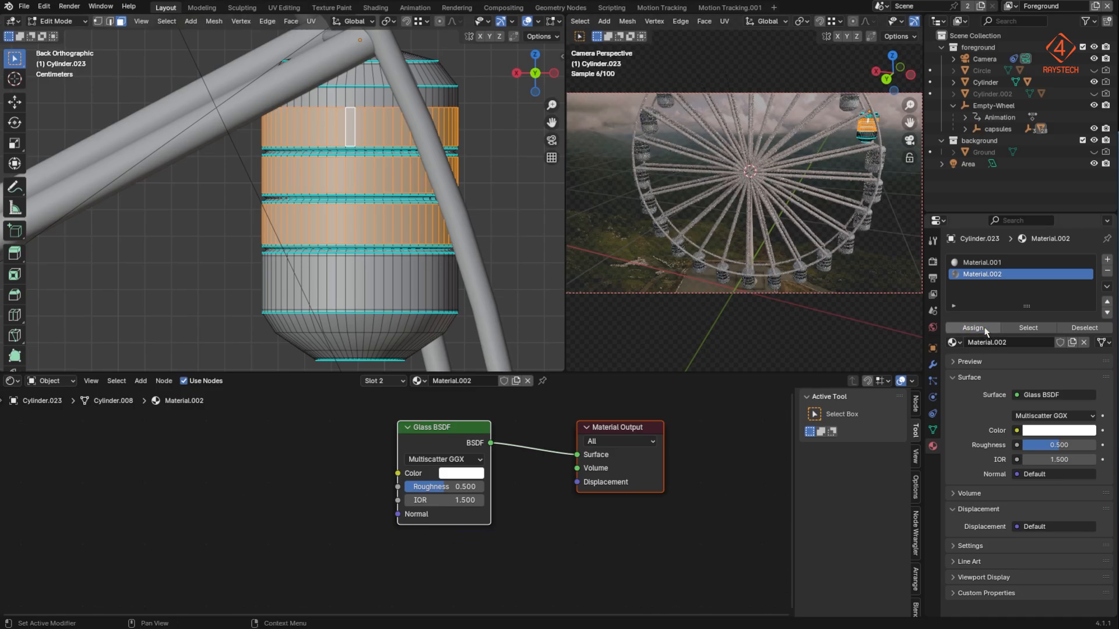
pyautogui.press('Tab')
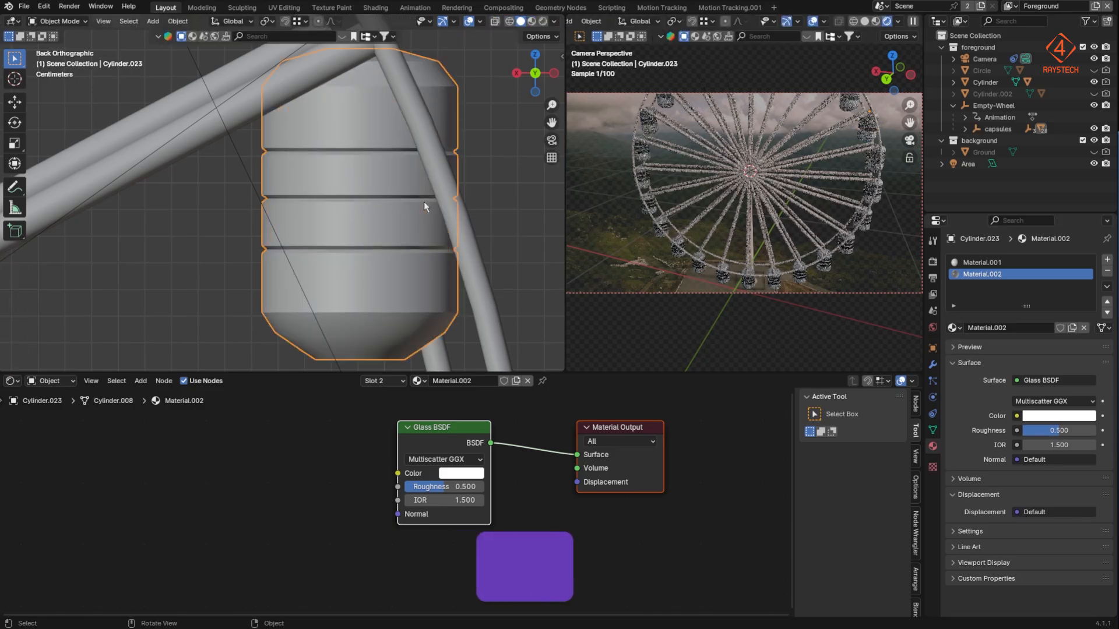
# Step: Tint the base color of the capsule's body material pale purple, with hue about 0.763 and saturation about 0.239
pyautogui.scroll(6, 717, 208)
pyautogui.scroll(3, 778, 158)
pyautogui.moveTo(717, 208)
pyautogui.keyDown('shift'); pyautogui.mouseDown(button='middle')
pyautogui.moveTo(778, 157)
pyautogui.moveTo(724, 212)
pyautogui.mouseUp(button='middle'); pyautogui.keyUp('shift')
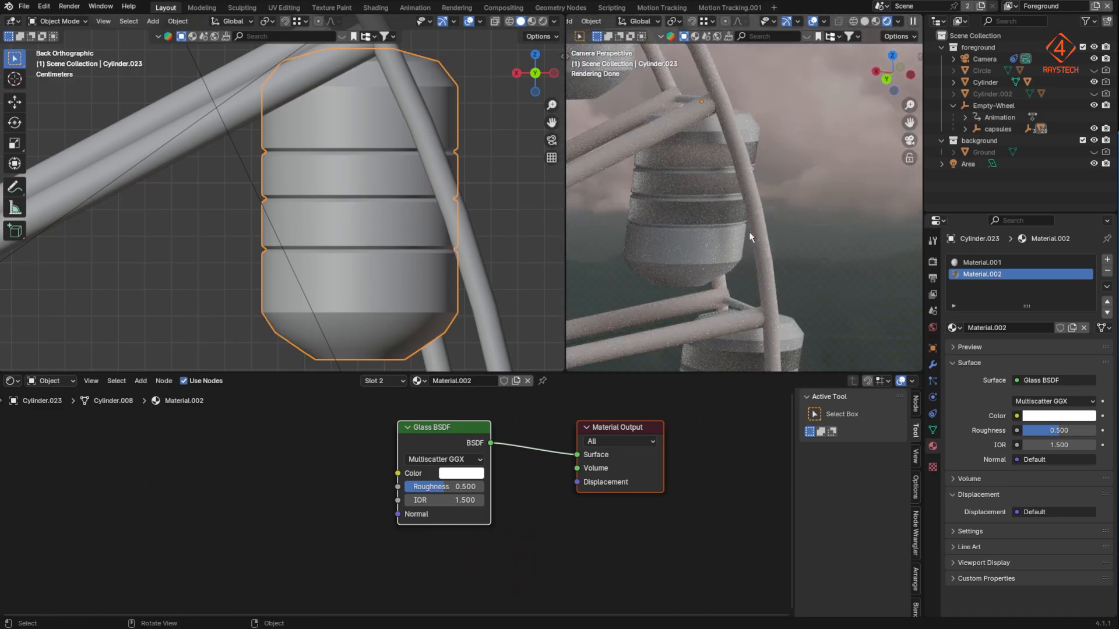
pyautogui.scroll(-8, 750, 238)
pyautogui.keyDown('shift'); pyautogui.moveTo(751, 238); pyautogui.dragTo(767, 258, button='middle'); pyautogui.keyUp('shift')
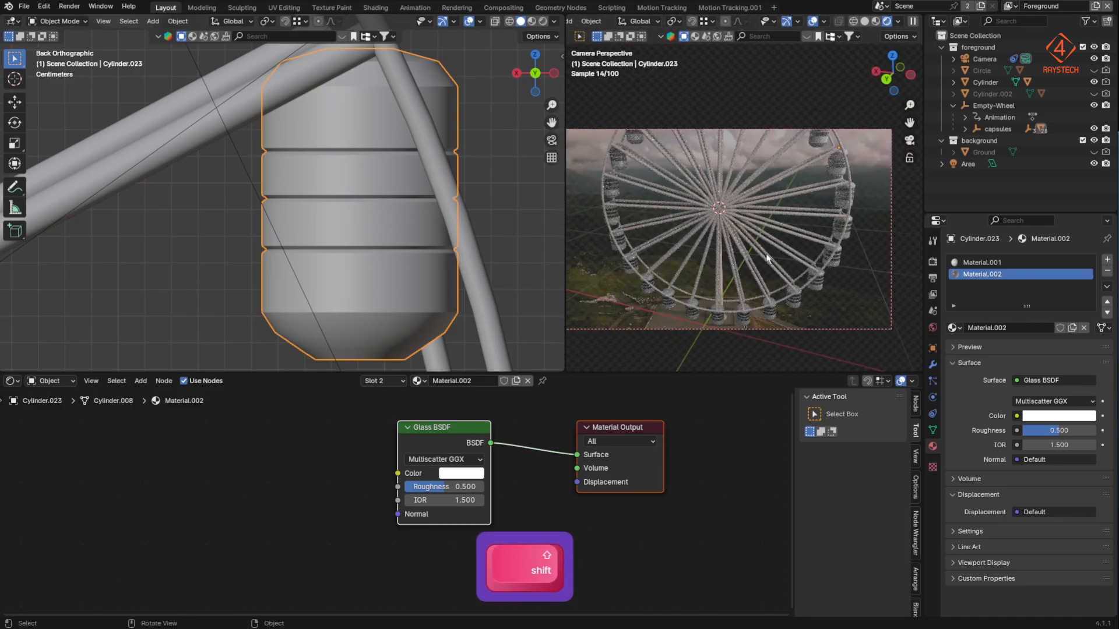
pyautogui.click(991, 262)
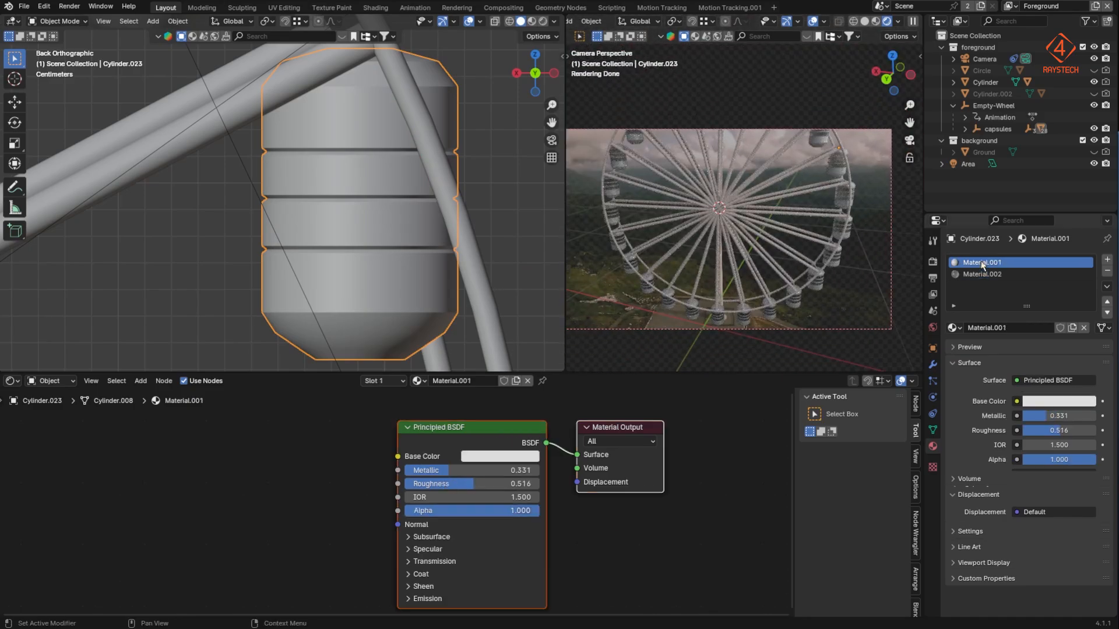
pyautogui.click(1059, 402)
pyautogui.click(1028, 273)
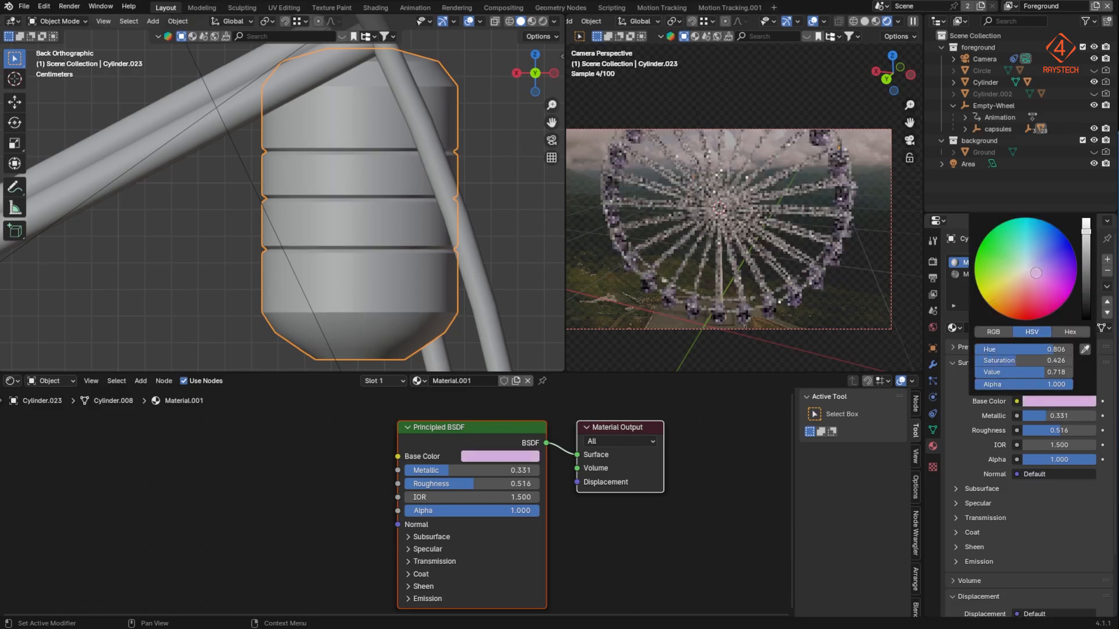
pyautogui.moveTo(1032, 272); pyautogui.dragTo(1031, 271)
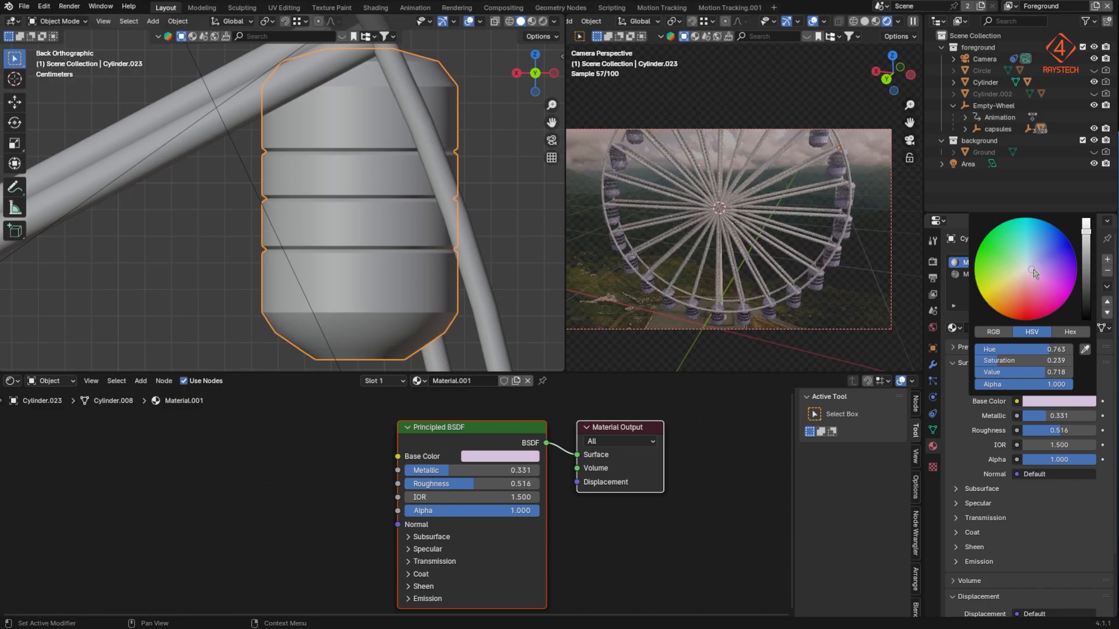
# Step: Add a third capsule material with emission strength 1 and assign it to the narrow face band just above the upper window band
pyautogui.press('Tab')
pyautogui.click(1107, 259)
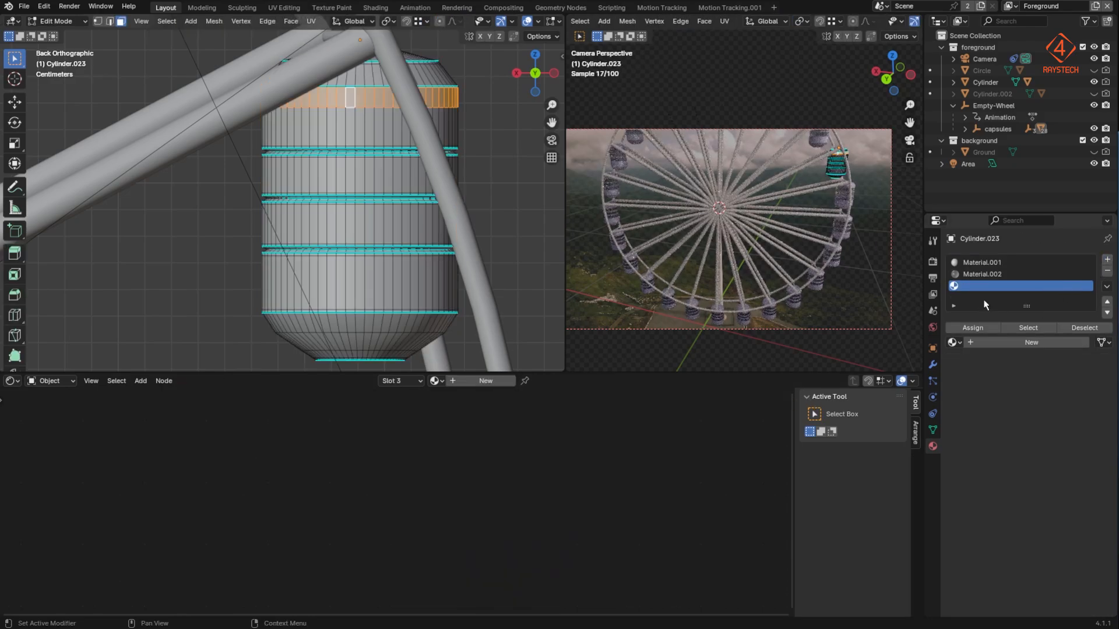
pyautogui.click(982, 343)
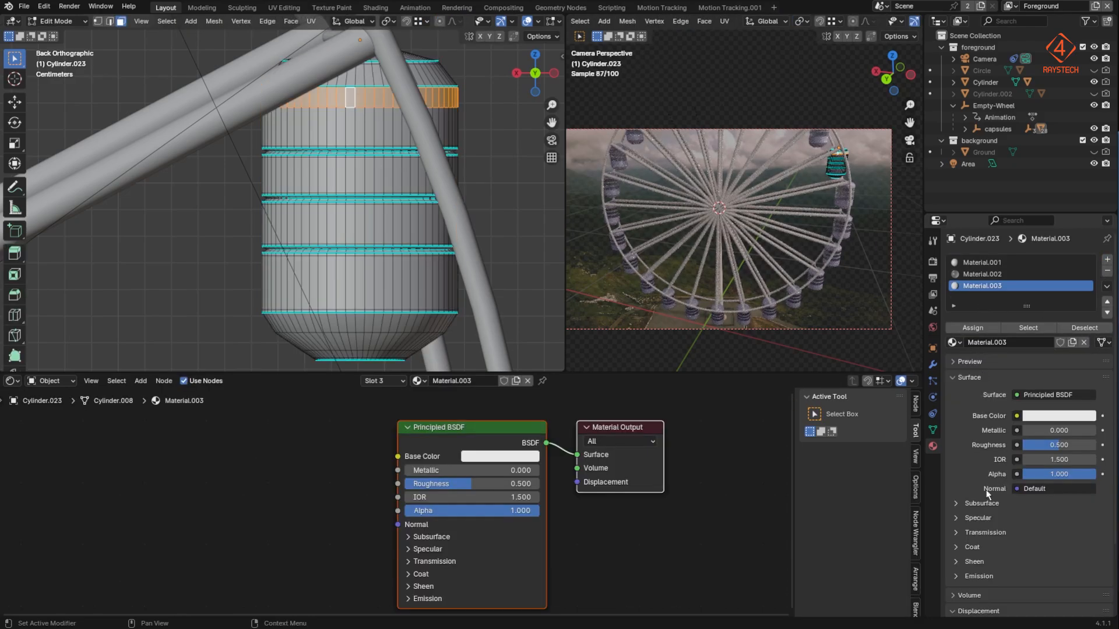
pyautogui.click(955, 576)
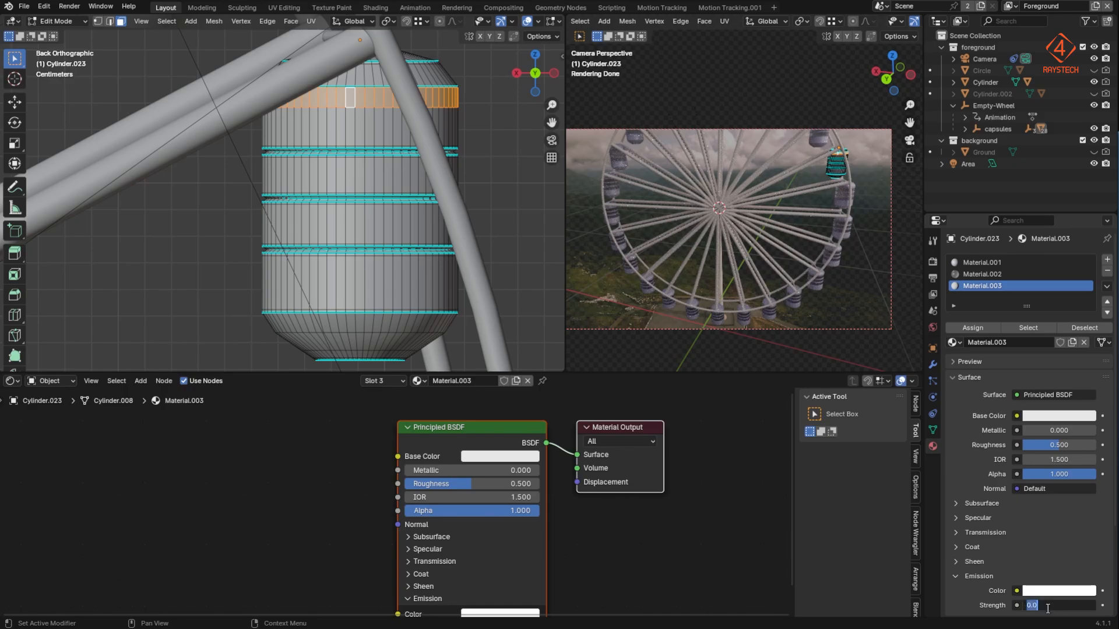
pyautogui.write('1')
pyautogui.press('Return')
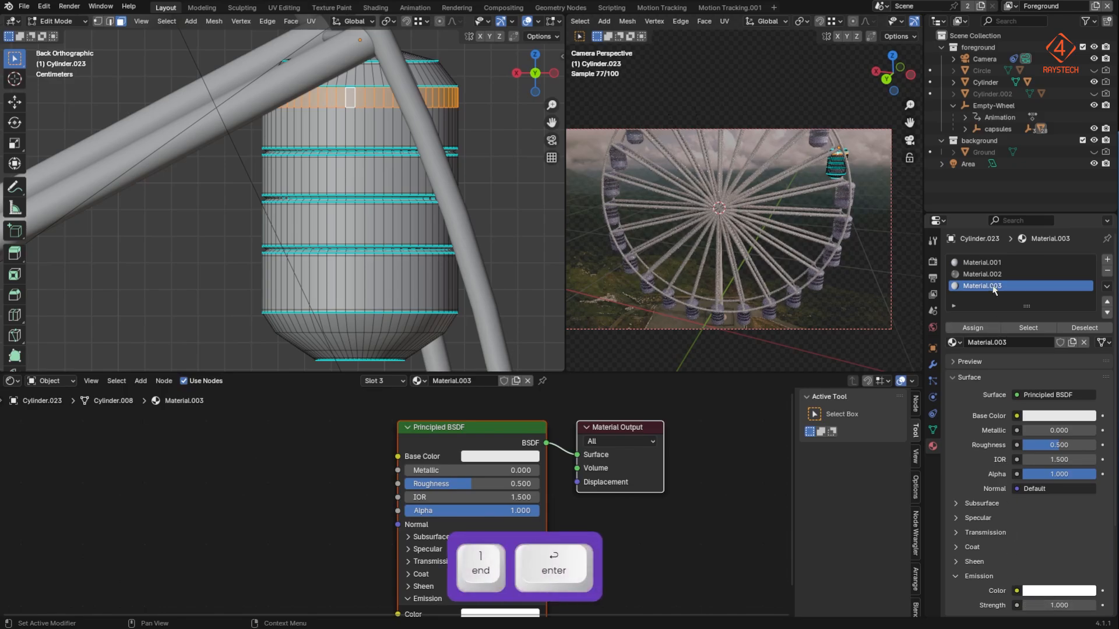
pyautogui.click(974, 328)
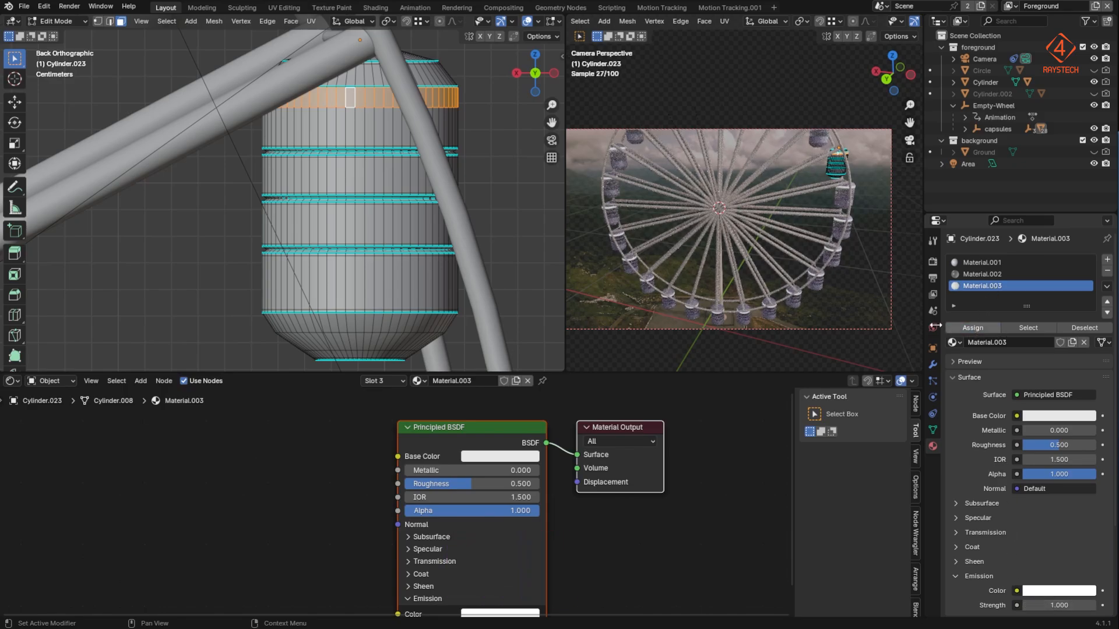
pyautogui.press('Tab')
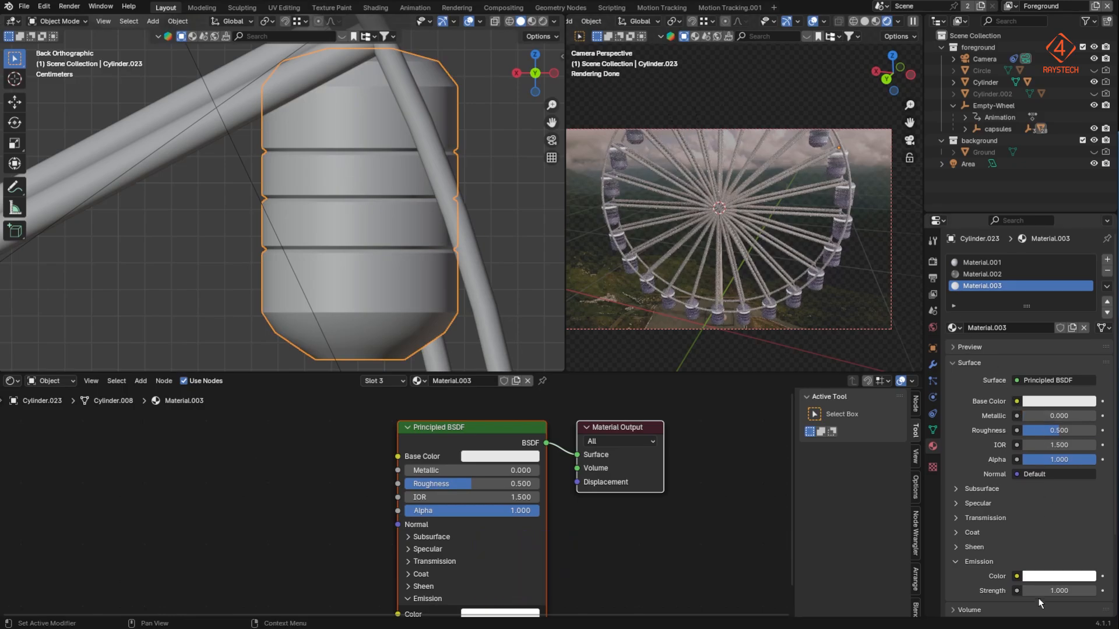
# Step: Set the band material's emission color to saturated magenta with hue about 0.892 and its emission strength to 5
pyautogui.click(1054, 576)
pyautogui.moveTo(1036, 445); pyautogui.dragTo(1071, 469)
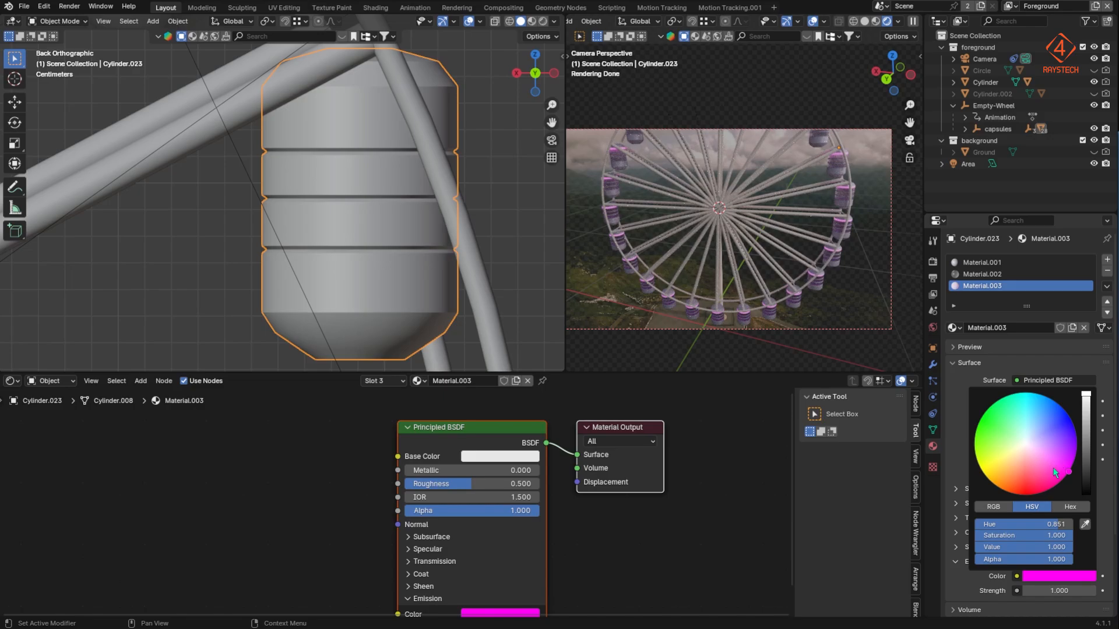
pyautogui.moveTo(1054, 468); pyautogui.dragTo(1064, 479)
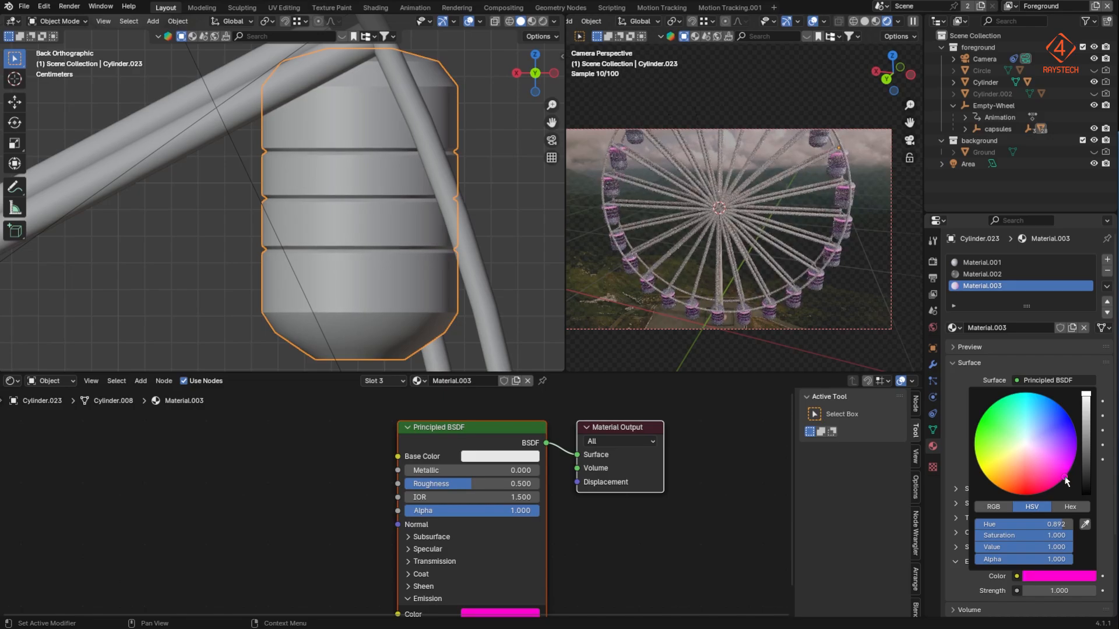
pyautogui.write('5')
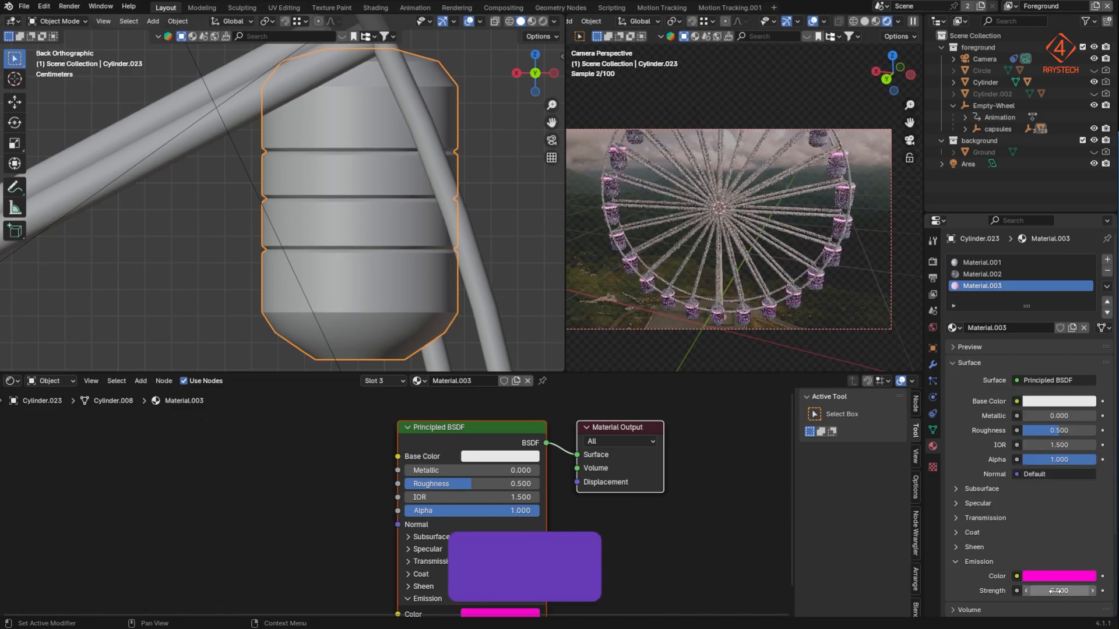
pyautogui.press('Return')
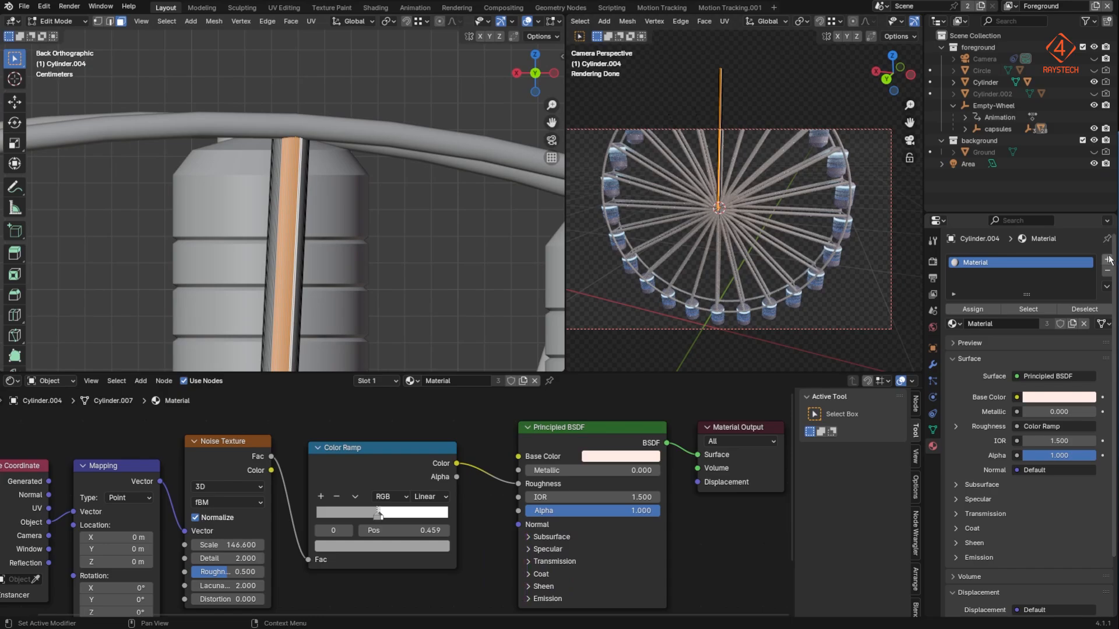
# Step: Add the emissive Material.003 to the spoke in a second slot and assign it to the selected lengthwise strip of faces
pyautogui.click(1108, 260)
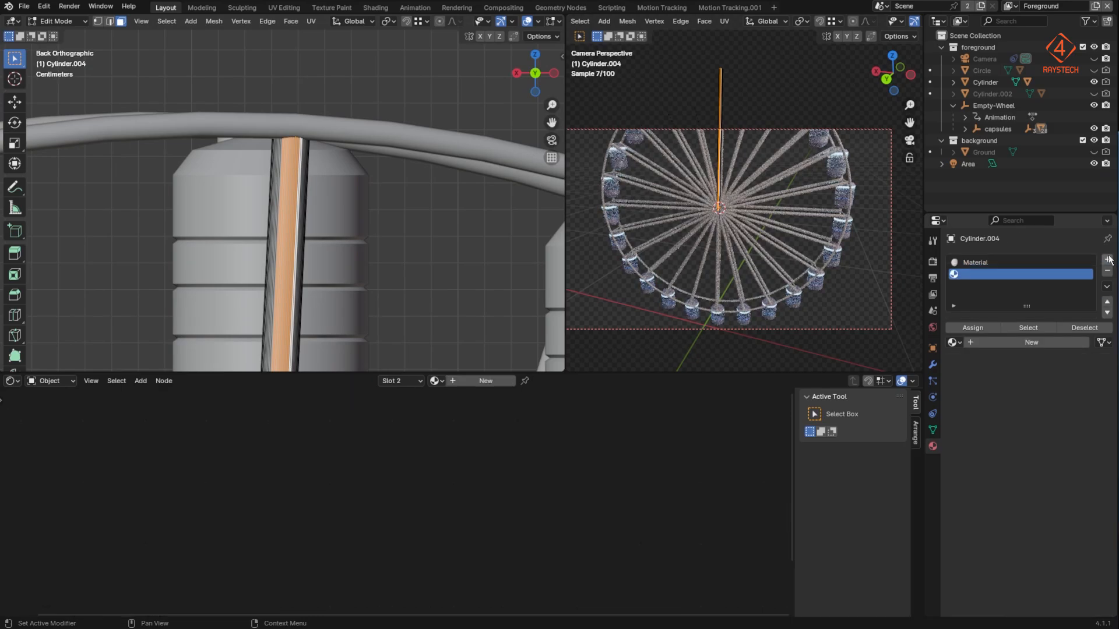
pyautogui.click(955, 343)
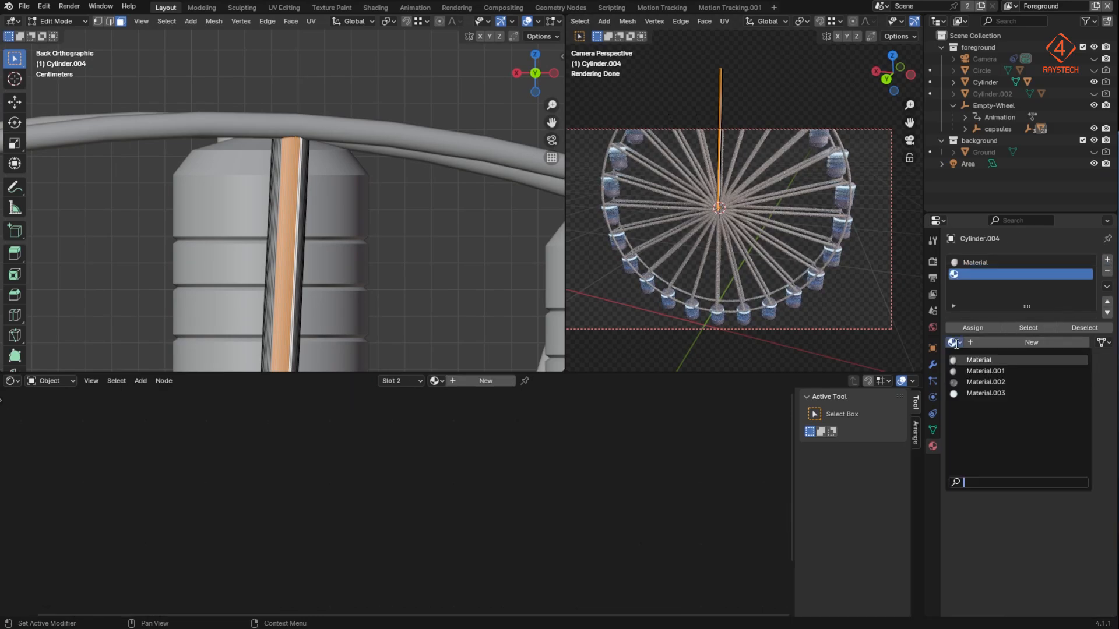
pyautogui.click(975, 394)
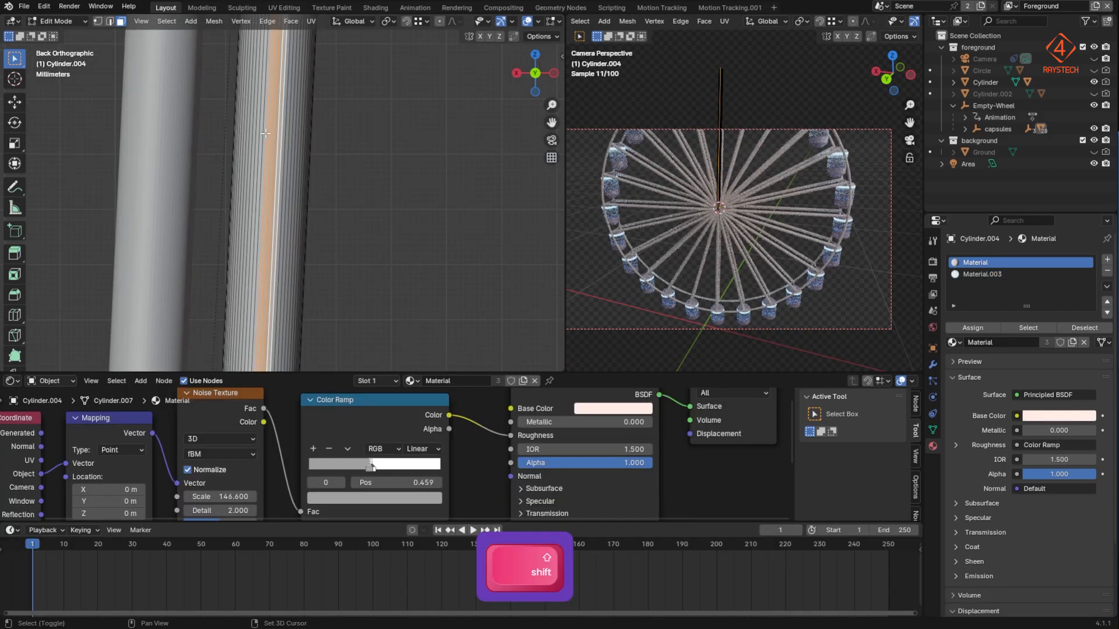
pyautogui.click(983, 274)
pyautogui.click(958, 330)
pyautogui.press('Tab')
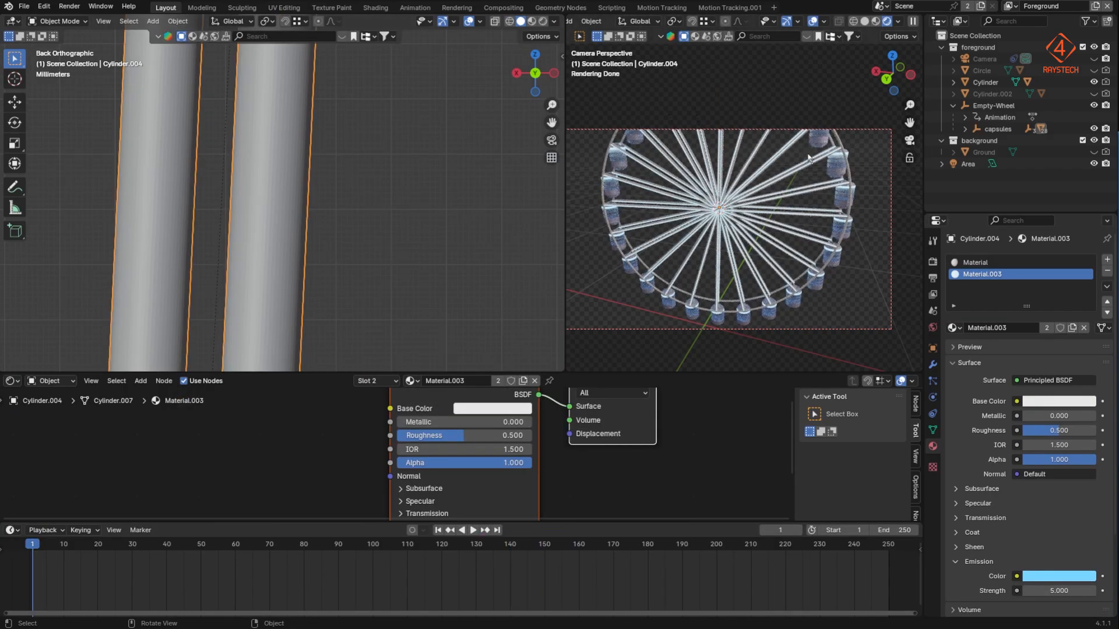
# Step: Examine the emissive strips on the spokes and capsules up close from several angles in the rendered view
pyautogui.moveTo(797, 201)
pyautogui.mouseDown(button='middle')
pyautogui.moveTo(745, 199)
pyautogui.moveTo(779, 194)
pyautogui.mouseUp(button='middle')
pyautogui.scroll(5, 752, 204)
pyautogui.scroll(4, 834, 285)
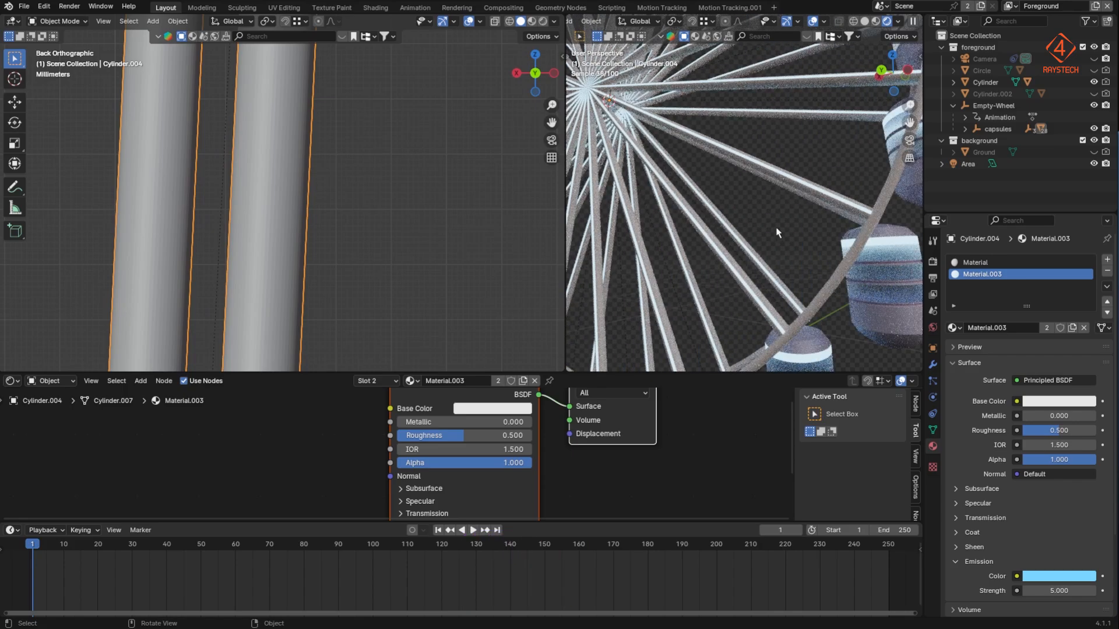
pyautogui.press('KP_0')
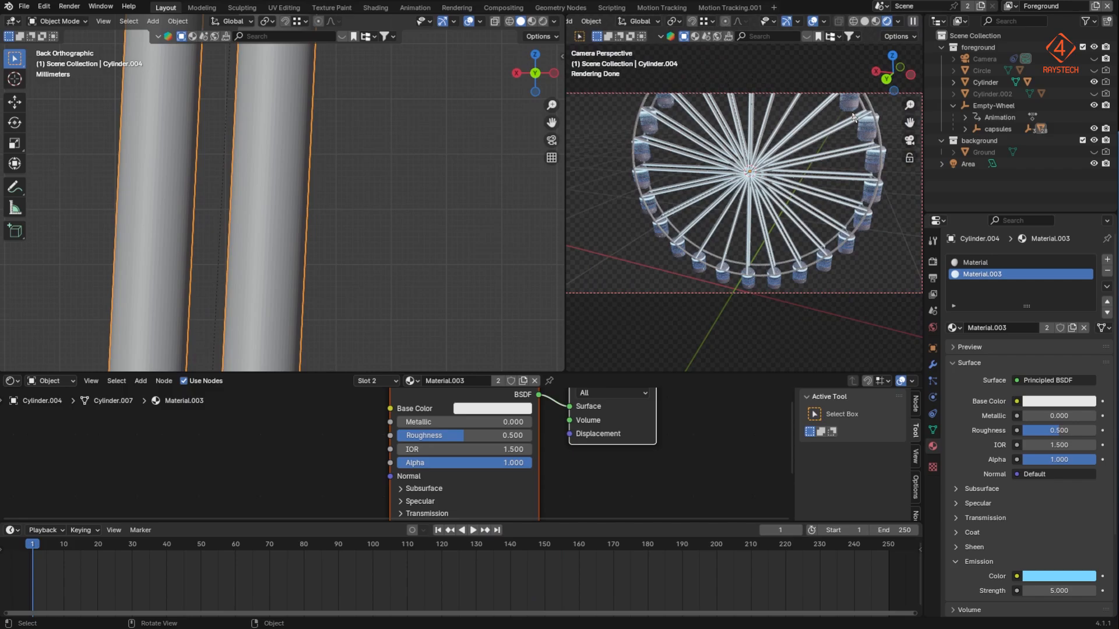
pyautogui.moveTo(849, 180); pyautogui.dragTo(793, 182, button='middle')
pyautogui.scroll(4, 875, 181)
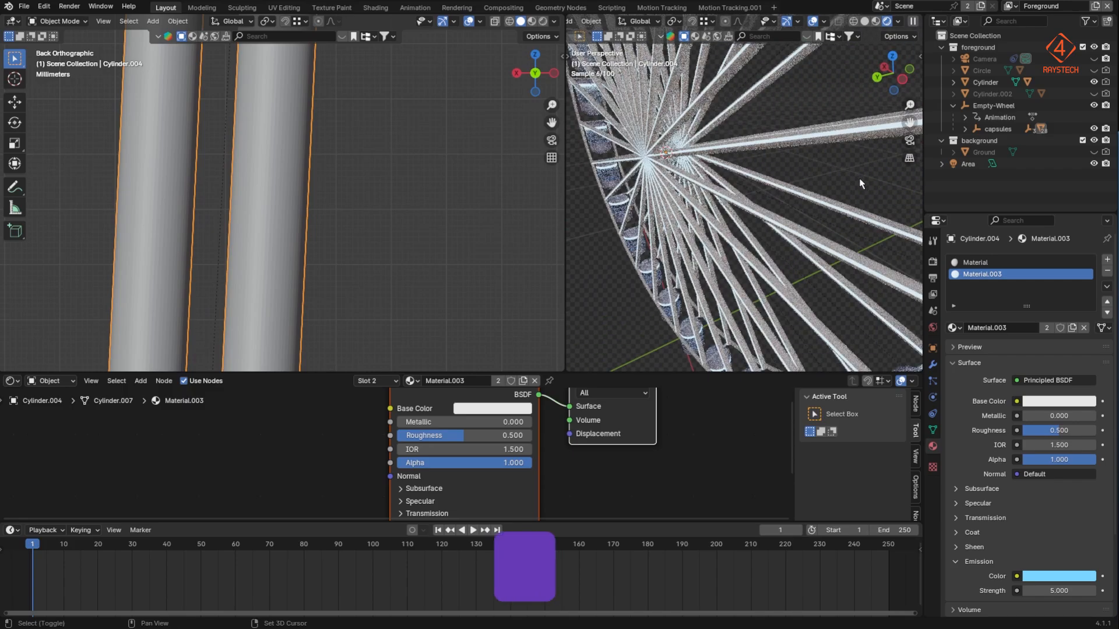
pyautogui.keyDown('shift'); pyautogui.moveTo(862, 181); pyautogui.dragTo(740, 257, button='middle'); pyautogui.keyUp('shift')
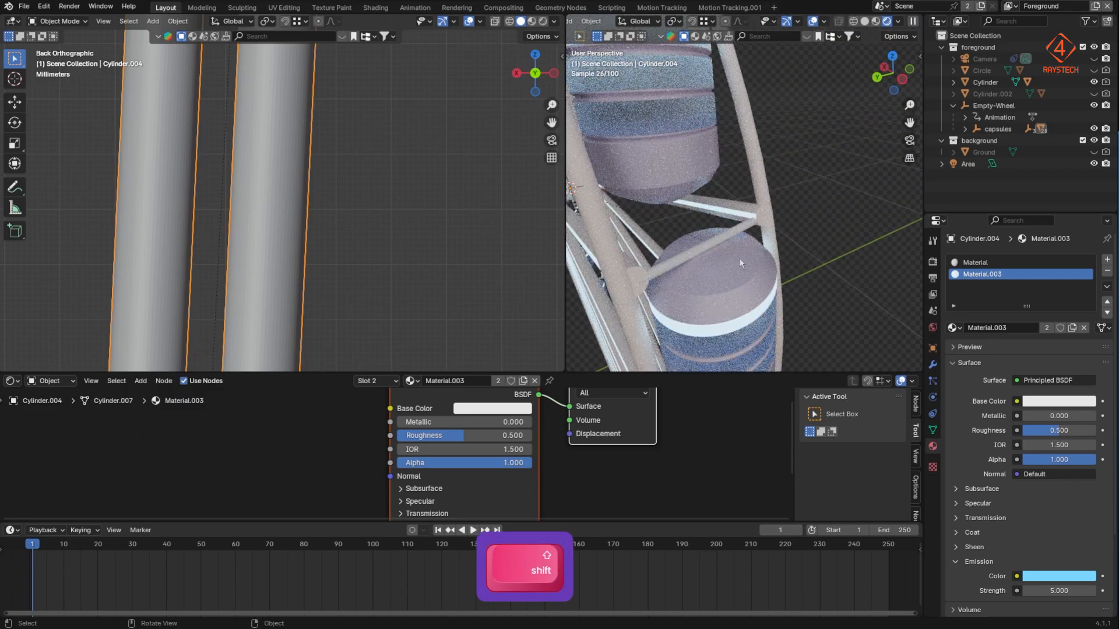
# Step: Return to a wider view of the spokes and save the project file
pyautogui.click(721, 241)
pyautogui.scroll(-8, 354, 226)
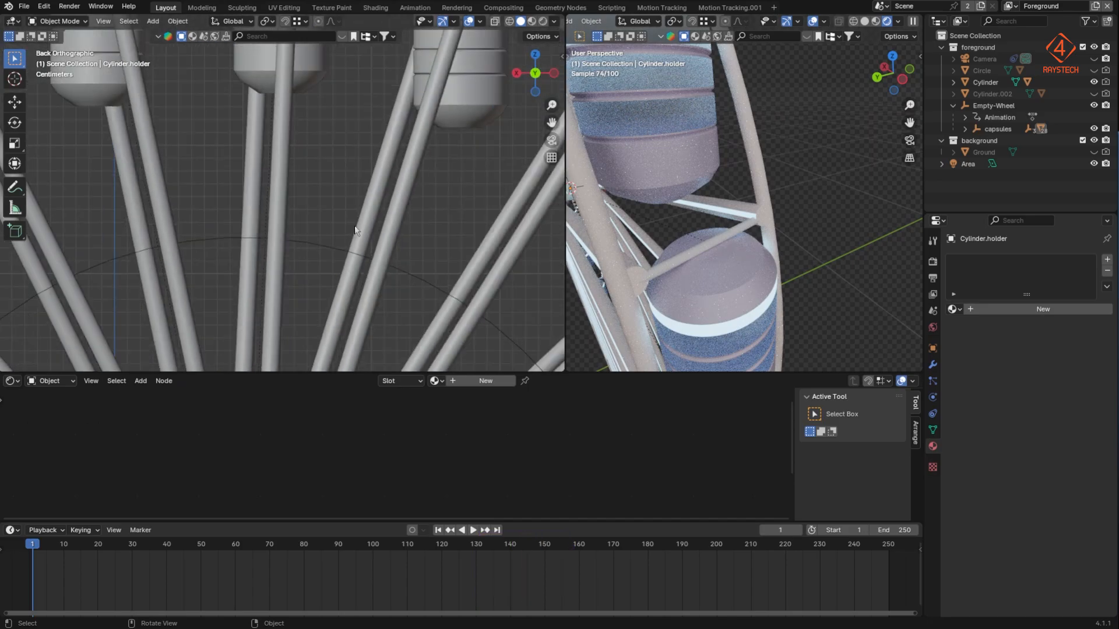
pyautogui.hotkey('ctrl', 's')
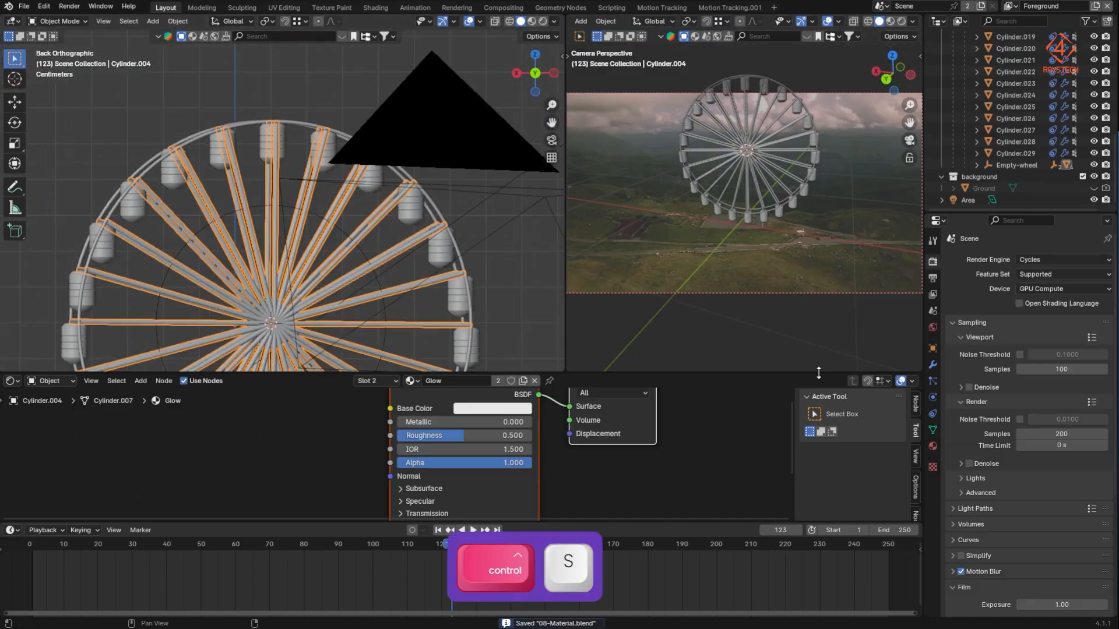
# Step: Unhide and select the Ground plane, and open its object visibility settings containing the Shadow Catcher mask
pyautogui.click(1094, 188)
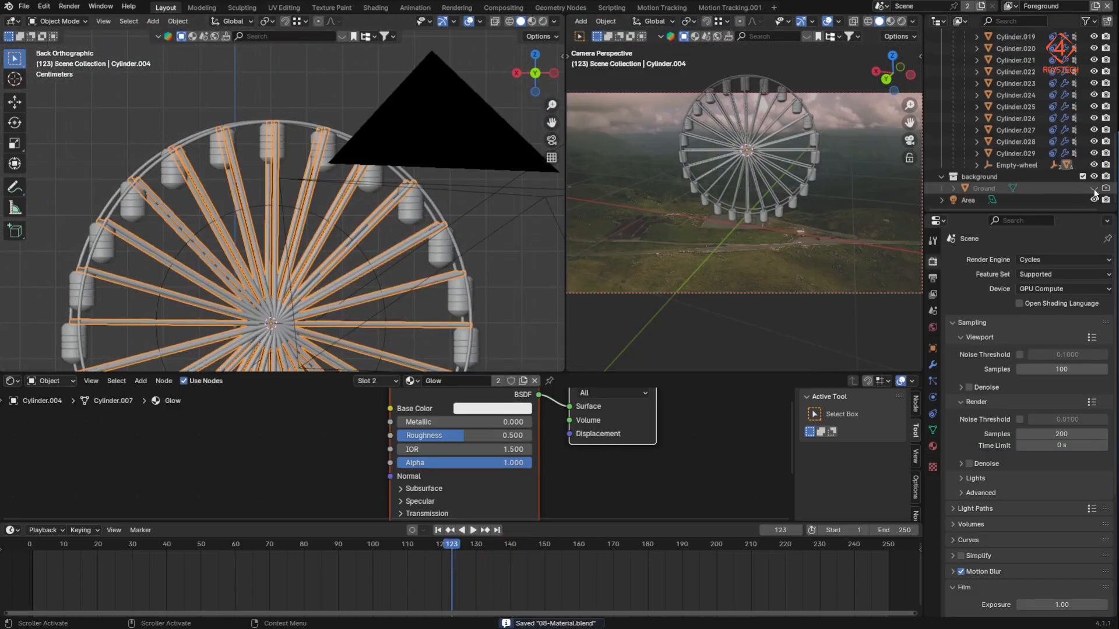
pyautogui.click(761, 240)
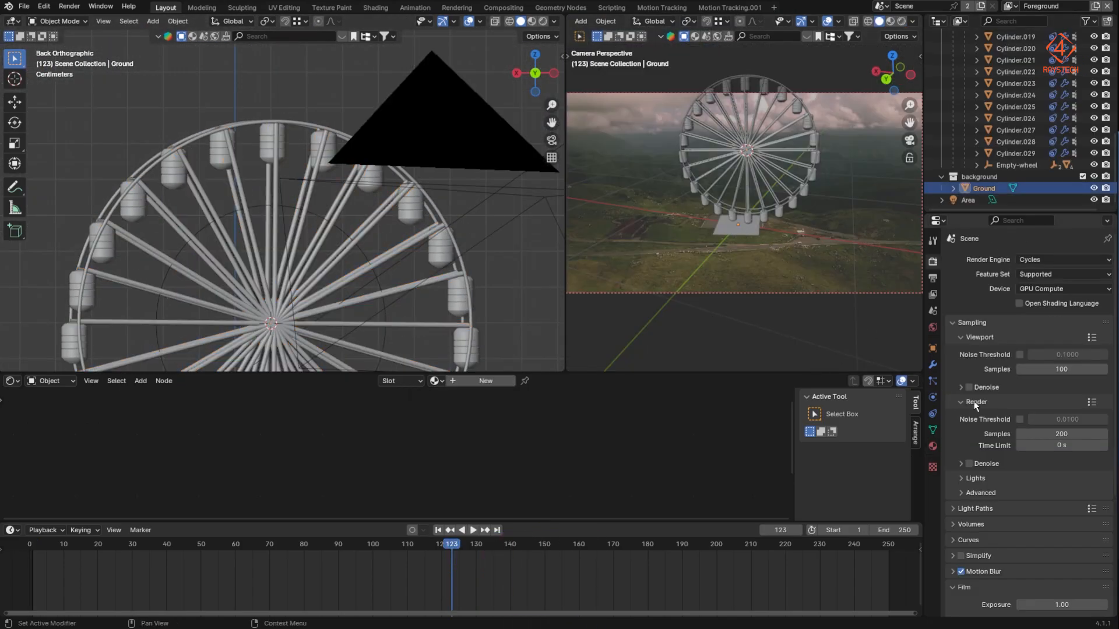
pyautogui.click(837, 22)
pyautogui.click(843, 25)
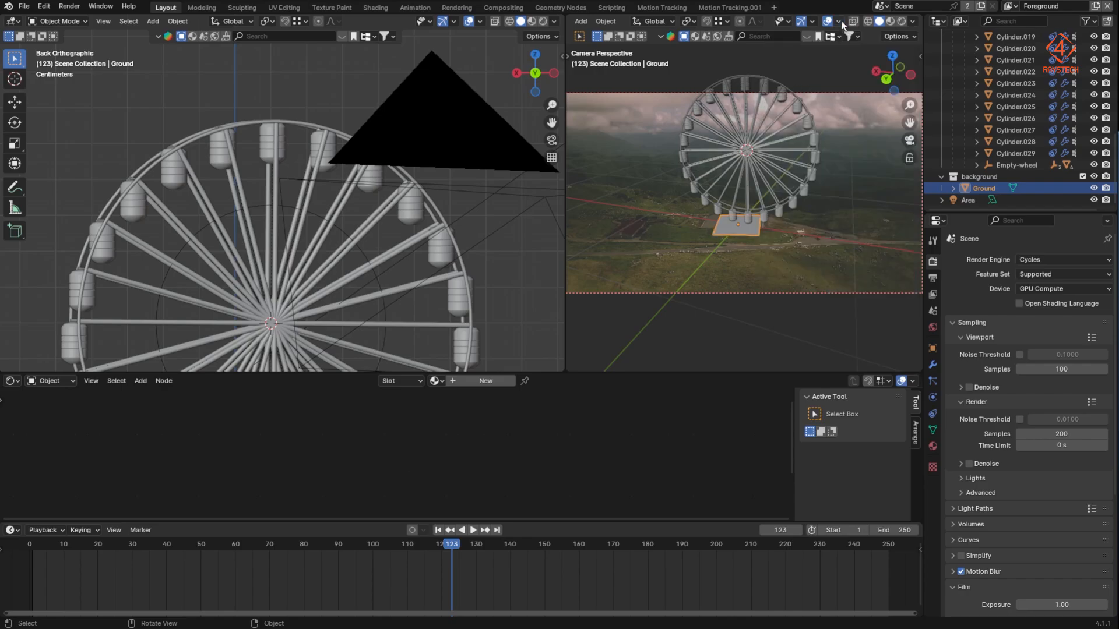
pyautogui.click(933, 348)
pyautogui.scroll(-10, 1040, 494)
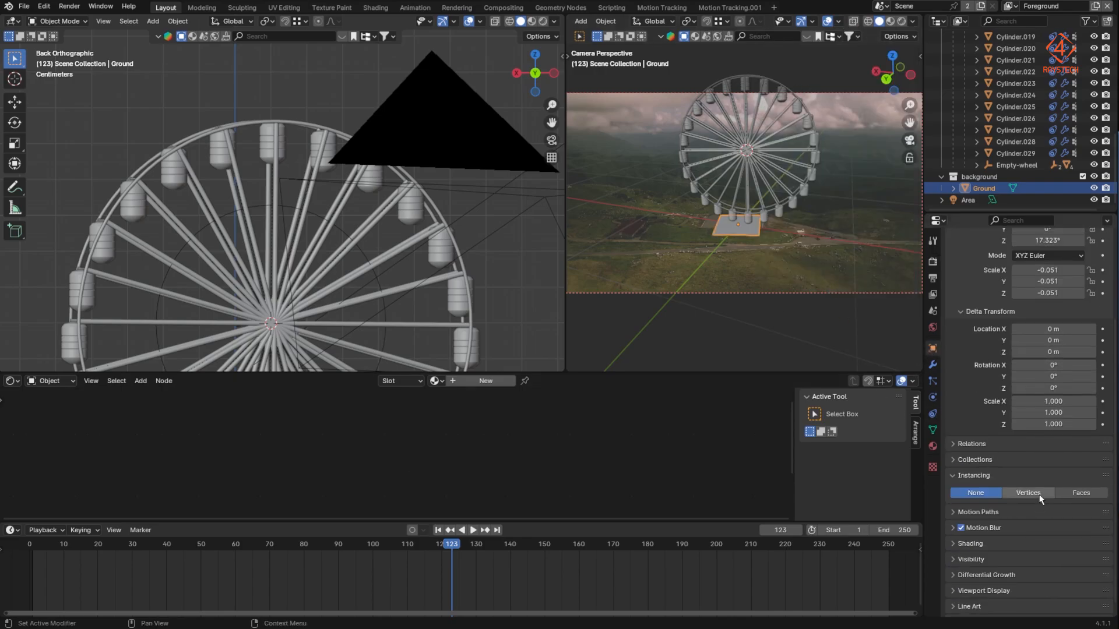
pyautogui.scroll(-1, 1077, 511)
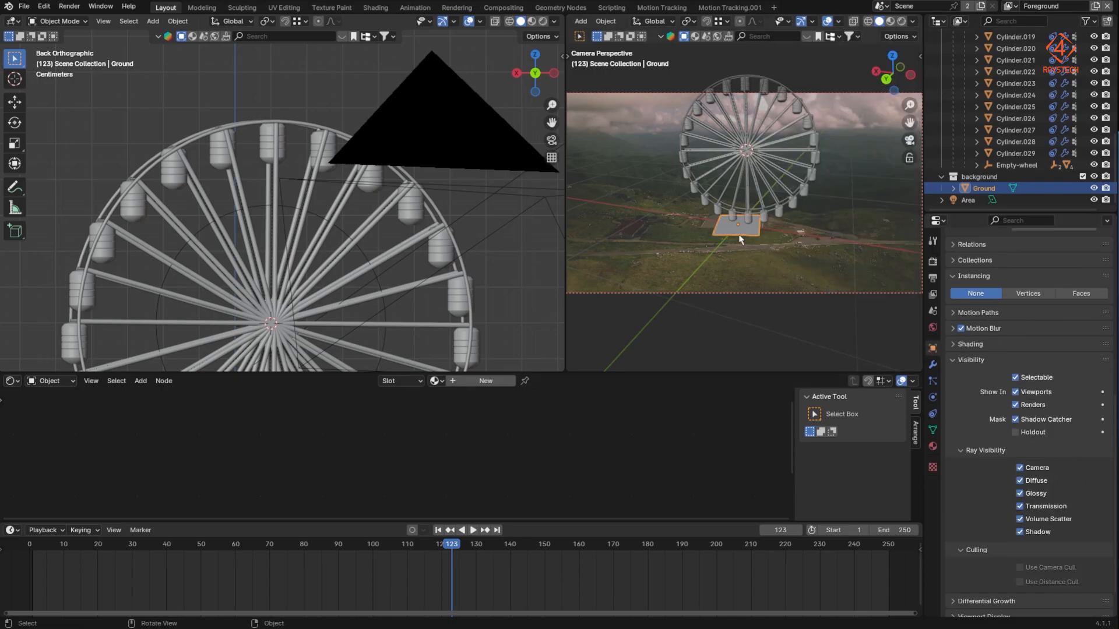
# Step: Scale up the Ground plane to extend well beyond the area under the wheel and preview it rendered
pyautogui.press('s')
pyautogui.click(778, 240)
pyautogui.scroll(2, 784, 251)
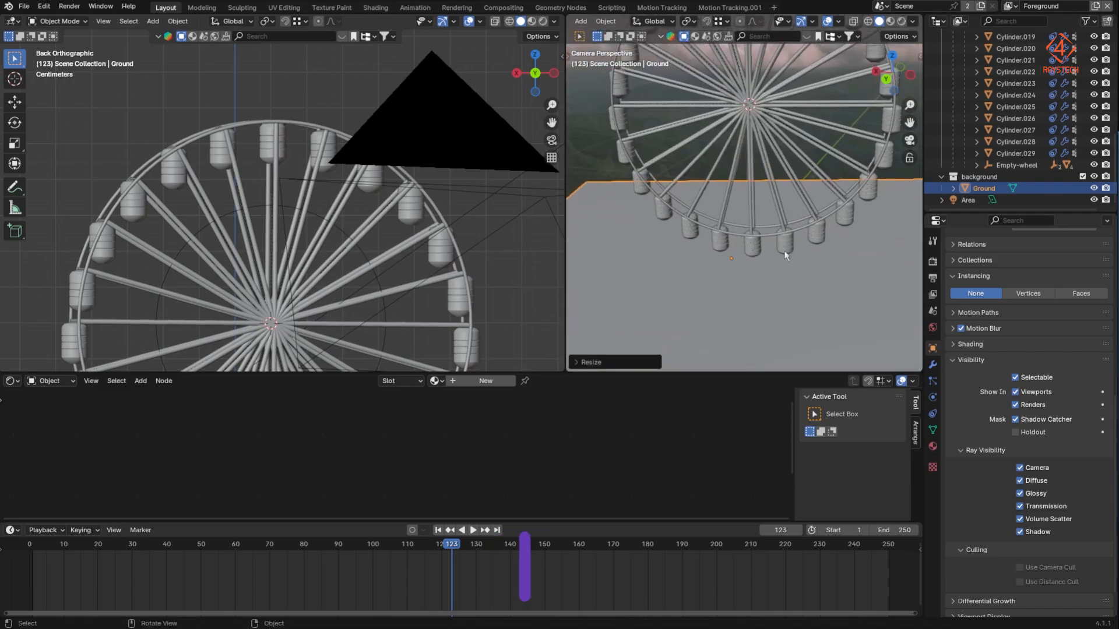
pyautogui.click(902, 23)
pyautogui.scroll(2, 774, 288)
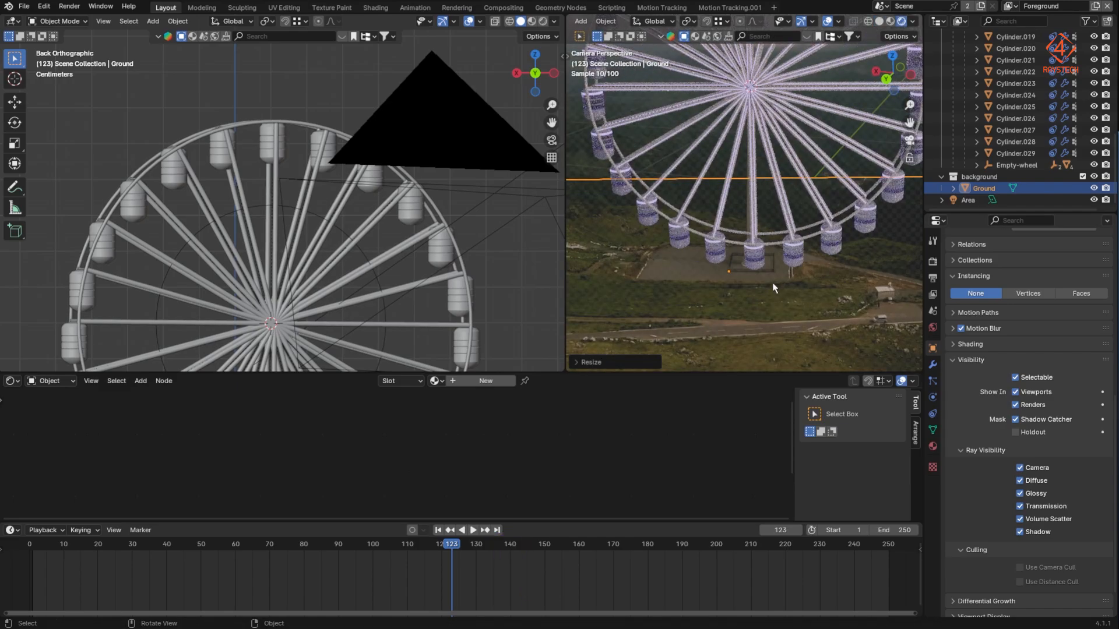
# Step: Set the World background strength to 0
pyautogui.click(934, 328)
pyautogui.write('0')
pyautogui.press('Return')
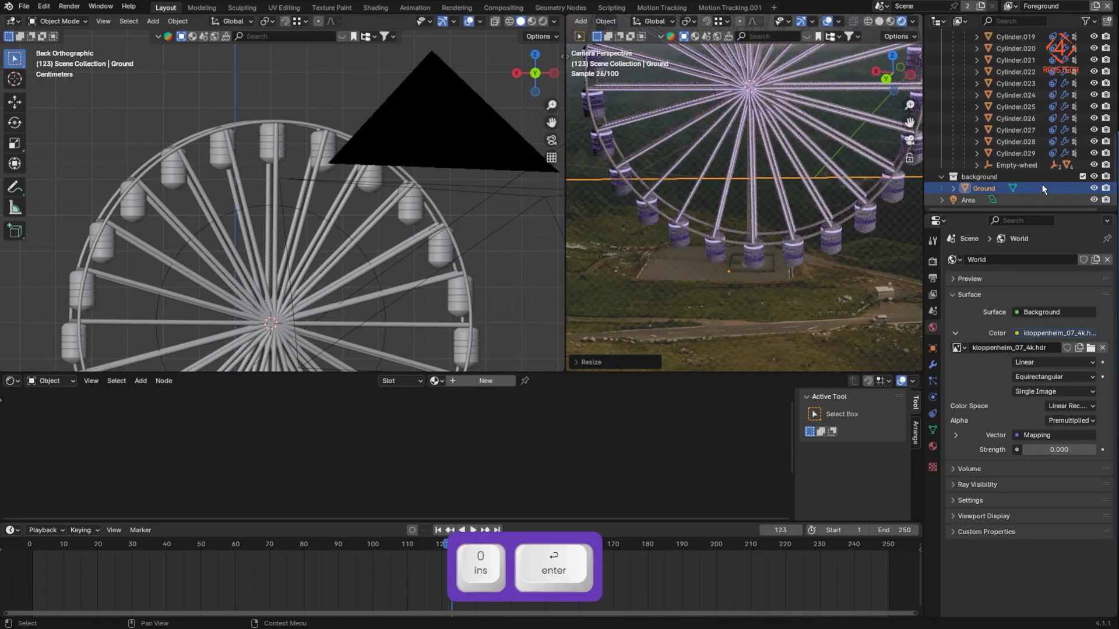
# Step: Hide and show the Area light to compare its effect on the rendered wheel
pyautogui.scroll(10, 1038, 166)
pyautogui.click(952, 107)
pyautogui.click(1095, 141)
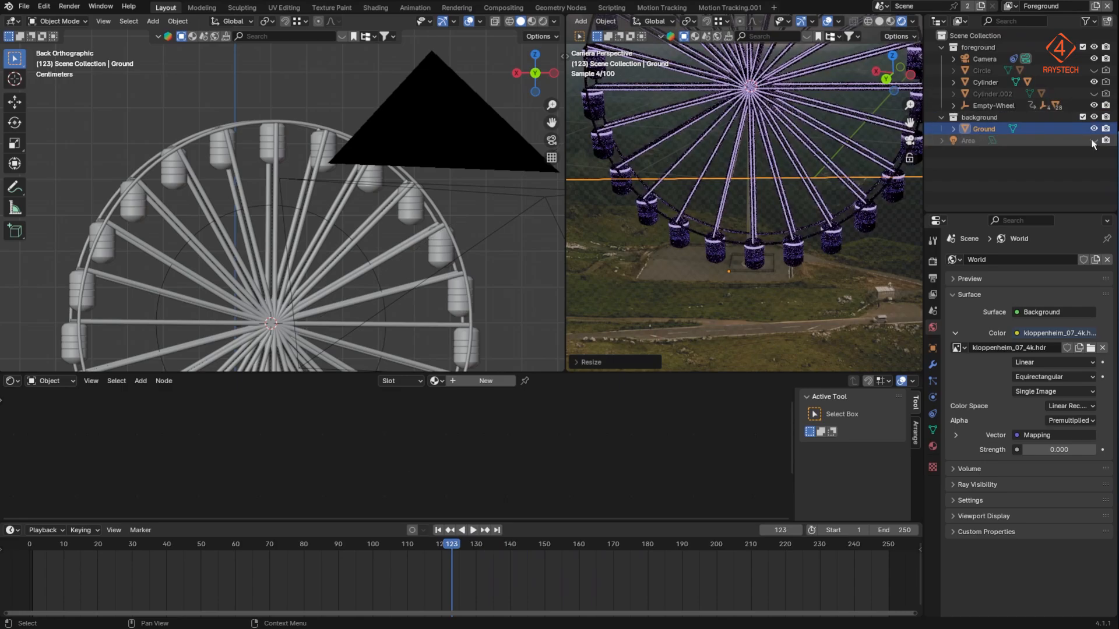
pyautogui.click(1095, 141)
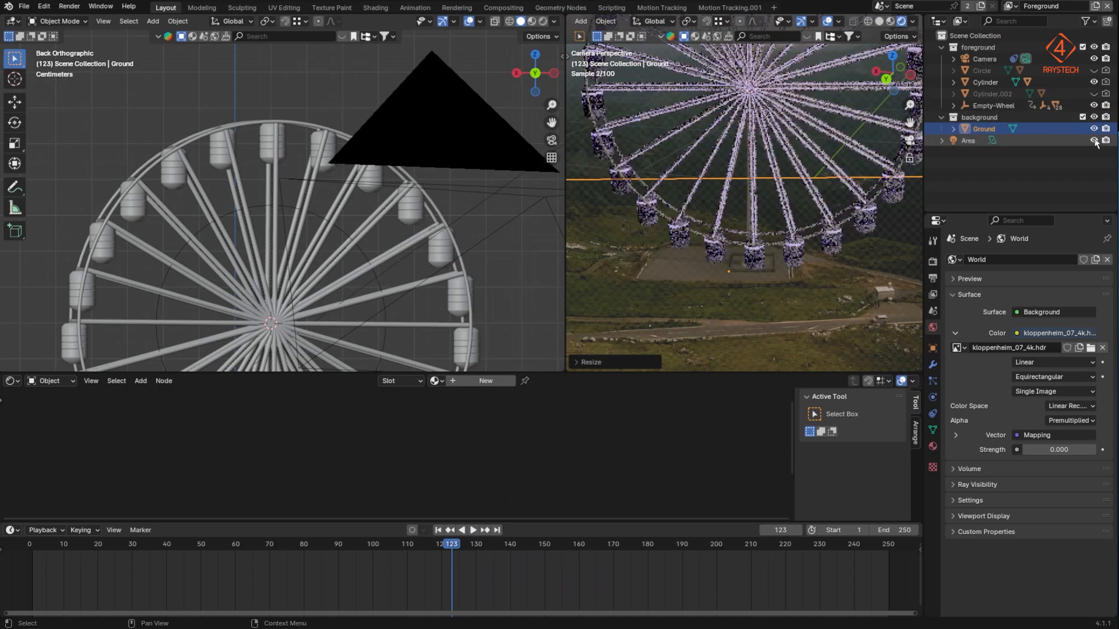
# Step: Move the Ground plane and Area light into the foreground collection and delete the background collection
pyautogui.moveTo(991, 130); pyautogui.dragTo(984, 46)
pyautogui.rightClick(989, 142)
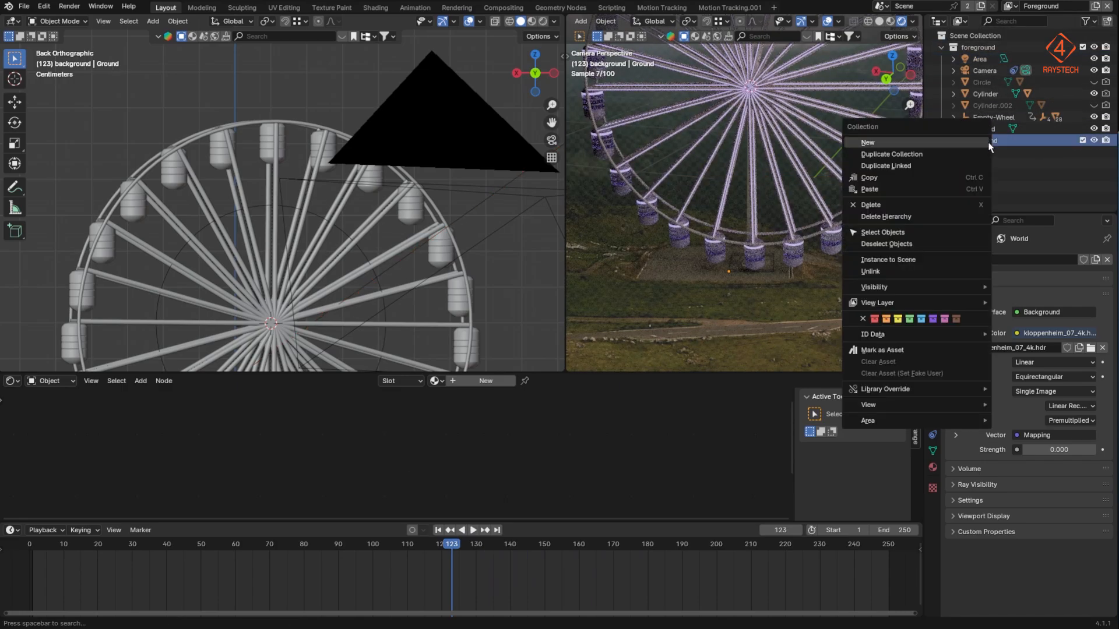
pyautogui.click(963, 210)
# Step: Compare the wheel with the Area light off and on again, and check the World settings
pyautogui.click(1094, 58)
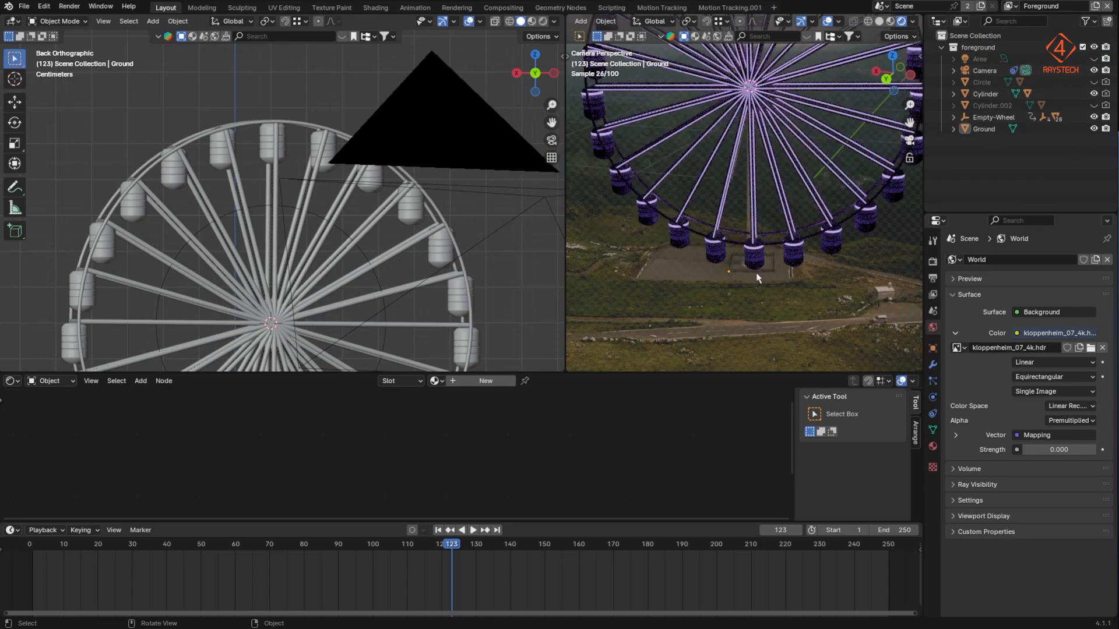
pyautogui.click(1094, 58)
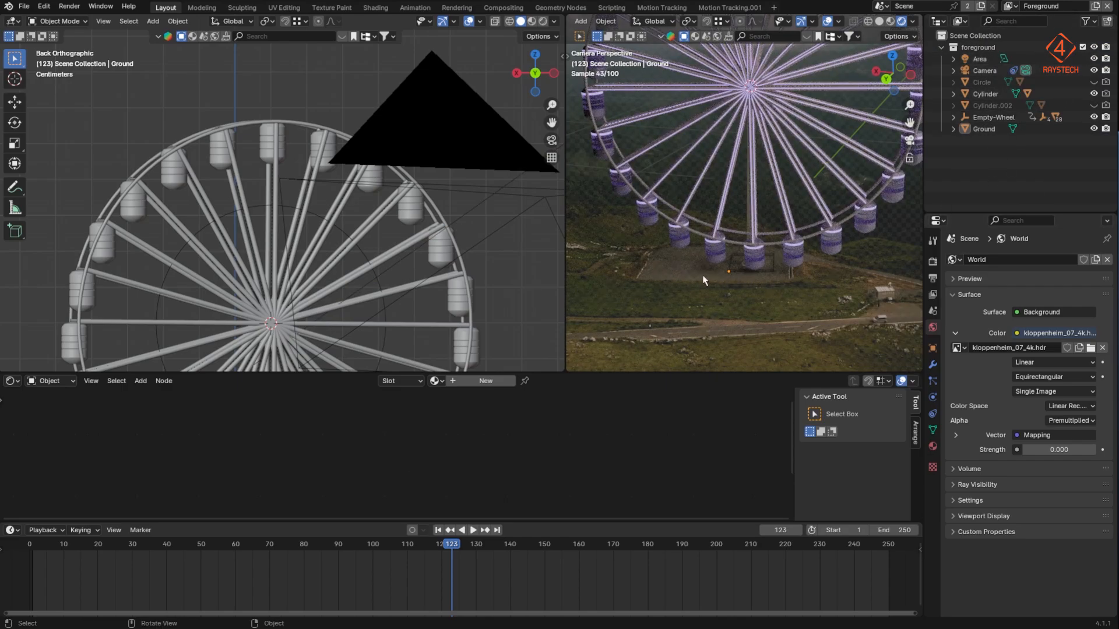
pyautogui.click(935, 243)
pyautogui.click(933, 327)
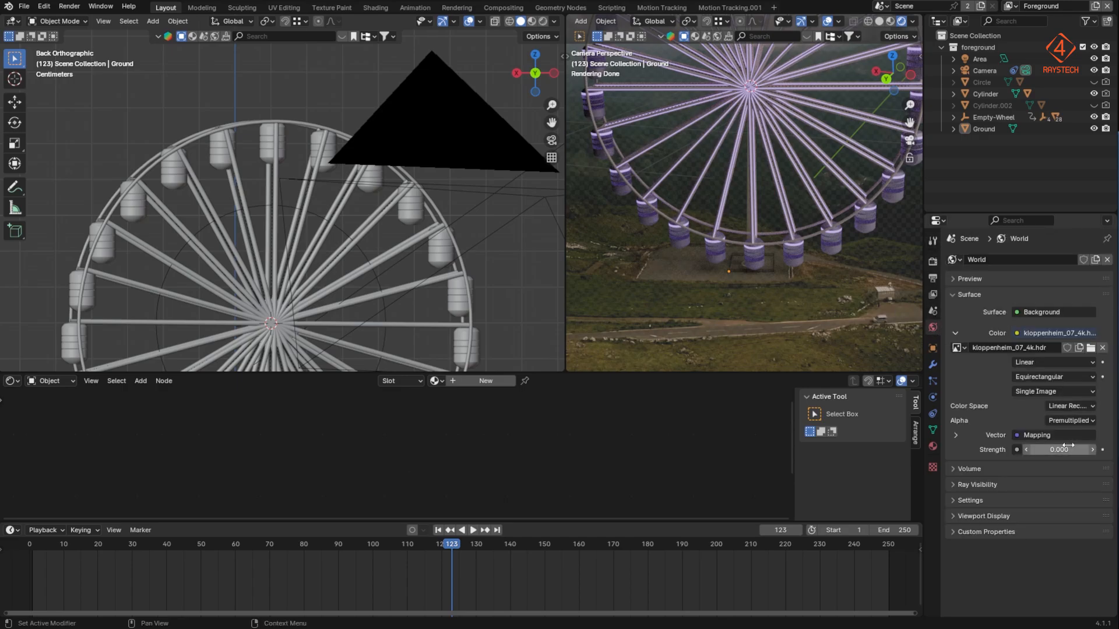
# Step: Switch the camera view back to solid shading, save the file and render a still image of frame 123
pyautogui.hotkey('ctrl', 's')
pyautogui.click(933, 279)
pyautogui.click(933, 263)
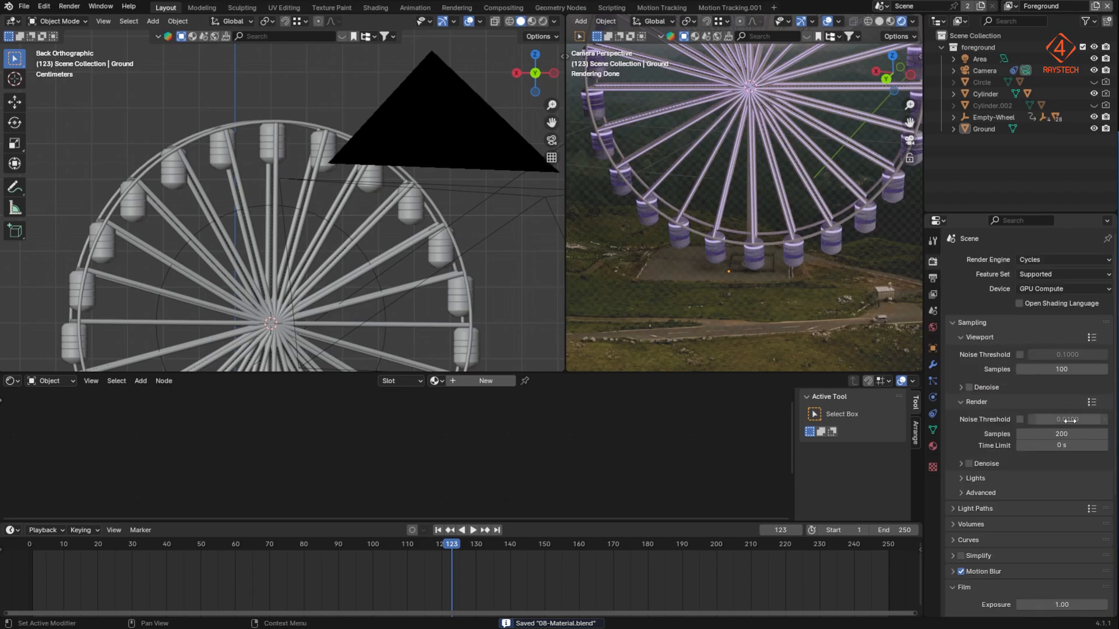
pyautogui.press('z')
pyautogui.hotkey('ctrl', 's')
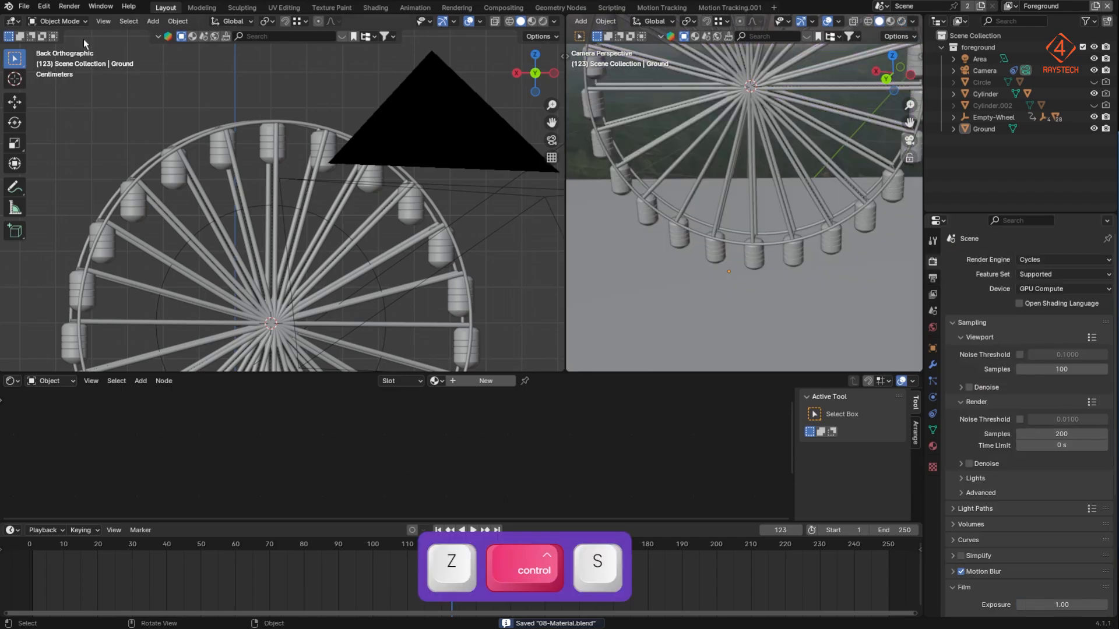
pyautogui.click(69, 7)
pyautogui.click(87, 19)
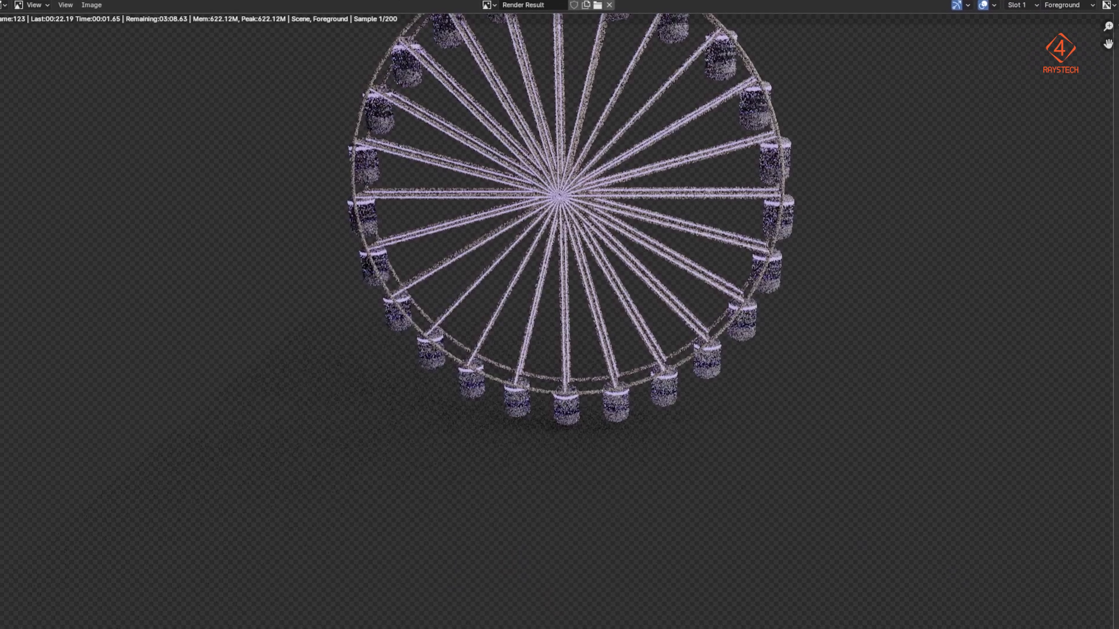
pyautogui.scroll(-1, 598, 274)
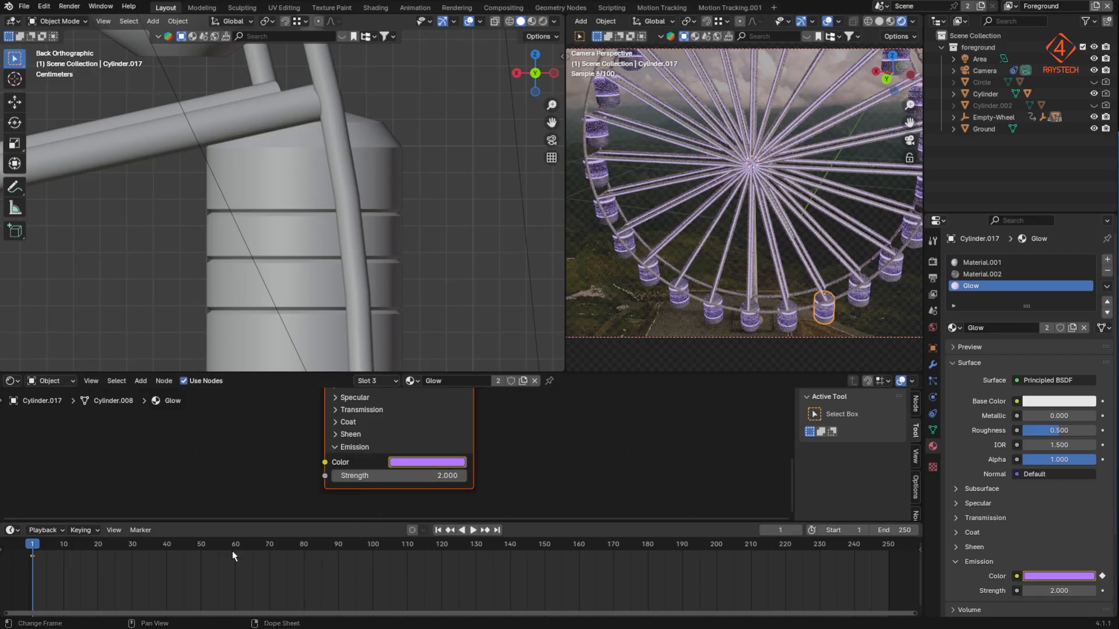
# Step: Change the Glow material's emission color to pure red and replace its keyframe at frame 1
pyautogui.click(407, 462)
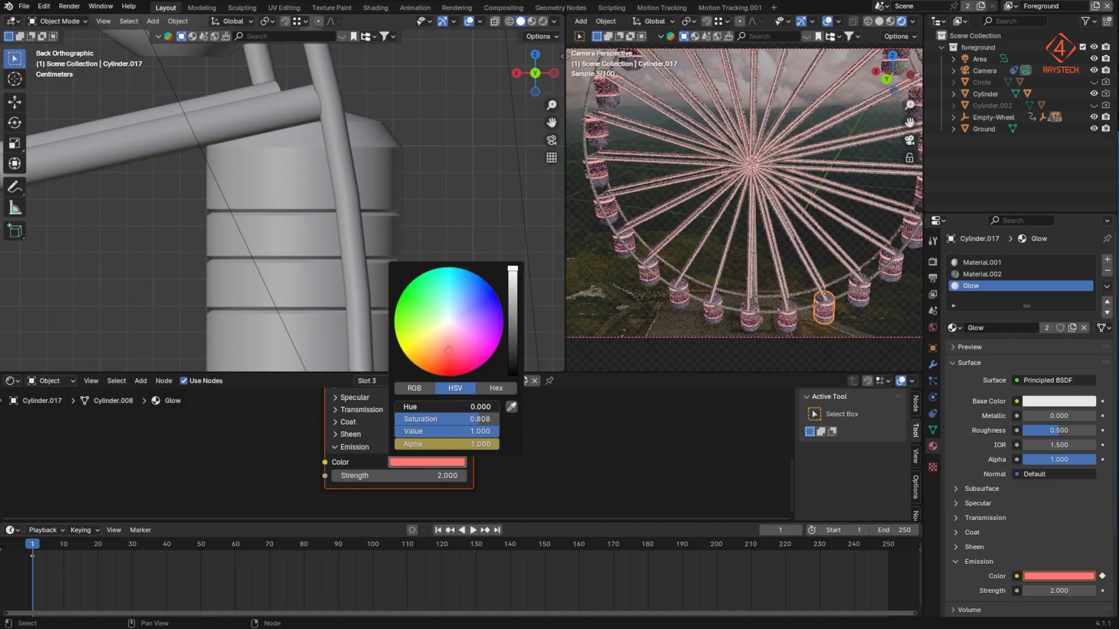
pyautogui.click(407, 462)
pyautogui.click(418, 369)
pyautogui.click(408, 463)
pyautogui.moveTo(417, 407); pyautogui.dragTo(395, 407)
pyautogui.rightClick(408, 464)
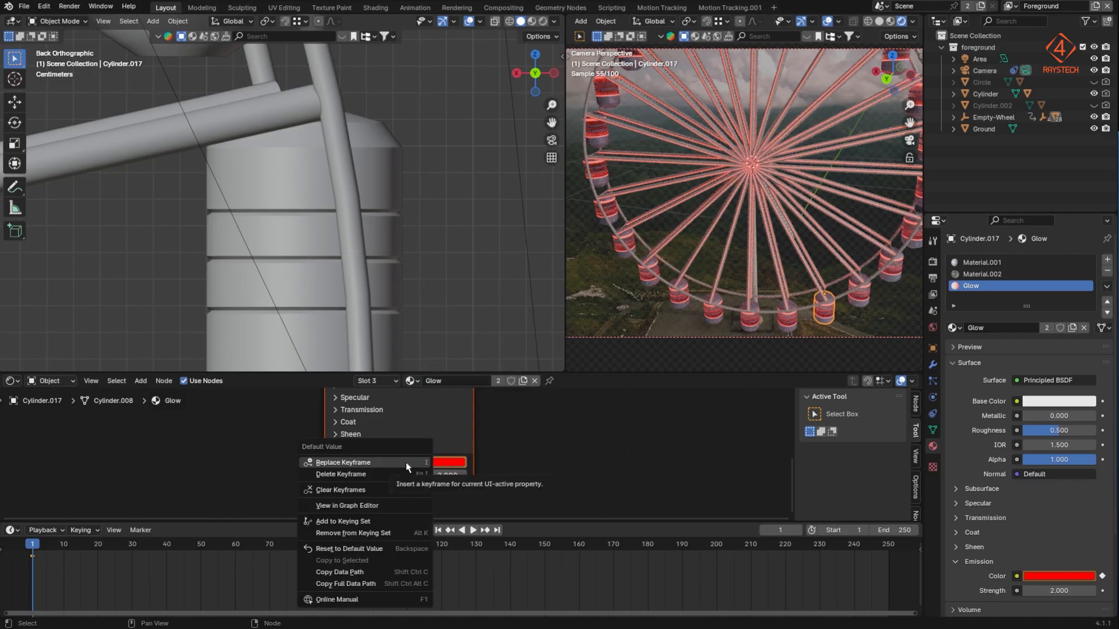
pyautogui.click(407, 464)
# Step: At frame 250, raise the Glow emission color's hue to its maximum and keyframe the color
pyautogui.moveTo(32, 545); pyautogui.dragTo(889, 552)
pyautogui.click(407, 462)
pyautogui.moveTo(407, 407); pyautogui.dragTo(499, 406)
pyautogui.rightClick(408, 462)
pyautogui.click(408, 462)
# Step: Keyframe a green emission color on the Glow material at about frame 130
pyautogui.moveTo(885, 547); pyautogui.dragTo(434, 533)
pyautogui.click(421, 465)
pyautogui.click(400, 299)
pyautogui.rightClick(401, 463)
pyautogui.click(401, 462)
# Step: Keyframe a blue emission color on the Glow material at about frame 196, then play the animation and save
pyautogui.click(424, 463)
pyautogui.click(494, 296)
pyautogui.click(407, 463)
pyautogui.click(482, 288)
pyautogui.rightClick(409, 463)
pyautogui.click(409, 463)
pyautogui.press('space')
pyautogui.press('space')
pyautogui.hotkey('ctrl', 's')
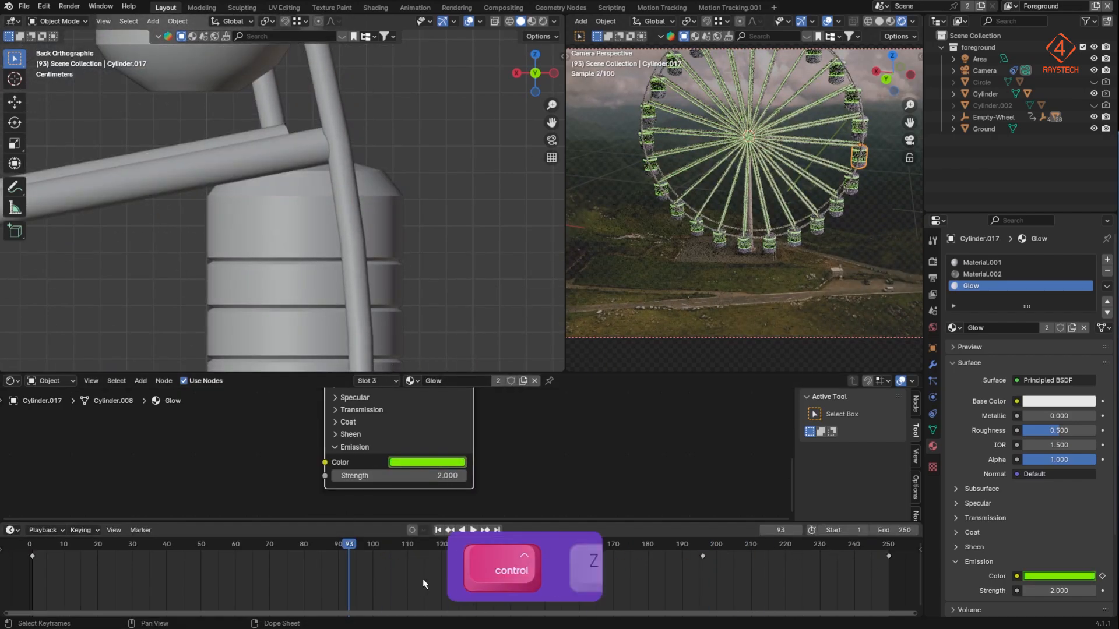
# Step: Move the green color keyframe to about frame 100 and the blue one to about frame 150, then save and play back
pyautogui.click(476, 556)
pyautogui.press('g')
pyautogui.click(374, 564)
pyautogui.click(702, 556)
pyautogui.press('g')
pyautogui.click(550, 562)
pyautogui.hotkey('ctrl', 's')
pyautogui.press('space')
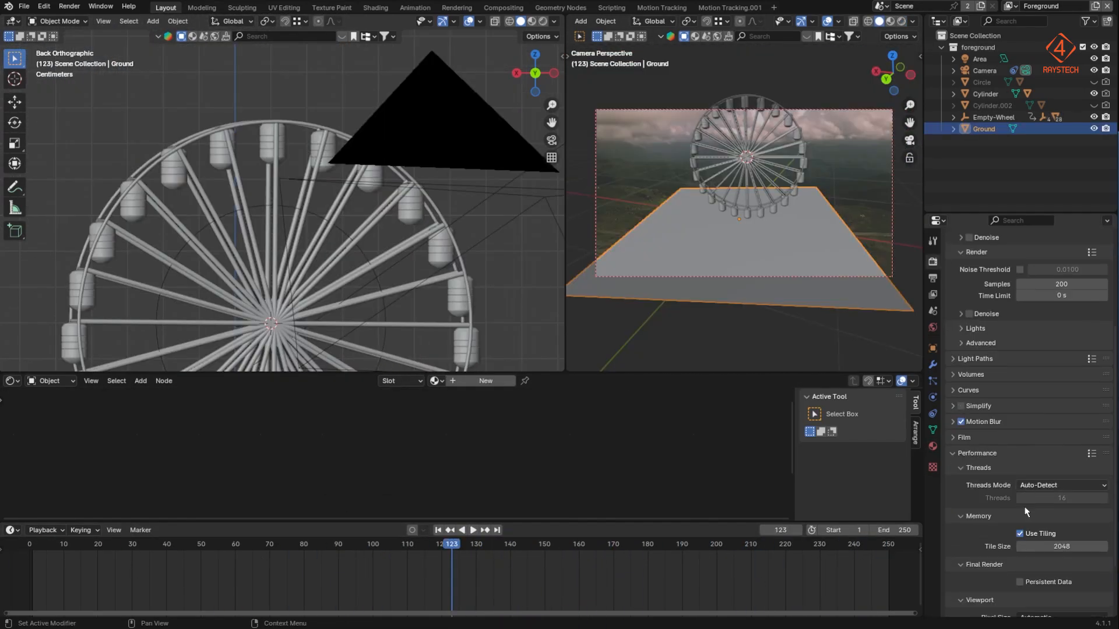
# Step: Enable Persistent Data for final renders in the performance settings and check the render sampling settings
pyautogui.scroll(-1, 1026, 511)
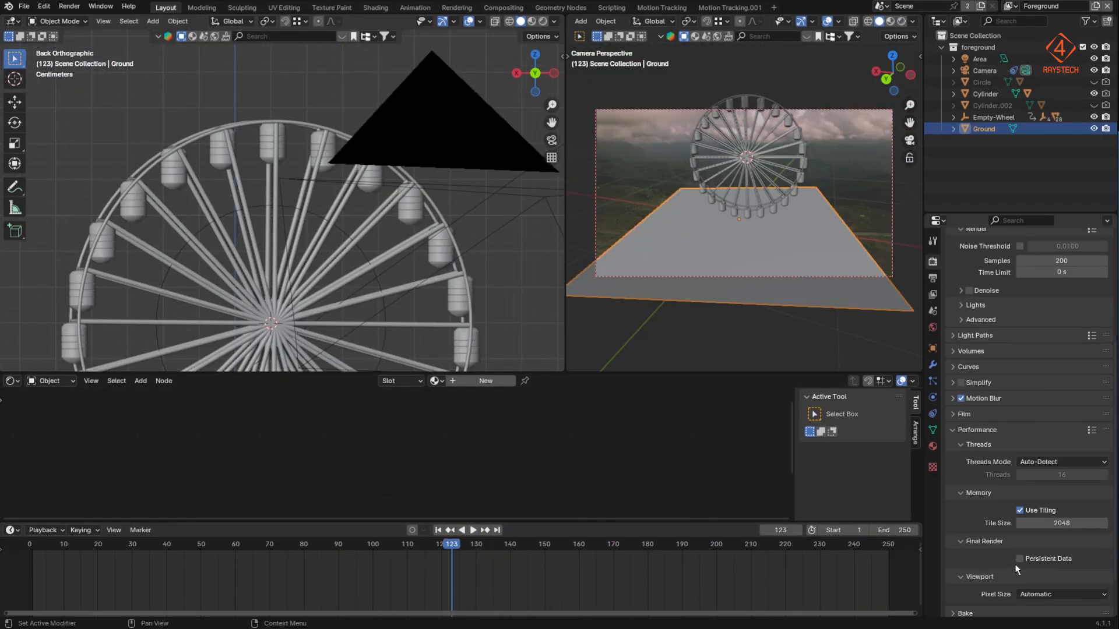
pyautogui.click(1020, 559)
pyautogui.click(956, 432)
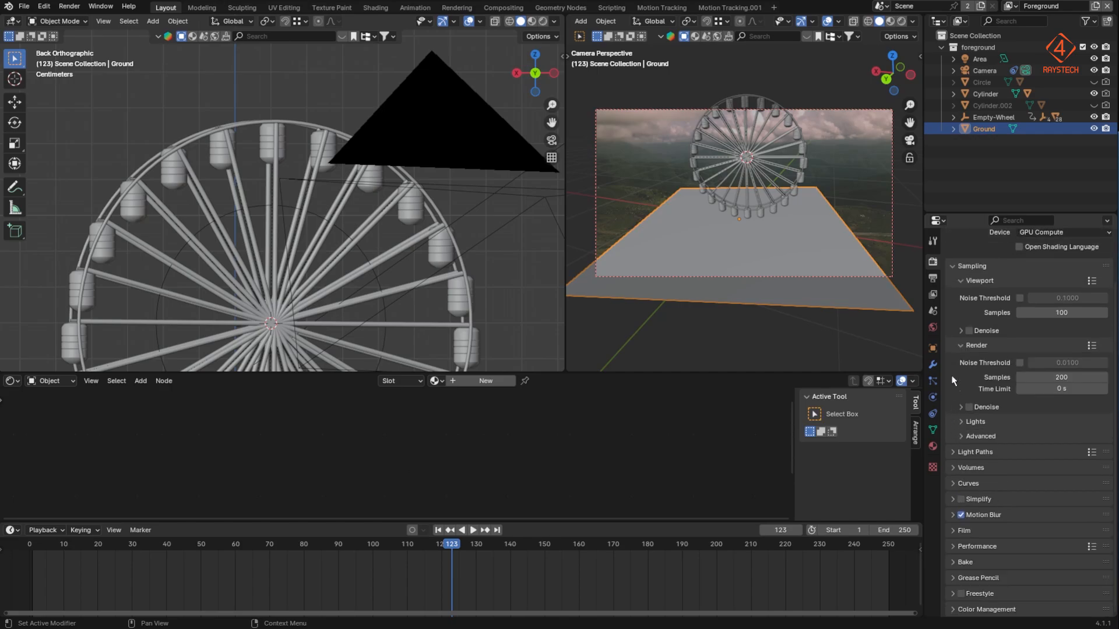
pyautogui.moveTo(1023, 393); pyautogui.dragTo(1023, 451, button='middle')
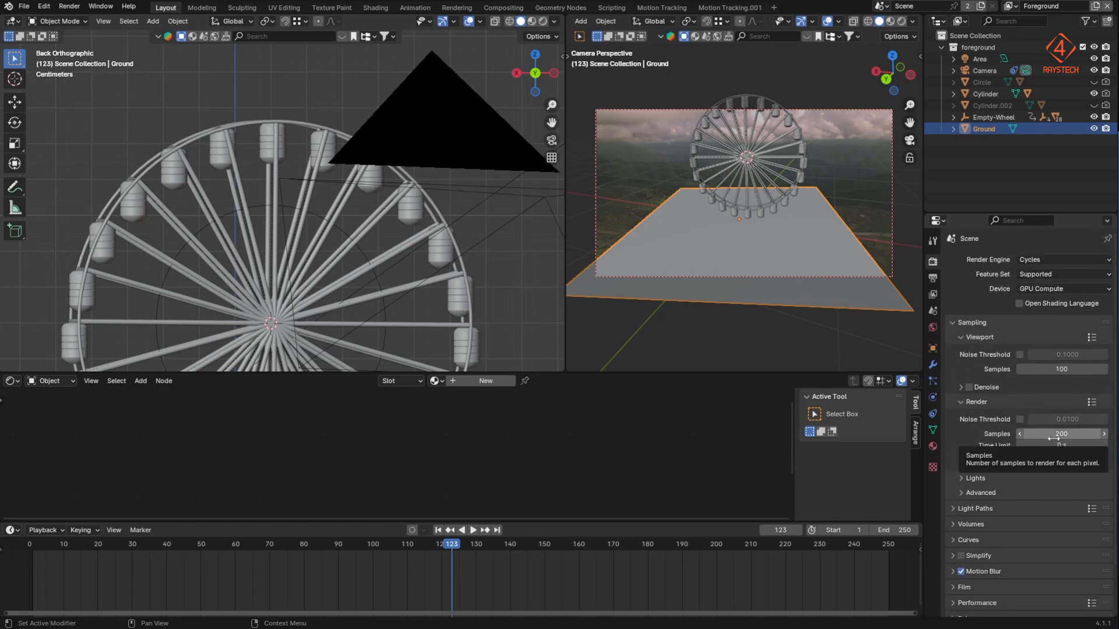
# Step: Set the output file format to FFmpeg Video and start rendering the animation
pyautogui.hotkey('ctrl', 'Tab')
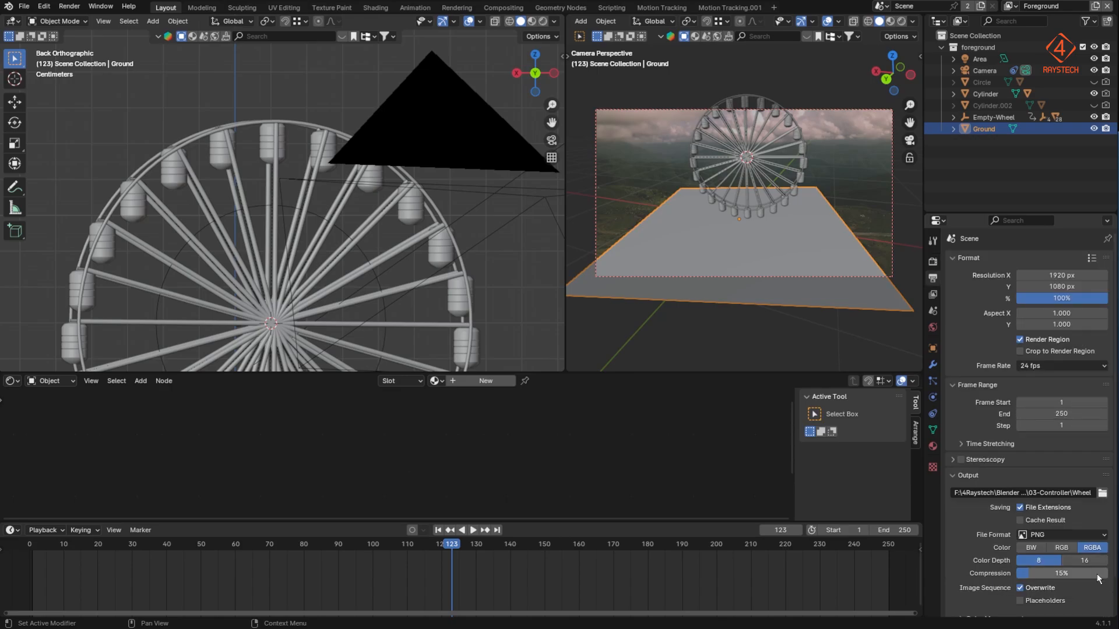
pyautogui.click(1098, 538)
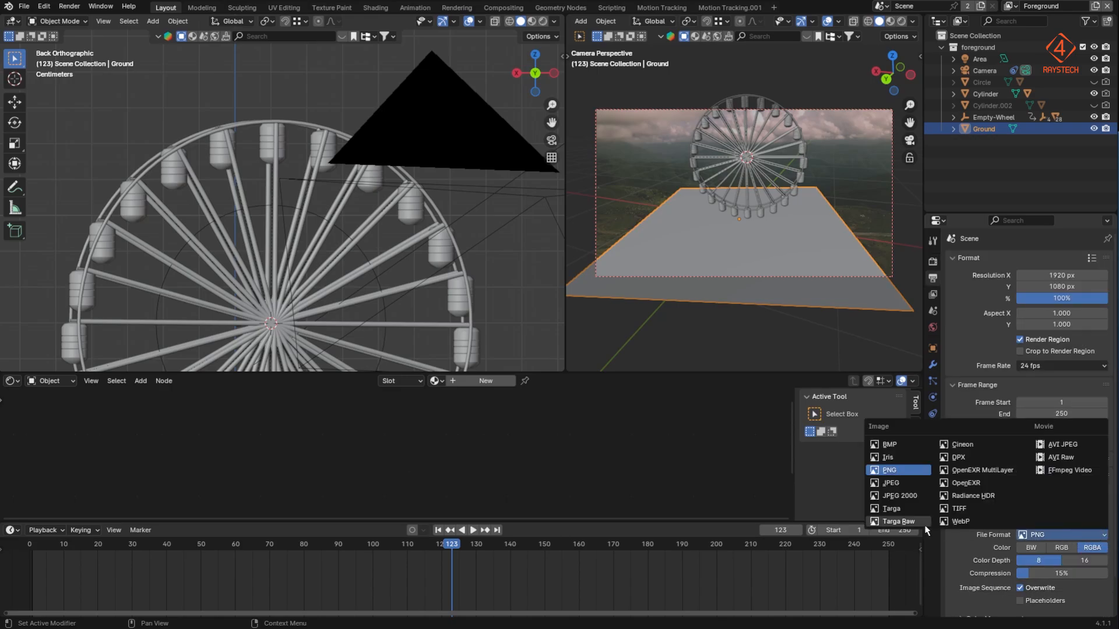
pyautogui.click(1069, 470)
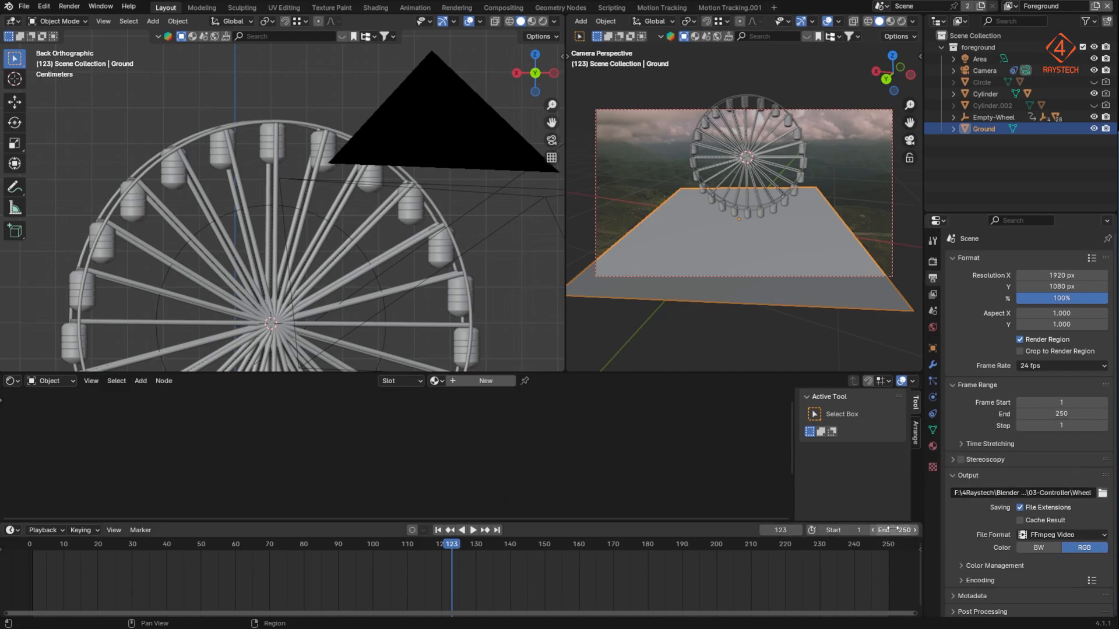
pyautogui.click(70, 7)
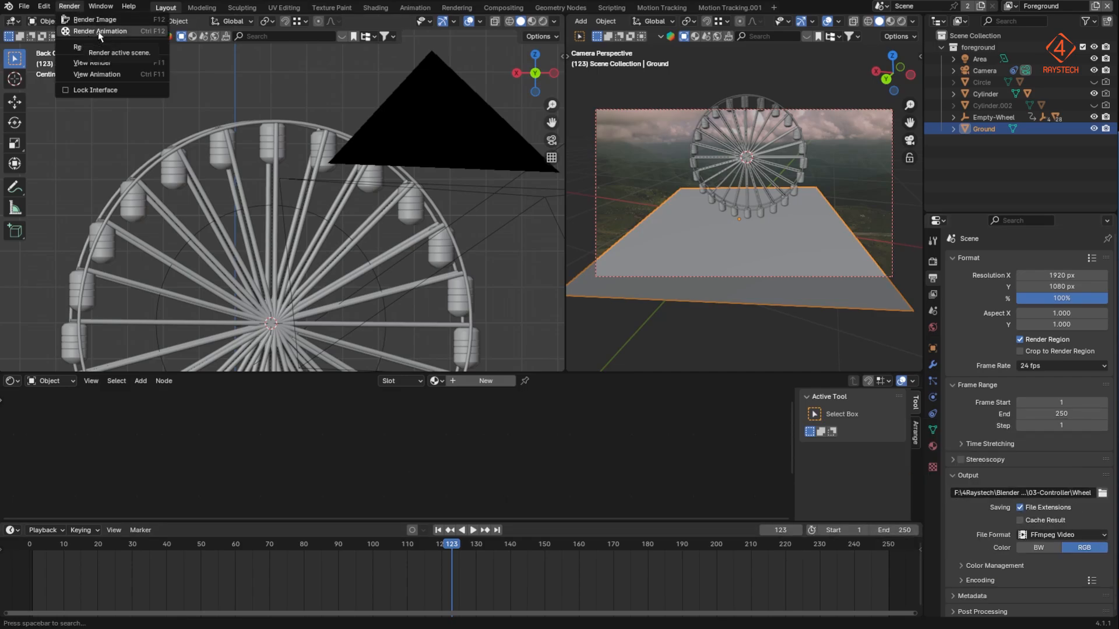
pyautogui.click(98, 32)
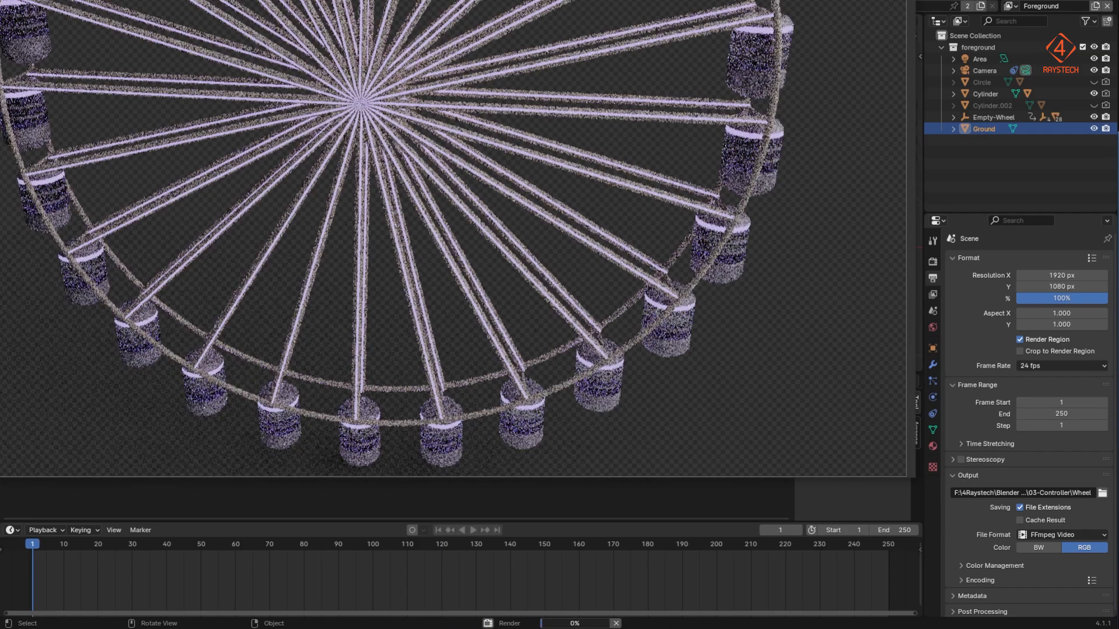